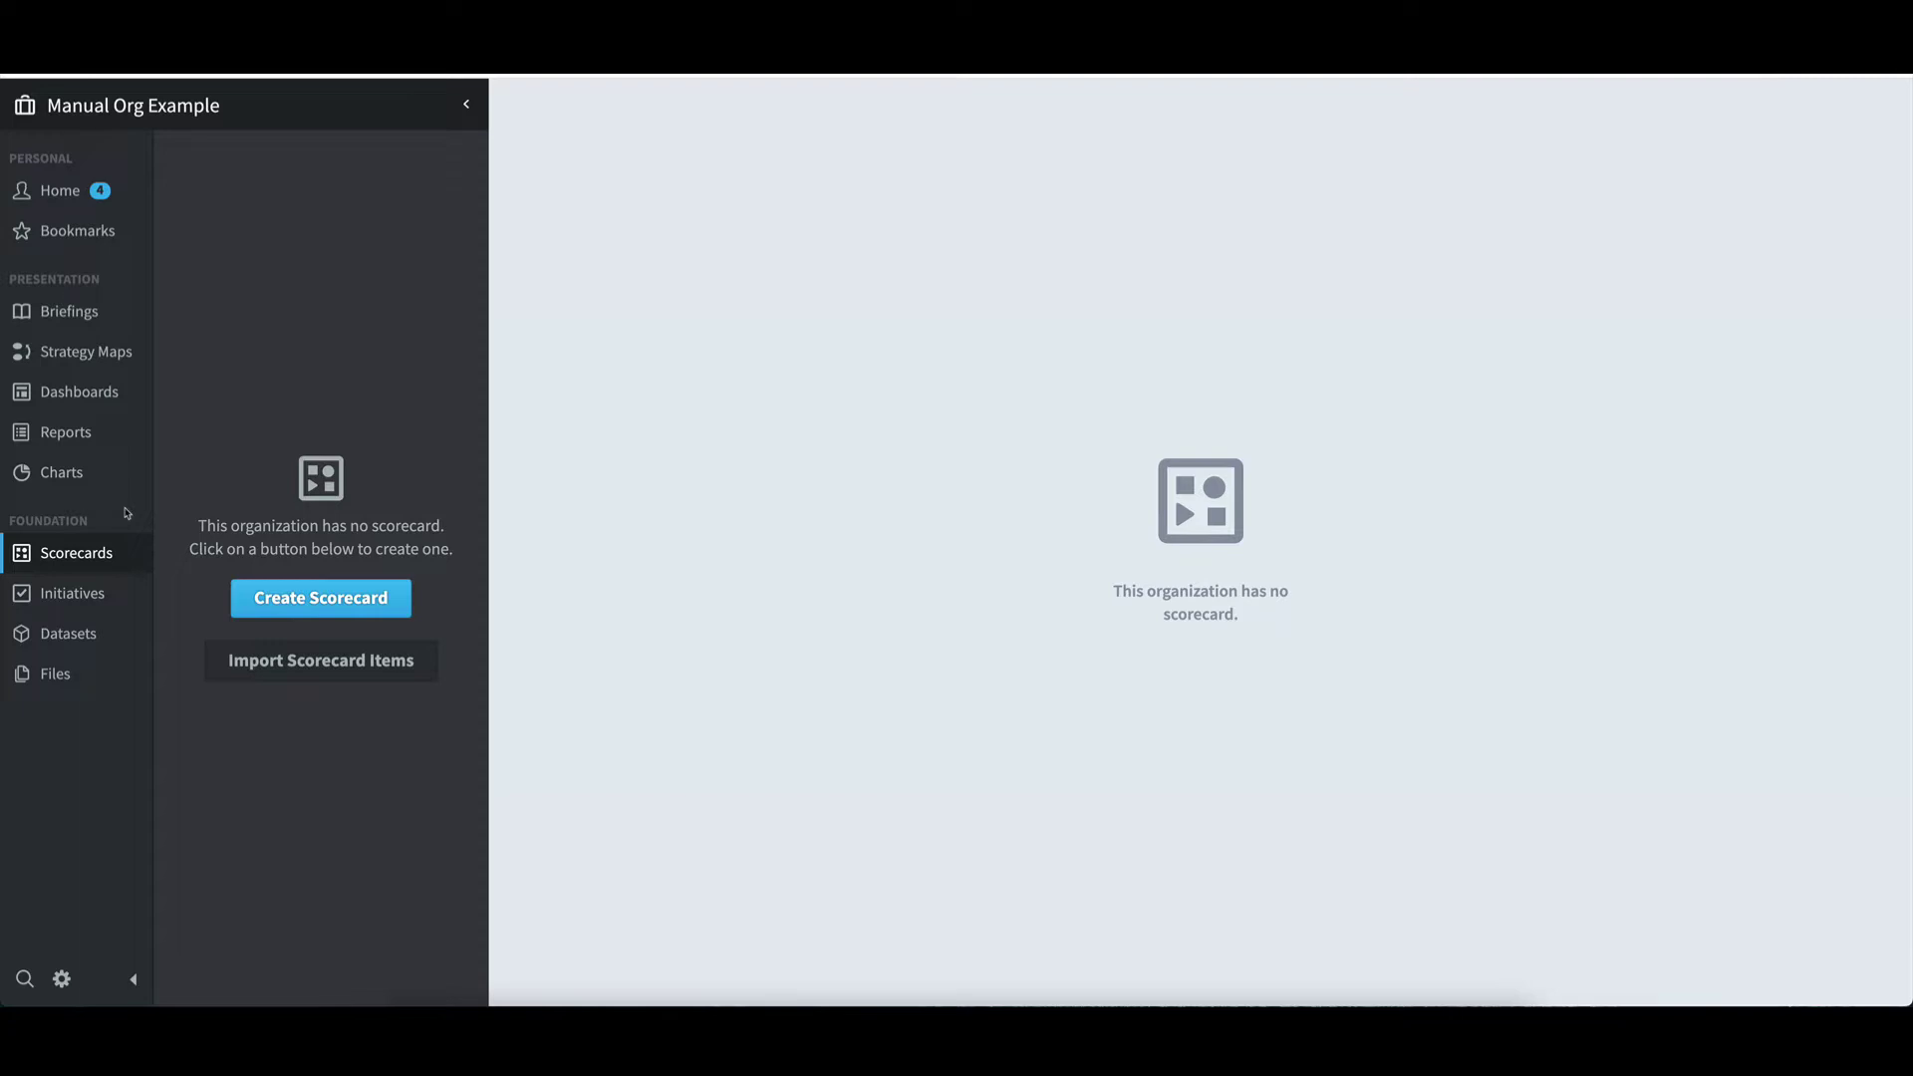
- Create a new scorecard named Scorecard in the organization
left_click(321, 599)
type("S")
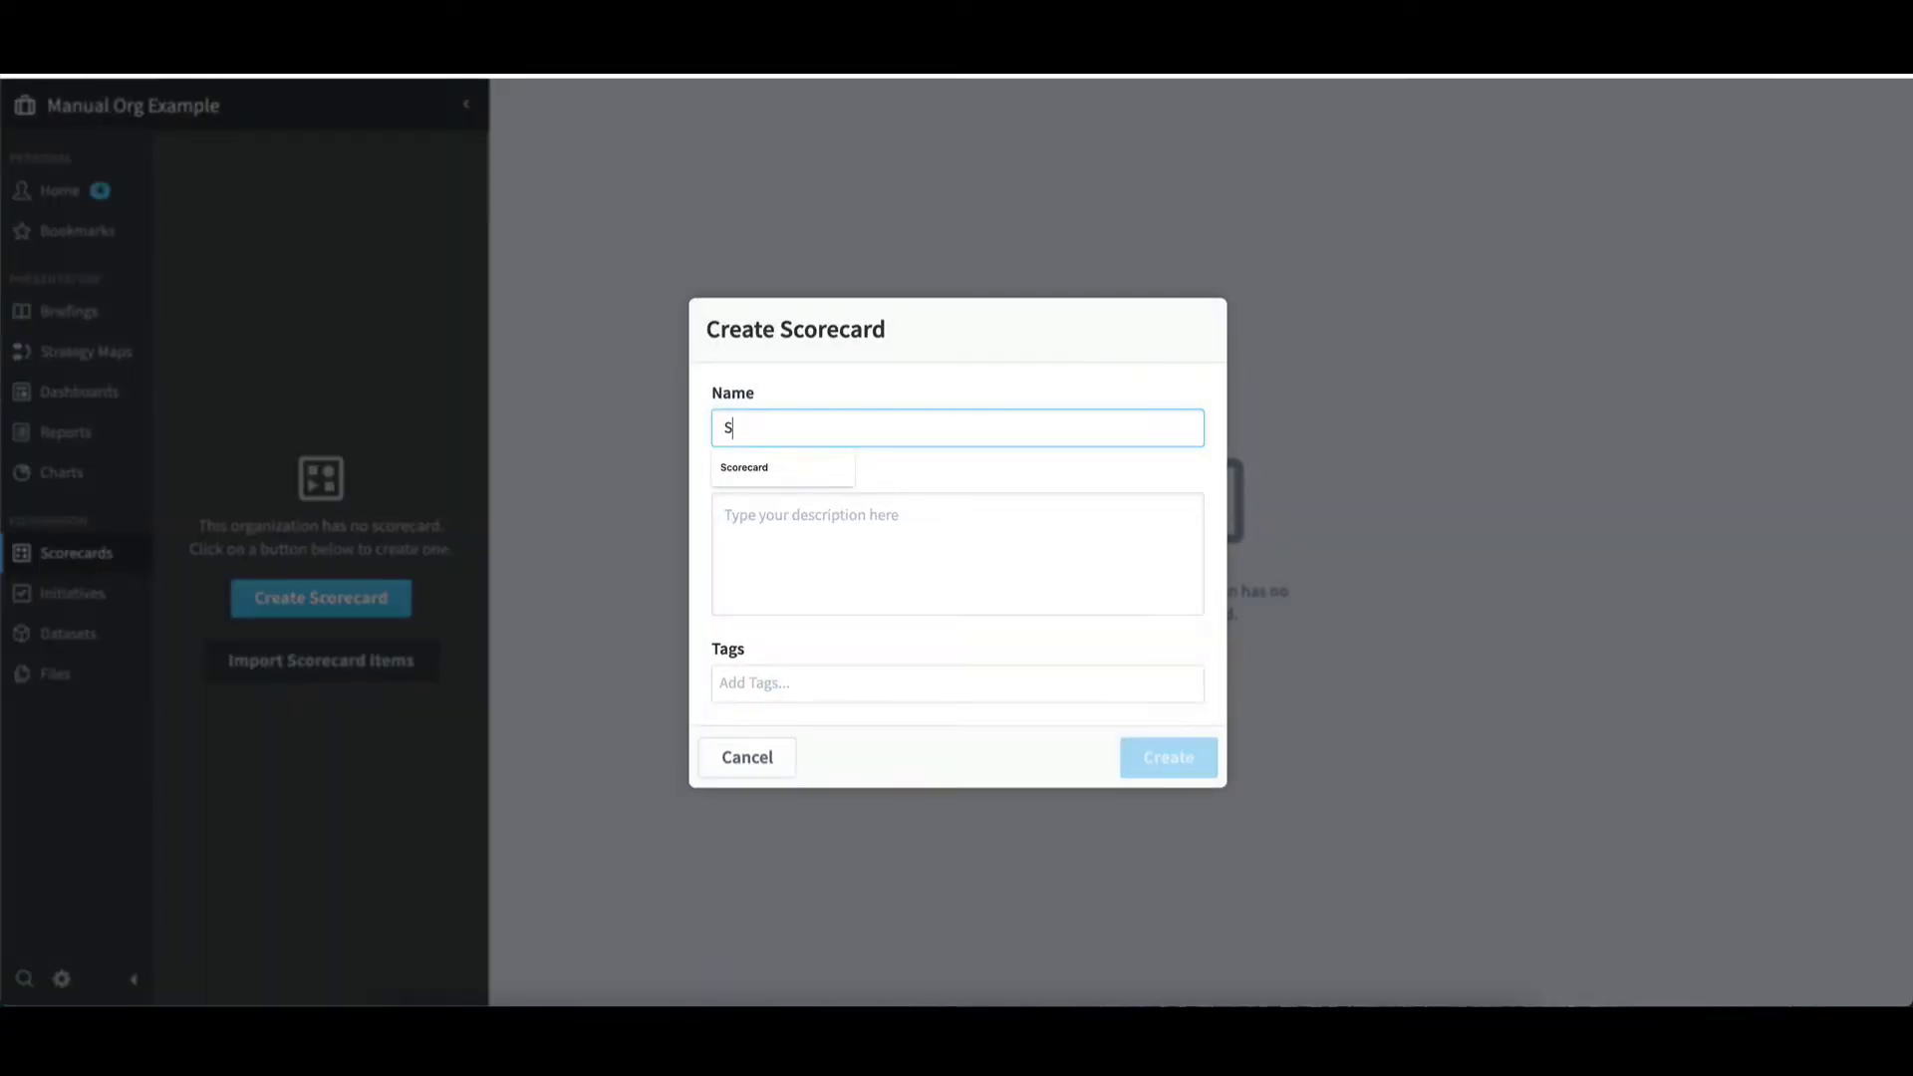
type("co")
left_click(737, 478)
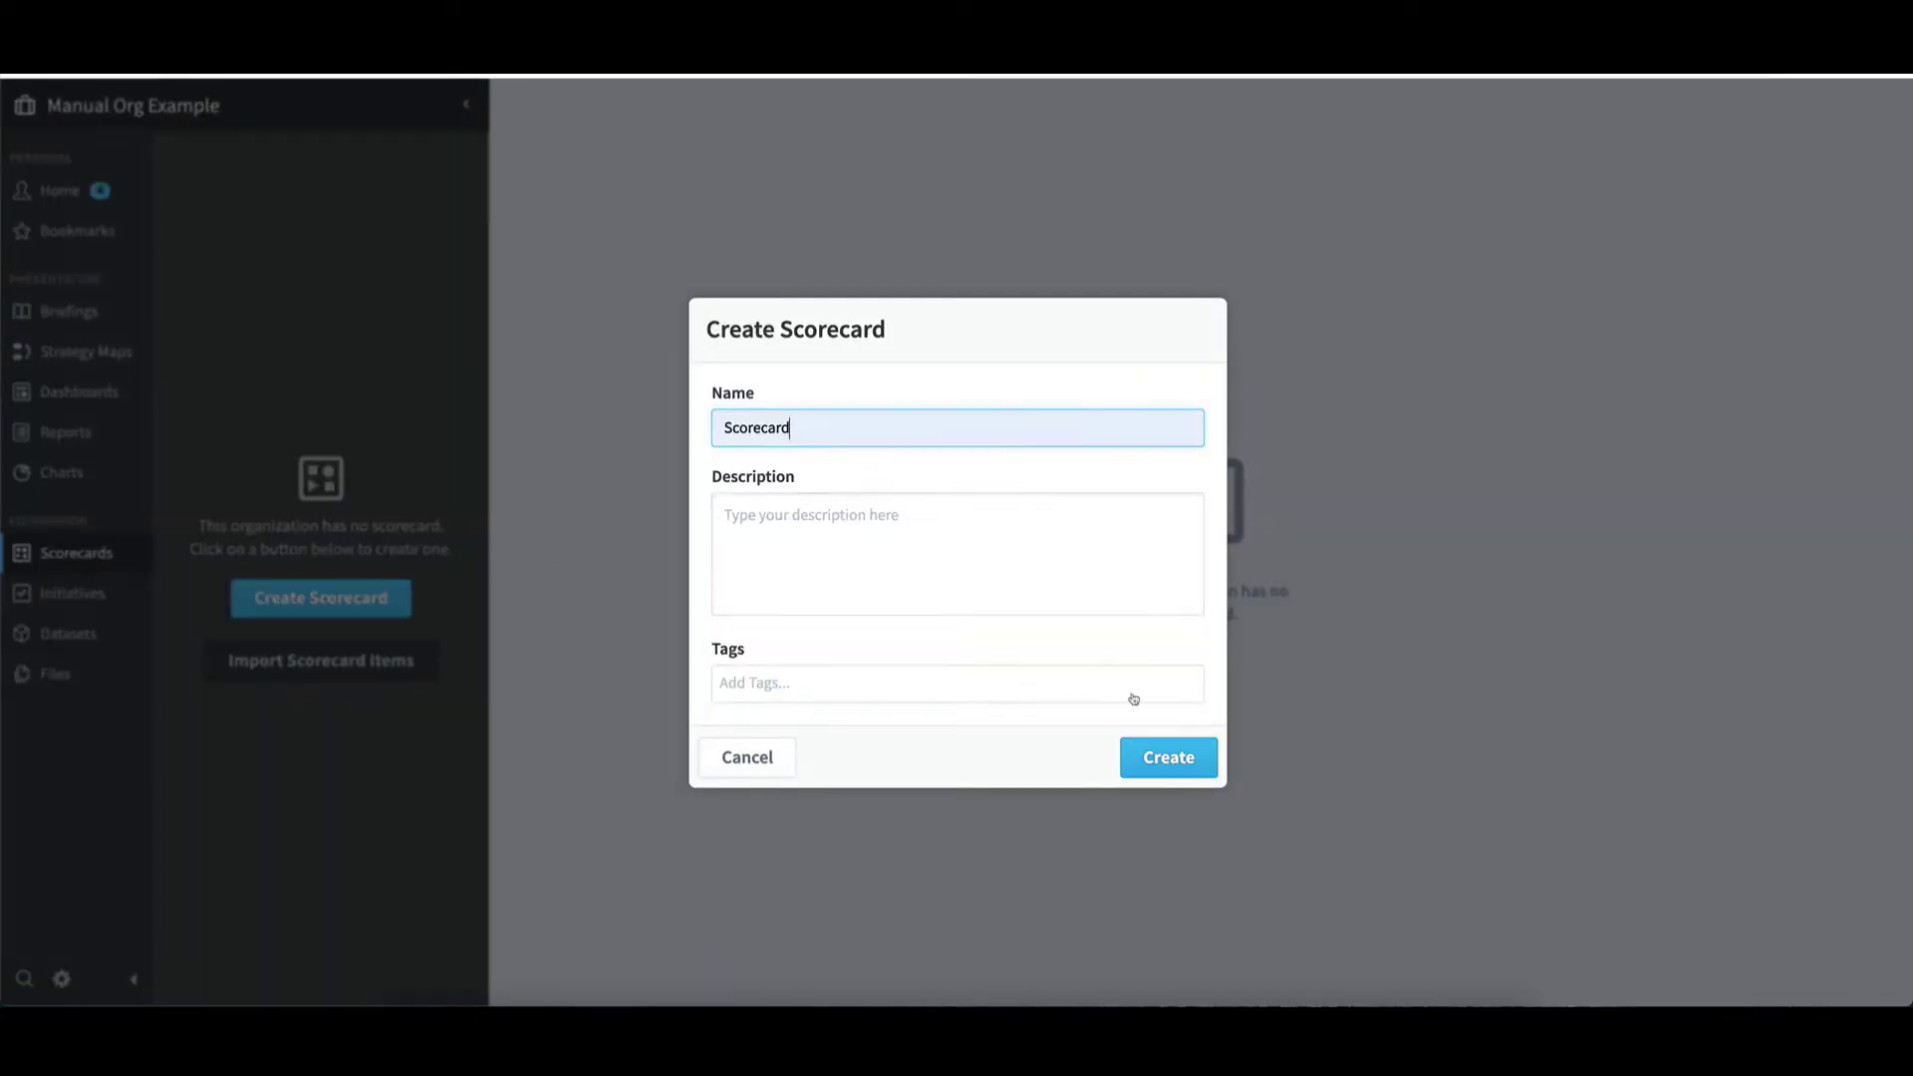
left_click(1169, 758)
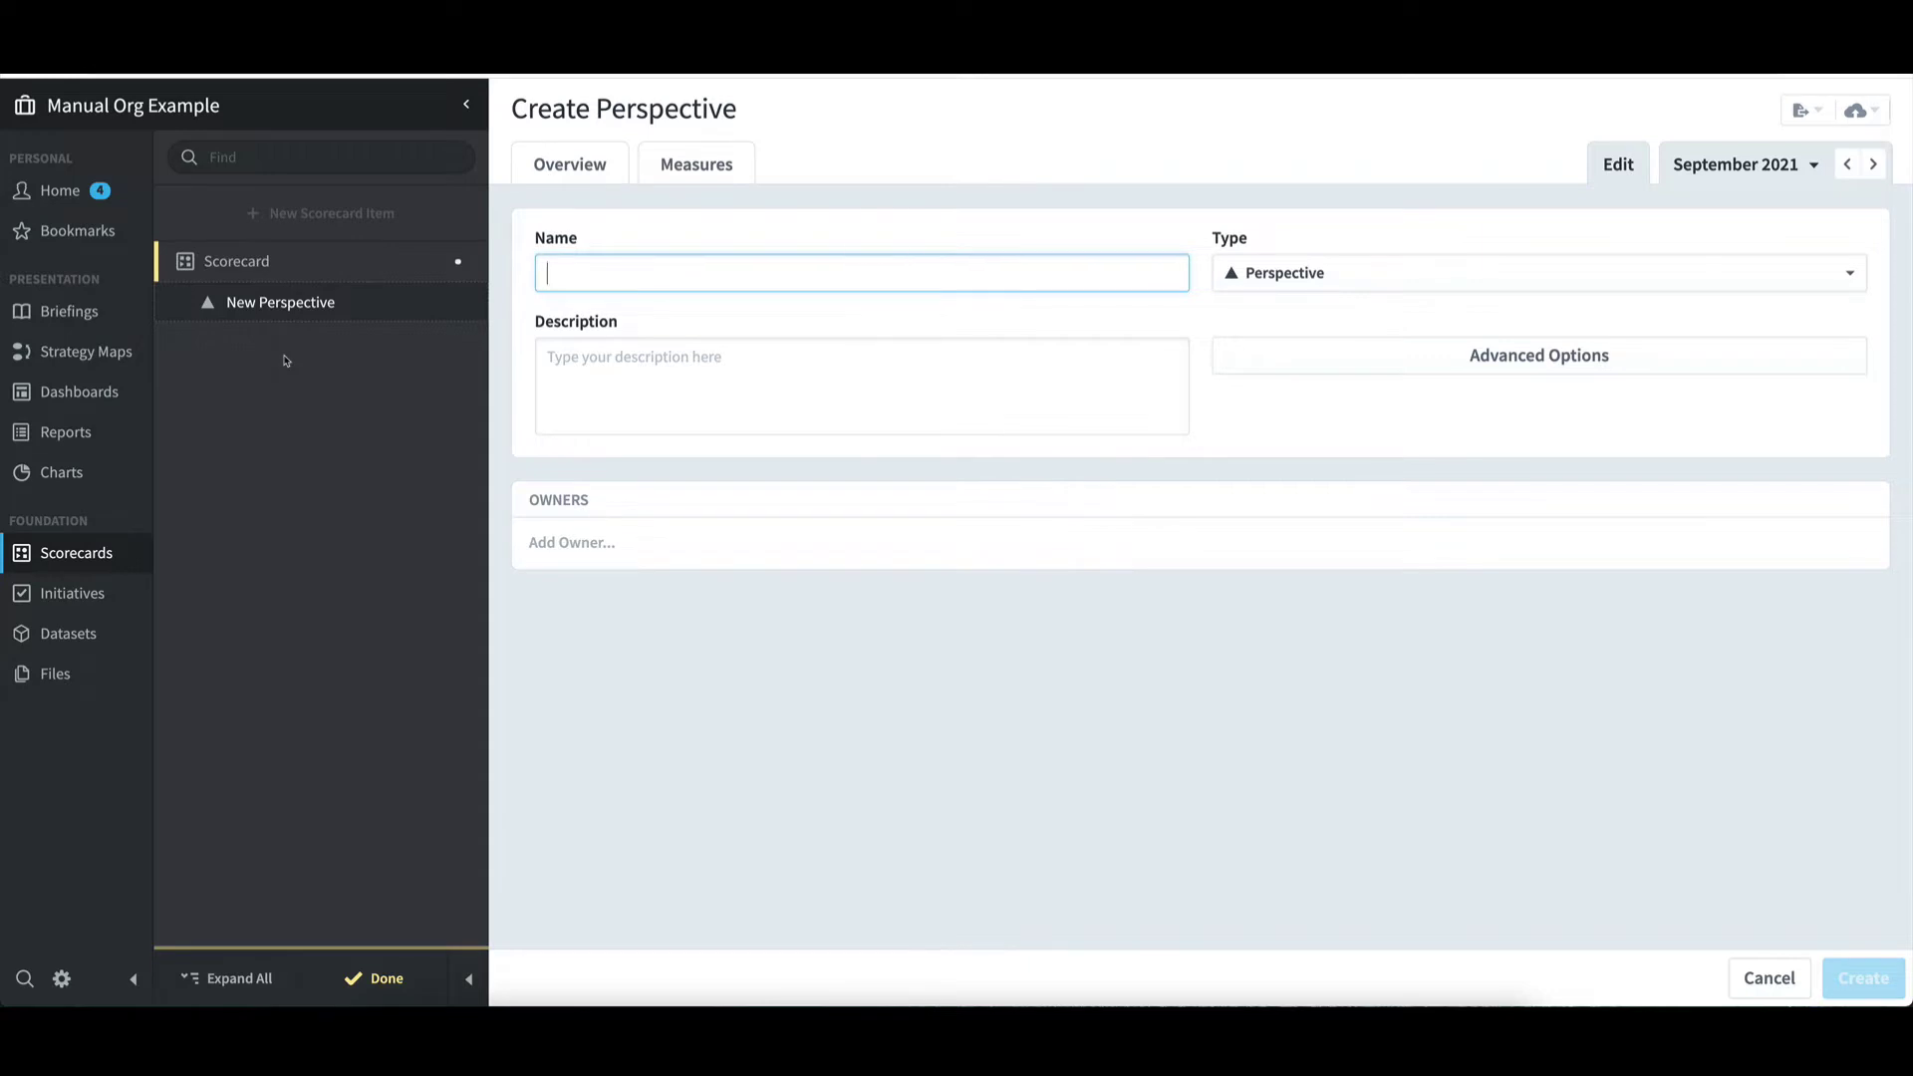
- Create a perspective named Financial under the scorecard
type("Fi")
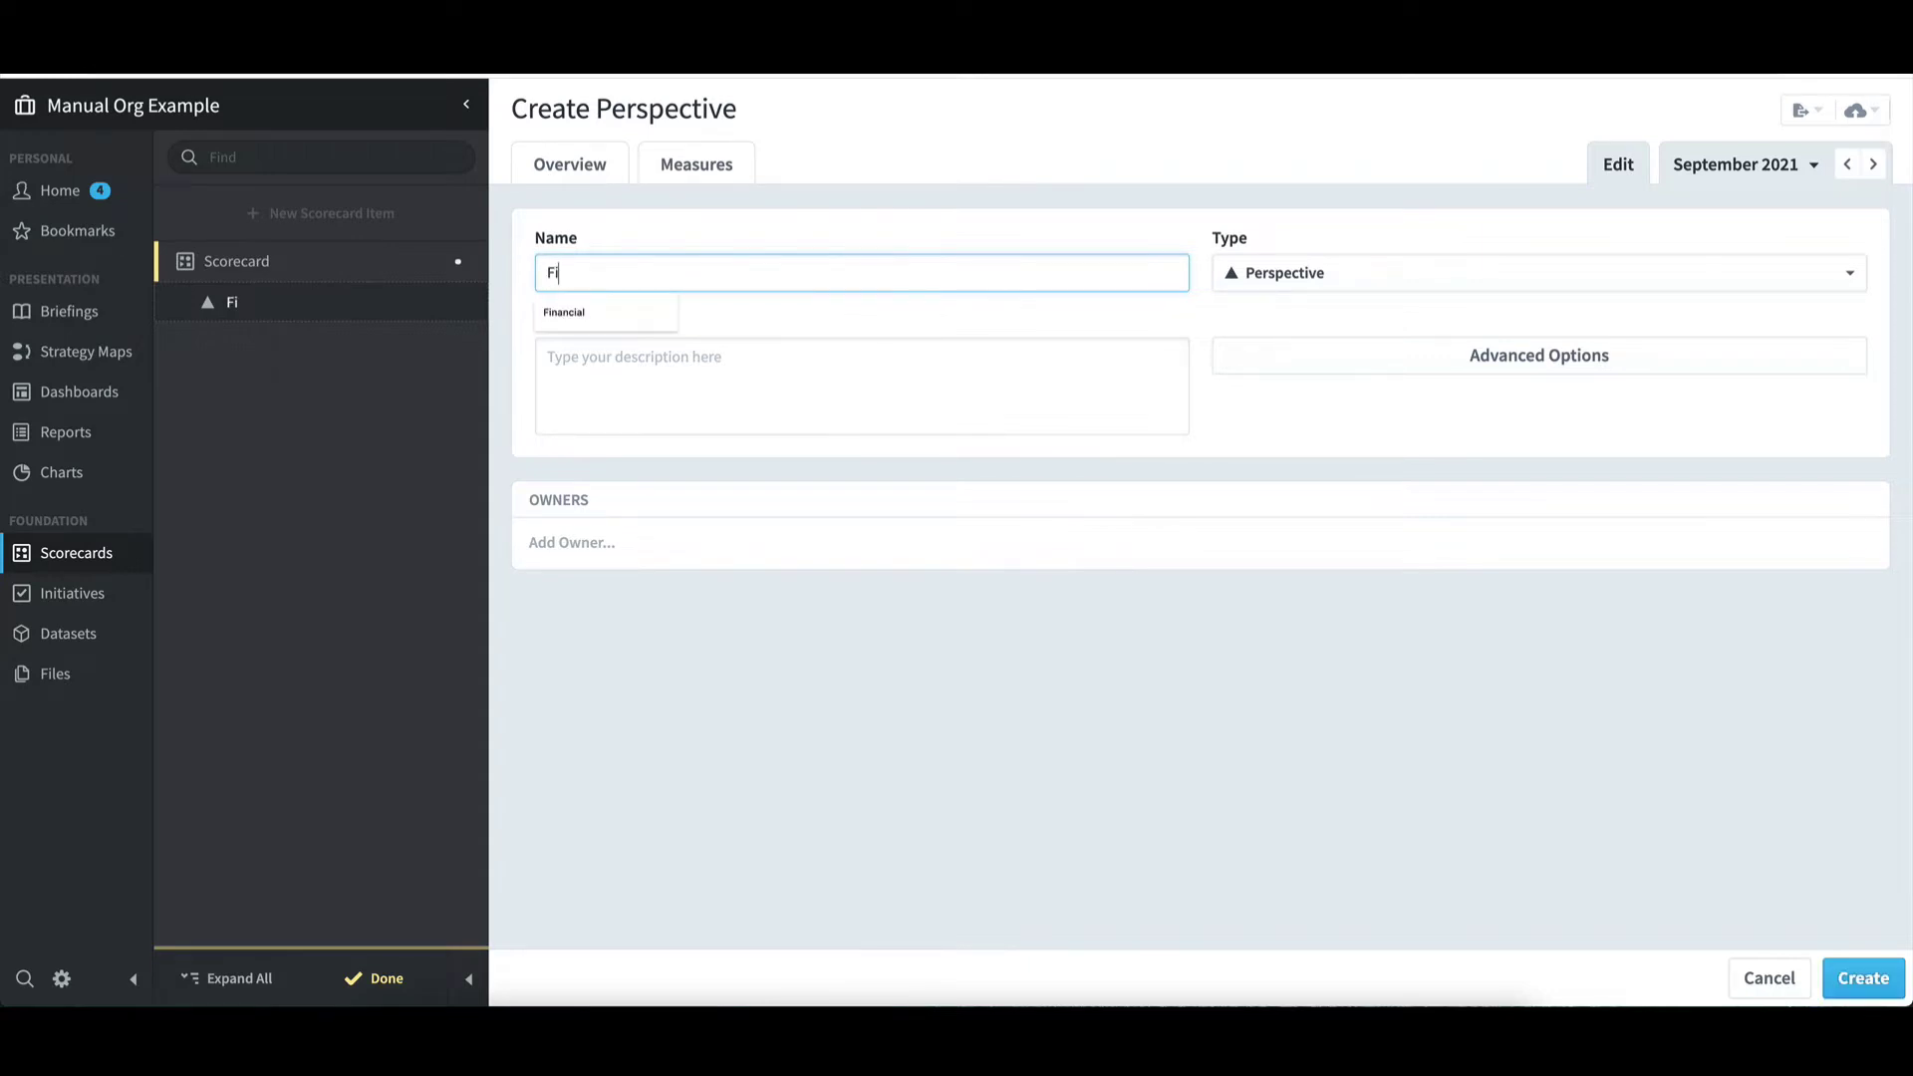
type("na")
key("Down")
key("Return")
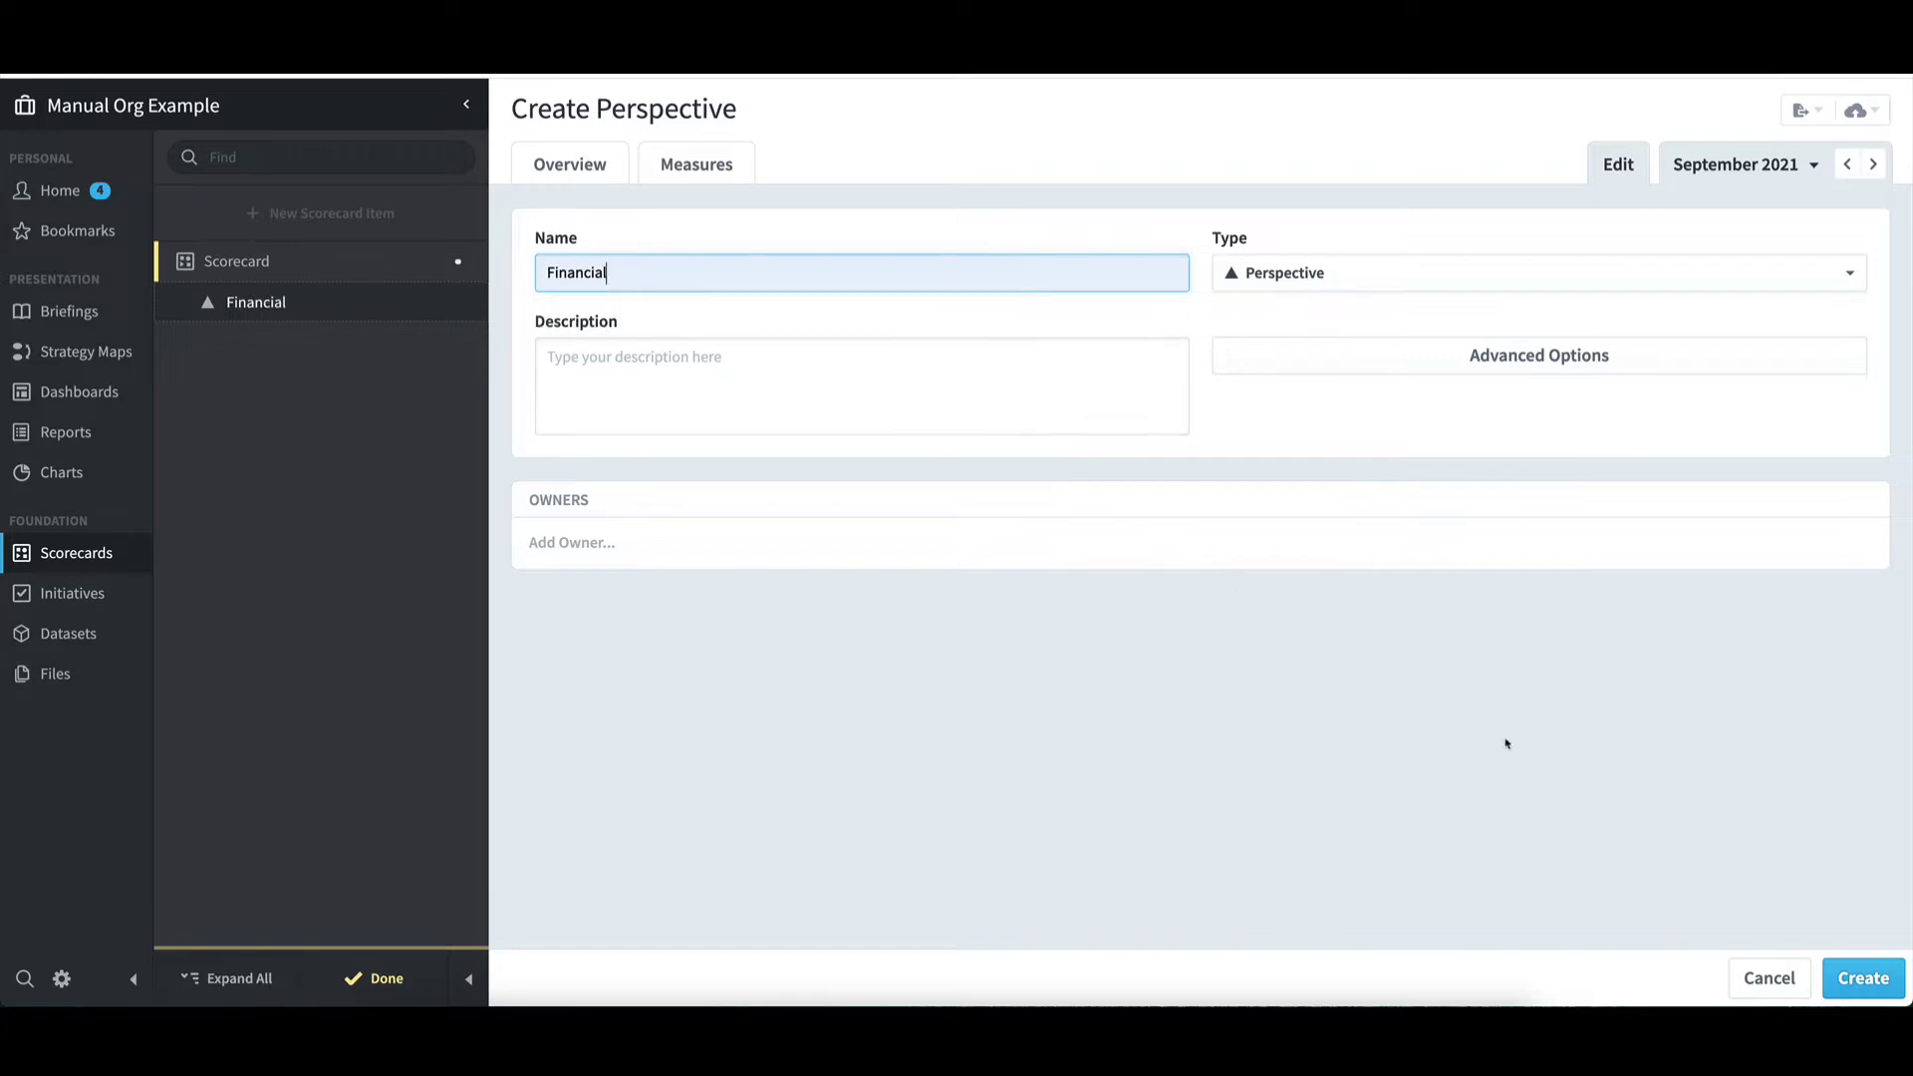
left_click(1865, 979)
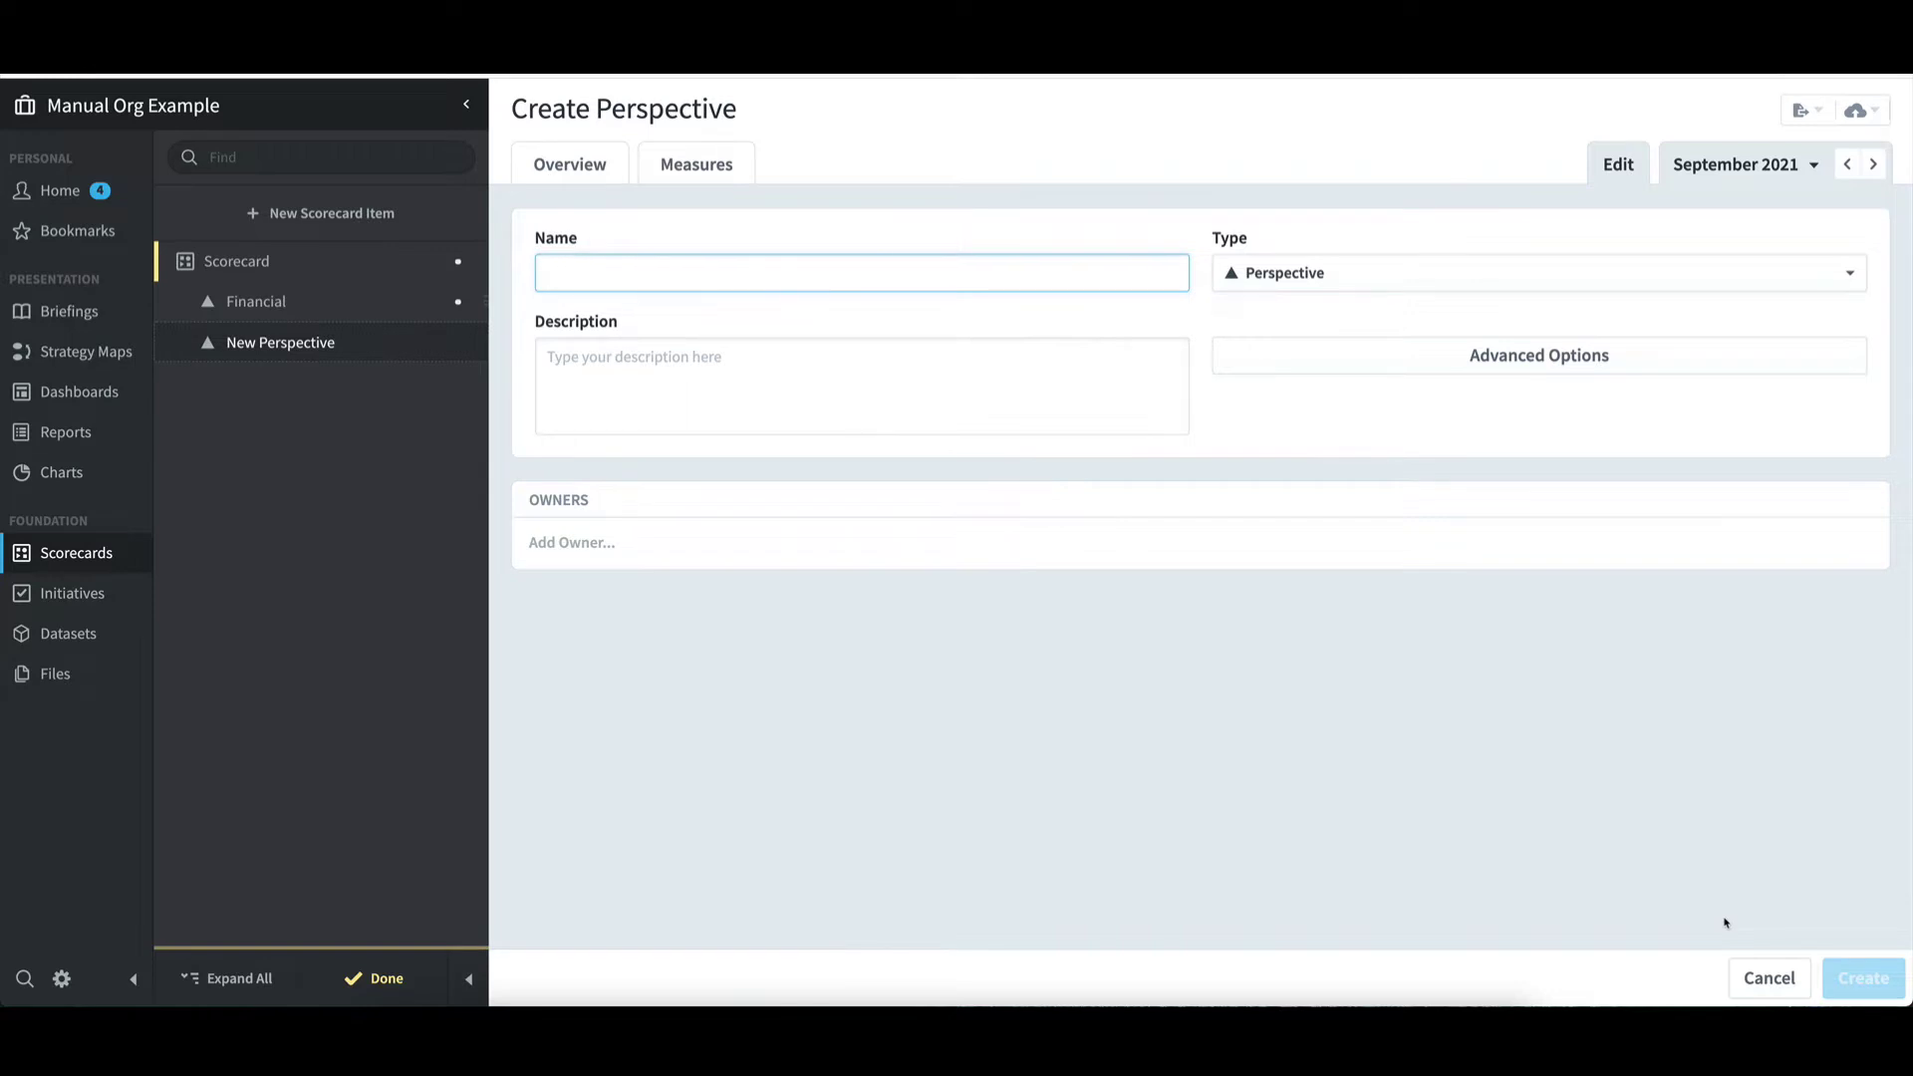
- Add an objective named Increase Revenue under the Financial perspective
left_click(256, 302)
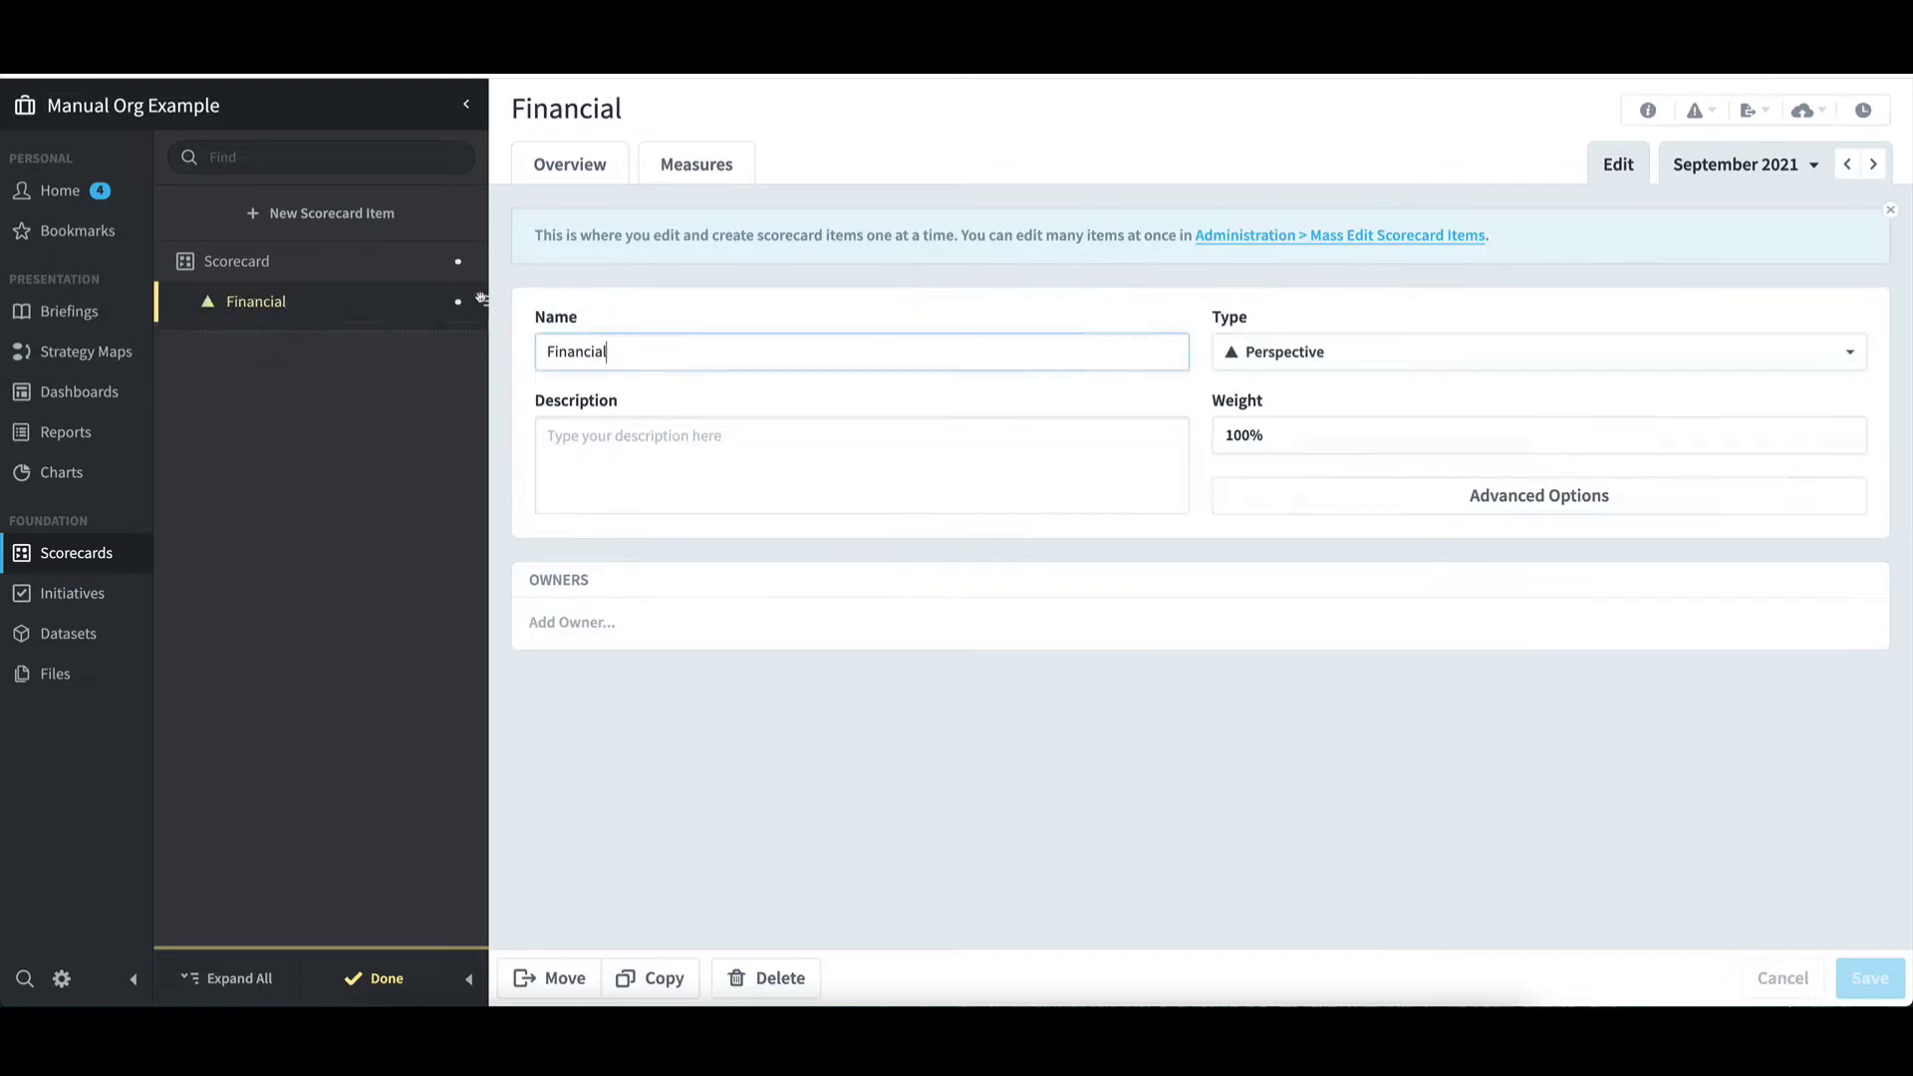
left_click(369, 215)
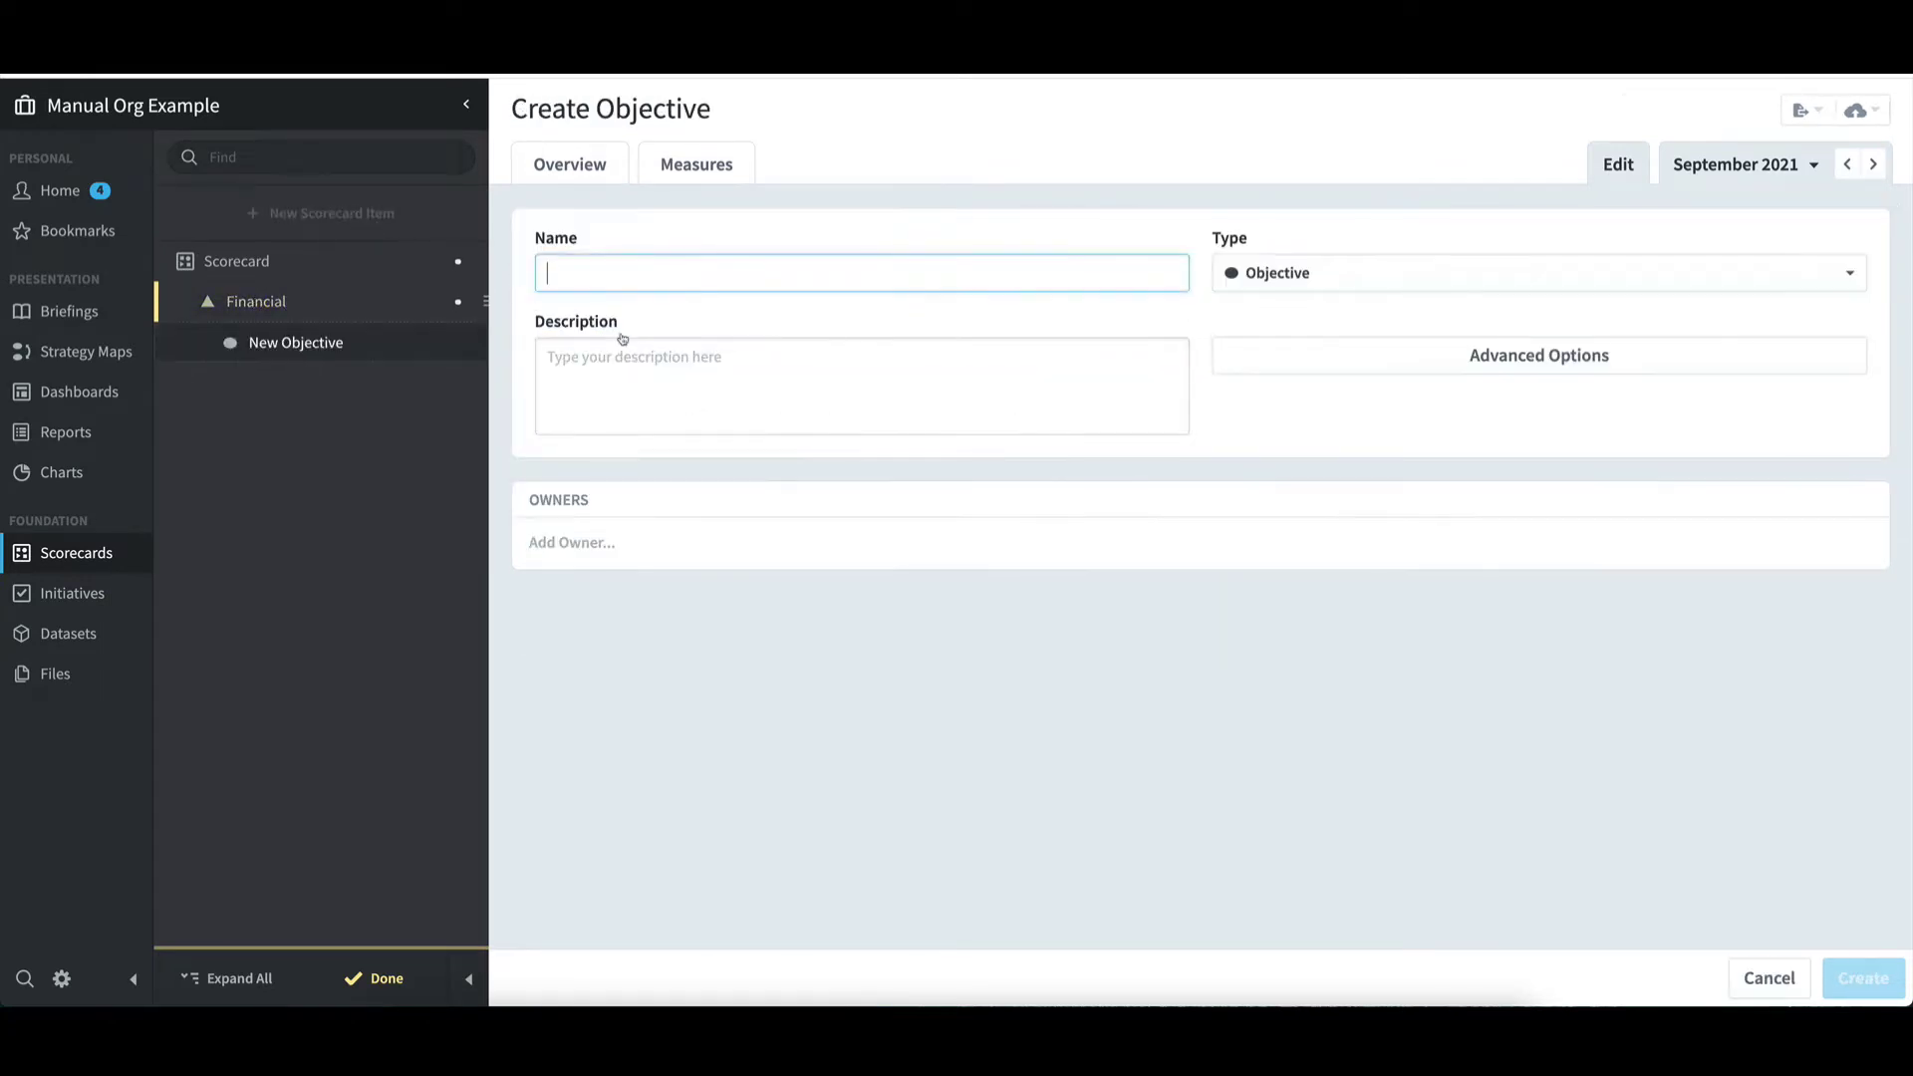
type("Increase Revenue")
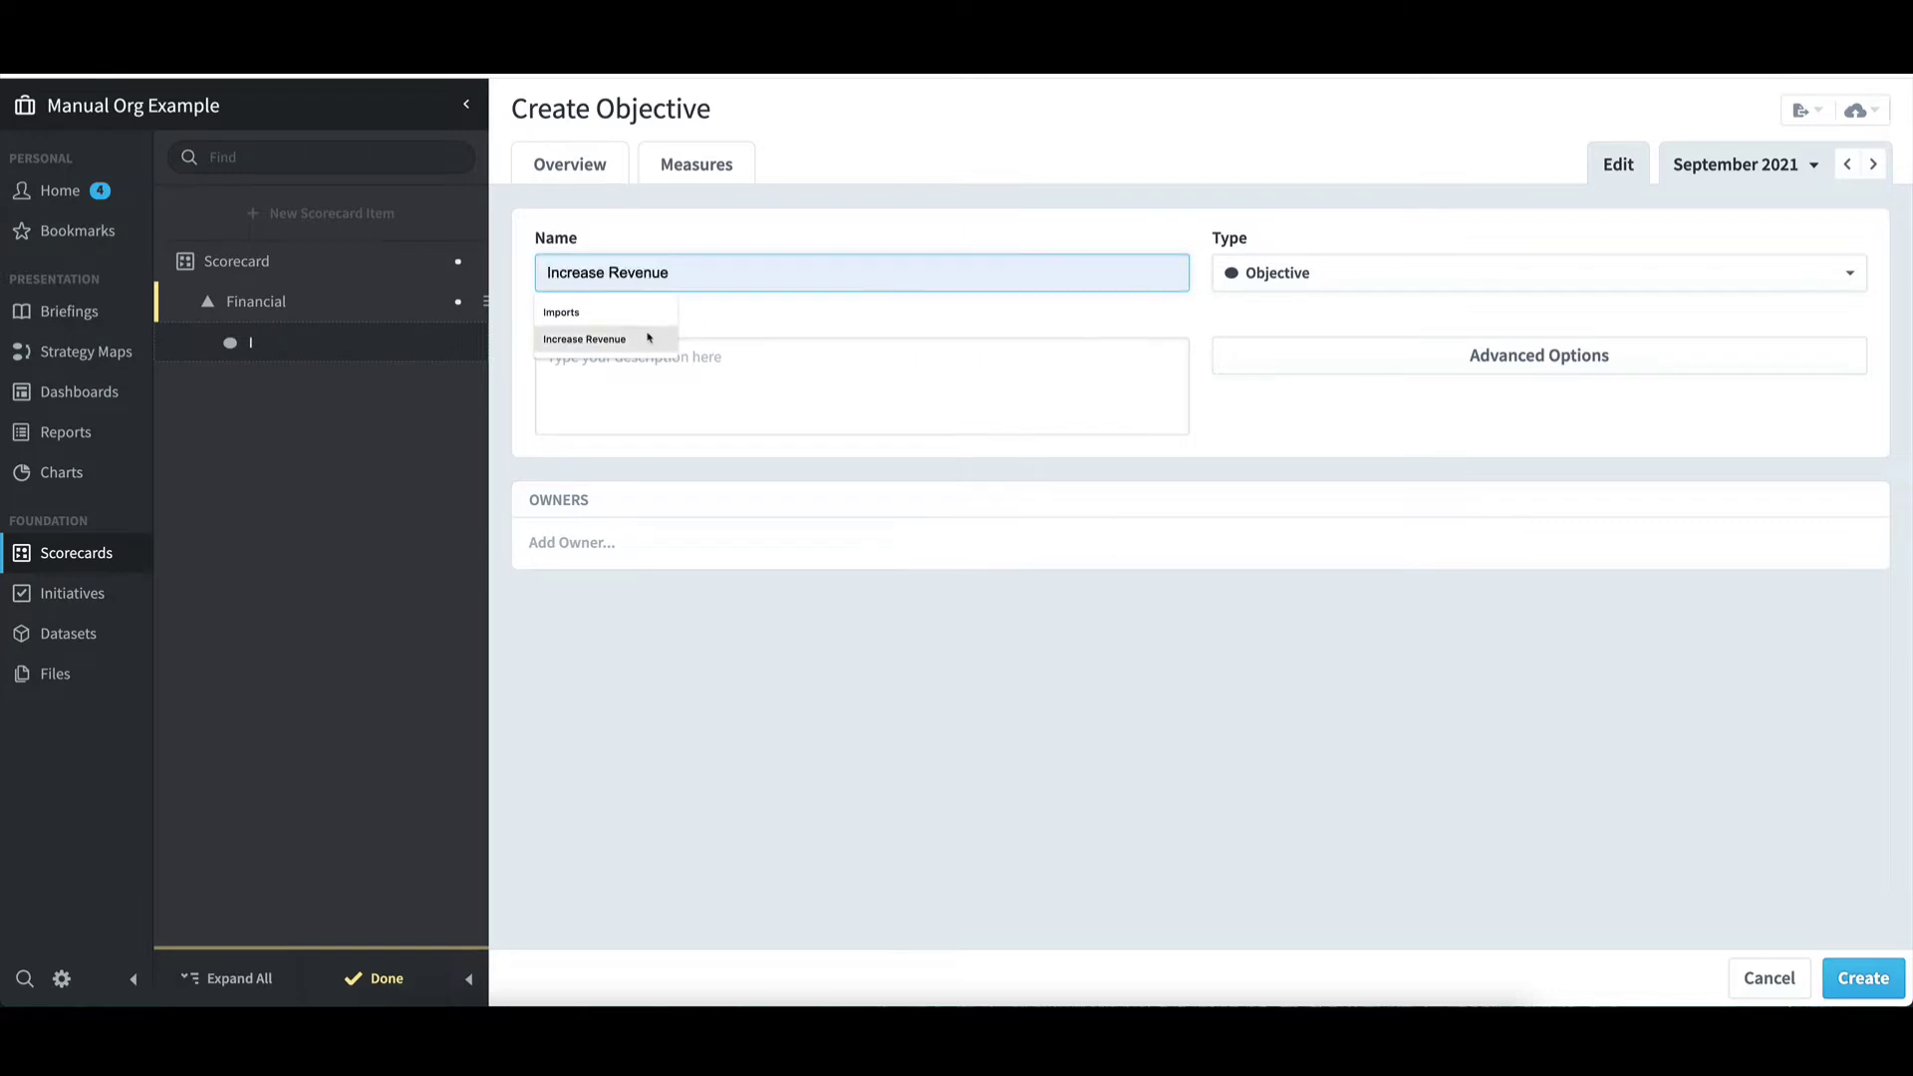
left_click(650, 337)
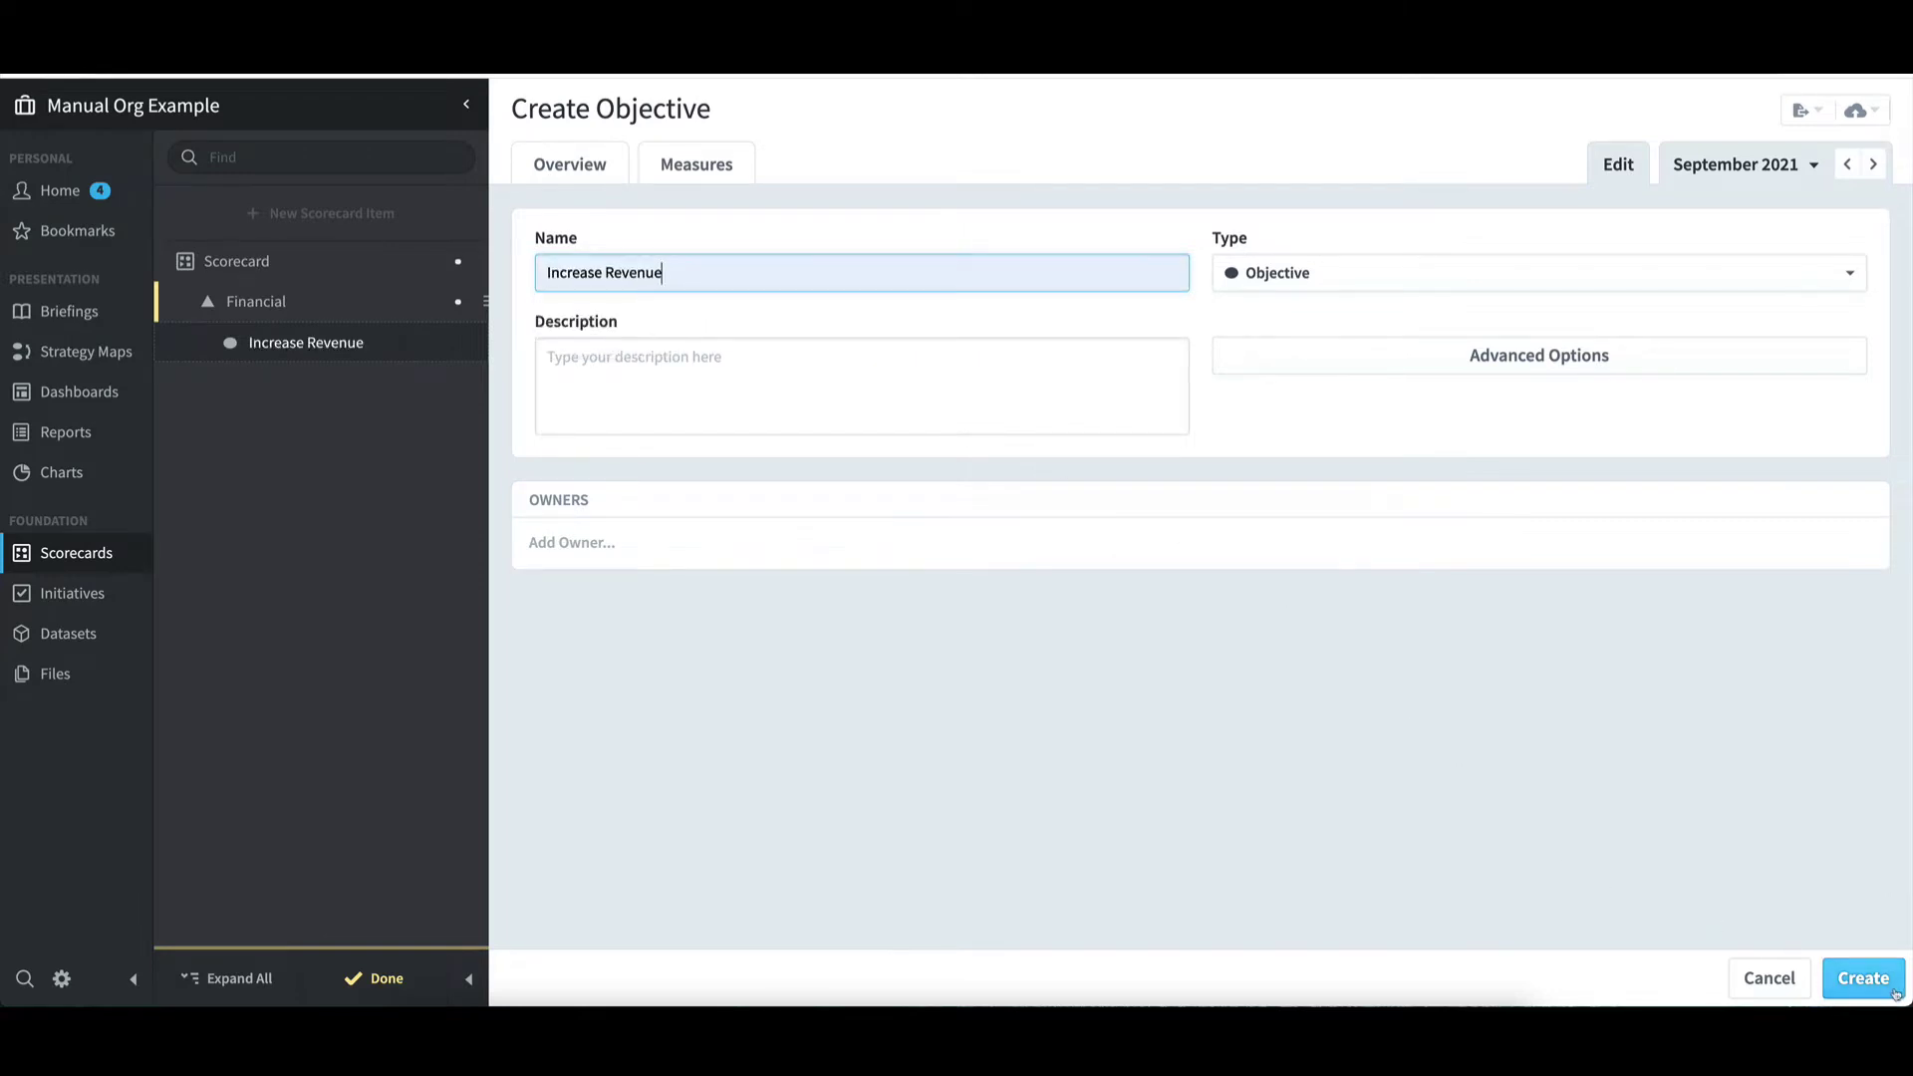
left_click(1862, 979)
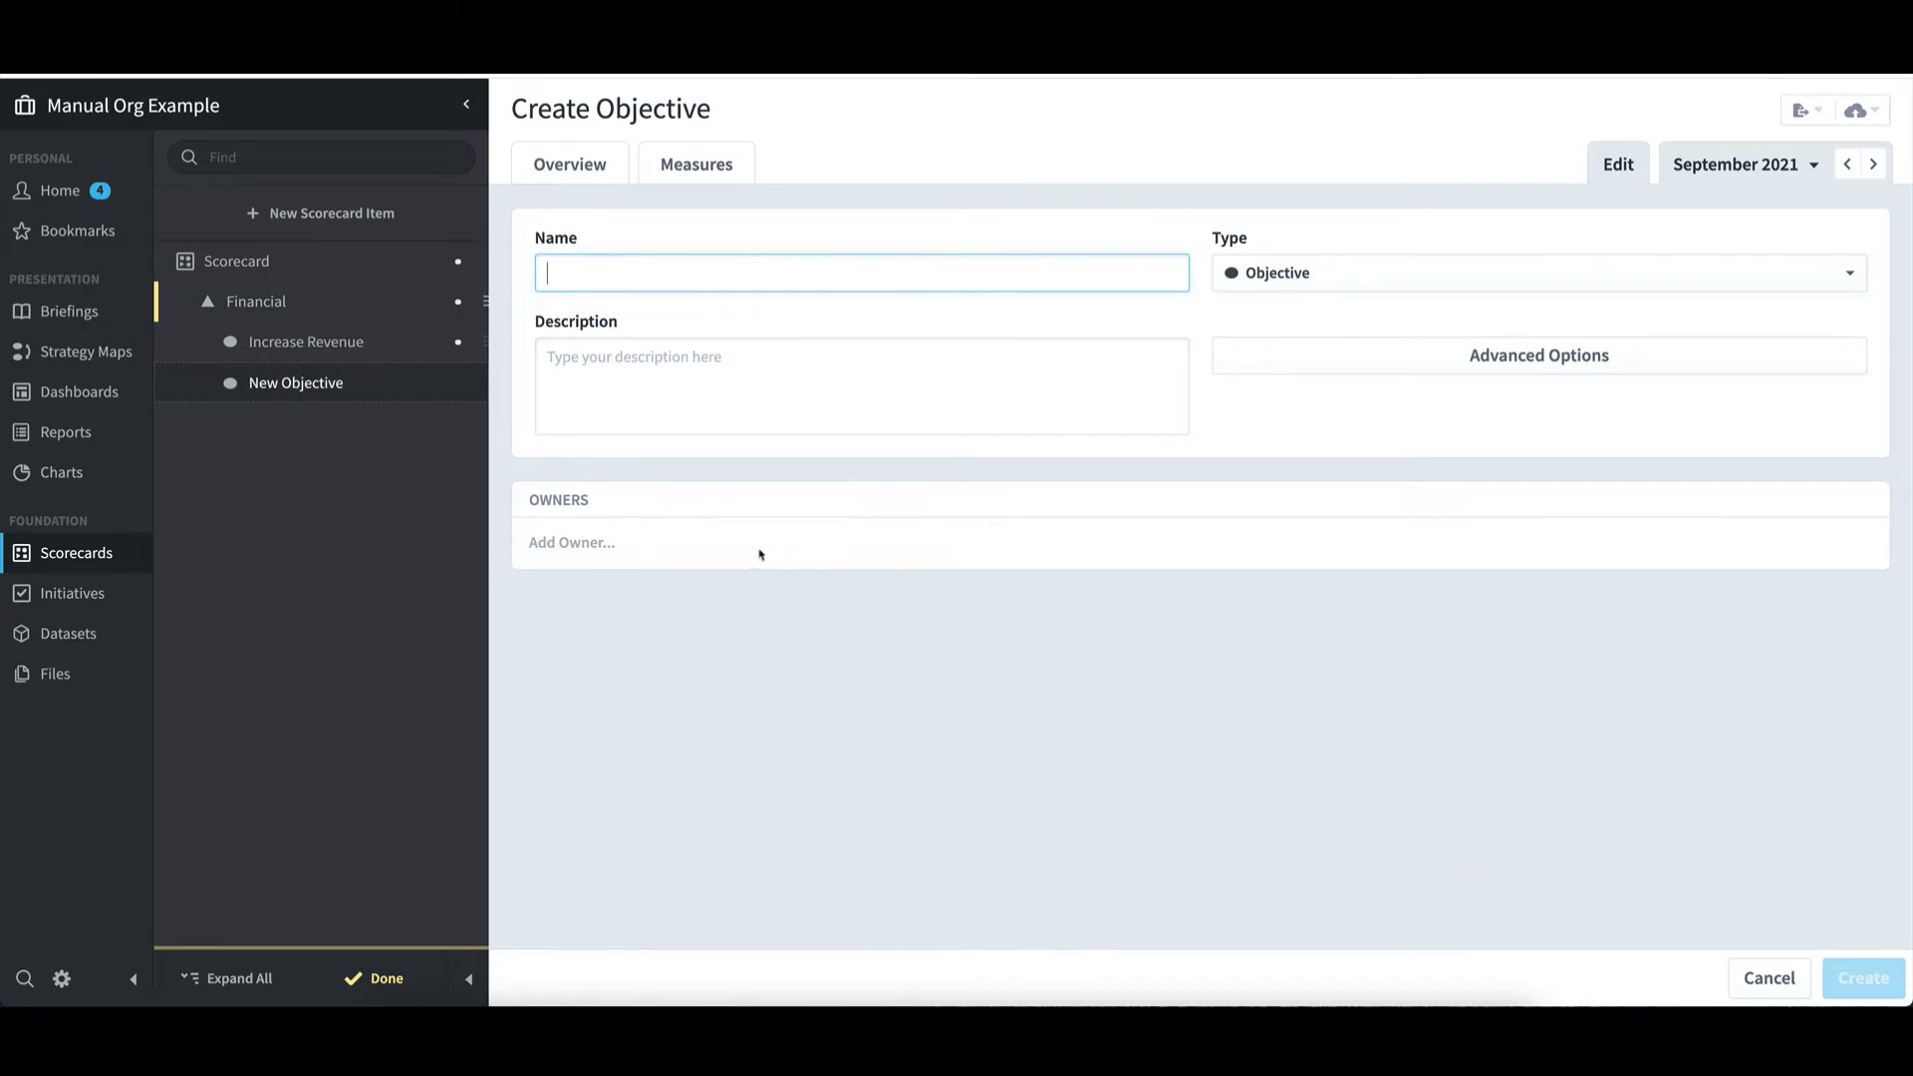
- Start a new measure under the Increase Revenue objective and name it Training Revenue
left_click(300, 341)
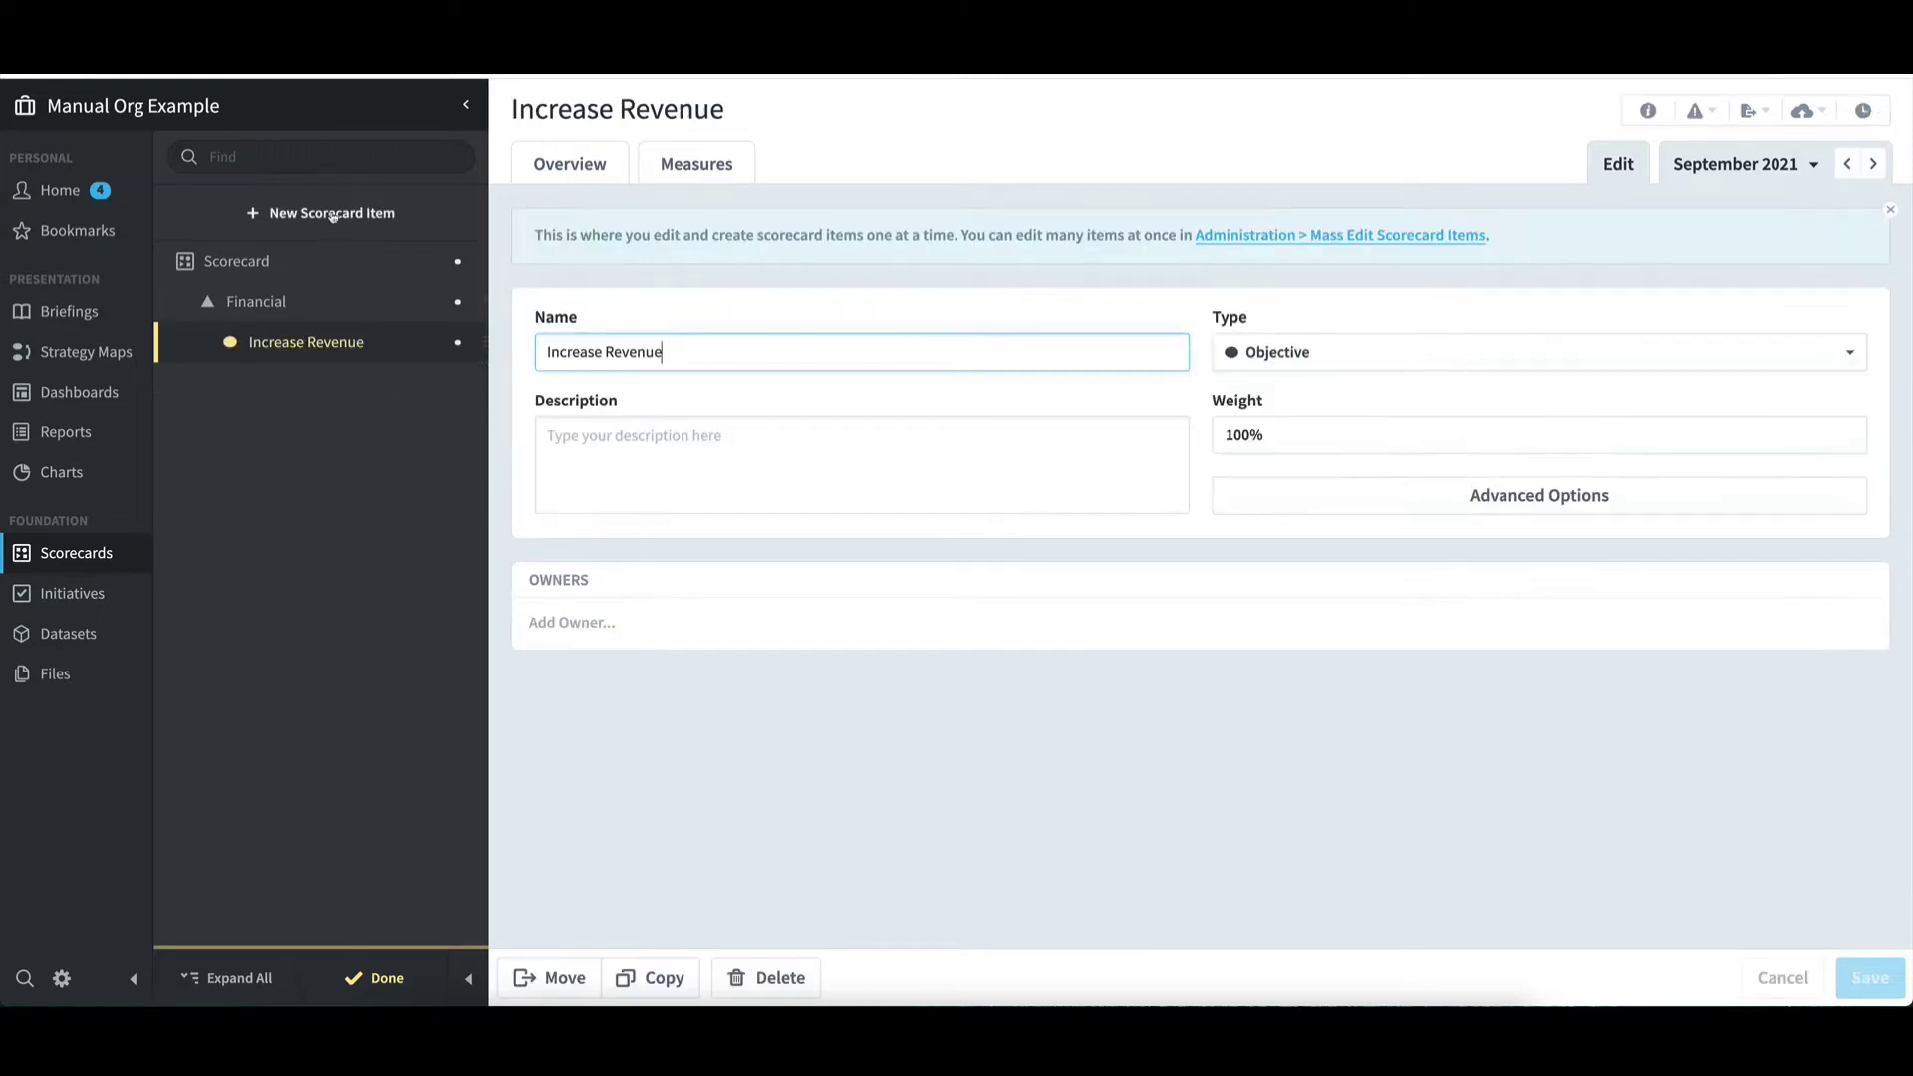
left_click(332, 213)
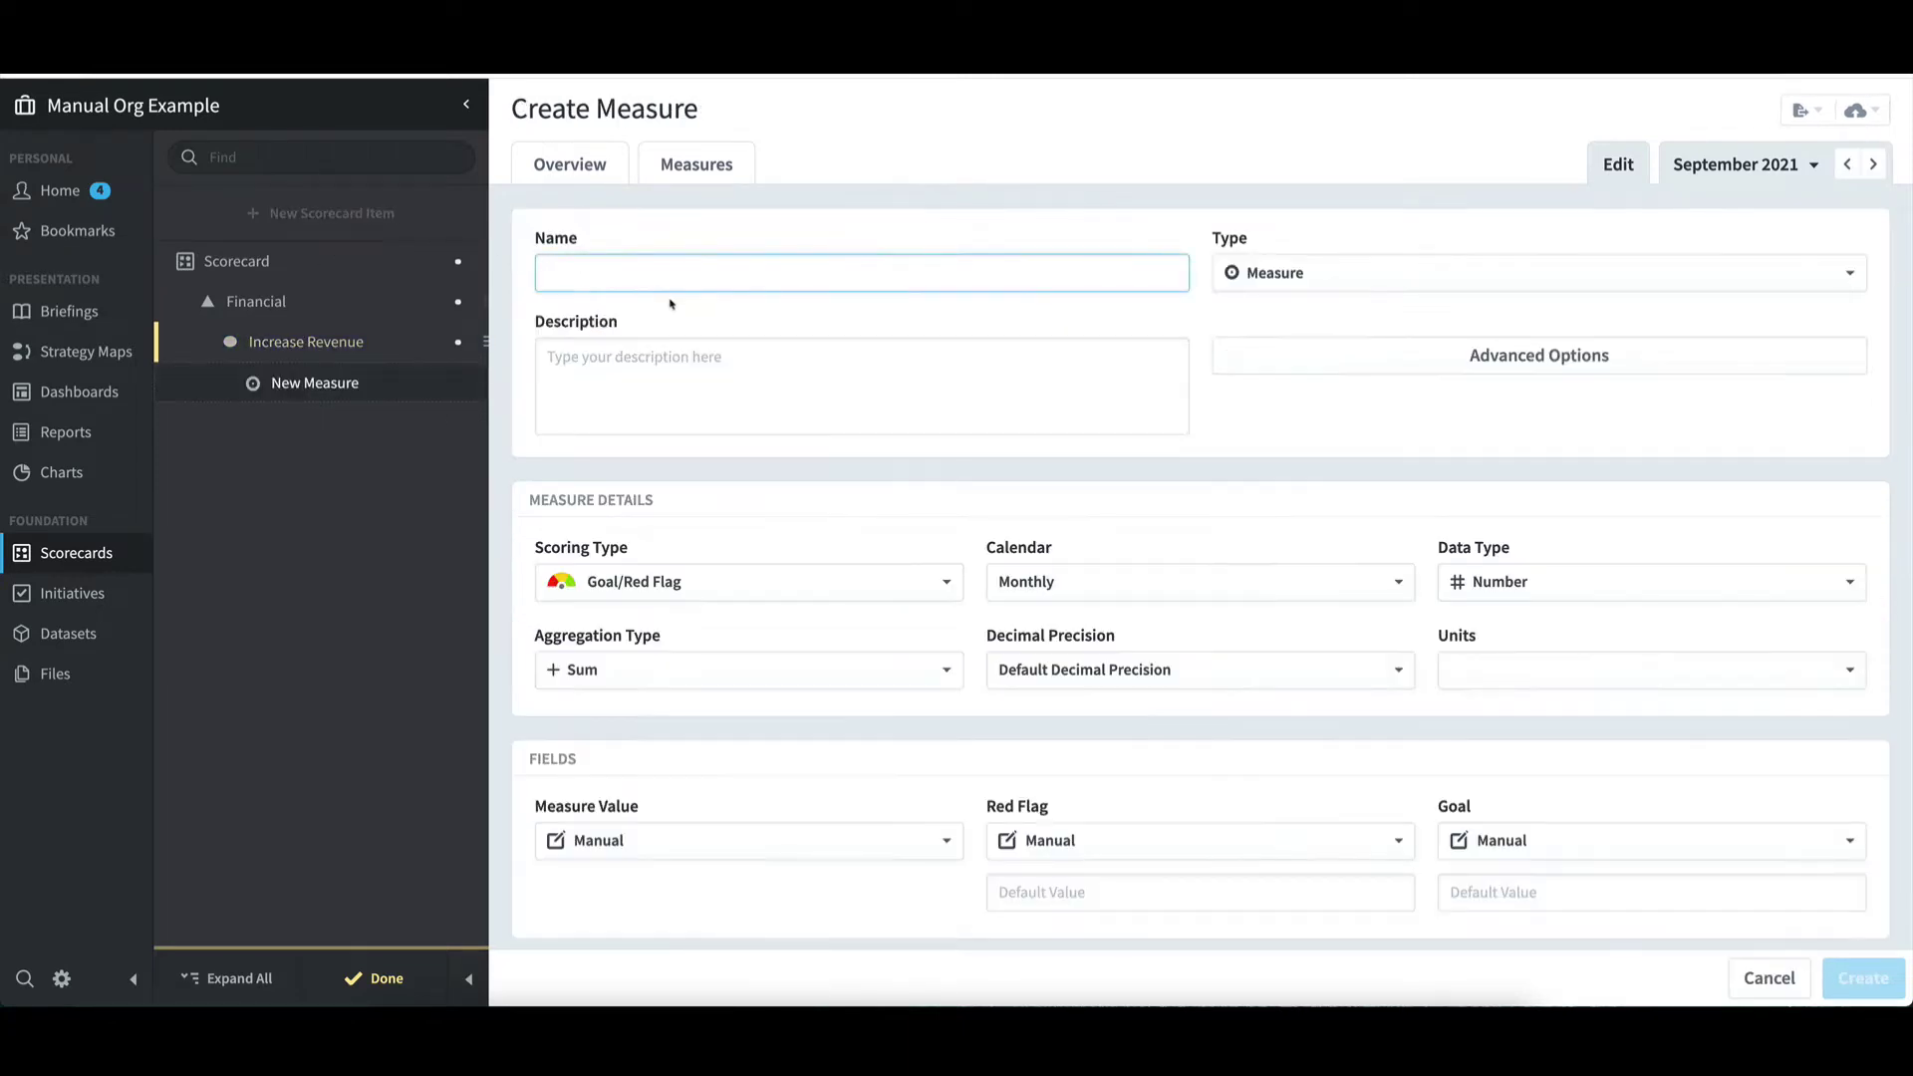
type("T")
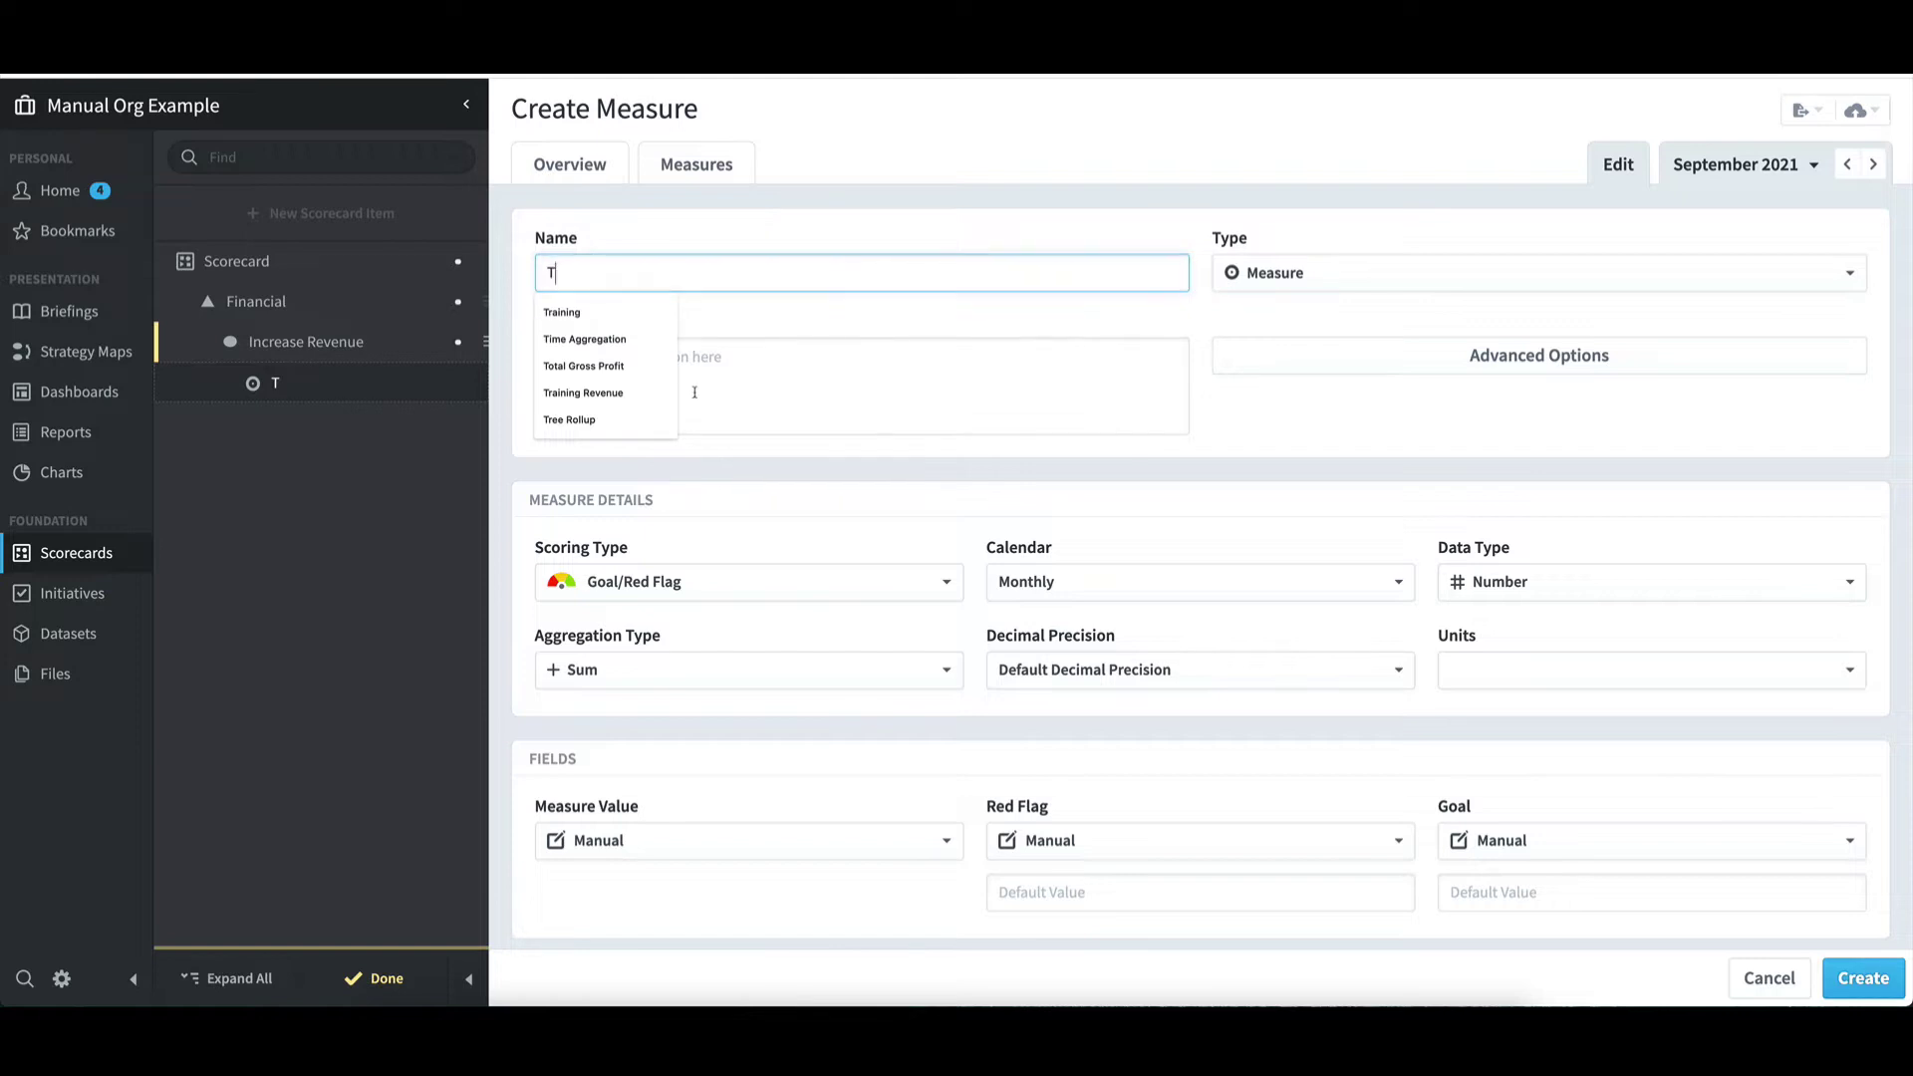
key("Down")
key("Down")
key("Down")
key("Down")
key("Return")
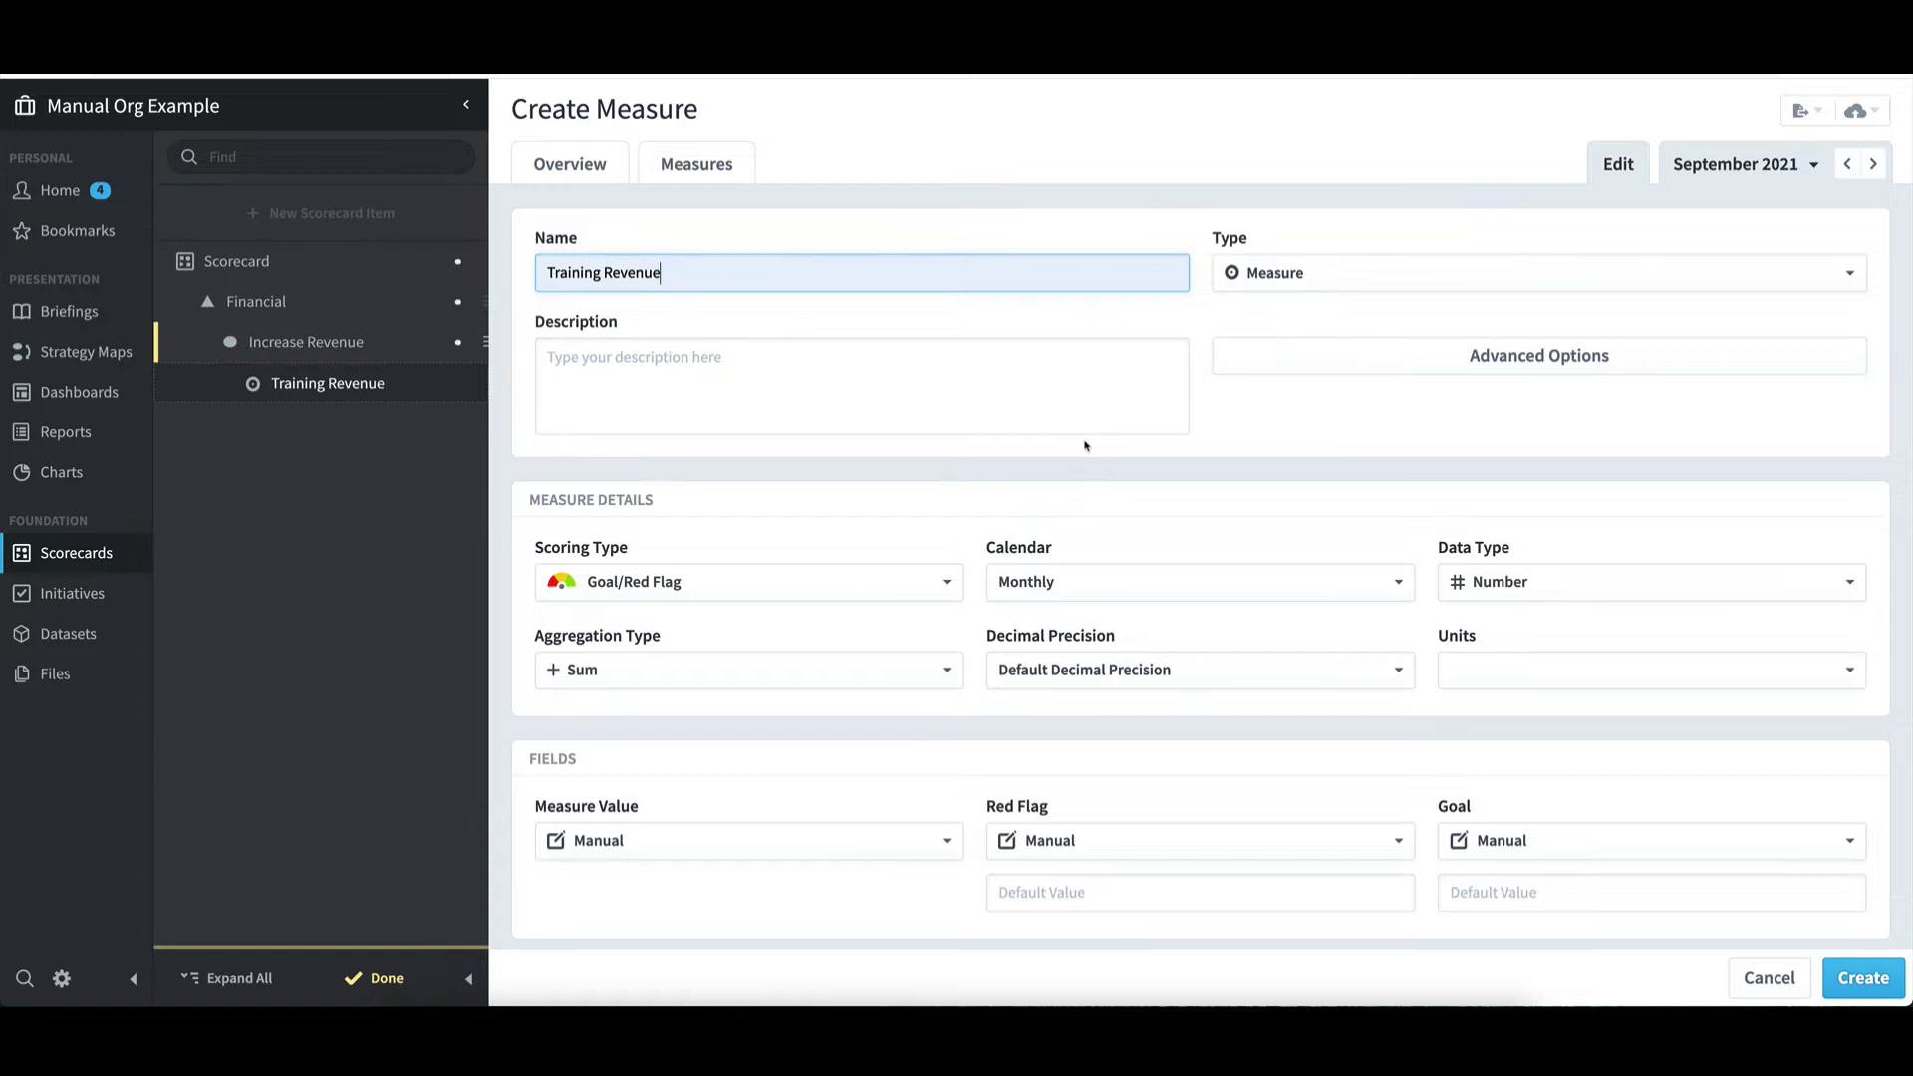
- Create the Training Revenue measure with Goal/Red Flag scoring and a Monthly calendar, and finish editing the scorecard
left_click(868, 585)
left_click(867, 585)
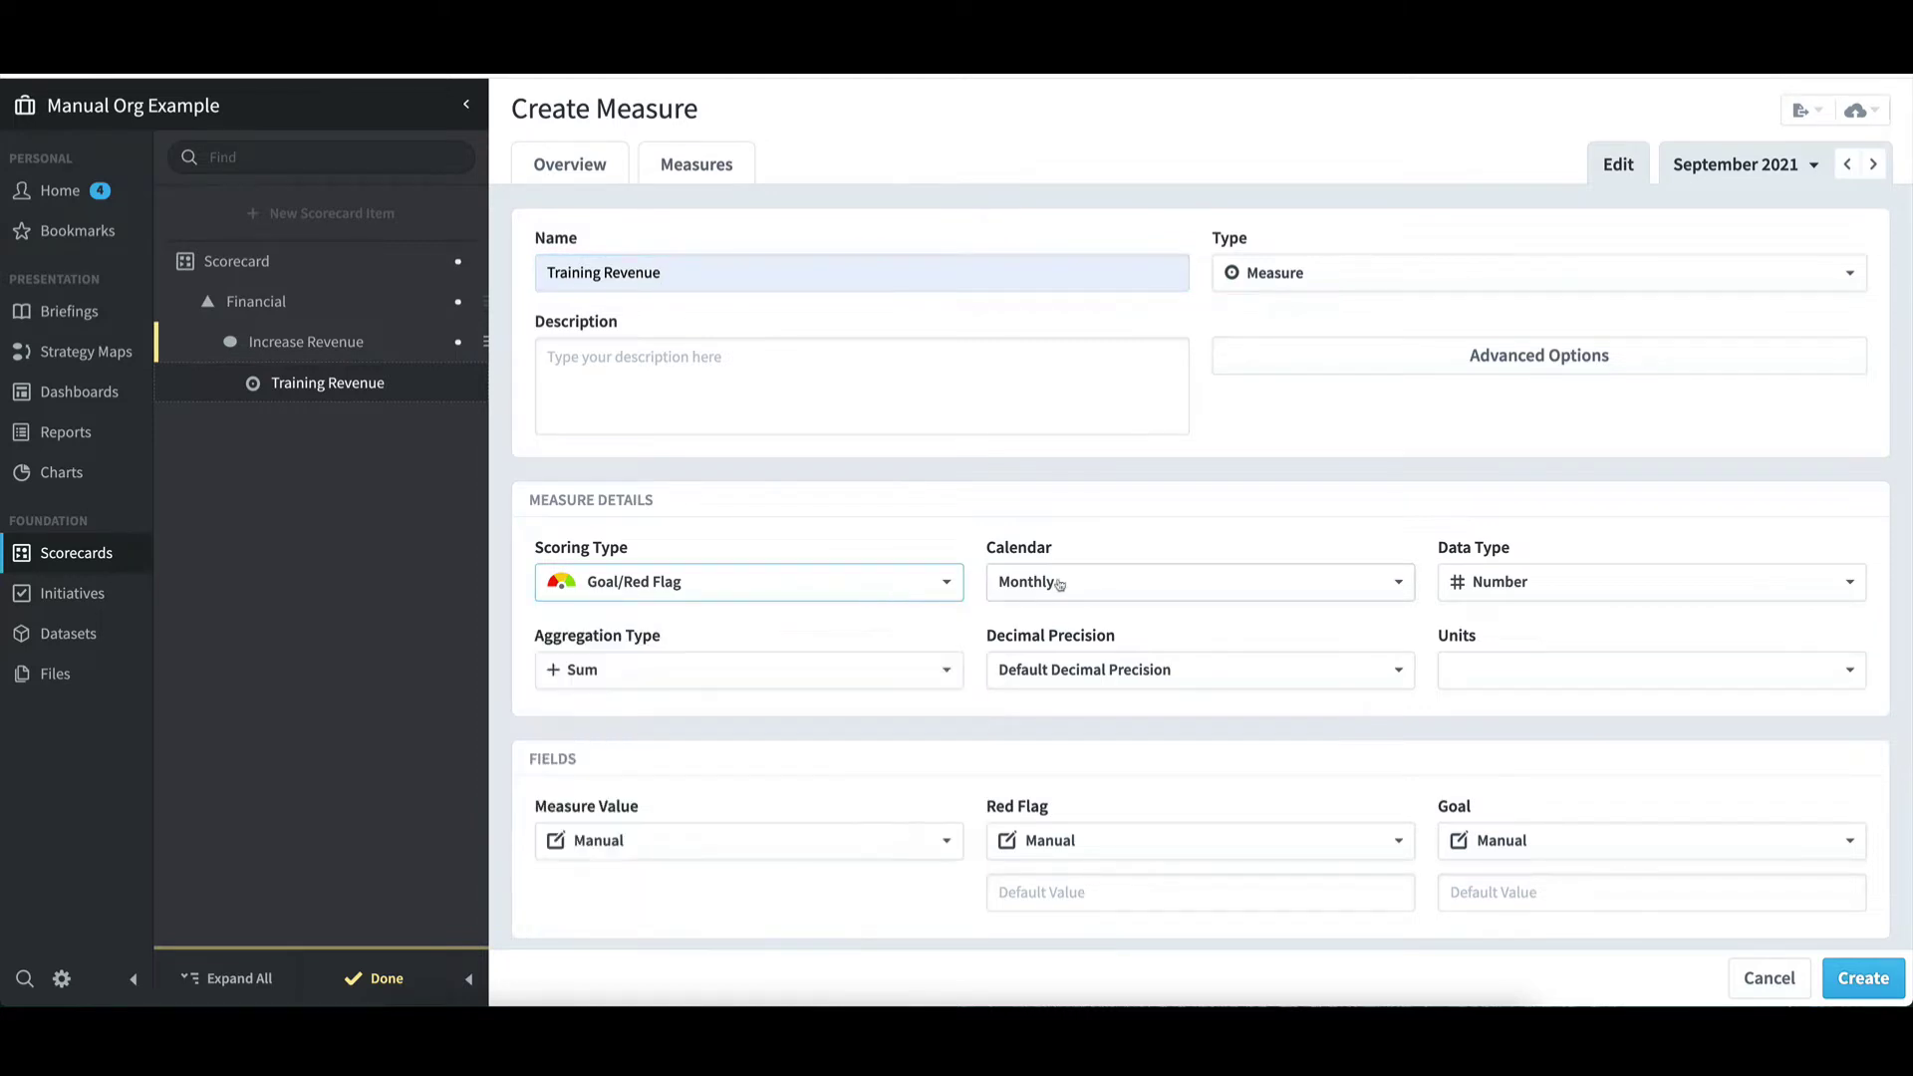
left_click(1086, 585)
left_click(1086, 585)
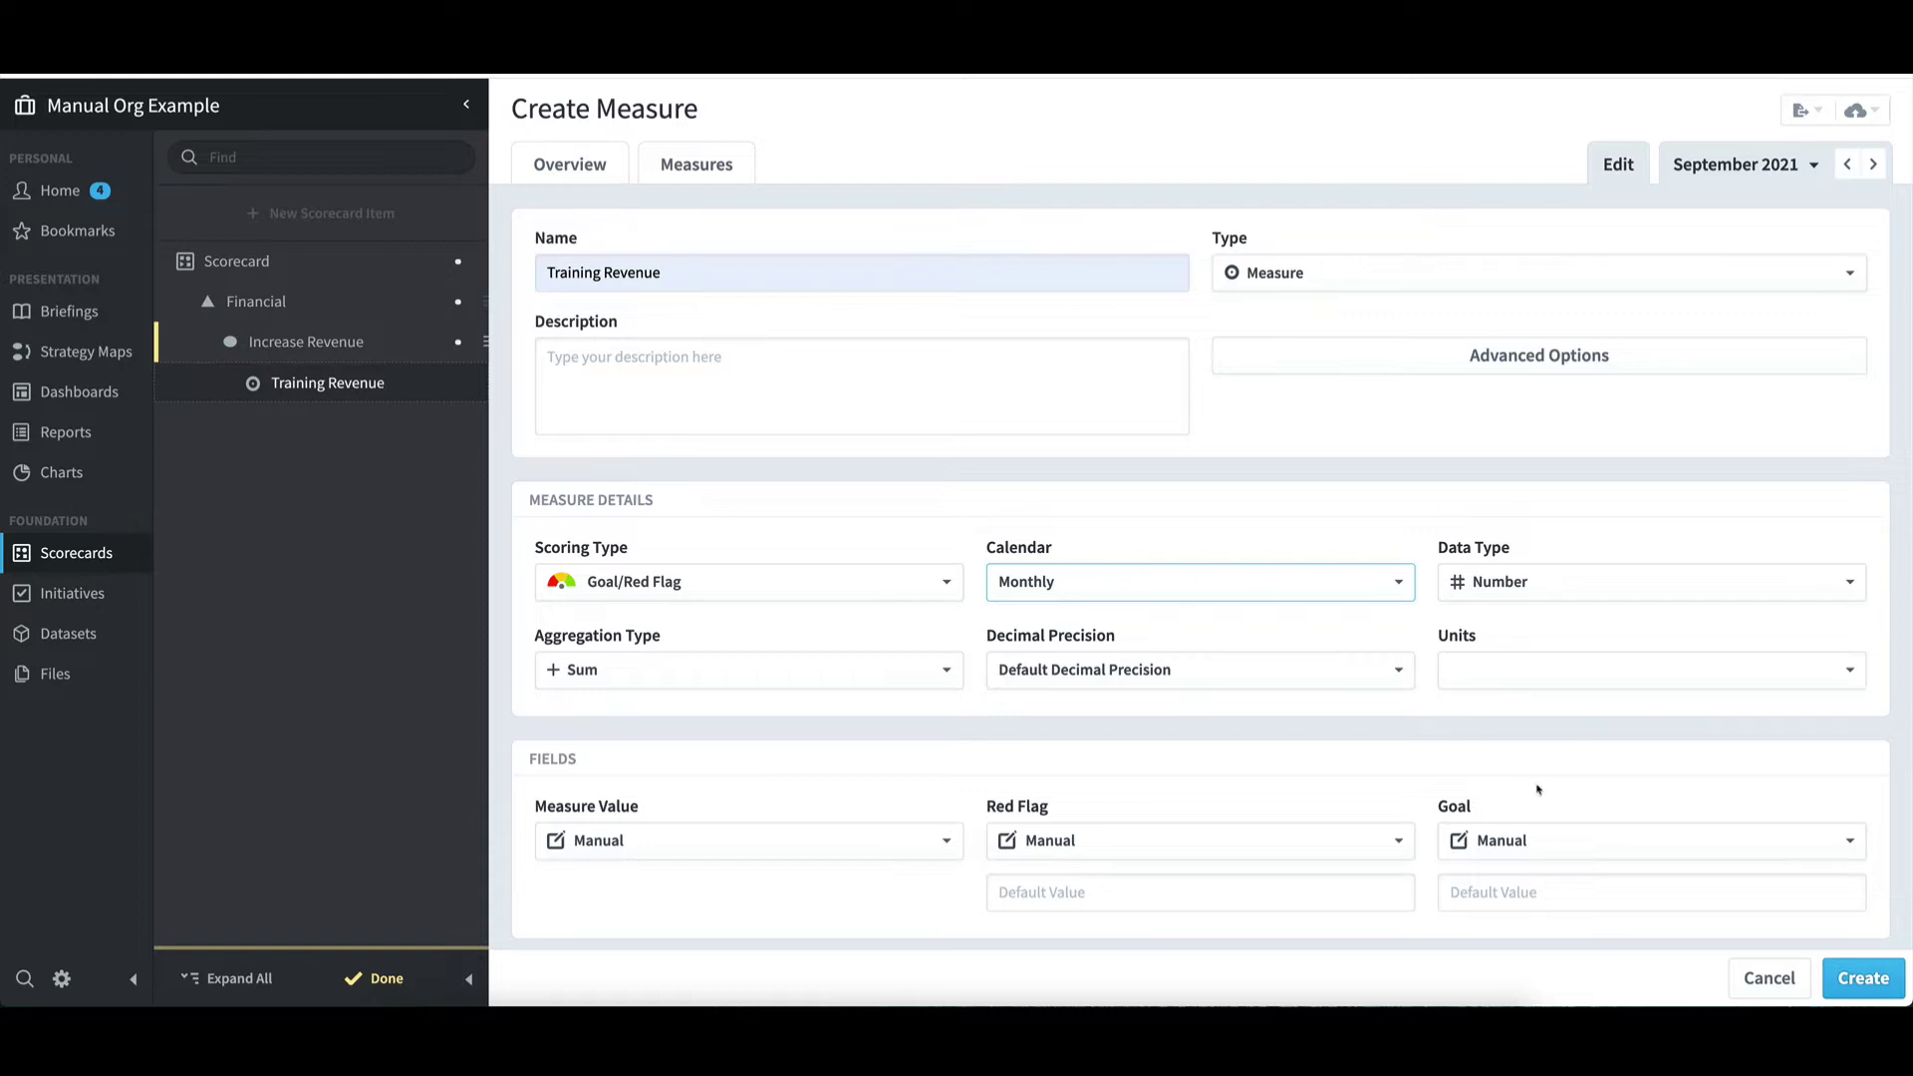
left_click(1877, 982)
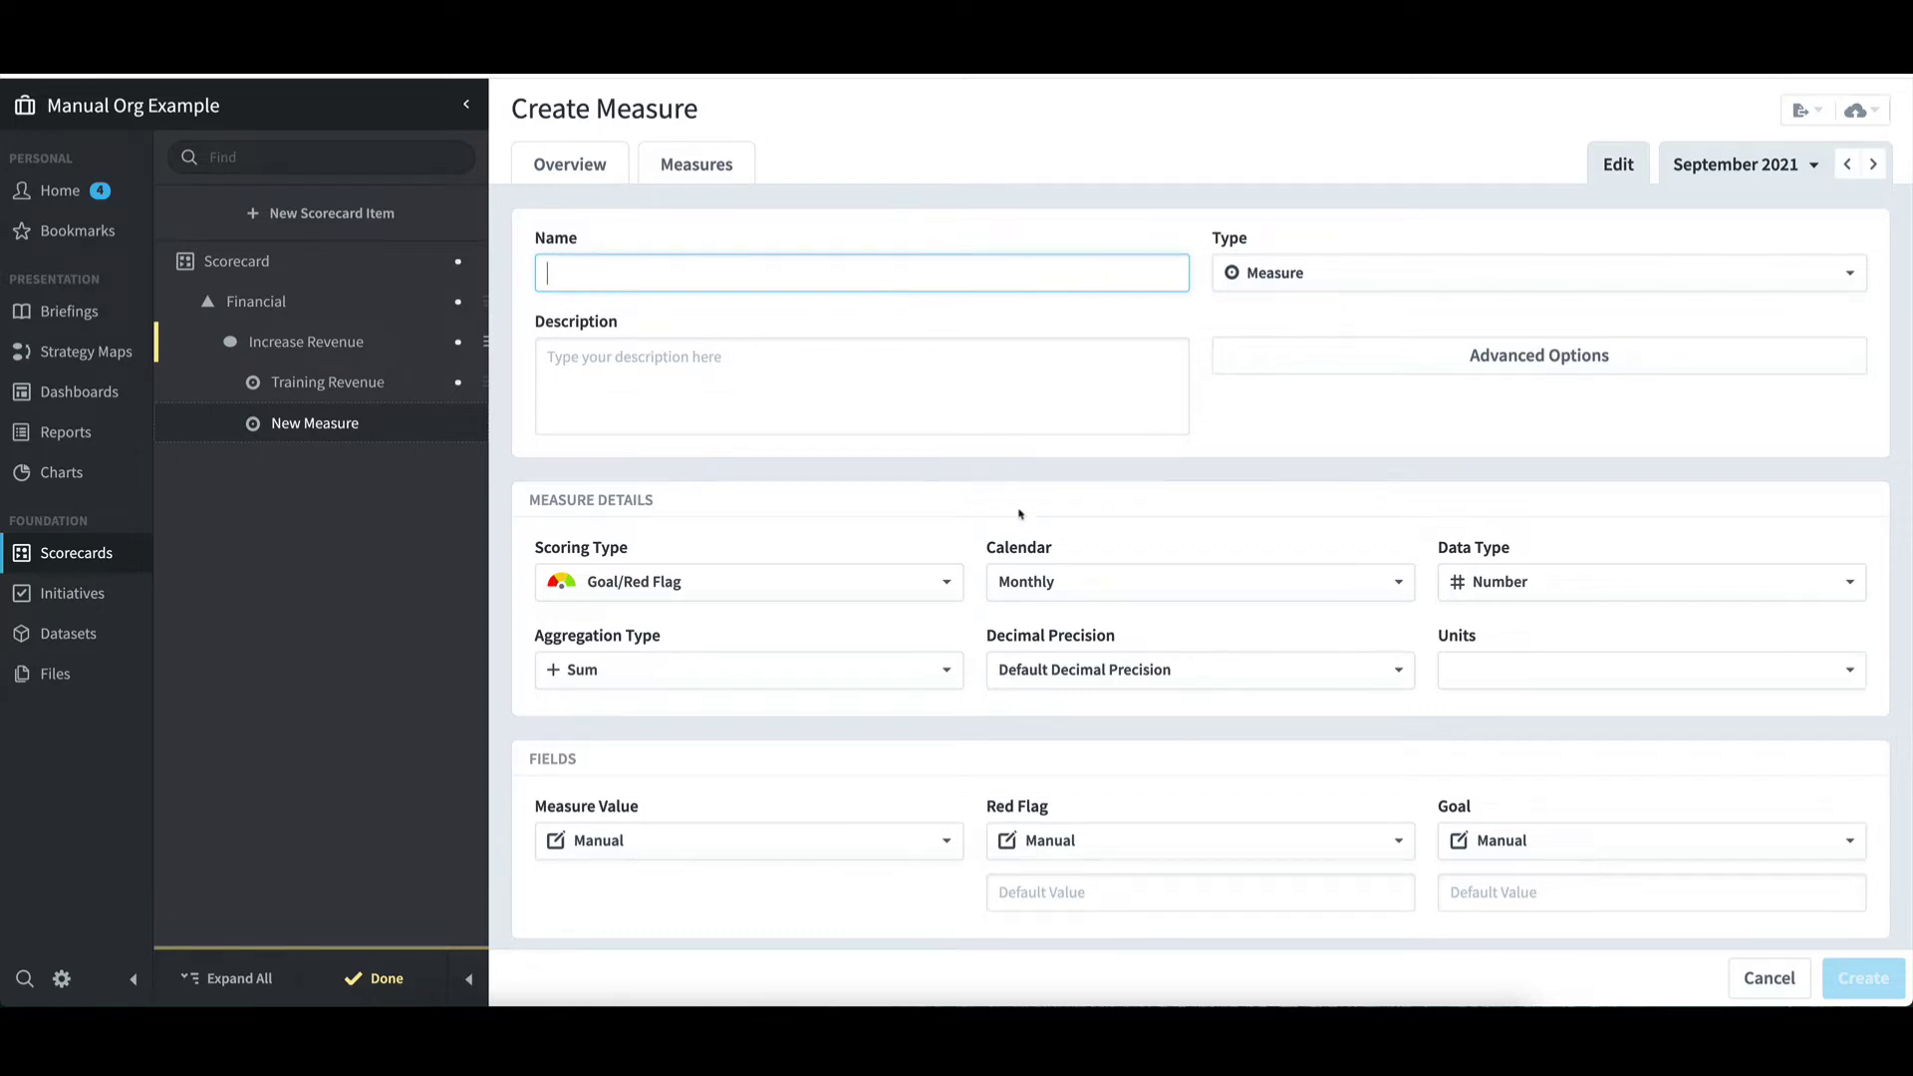
left_click(379, 979)
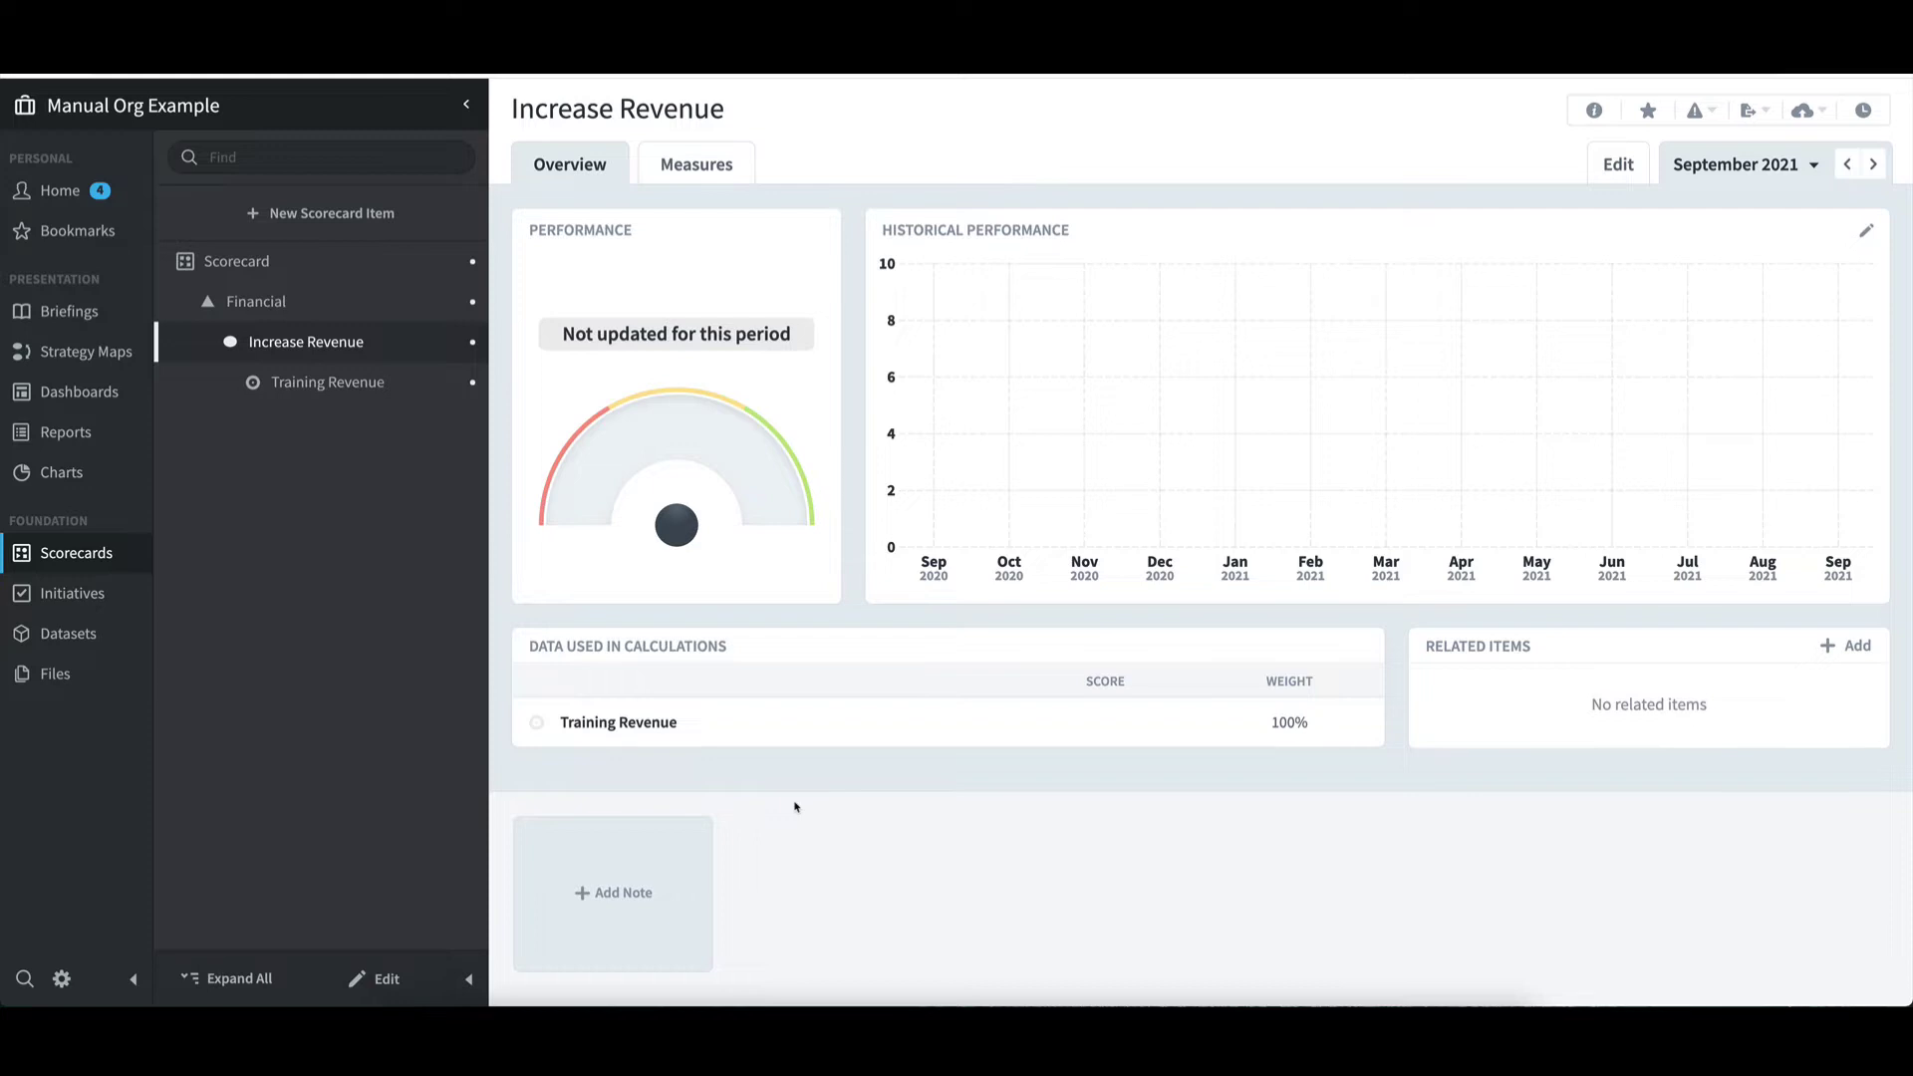
- Export a scorecard import file from the Training Revenue measure and open the downloaded Scorecard.csv in Excel
left_click(348, 387)
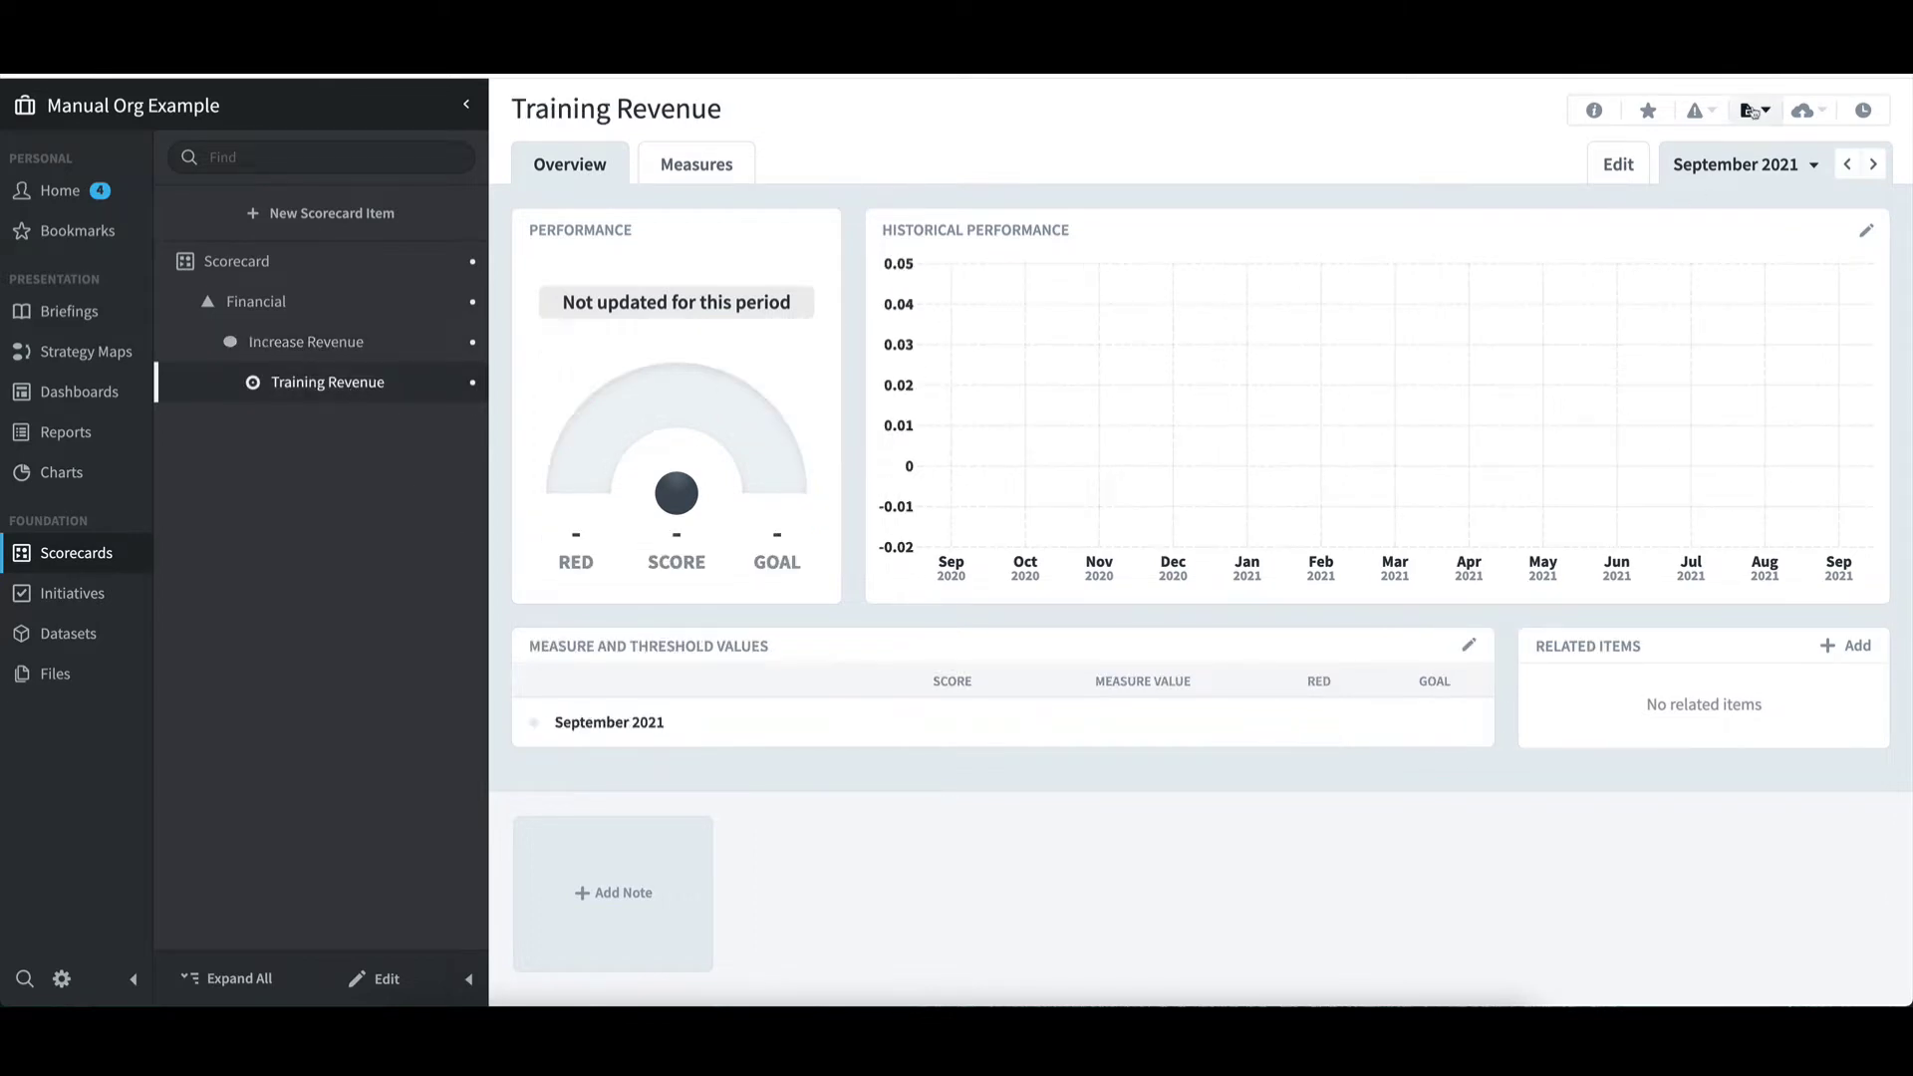
left_click(1752, 113)
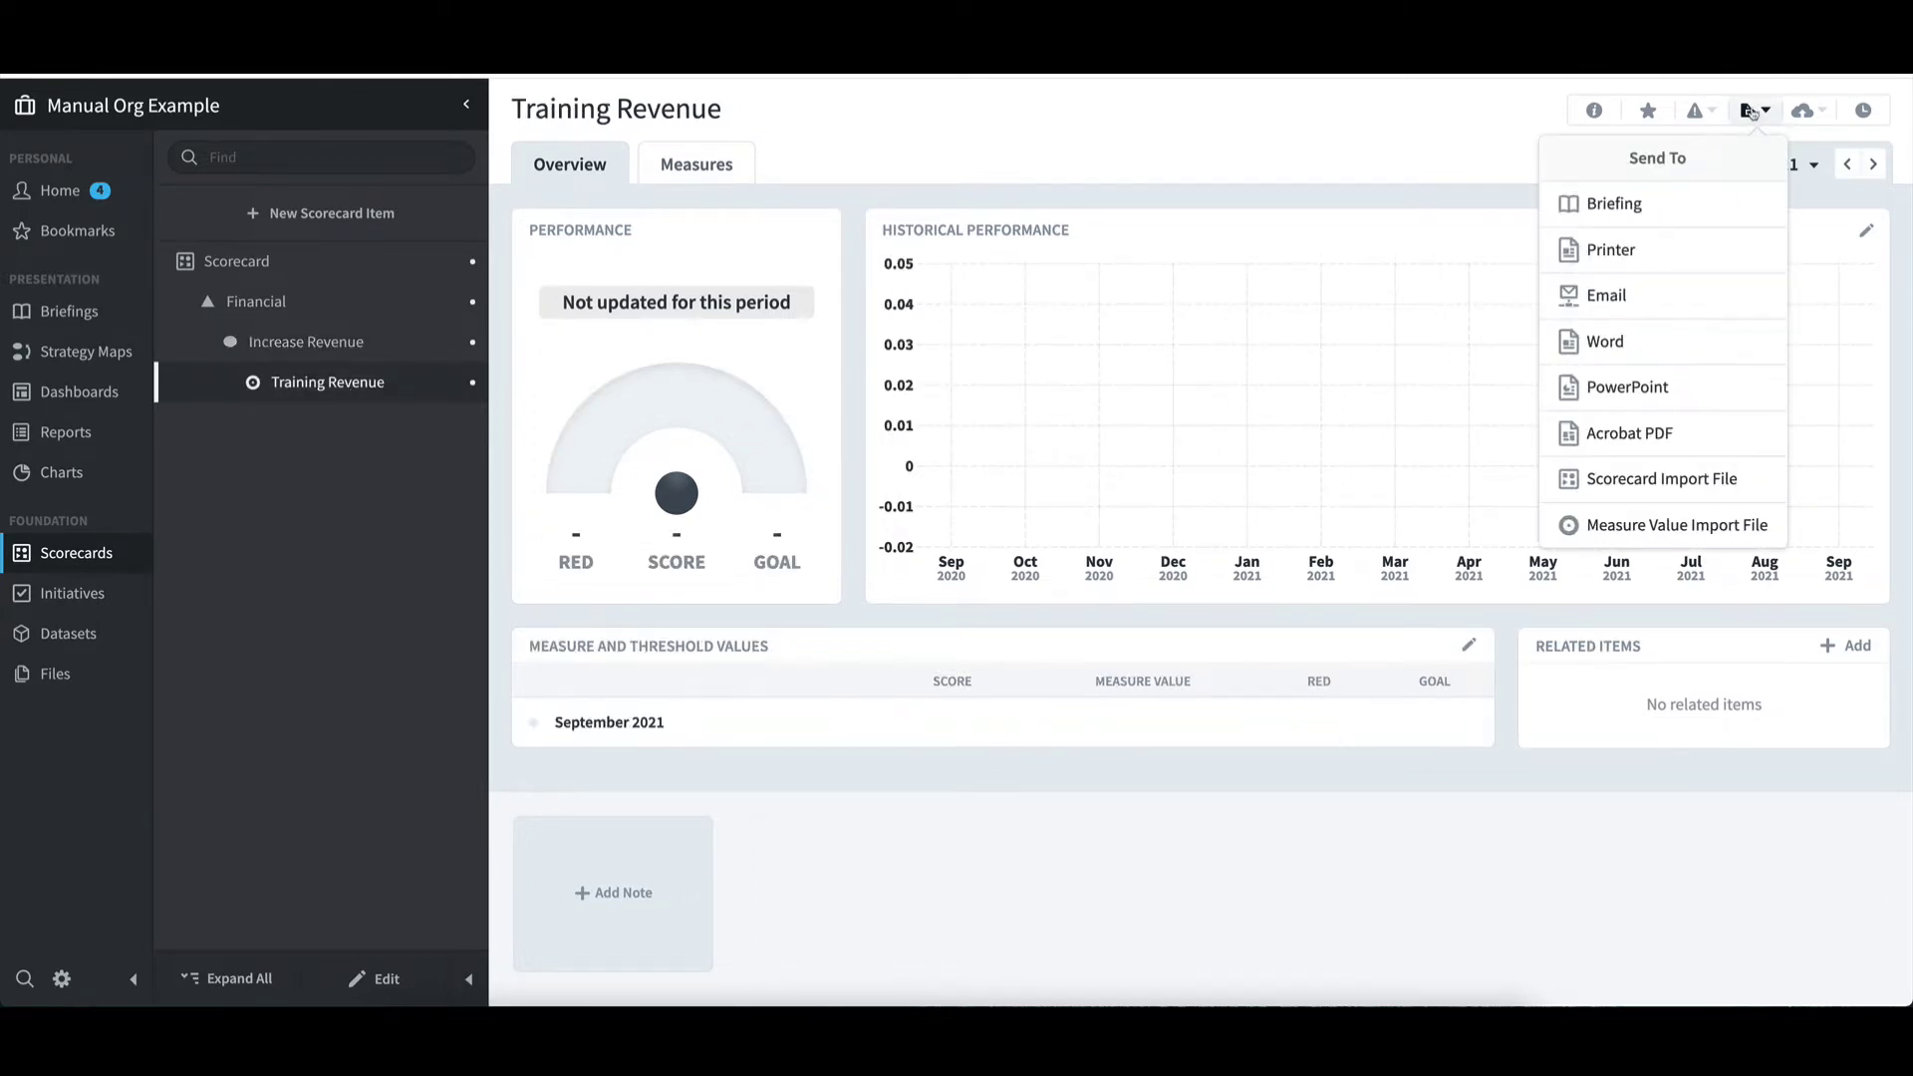
left_click(1707, 482)
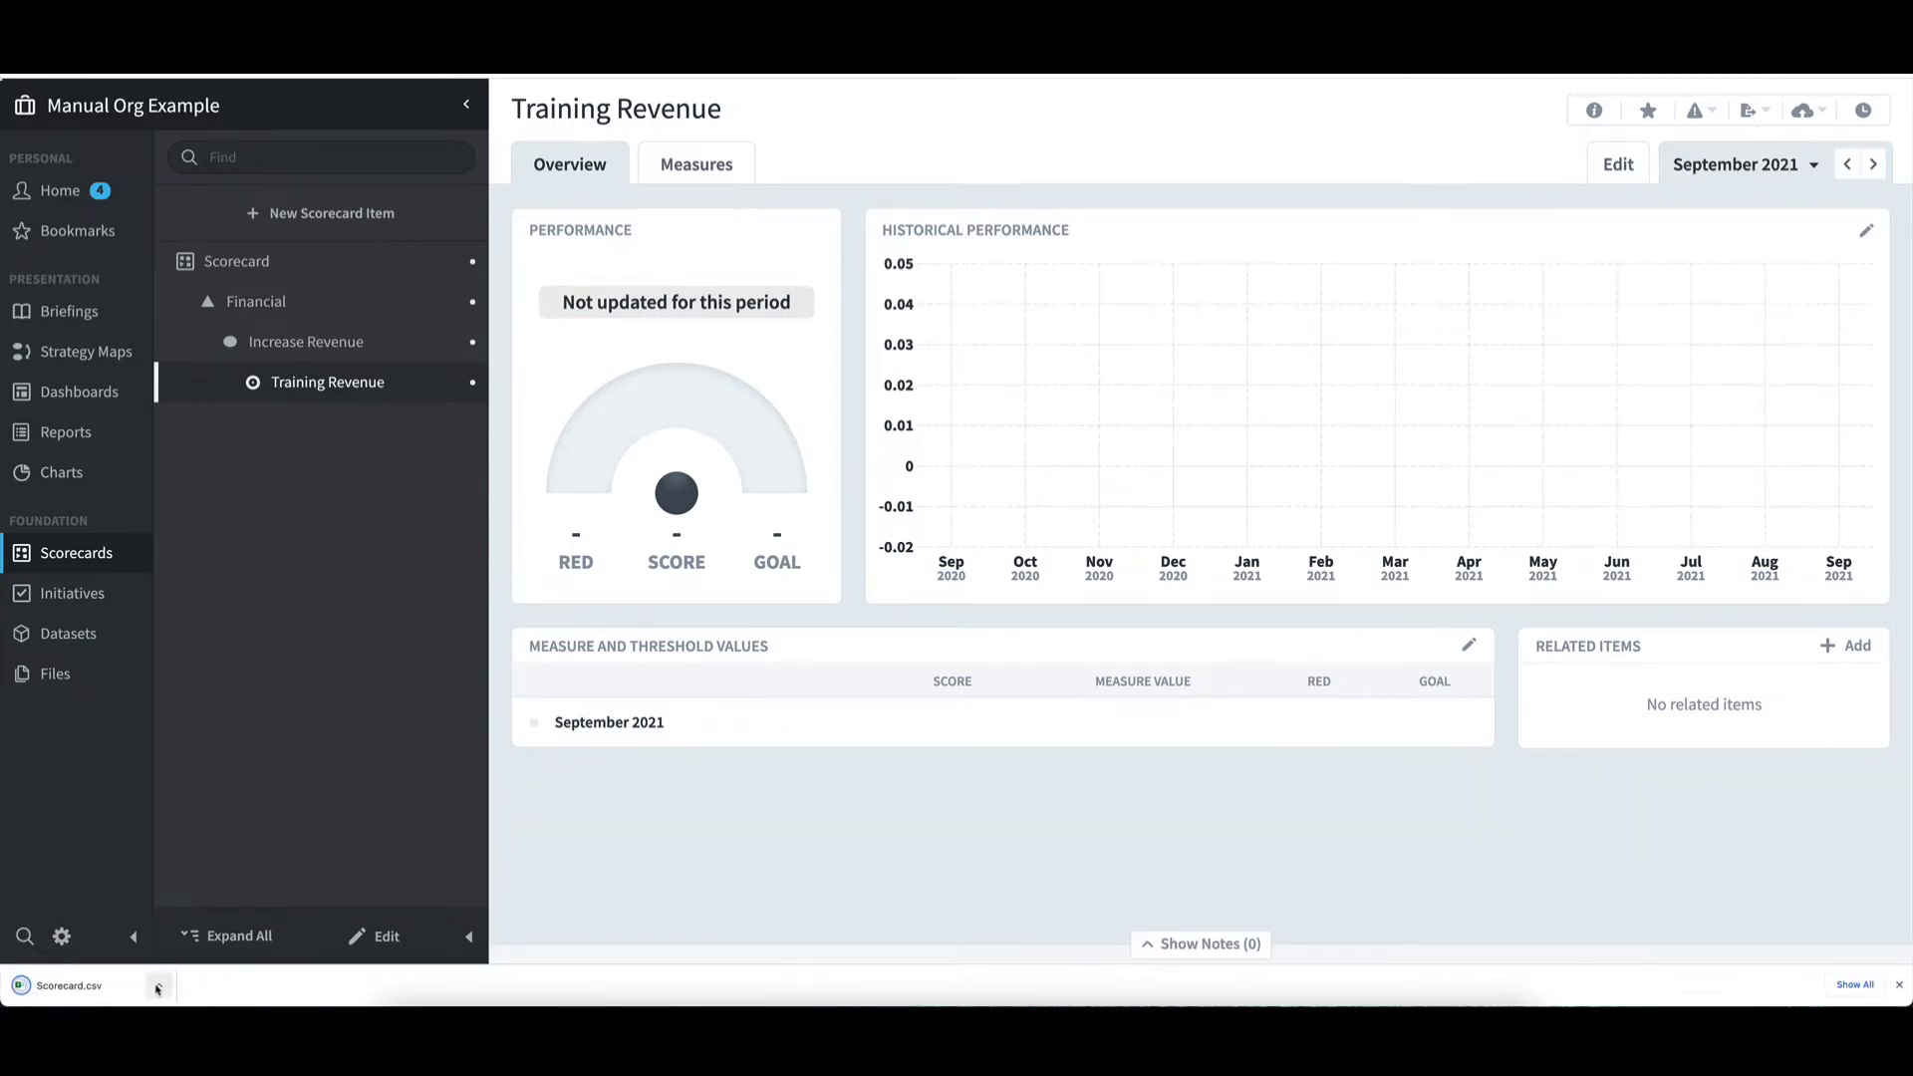
left_click(157, 986)
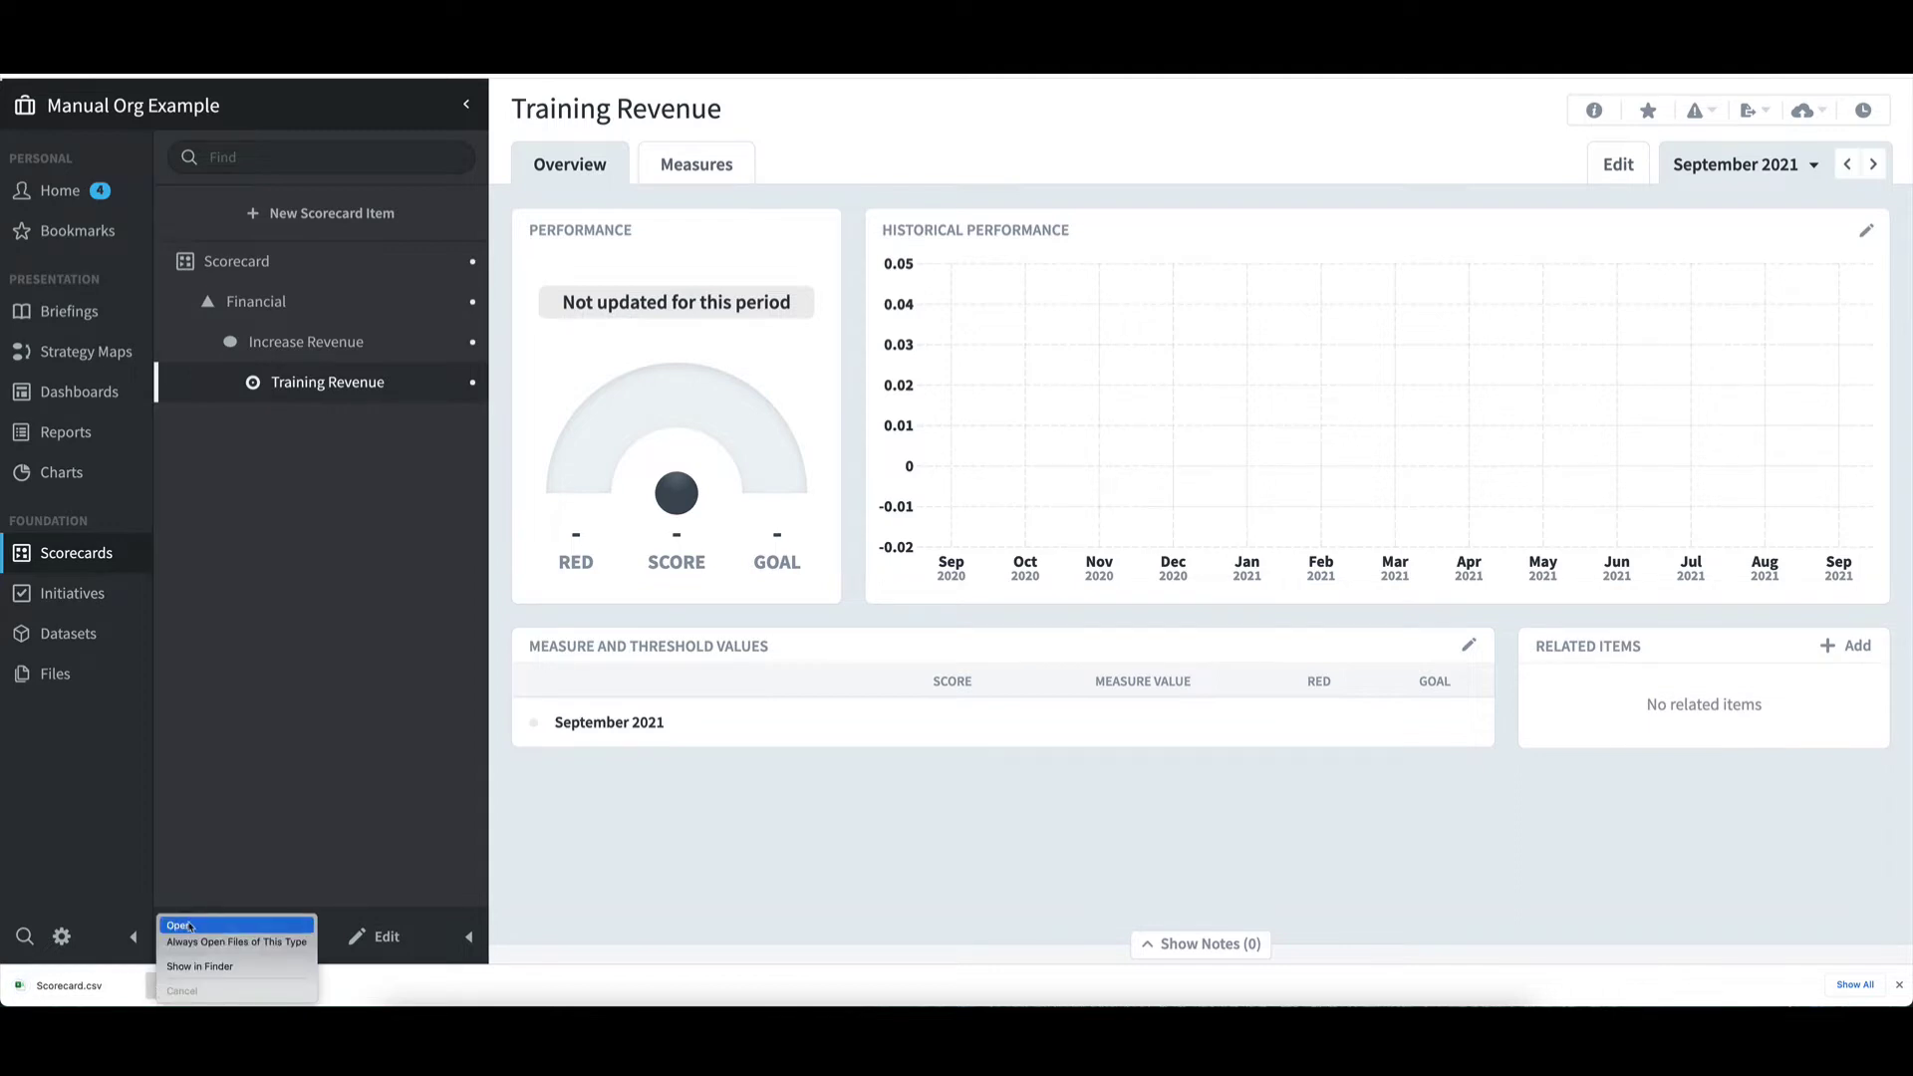
left_click(189, 927)
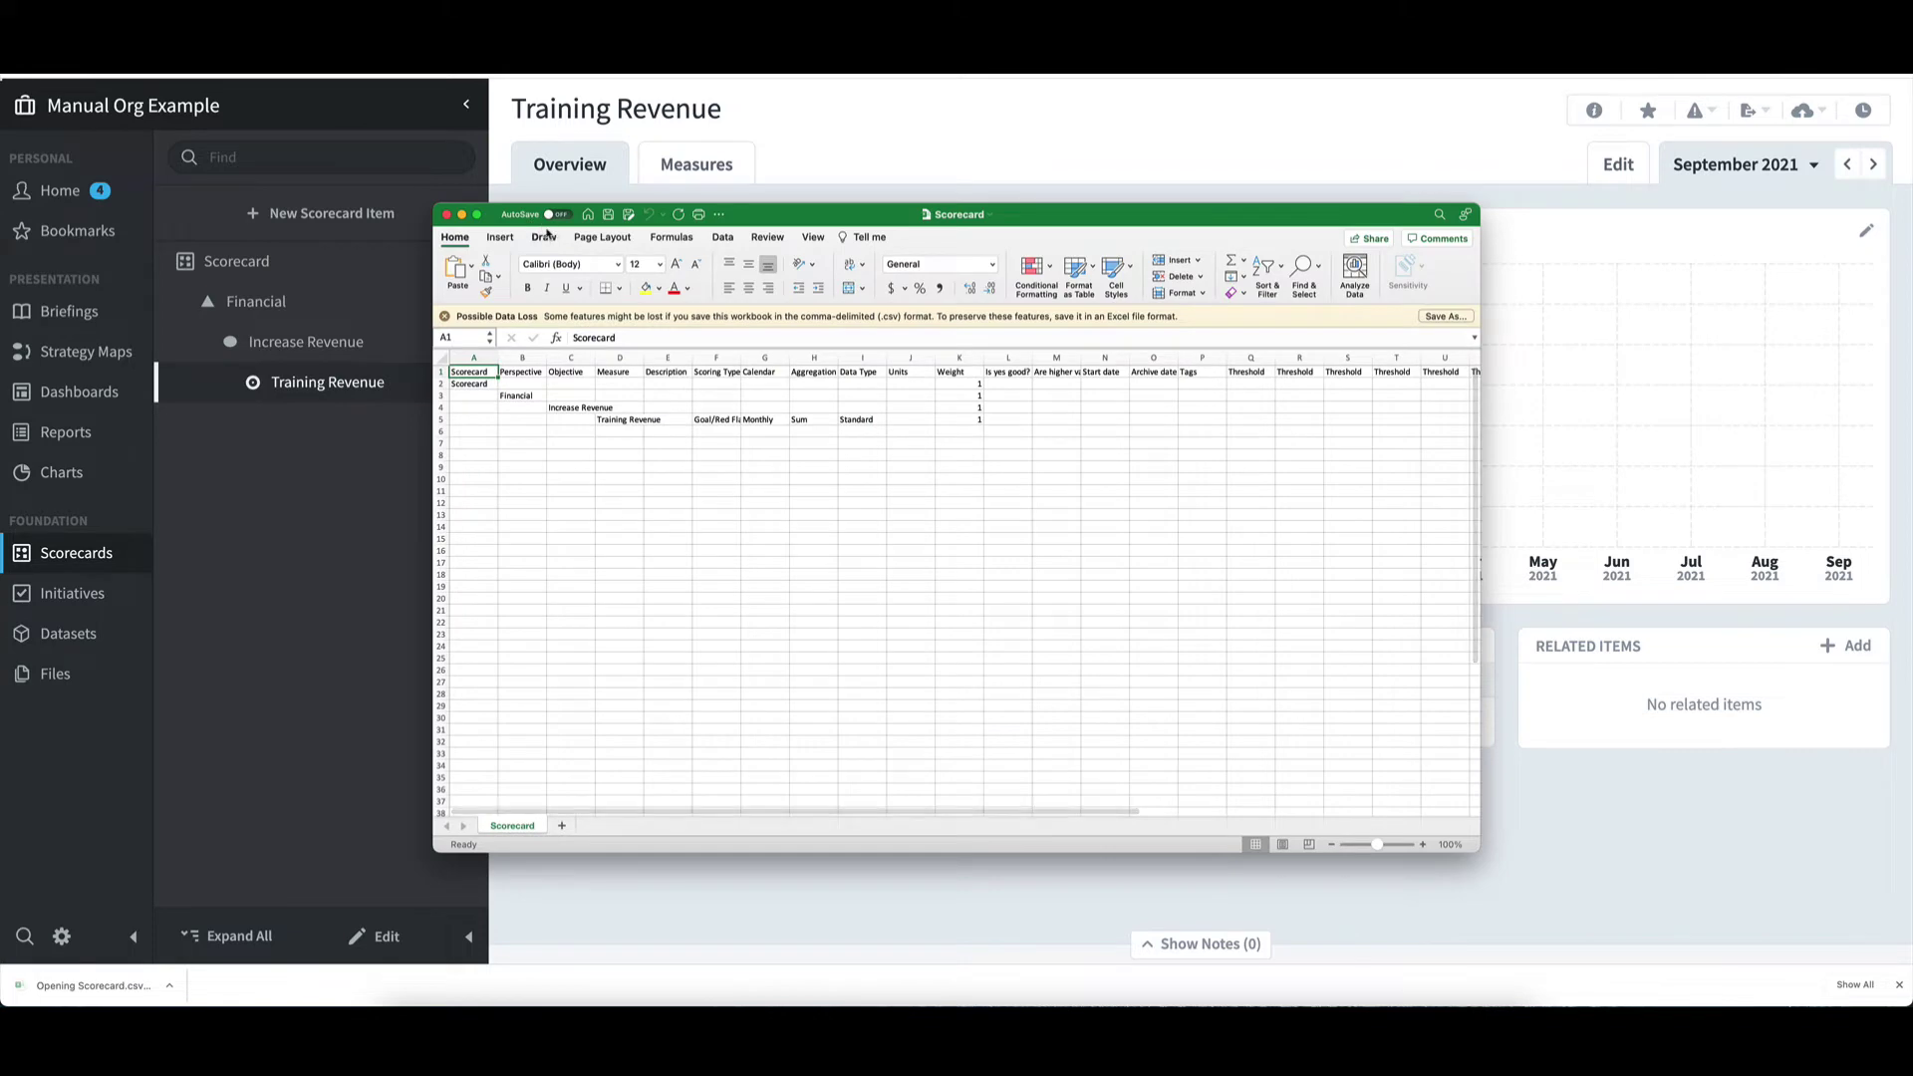
- Set the worksheet zoom to 150%
left_click(149, 62)
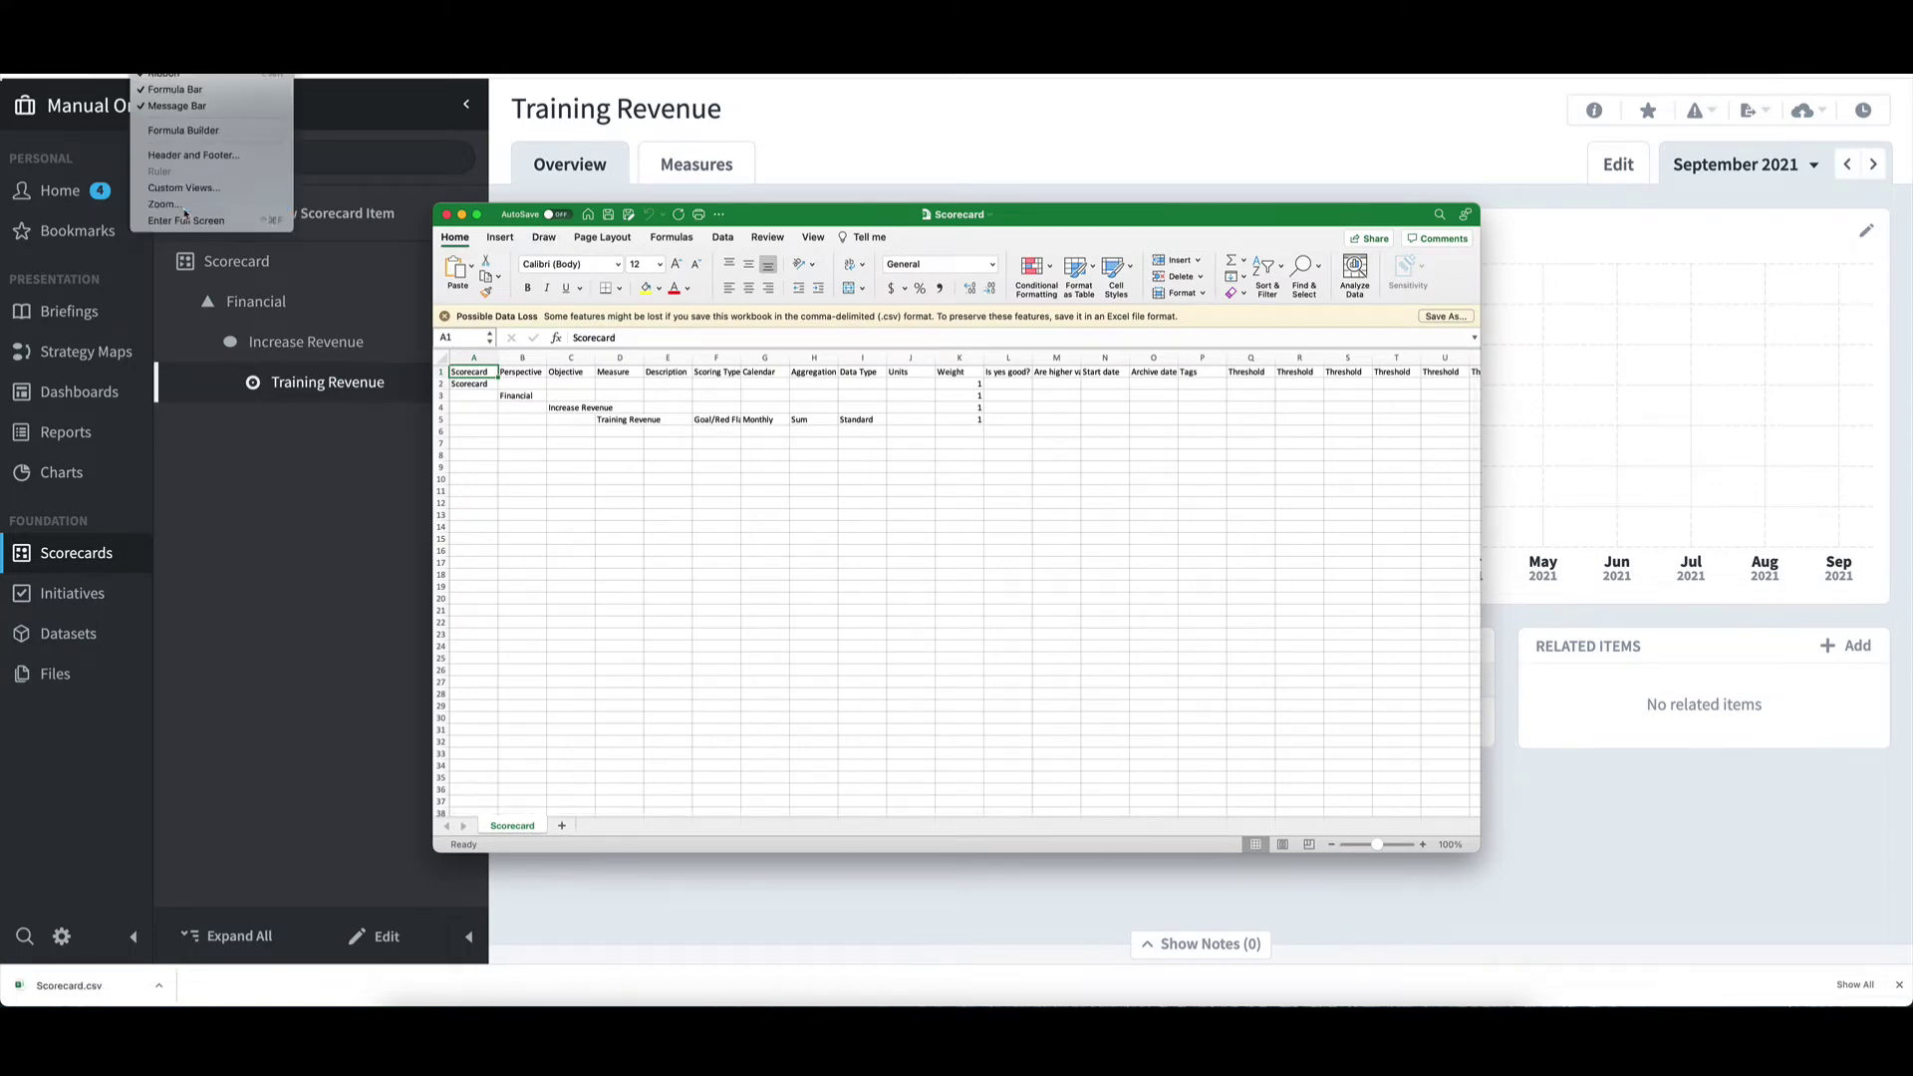
left_click(175, 204)
left_click(921, 282)
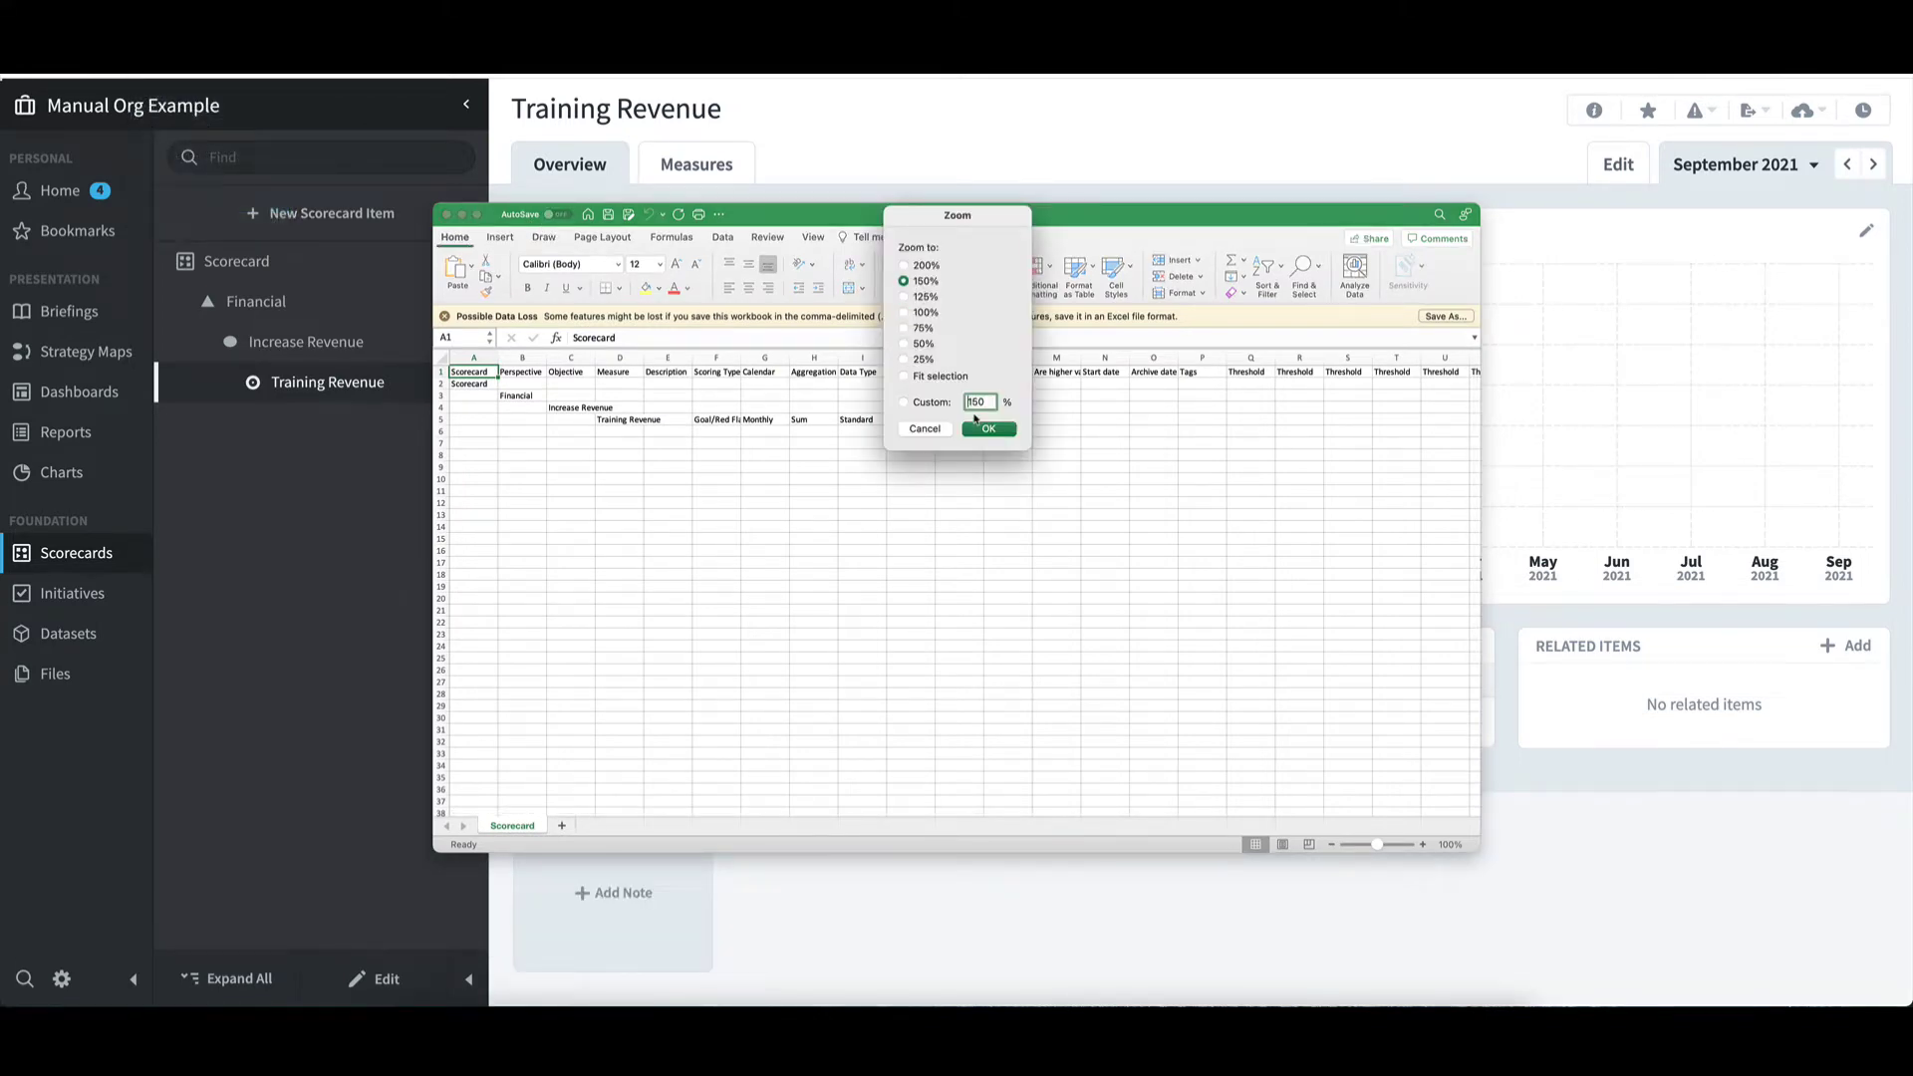
left_click(988, 428)
- Autofit the width of all worksheet columns, and move and enlarge the window to show more of them
left_click(445, 364)
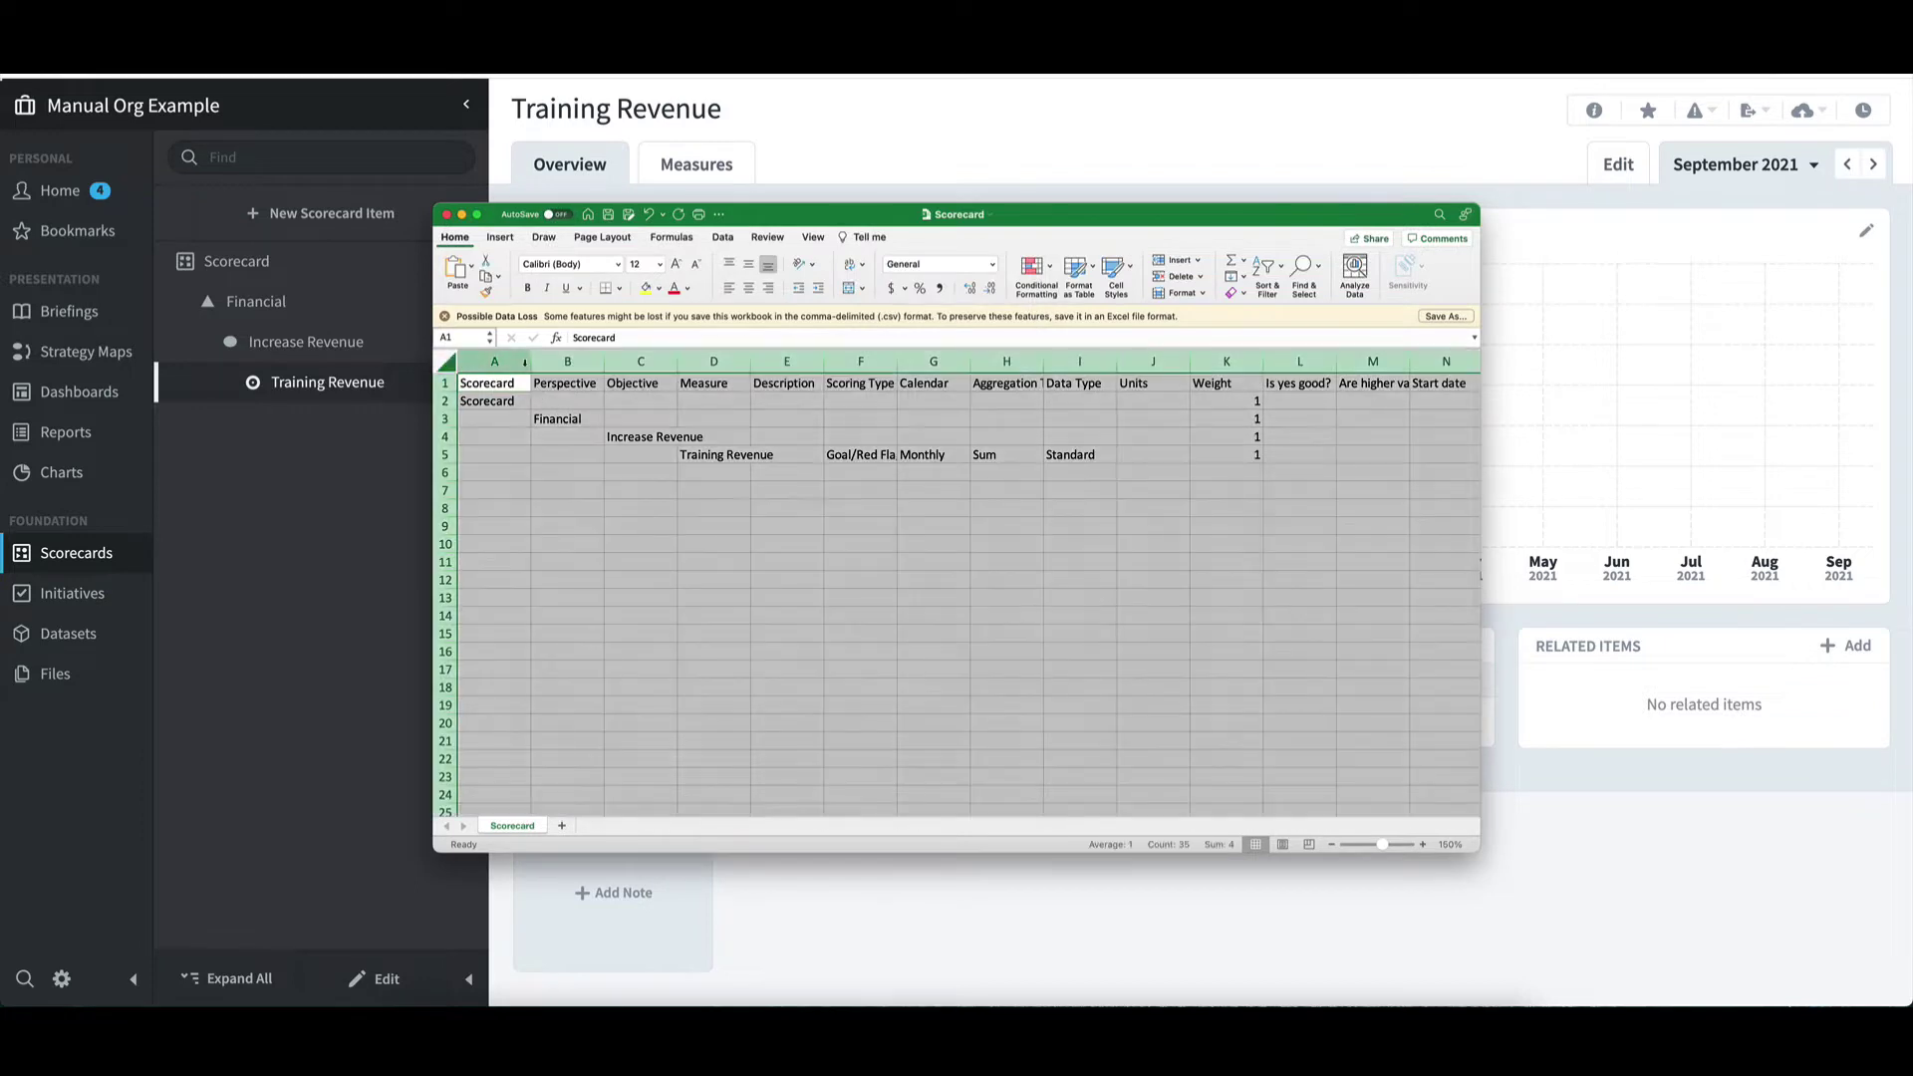
double_click(531, 361)
left_click_drag(828, 213, 603, 134)
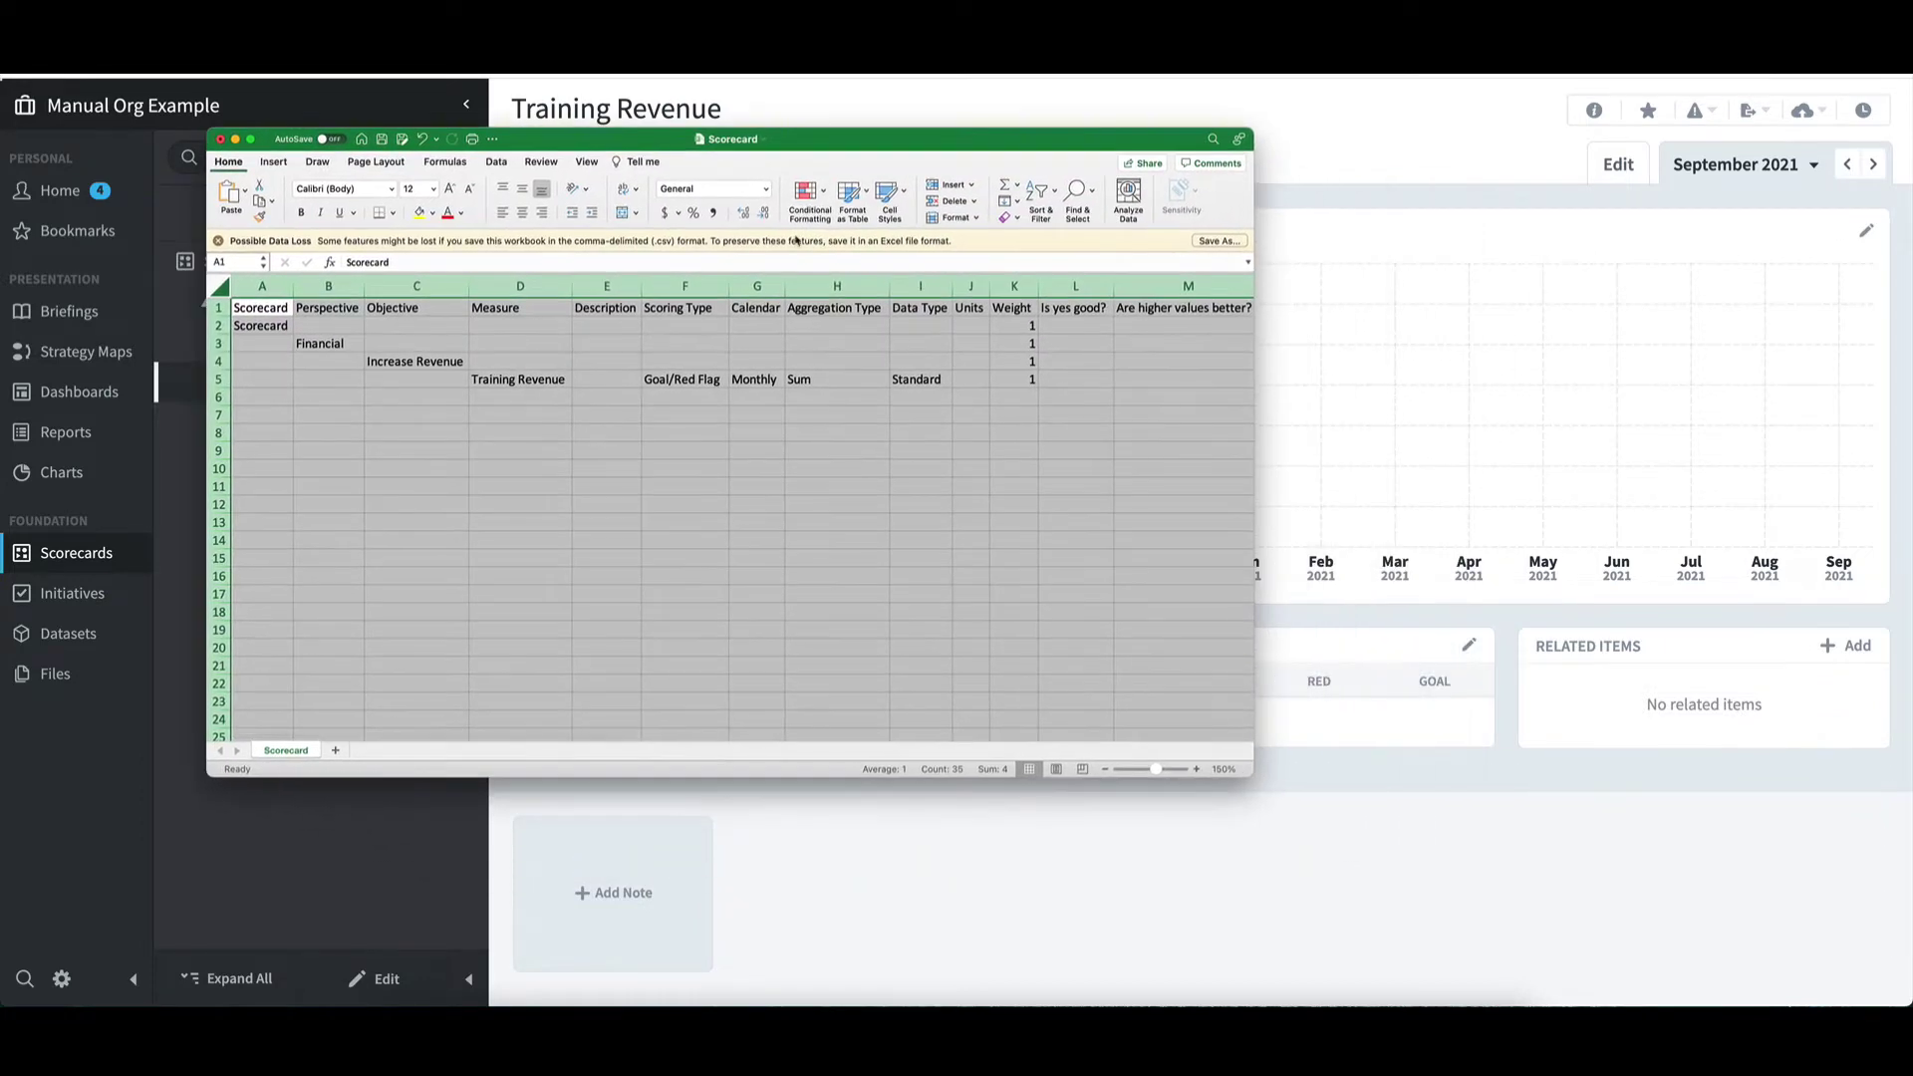
left_click_drag(1252, 781, 1611, 925)
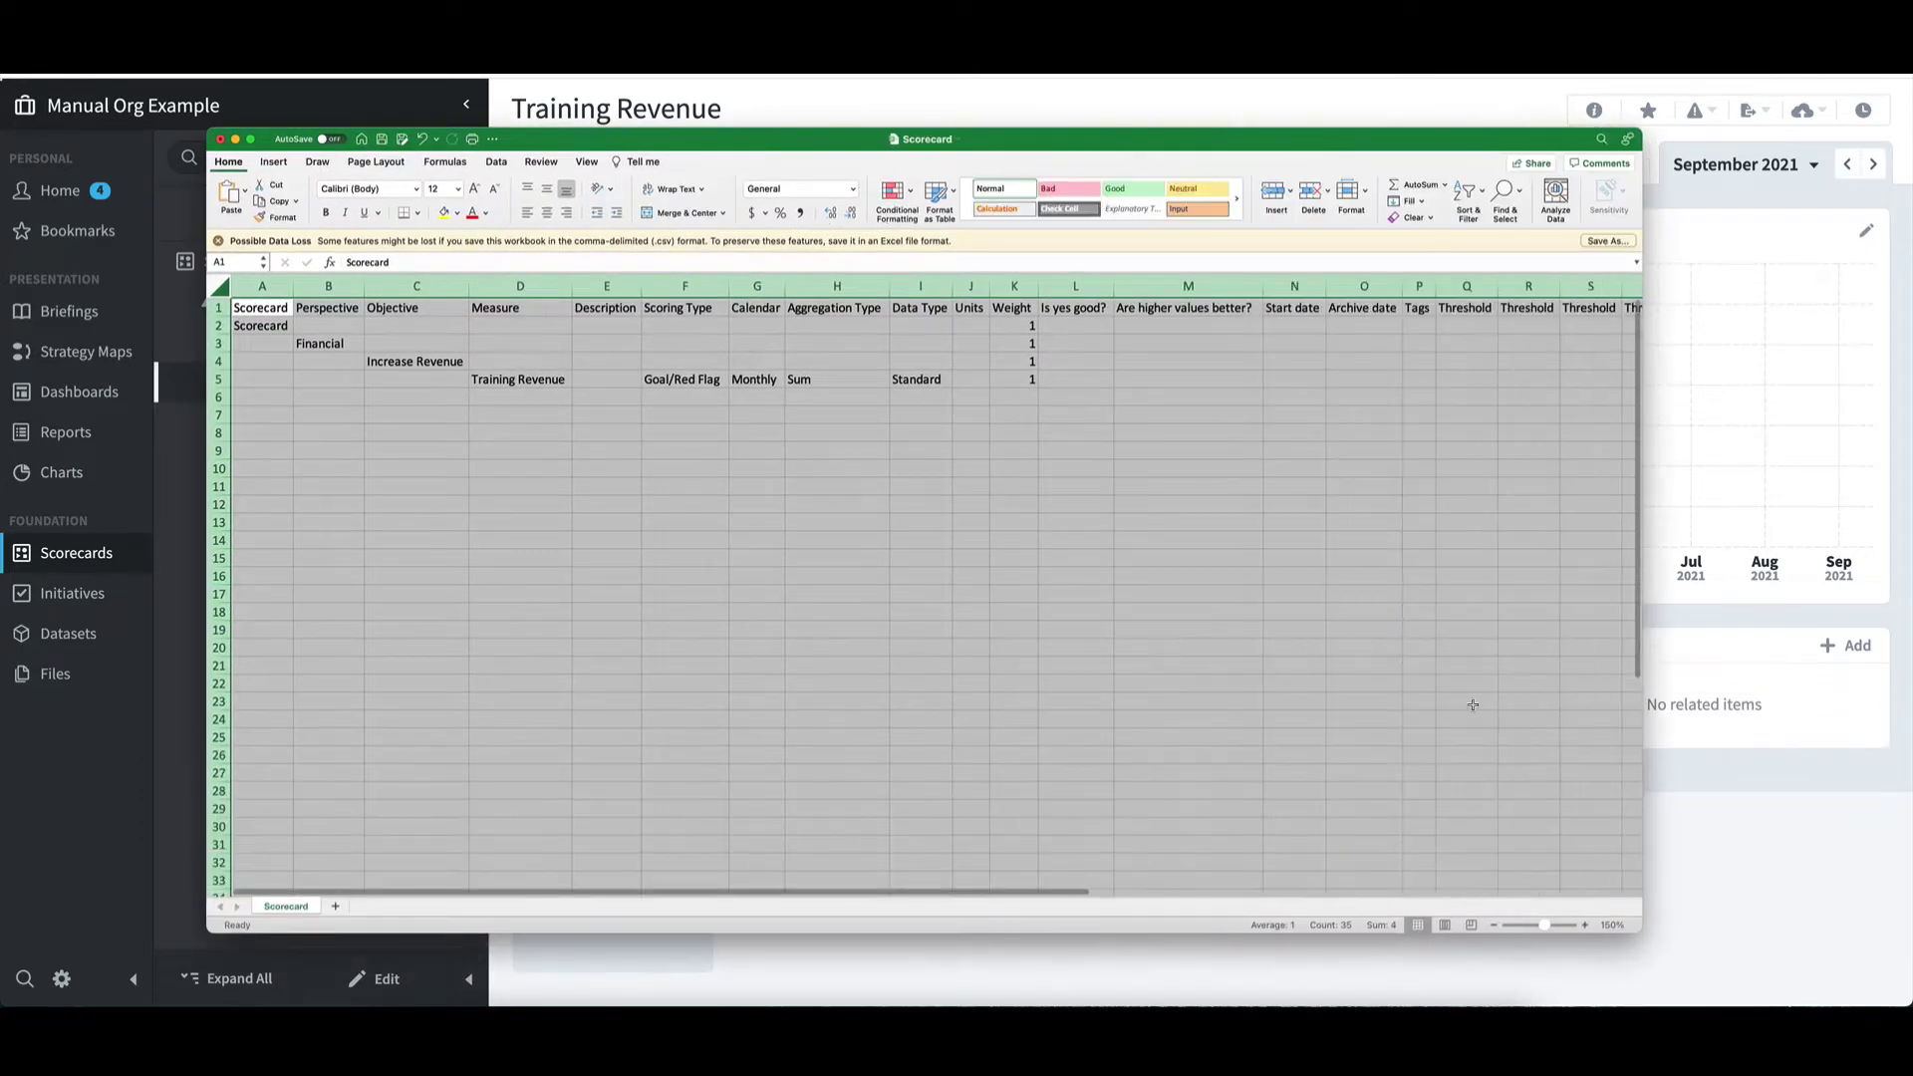
- Examine how the exported rows lay out the scorecard hierarchy and the Training Revenue measure's scoring type, aggregation type, data type and weight
left_click(256, 382)
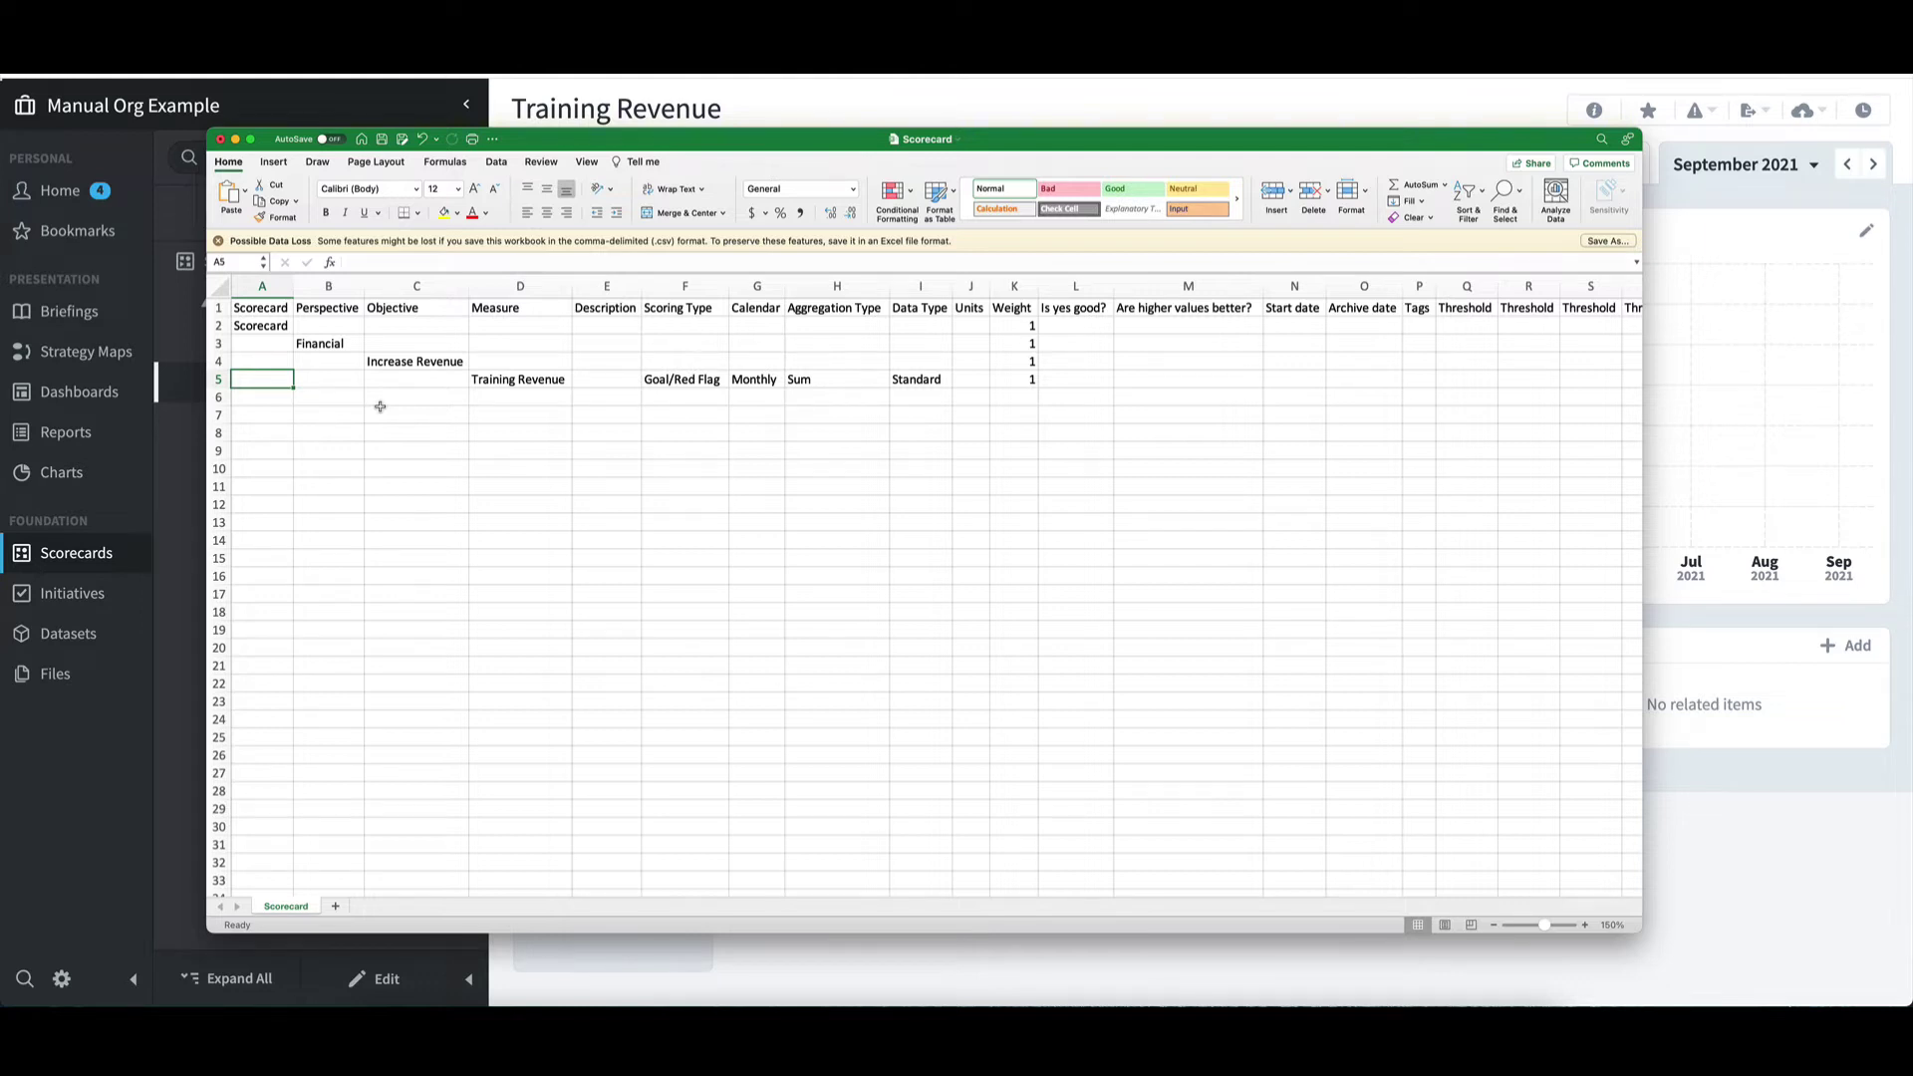
left_click(616, 362)
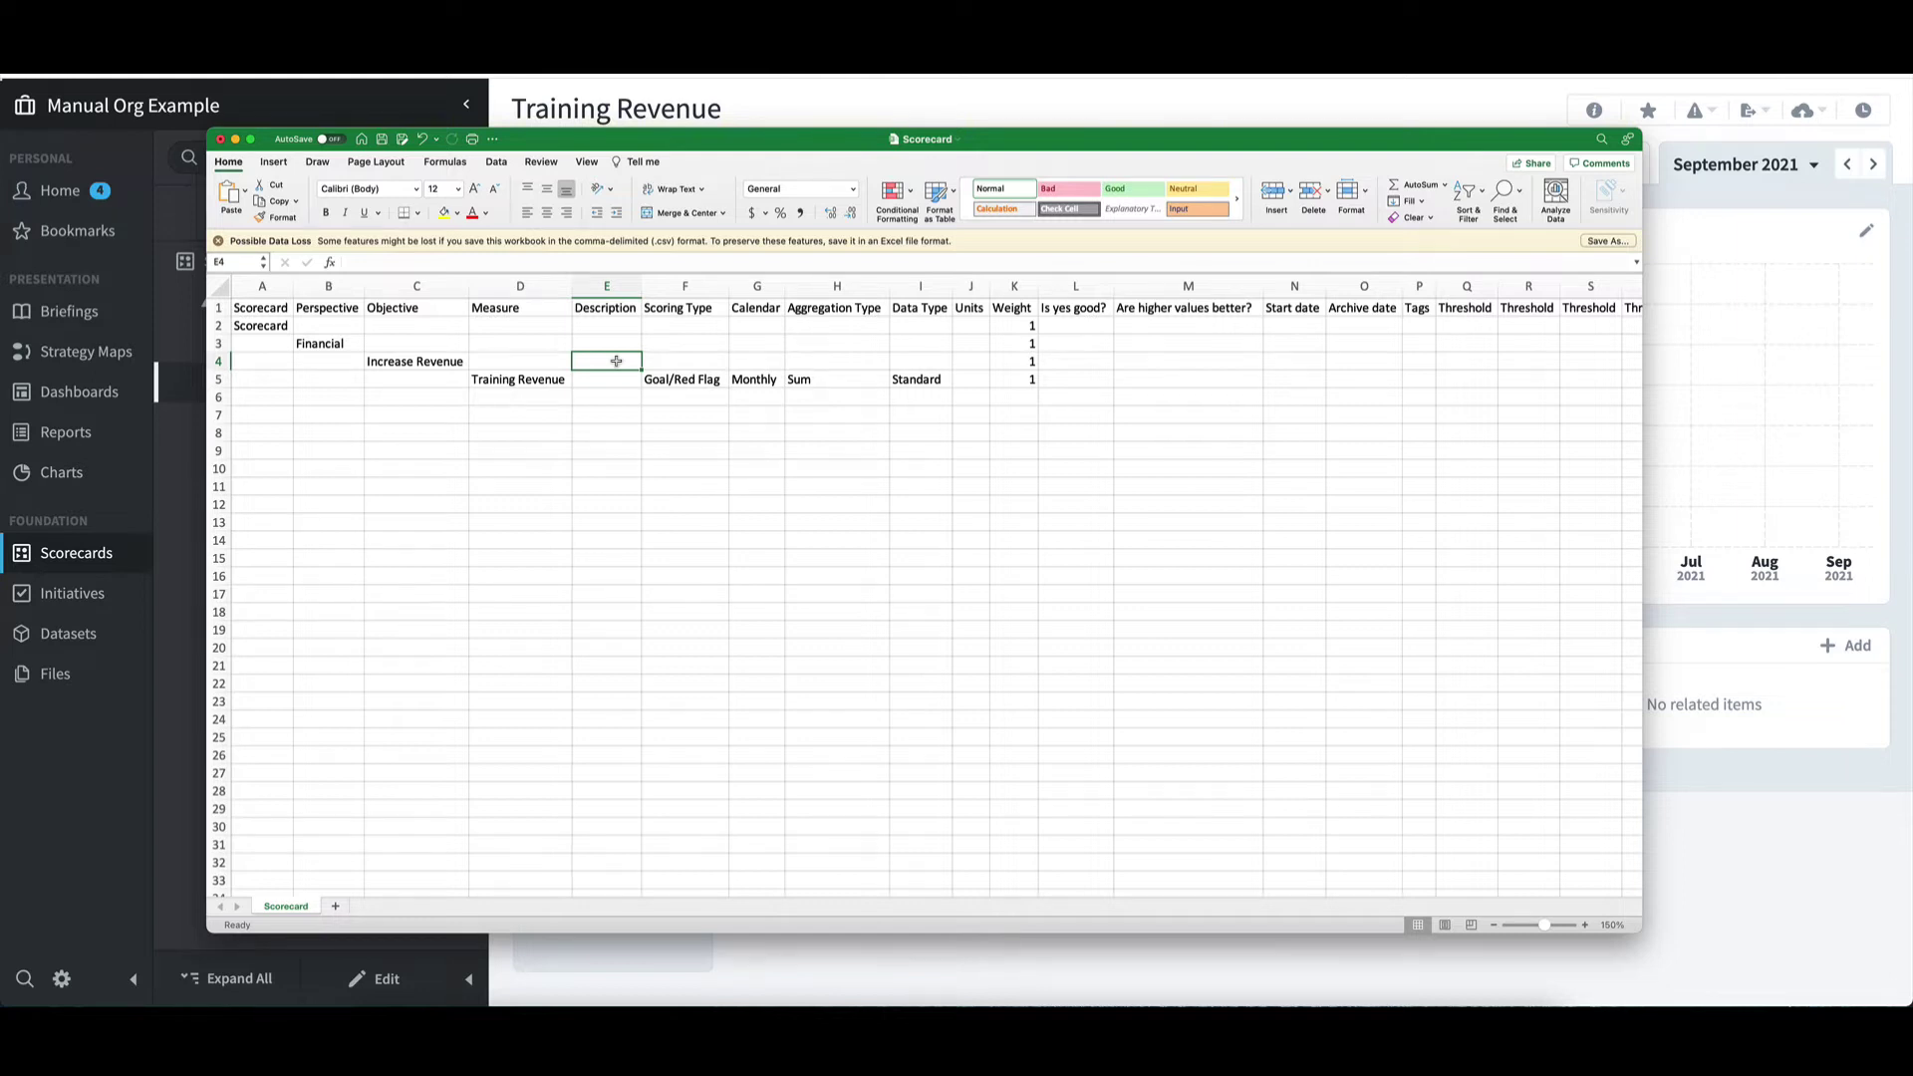
left_click(546, 384)
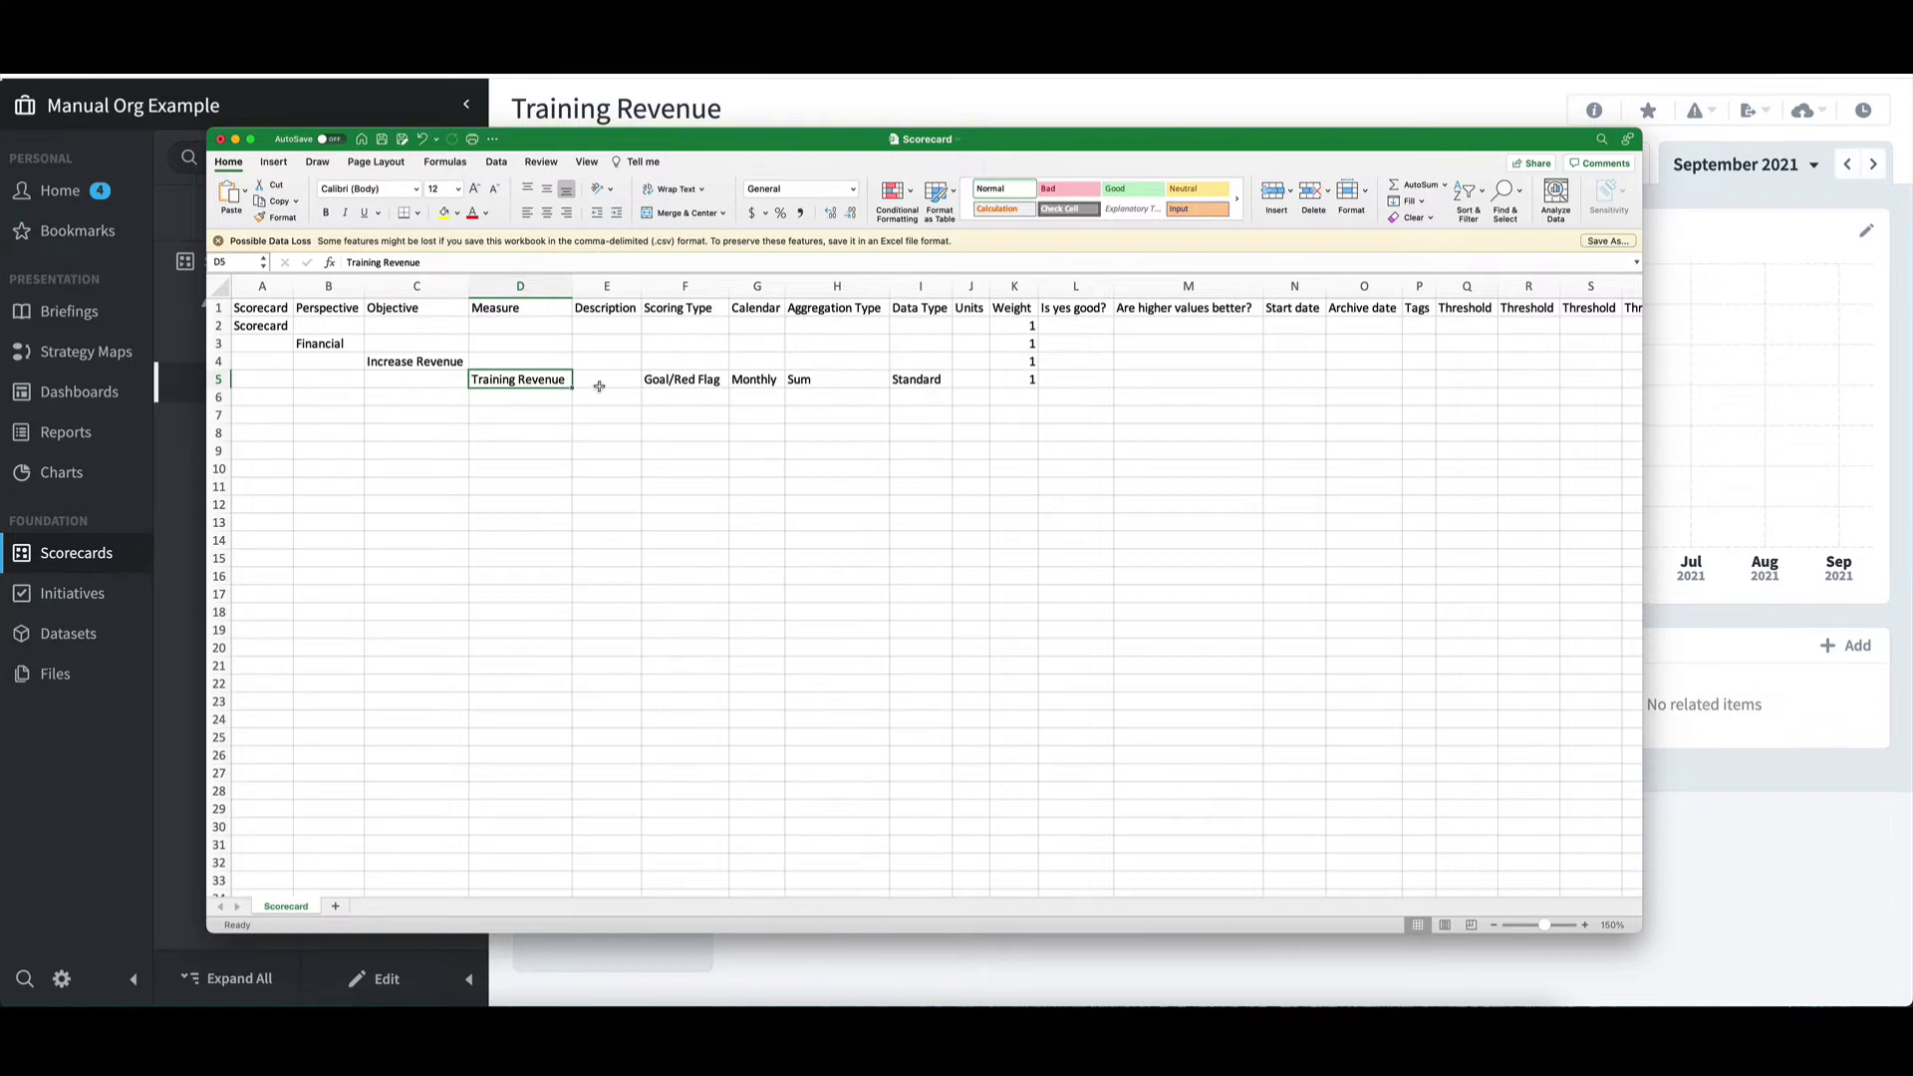
left_click(674, 379)
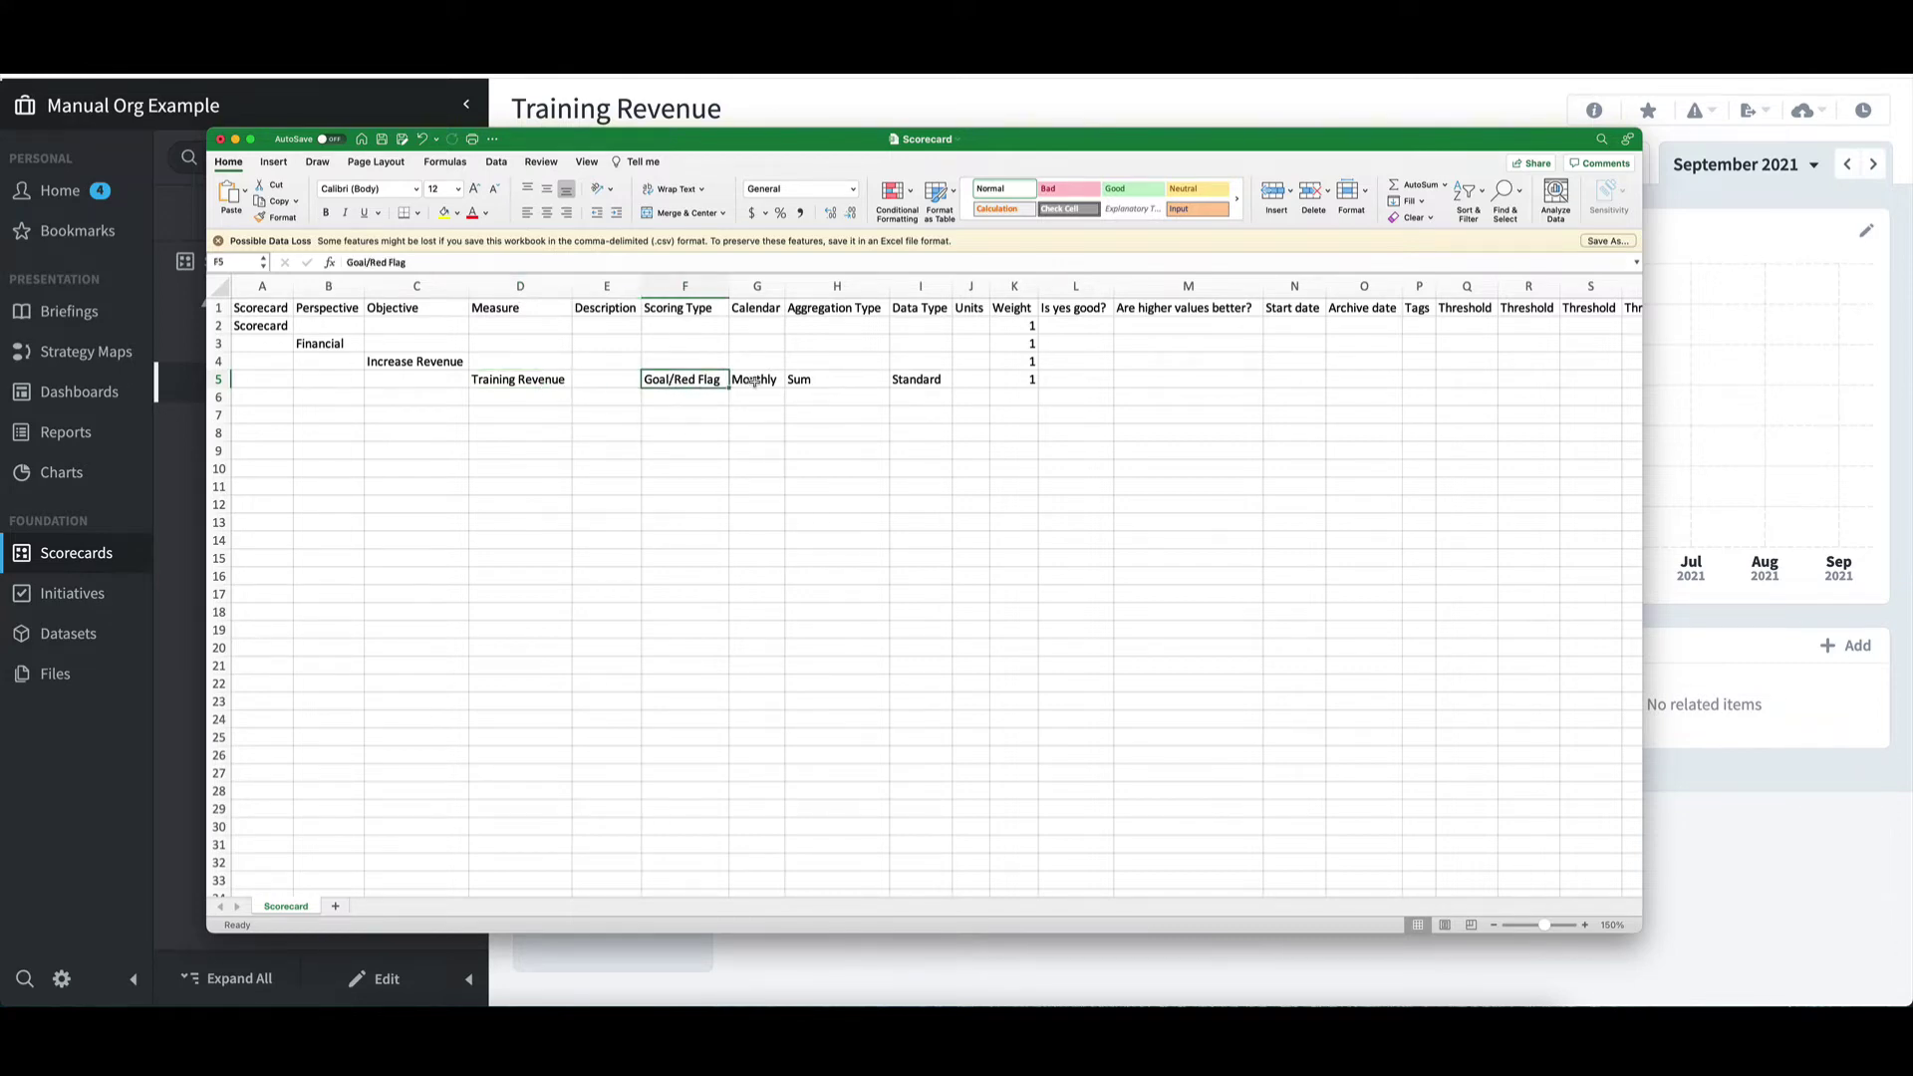
left_click(819, 380)
left_click(919, 379)
left_click(1042, 380)
left_click(1029, 379)
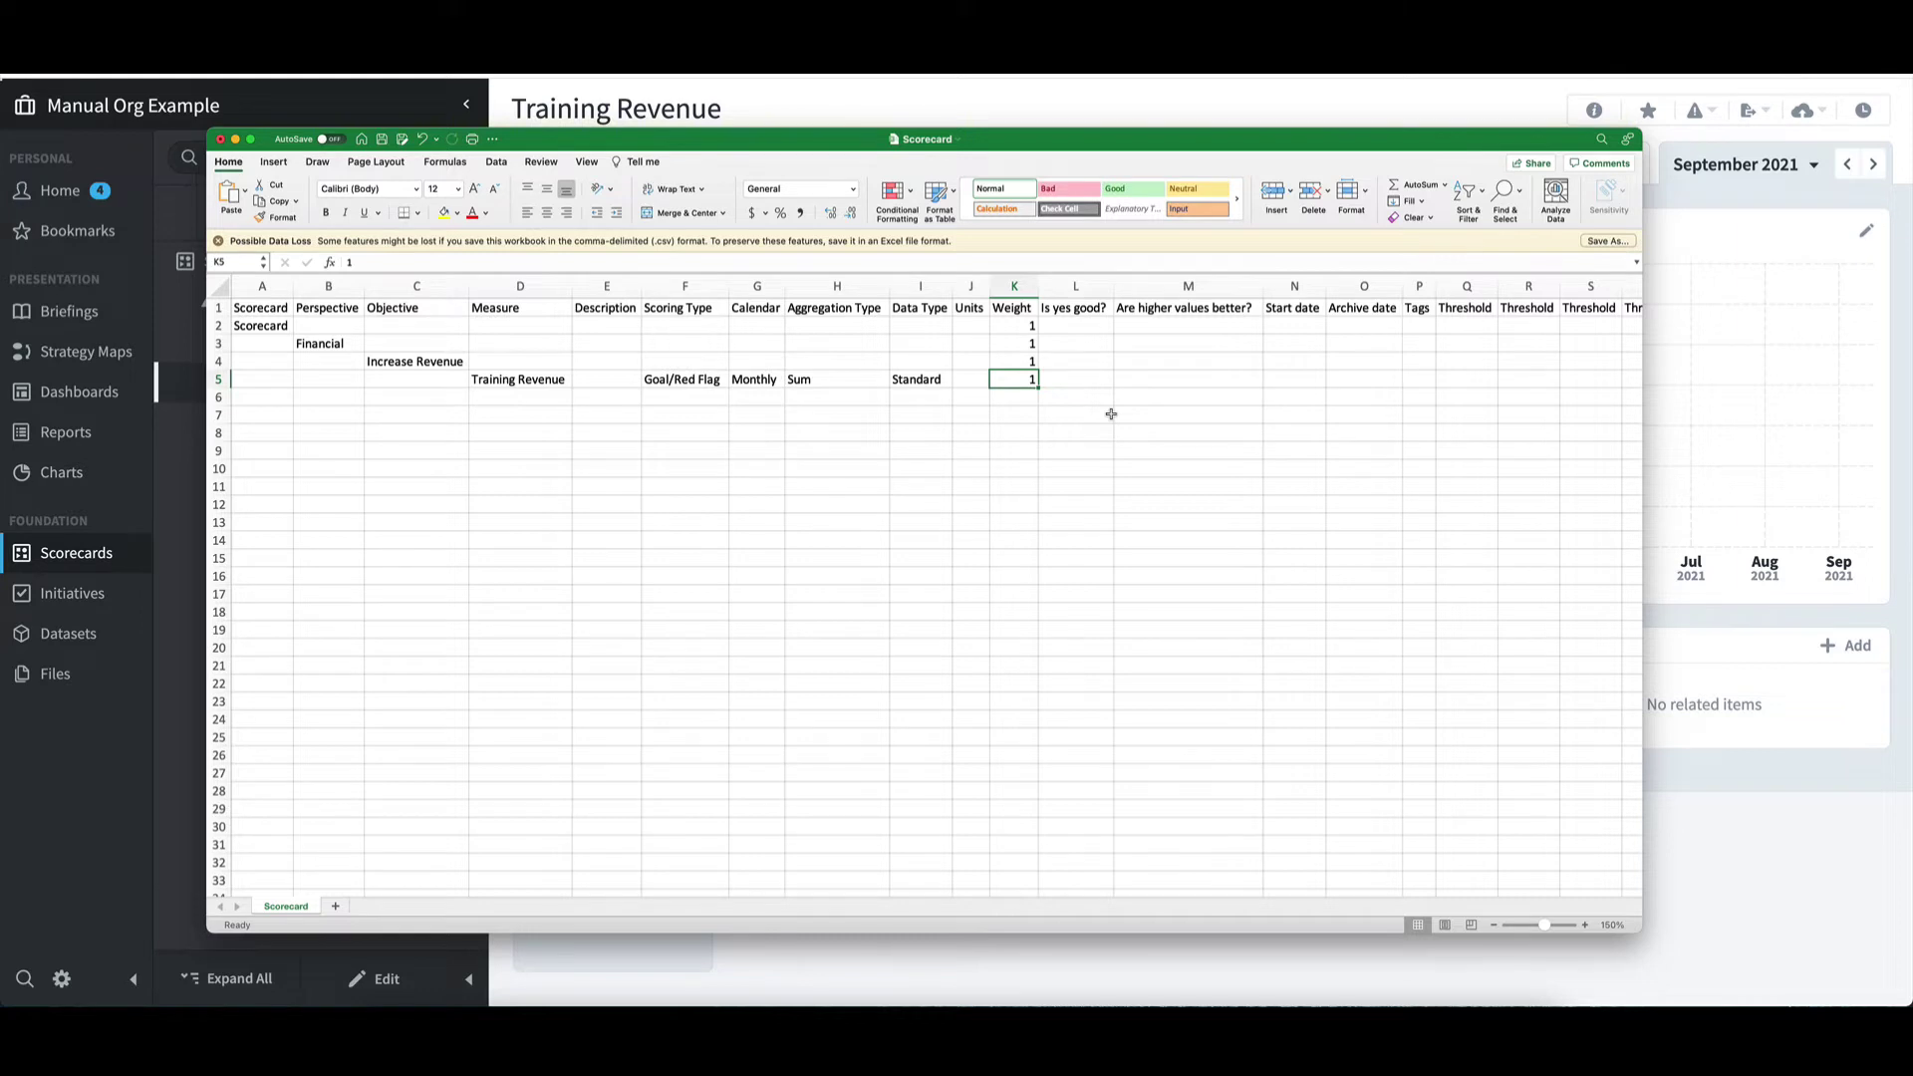
left_click(714, 380)
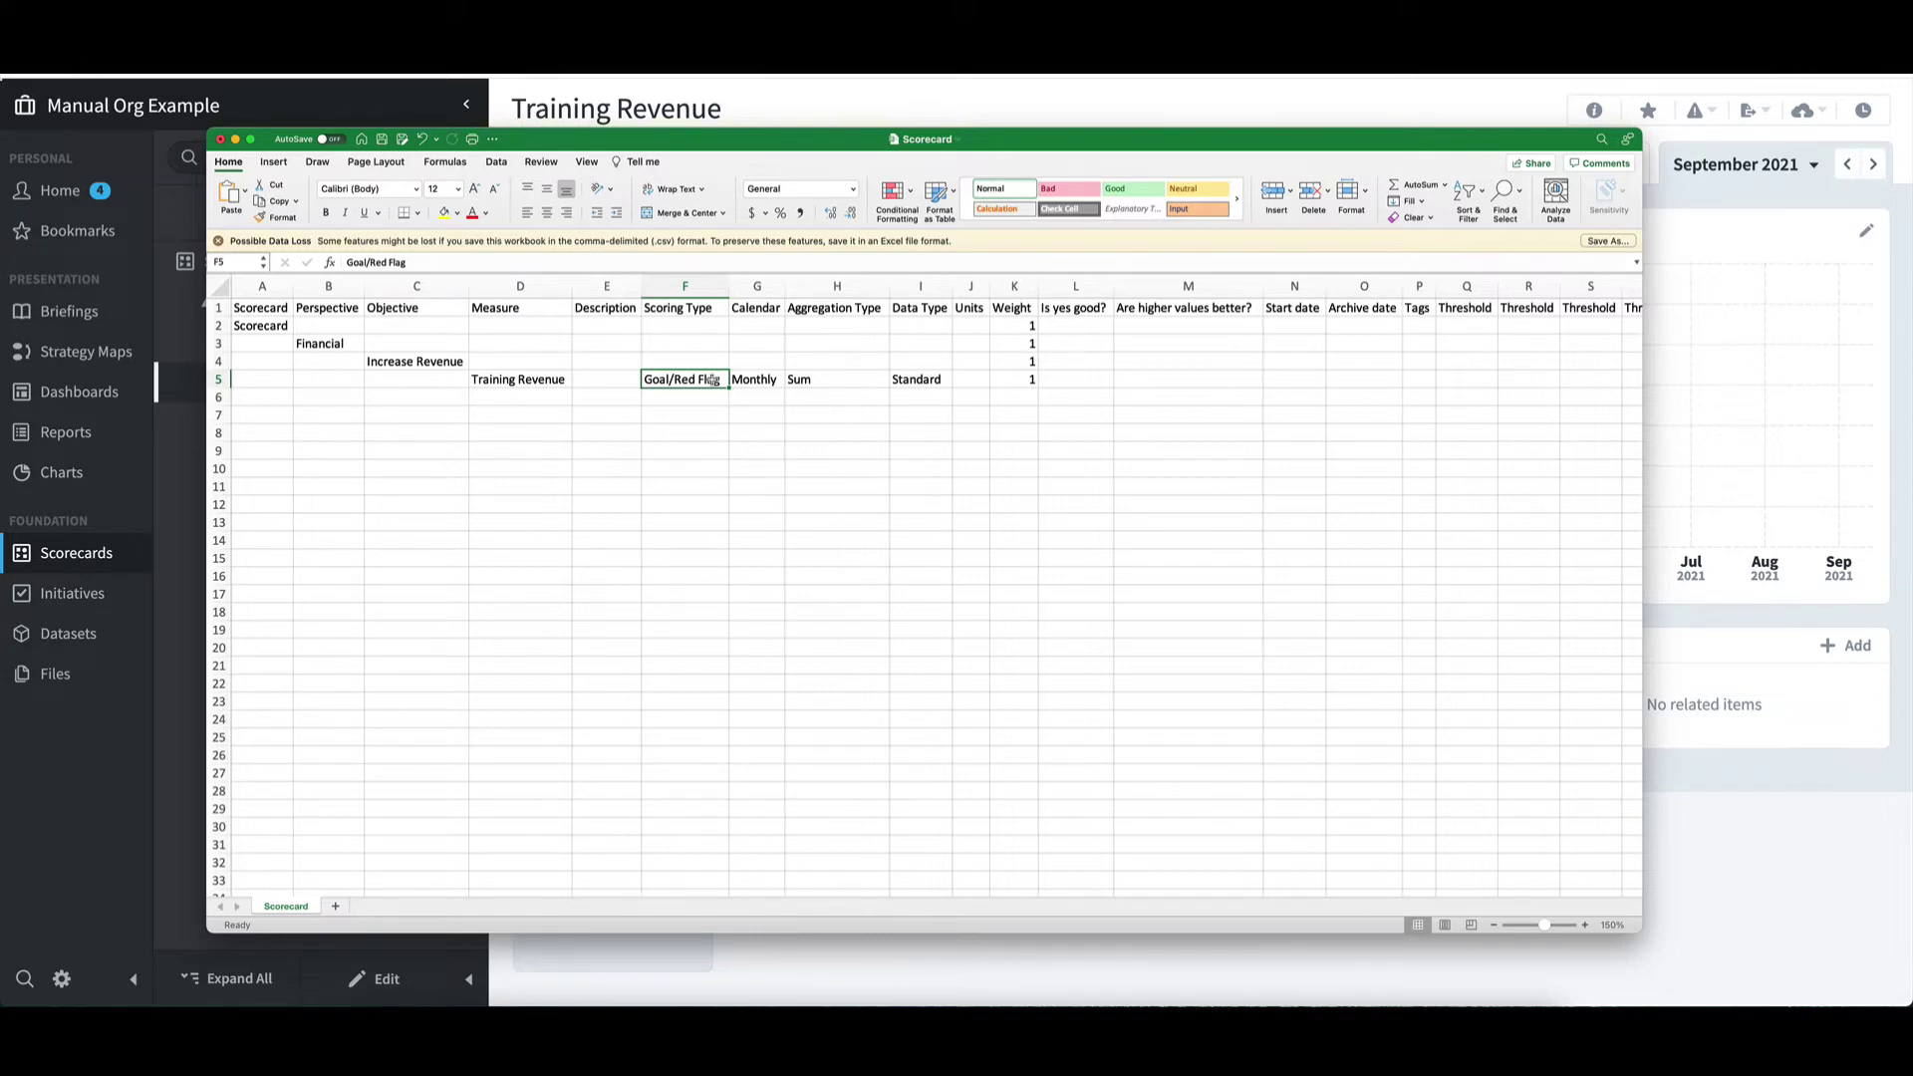
- Copy the whole Training Revenue row and paste it into row 6
left_click(218, 380)
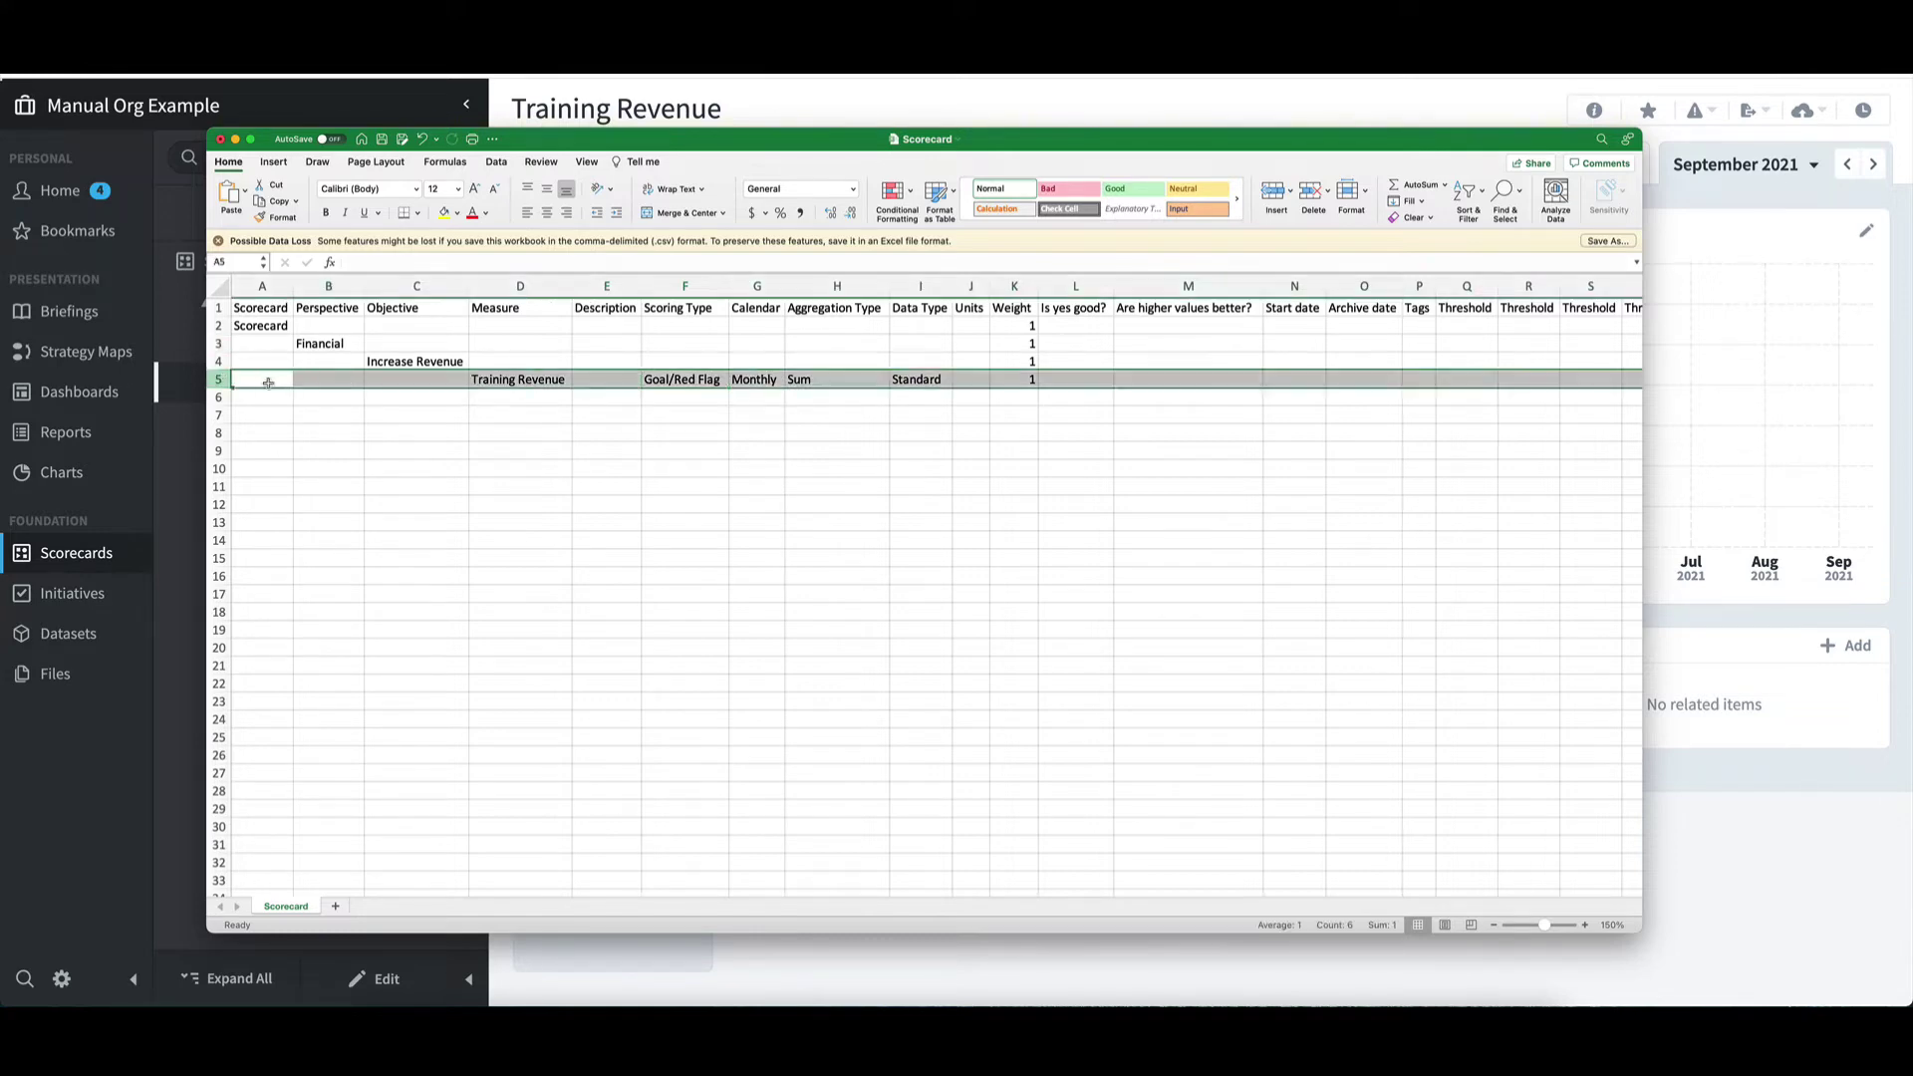
right_click(274, 383)
left_click(329, 413)
right_click(257, 398)
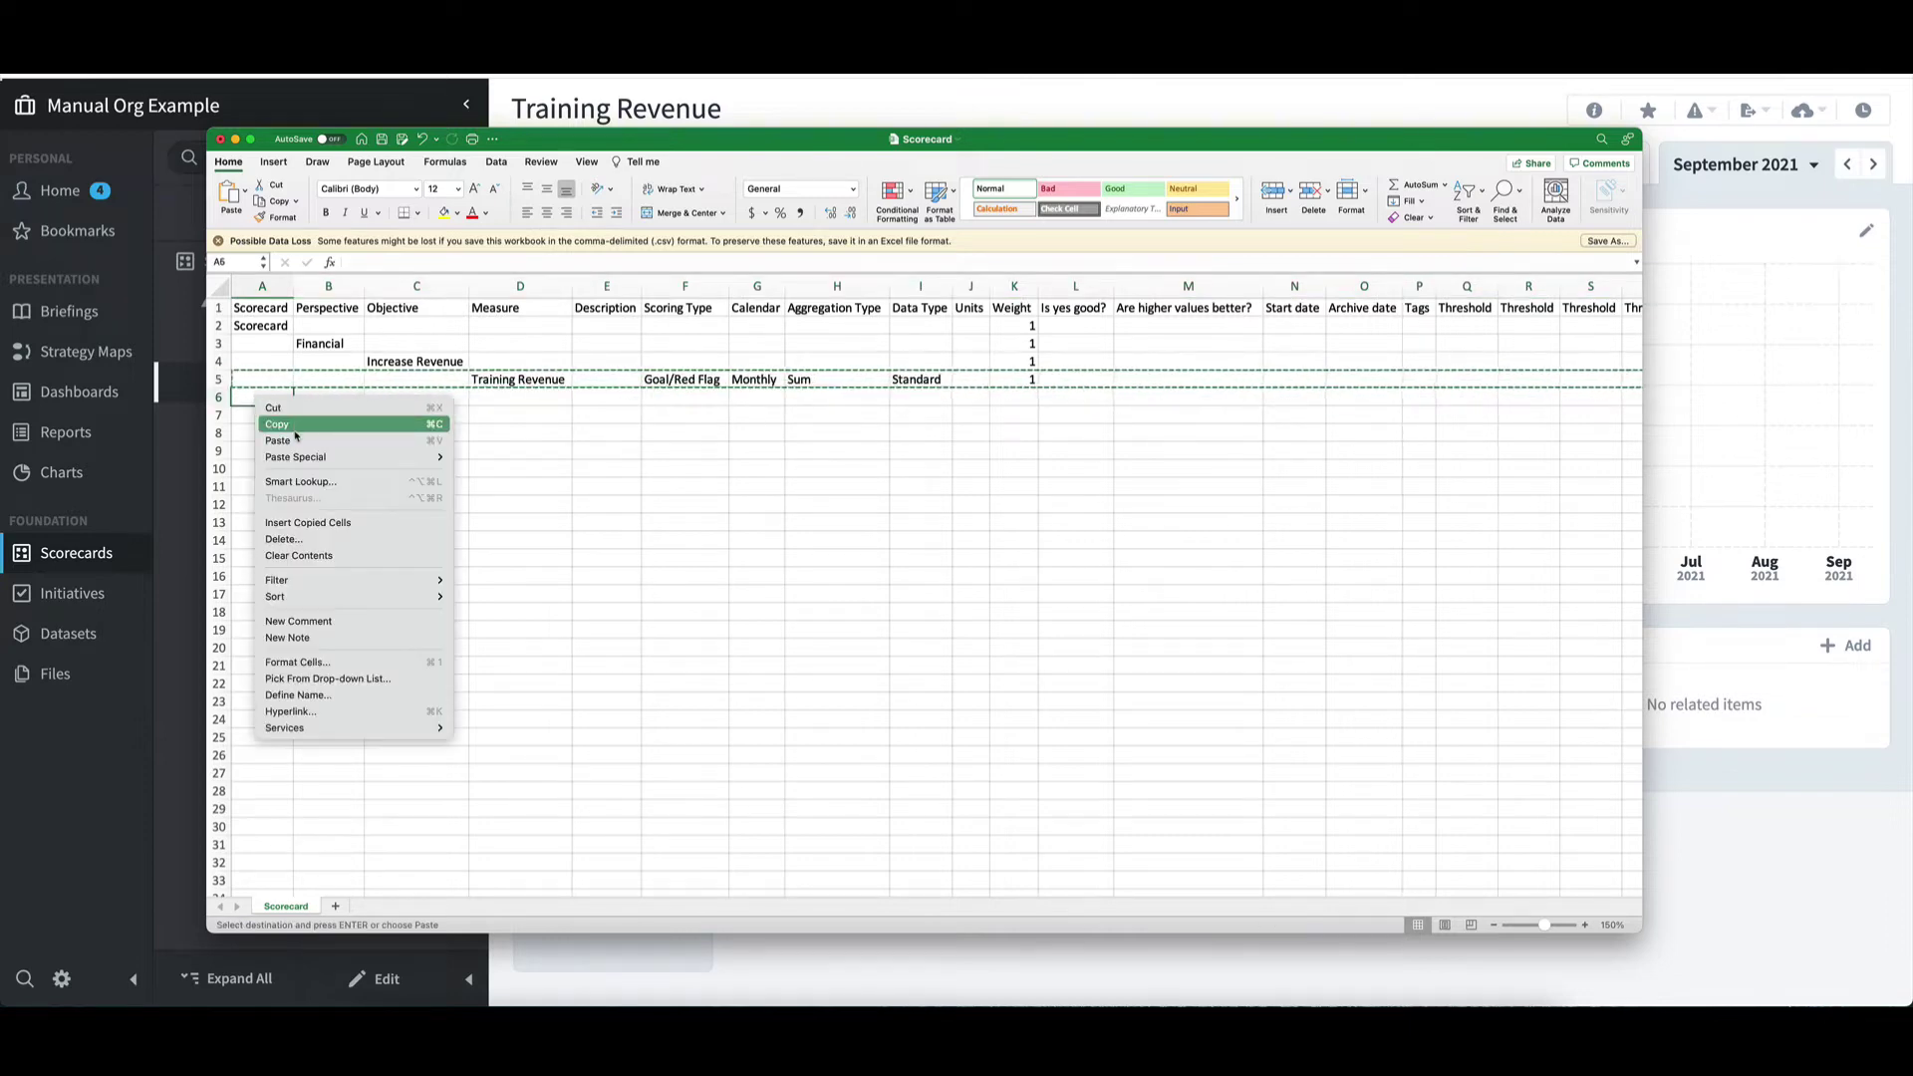
left_click(306, 435)
- Rename the measure in the duplicated row 6 as Book Revenue
left_click(491, 380)
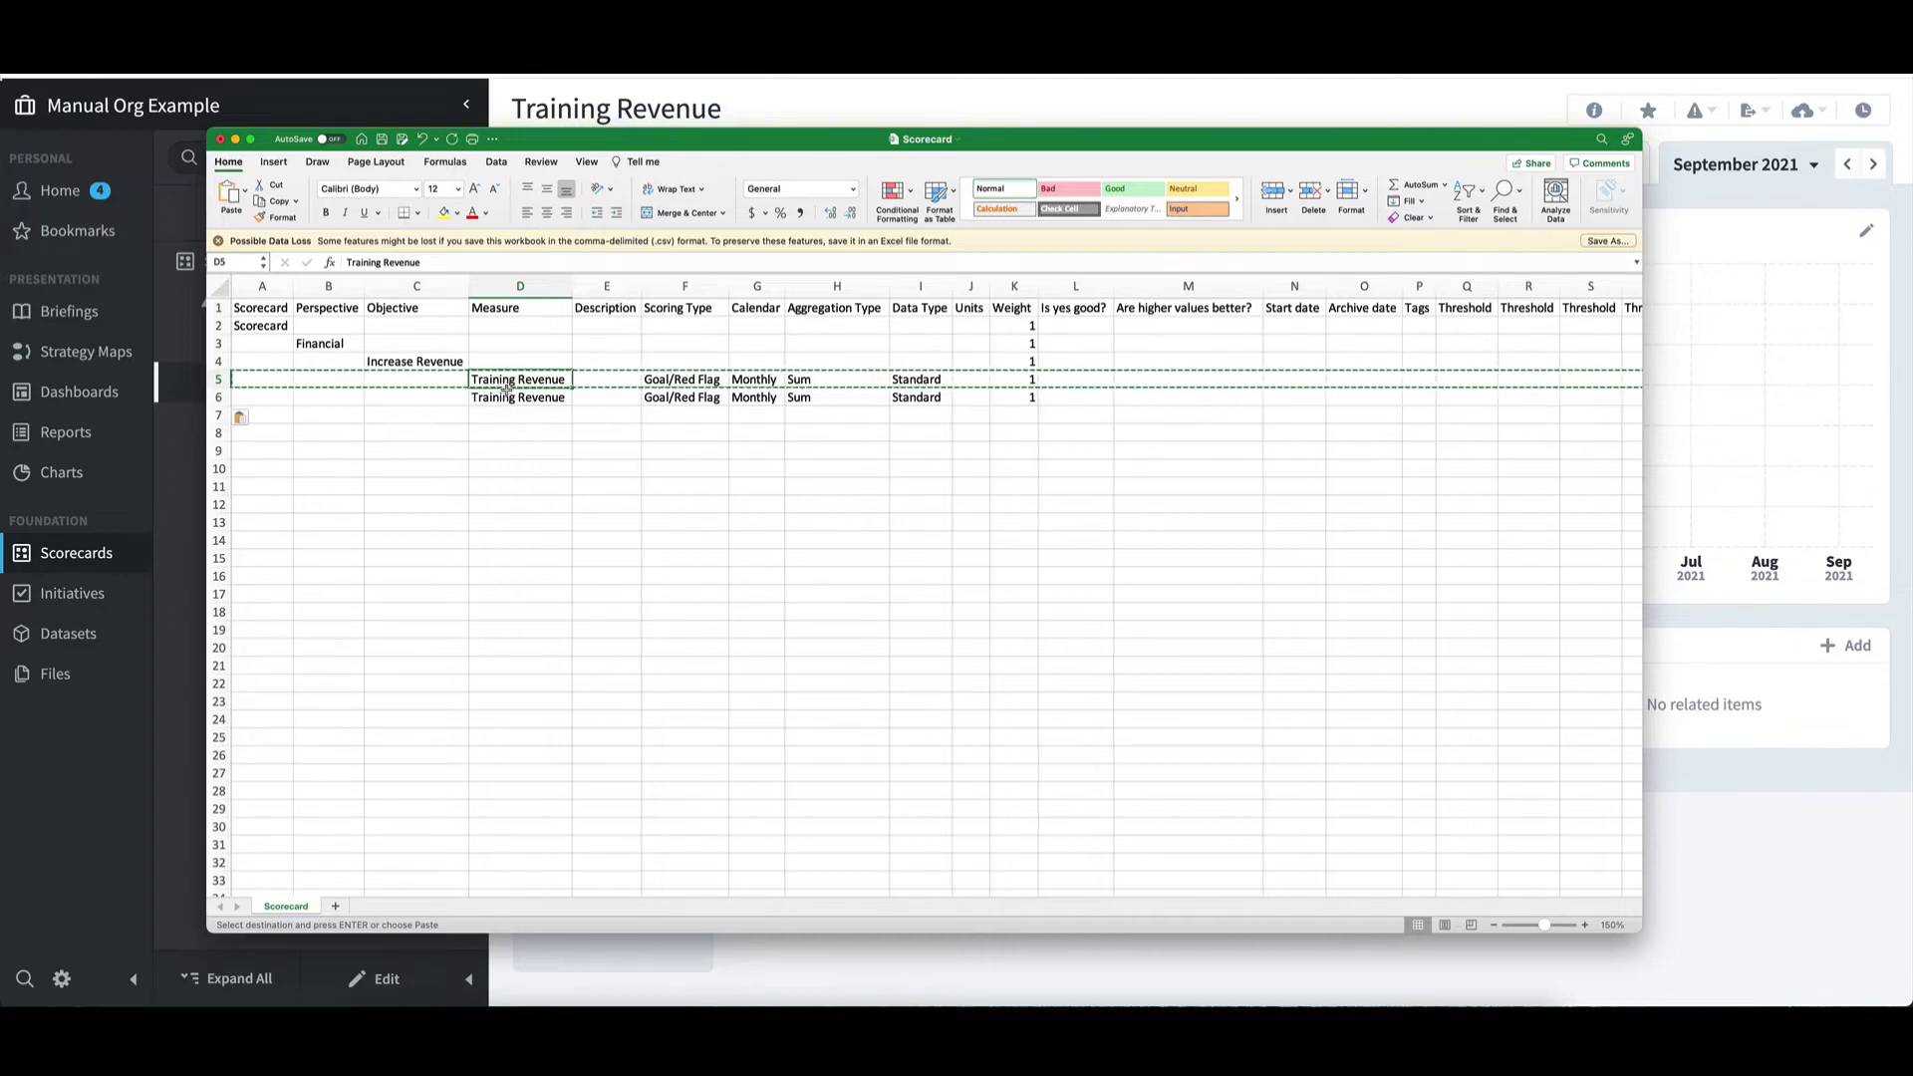
key("Down")
left_click_drag(382, 263, 331, 266)
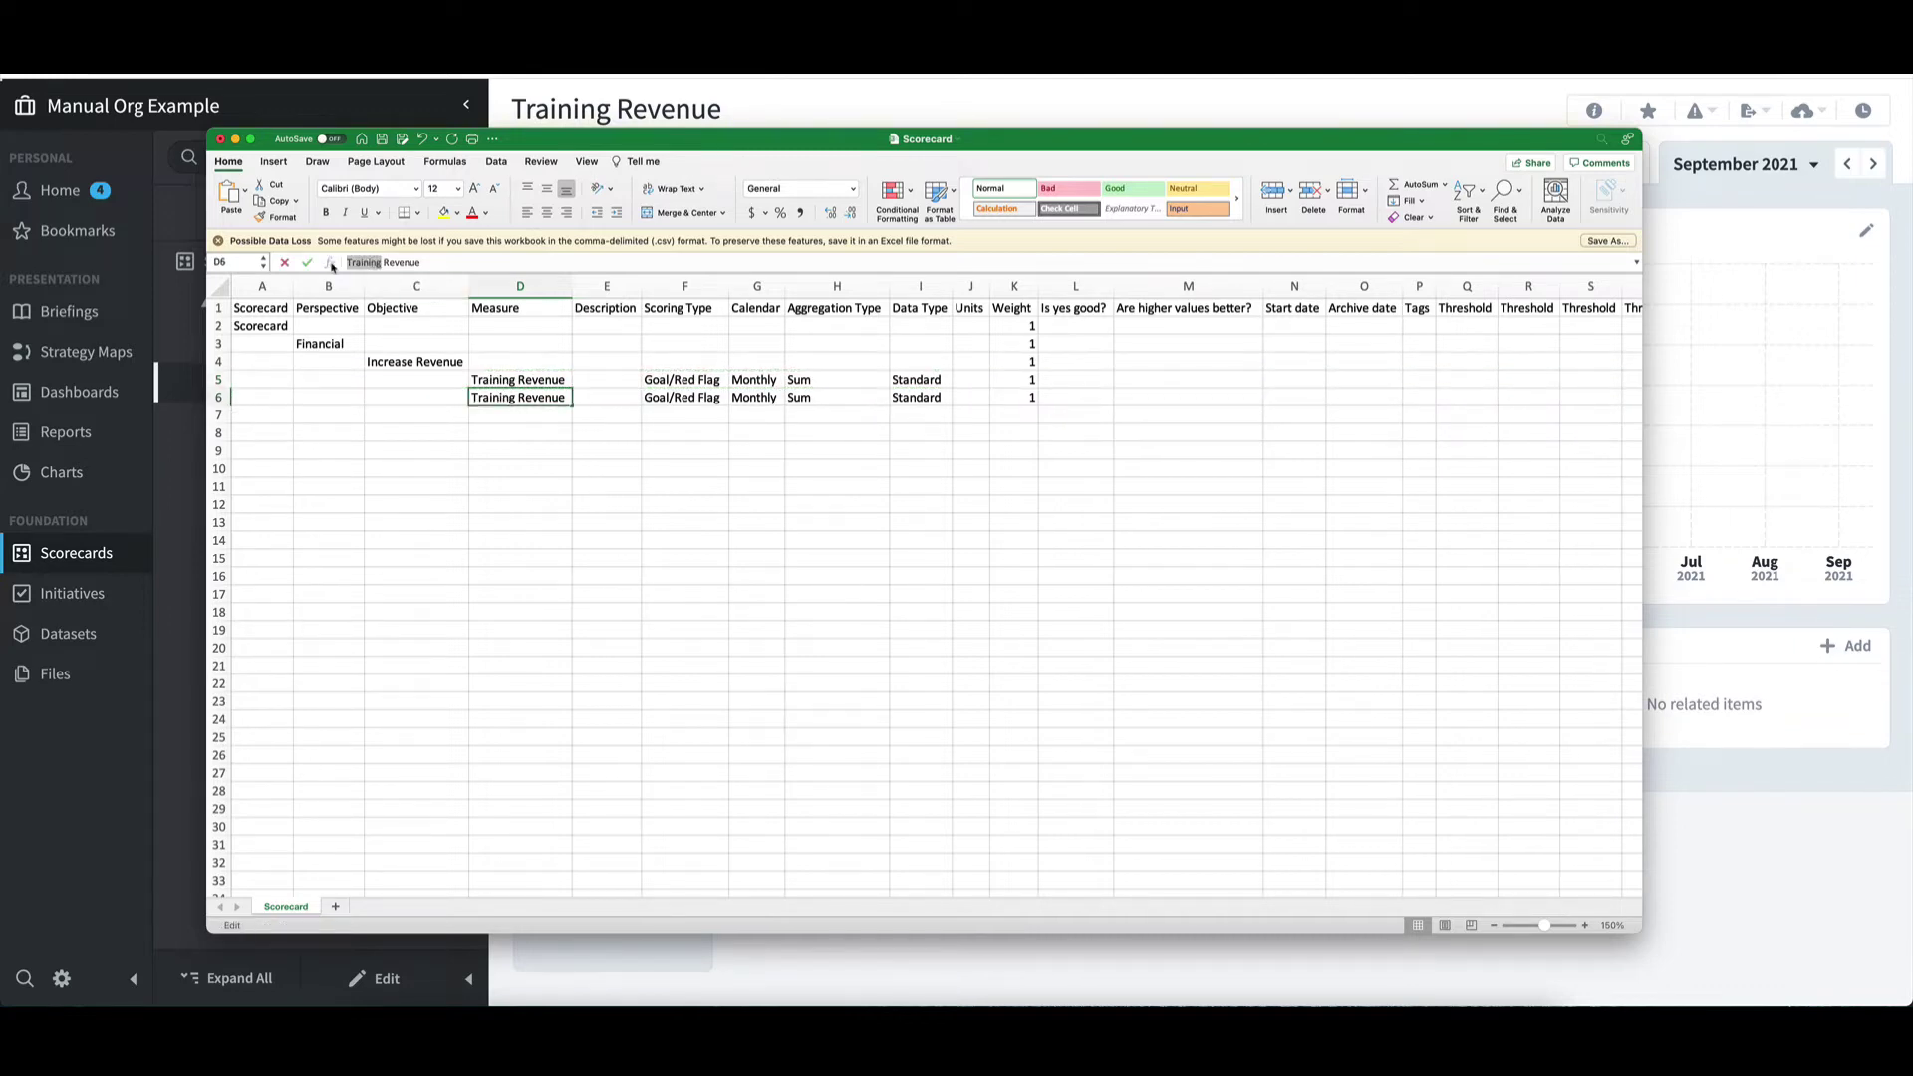
type("Book")
key("Tab")
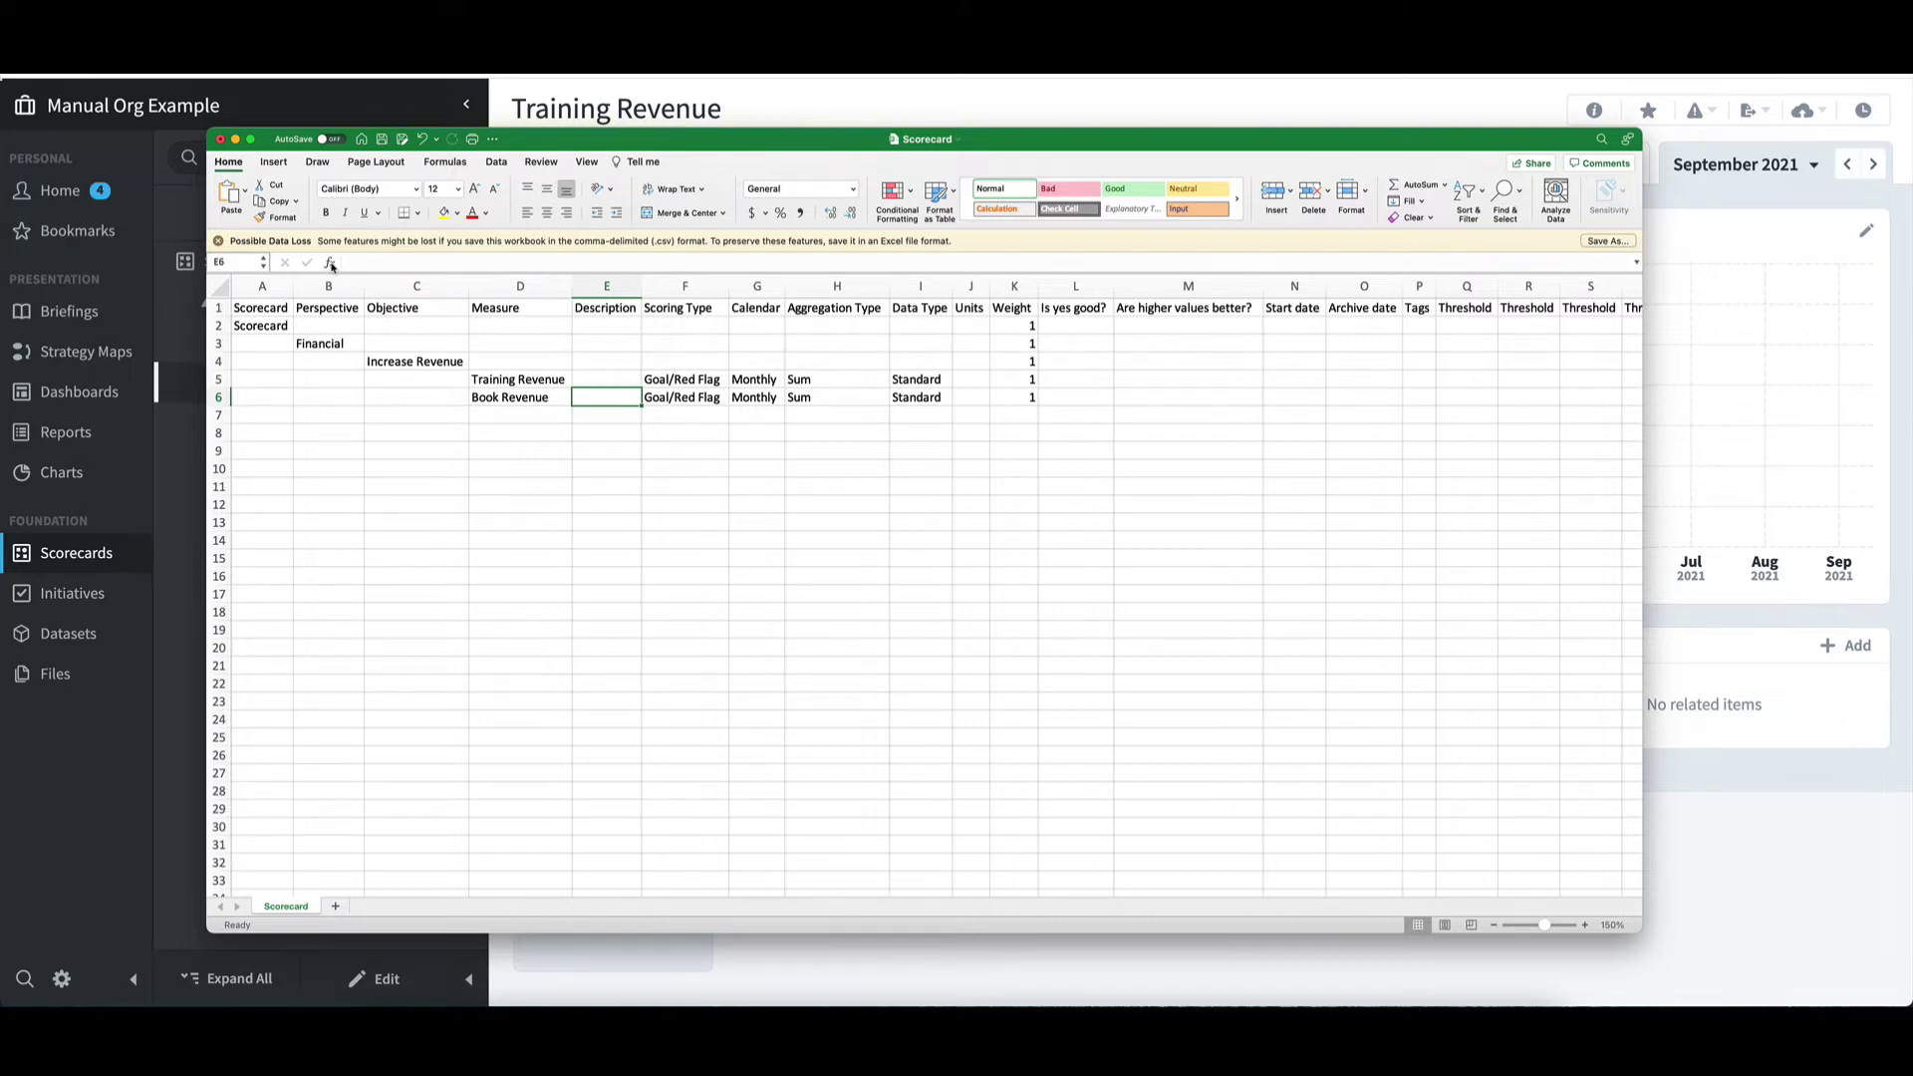
- Copy rows 3 to 6, from the Financial perspective to Book Revenue, and paste them starting at row 7
left_click_drag(220, 344, 256, 393)
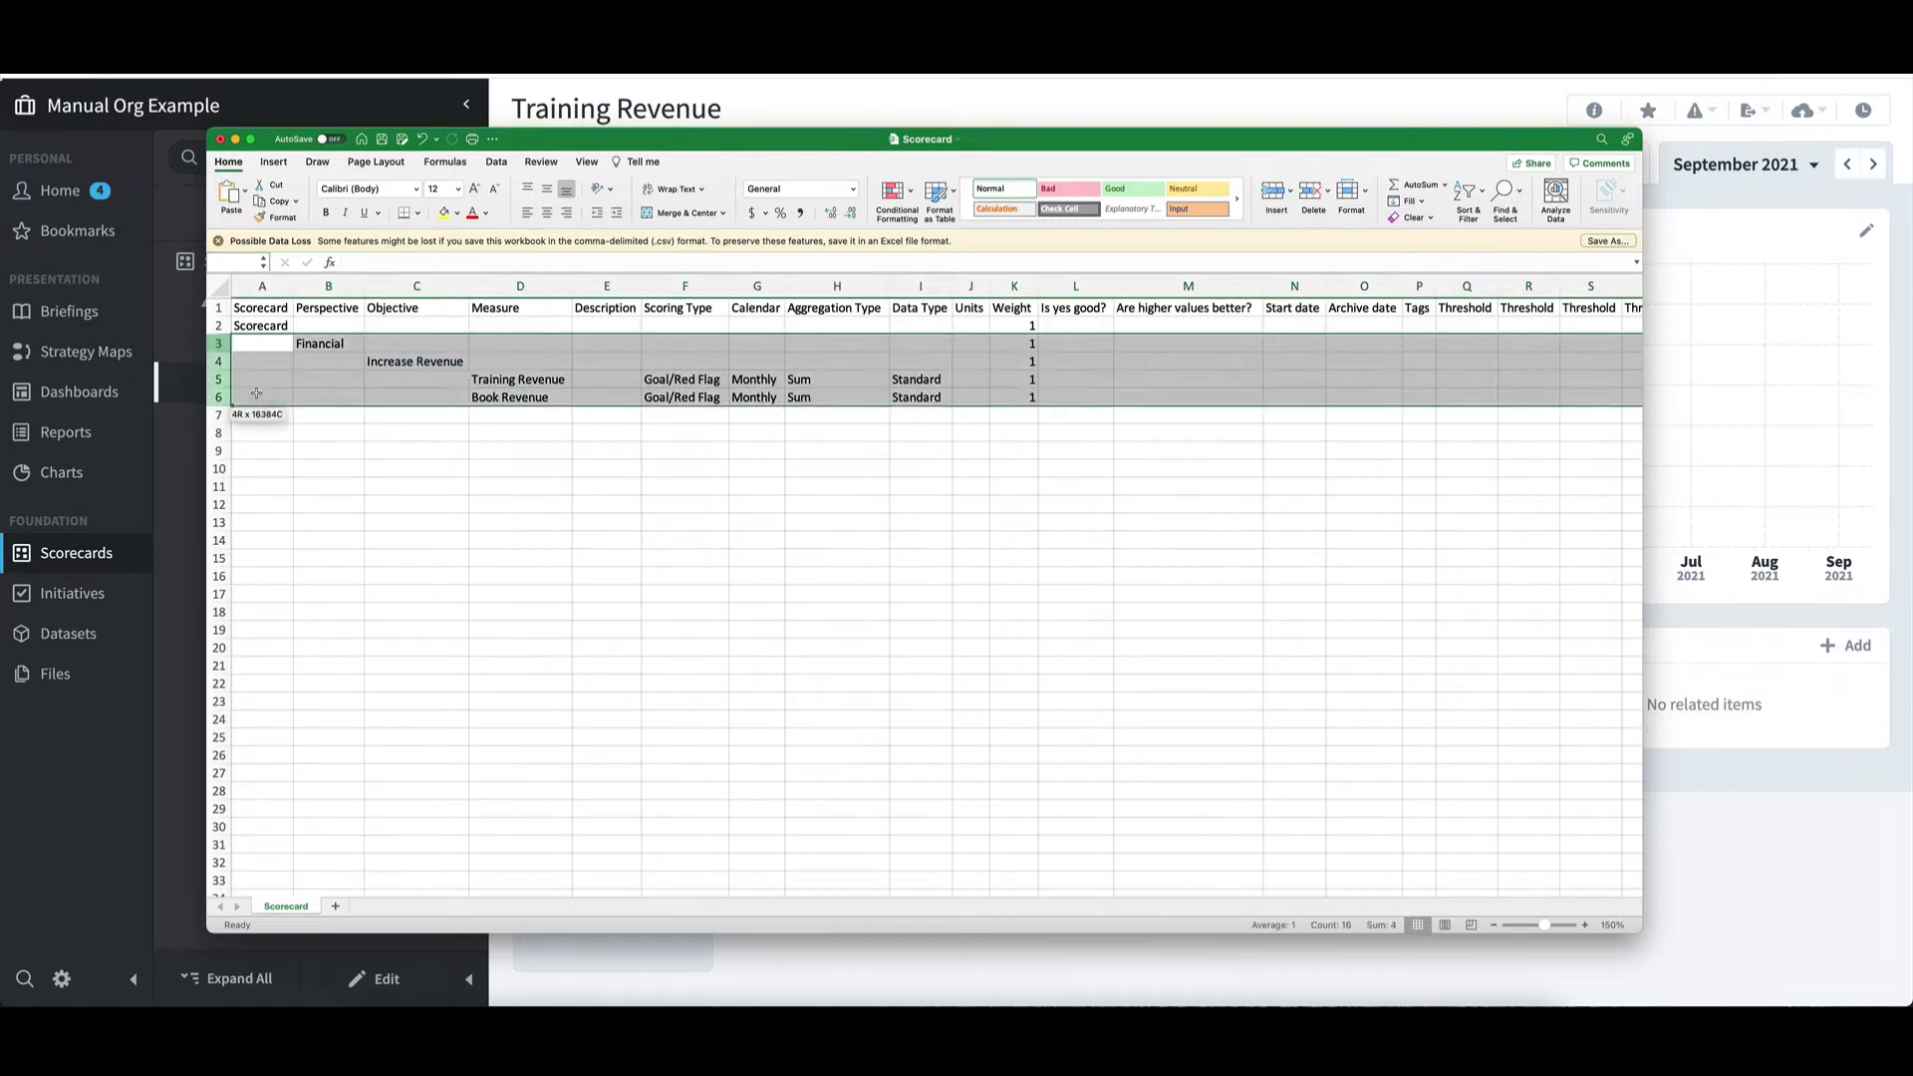
right_click(289, 373)
left_click(329, 404)
left_click(265, 413)
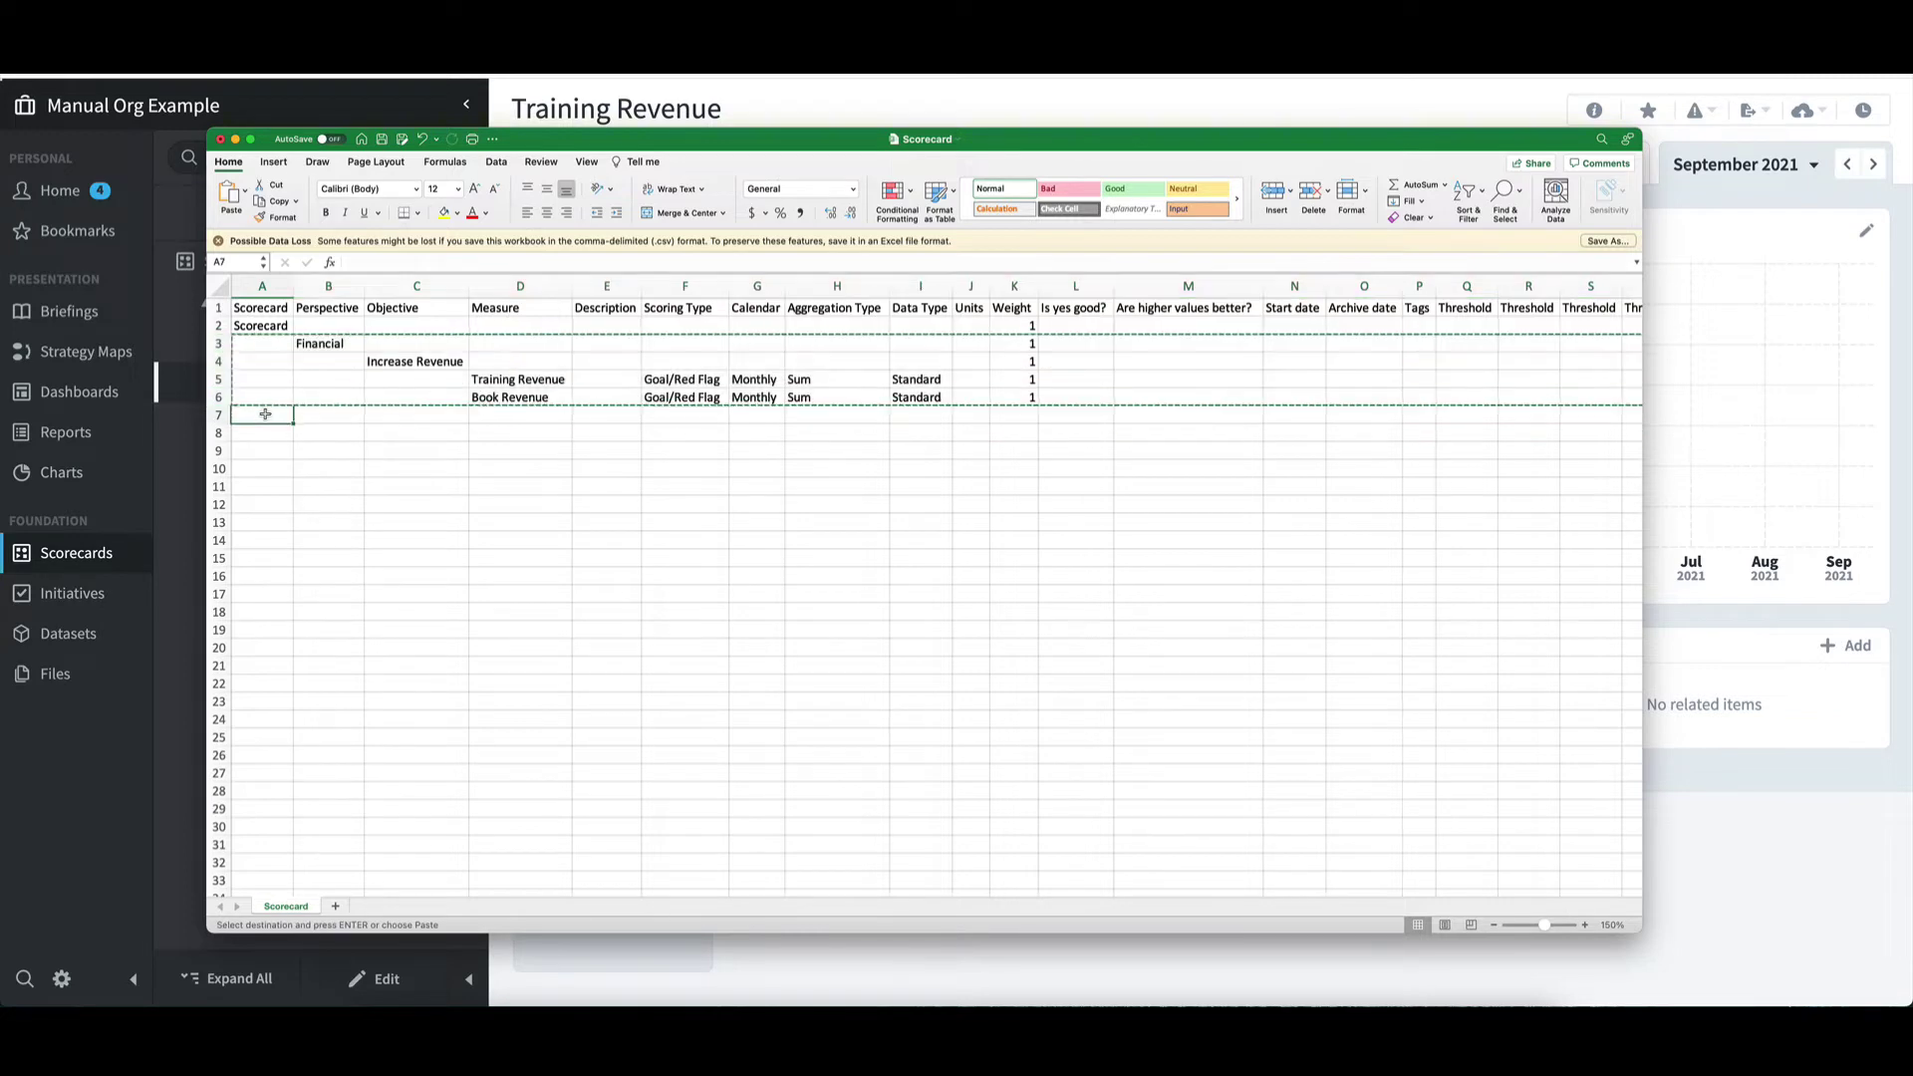
right_click(265, 414)
left_click(299, 468)
left_click(254, 414)
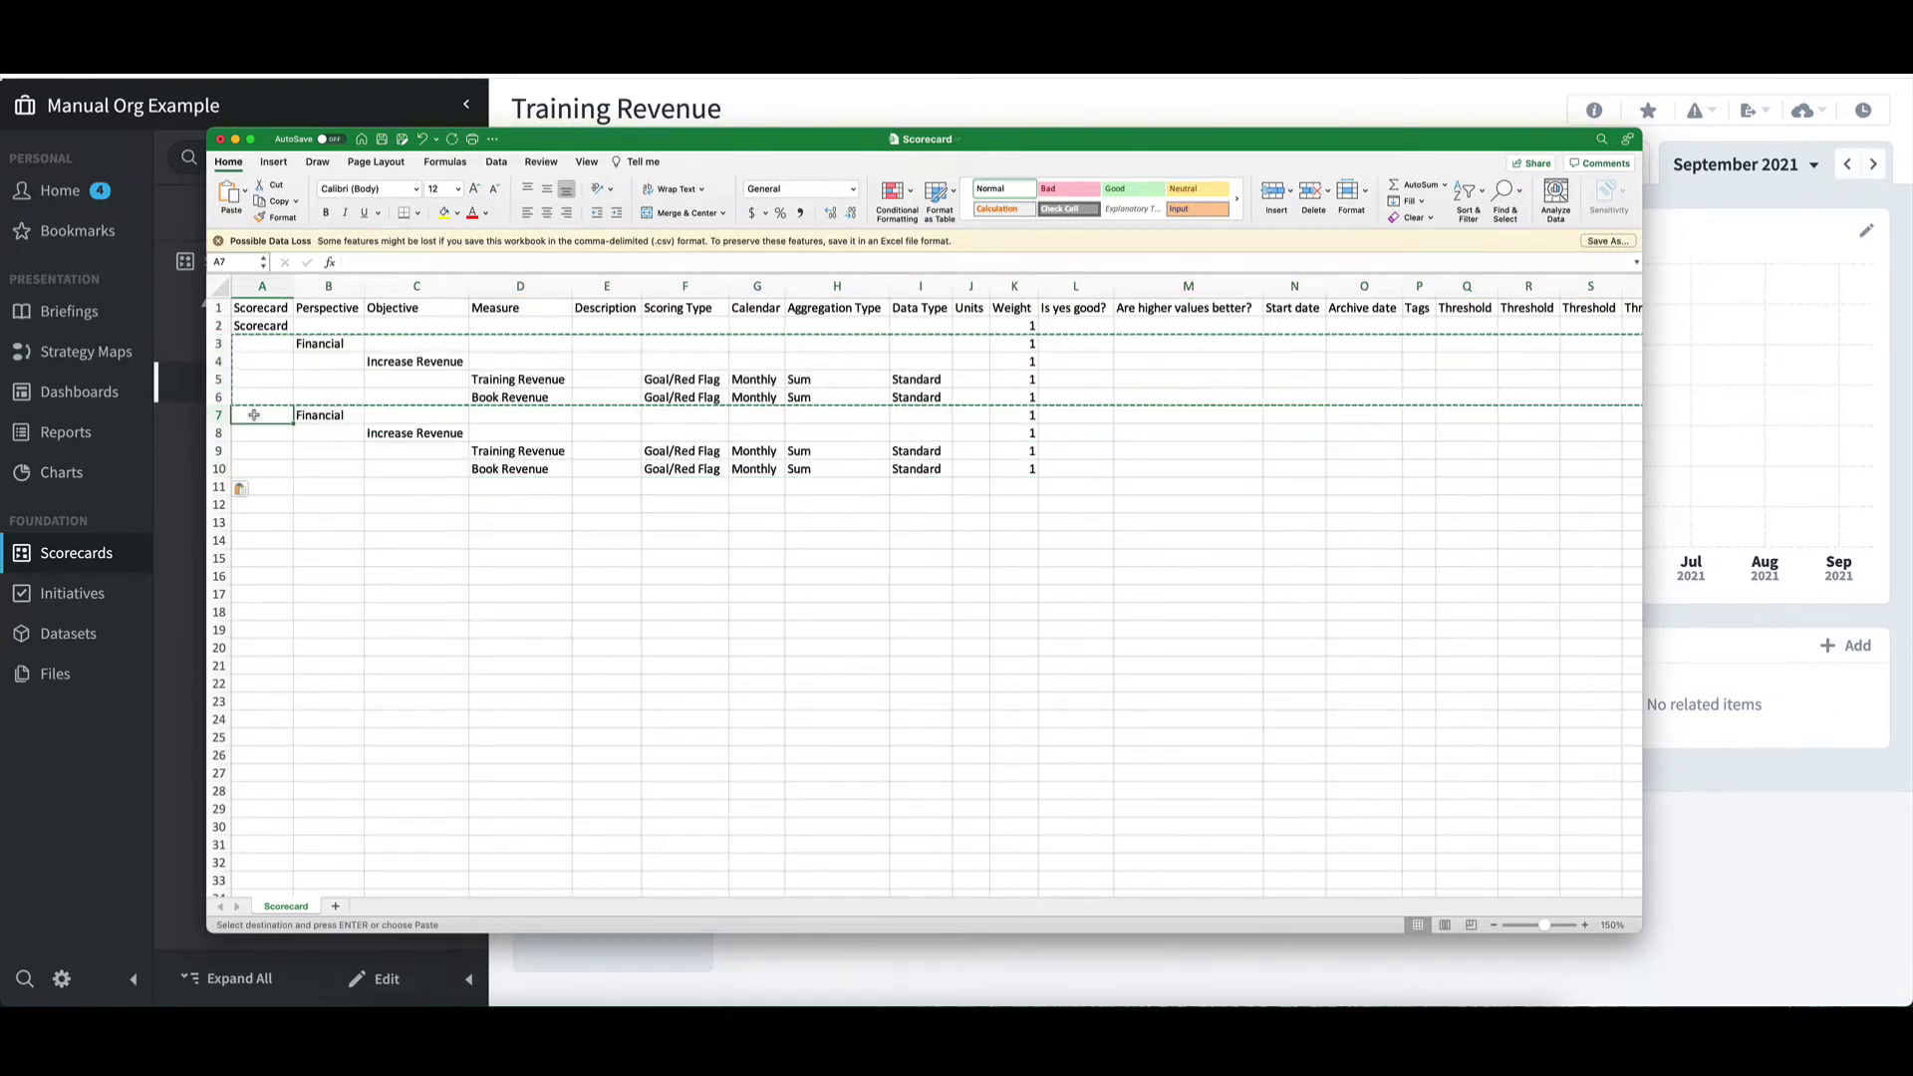
- Rename the duplicated perspective in cell B7 as Customer
left_click(330, 416)
type("C")
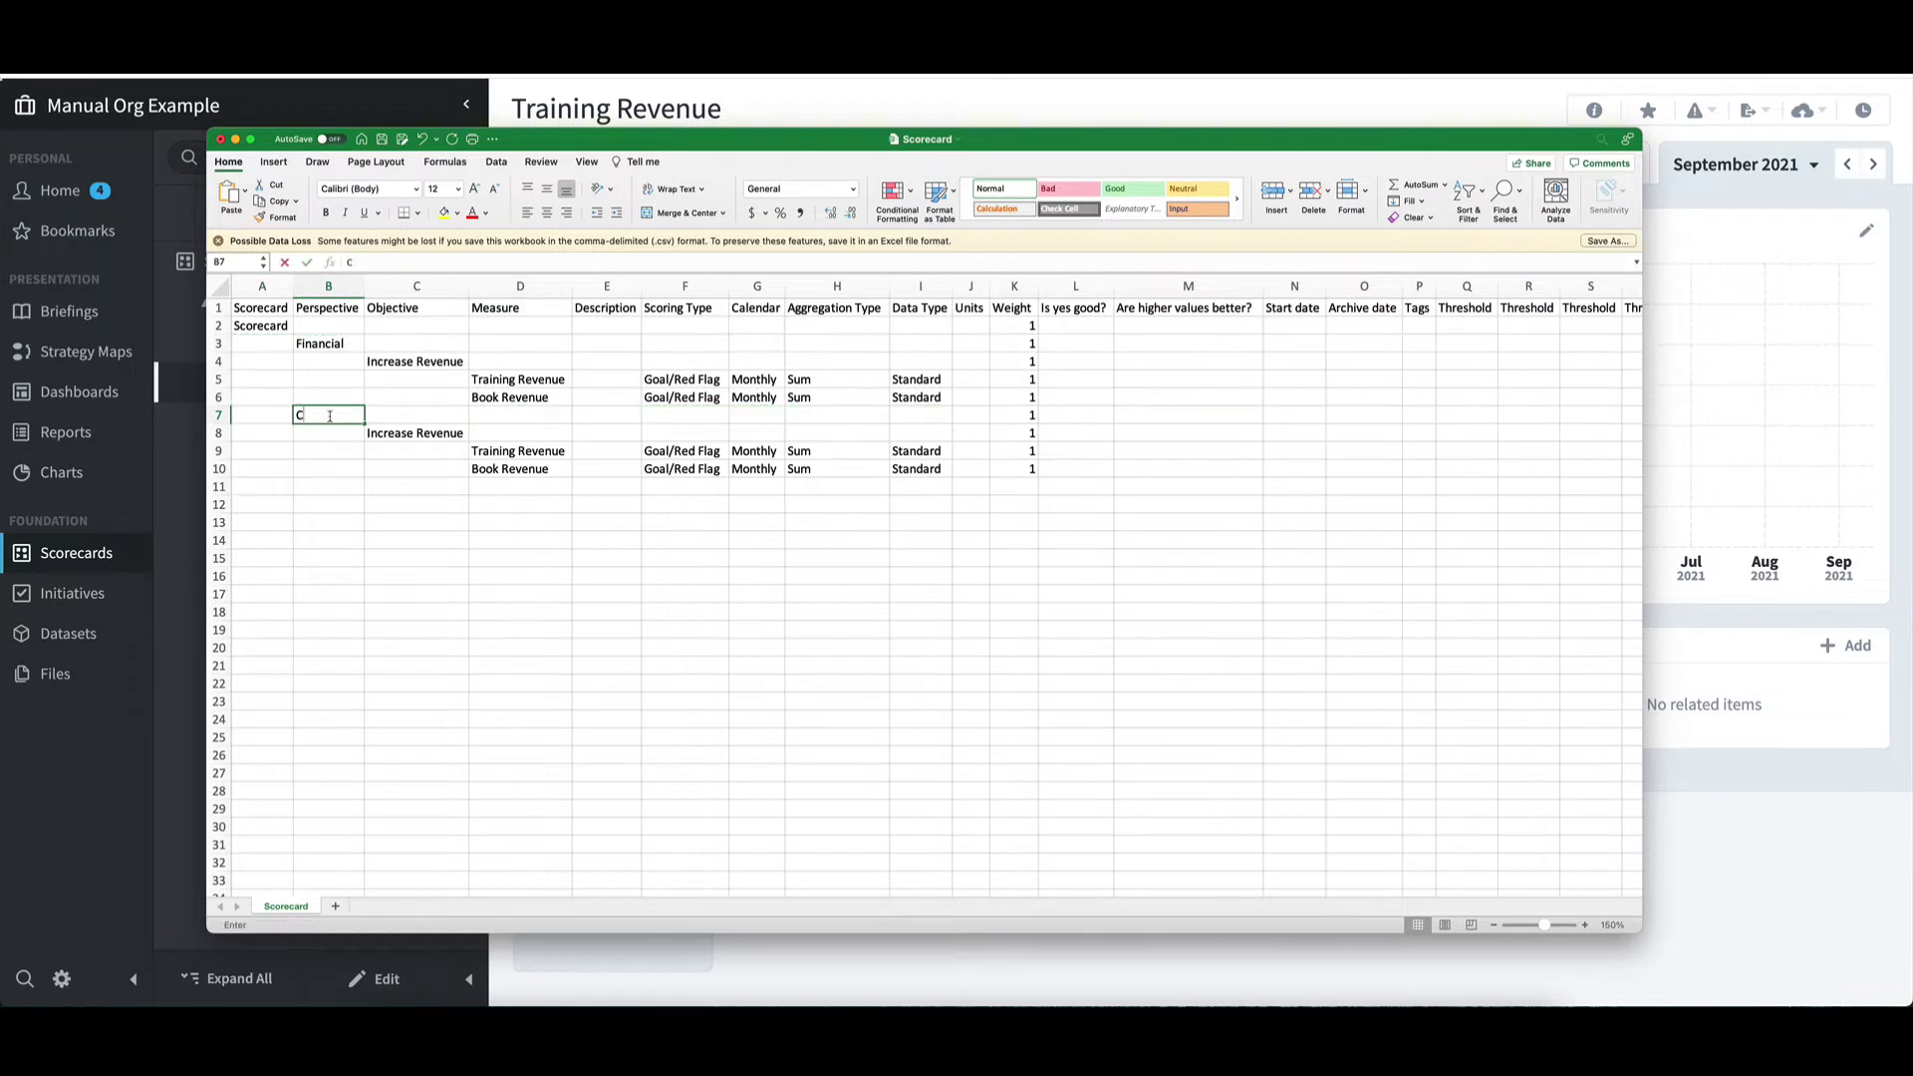
type("ustomer")
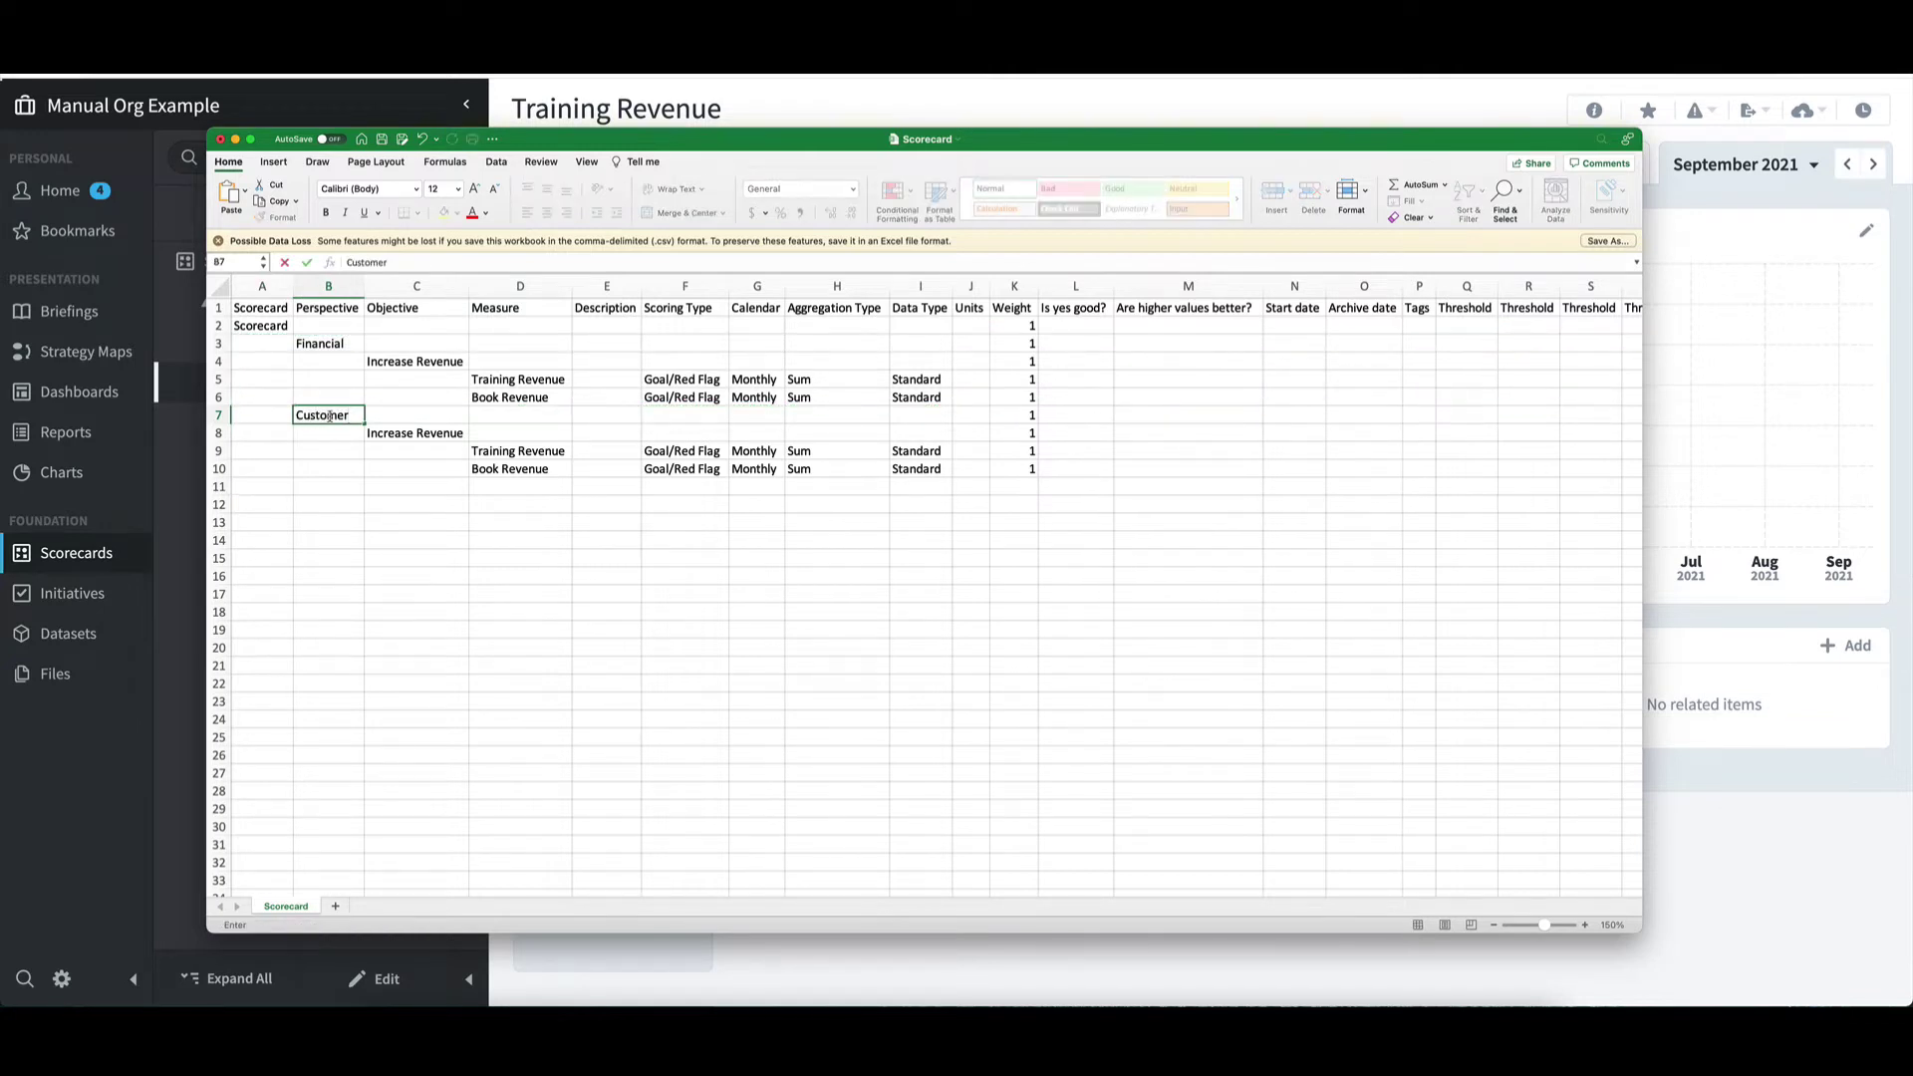
- Rename the objective in cell C8 as Improve Customer Satisfaction and autofit the Objective column
left_click(401, 434)
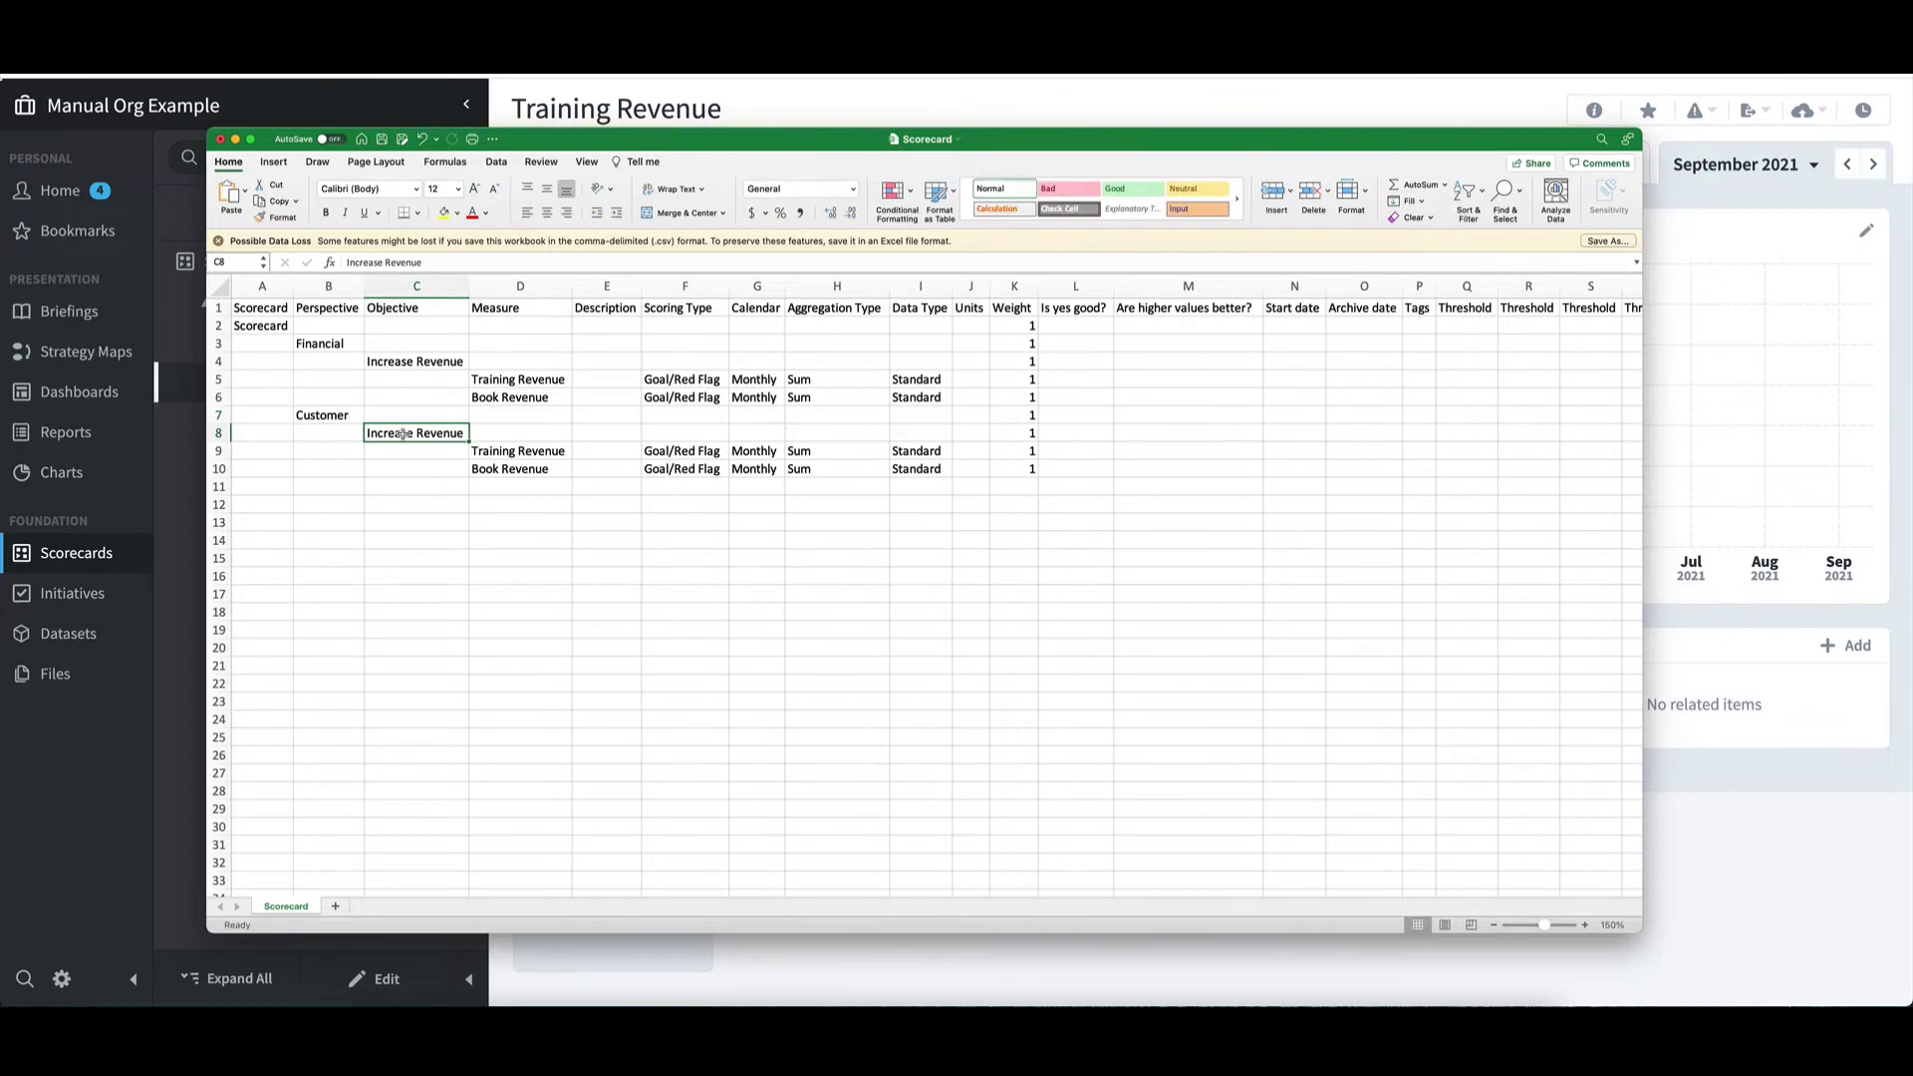
type("Improve CUs")
key("BackSpace")
key("BackSpace")
key("BackSpace")
type("Cu")
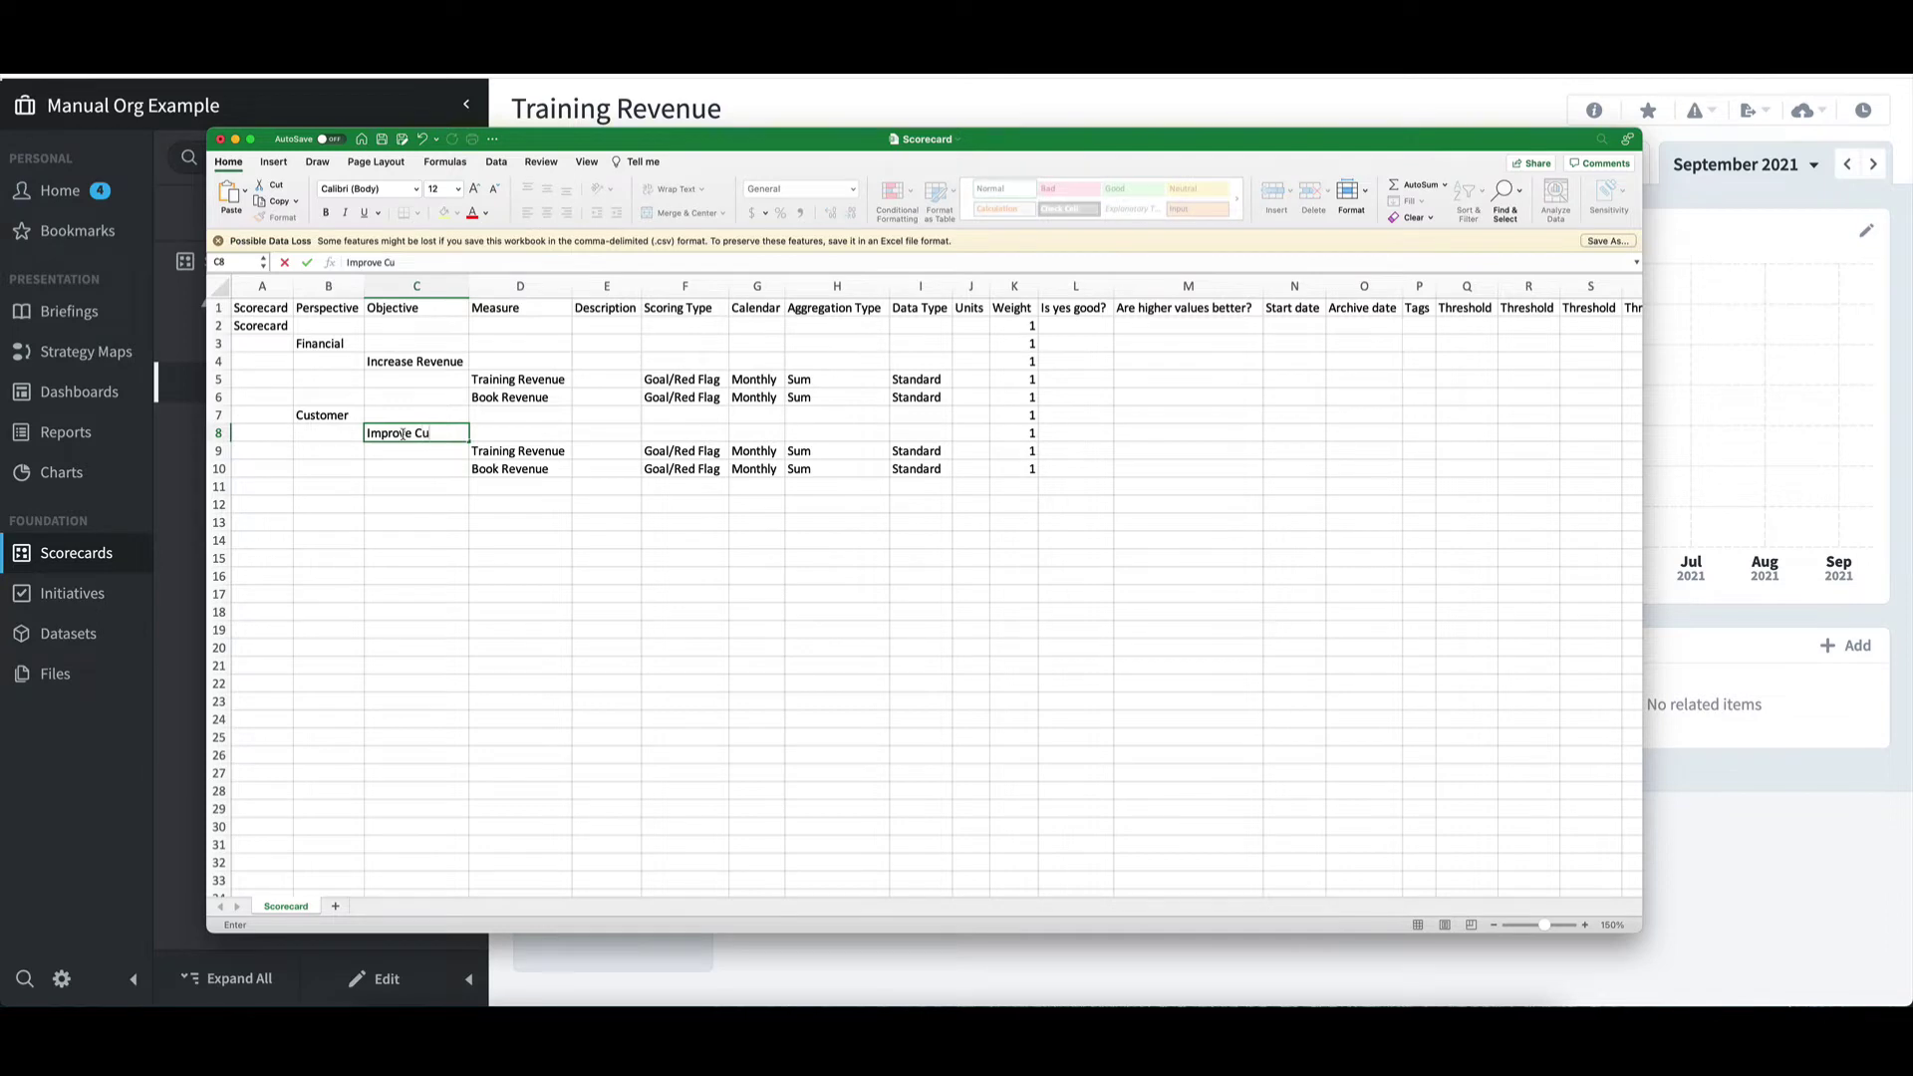
type("stomer Satisfaction")
left_click(566, 538)
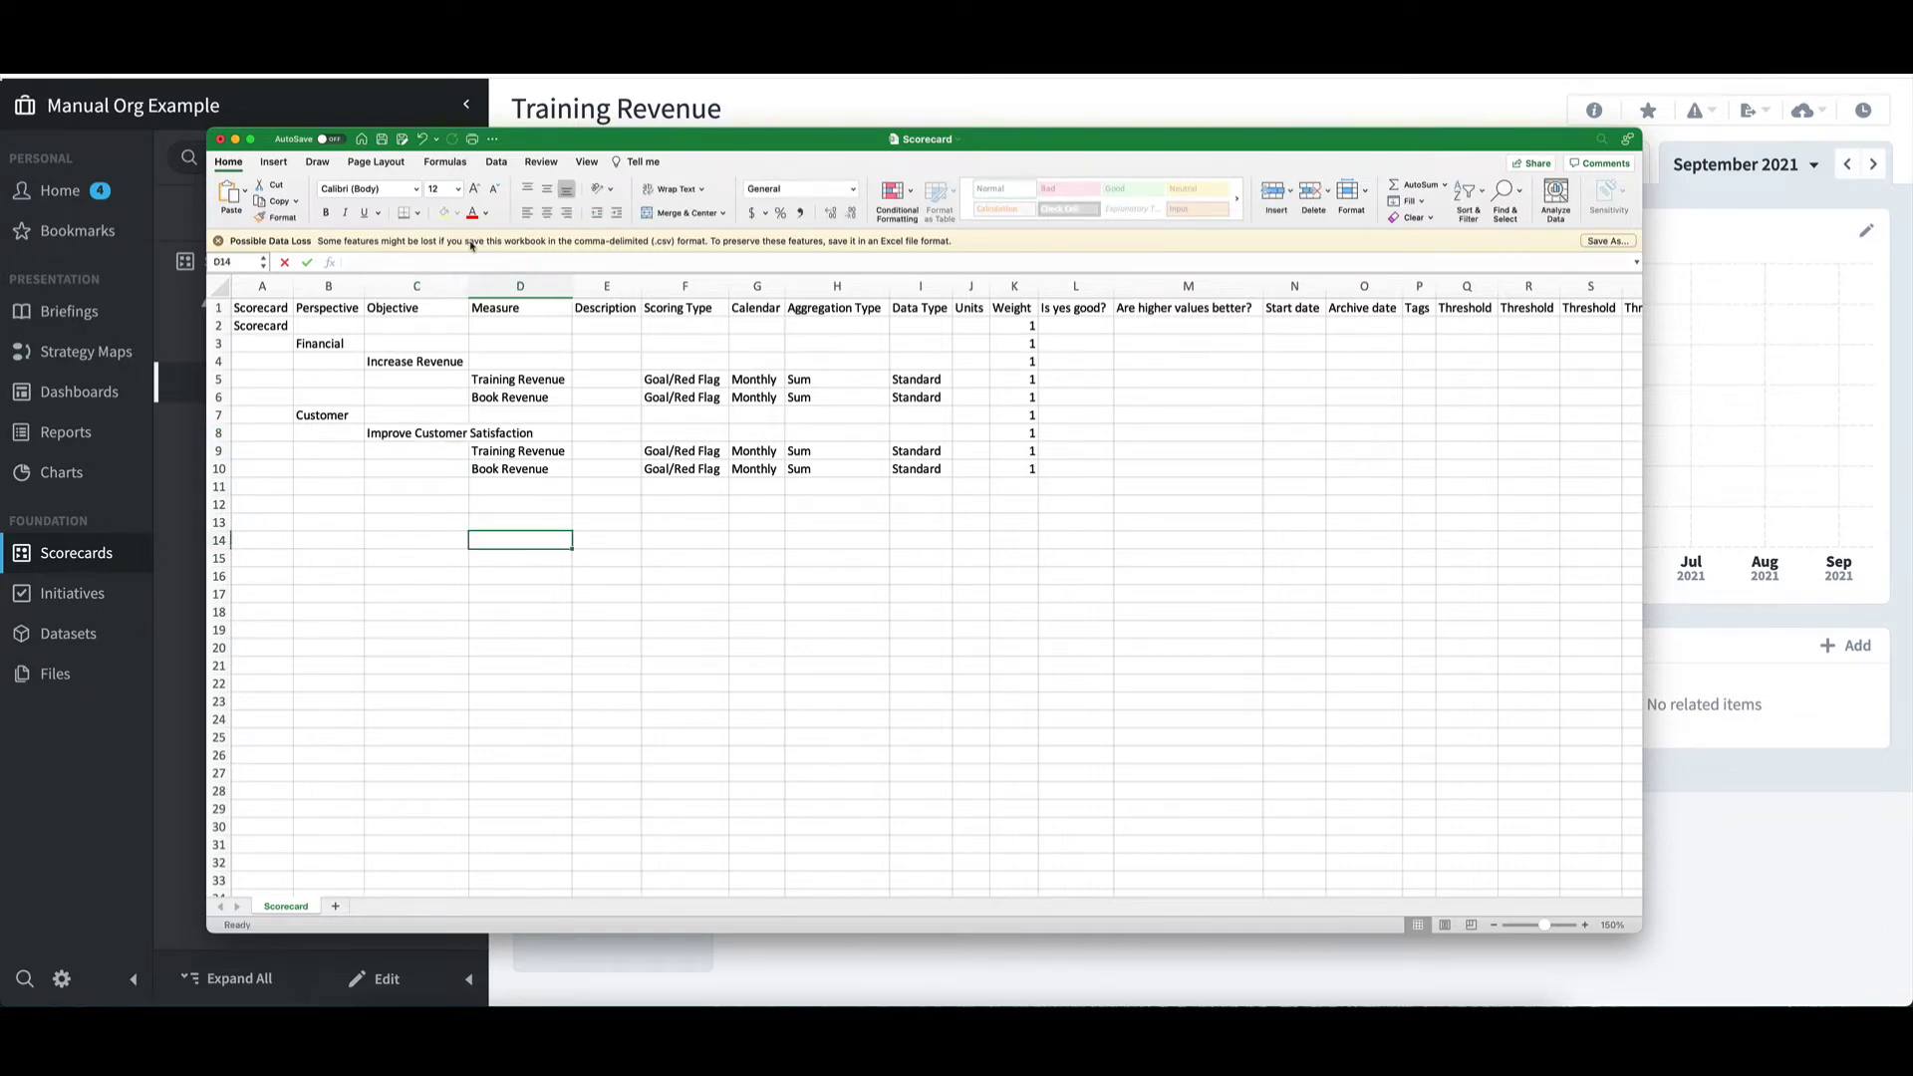
double_click(469, 286)
- Rename the measure in cell D9 as Customer Satisfaction Survey and autofit the Measure column
left_click(592, 449)
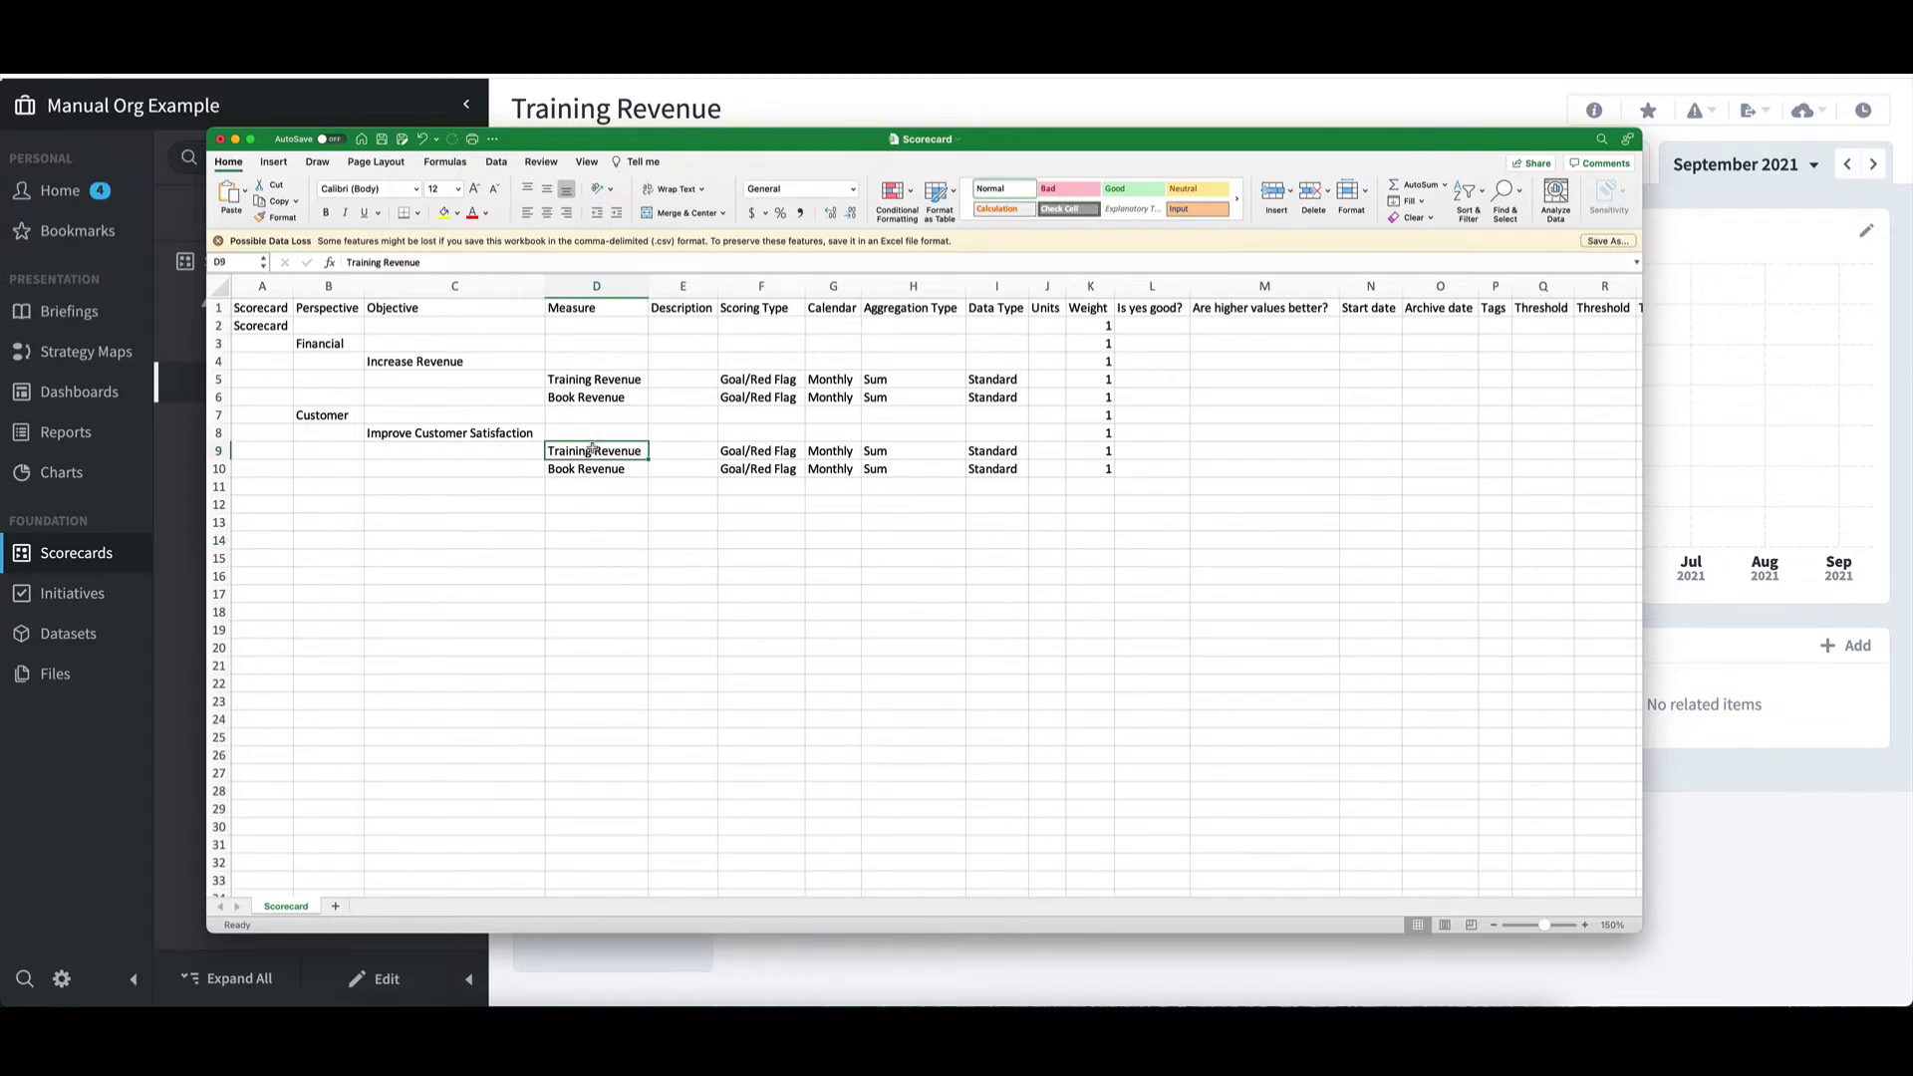
type("Customer Satisfaction Surev")
key("BackSpace")
key("BackSpace")
type("vey")
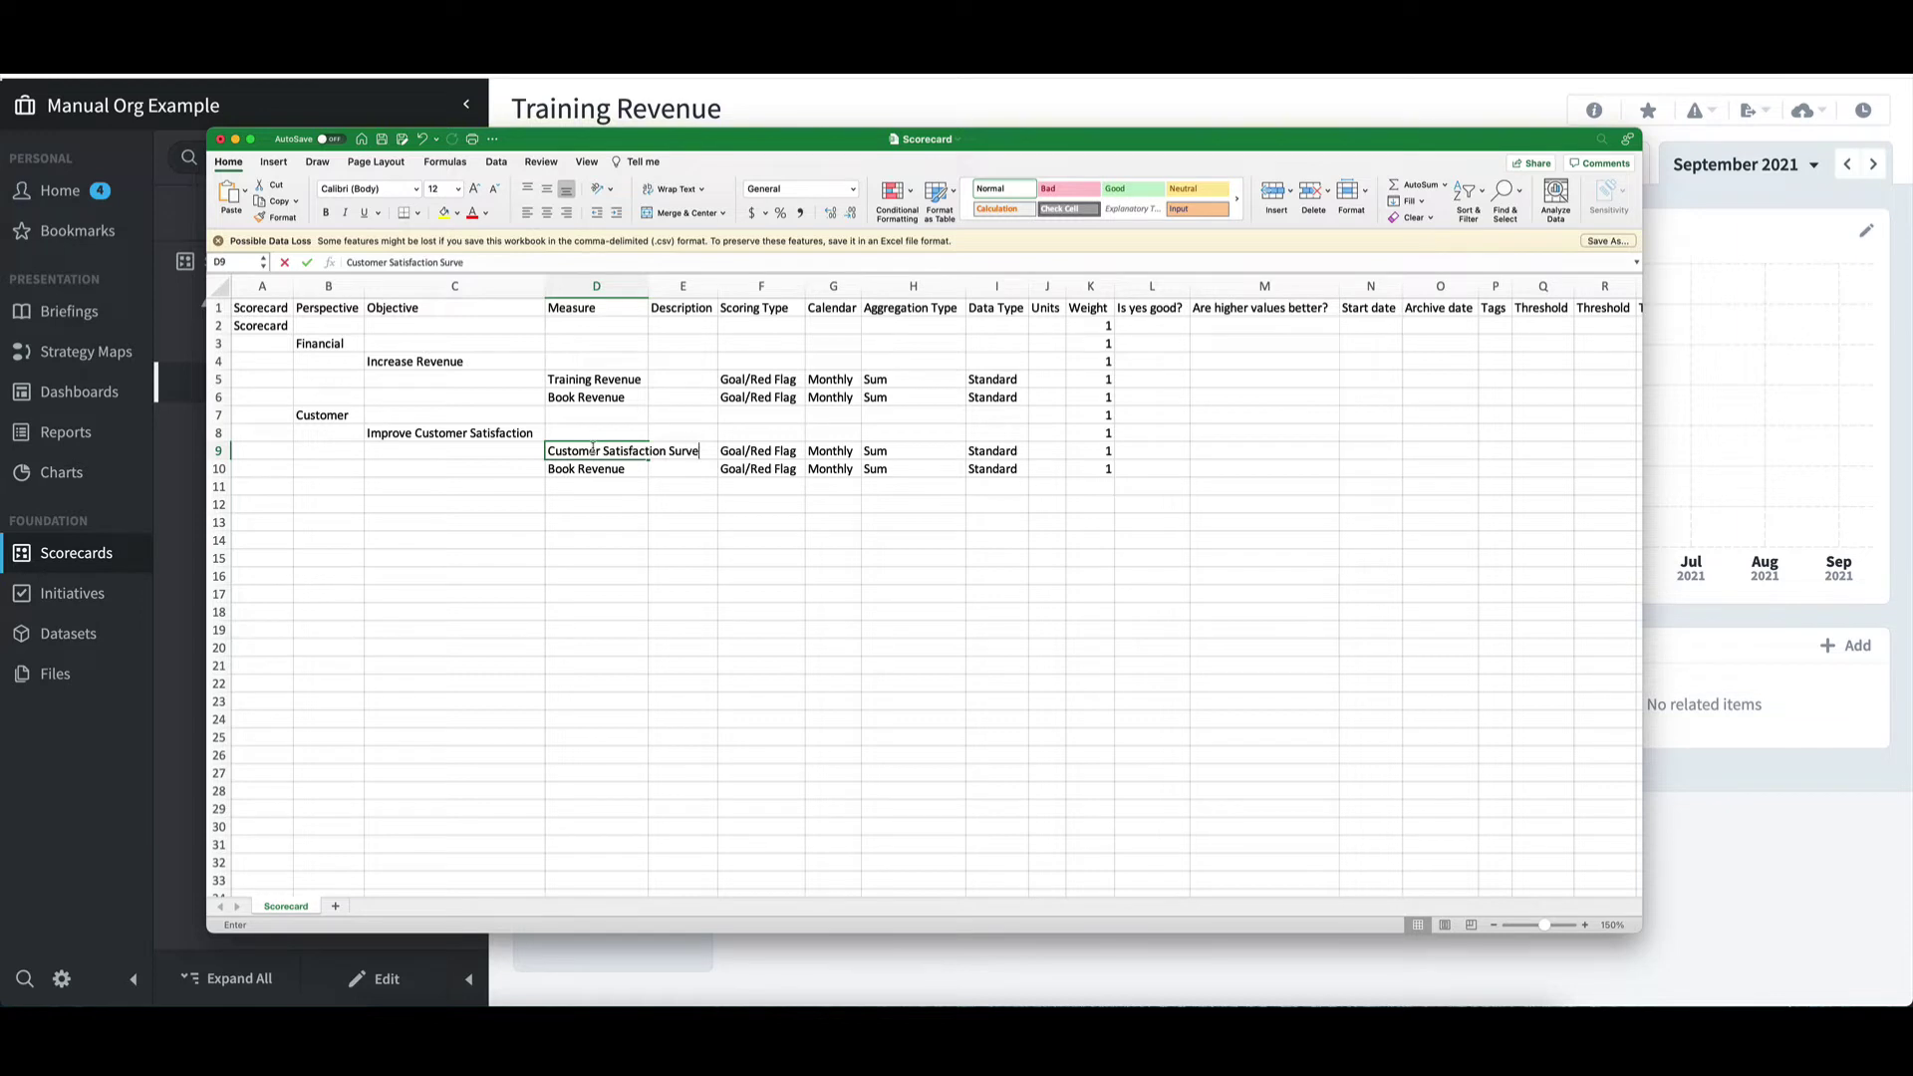
double_click(647, 289)
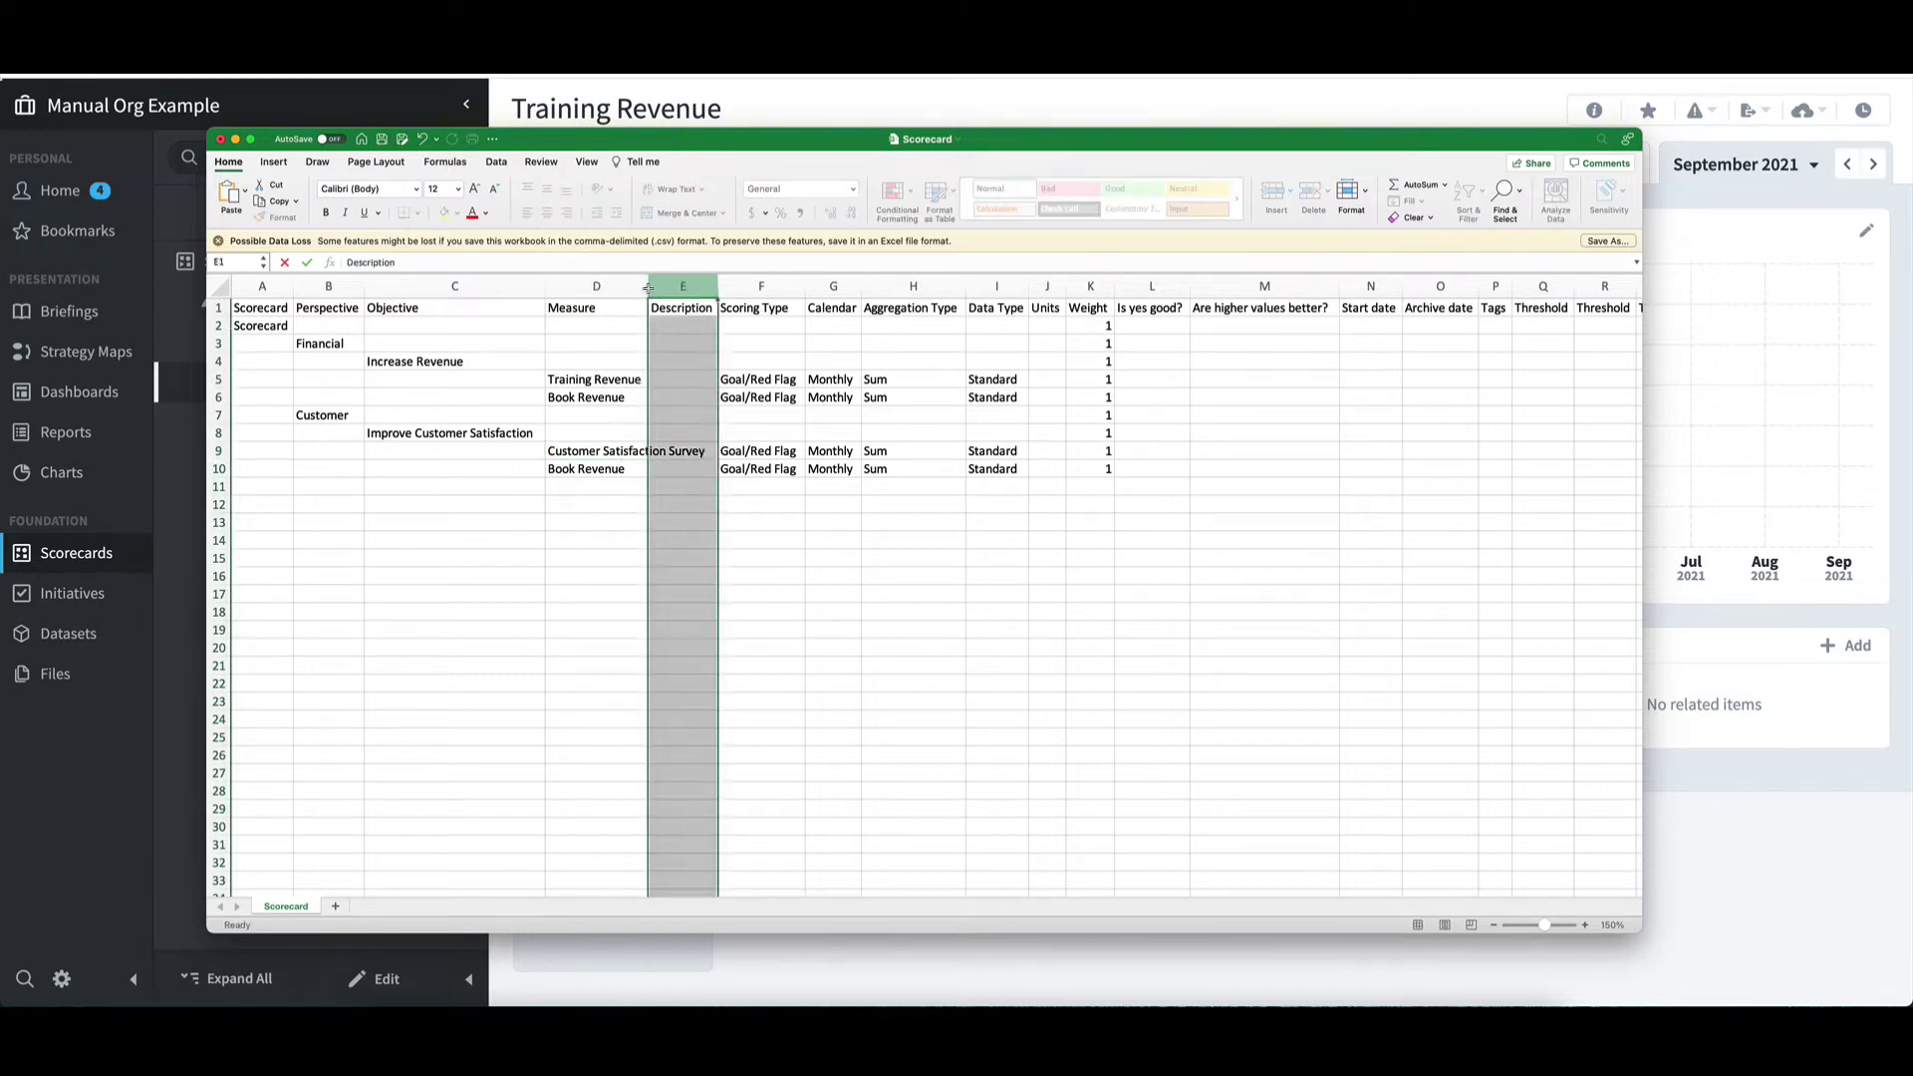
left_click(649, 452)
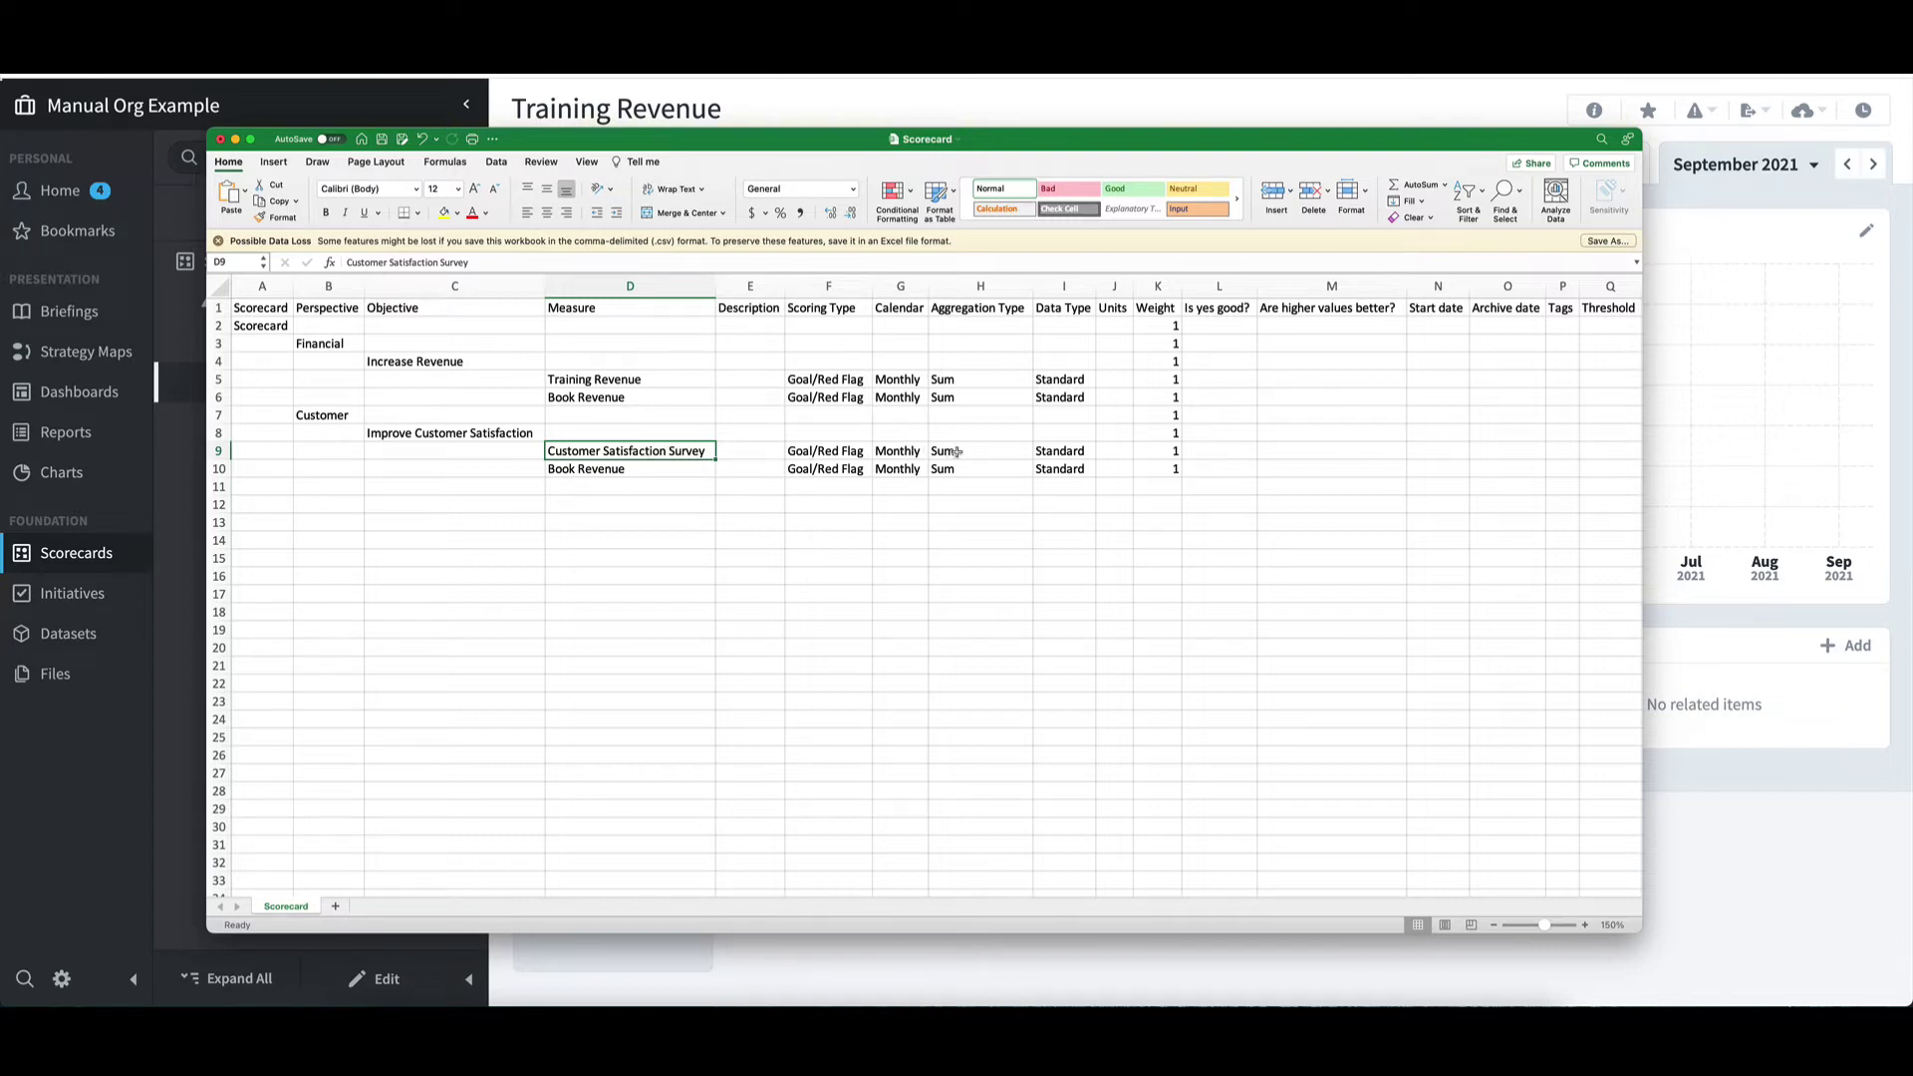
- Set the Customer Satisfaction Survey measure's data type to Percentage and its aggregation type to Average
left_click(1049, 453)
type("Perc")
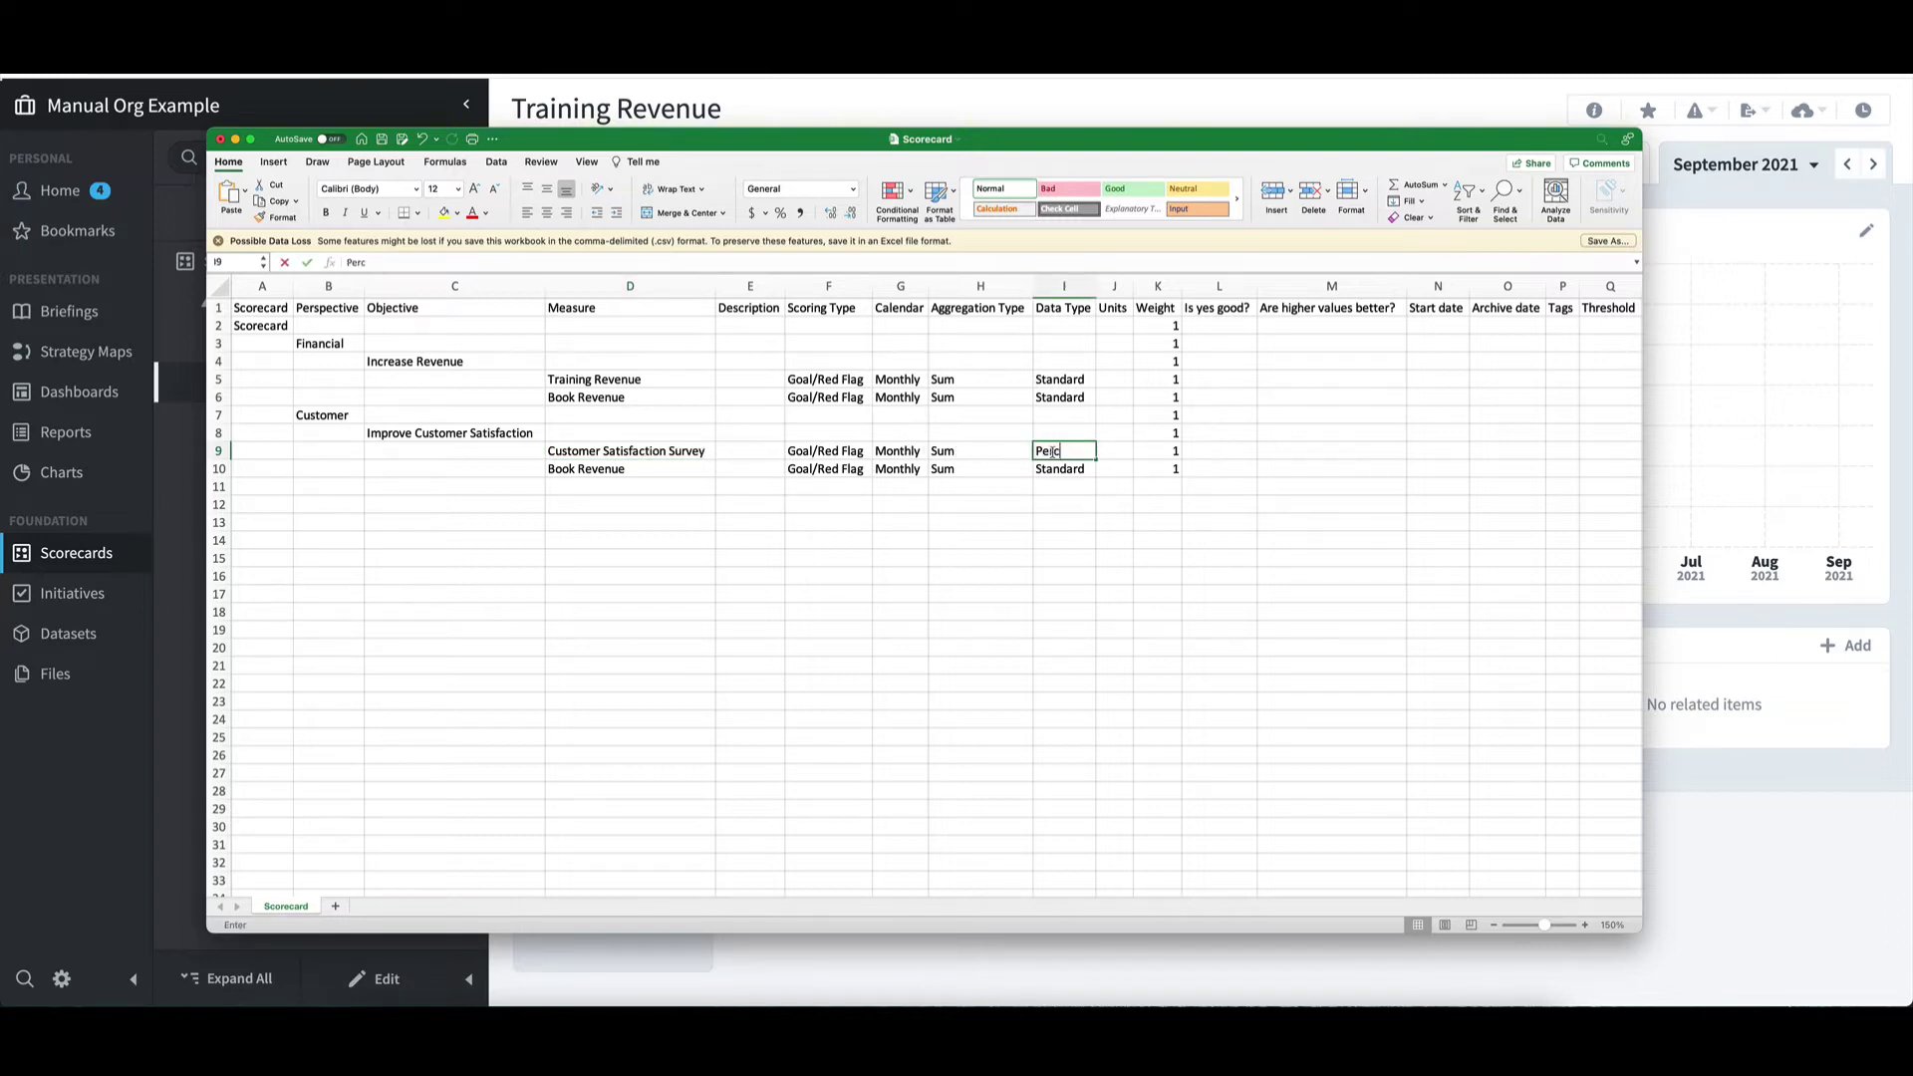
type("entage")
key("Return")
left_click(955, 452)
type("Average")
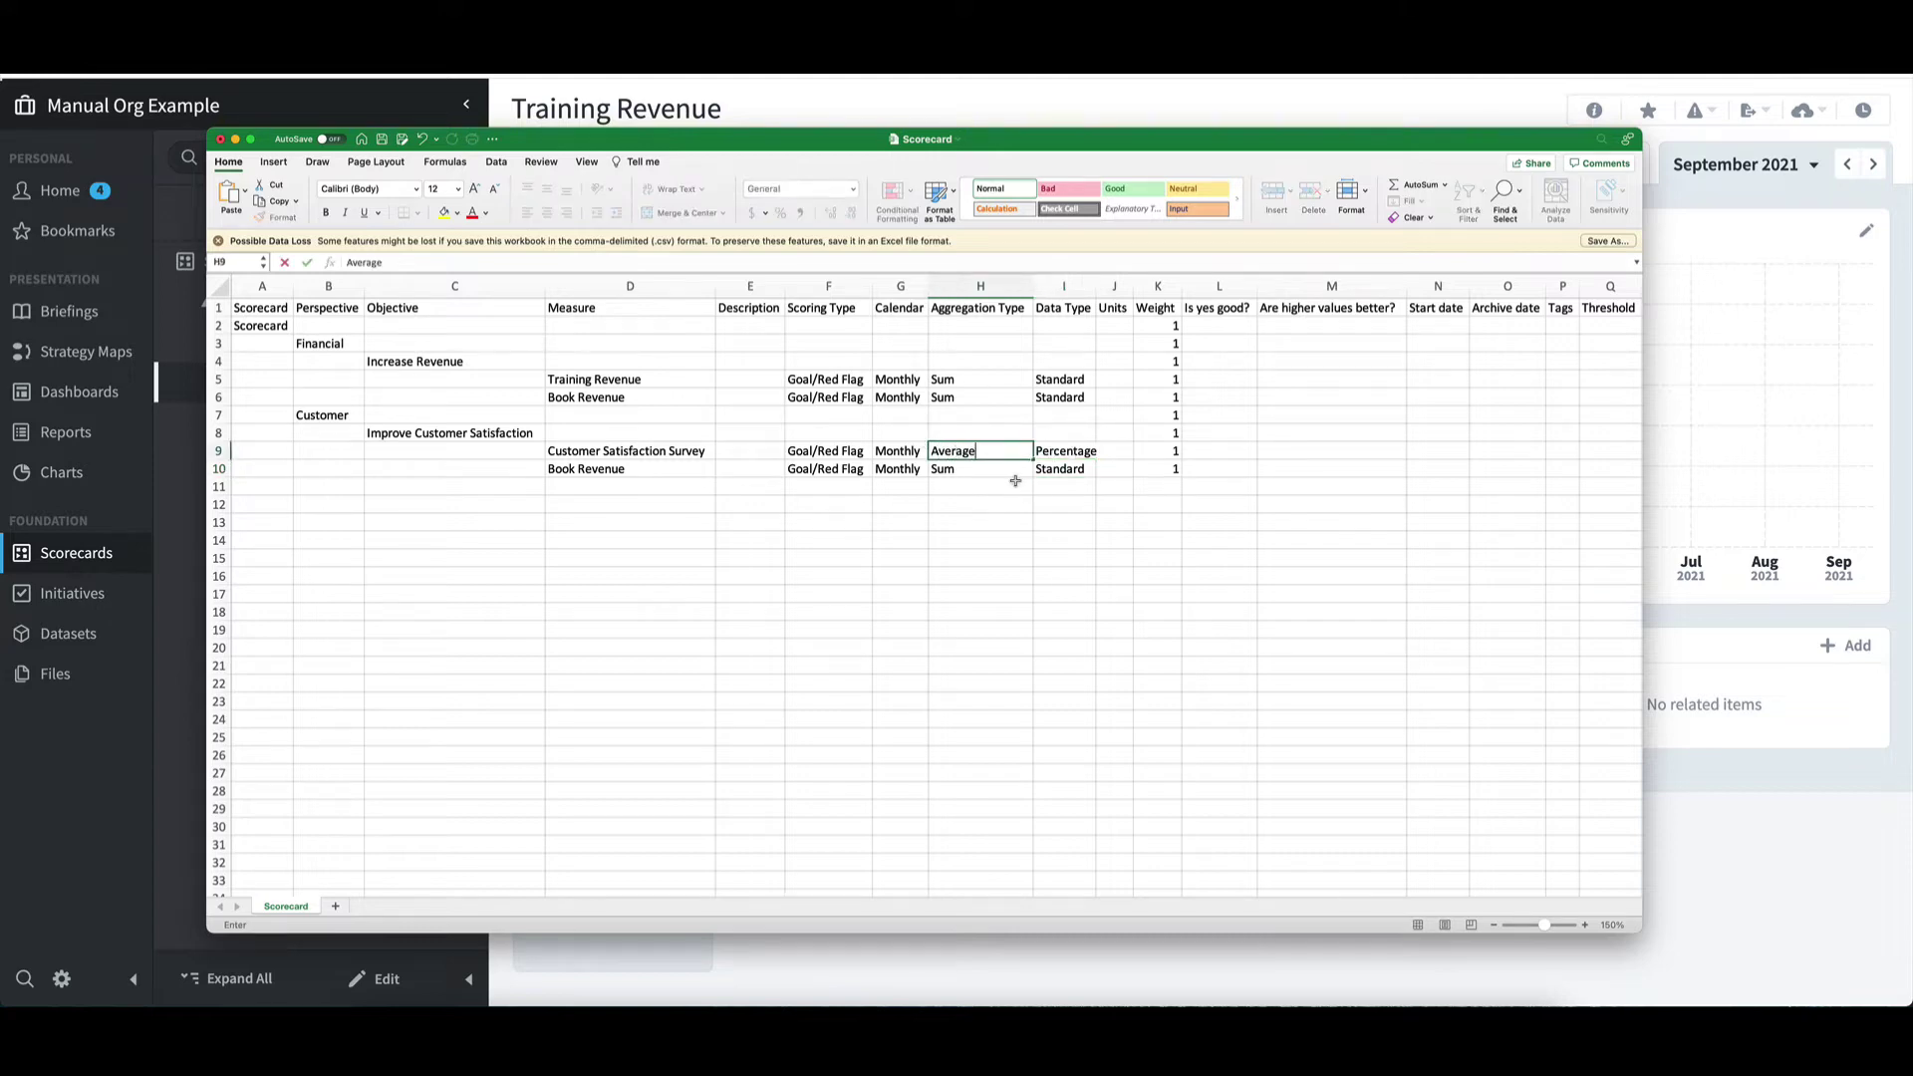
key("Tab")
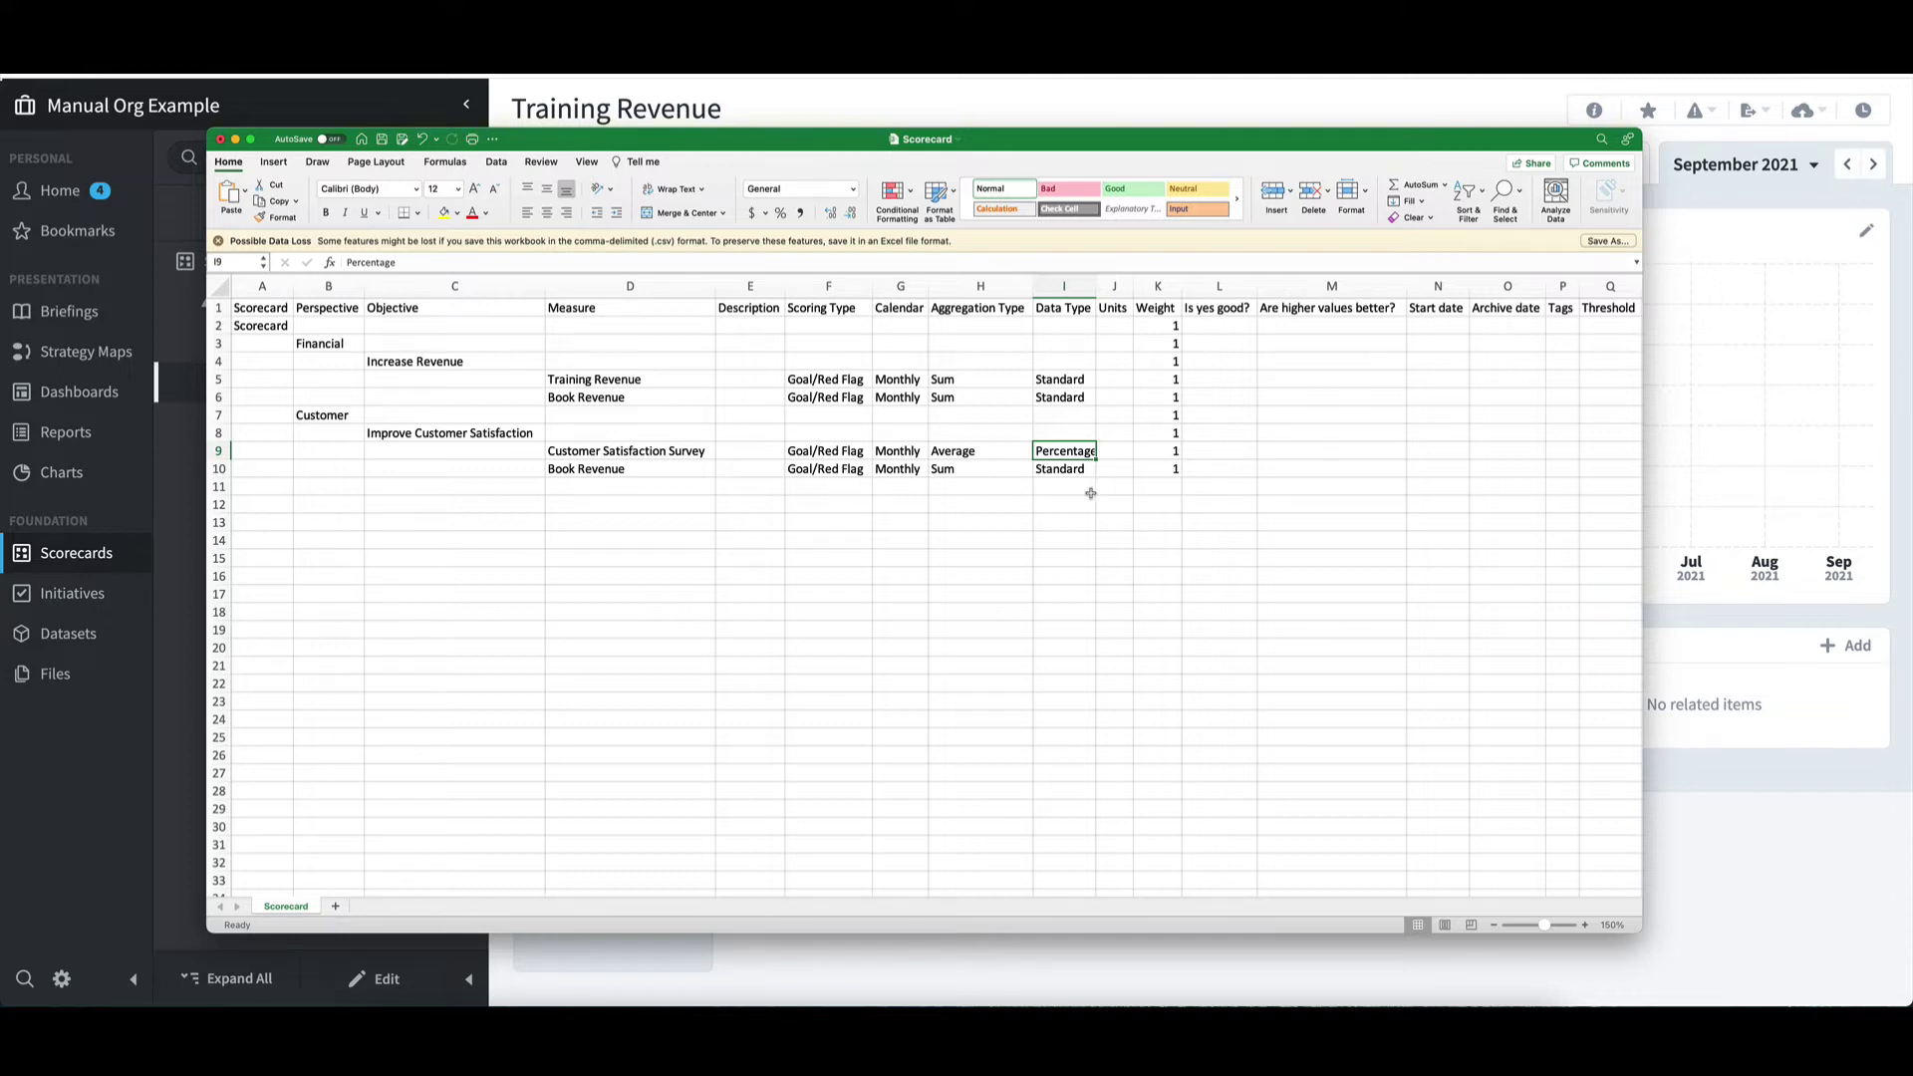
- Enter 90 and 95 in the first two threshold columns of the Customer Satisfaction Survey row
left_click(219, 451)
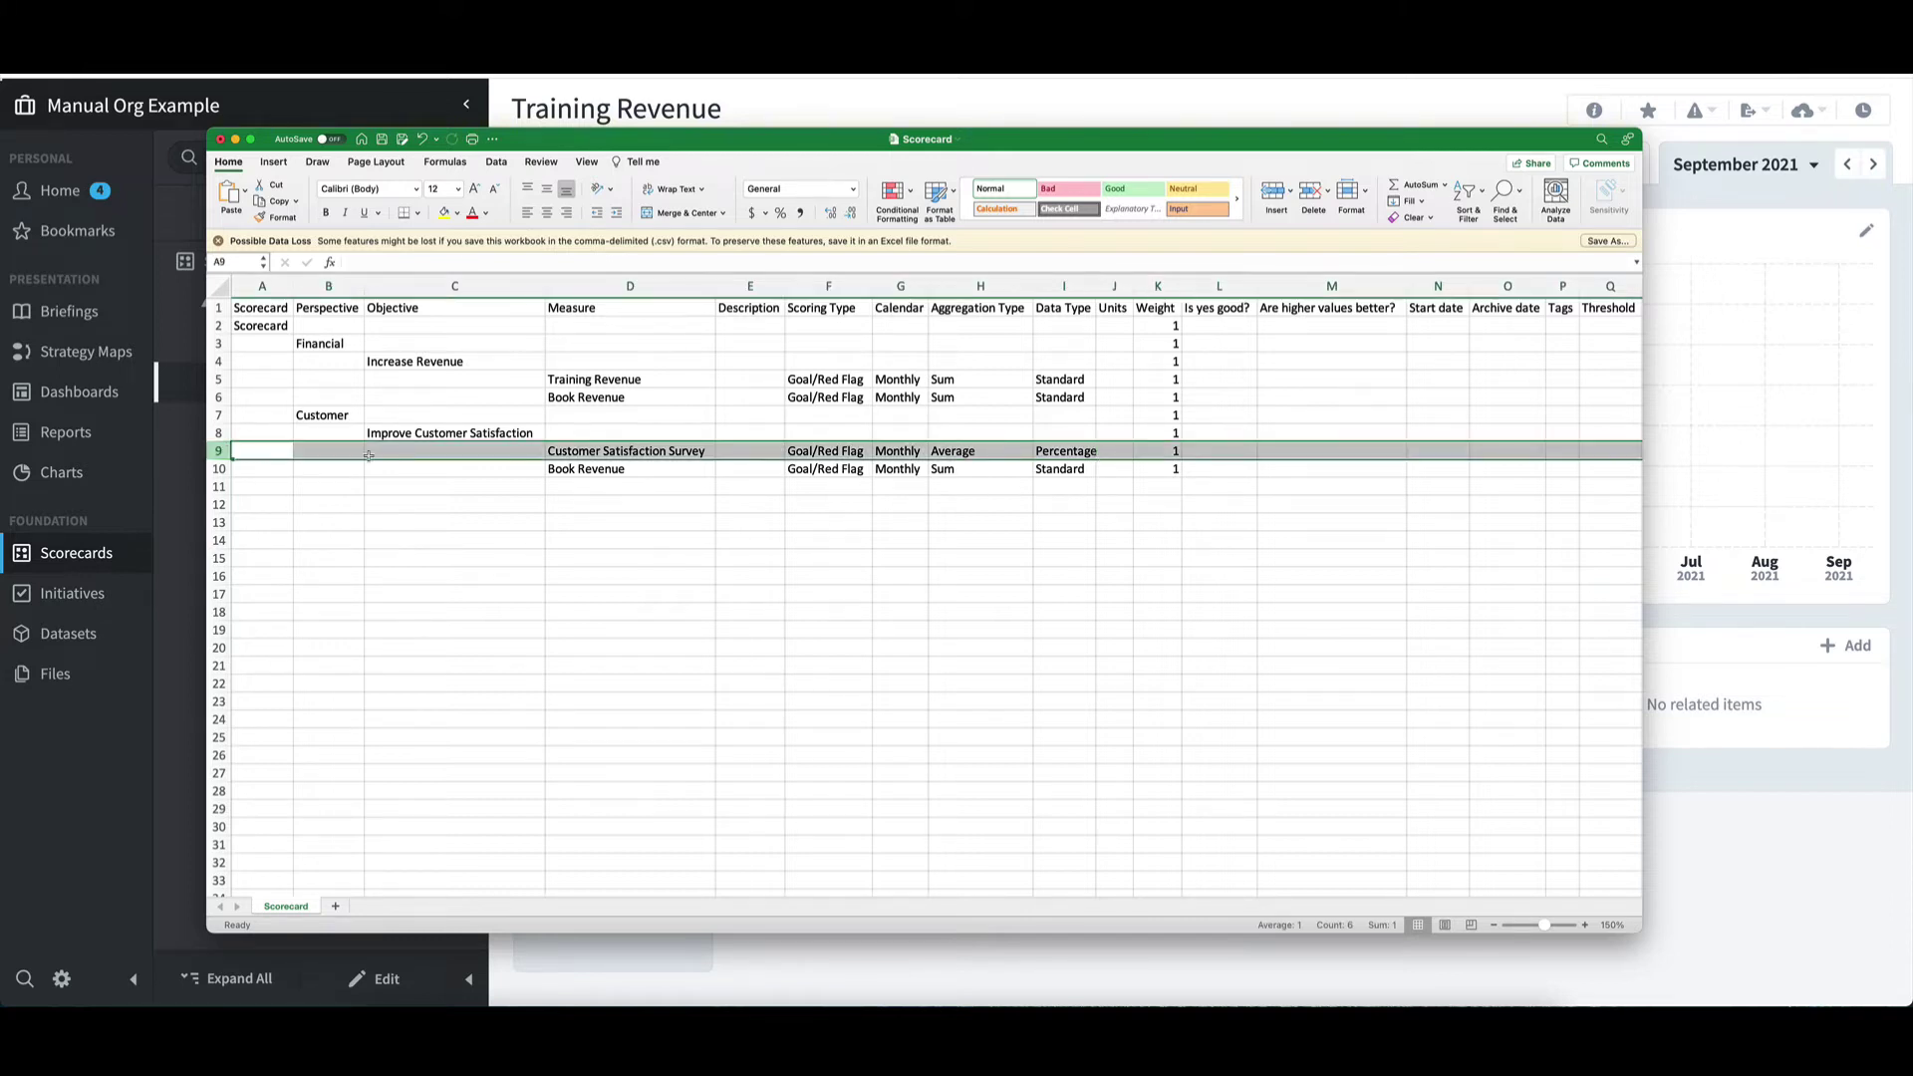
scroll(369, 456, "right", 5)
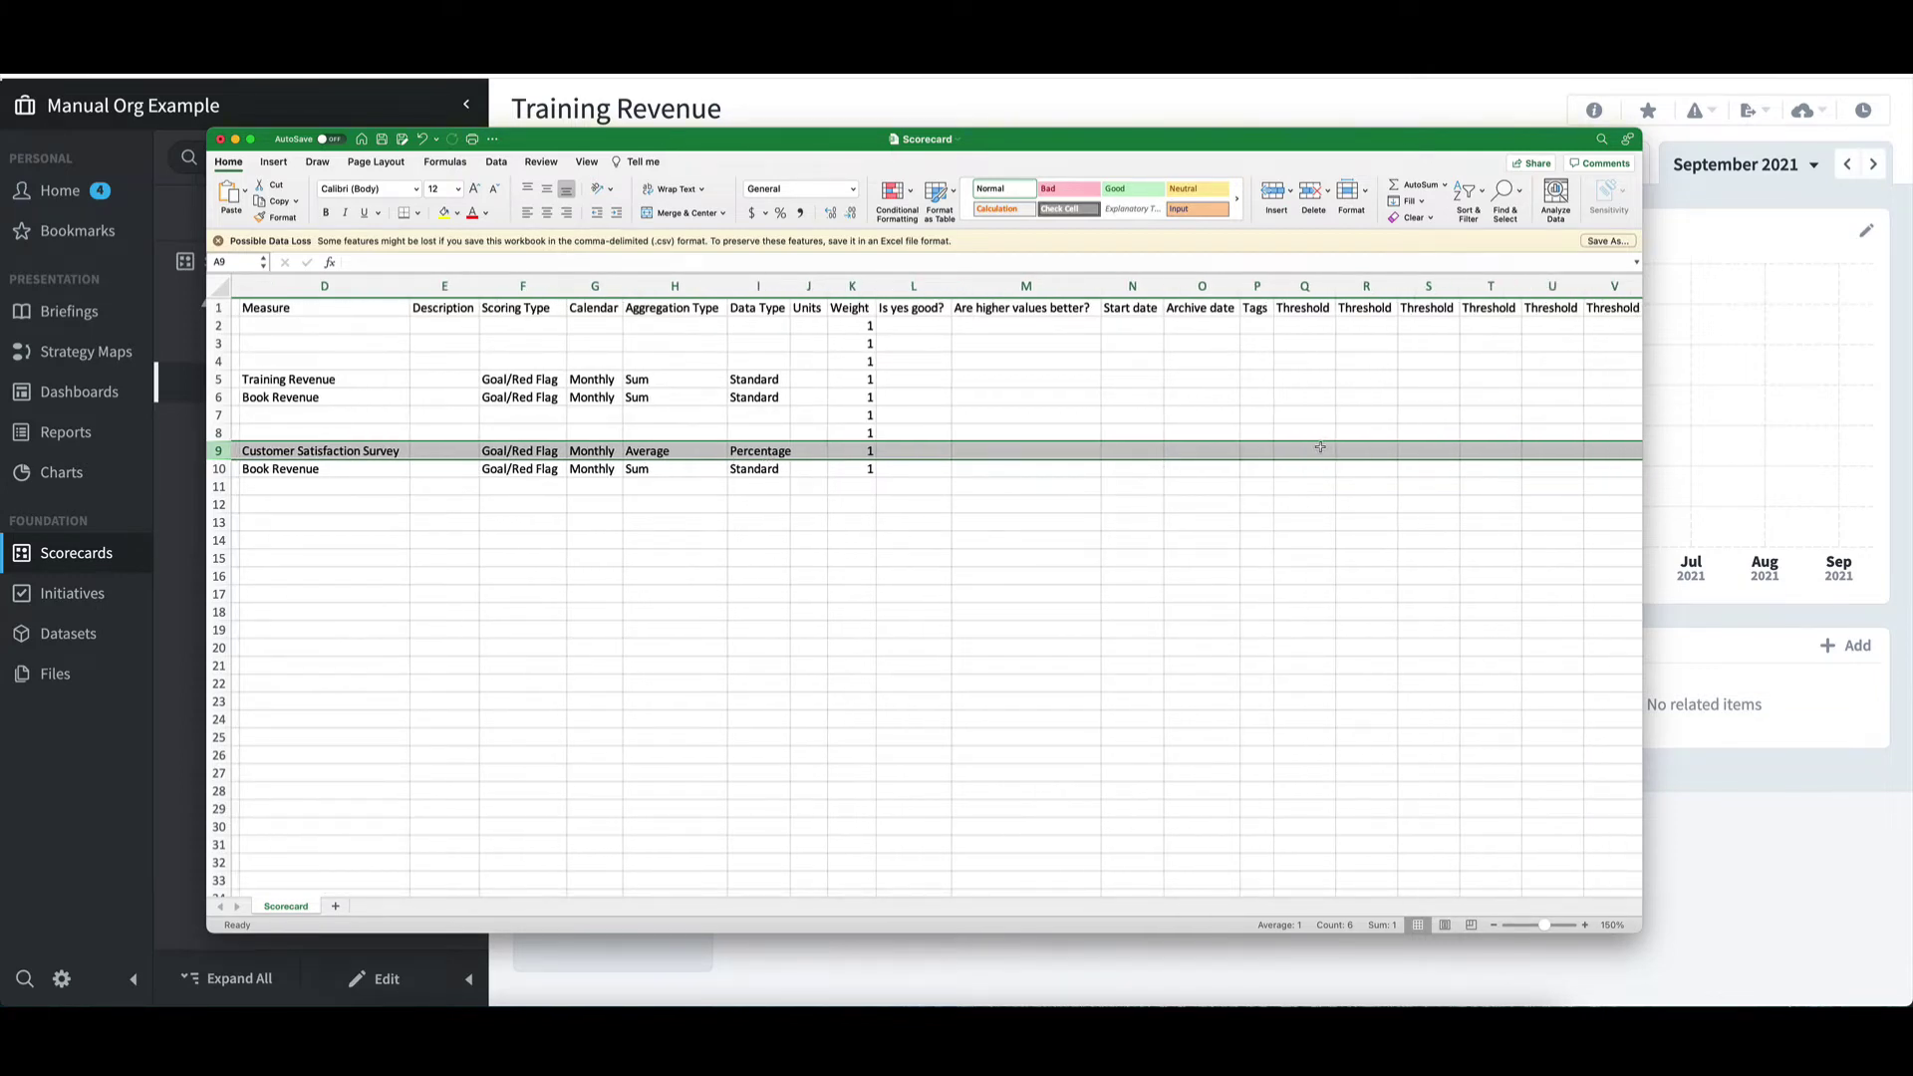
left_click(1320, 447)
type("90")
left_click(1346, 451)
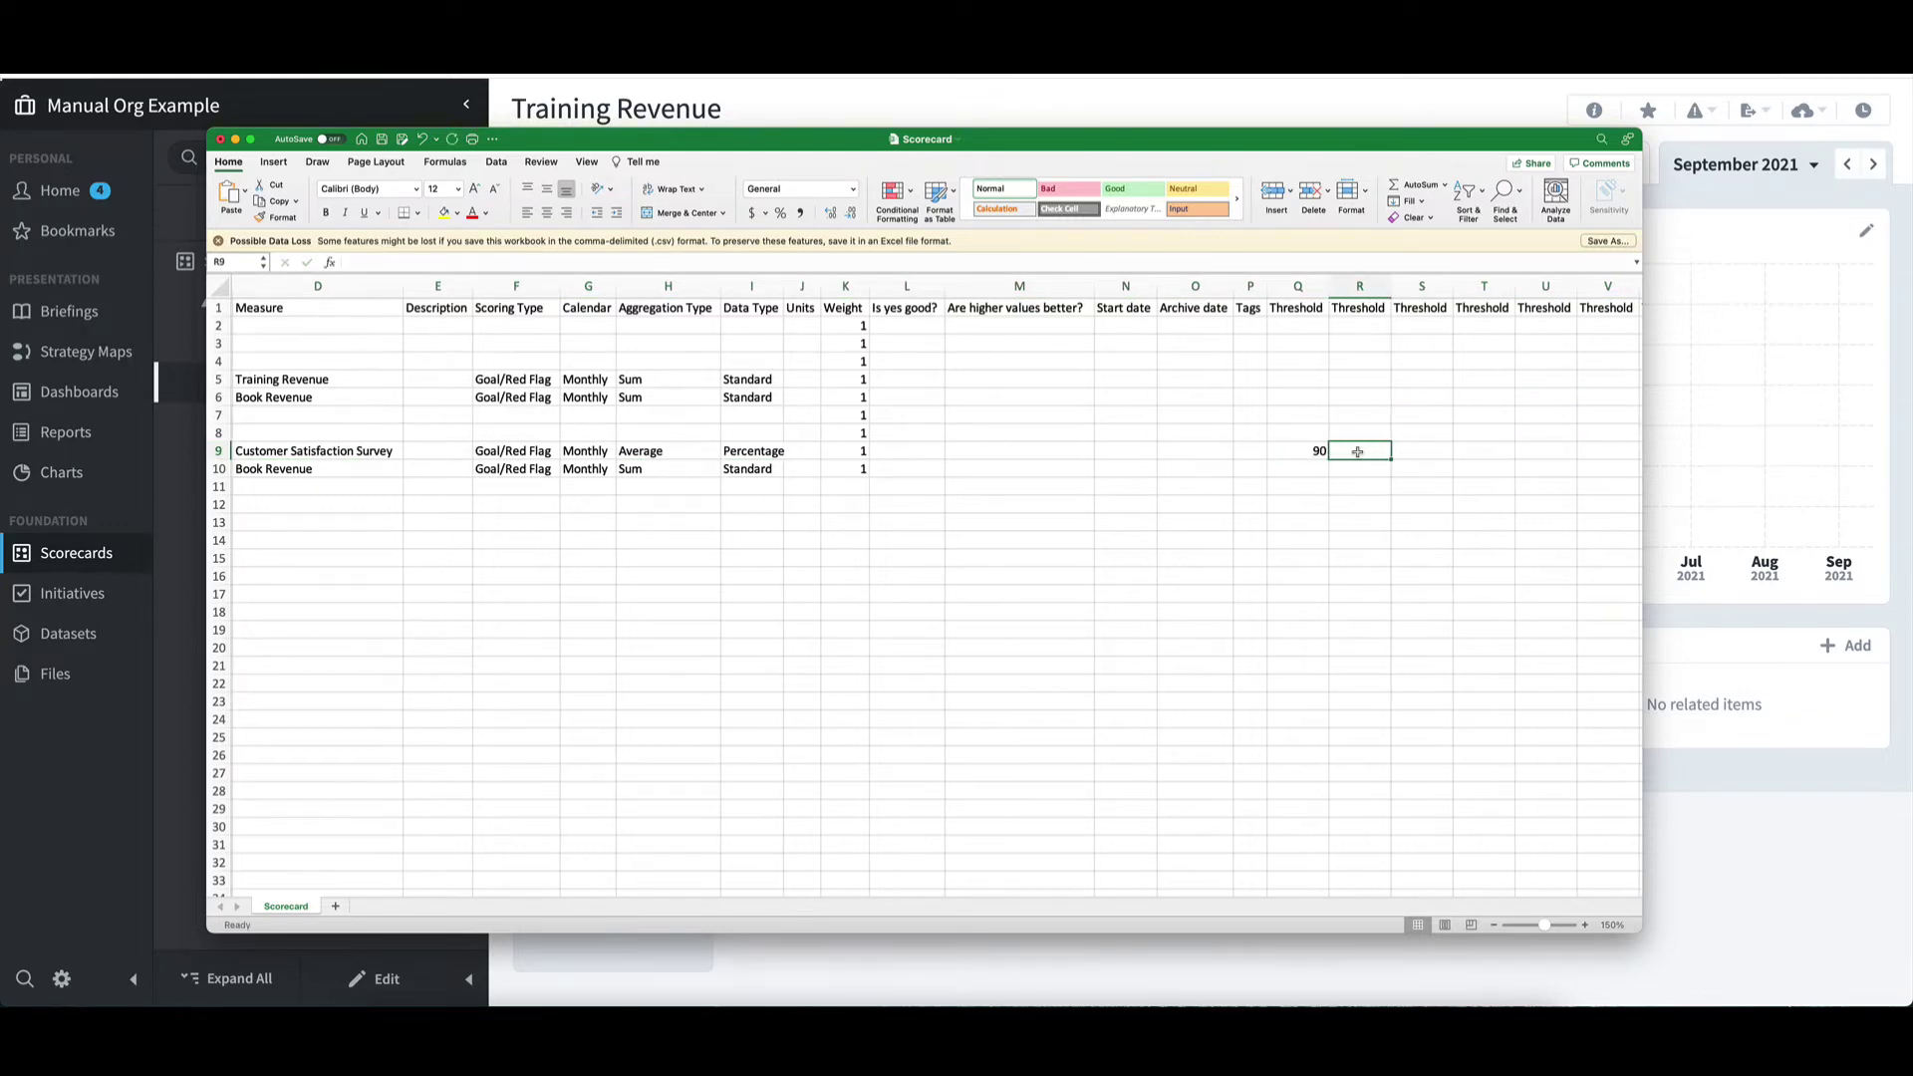
type("95")
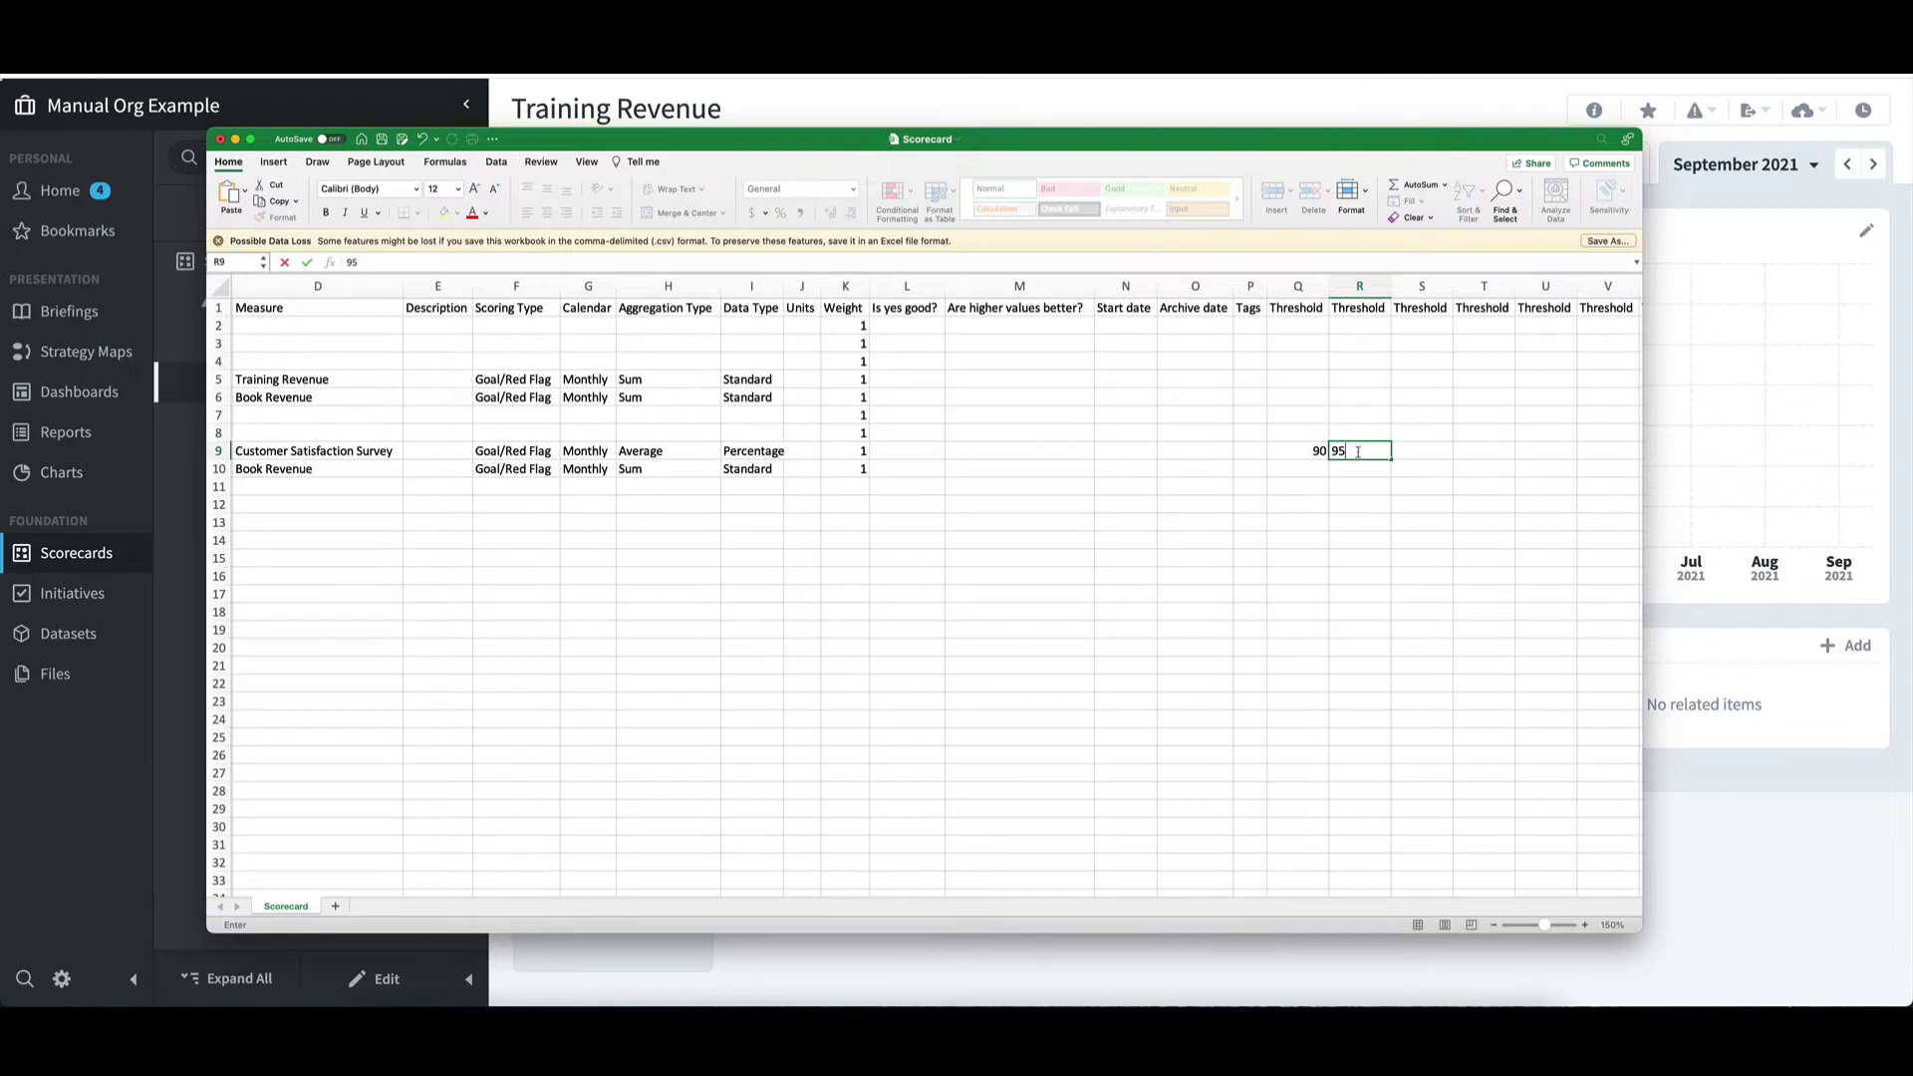
left_click(1387, 455)
scroll(1390, 458, "right", 1)
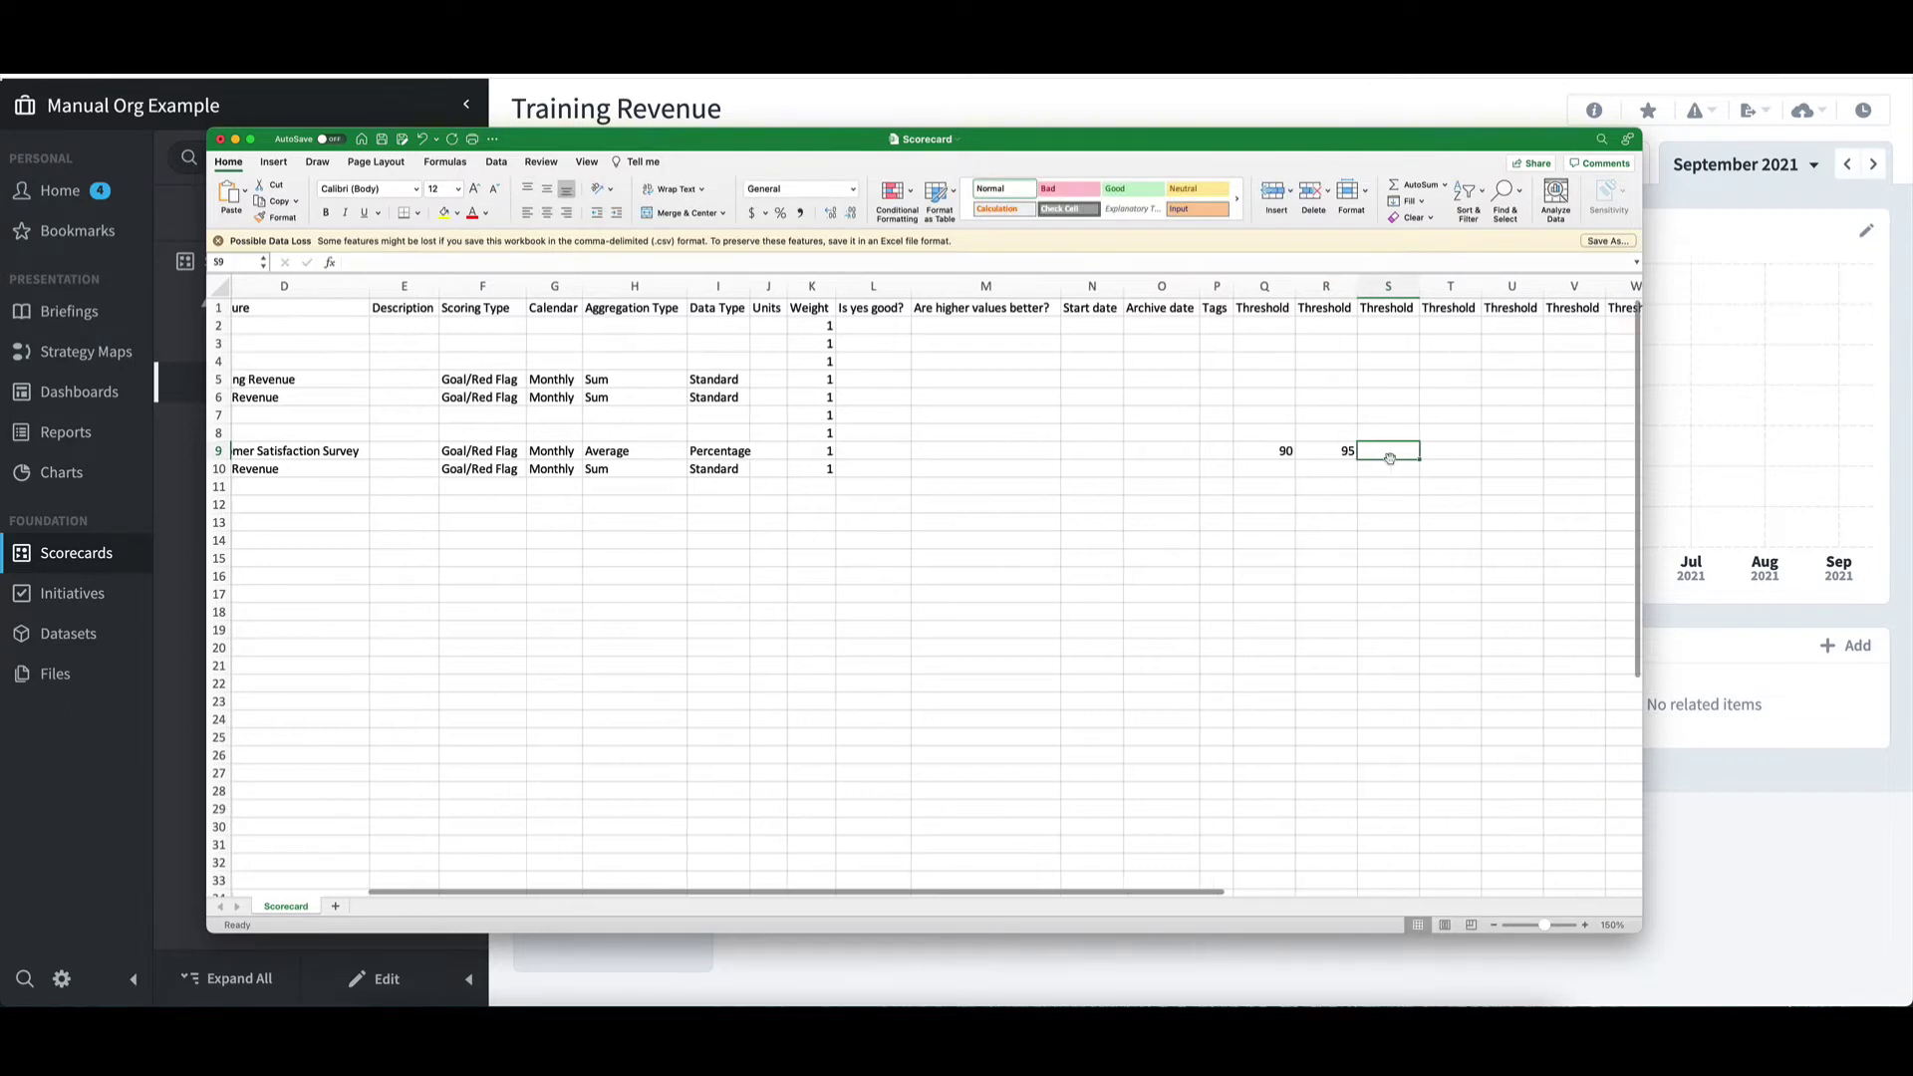
scroll(1390, 458, "right", 4)
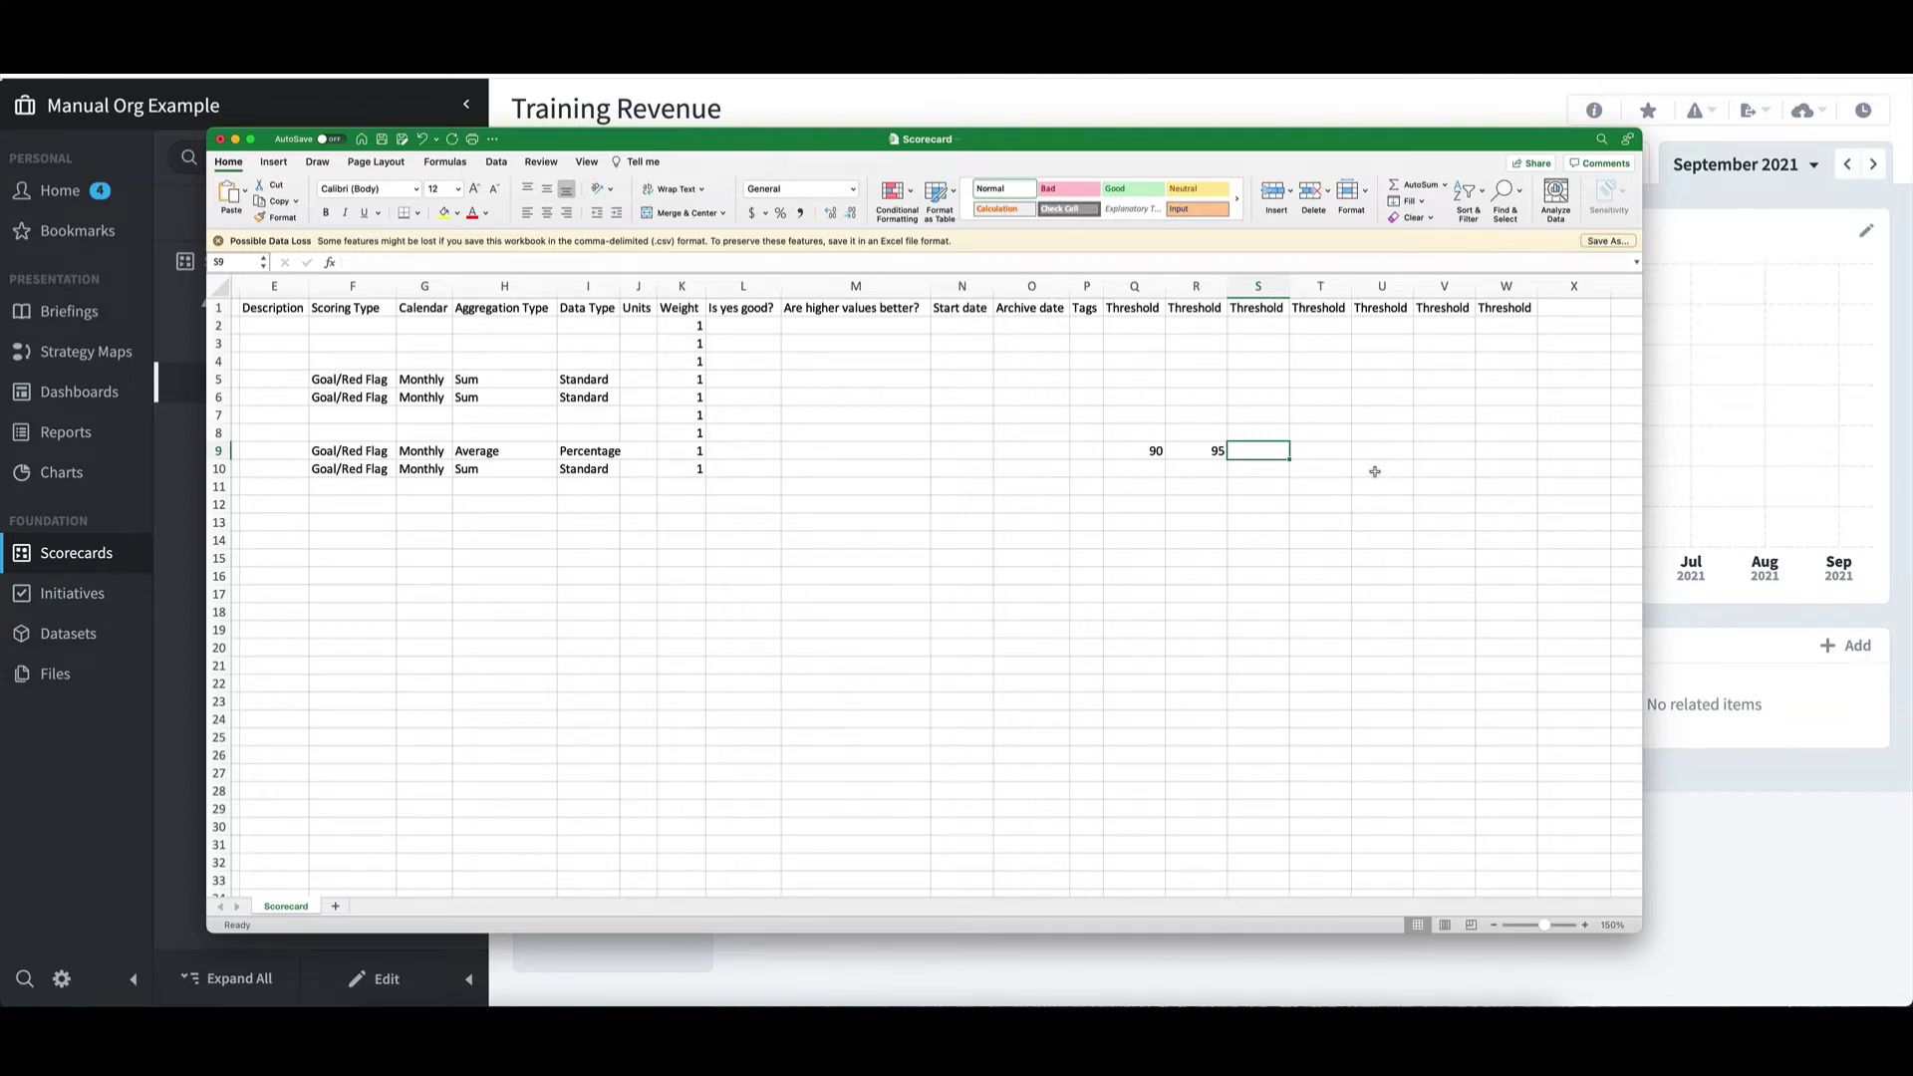
- Rename the measure in cell D10 as 3 Color Stabilize
scroll(1375, 469, "left", 6)
scroll(1375, 470, "left", 5)
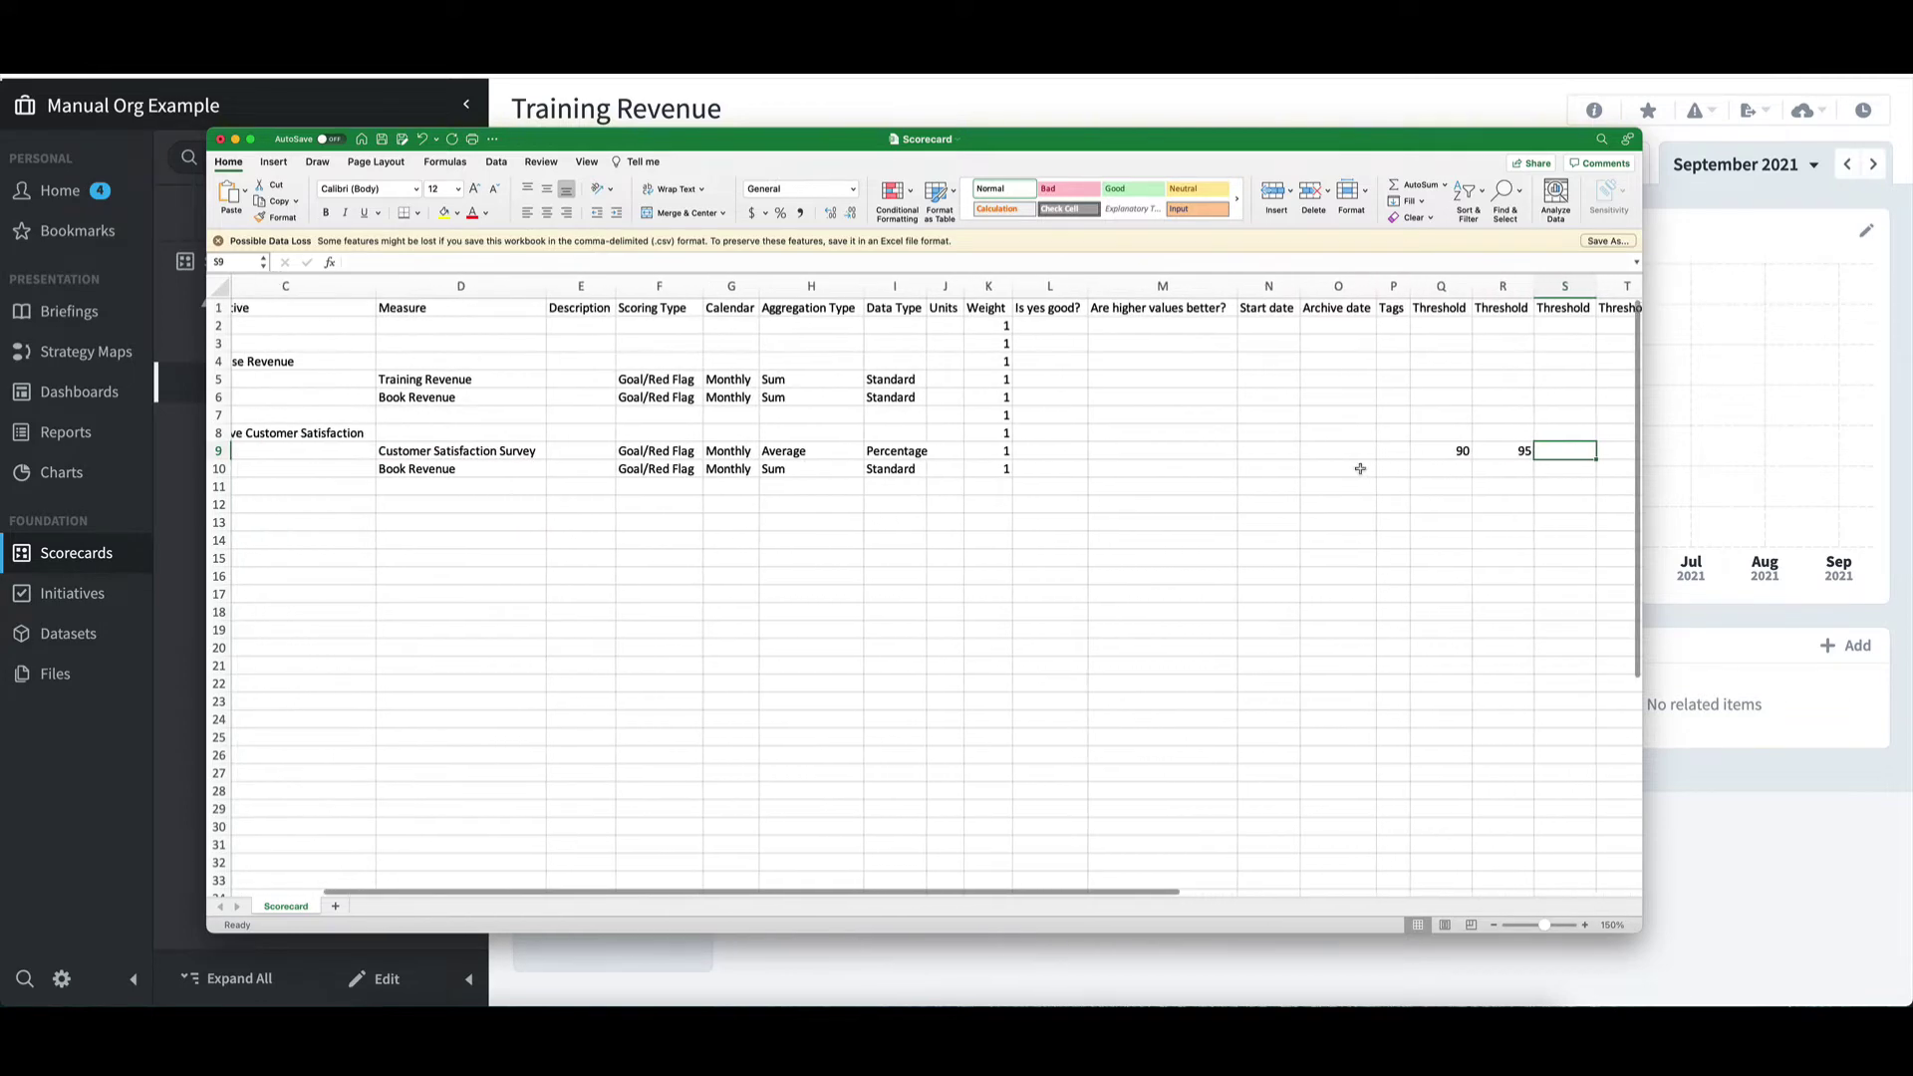
left_click(426, 470)
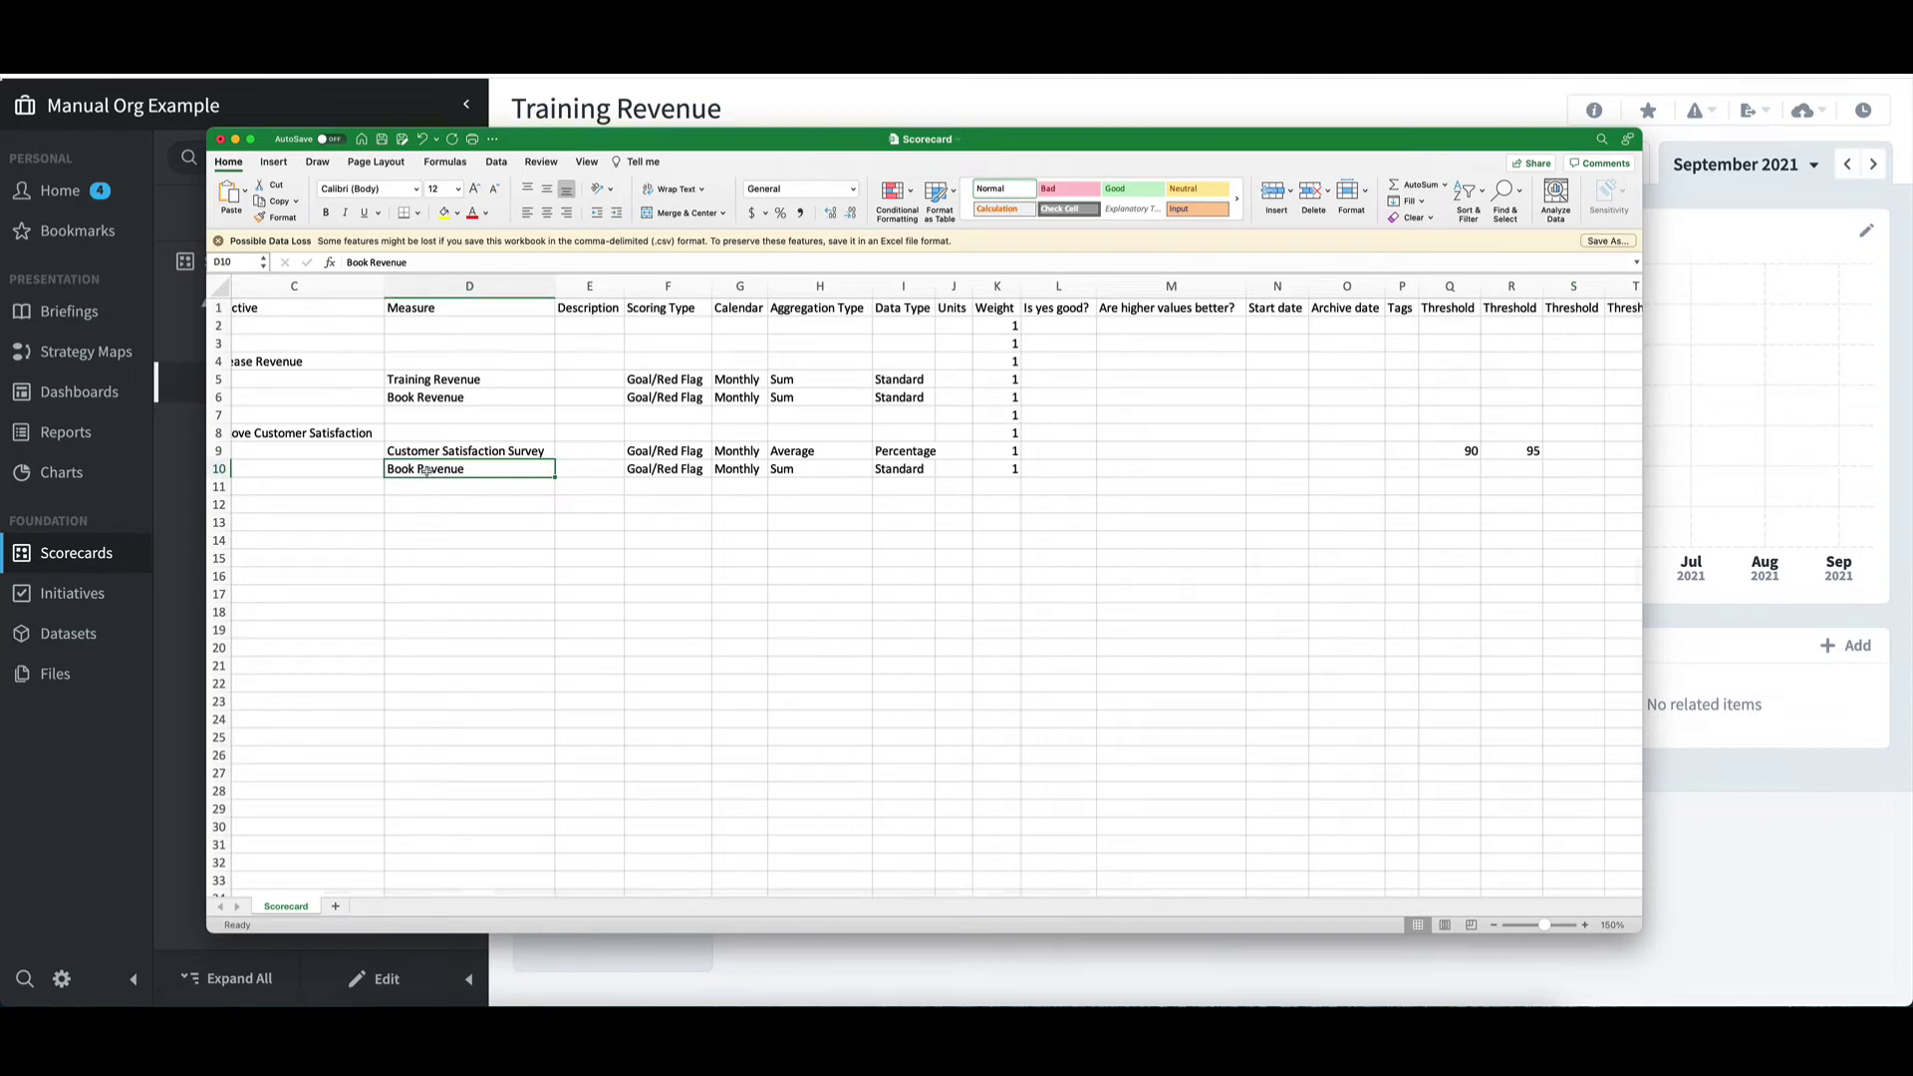
type("3 Color Stabilize")
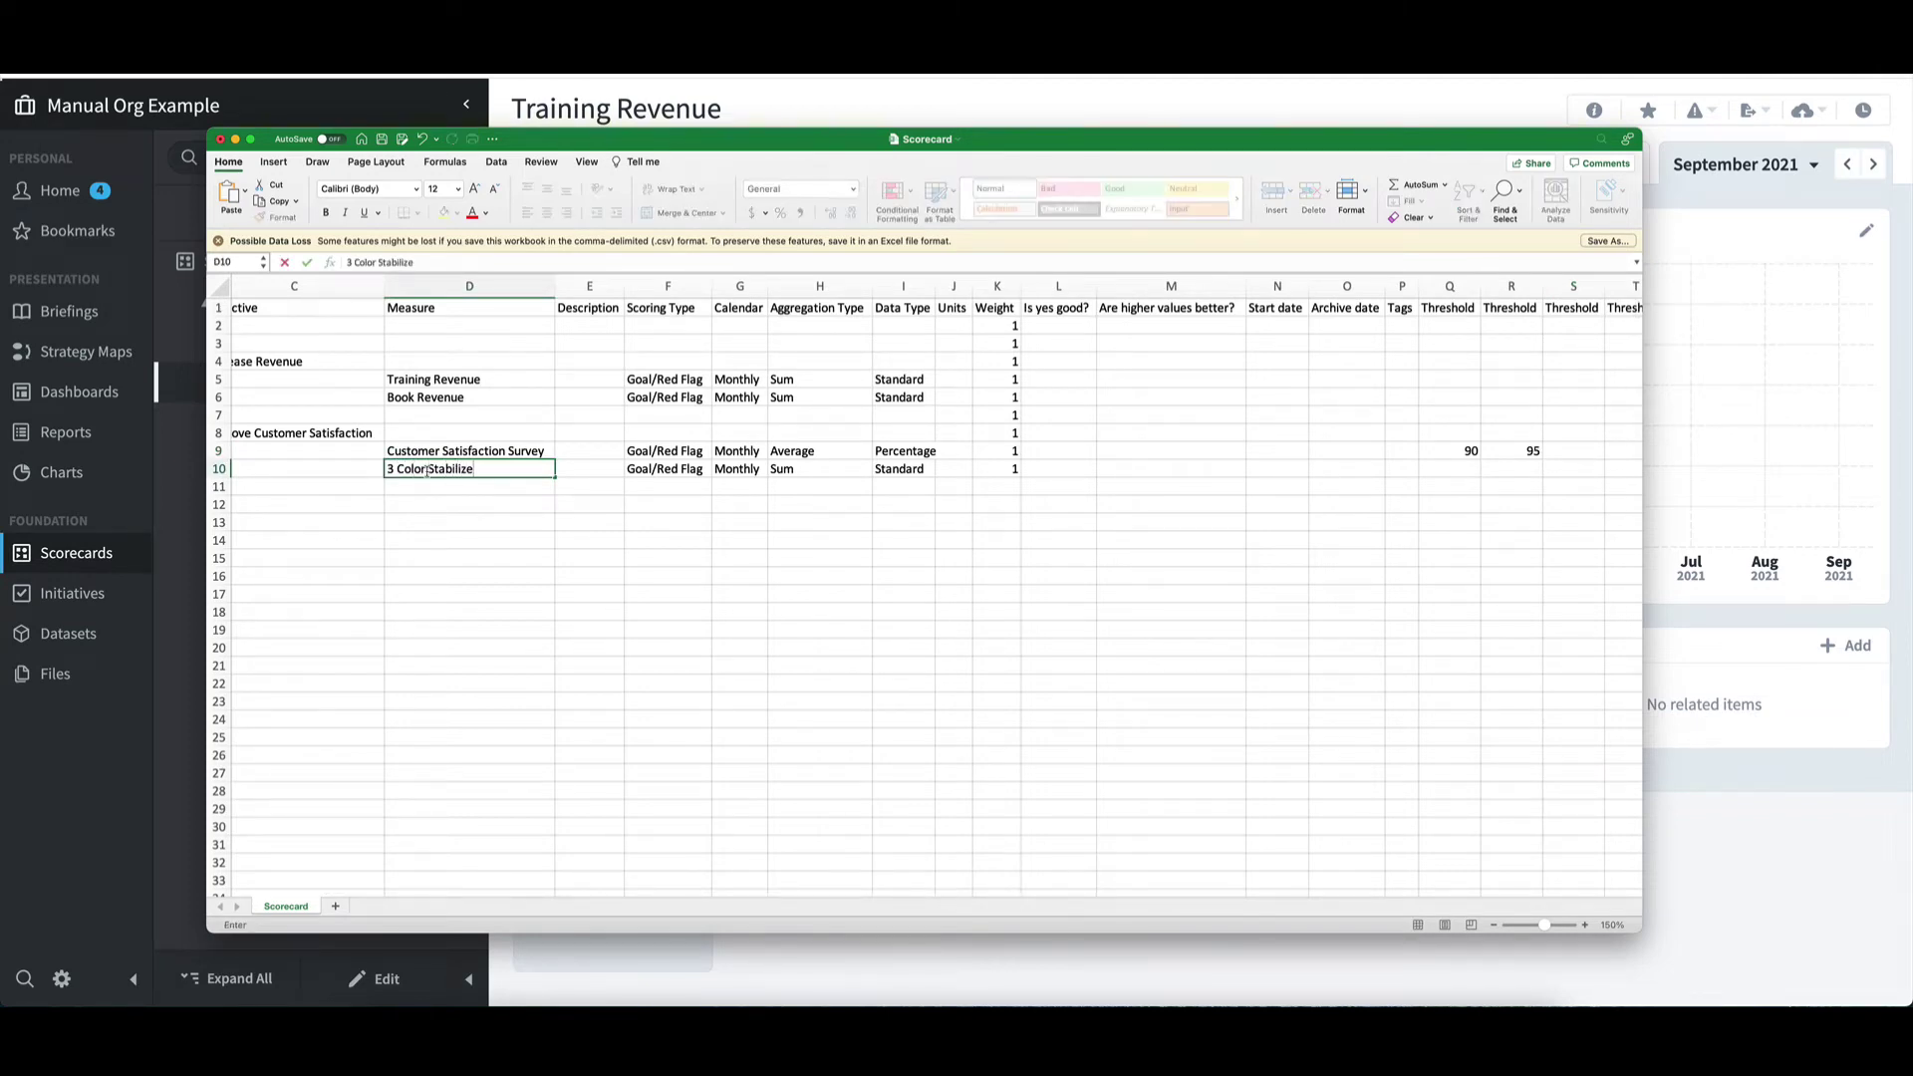
left_click(596, 468)
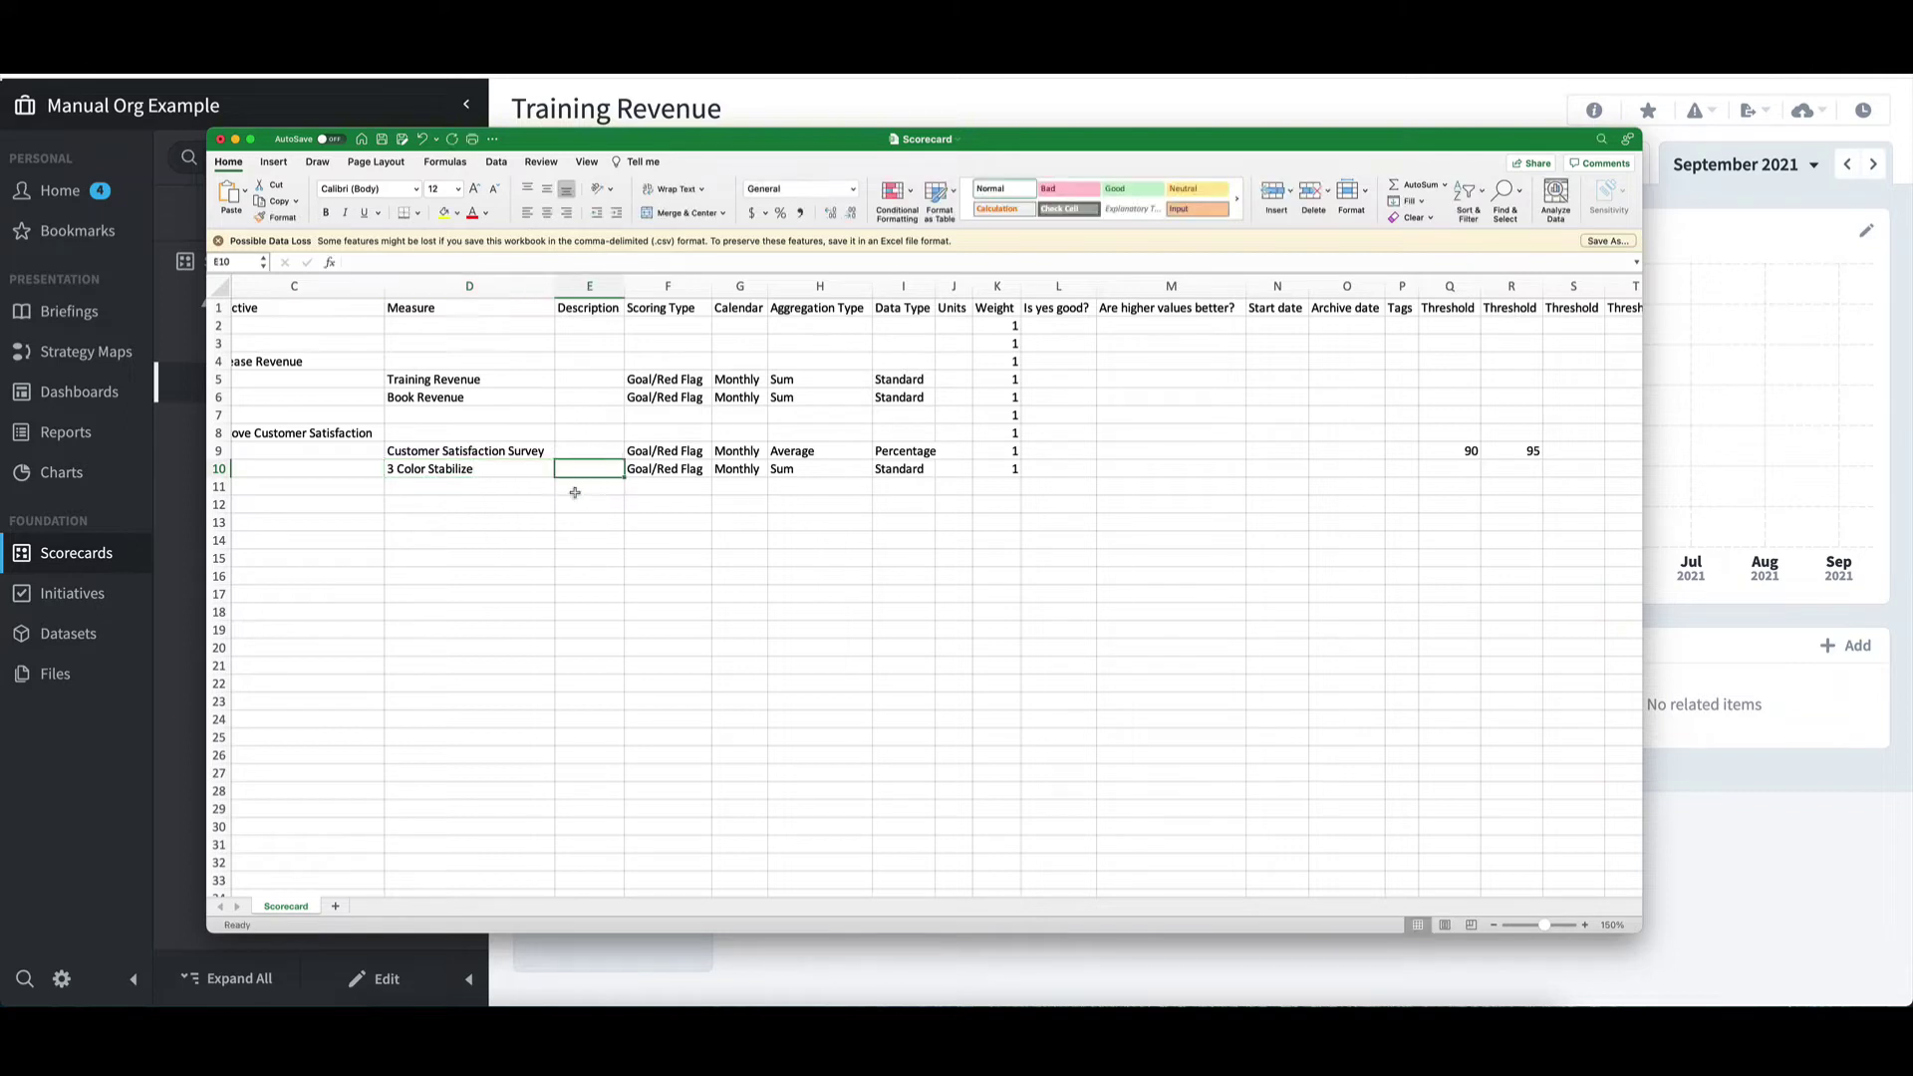
- Copy the 3 Color Stabilize name into the same row's scoring type and autofit the Scoring Type column
left_click(503, 470)
right_click(503, 470)
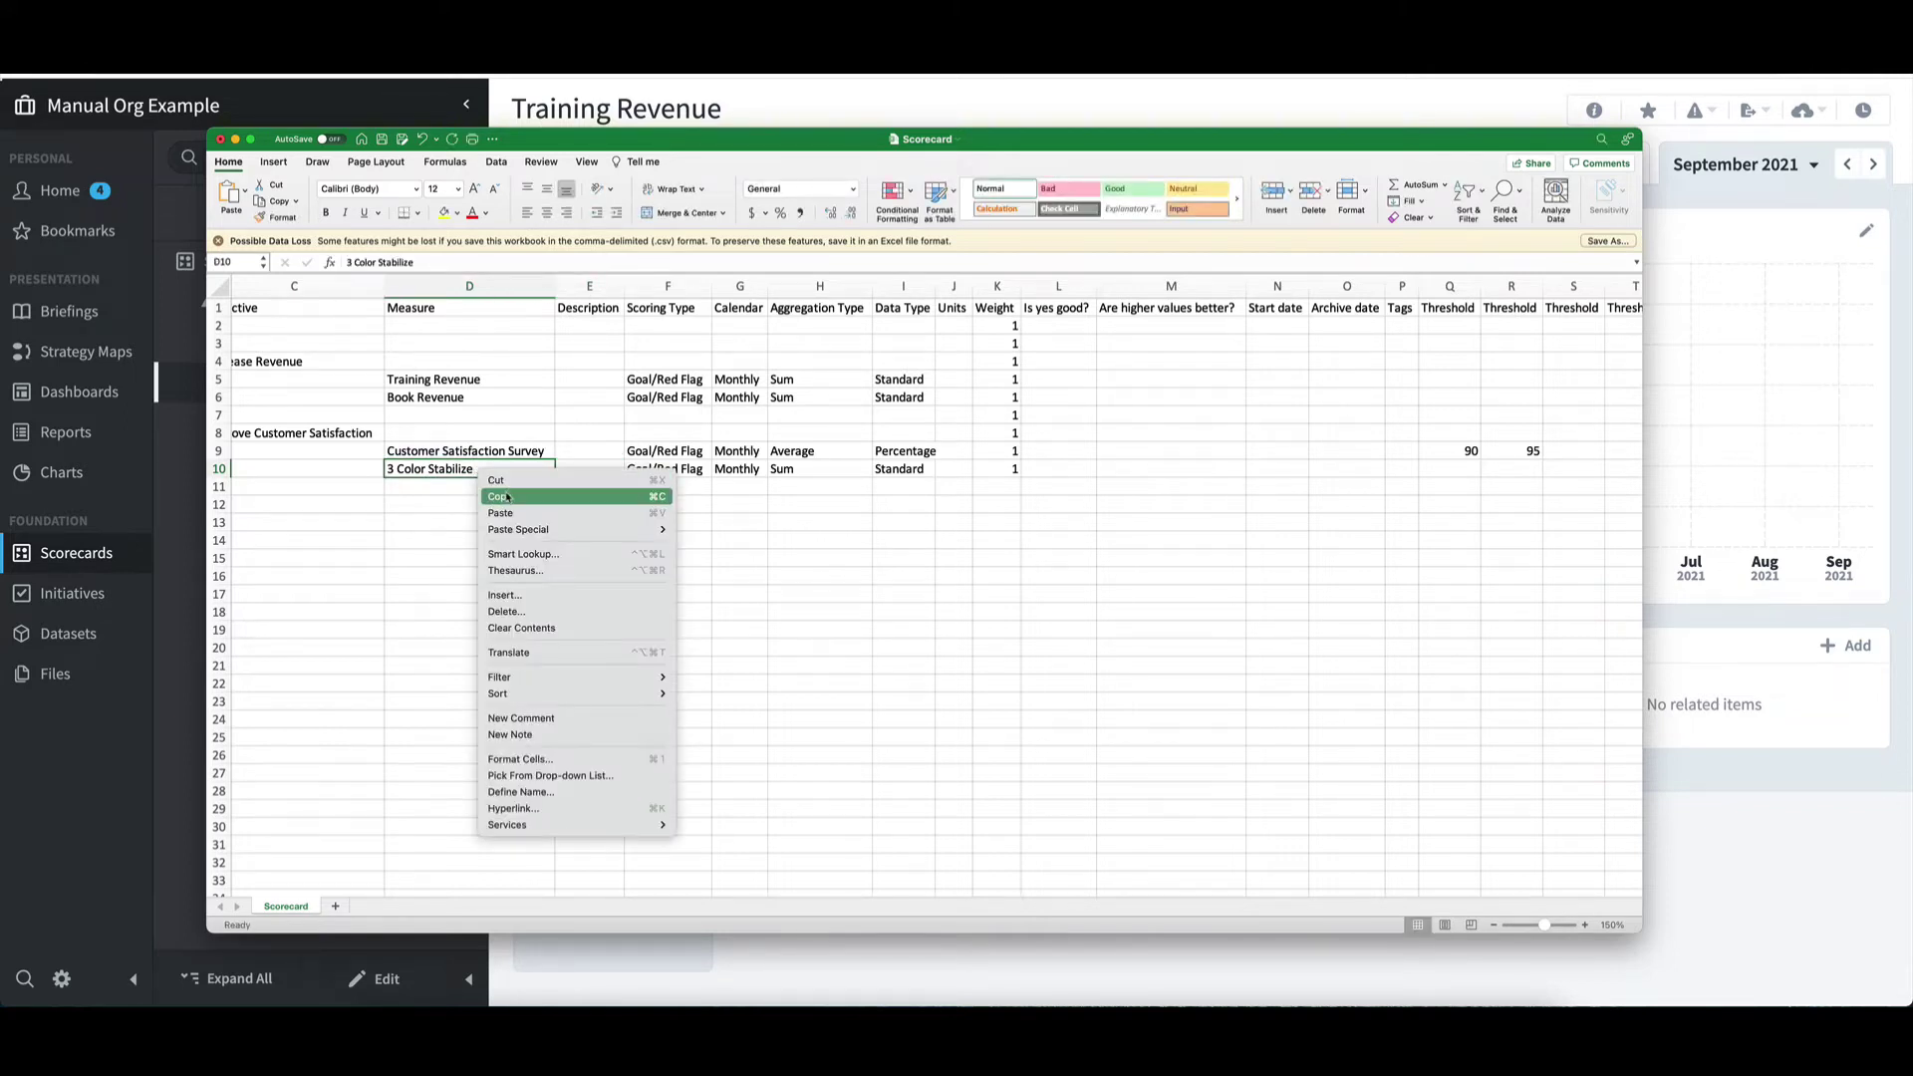
left_click(510, 504)
right_click(666, 466)
left_click(715, 509)
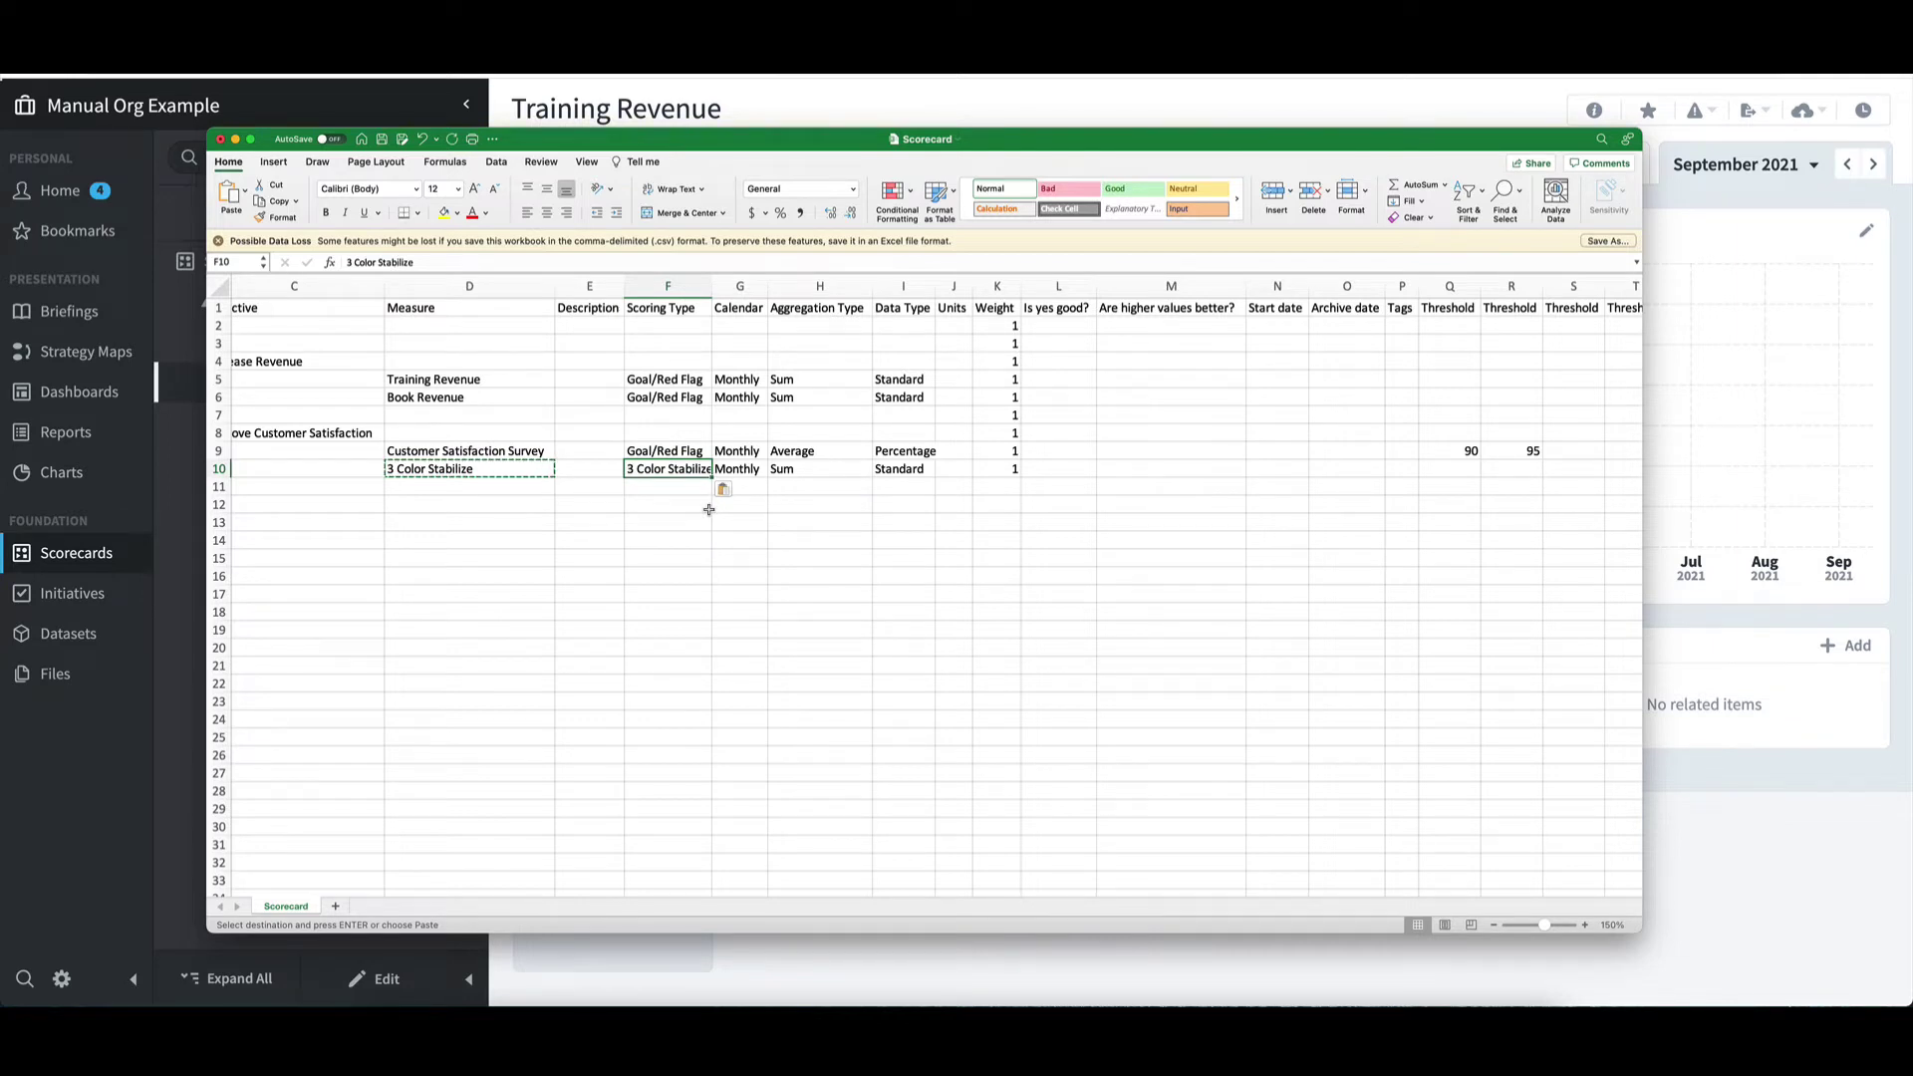
left_click(709, 509)
double_click(712, 288)
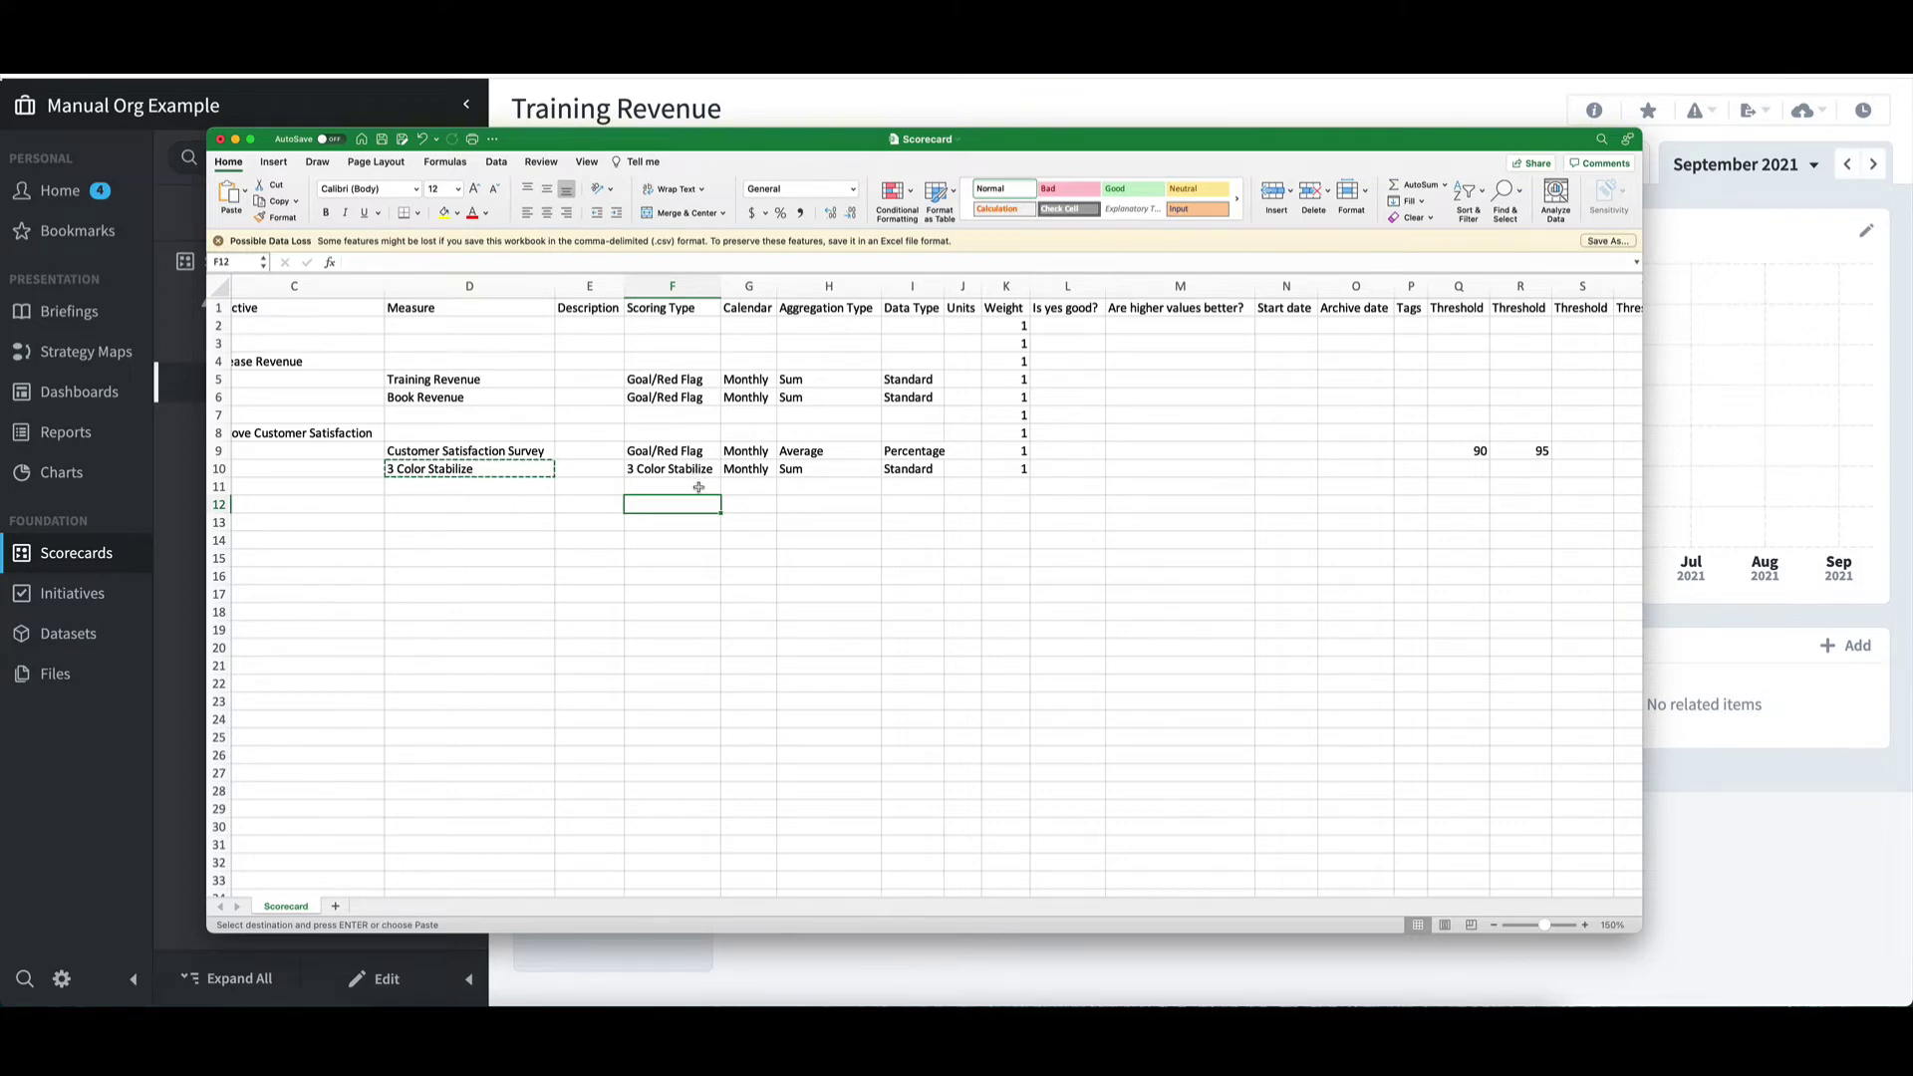
- Enter the values 1 through 7 across the seven threshold columns of the 3 Color Stabilize row and save the file
scroll(880, 487, "right", 5)
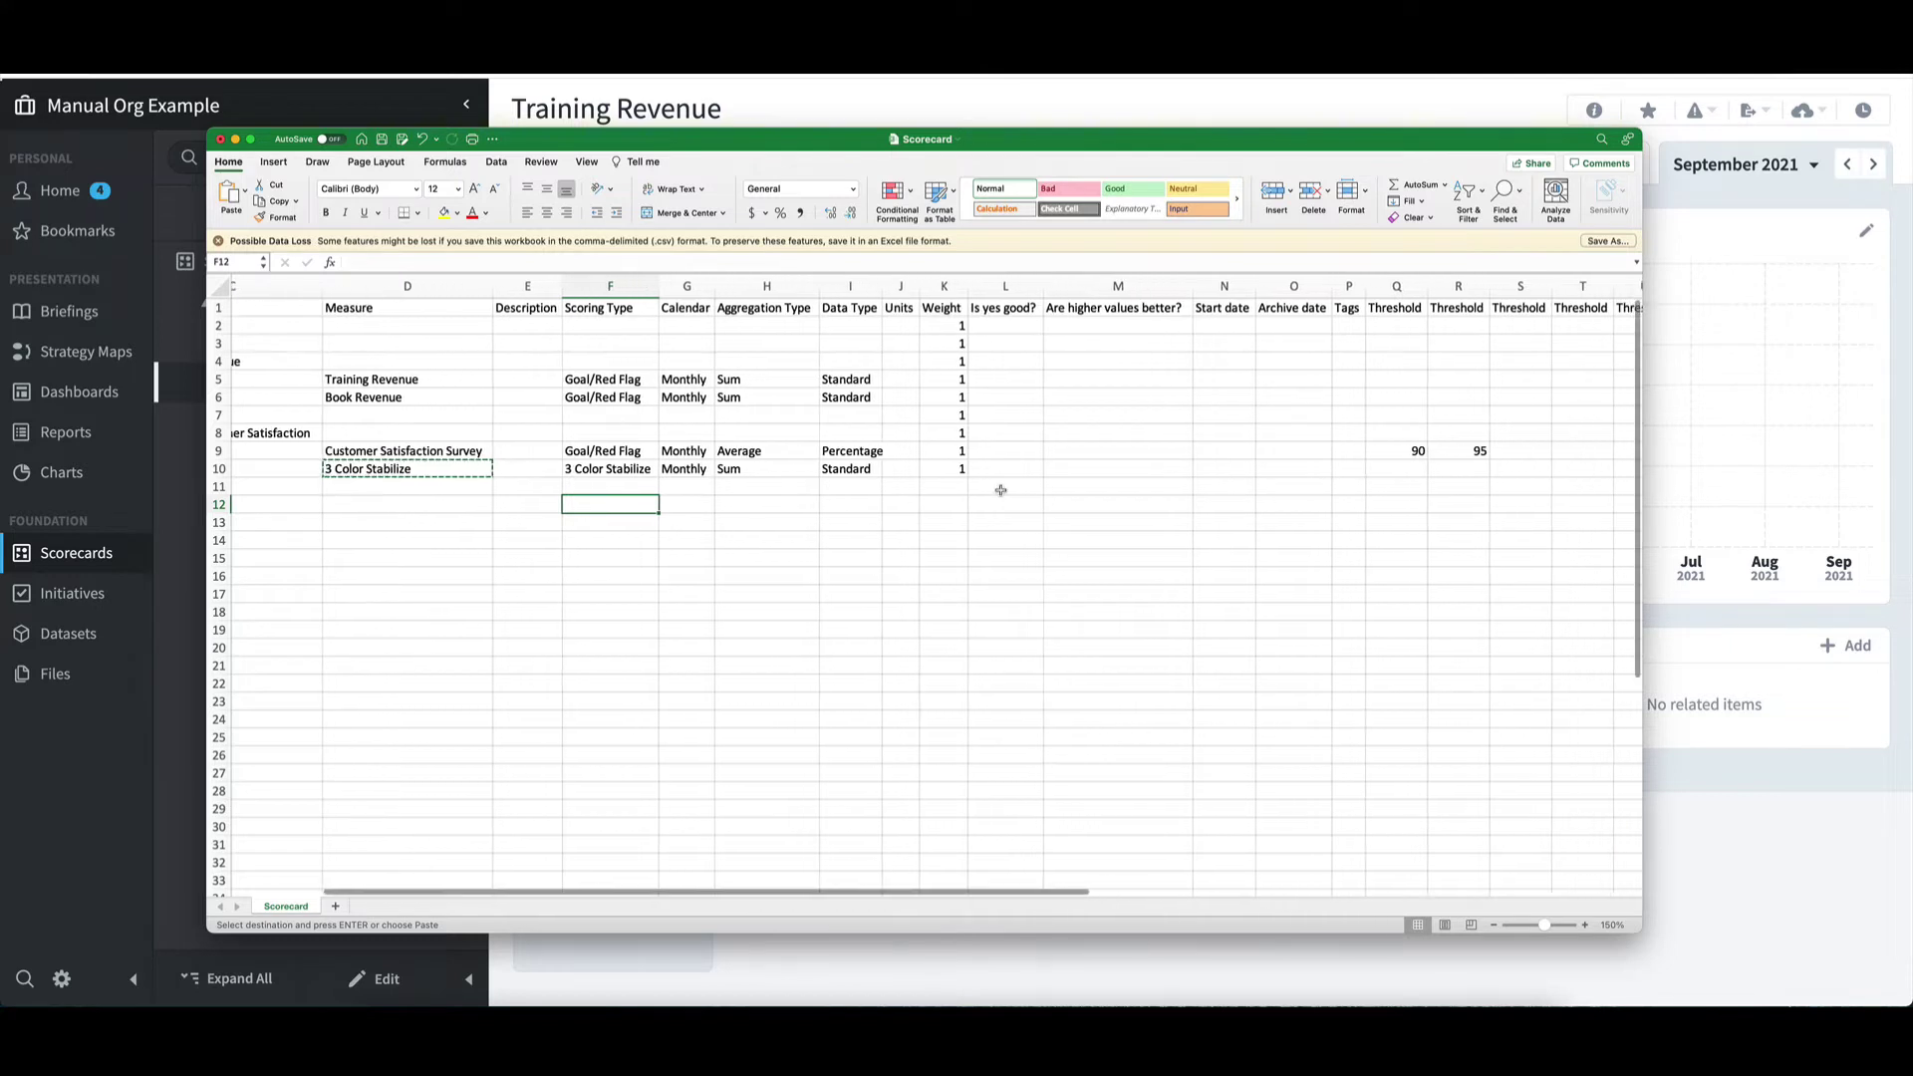
left_click(1283, 474)
type("10")
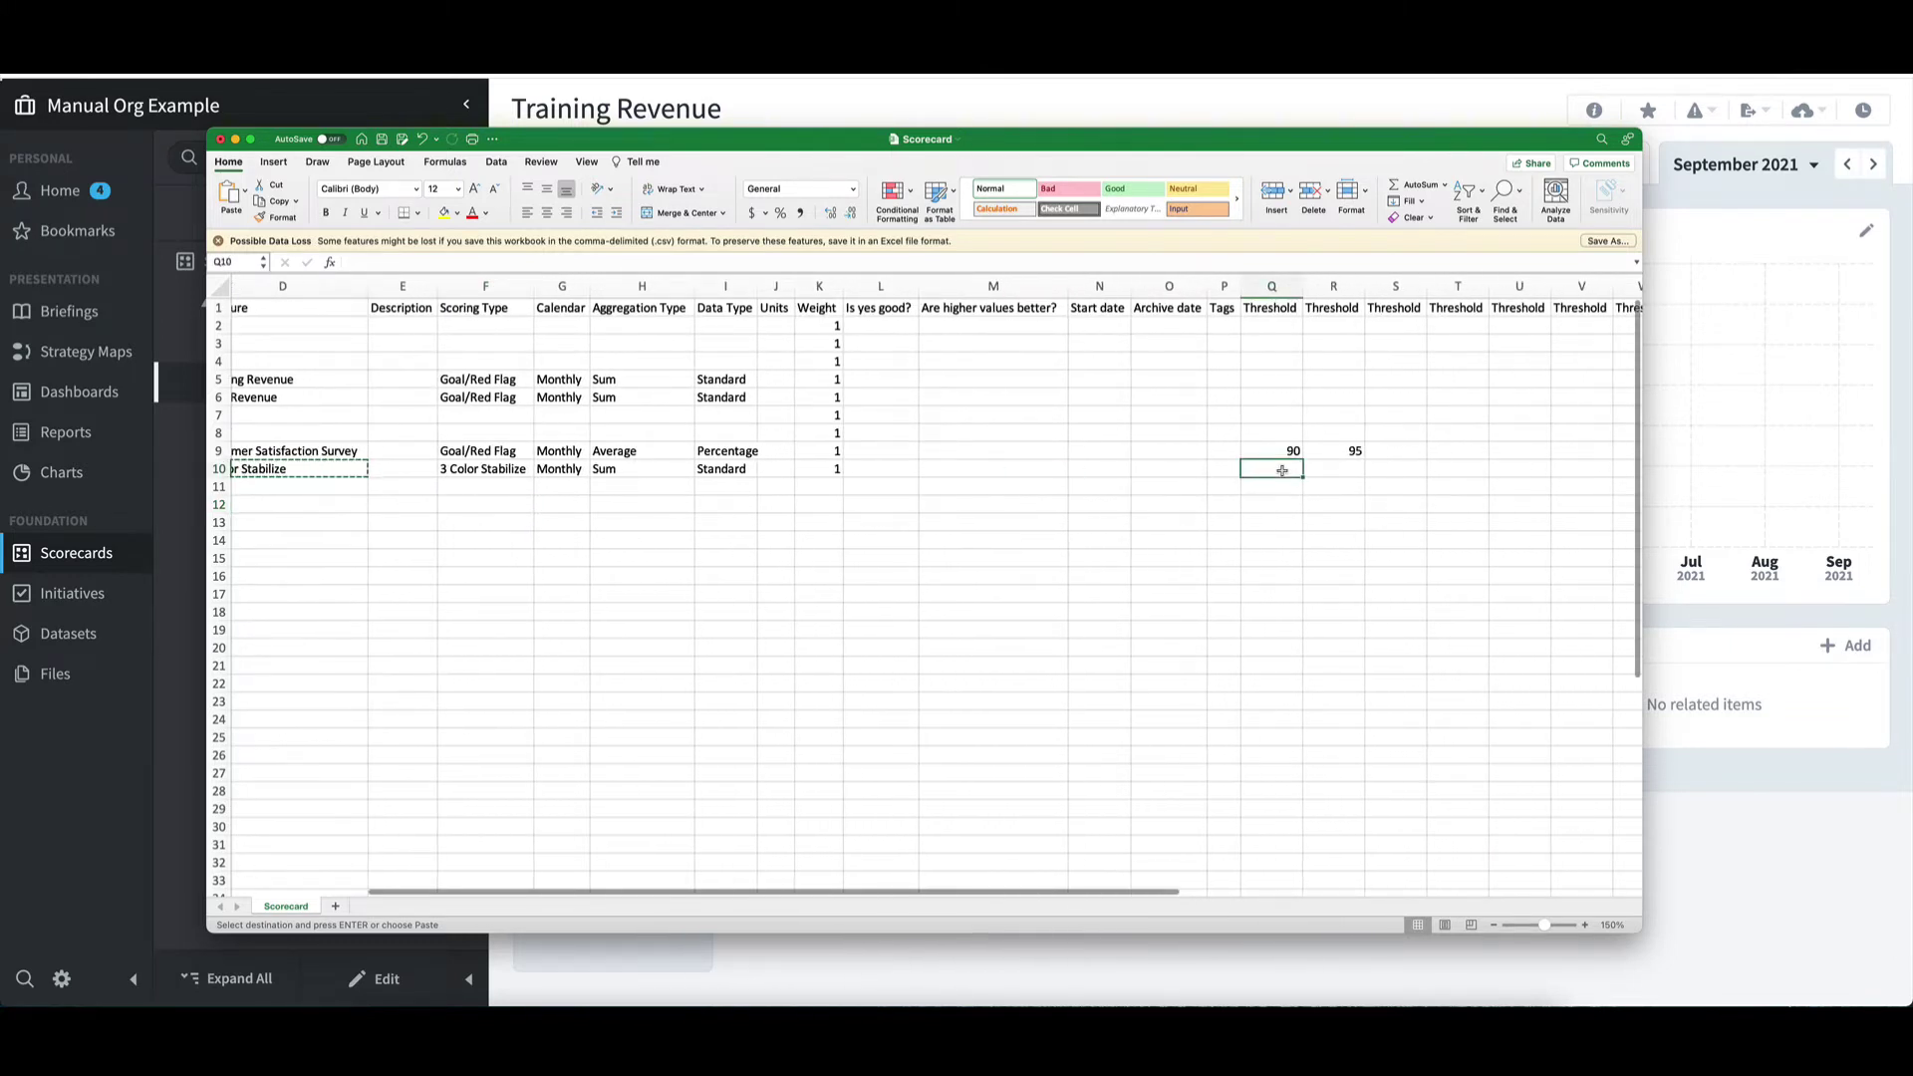
key("Tab")
type("2")
key("Tab")
type("3")
key("Tab")
type("4")
key("Tab")
type("5")
key("Tab")
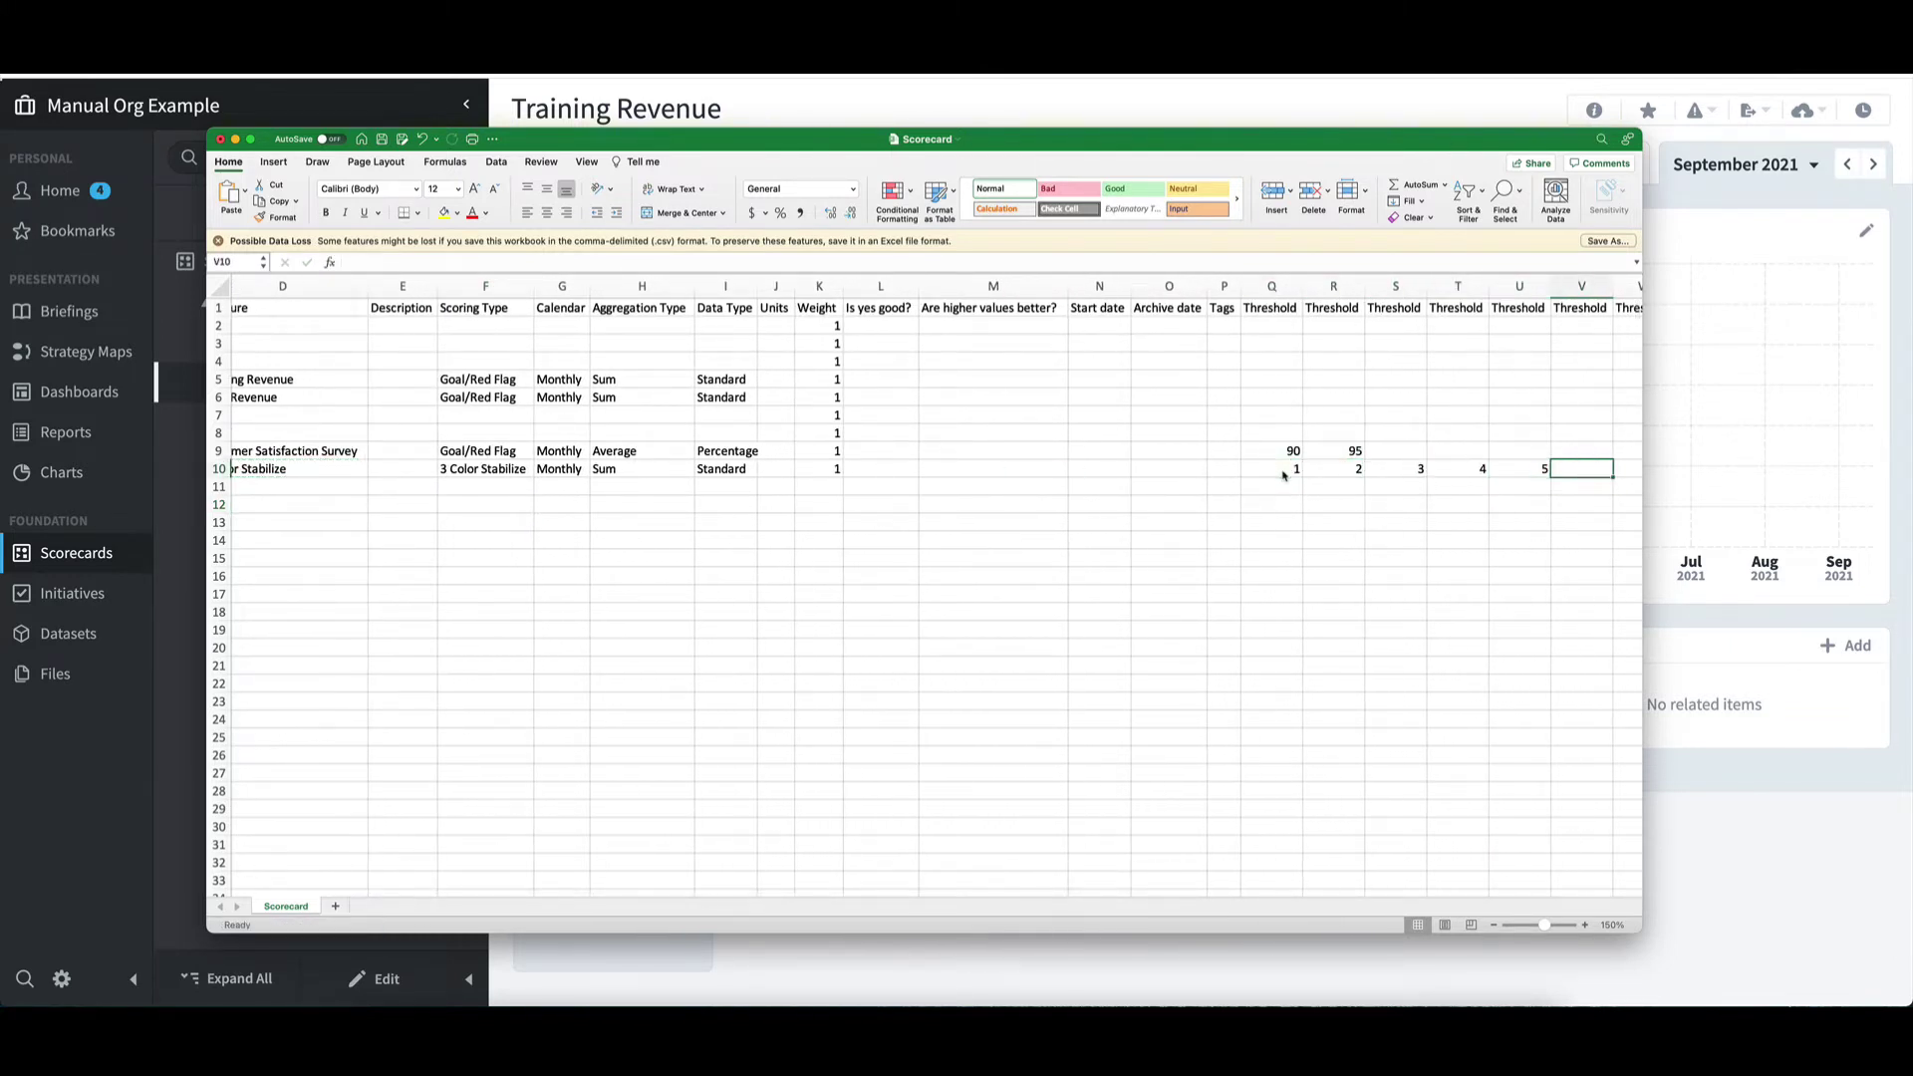
type("6")
key("Tab")
type("7")
key("shift+Tab")
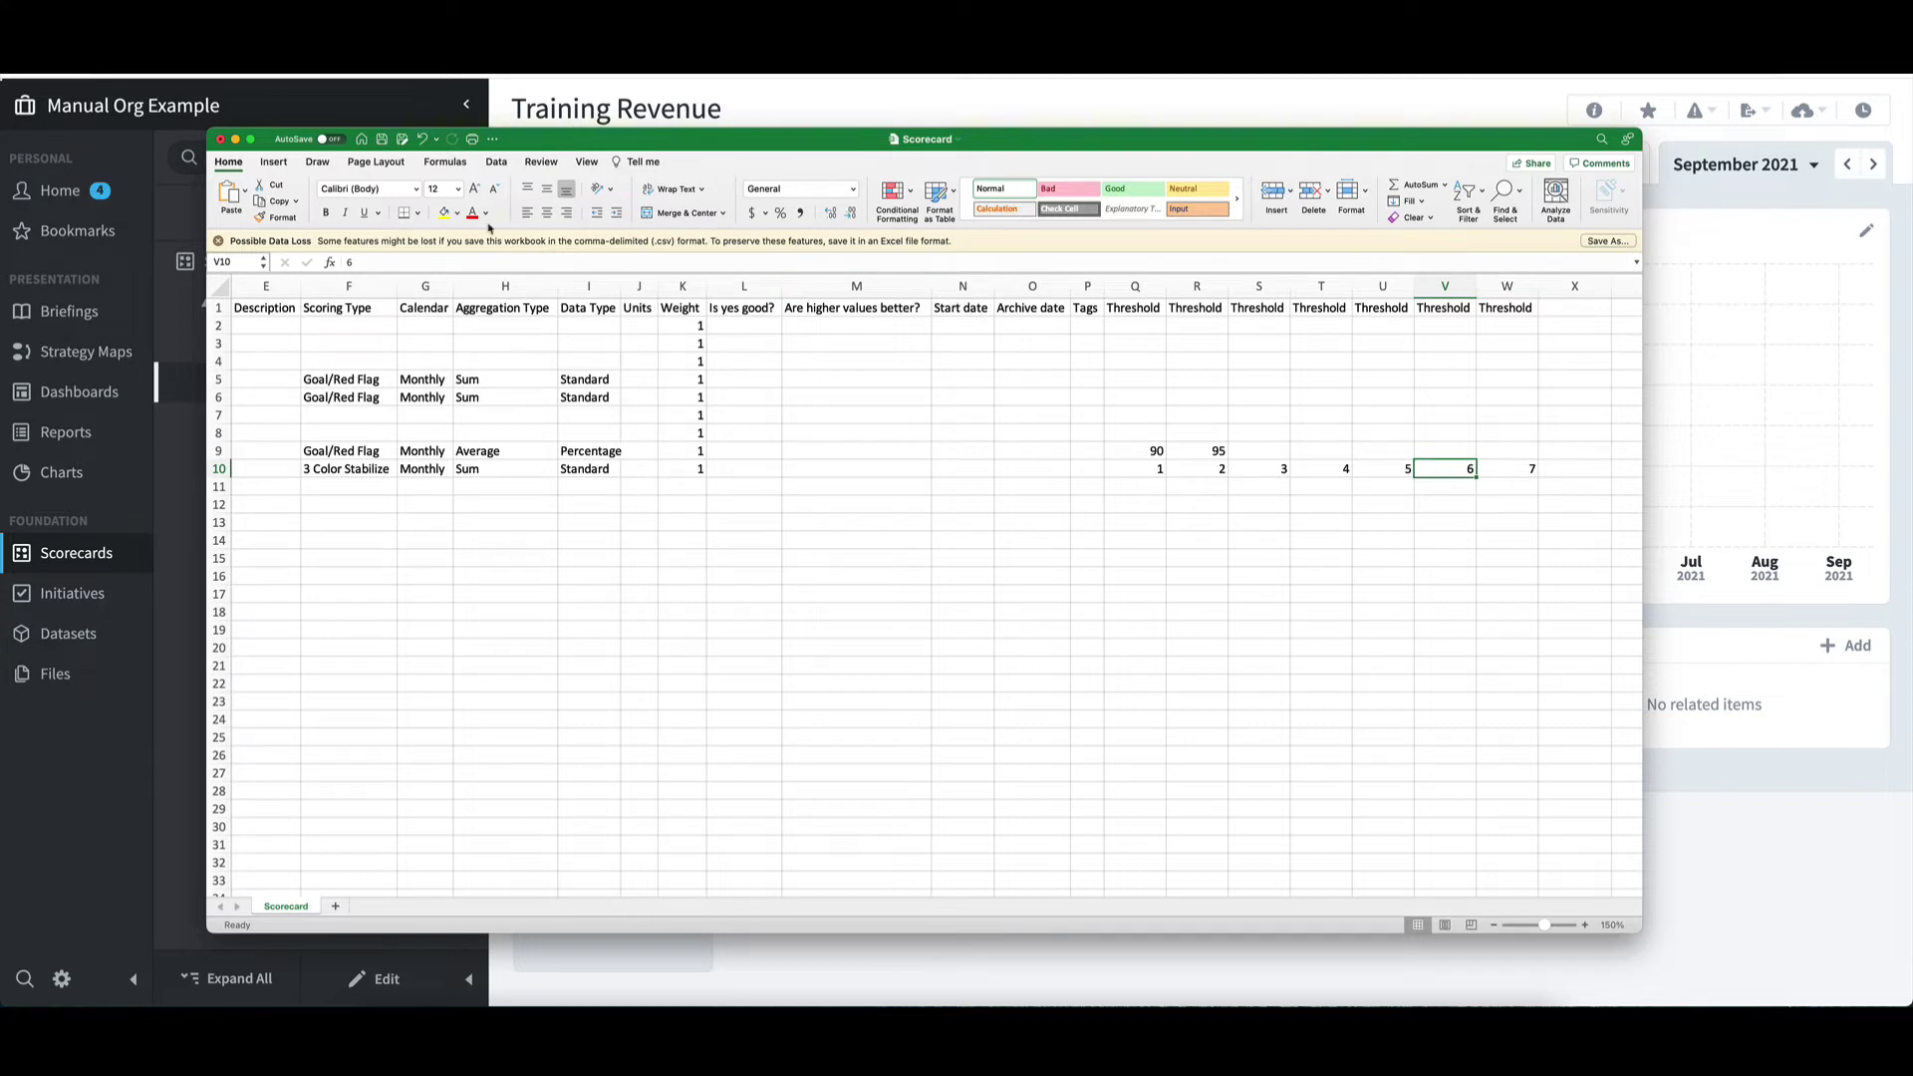
left_click(383, 139)
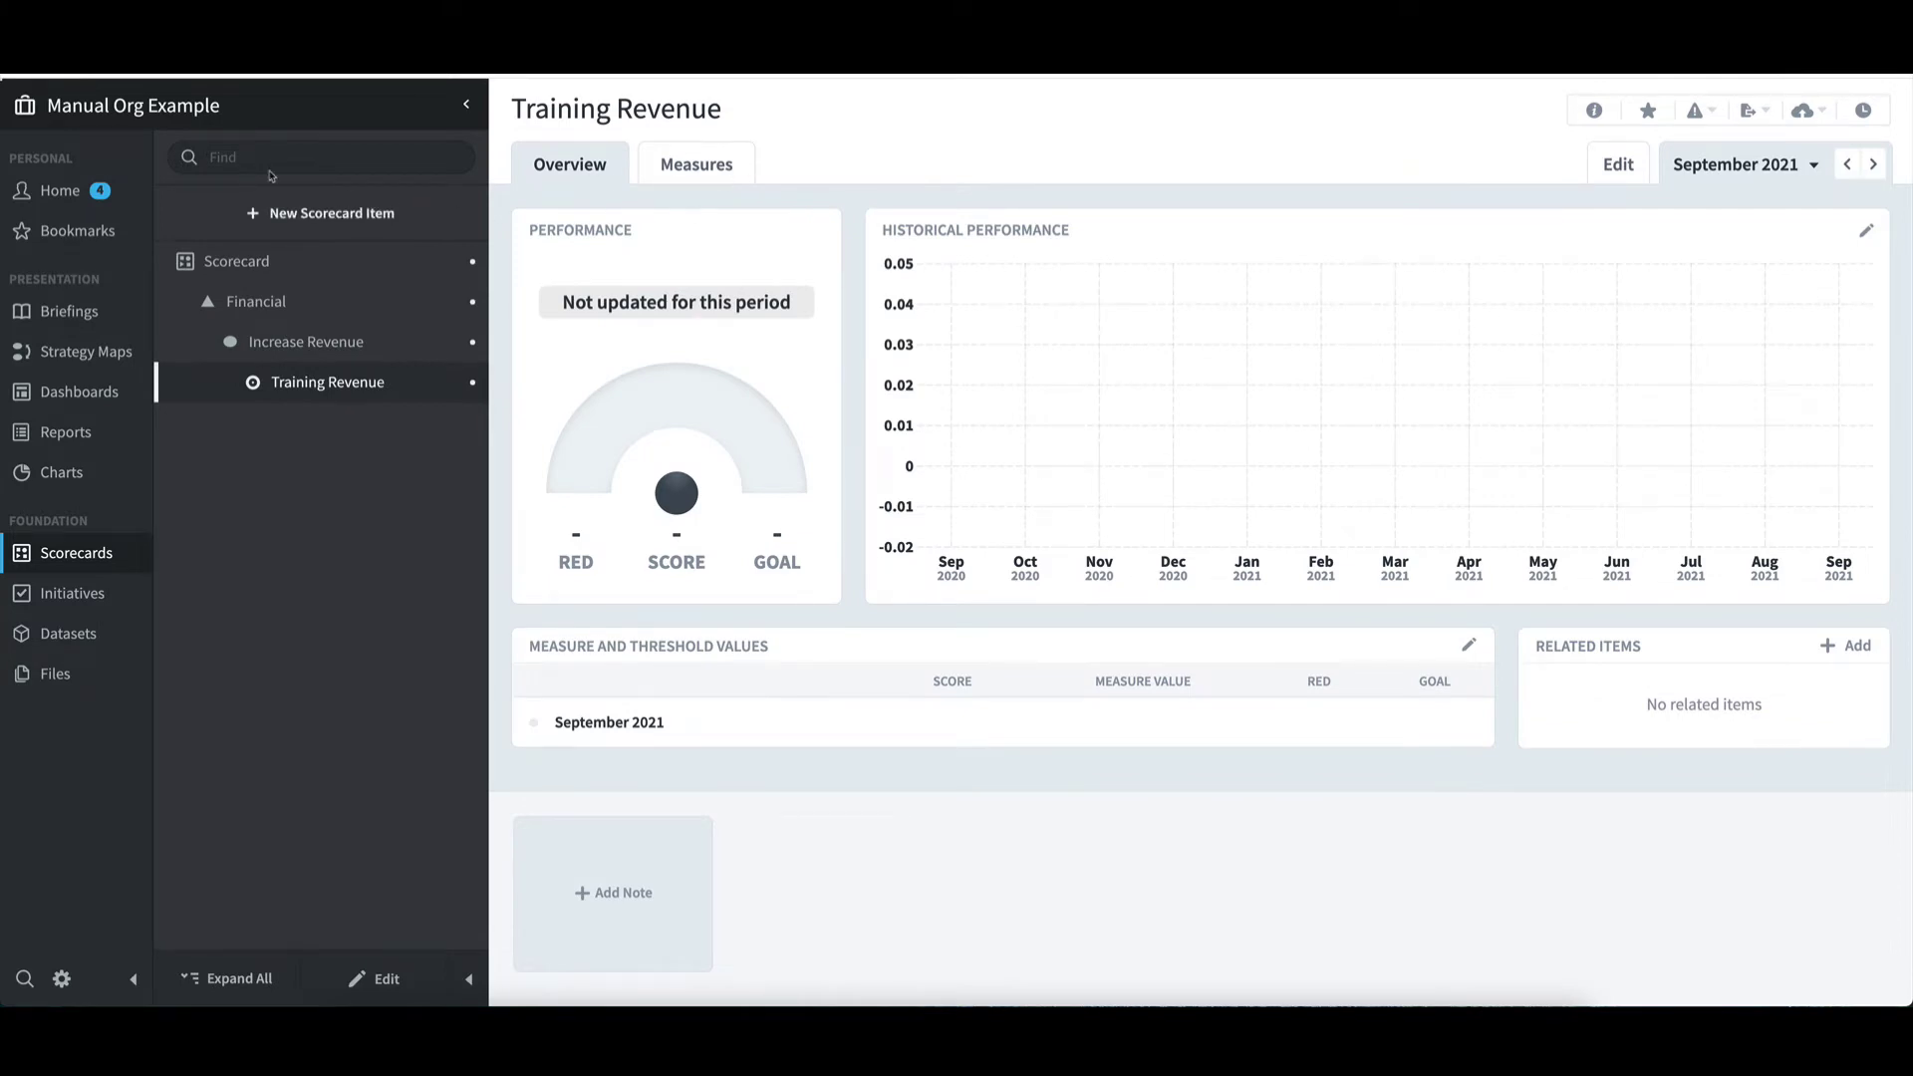
- In Spider Impact, select the Automated Org Example organization and load Scorecard.csv from Downloads into its scorecard items import
left_click(202, 110)
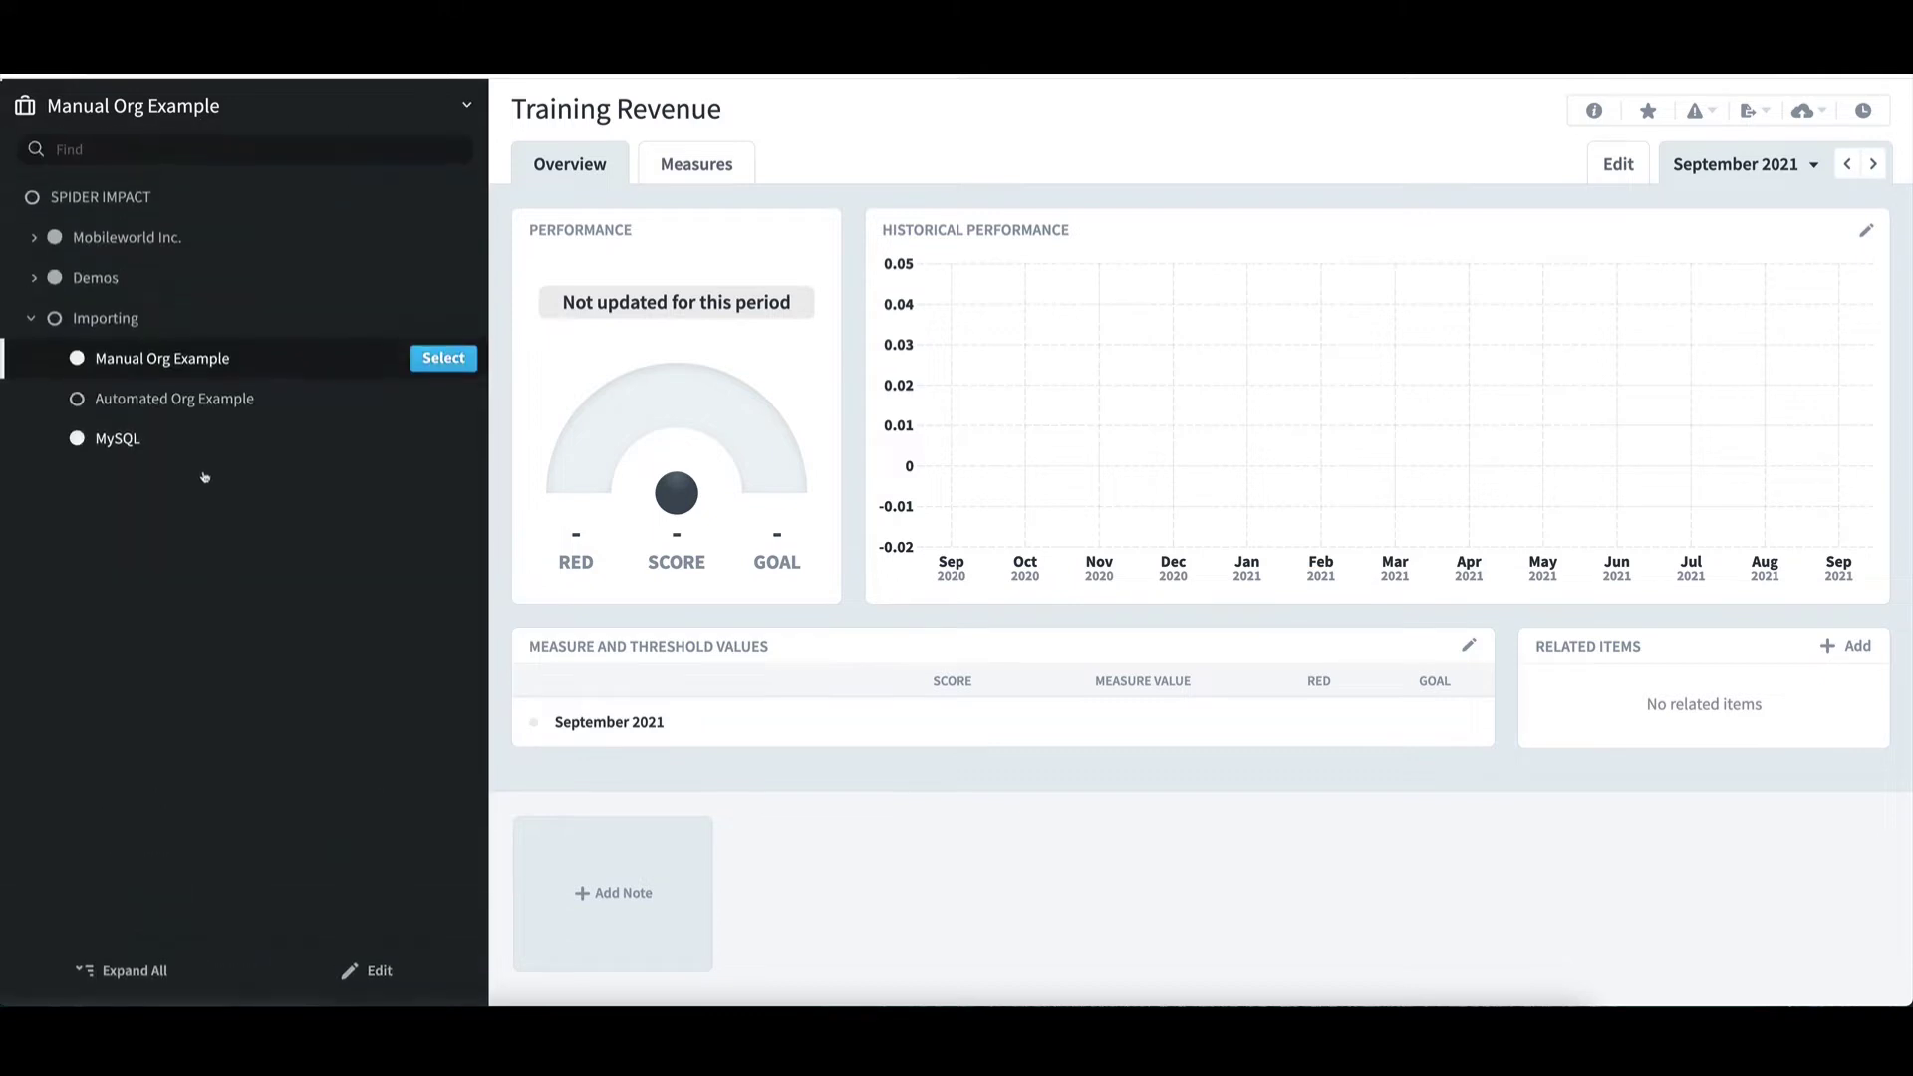
left_click(444, 407)
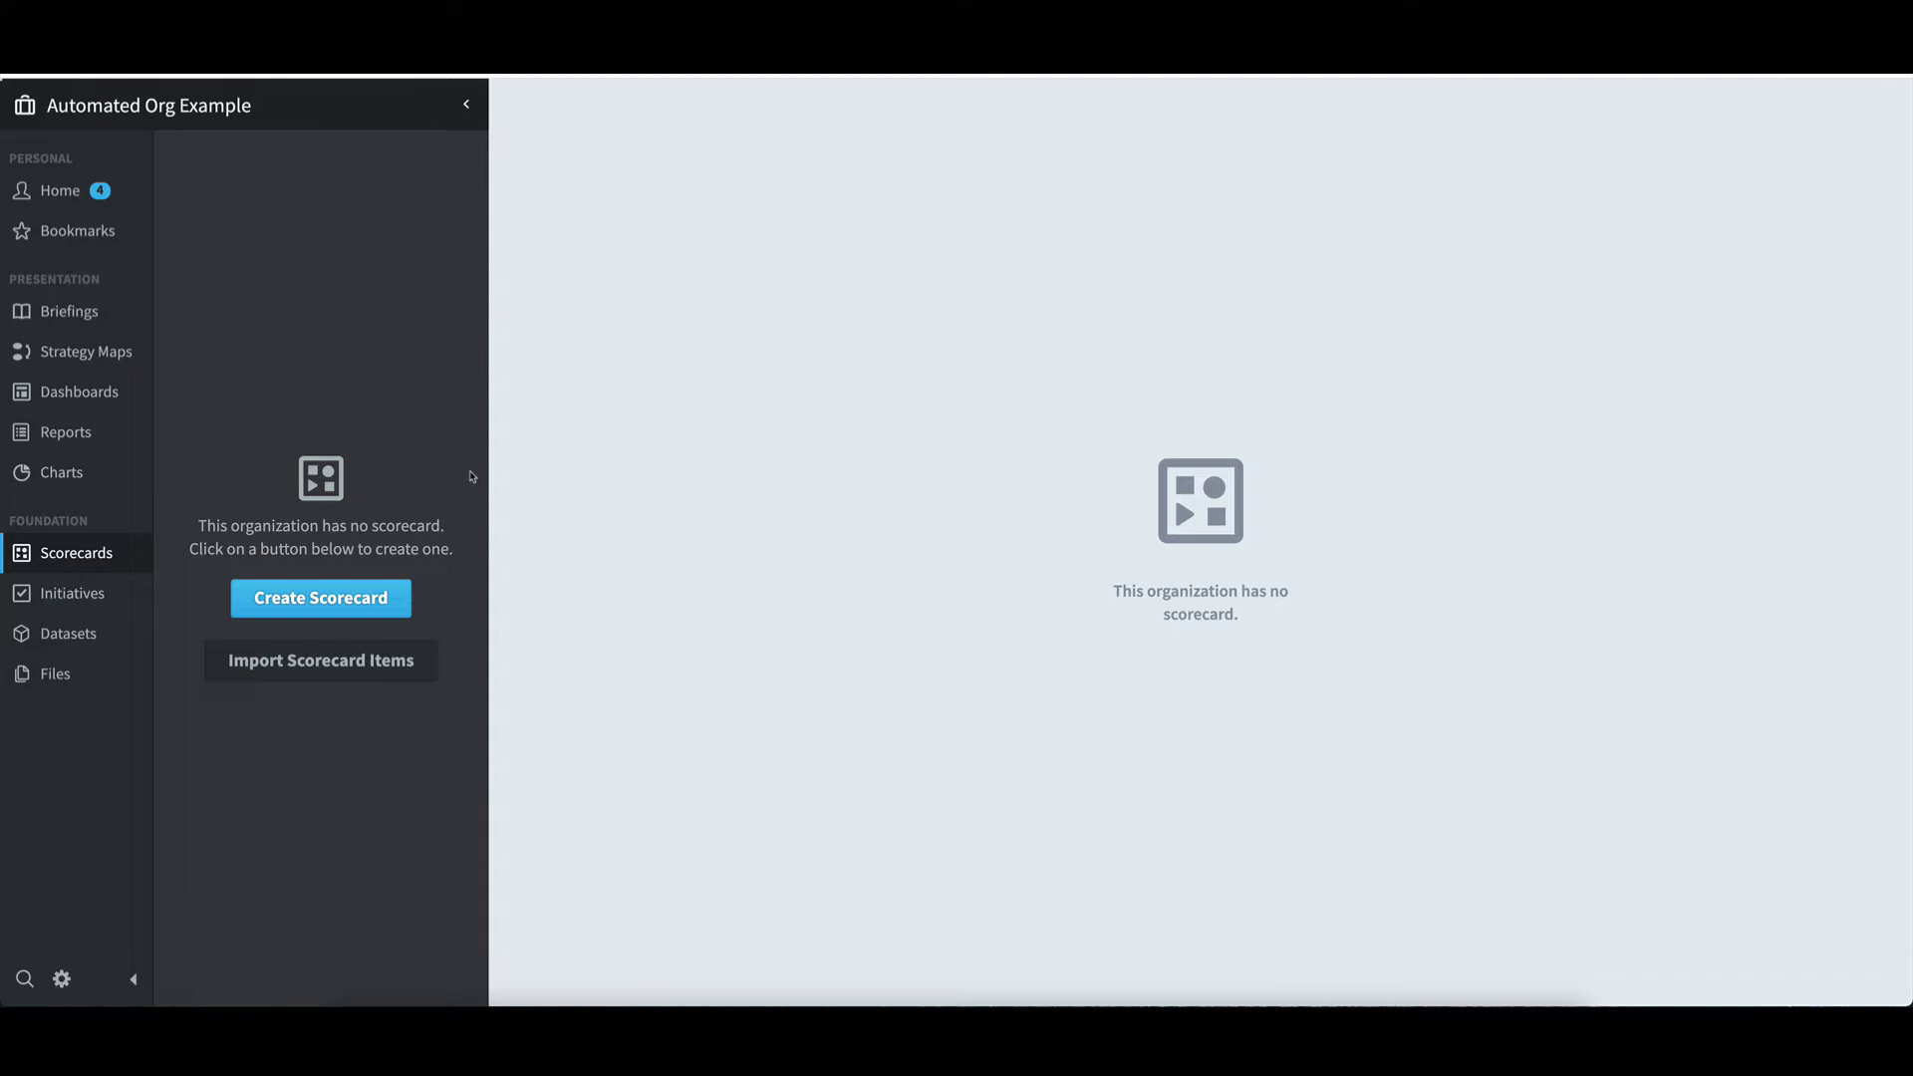
left_click(389, 665)
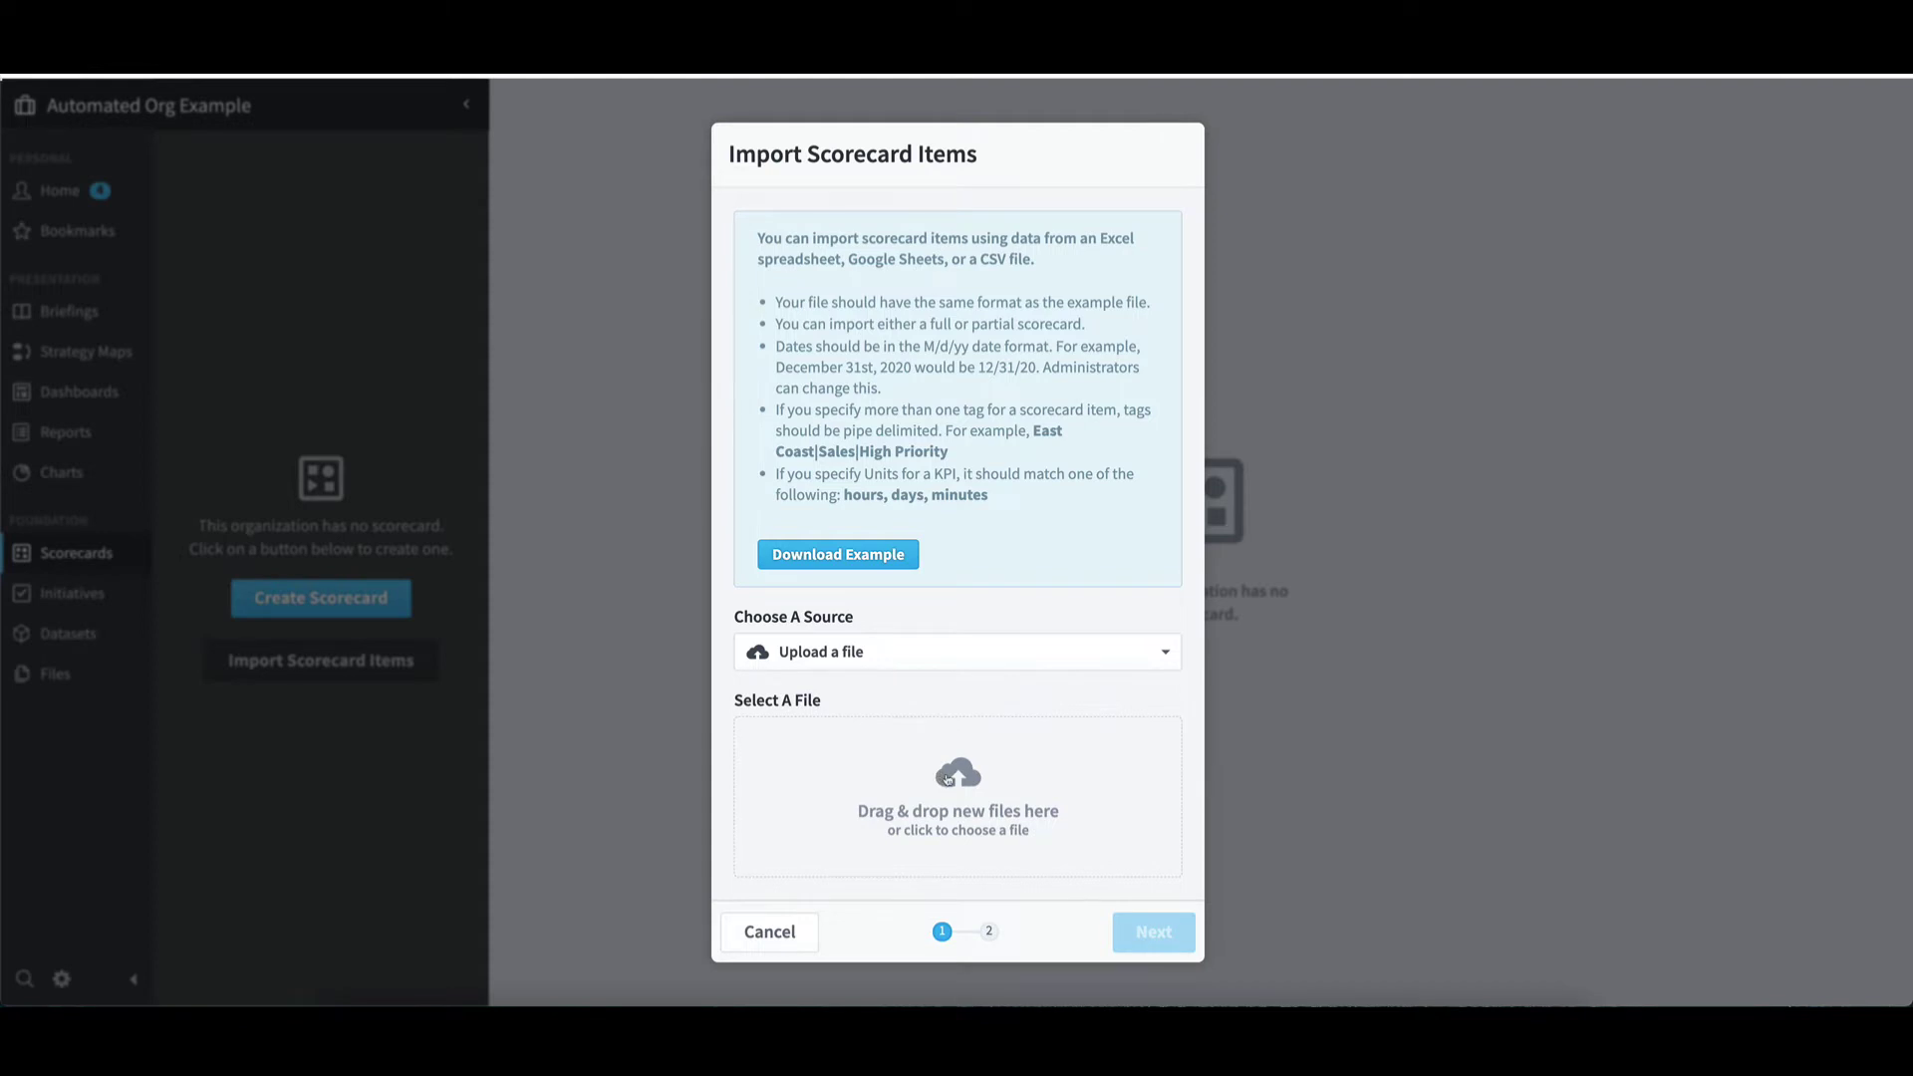
left_click(948, 778)
left_click(761, 407)
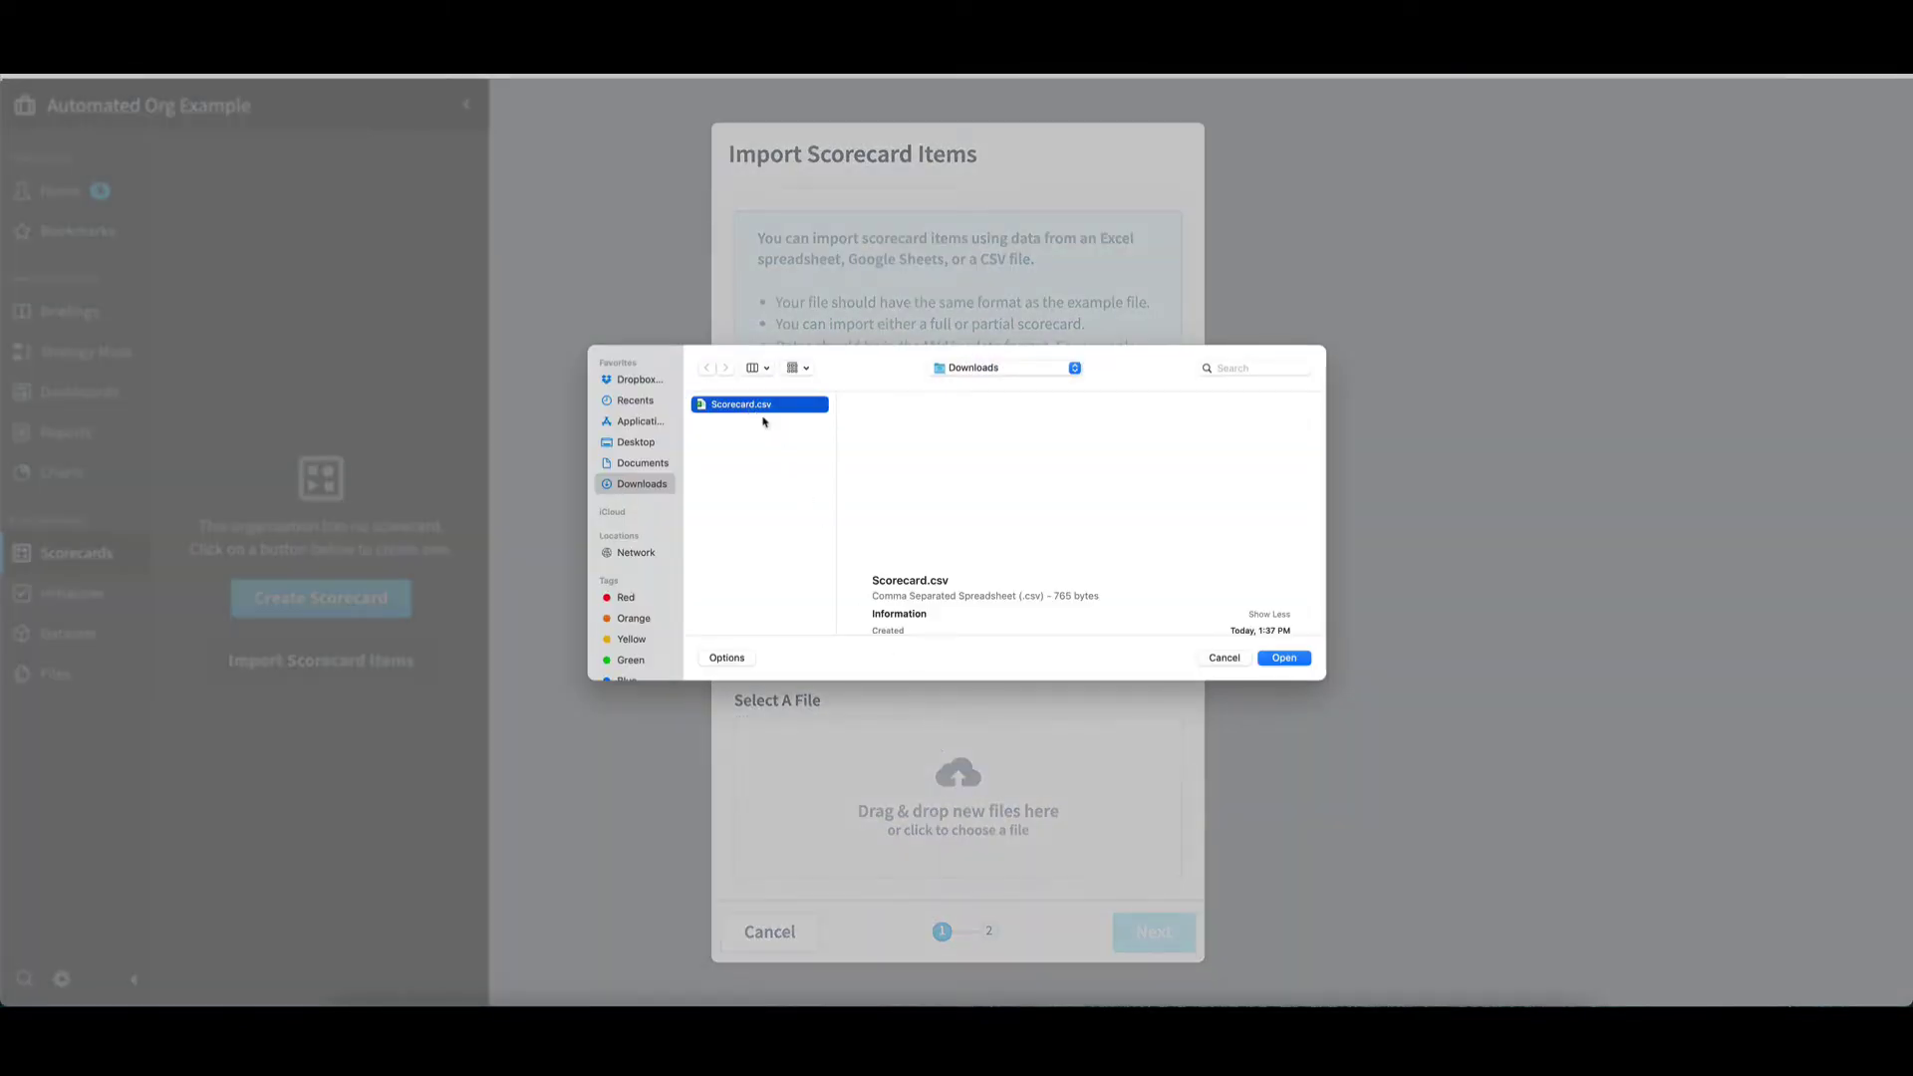
left_click(1281, 659)
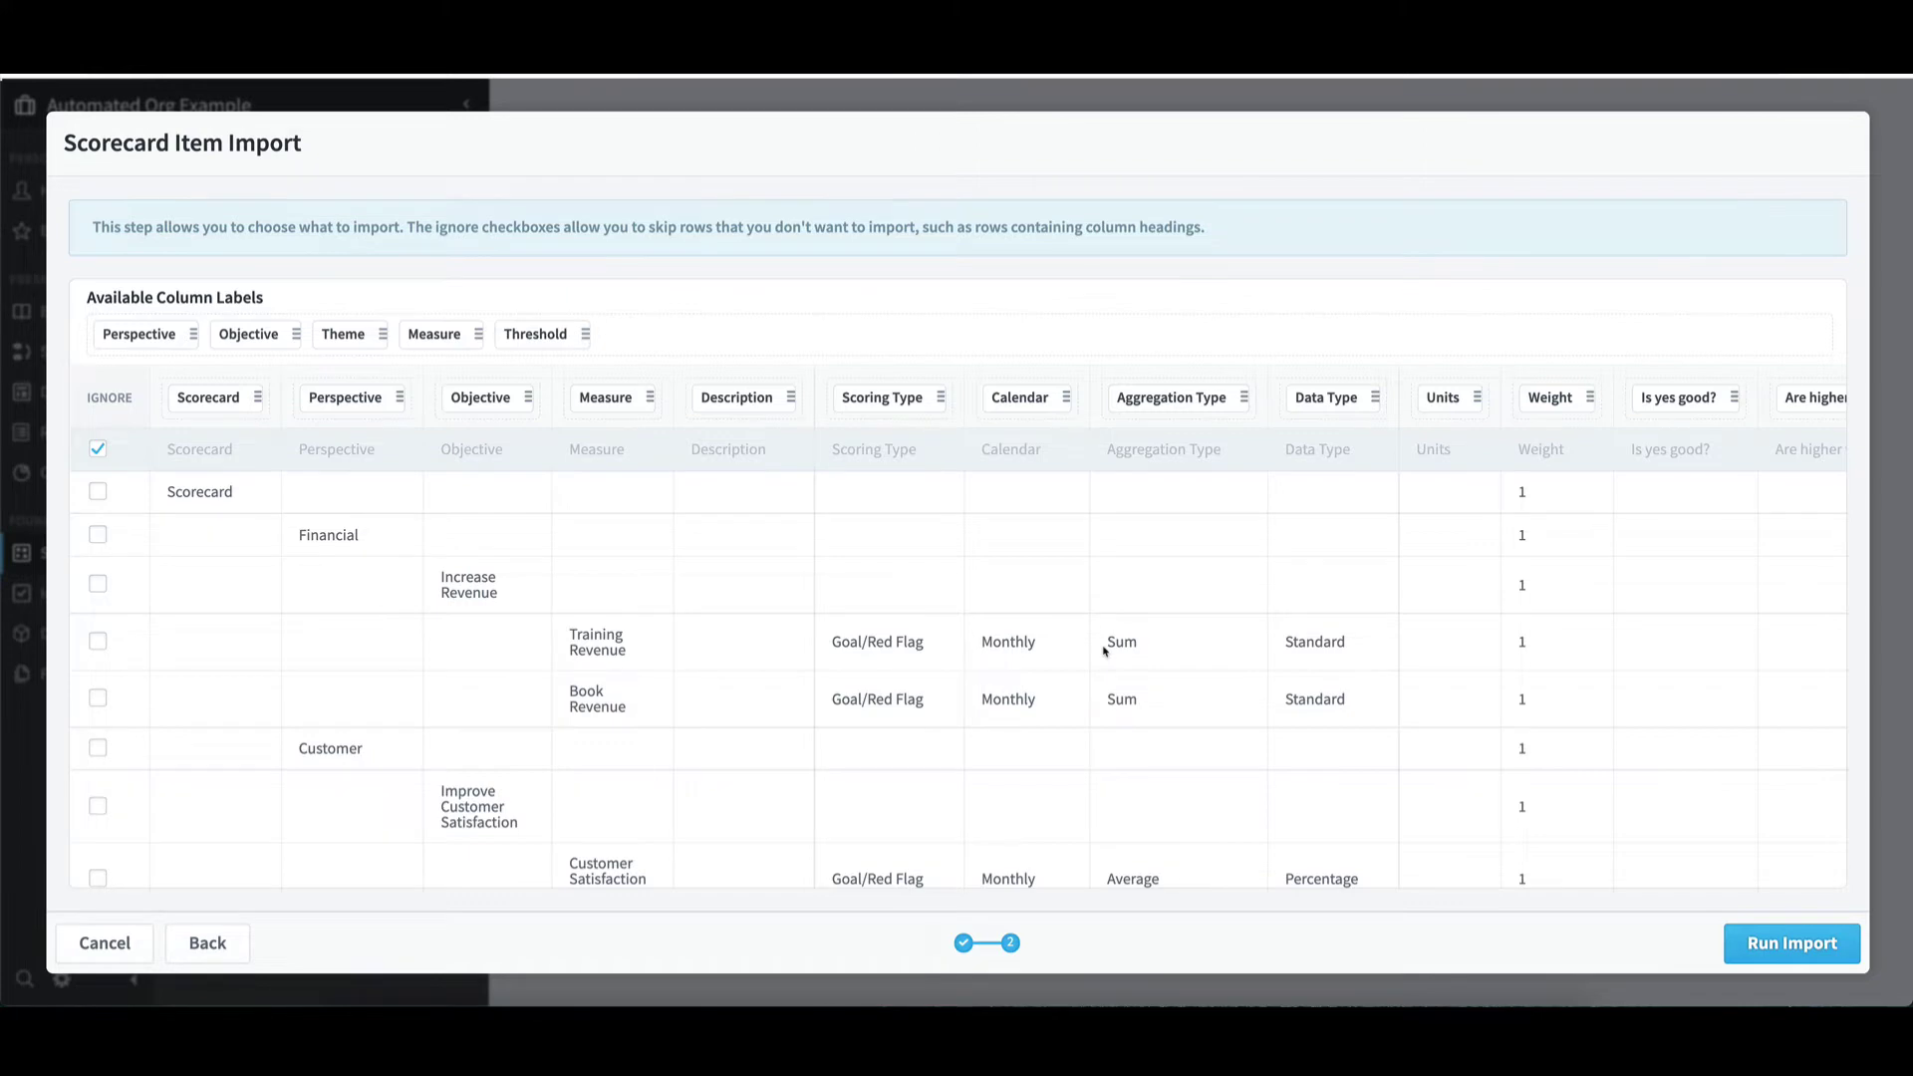
- Remove the Perspective label from its import column and assign it to that column again
left_click(404, 390)
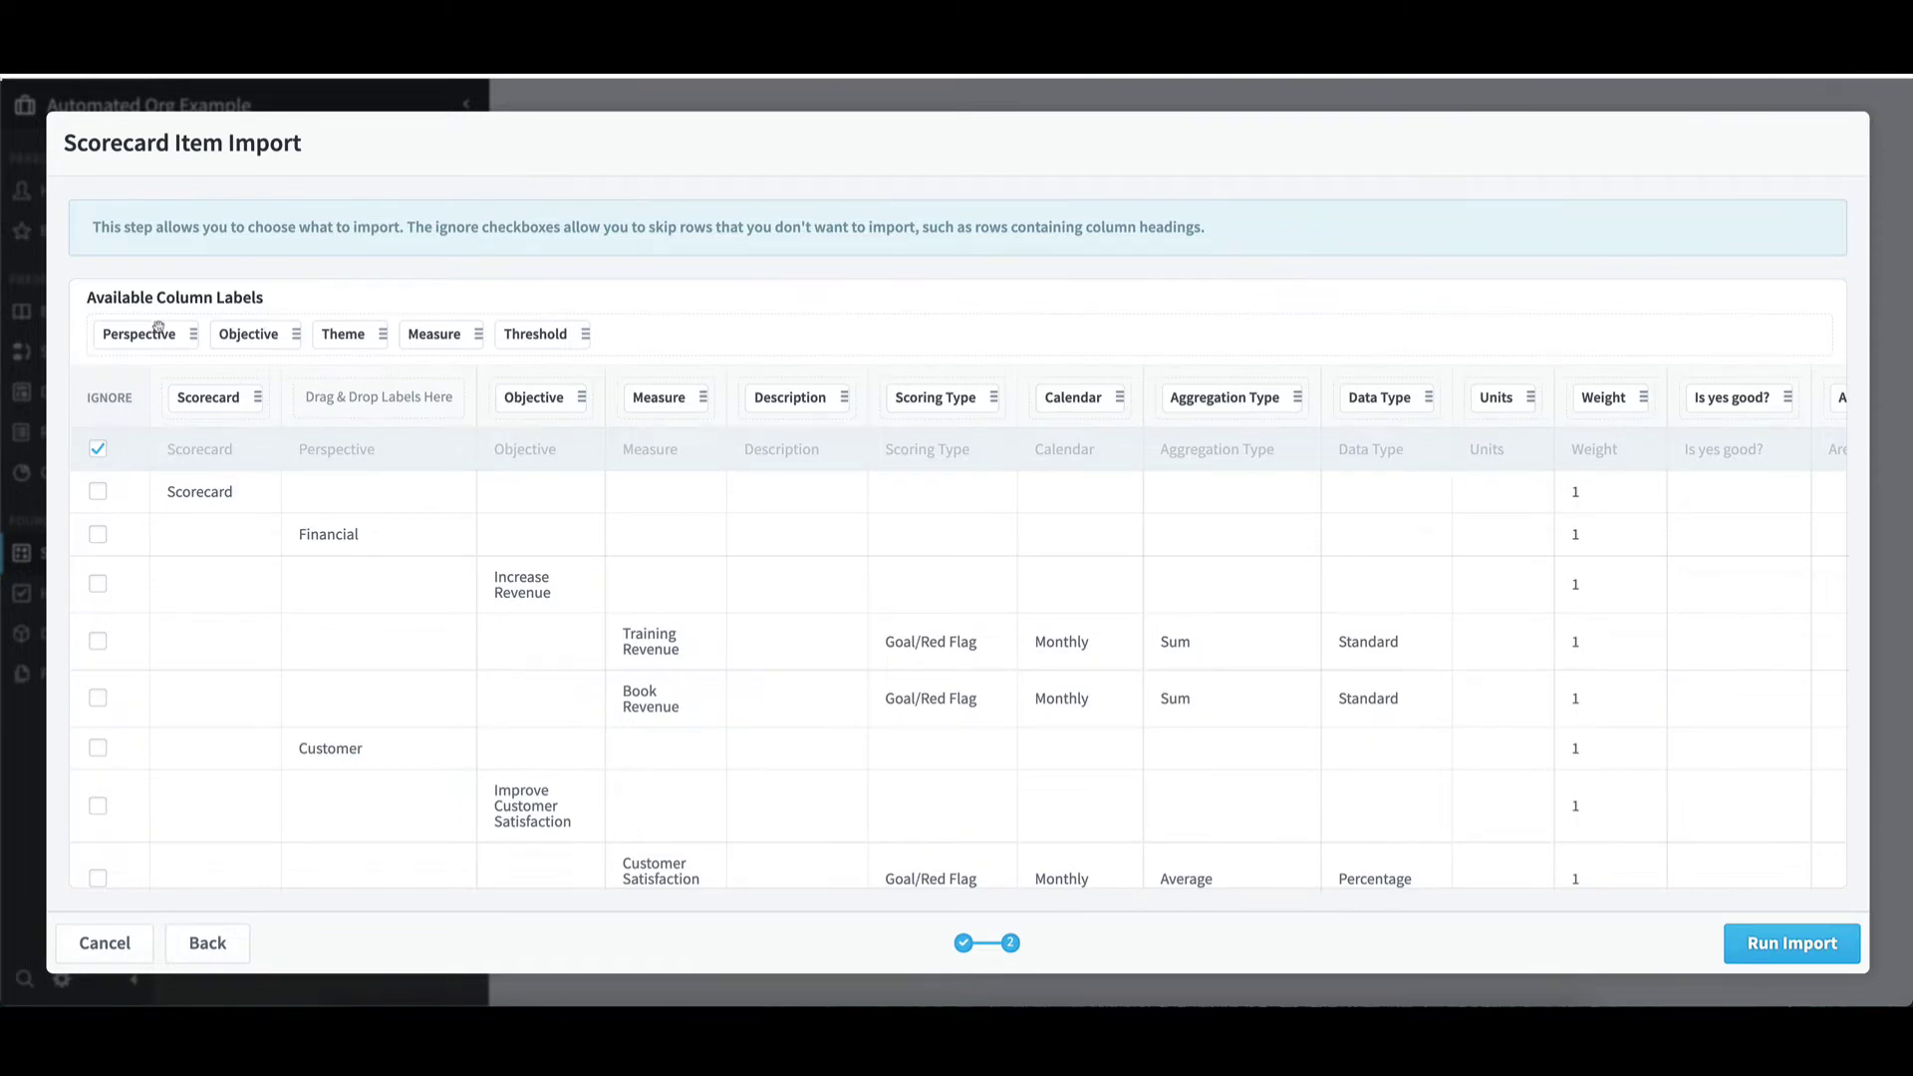
left_click_drag(160, 332, 381, 397)
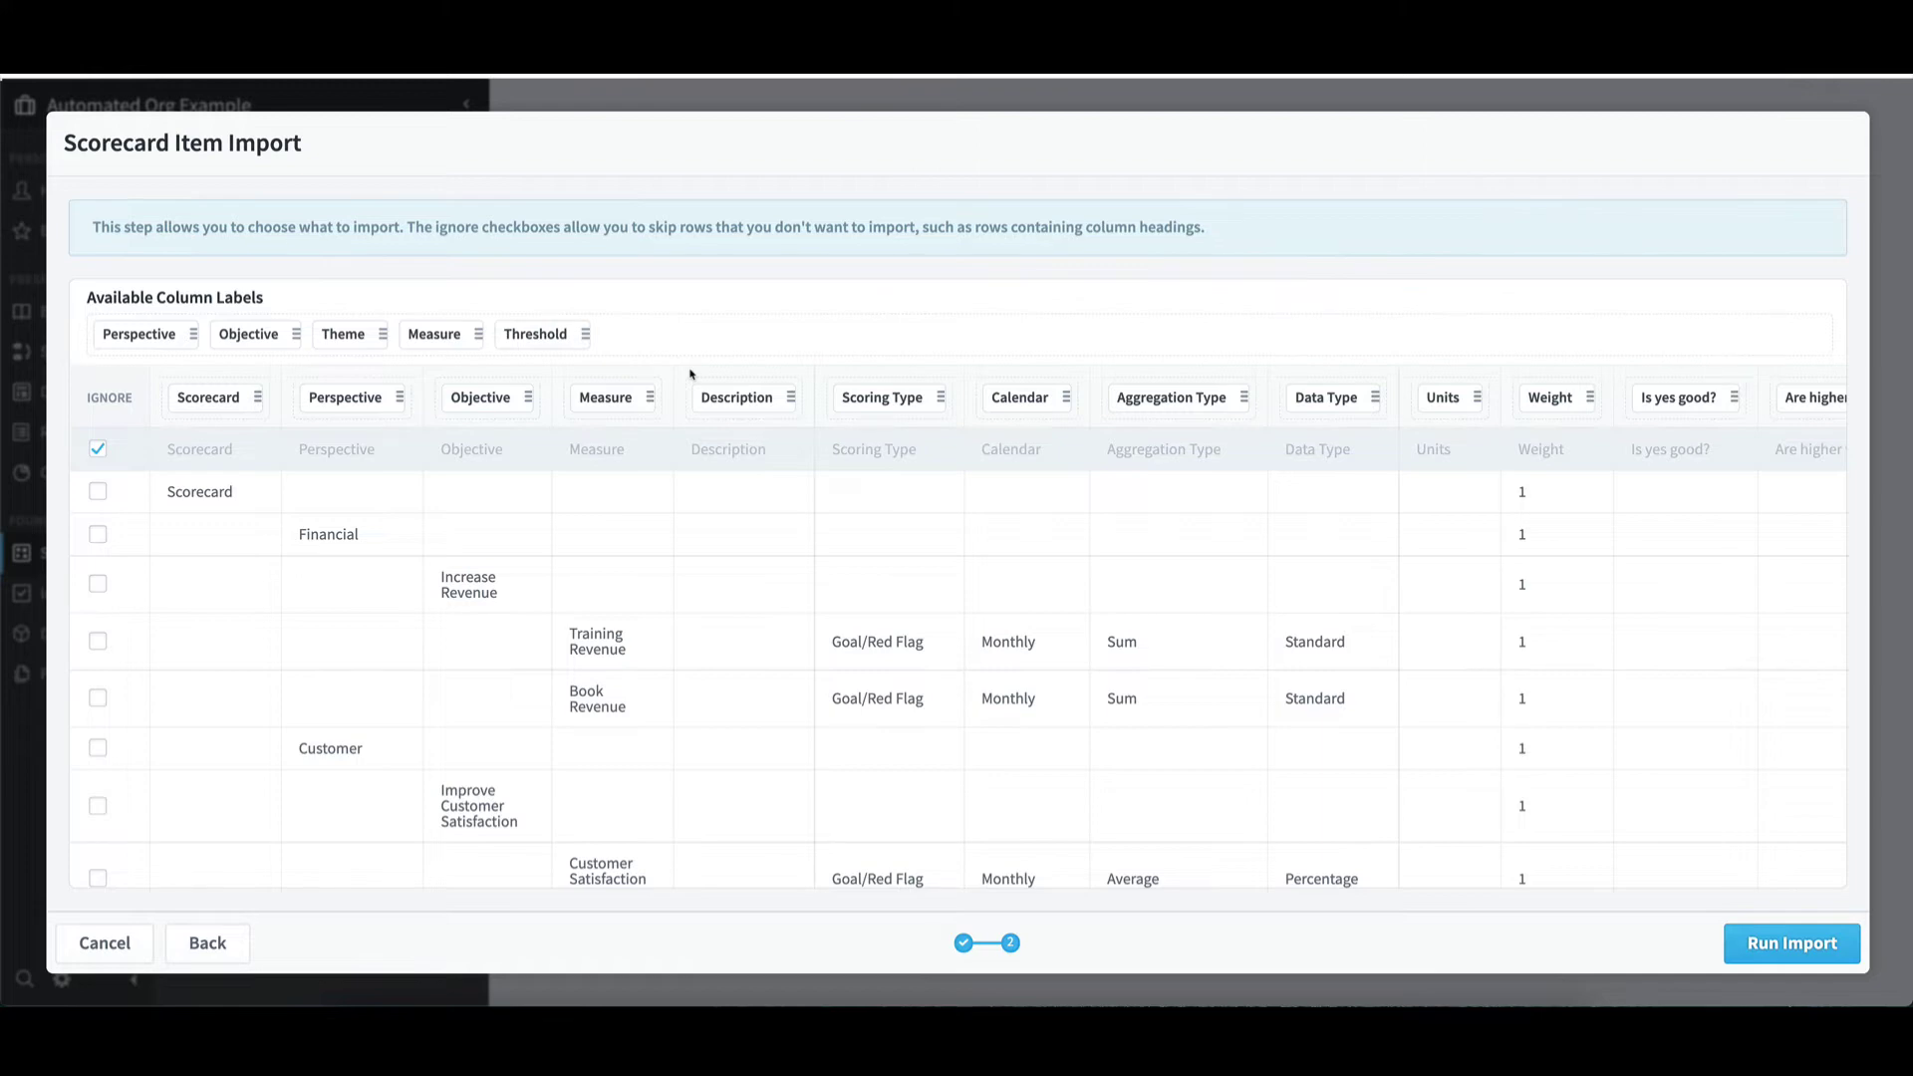
- Set the Training Revenue row to be ignored, run the scorecard import and close its summary
left_click(97, 641)
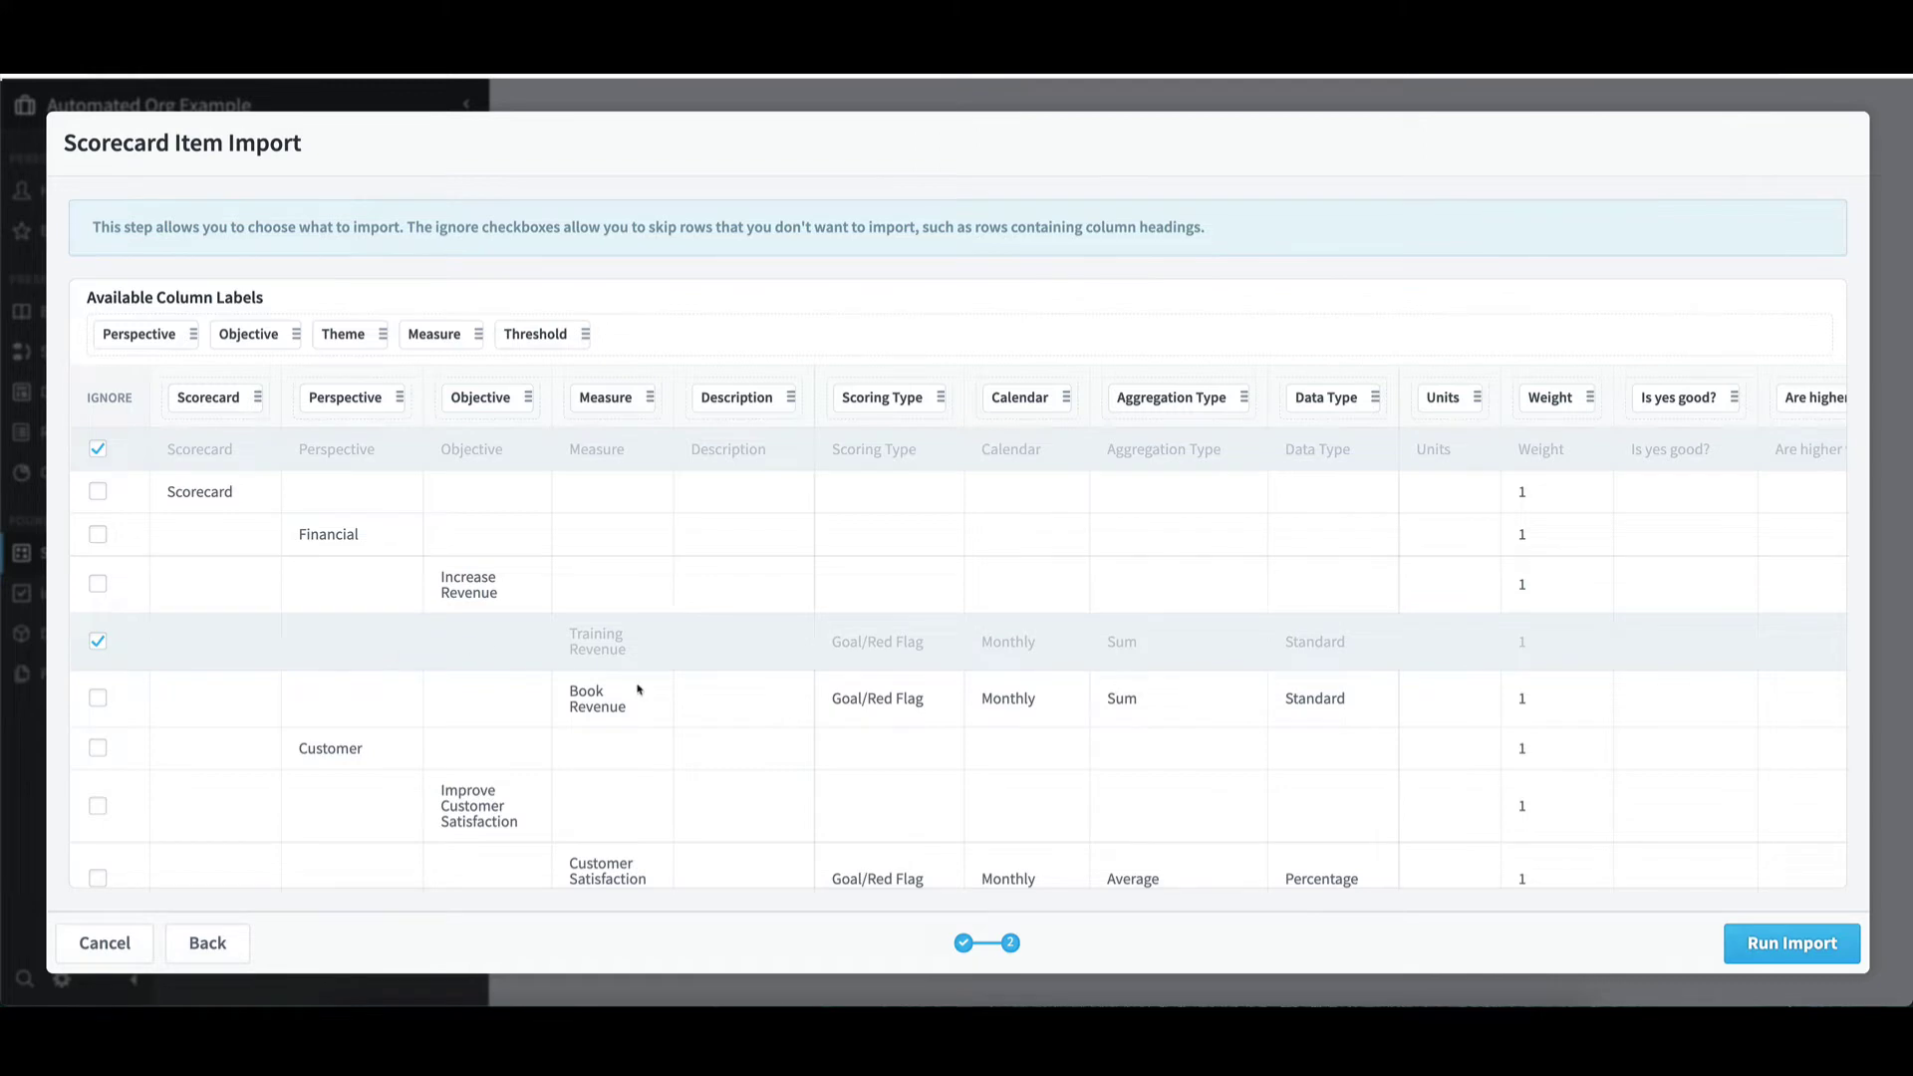
left_click(1762, 943)
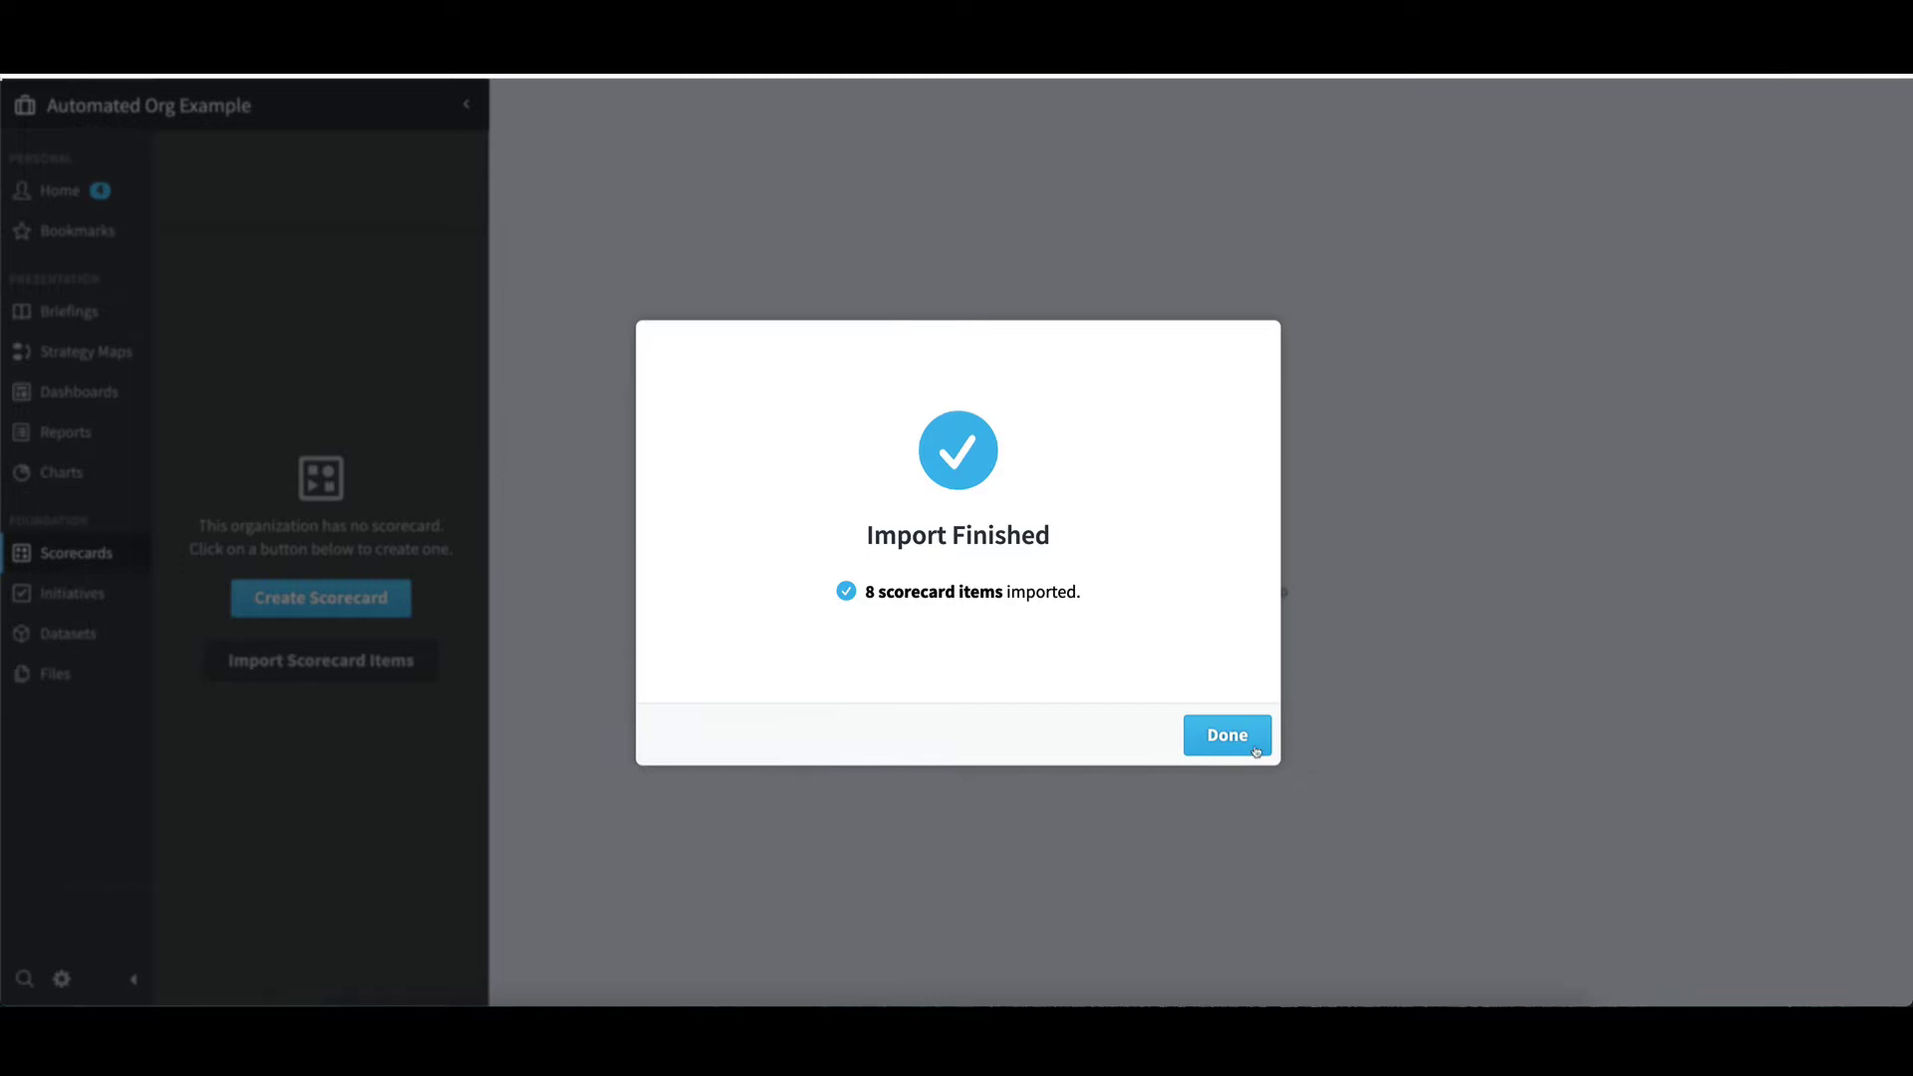
left_click(1249, 750)
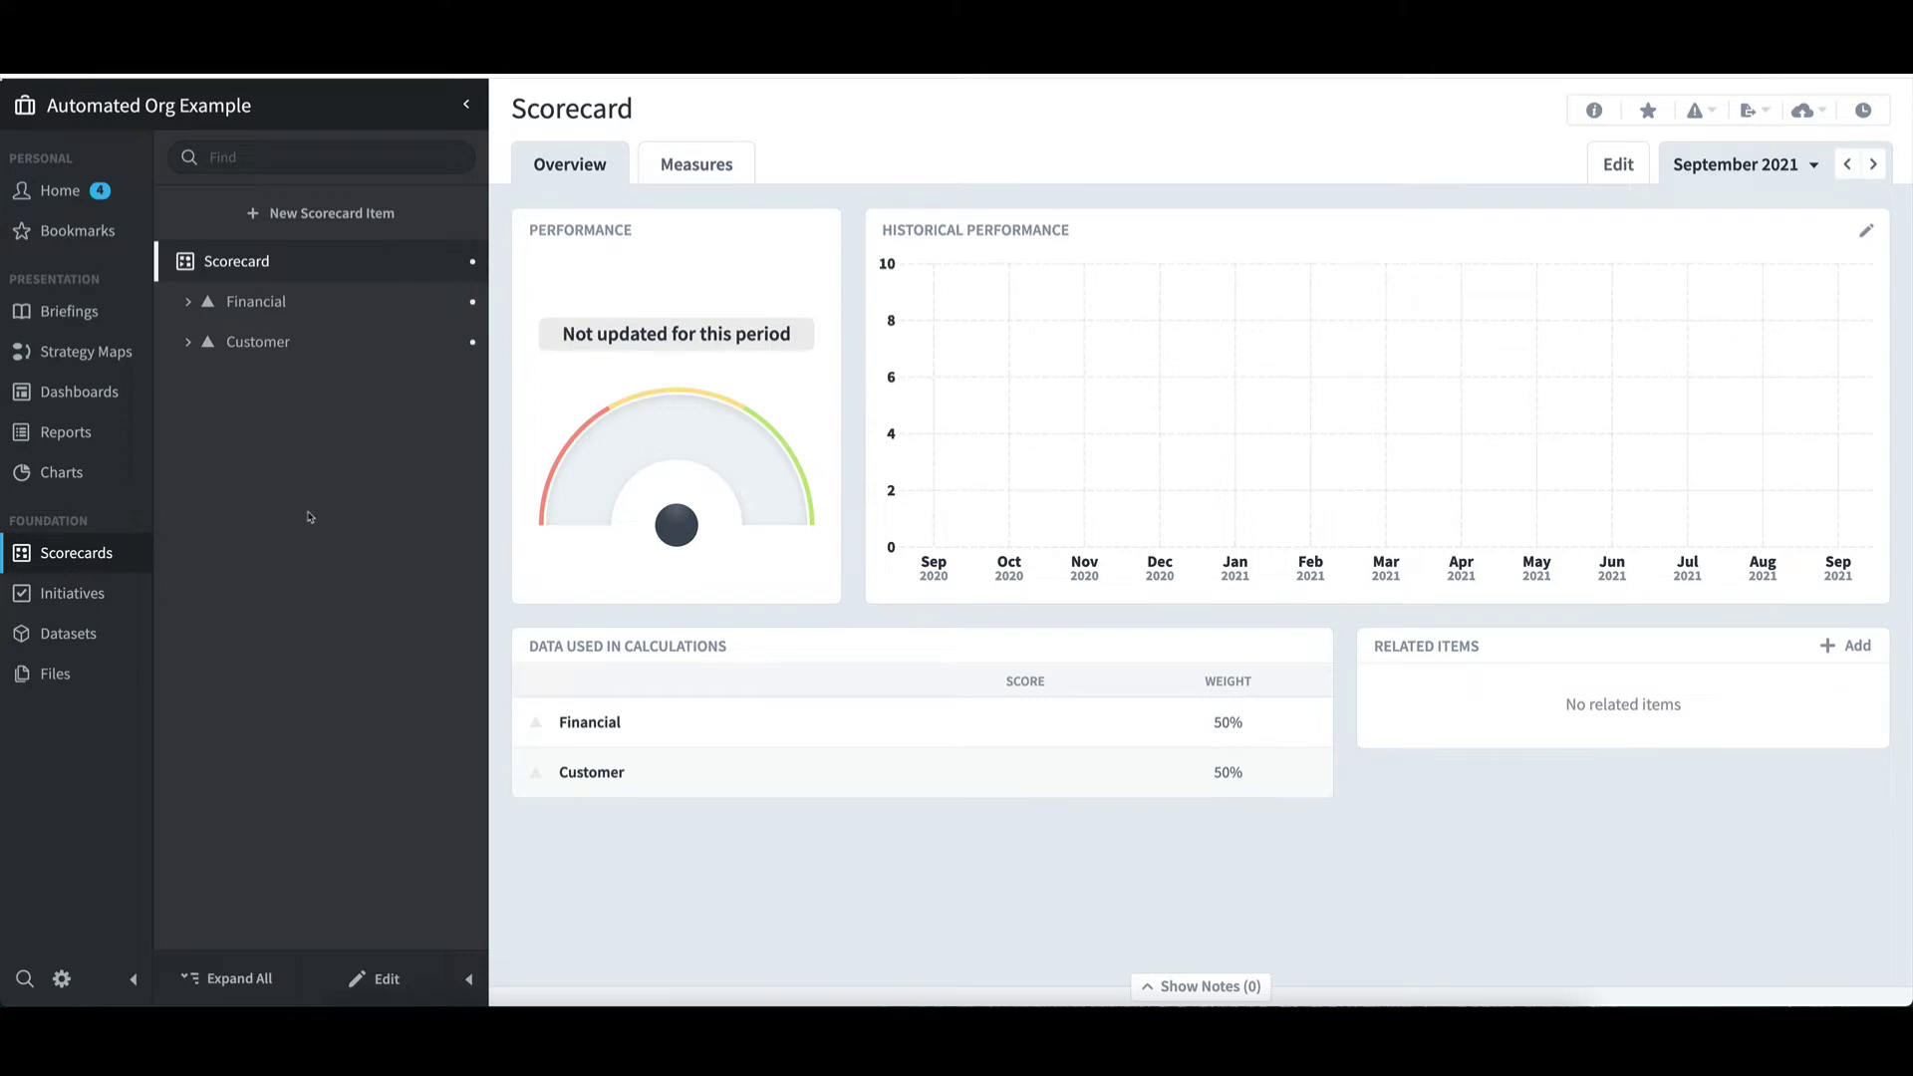
- Expand the imported Financial and Customer perspectives down to their measures and view the Customer Satisfaction Survey measure
left_click(187, 303)
left_click(208, 343)
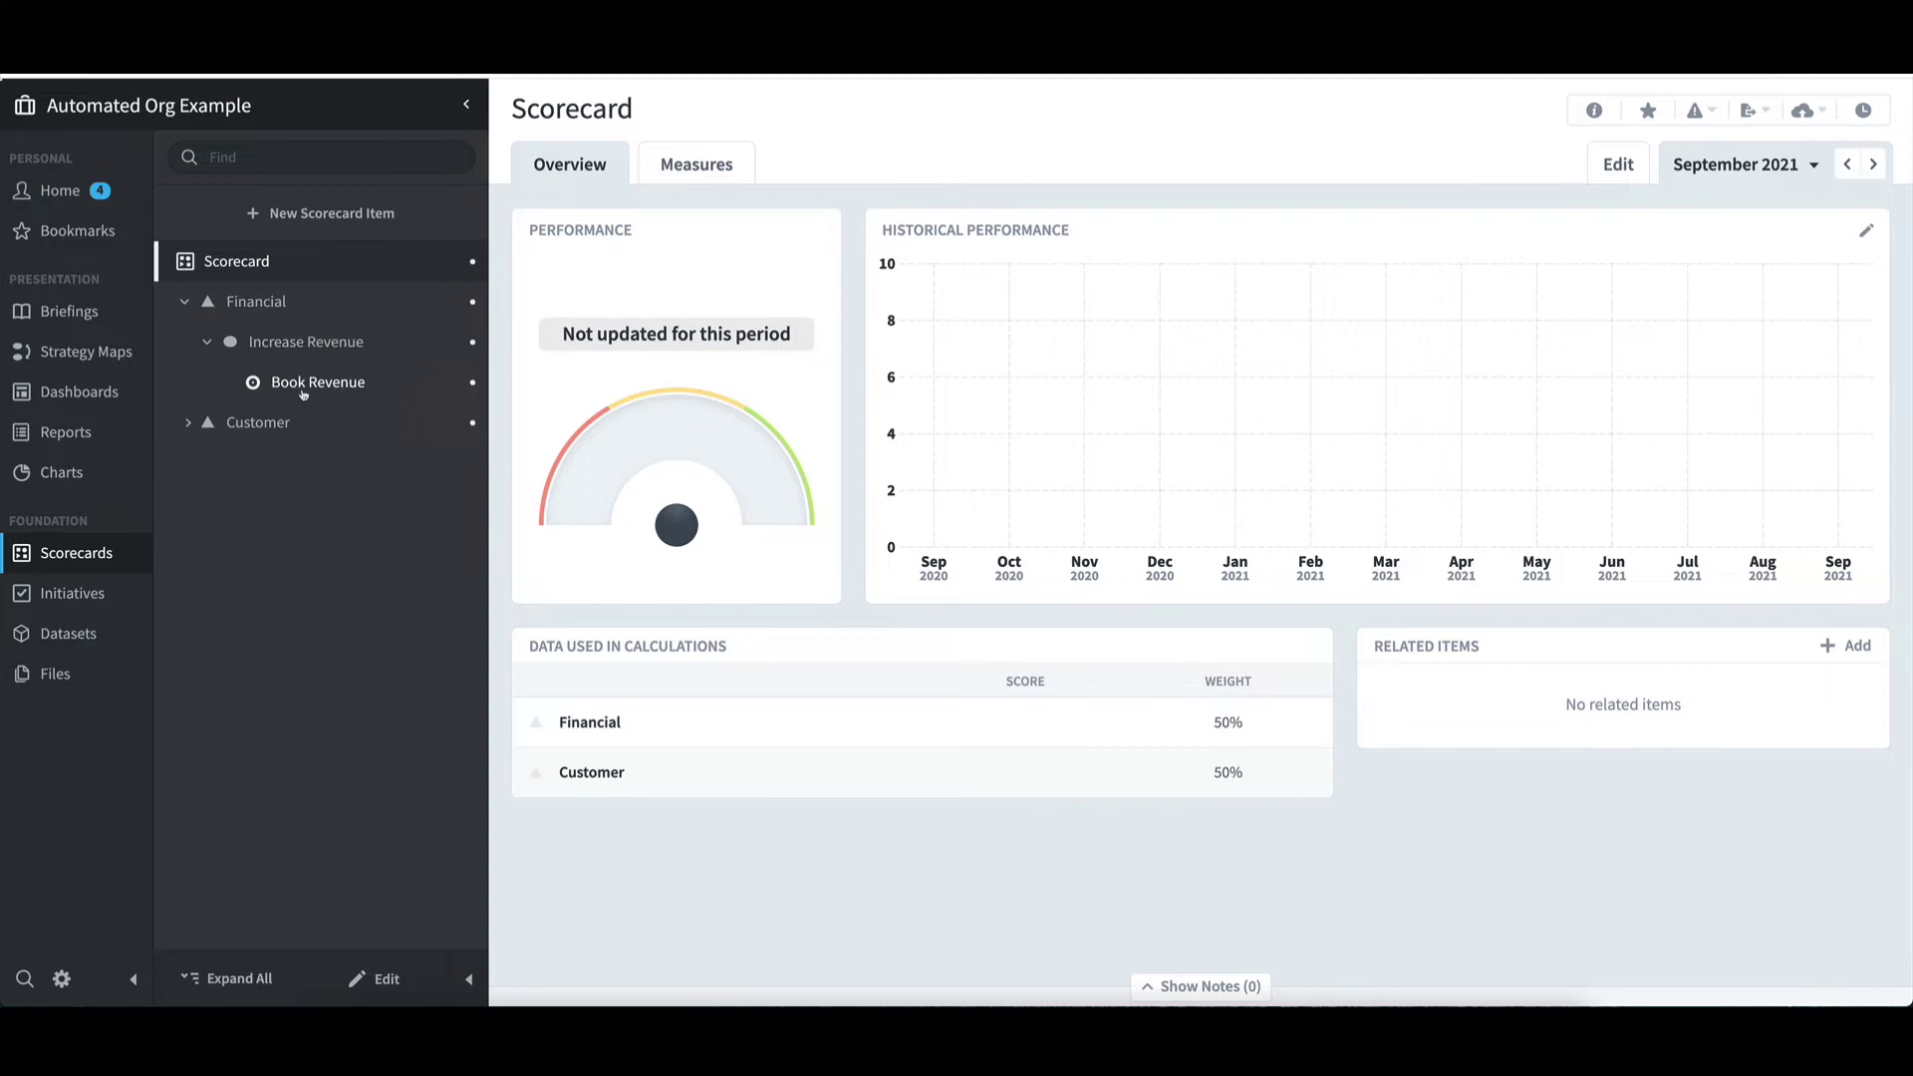
left_click(266, 424)
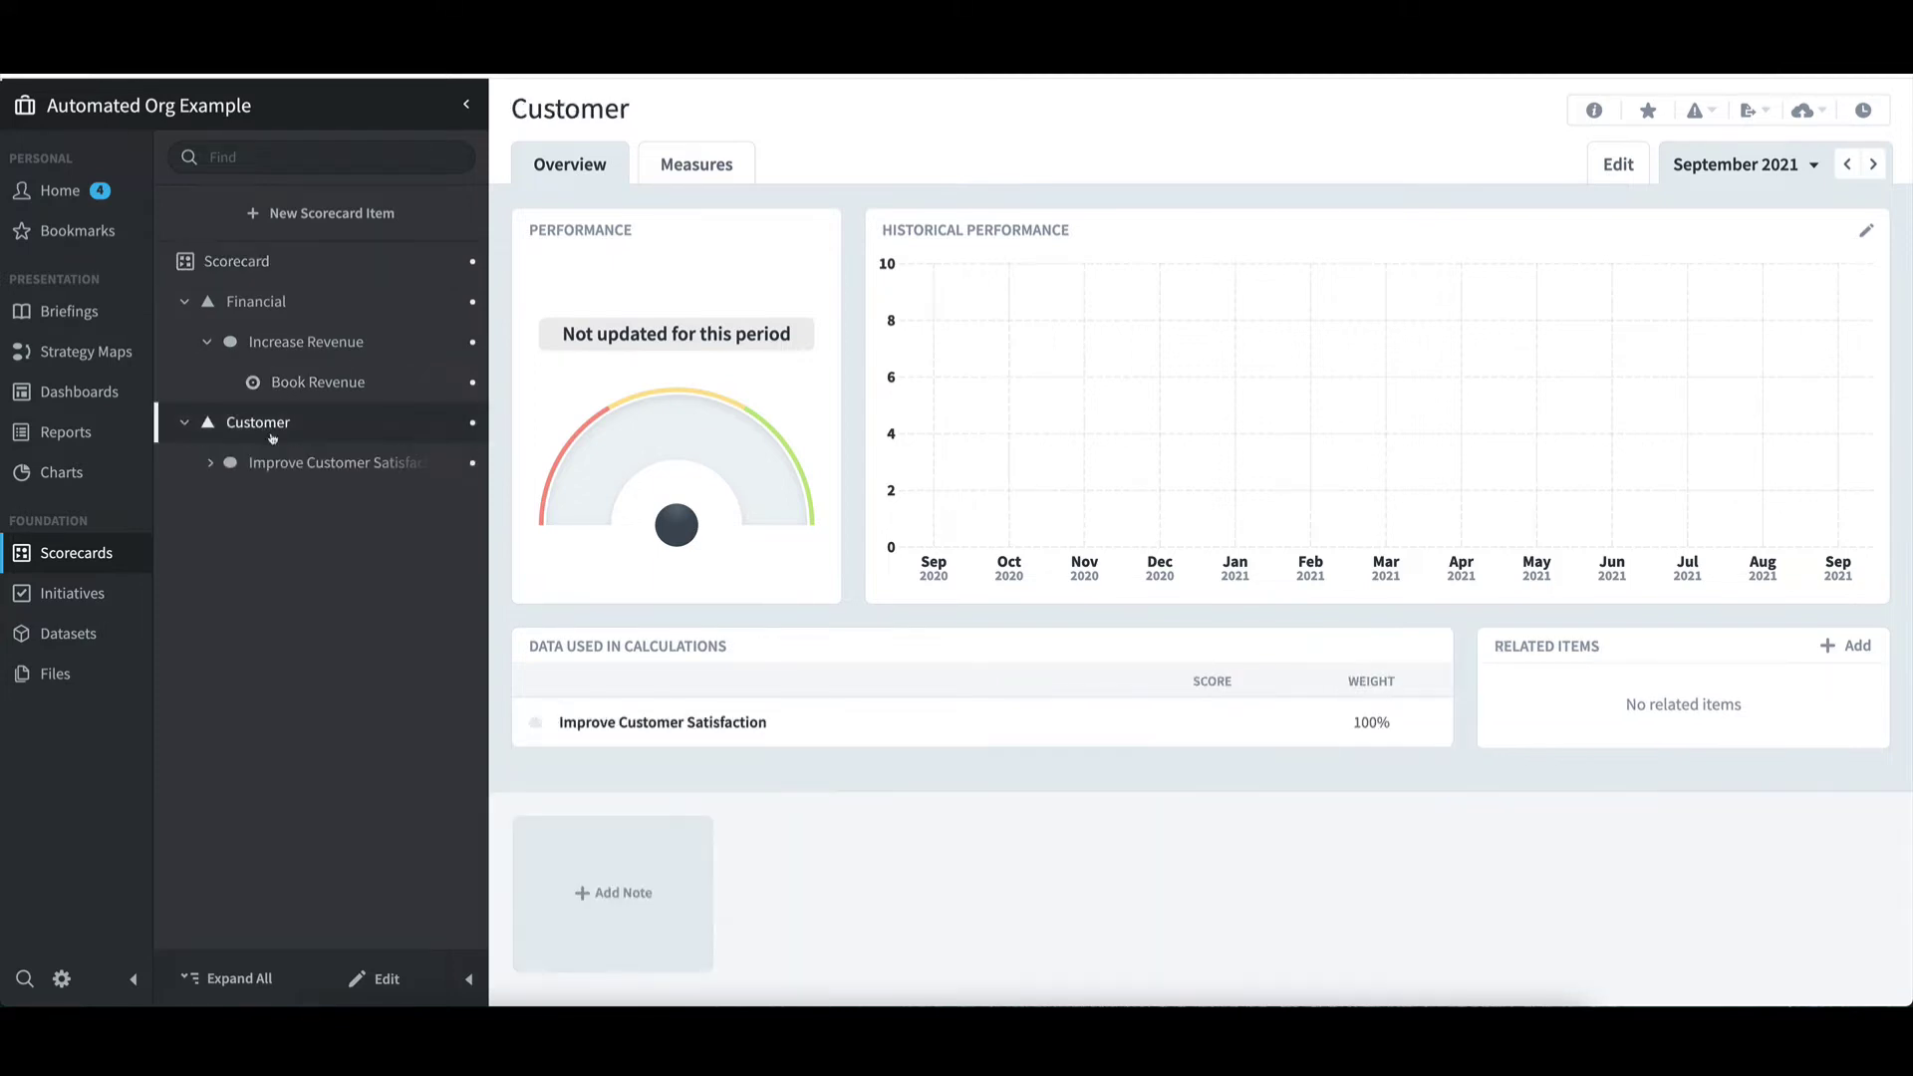
left_click(300, 463)
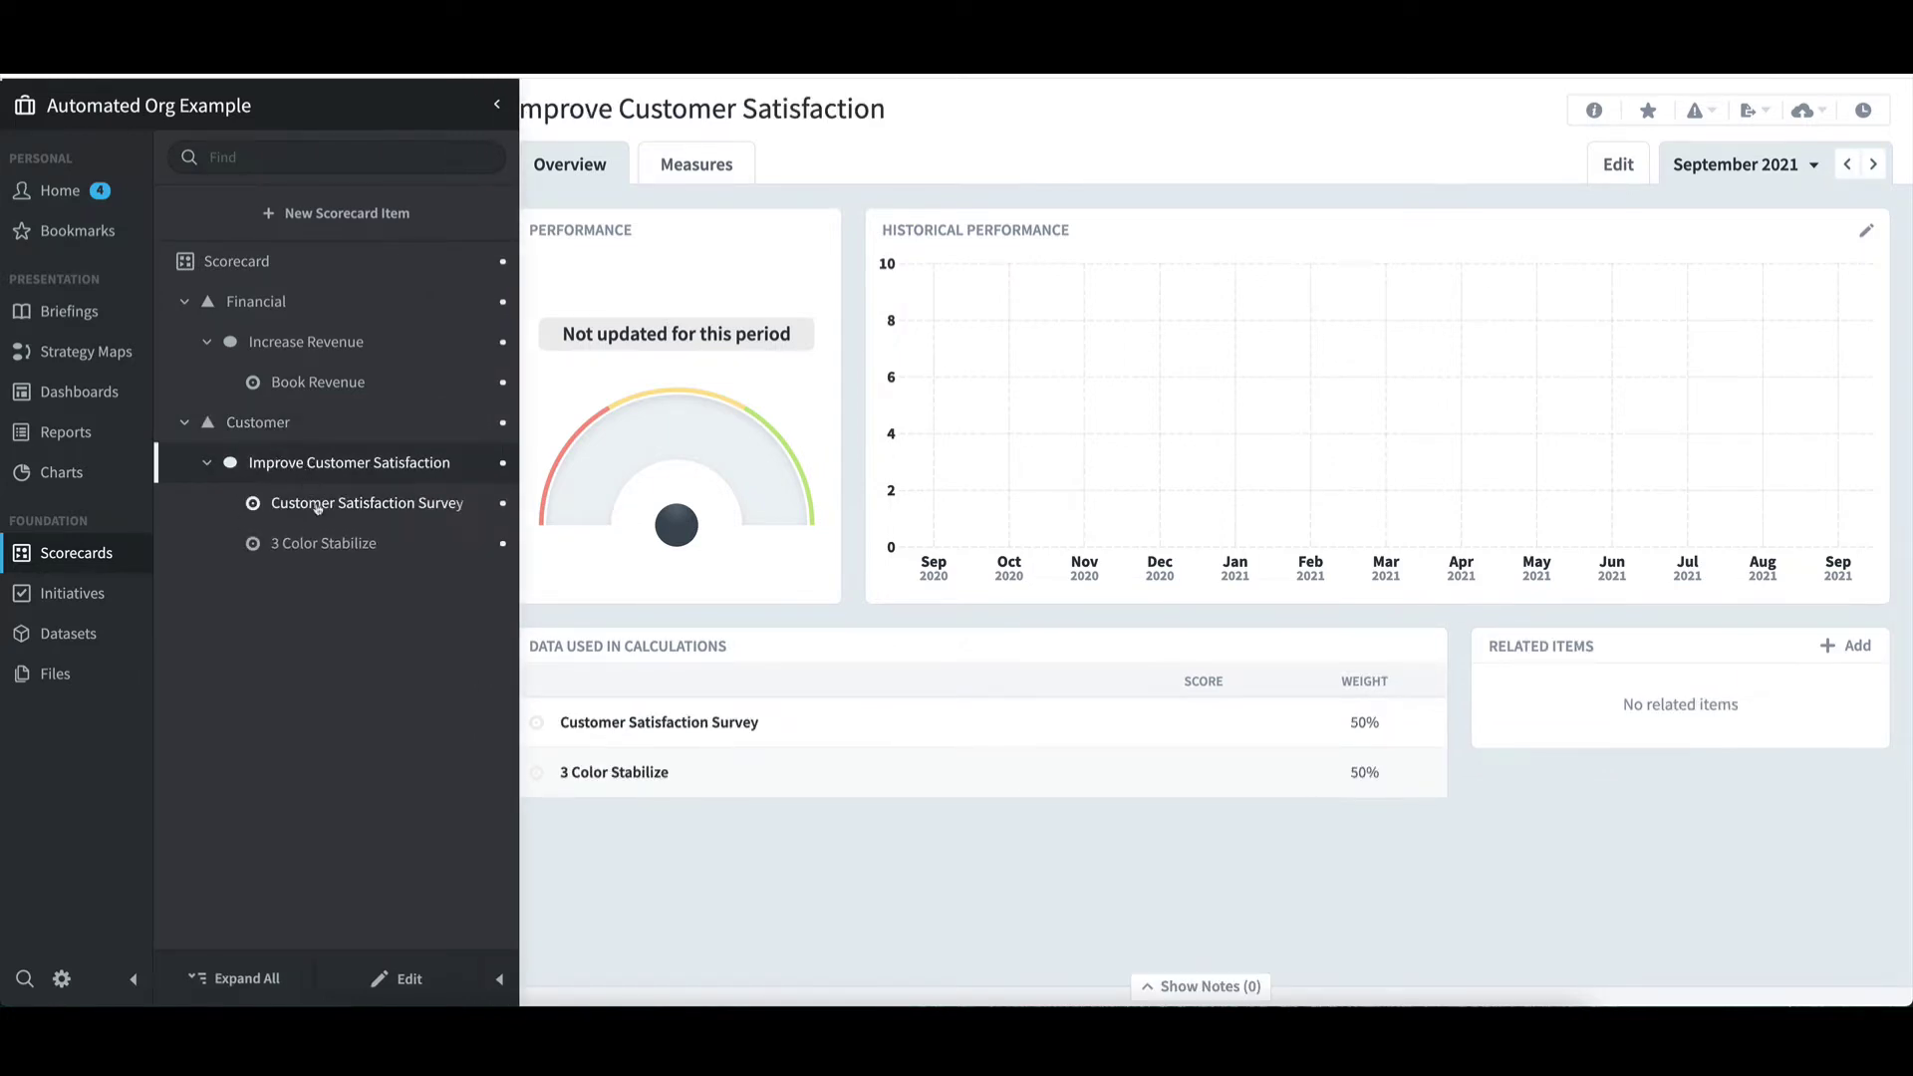
left_click(319, 505)
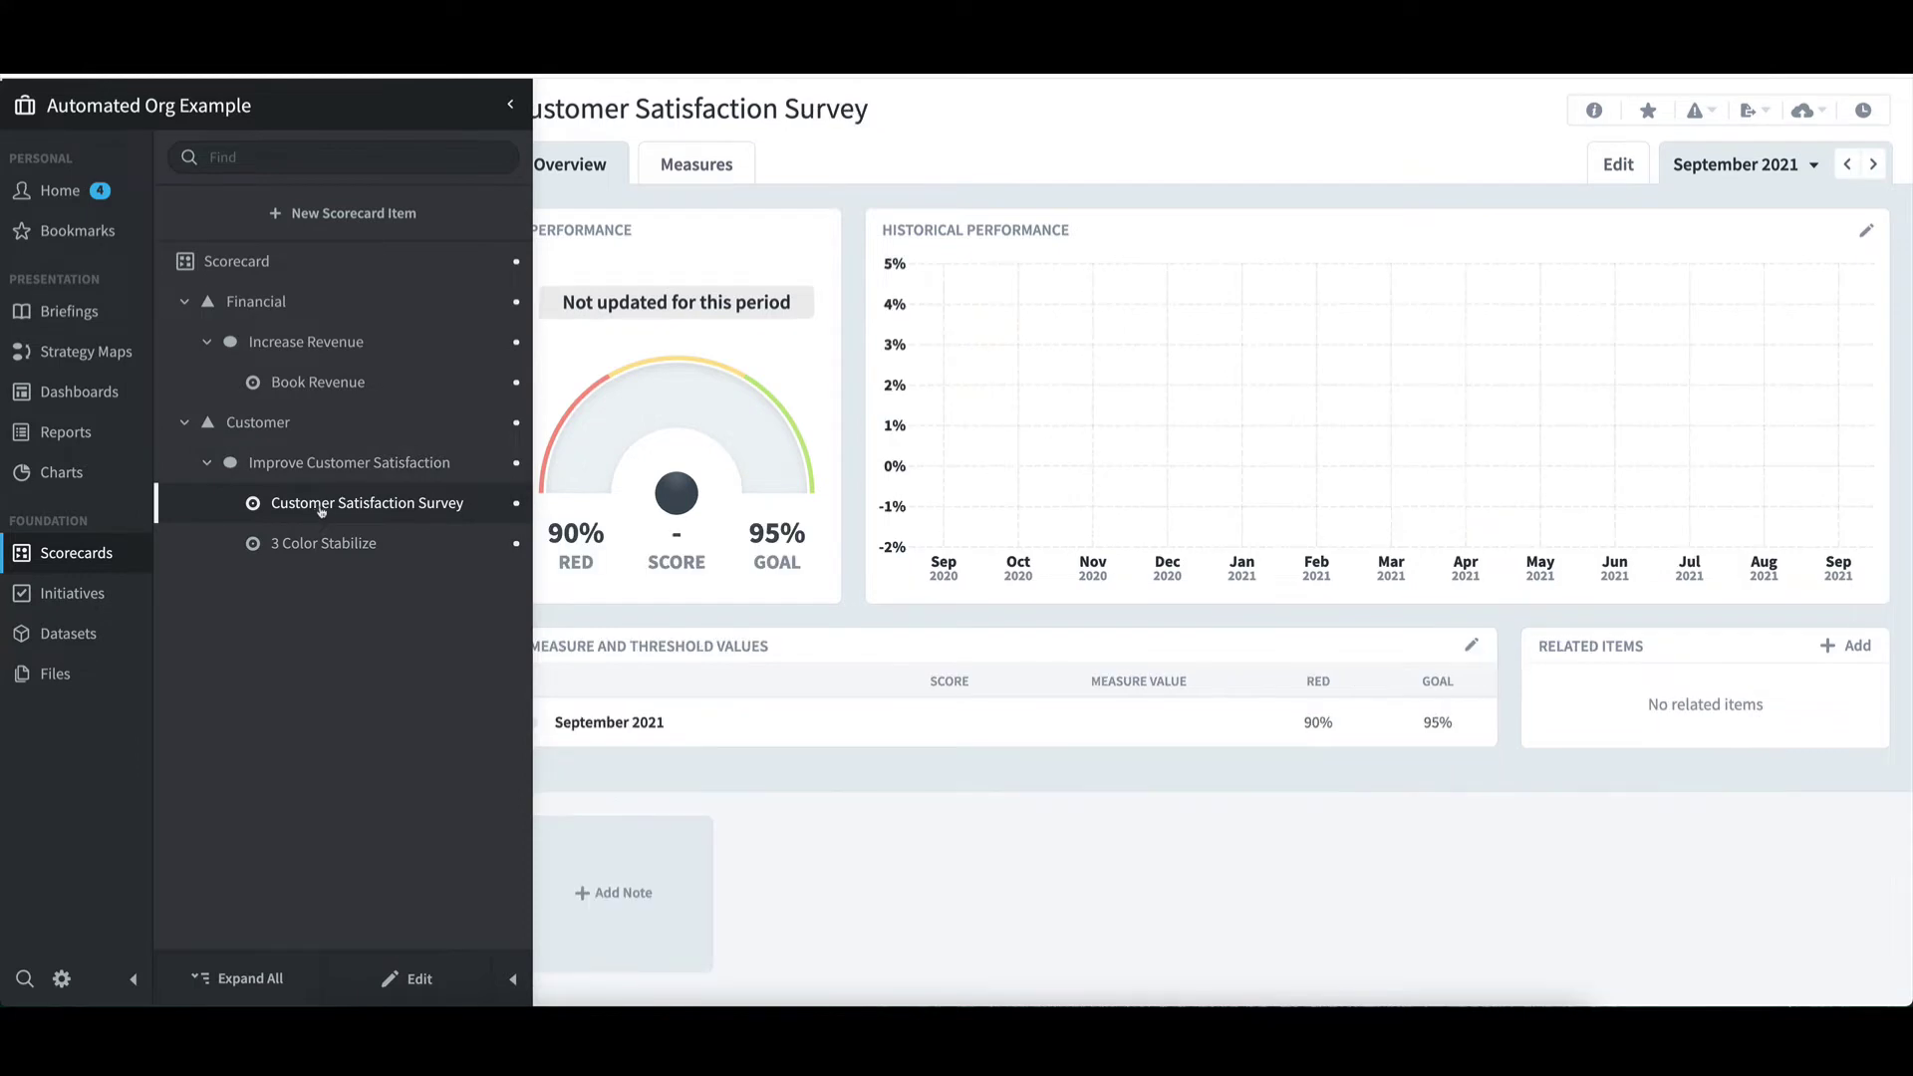
- Review the imported measure details and threshold fields of Customer Satisfaction Survey and 3 Color Stabilize in edit mode
left_click(420, 979)
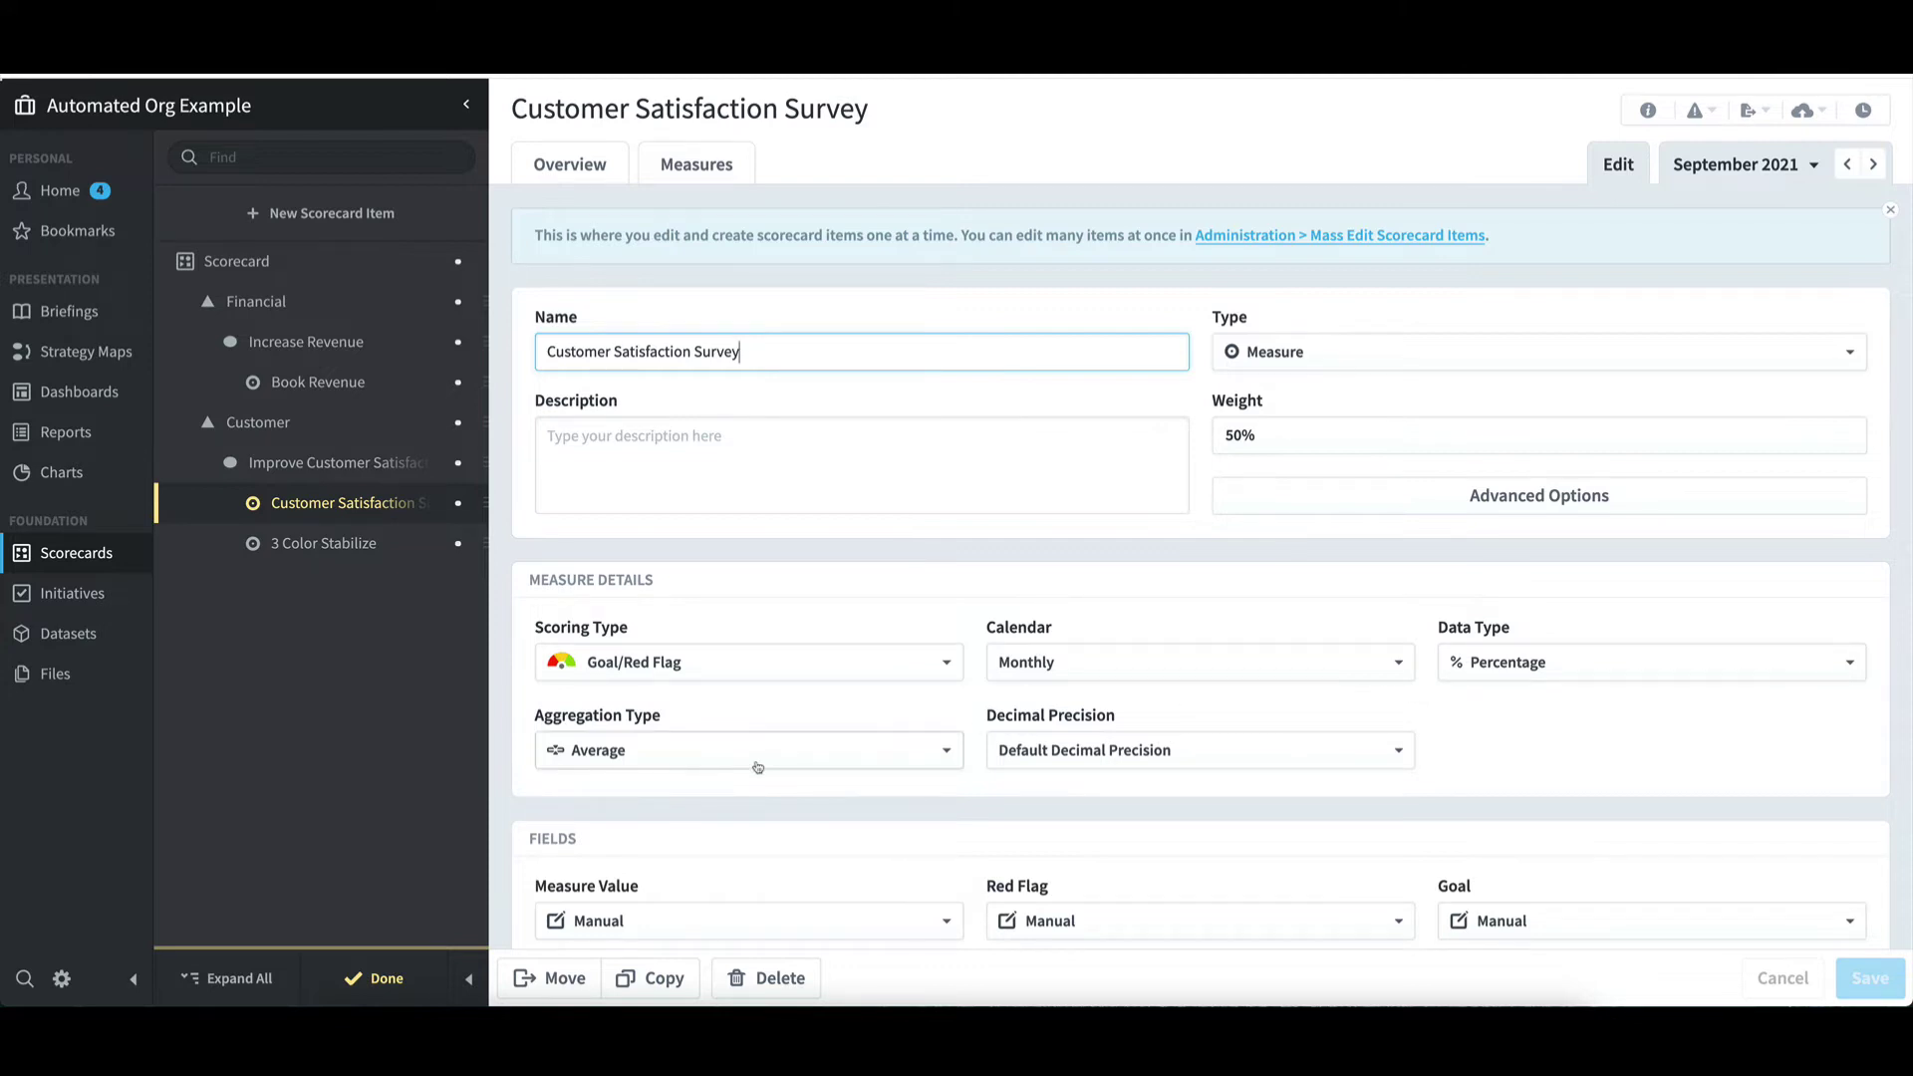
scroll(1146, 833, "down", 3)
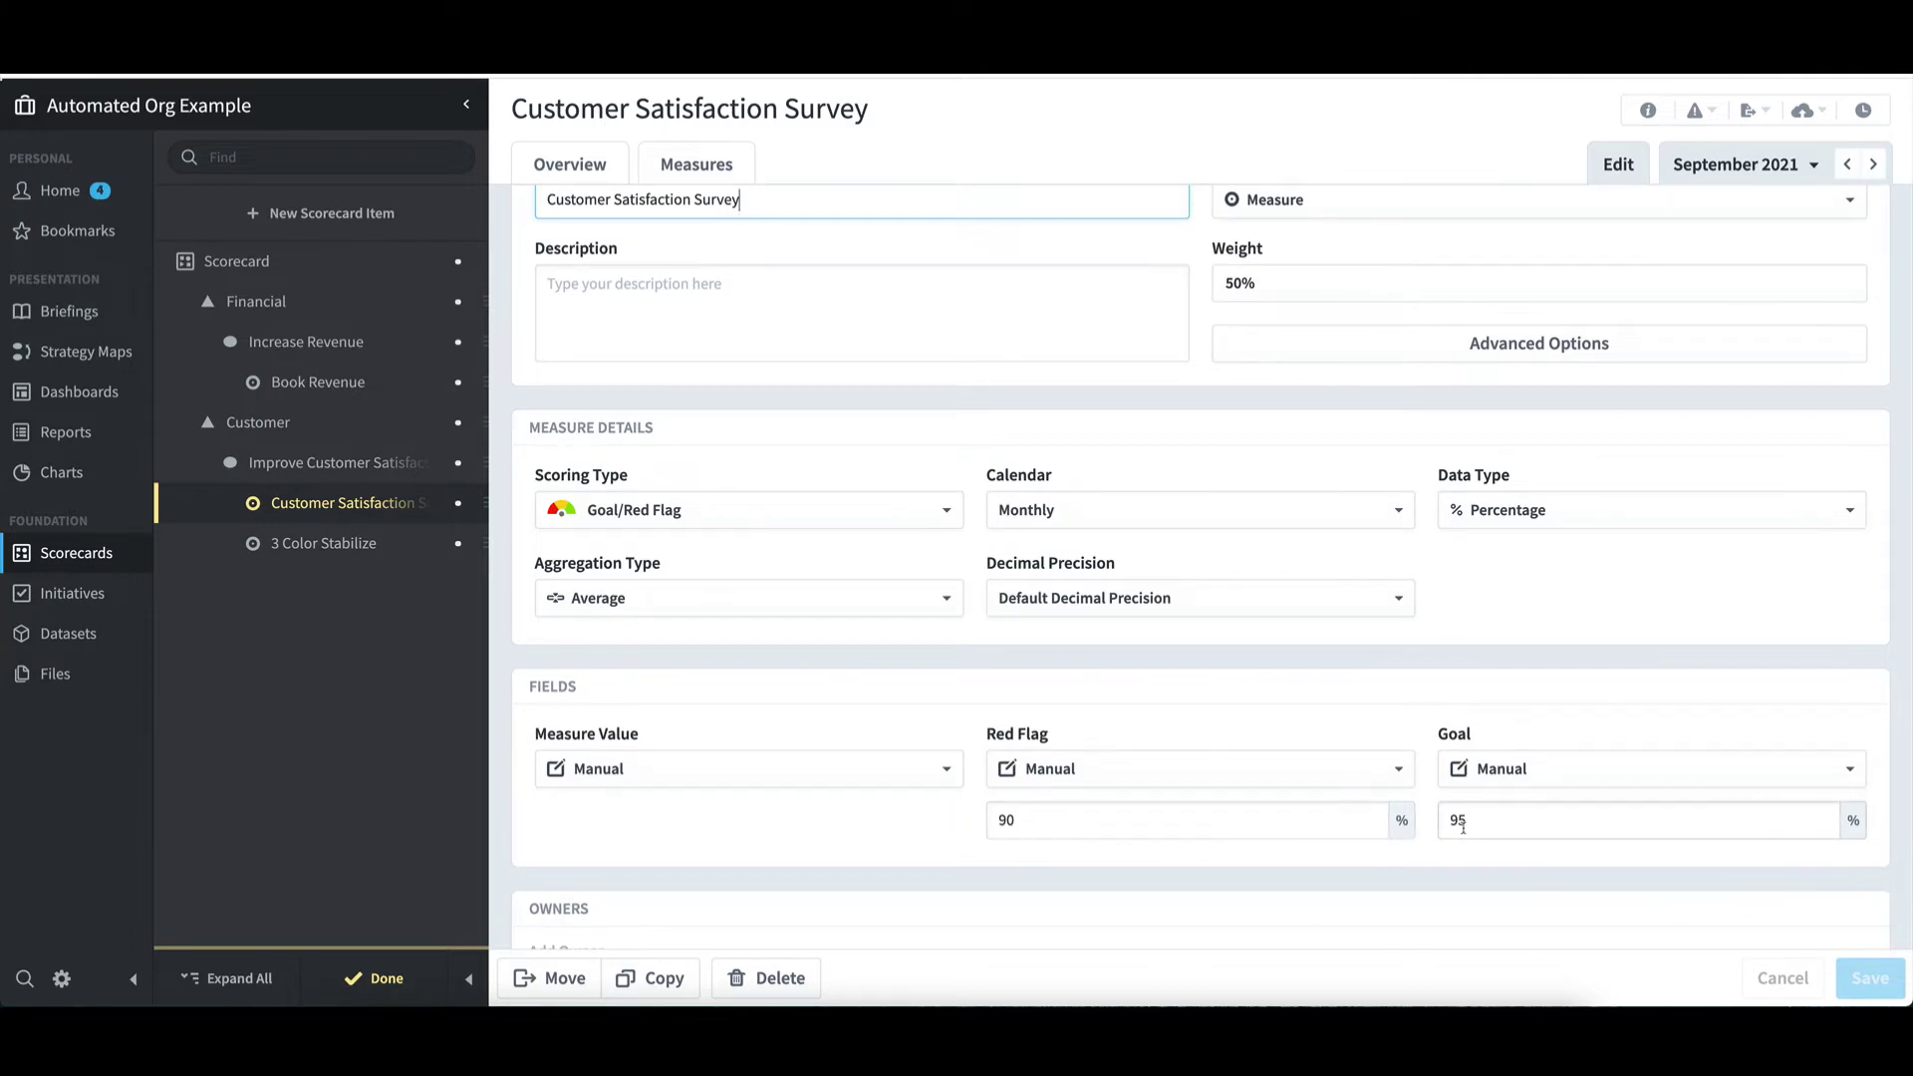
left_click(358, 546)
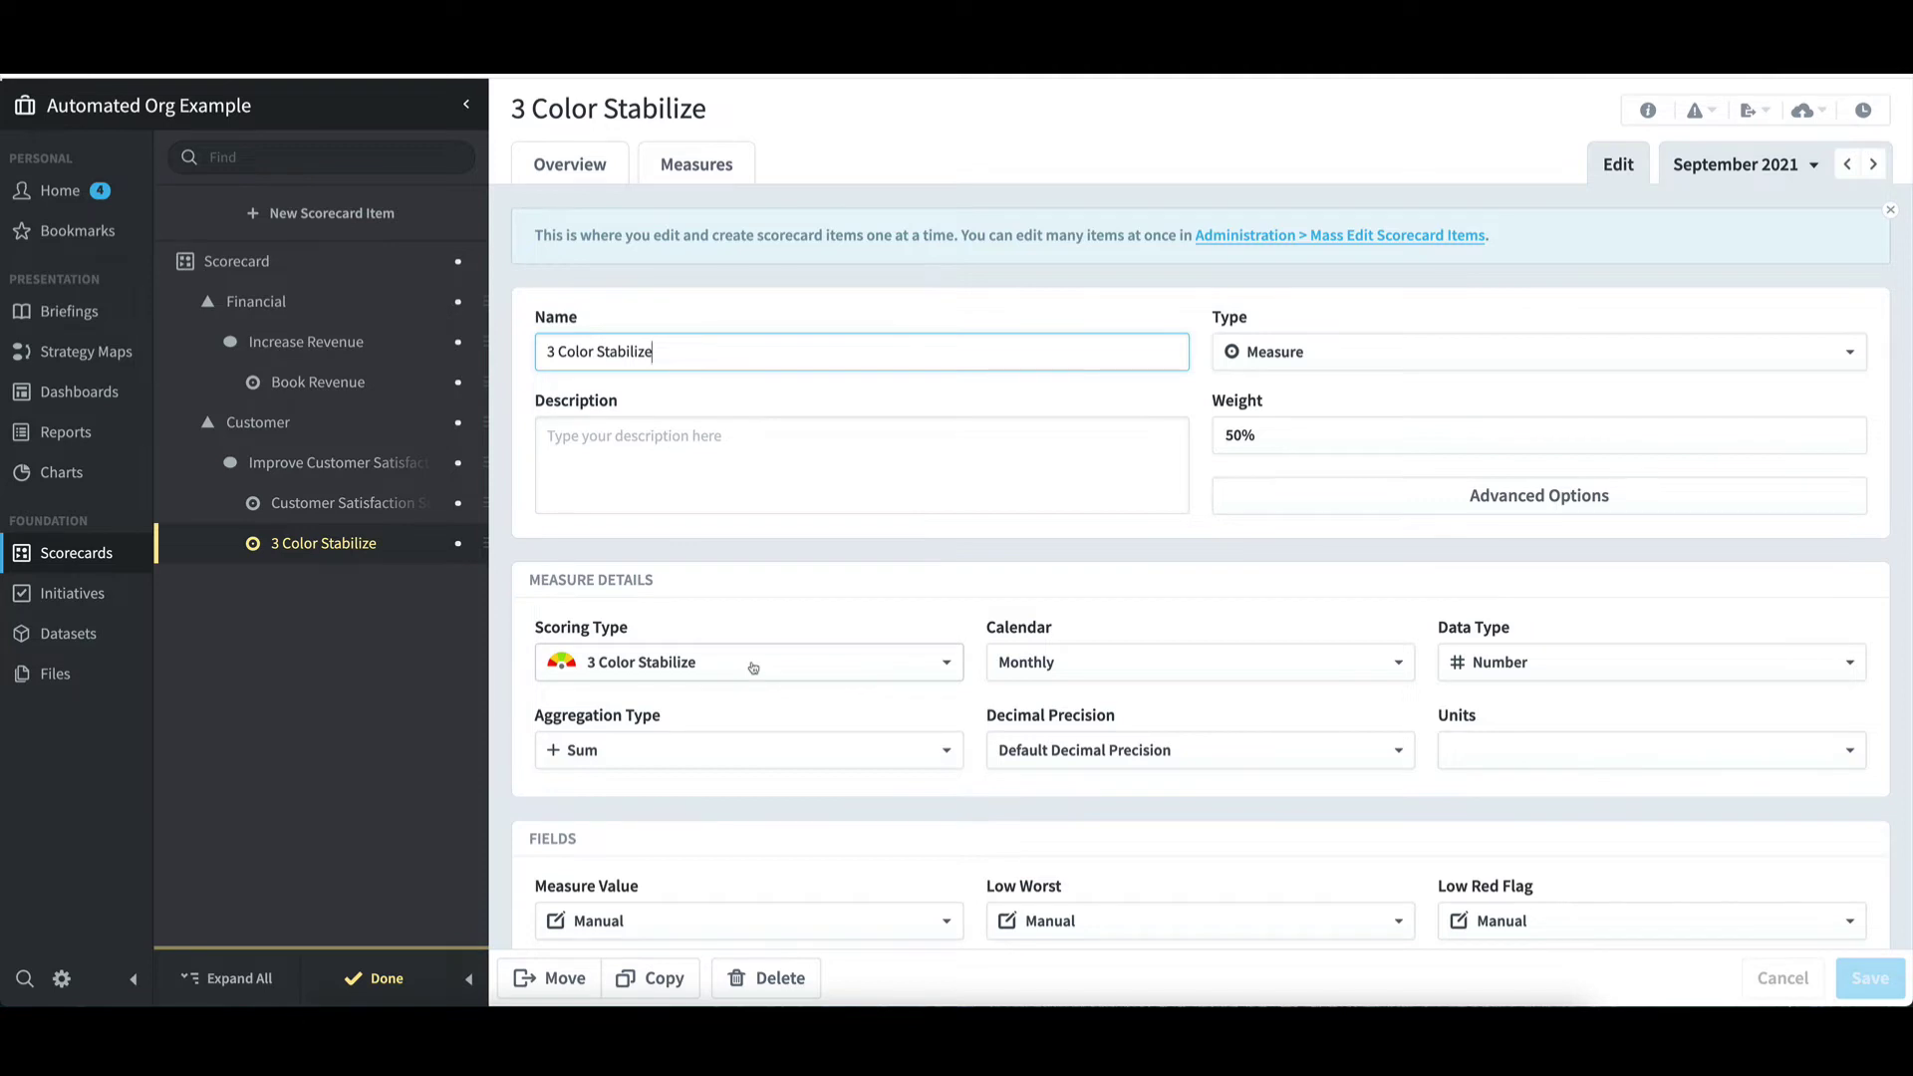
scroll(753, 668, "down", 3)
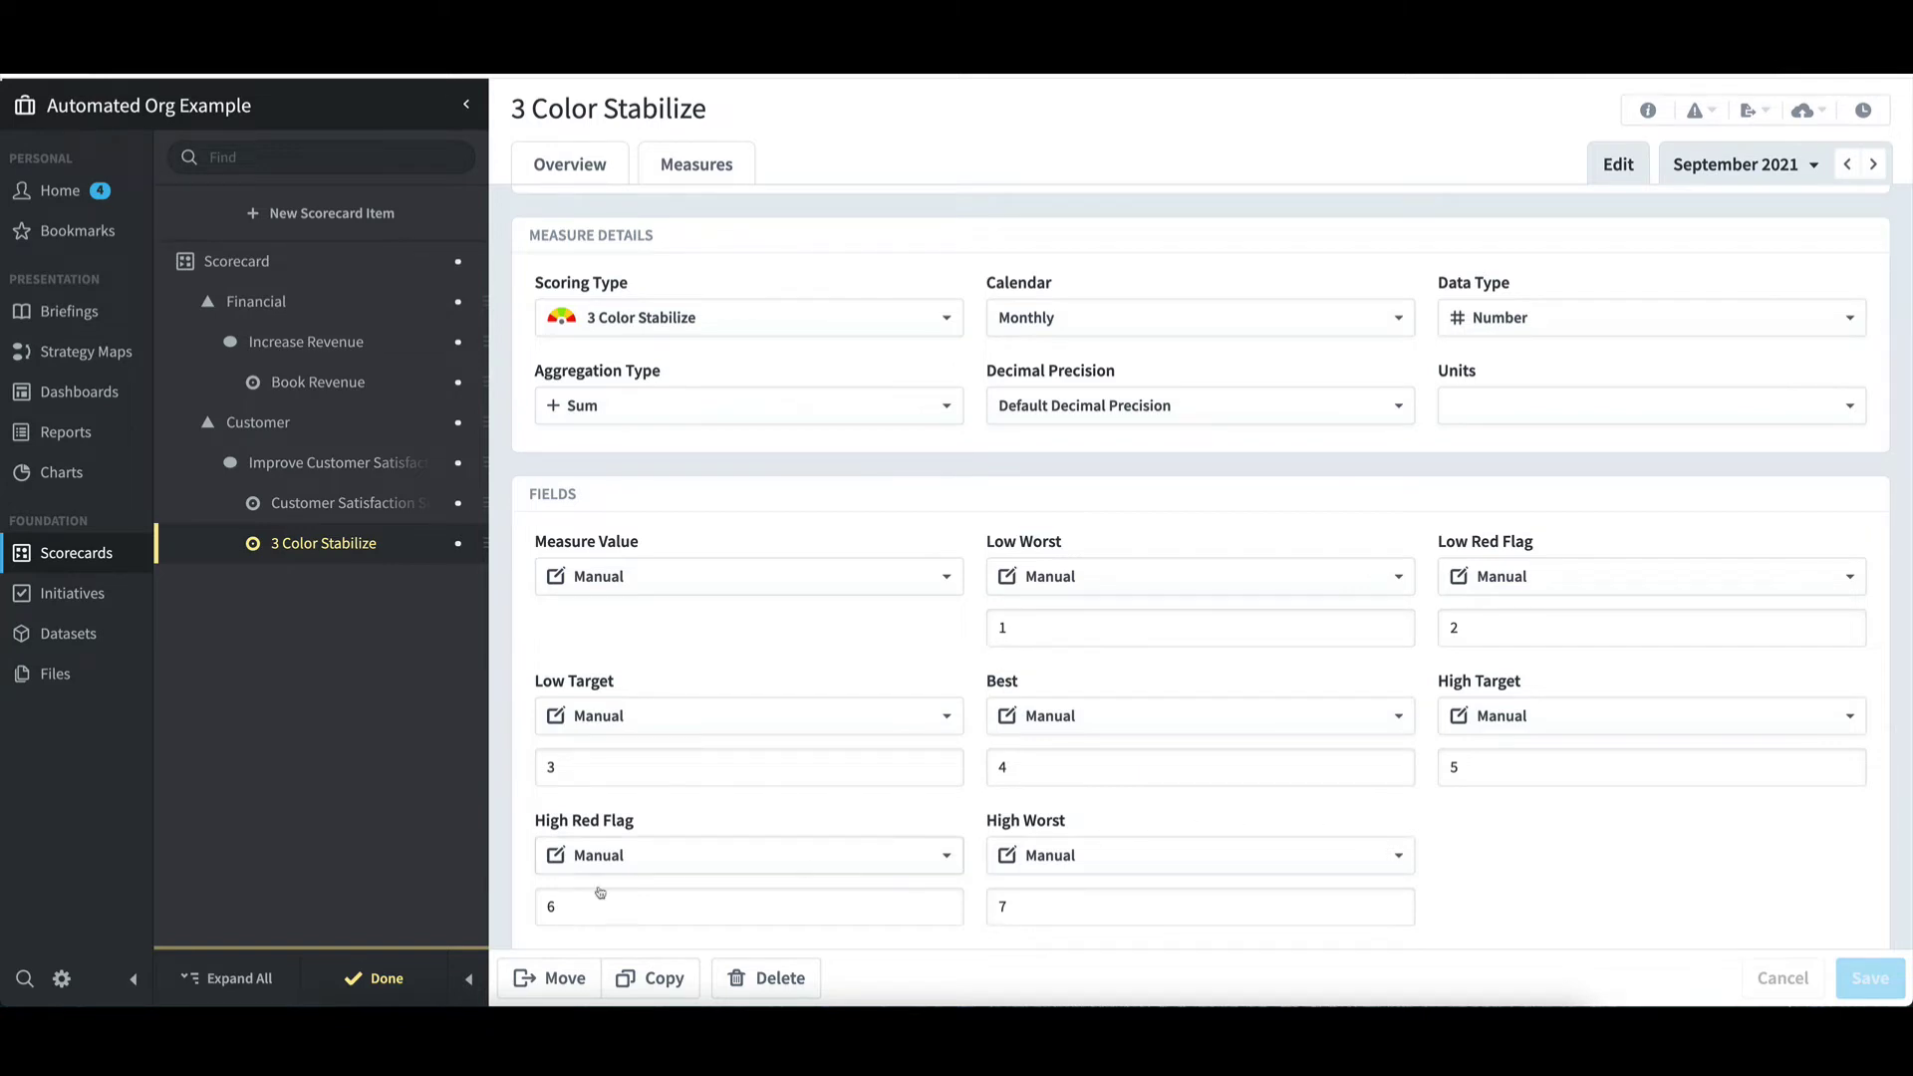
left_click(376, 981)
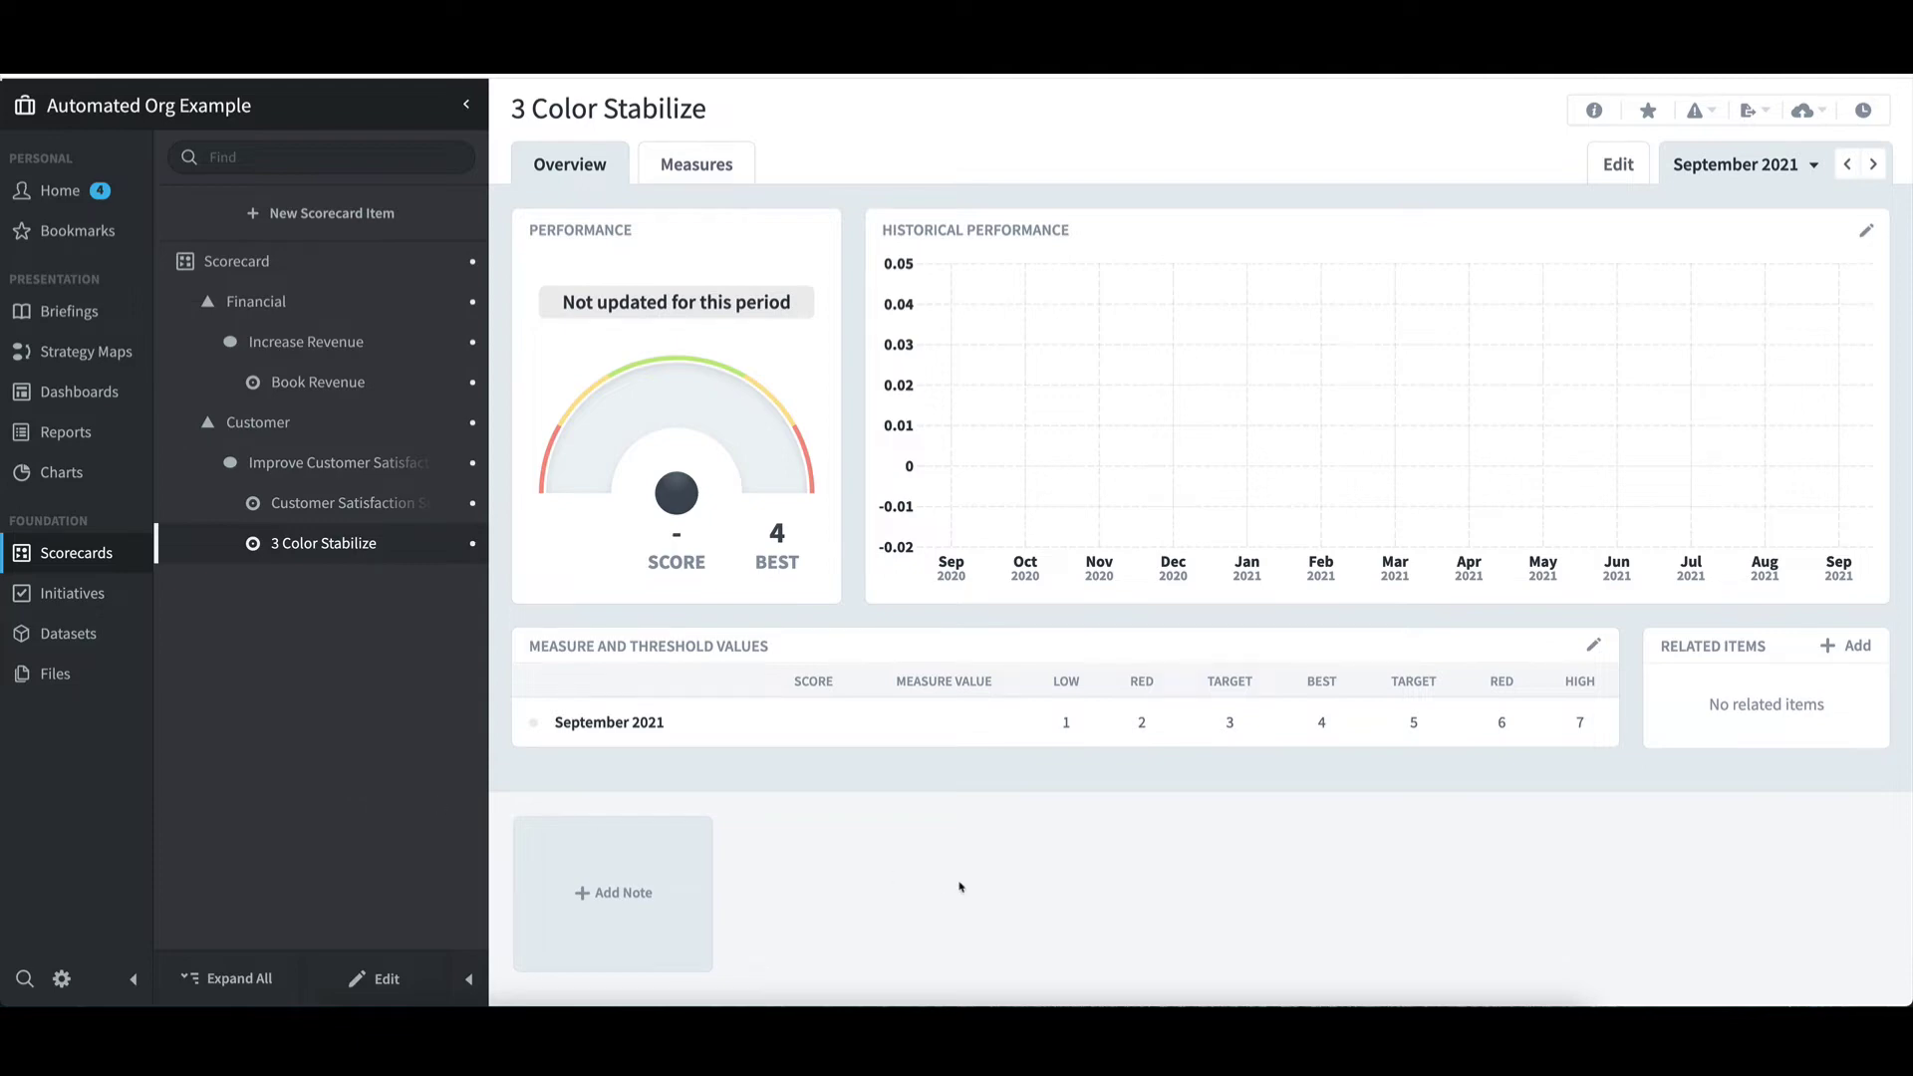
- Switch to the Scorecard workbook in Excel and delete the Scorecard, Financial and Increase Revenue rows above Training Revenue
left_click(1506, 1001)
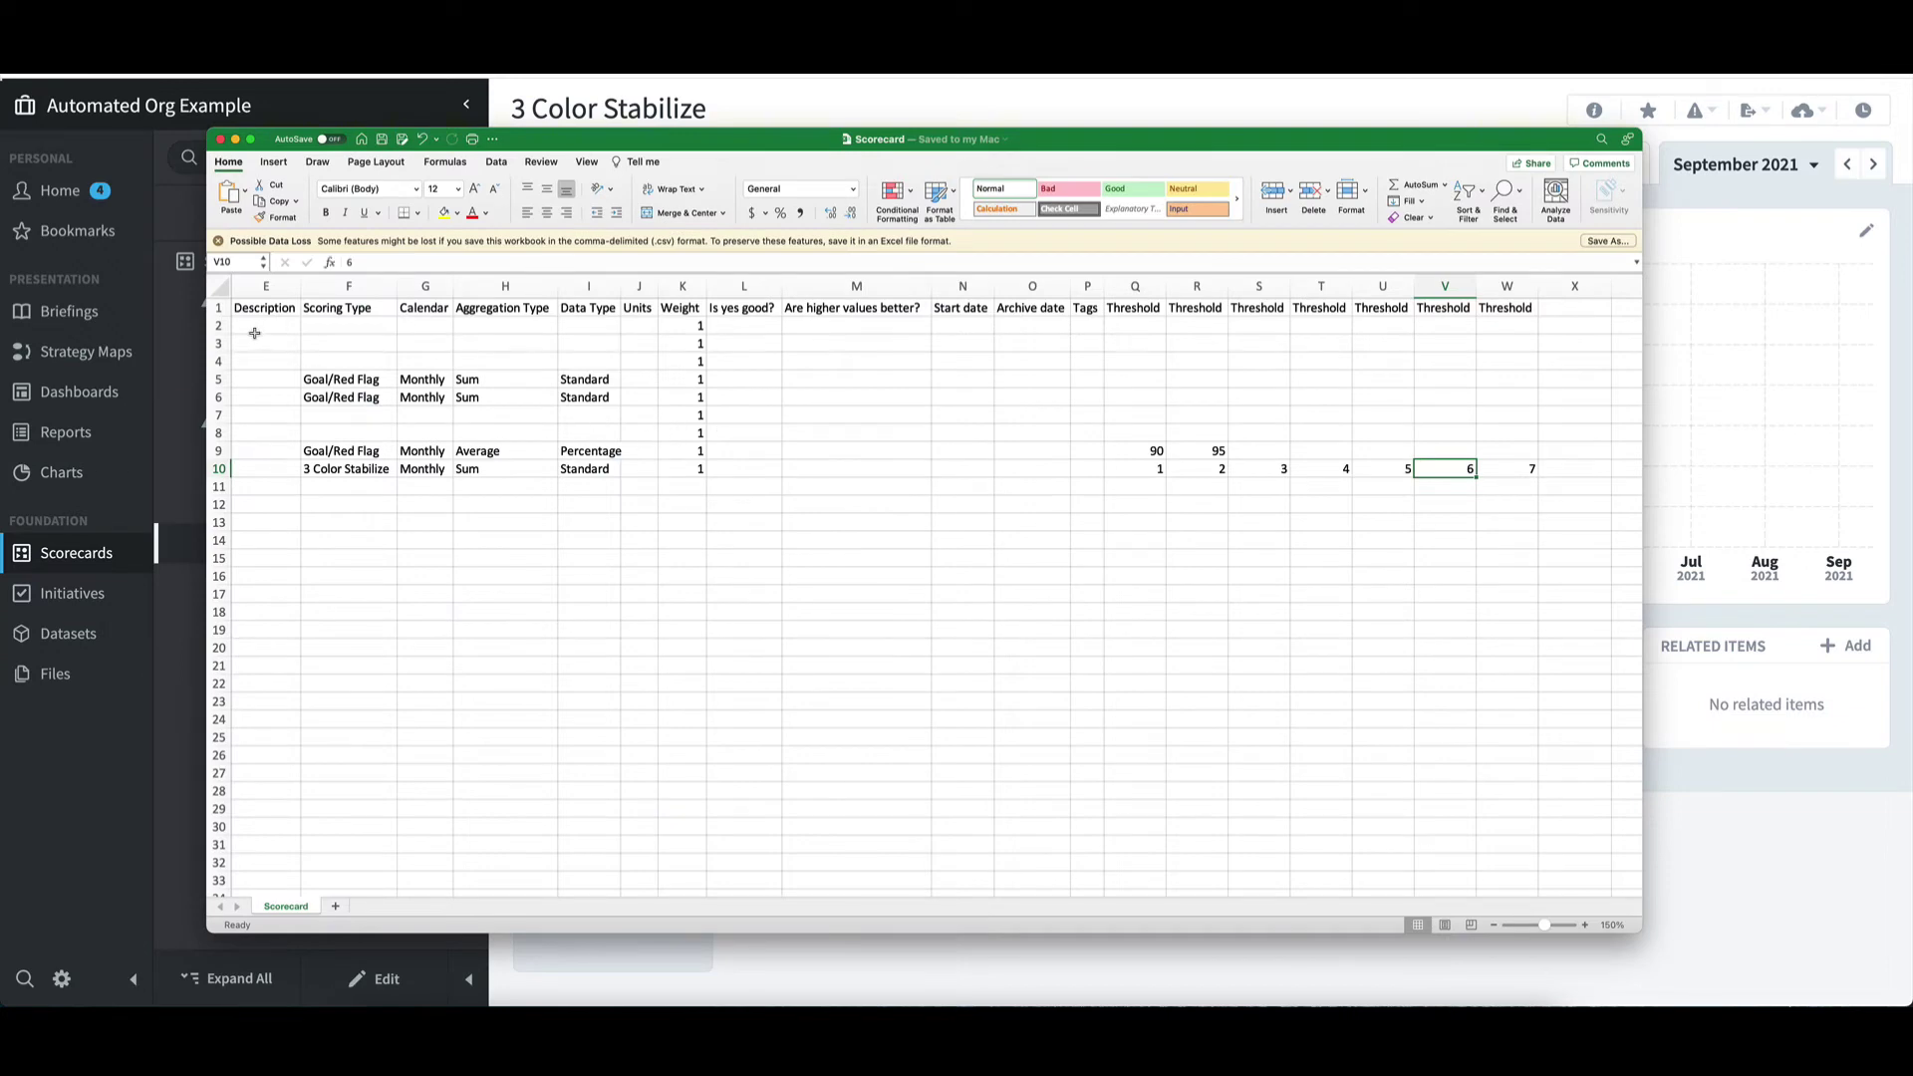
scroll(339, 367, "left", 5)
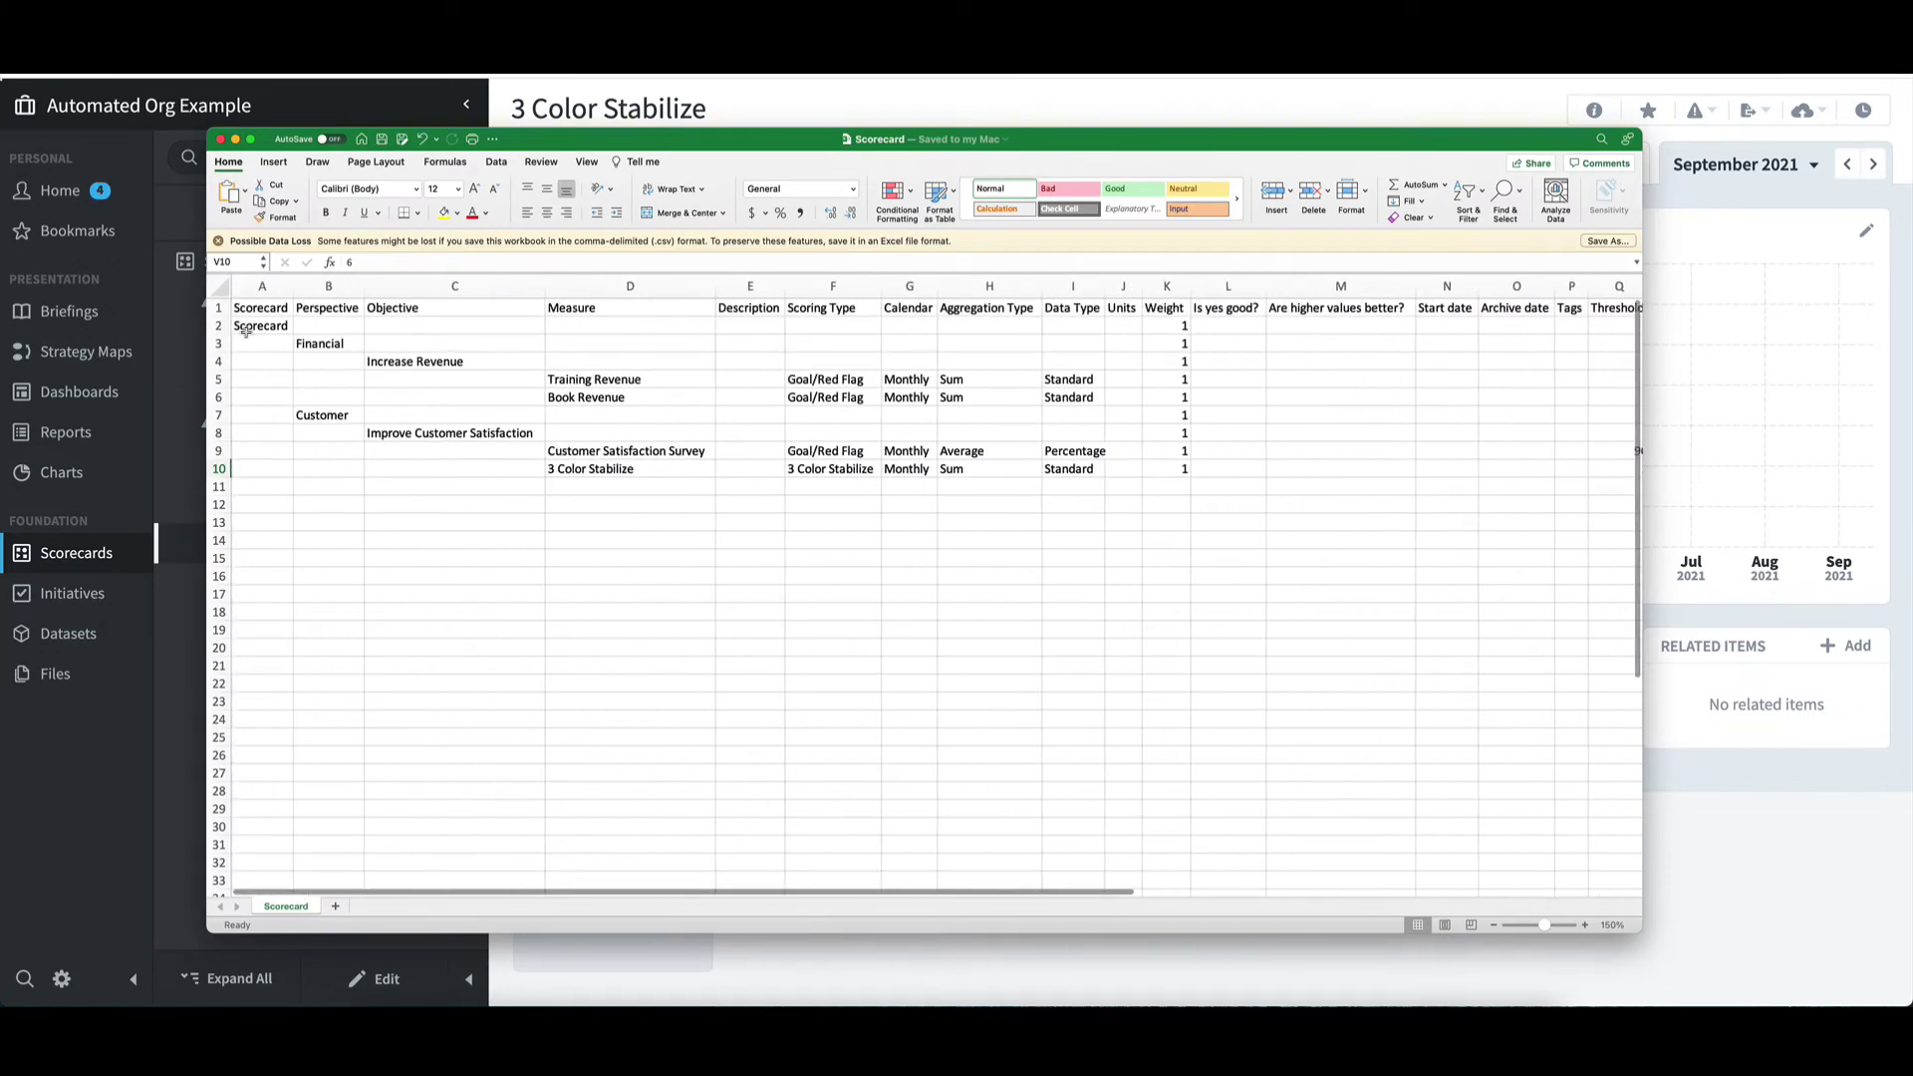
left_click_drag(219, 326, 219, 361)
right_click(308, 346)
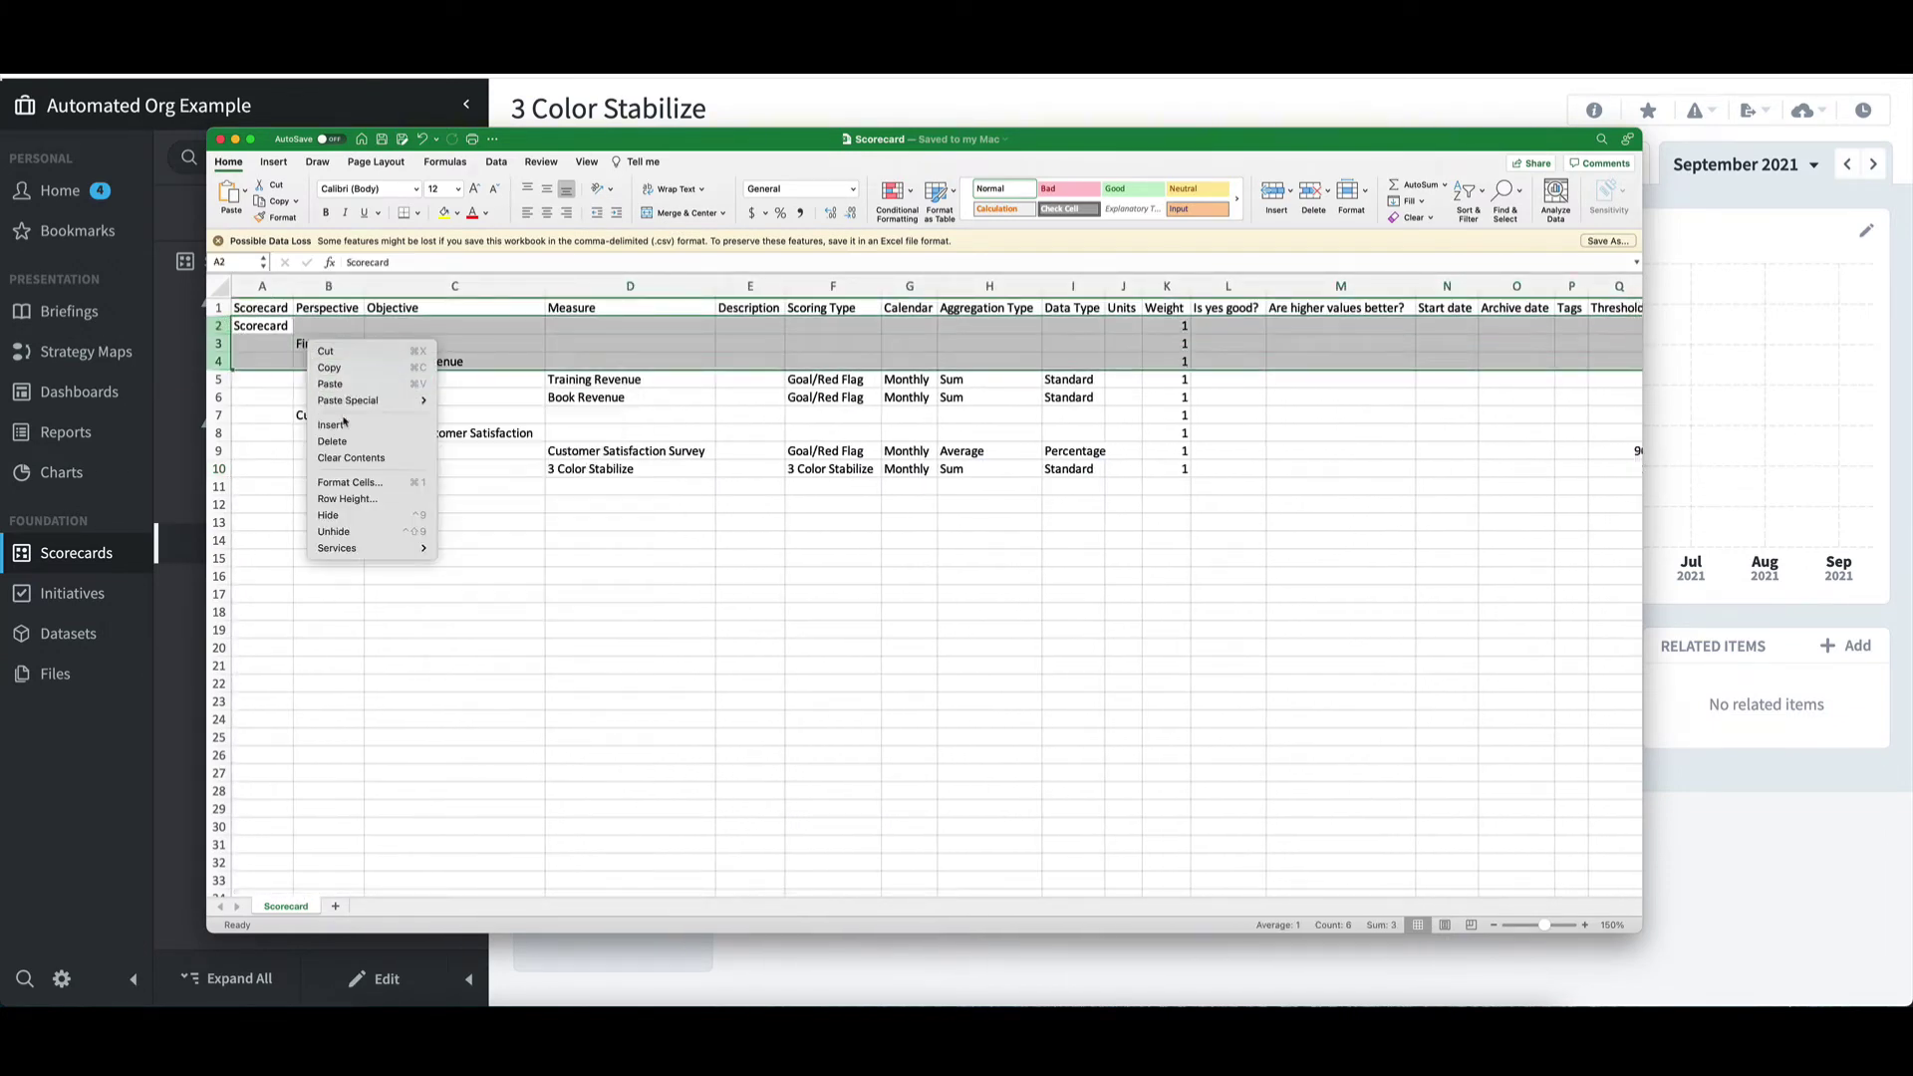
left_click(344, 438)
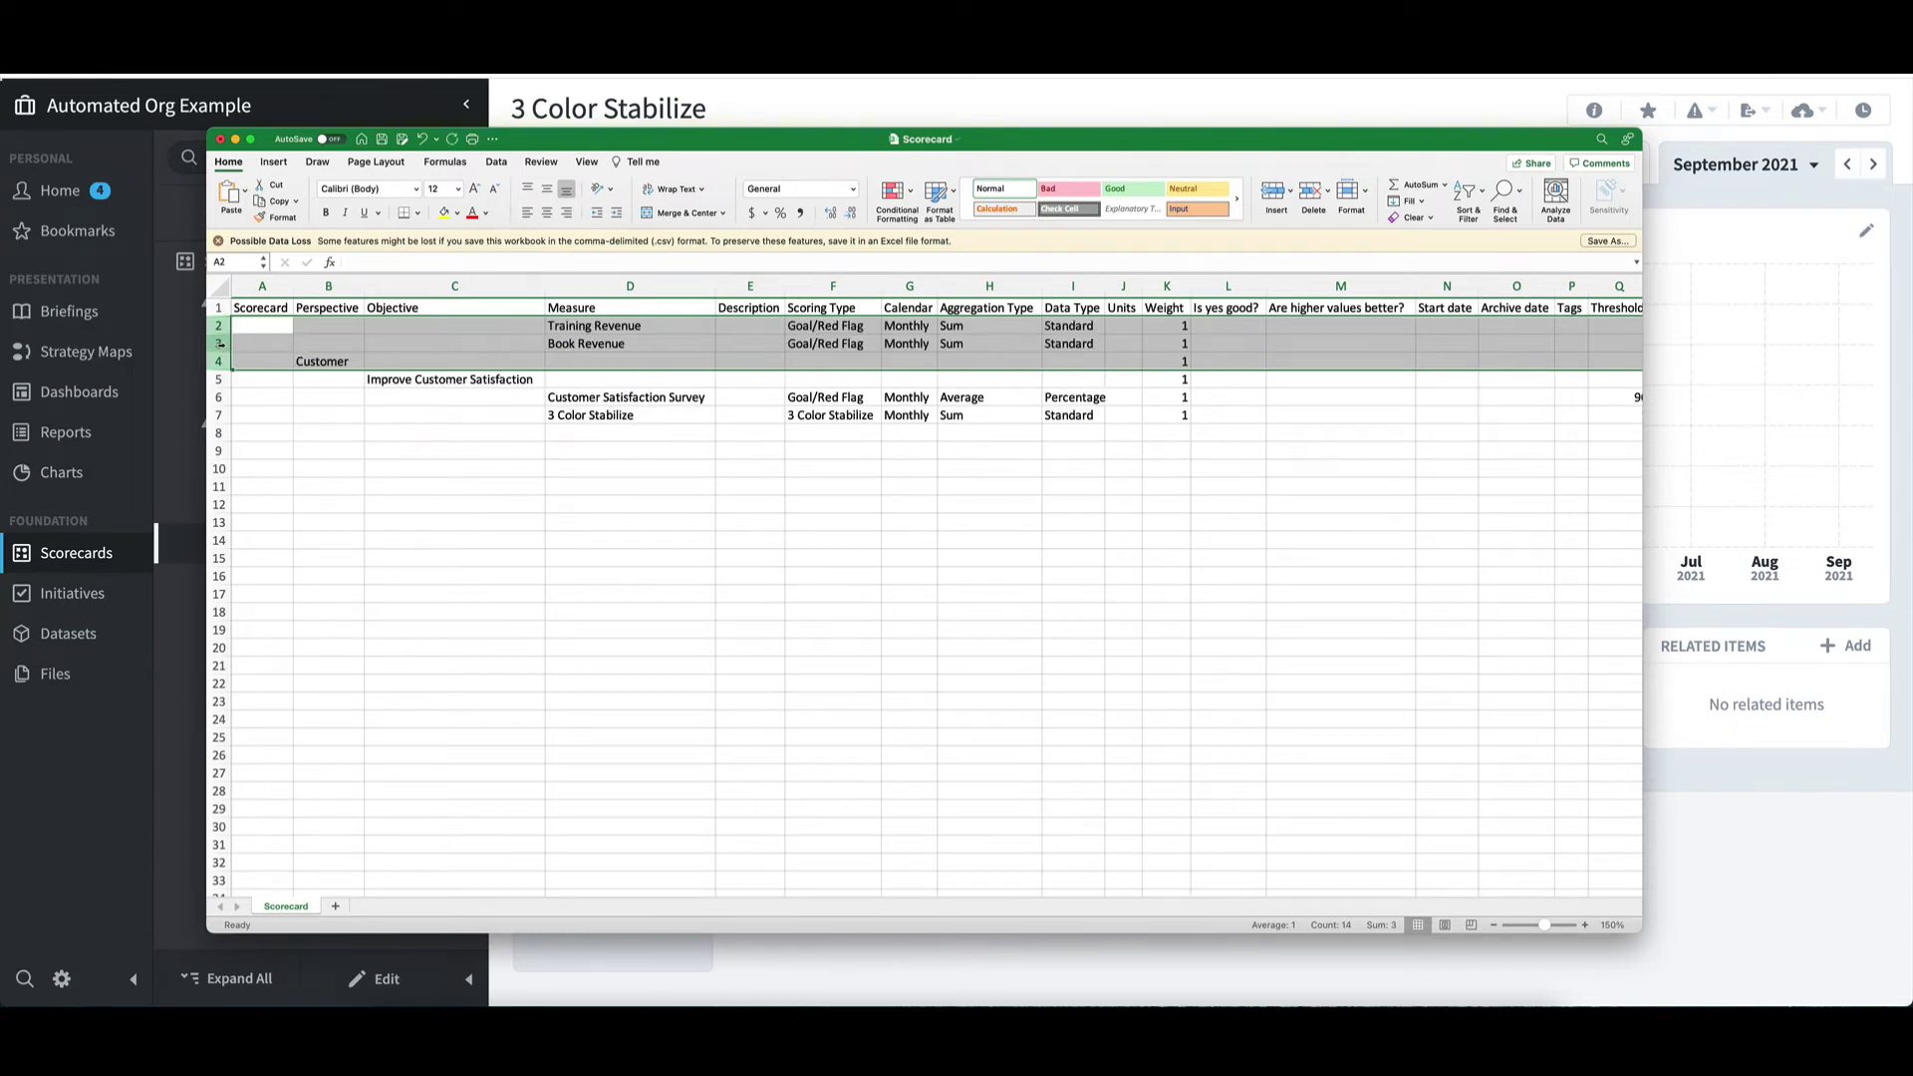
- Delete all rows from Book Revenue down to 3 Color Stabilize and save the Scorecard file
left_click_drag(218, 344, 218, 414)
right_click(312, 394)
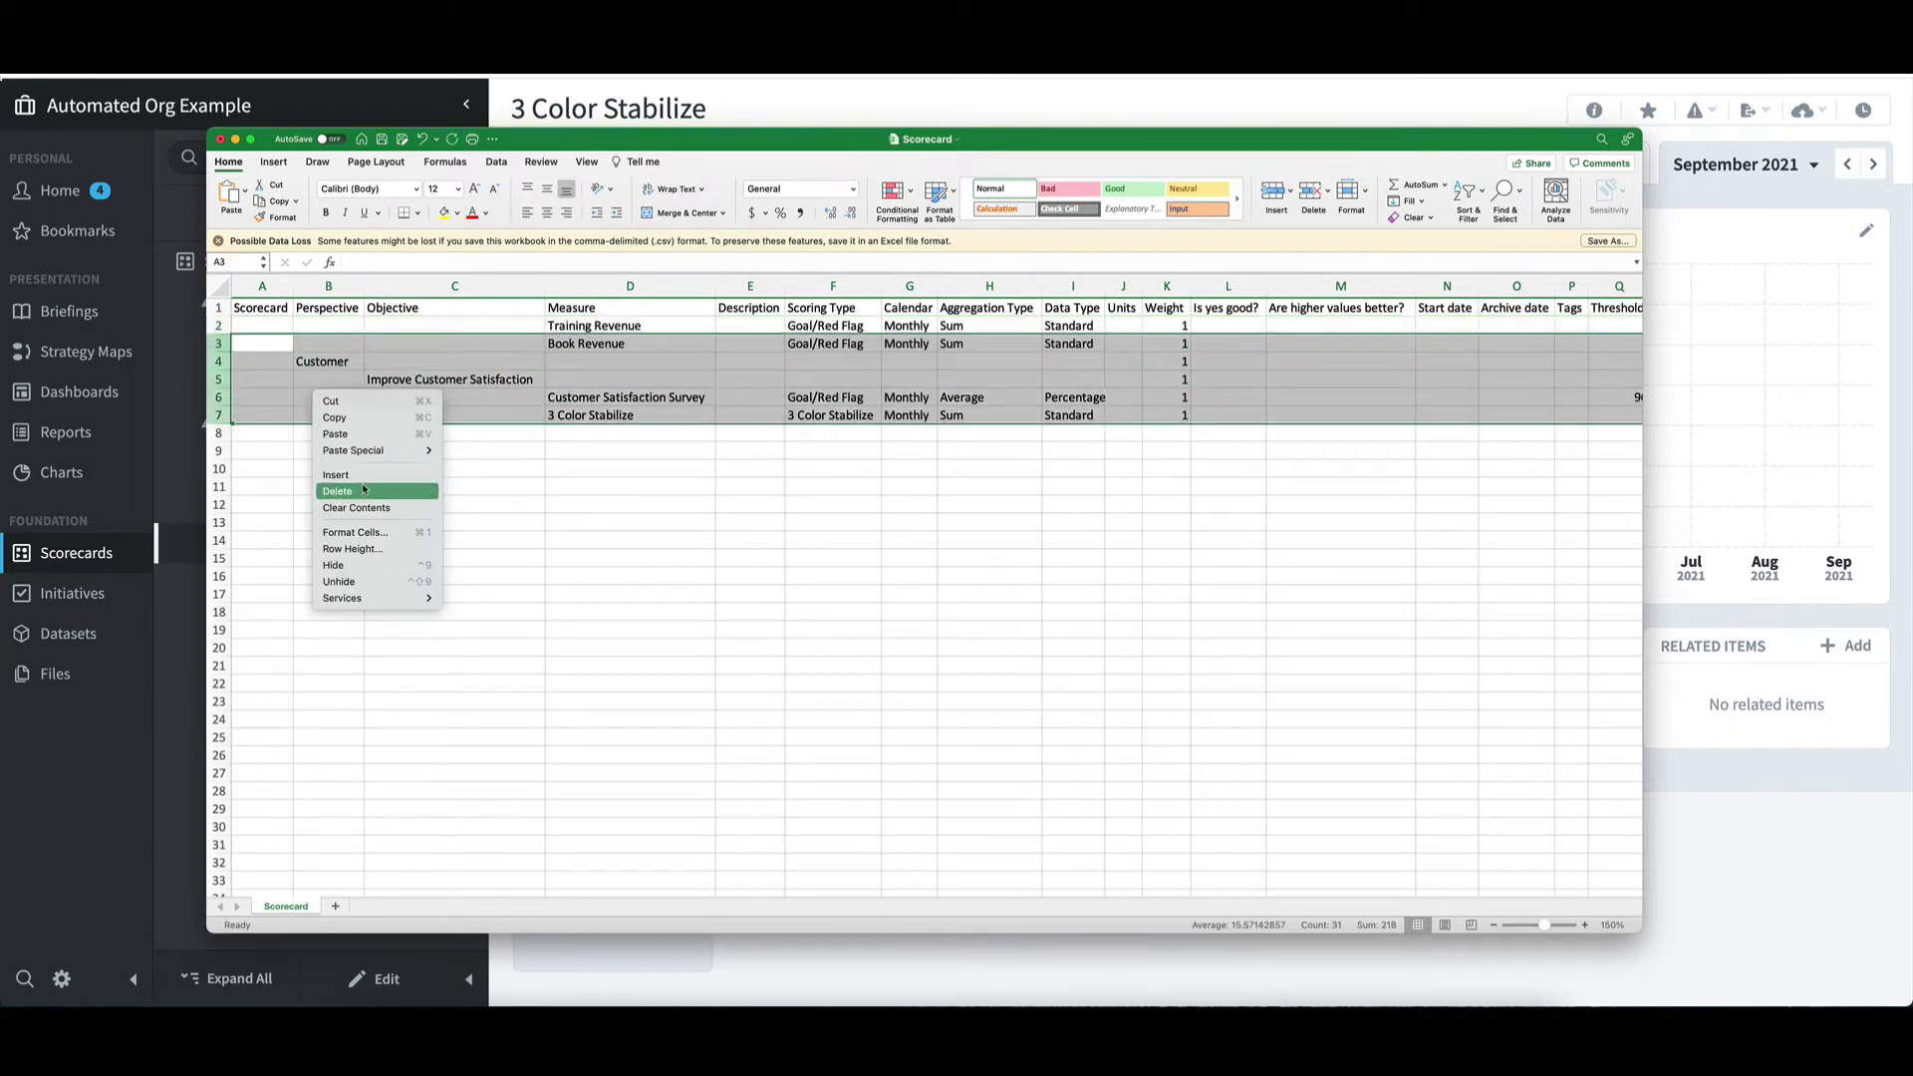
left_click(344, 491)
left_click(278, 313)
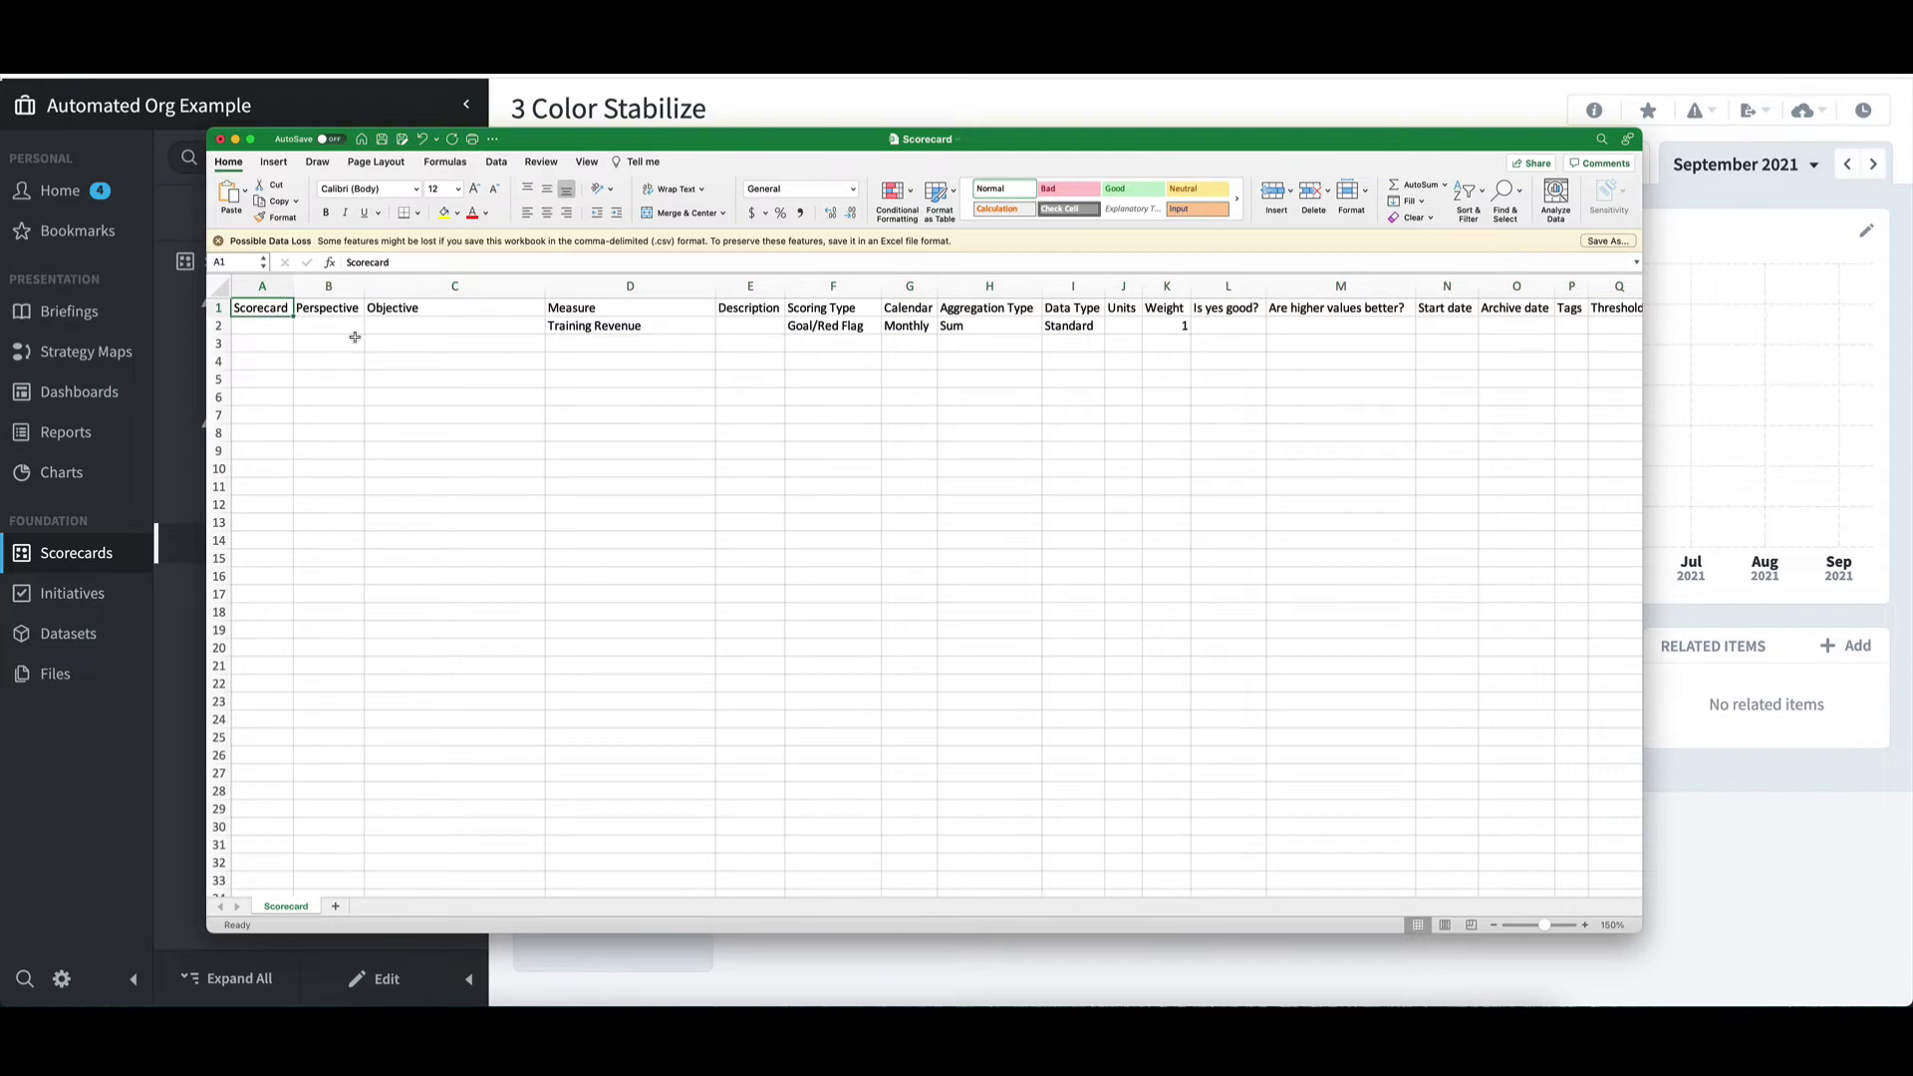
left_click(381, 138)
- Switch back to Spider Impact, collapse the Customer perspective and open the Increase Revenue objective
left_click(738, 114)
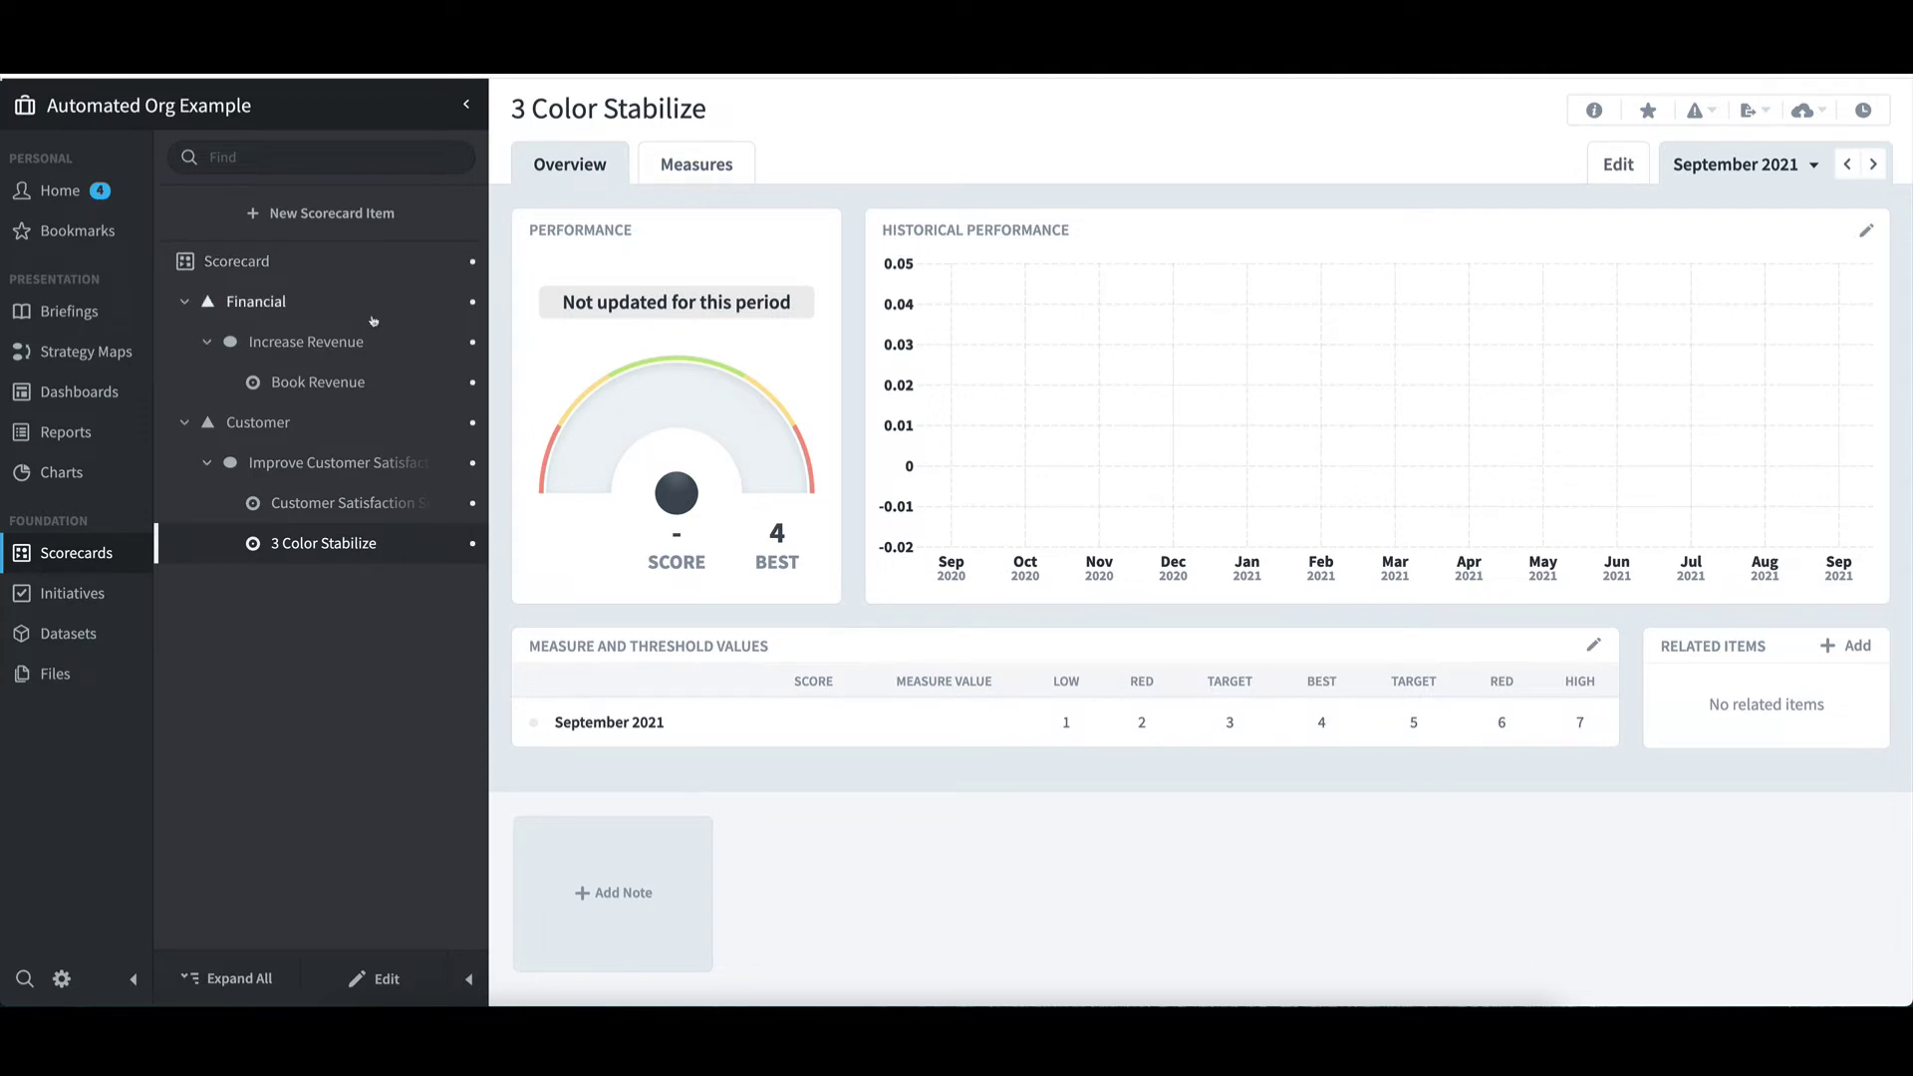
left_click(188, 425)
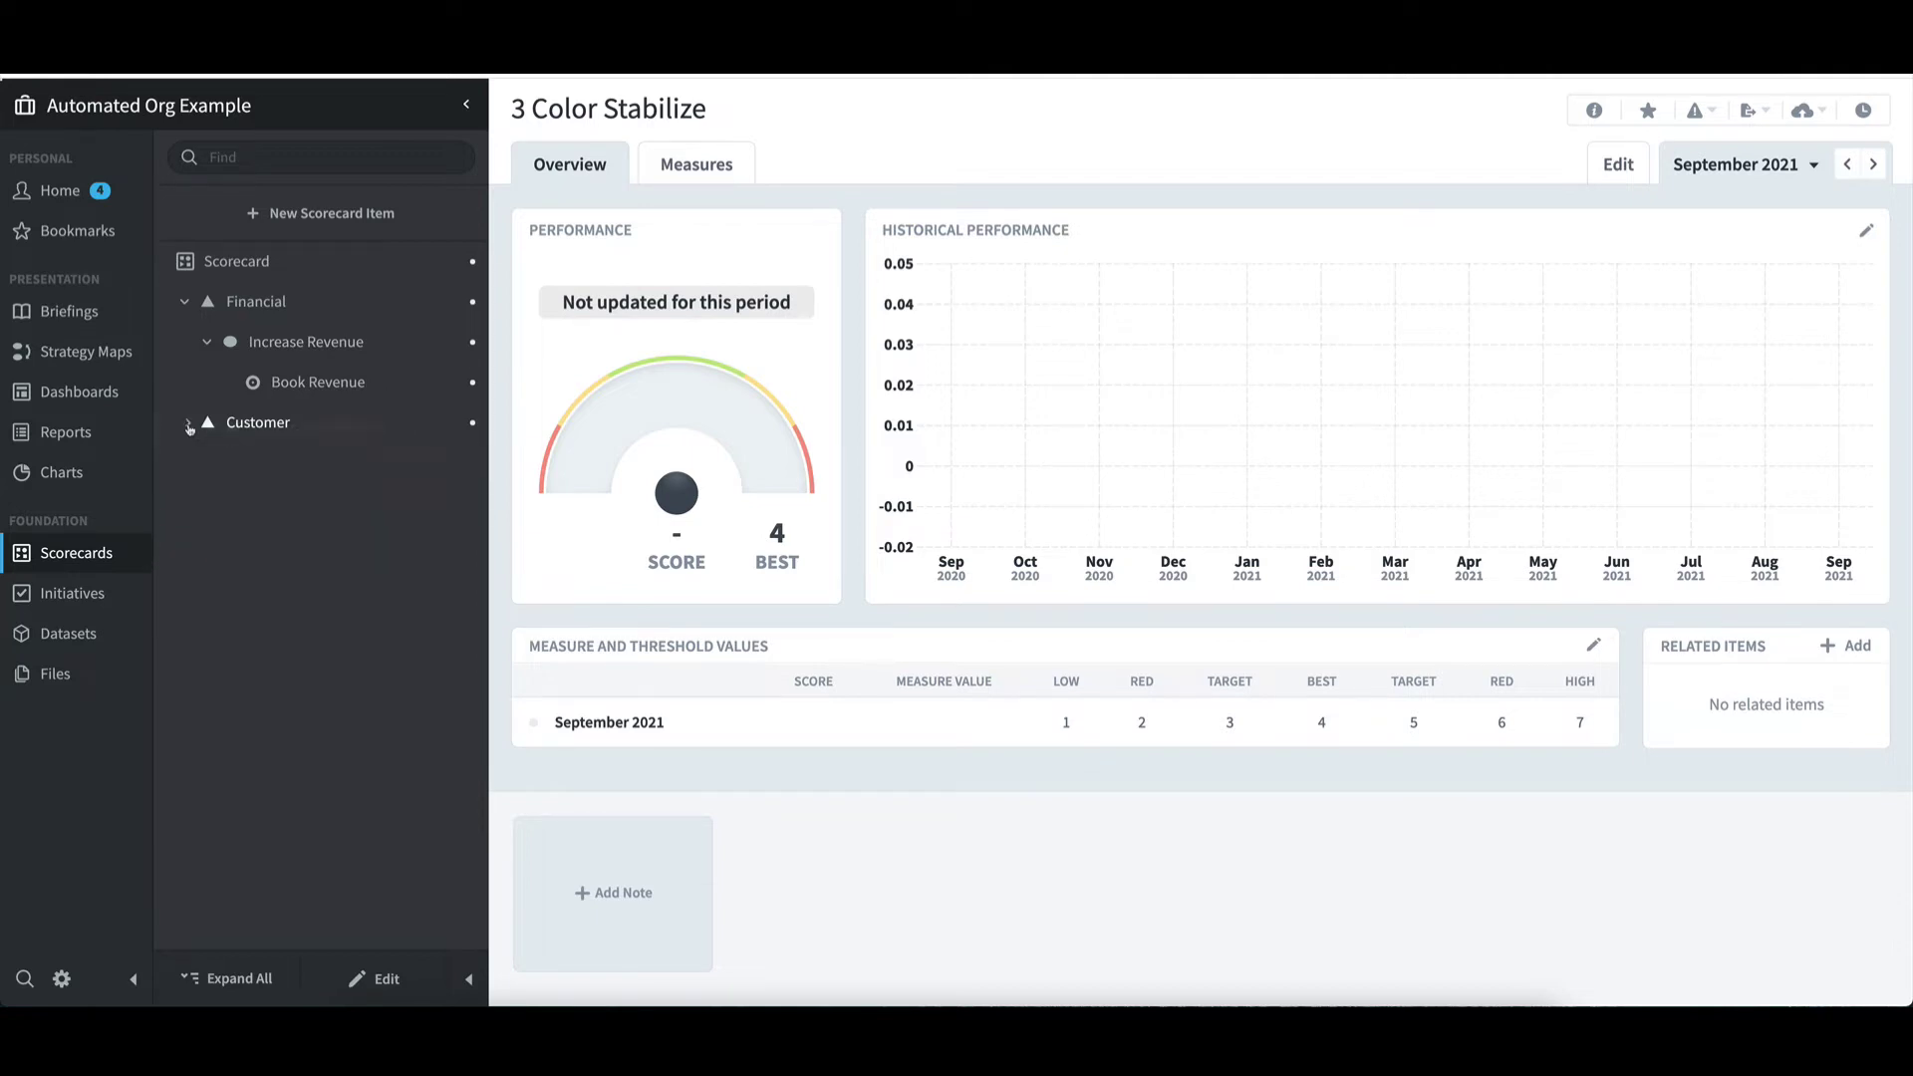
left_click(310, 343)
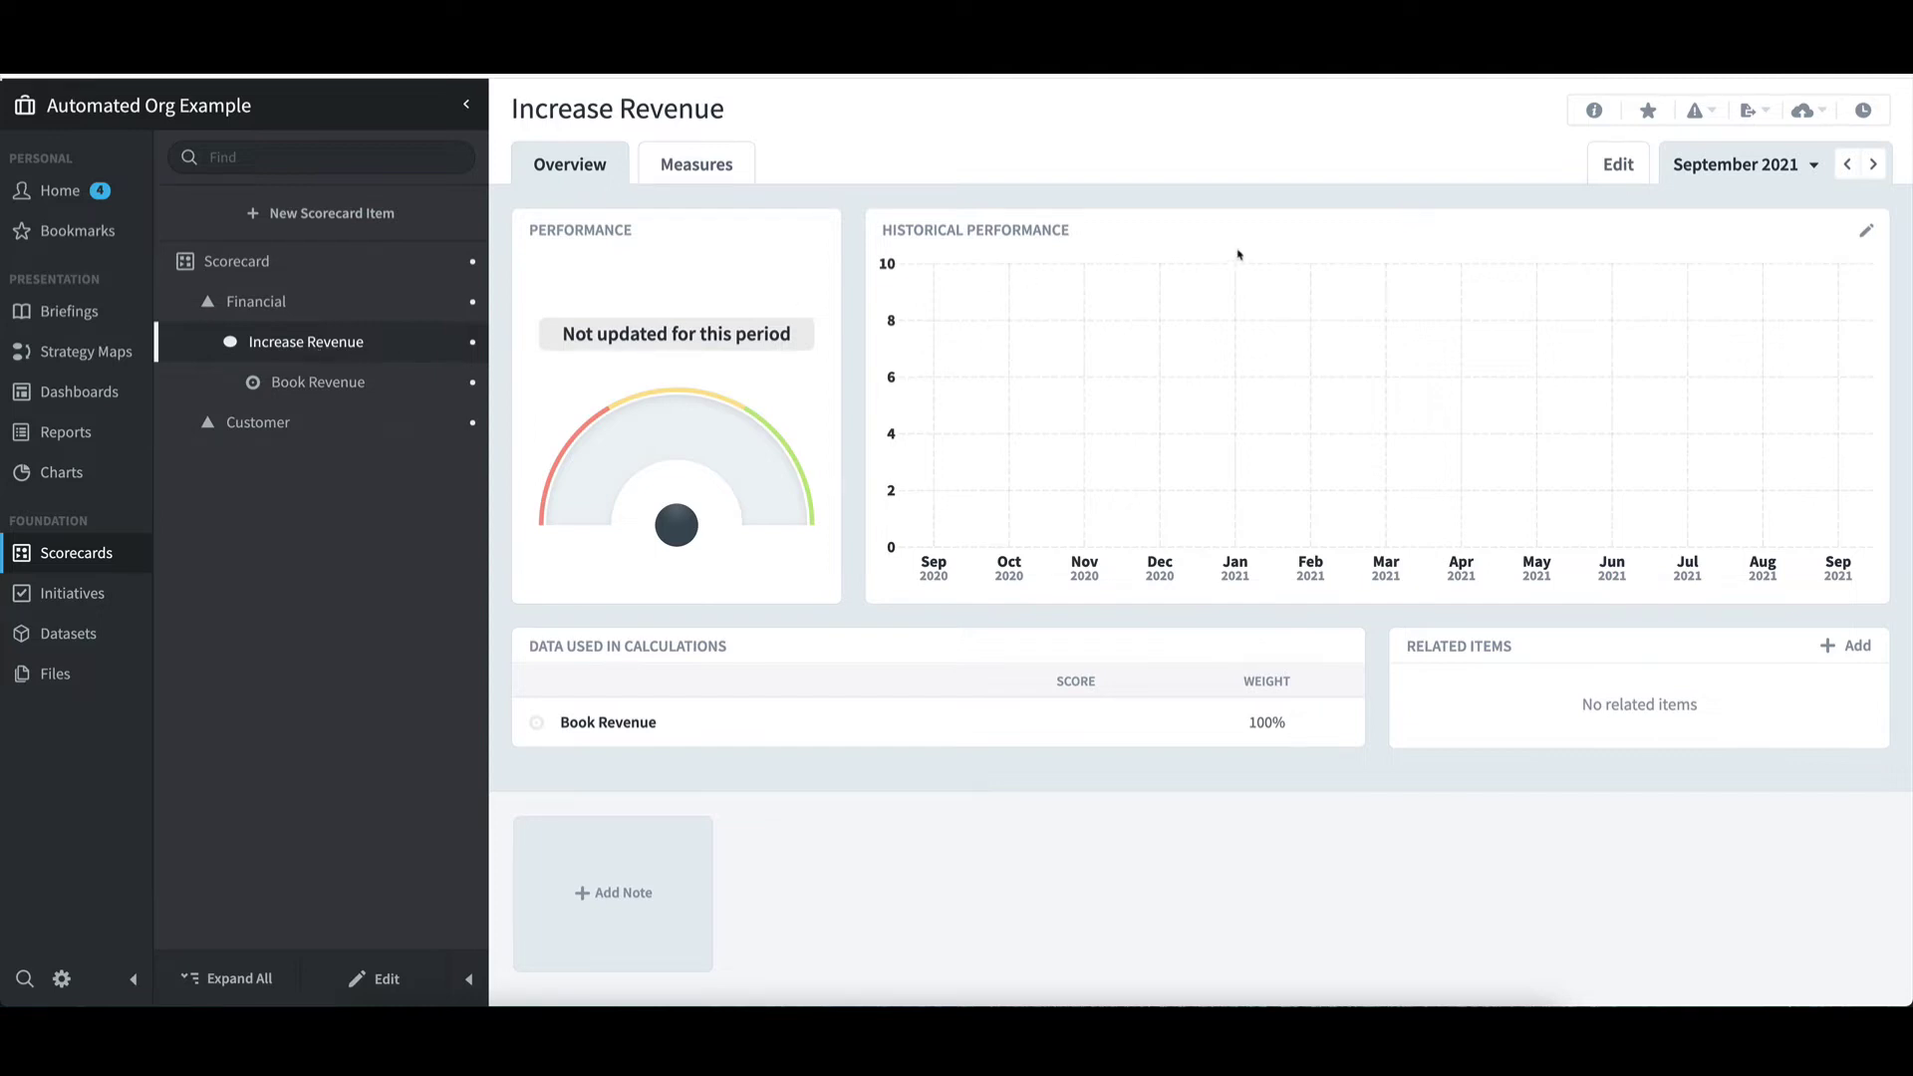
- Import the scorecard items from Scorecard.csv in Downloads under the Increase Revenue objective and close the finished import
left_click(1805, 116)
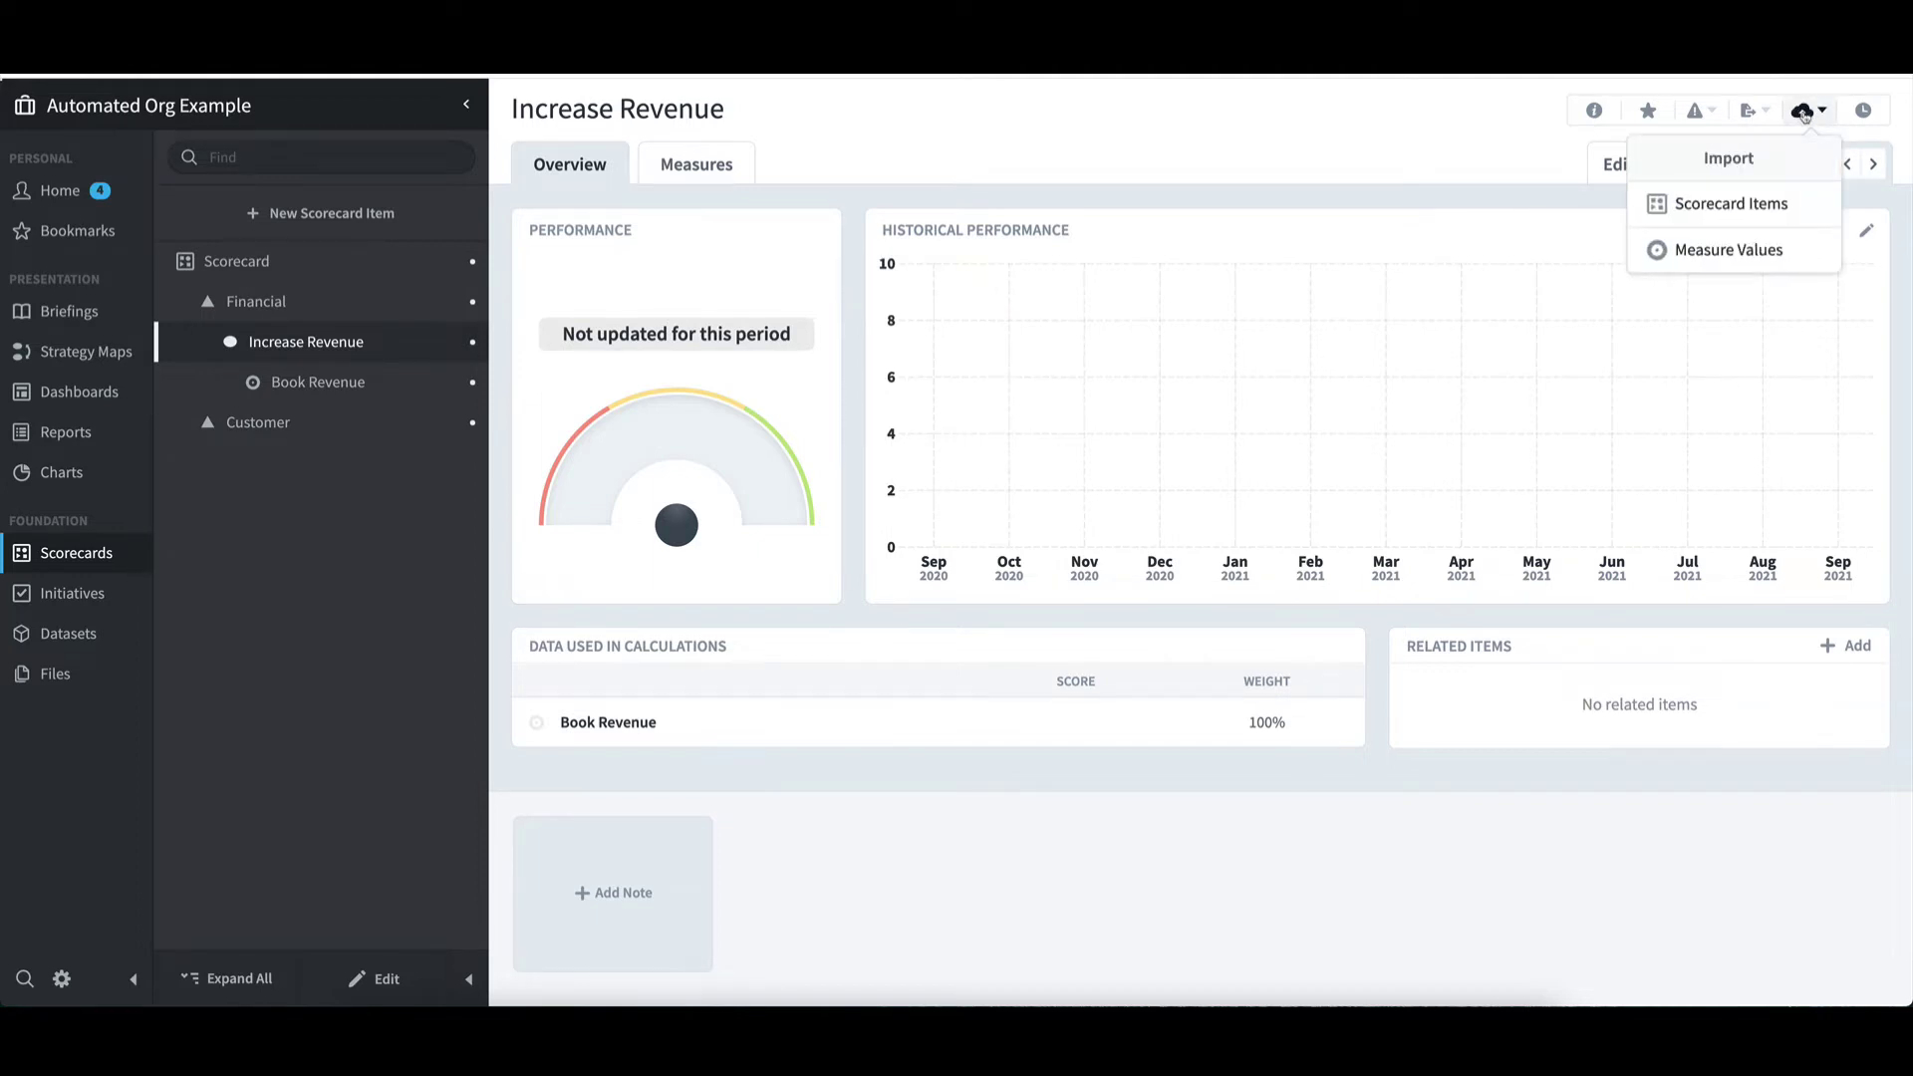
left_click(1746, 204)
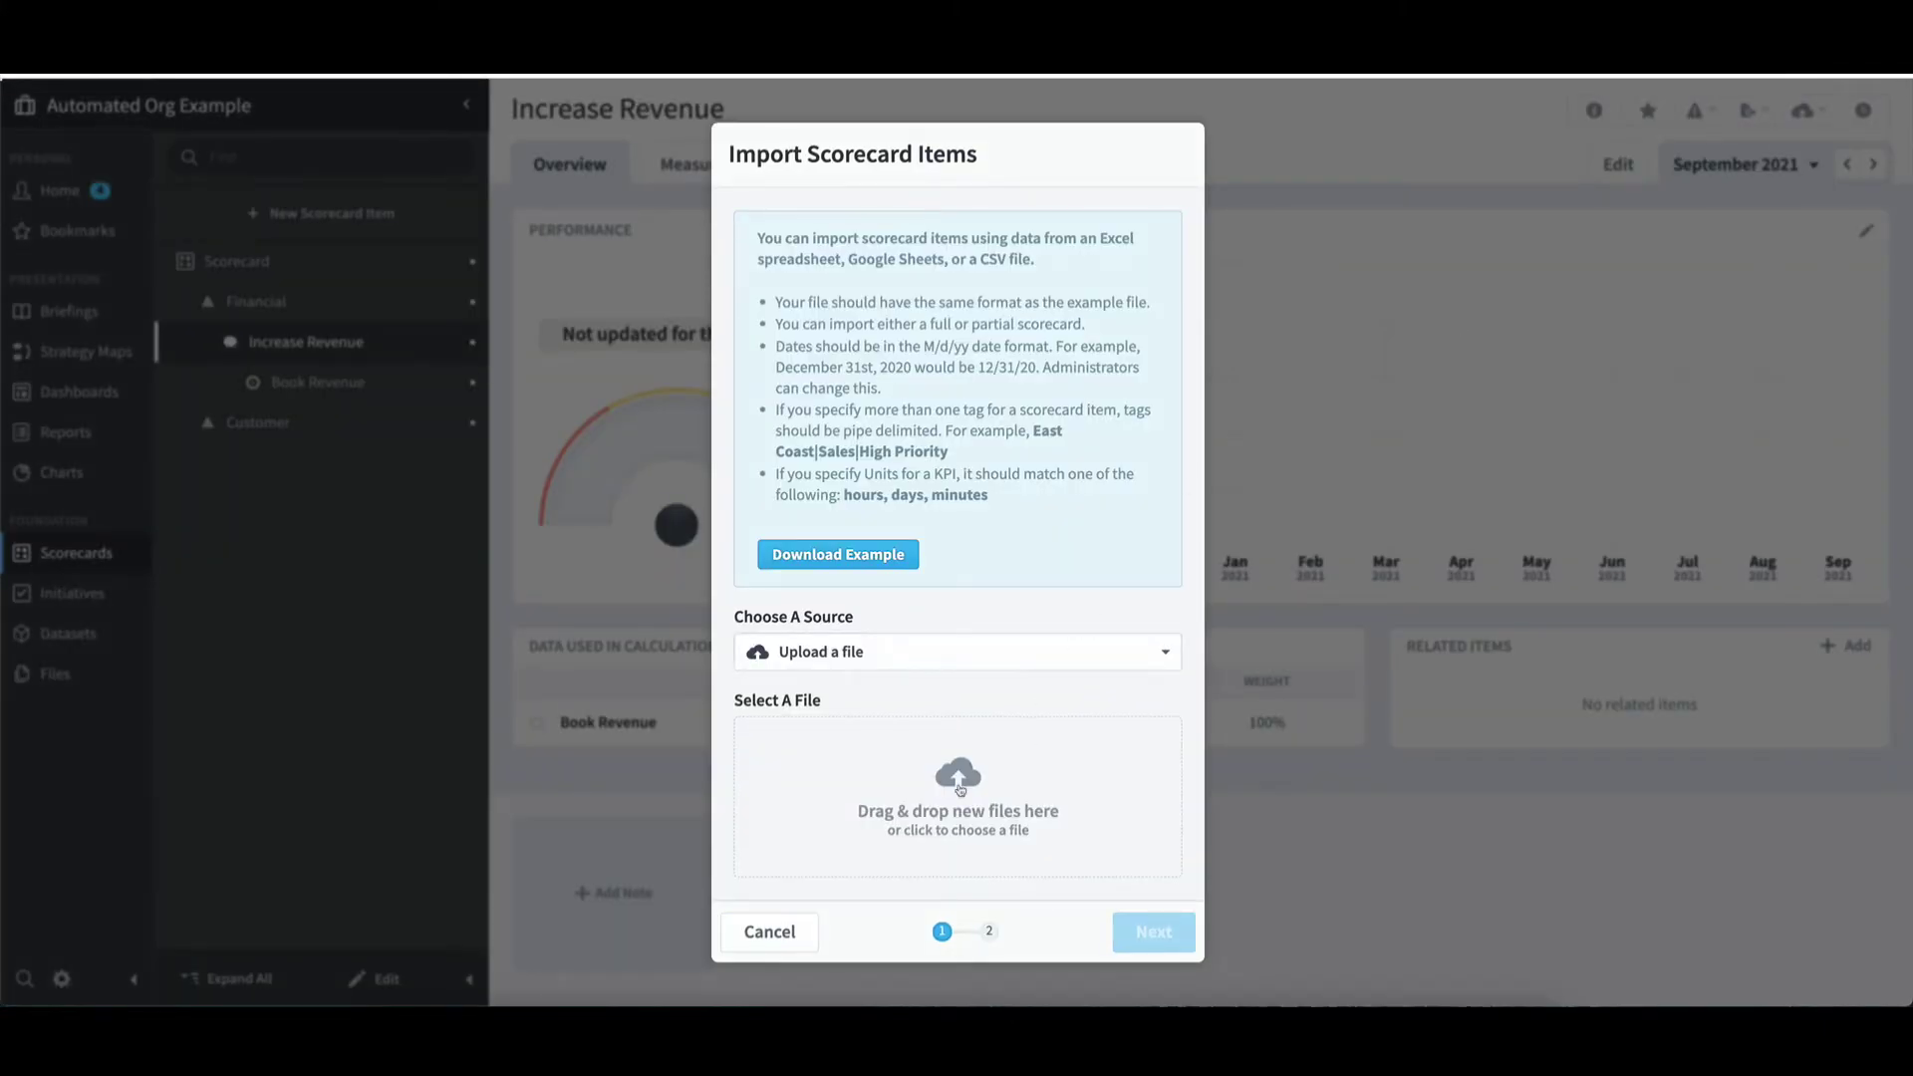
left_click(960, 789)
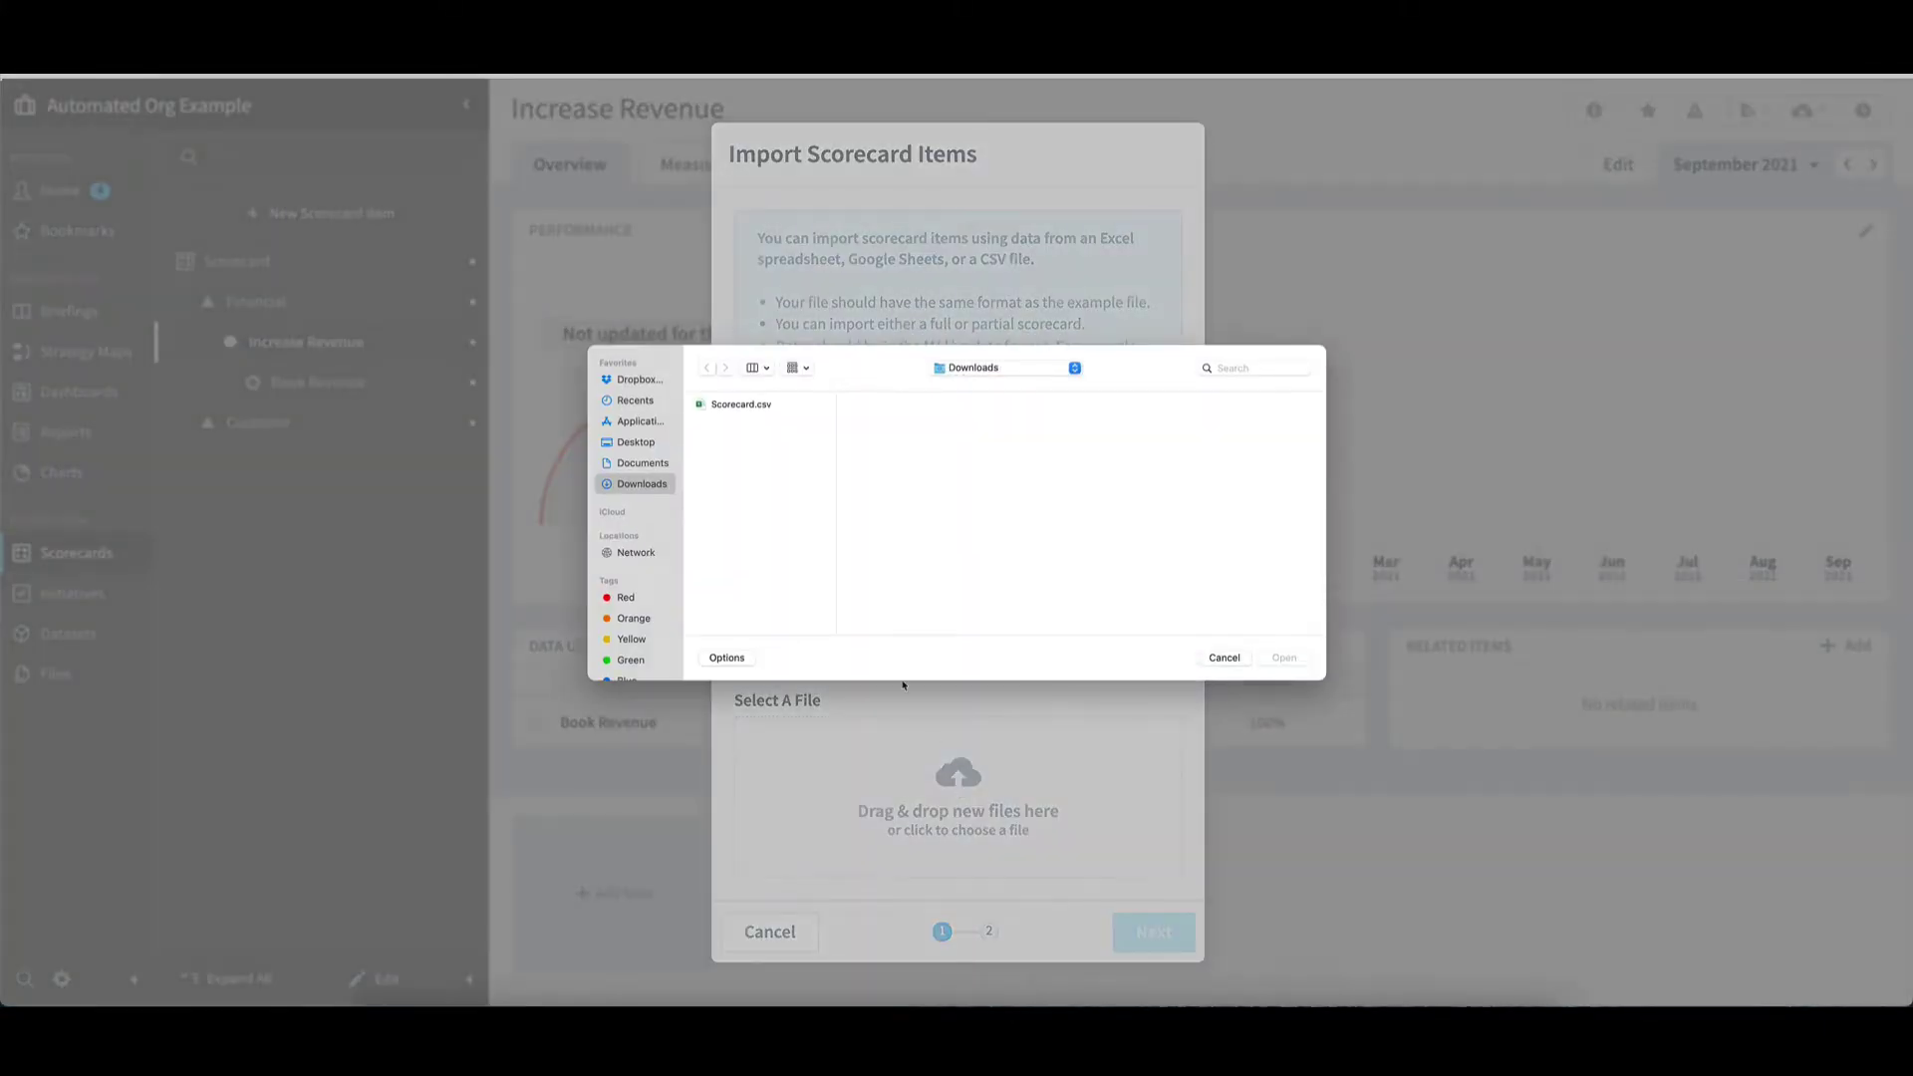
left_click(753, 405)
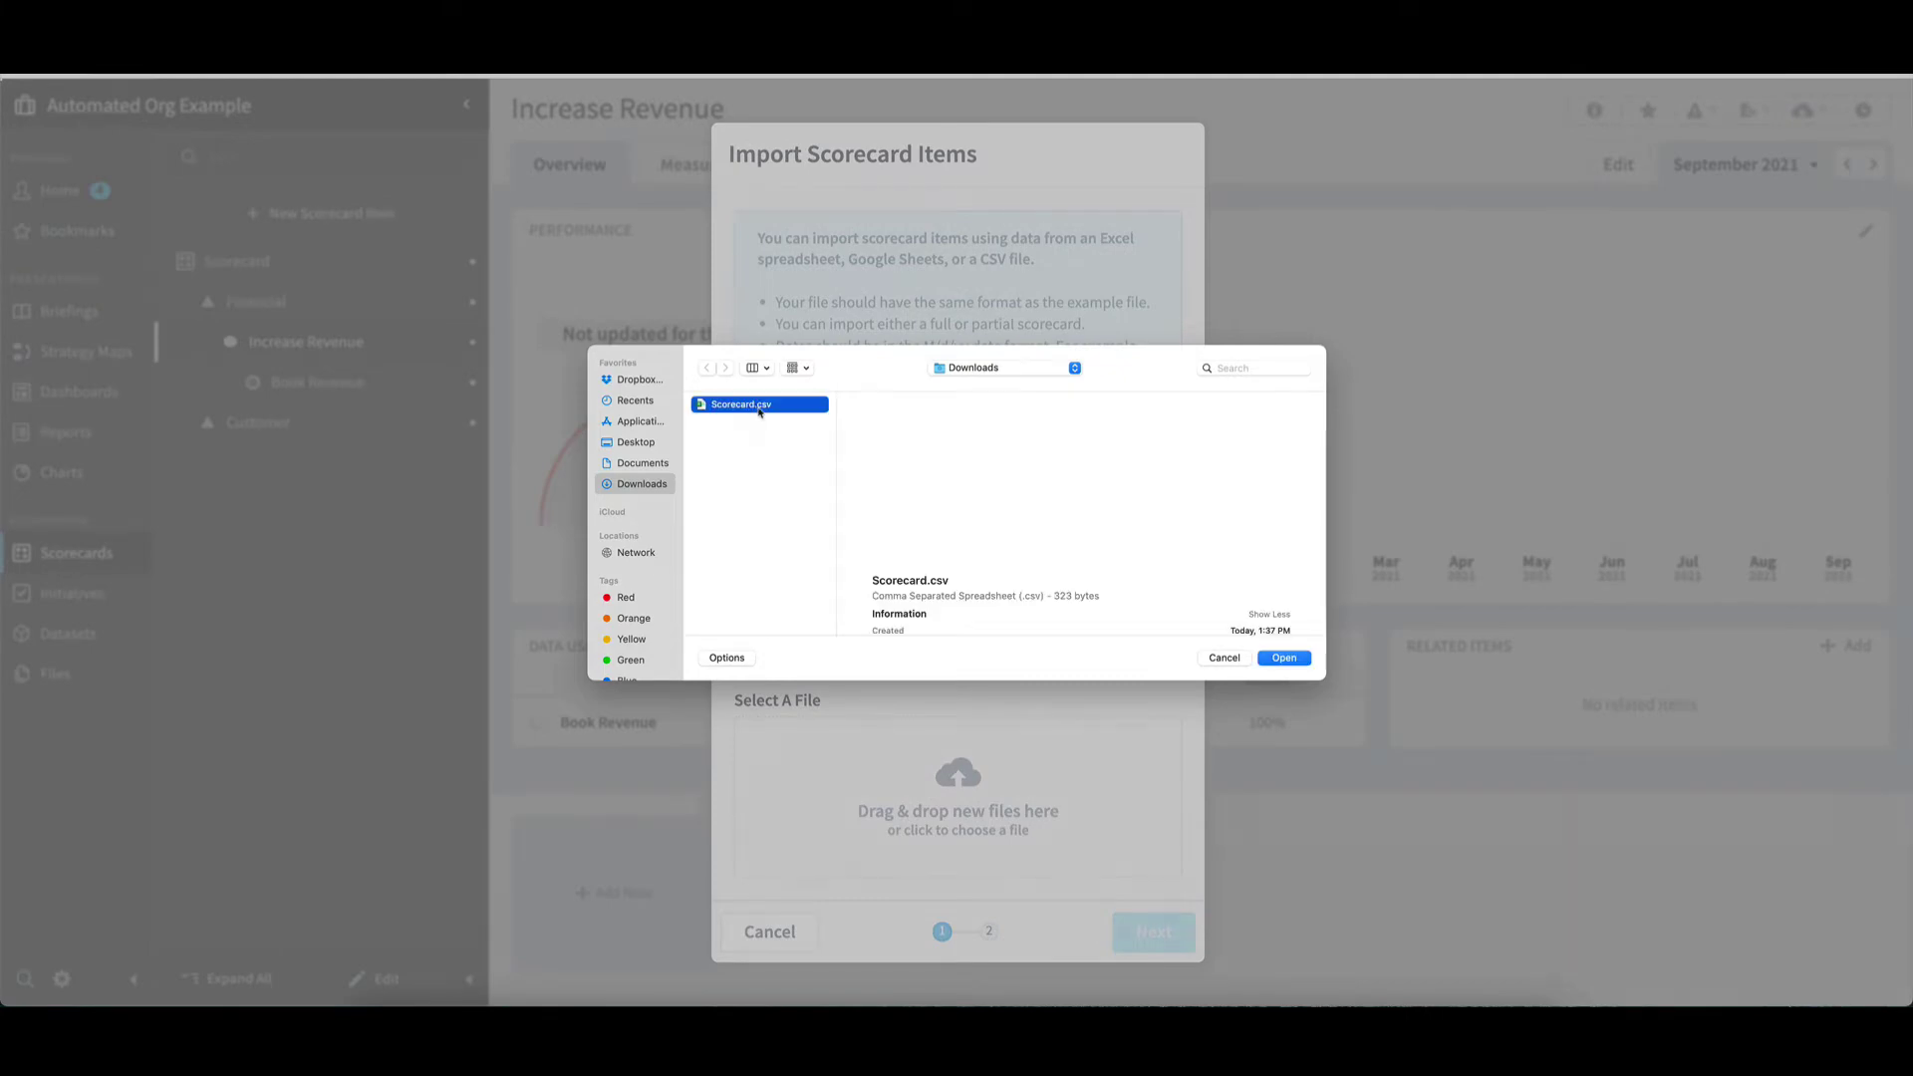
left_click(1282, 660)
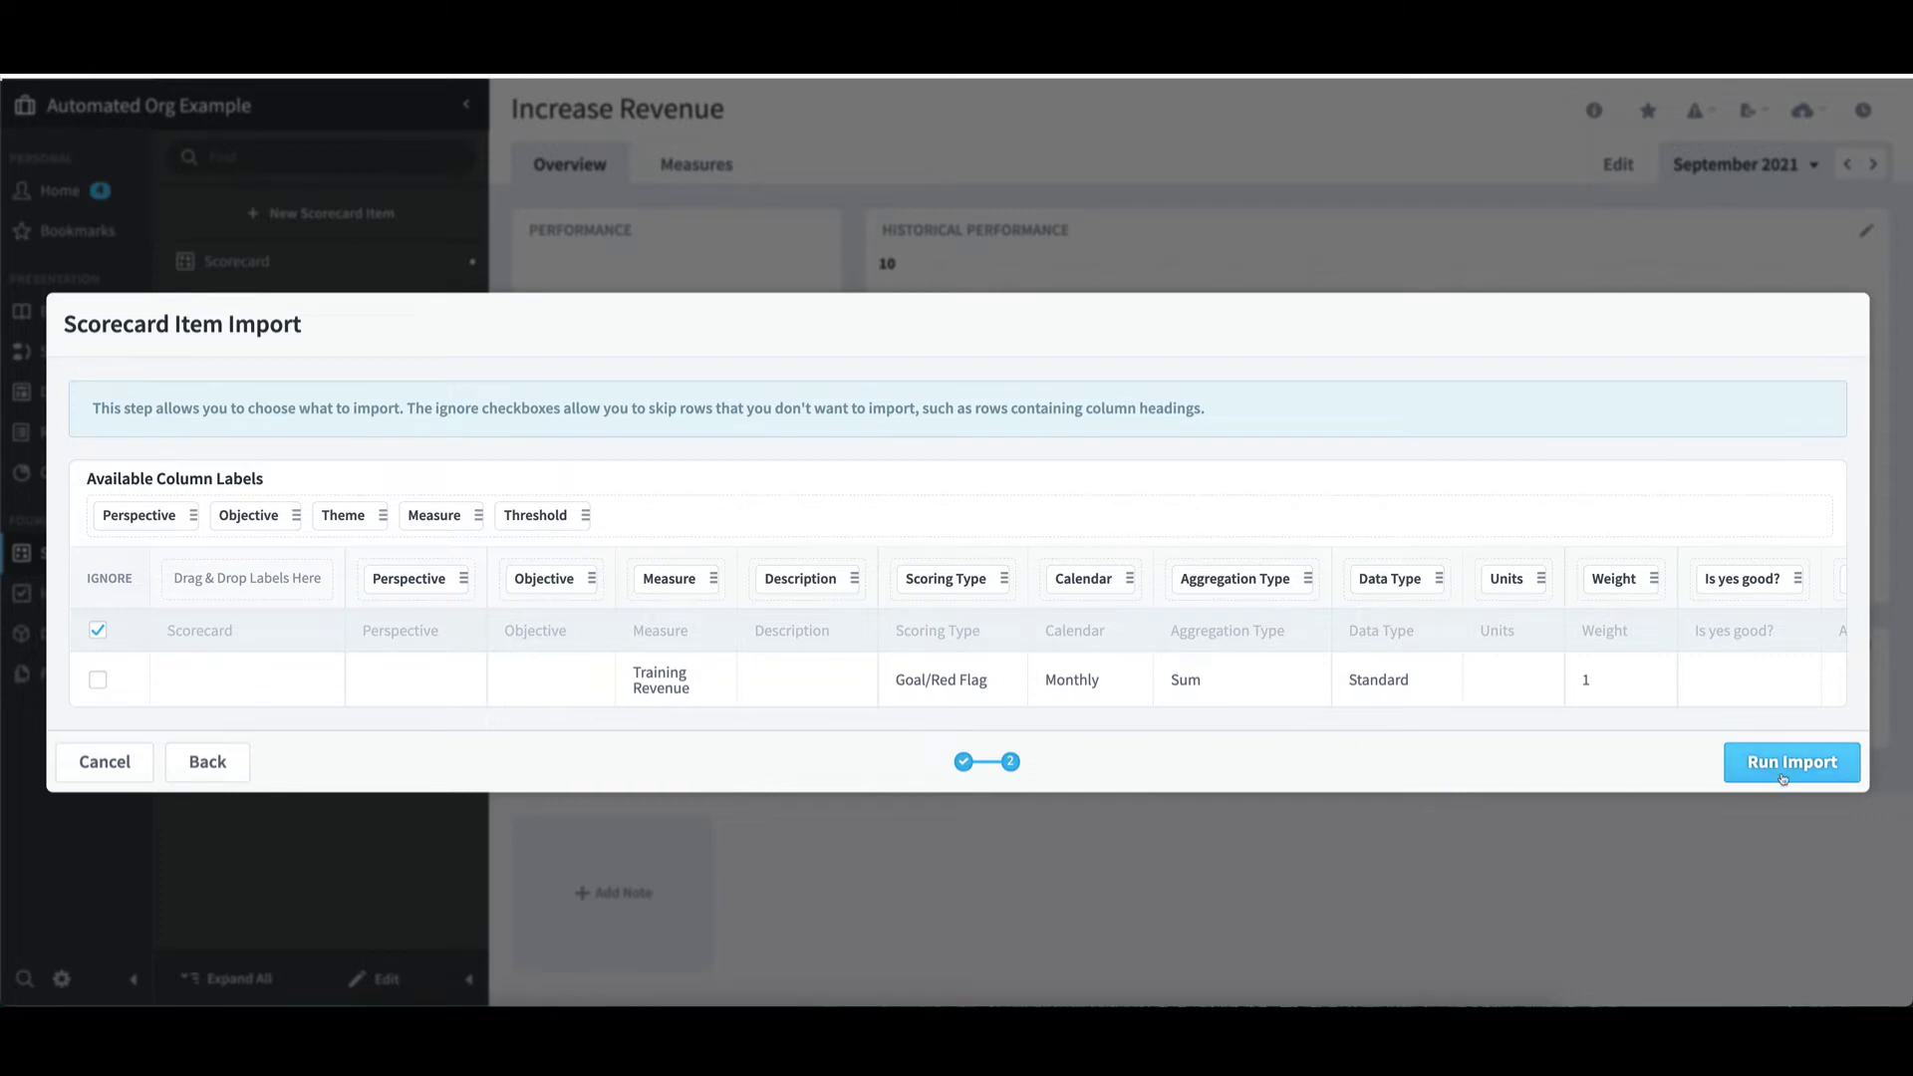
left_click(1784, 776)
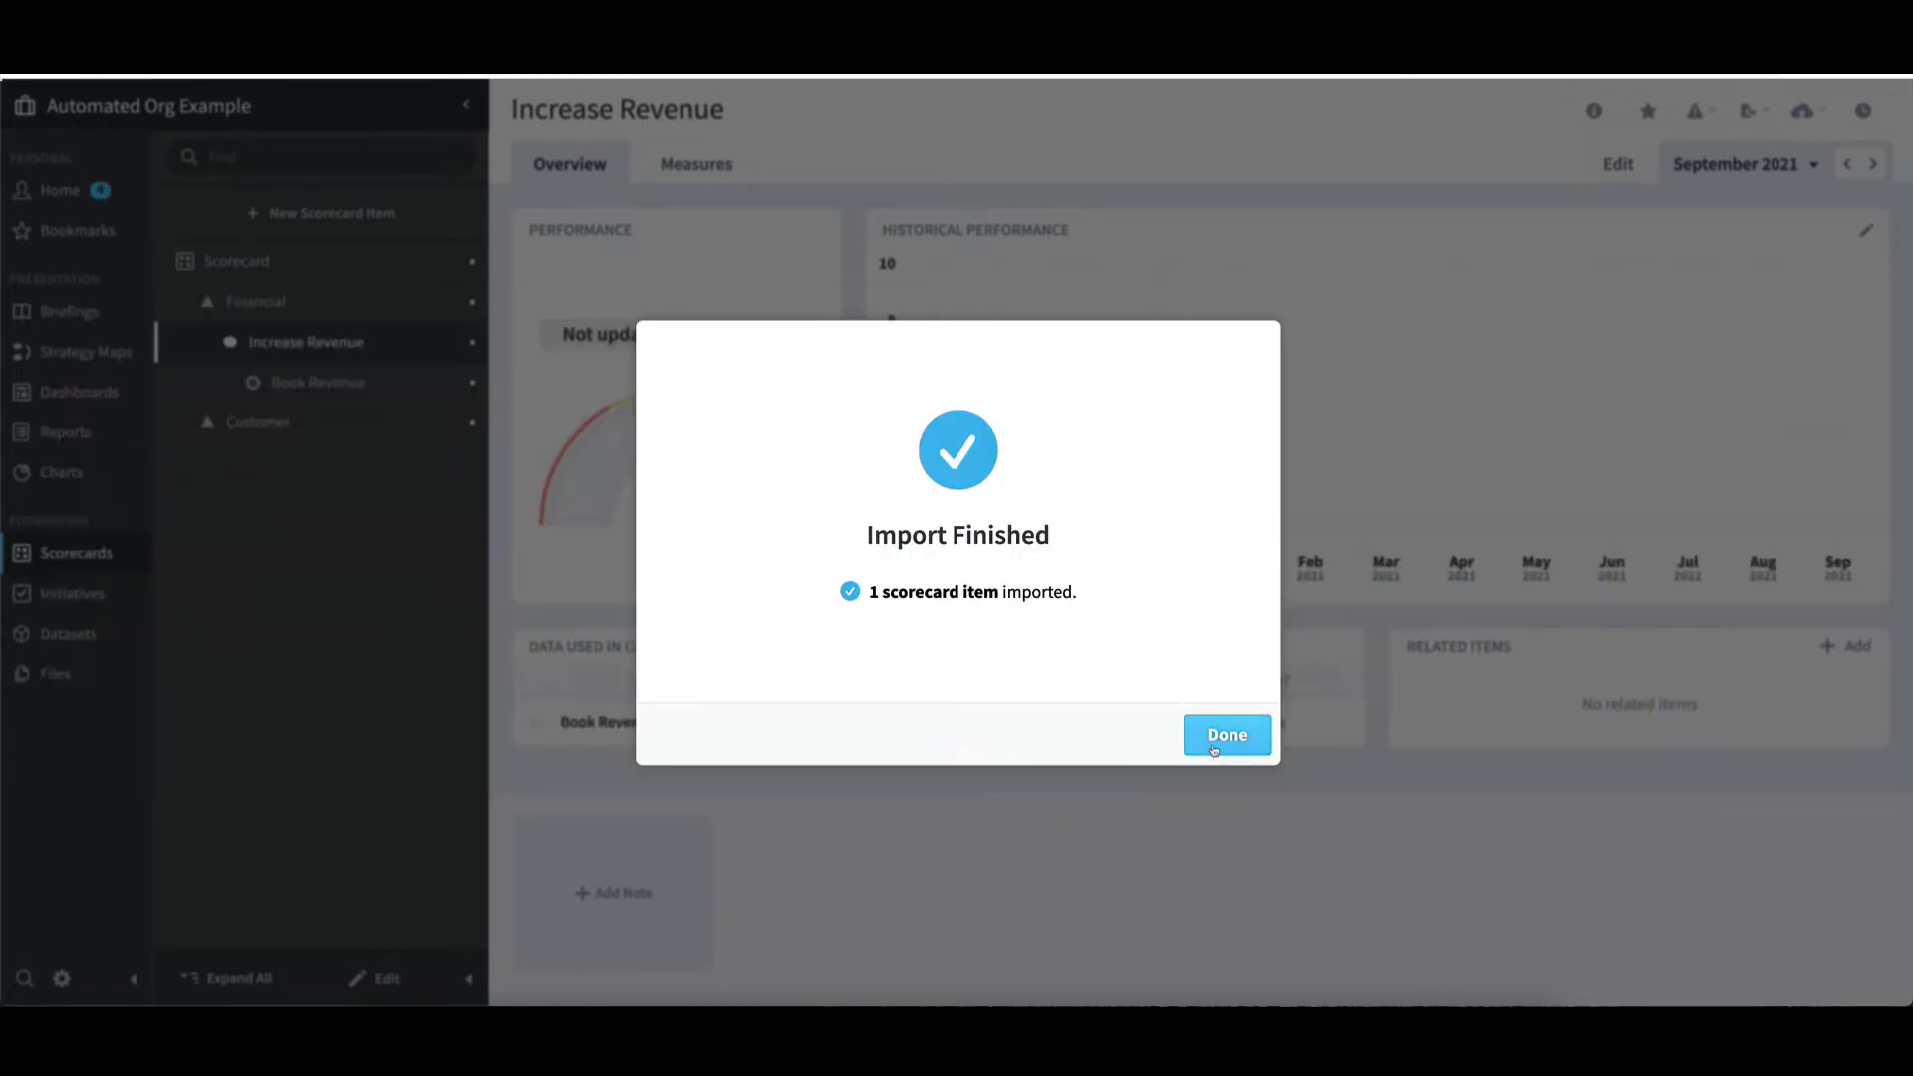
left_click(1214, 749)
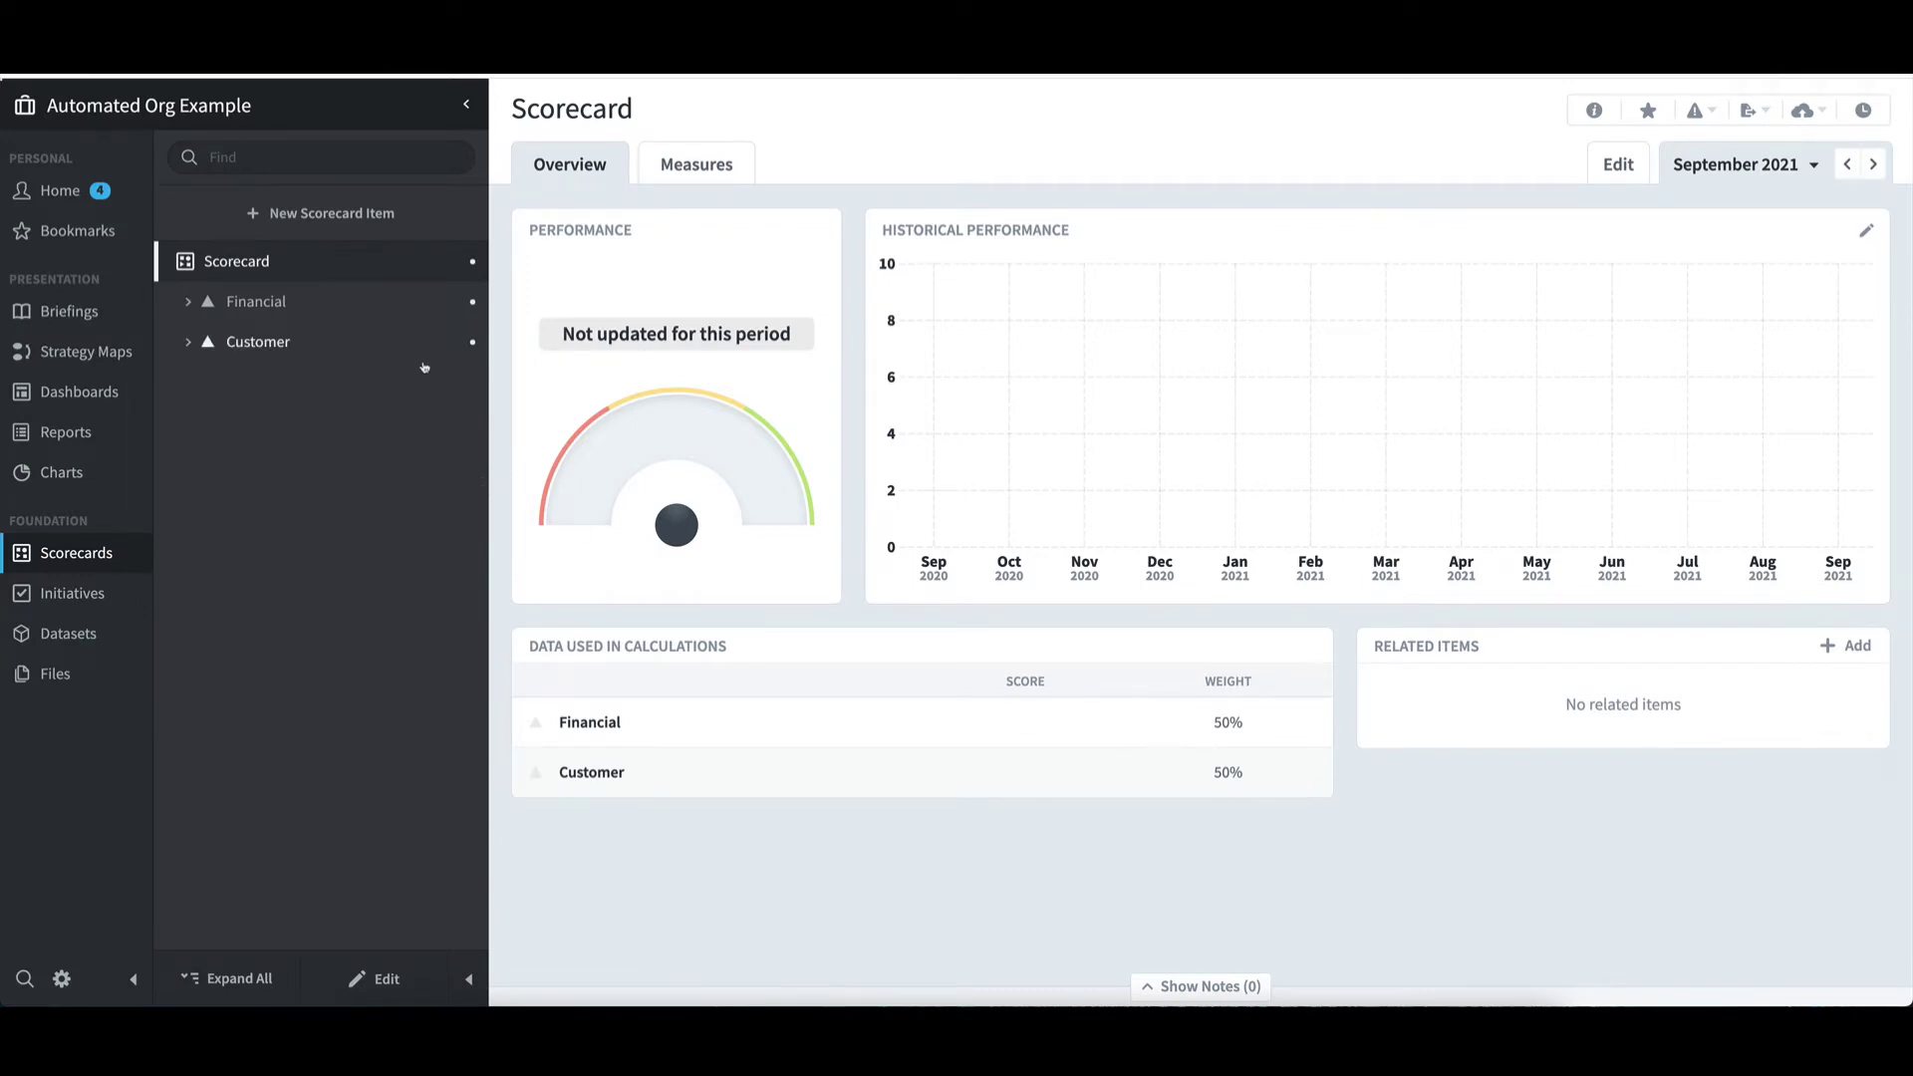
- Expand Financial and Increase Revenue, and move the Training Revenue measure above Book Revenue in the scorecard tree
left_click(277, 304)
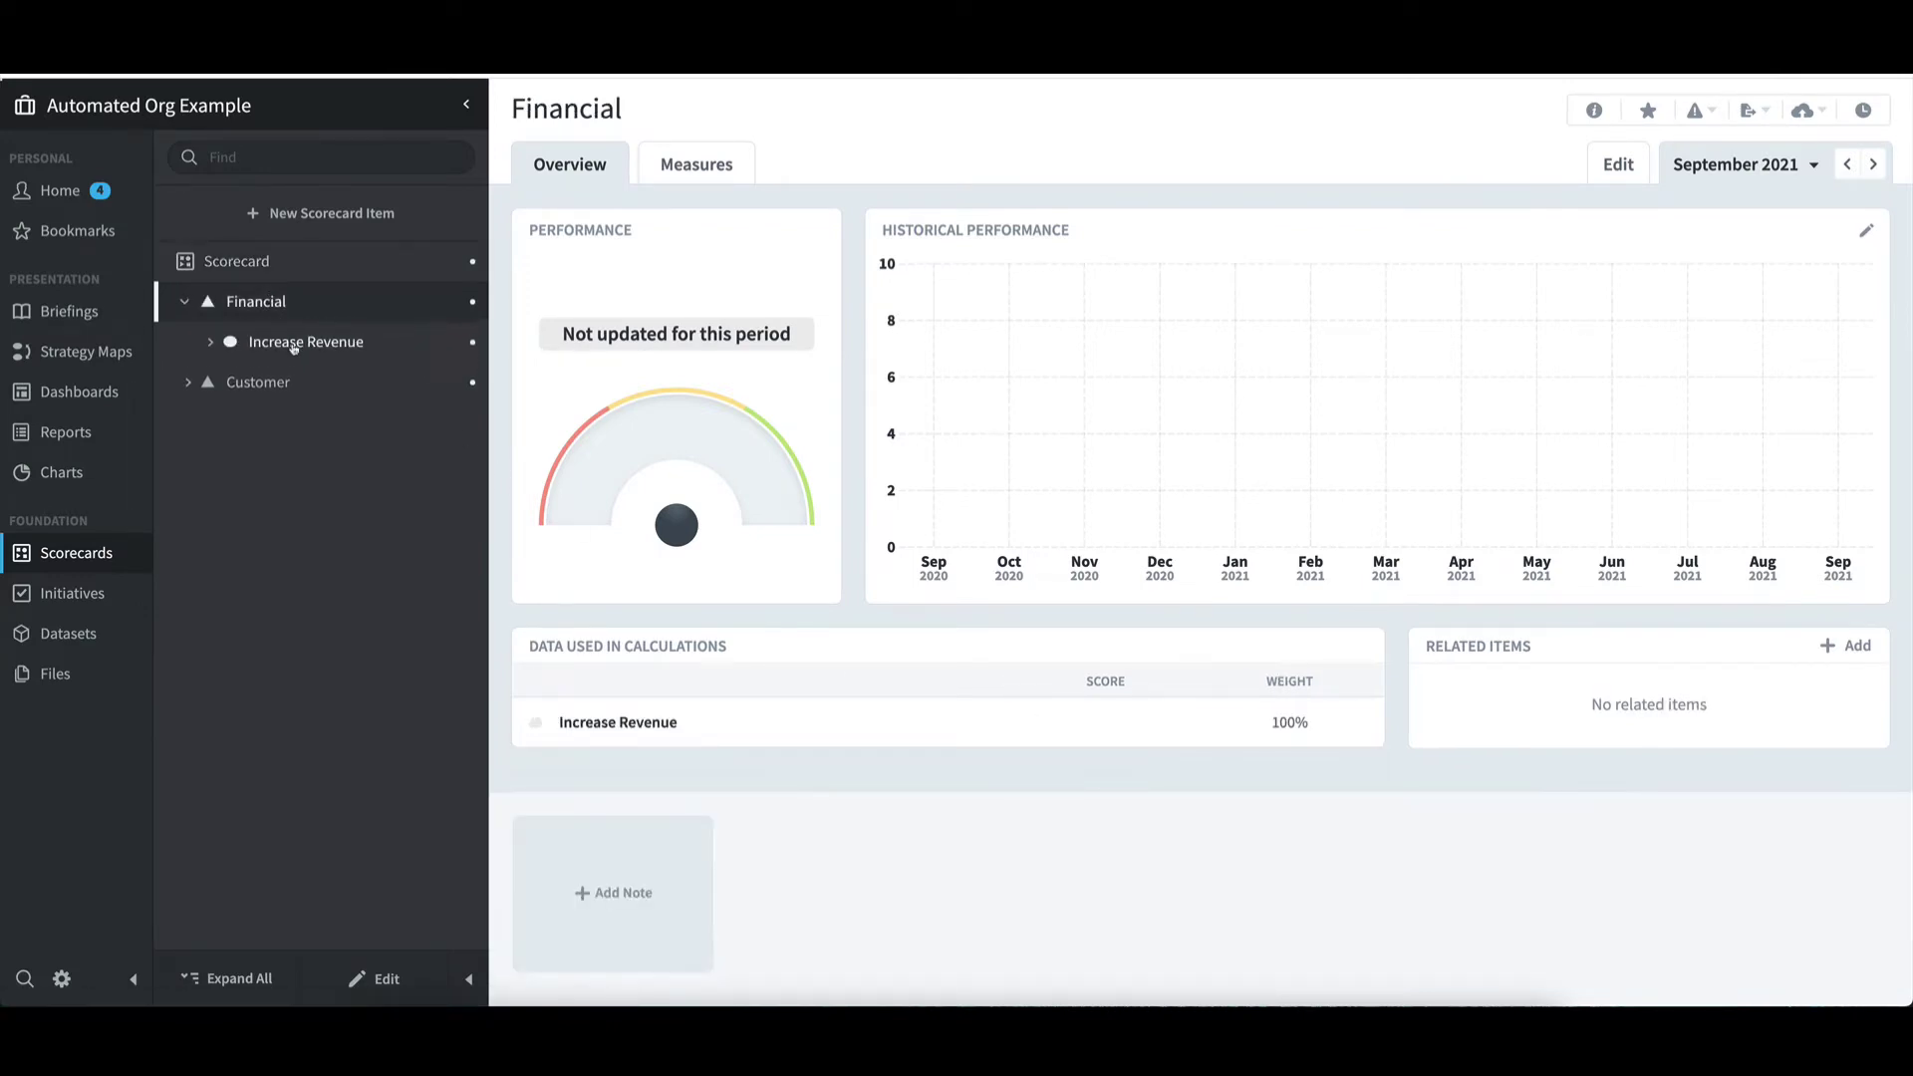
left_click(284, 339)
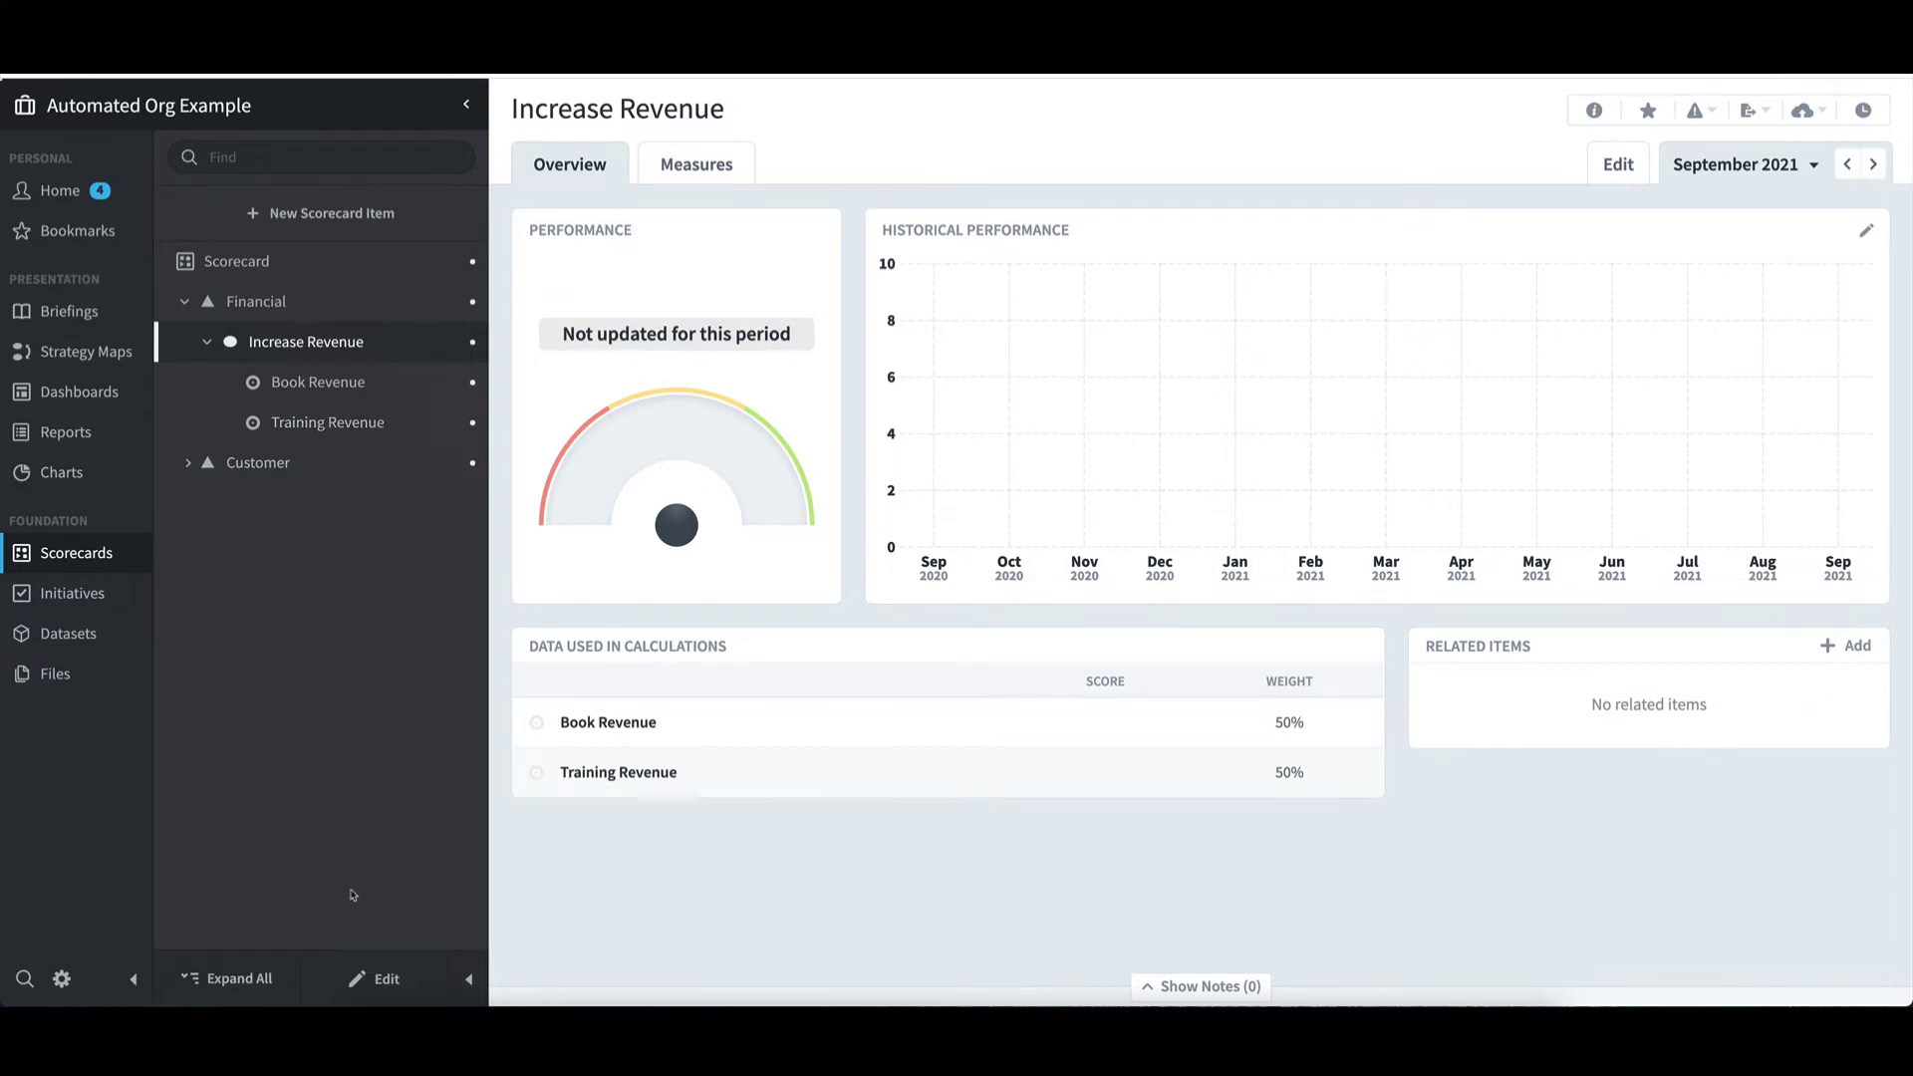
left_click(379, 978)
left_click_drag(317, 422, 340, 398)
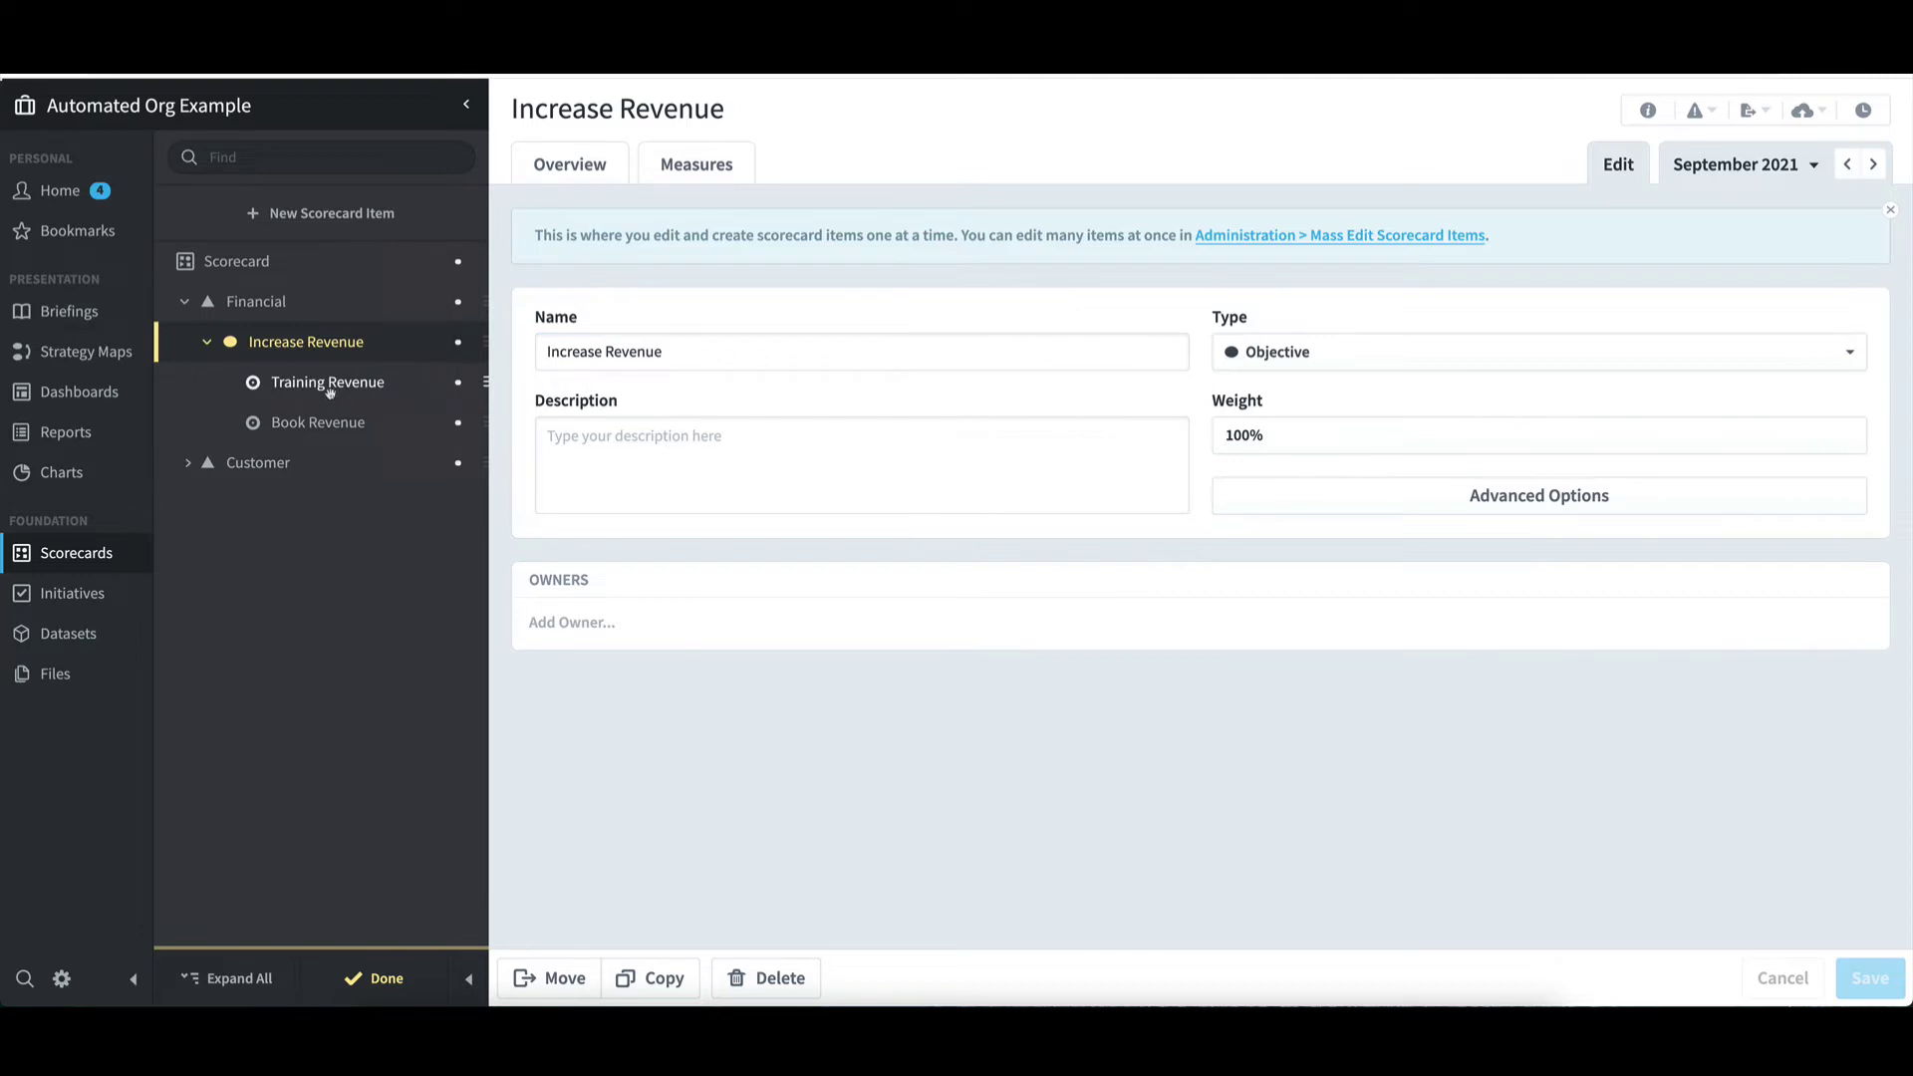
left_click(377, 978)
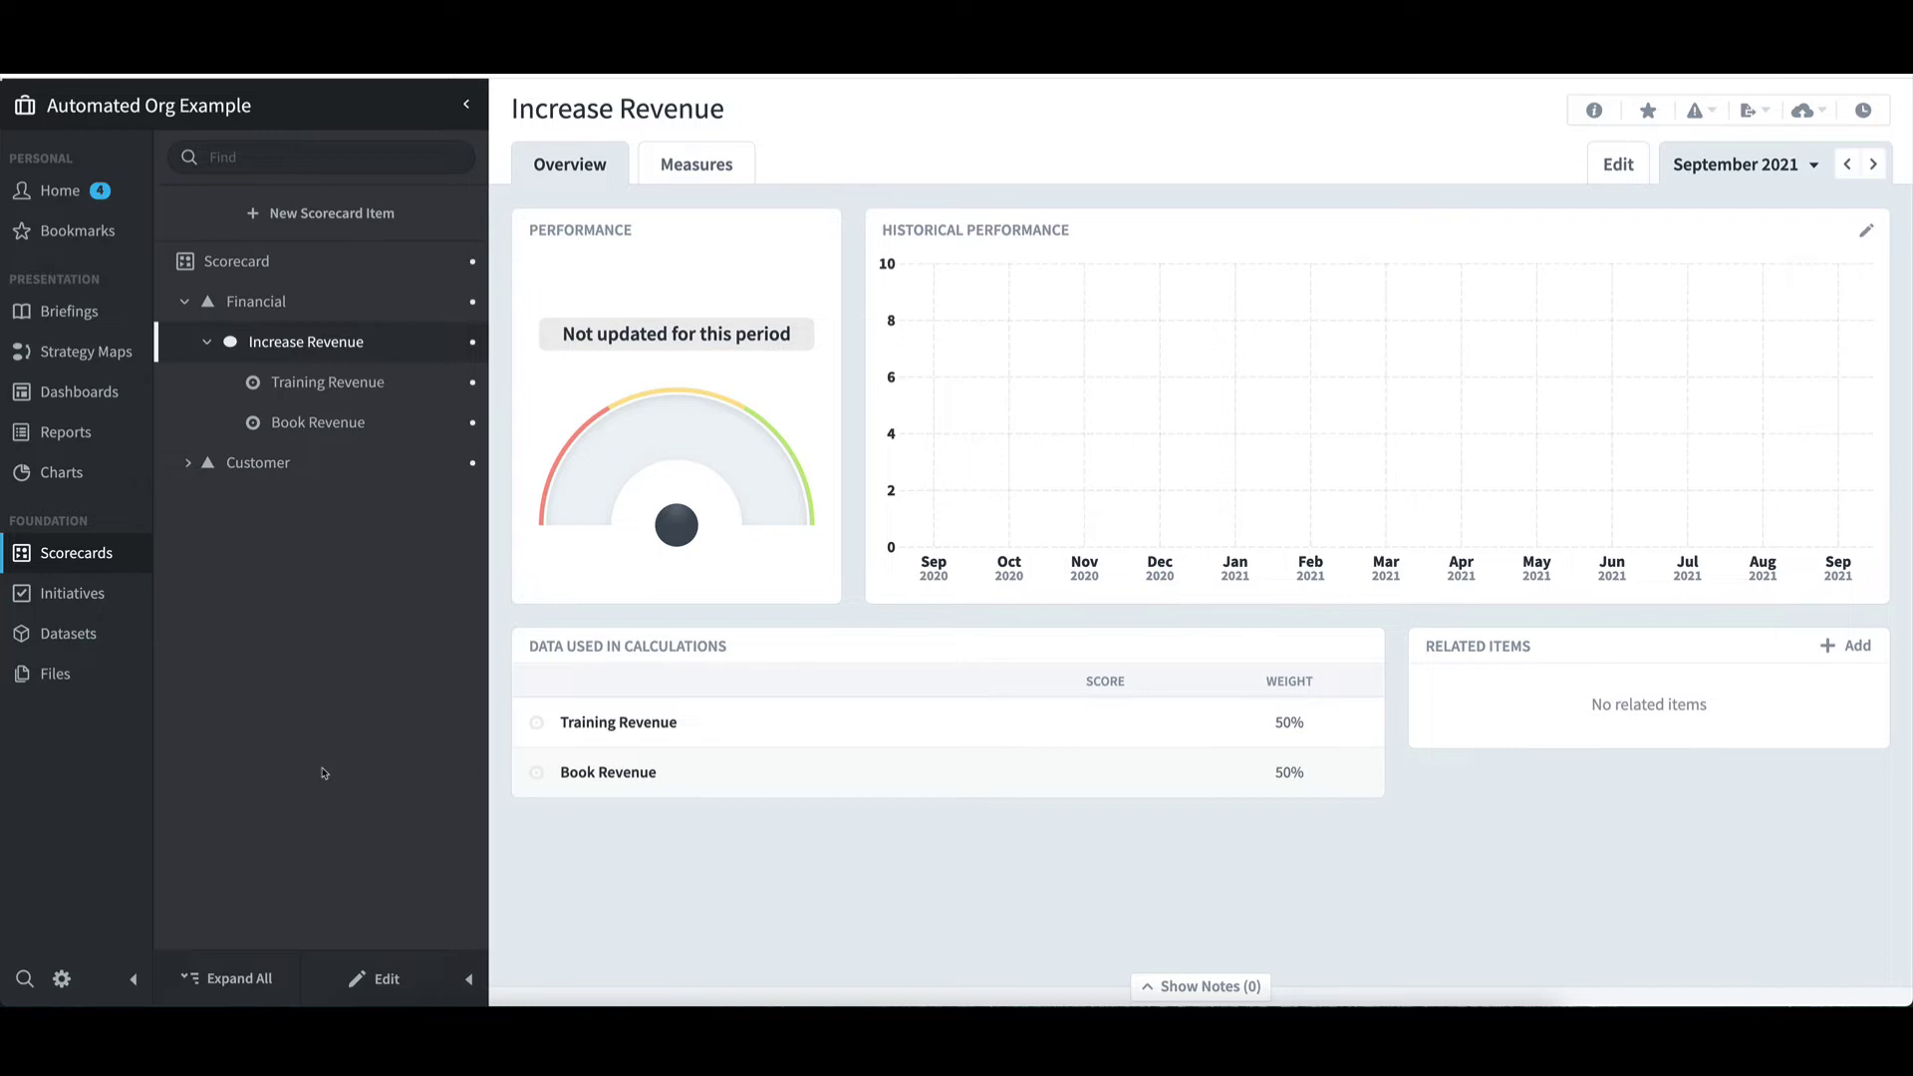
- Set Training Revenue's September 2021 measure value to 225000, red threshold to 200000 and goal to 220000, and save
left_click(304, 385)
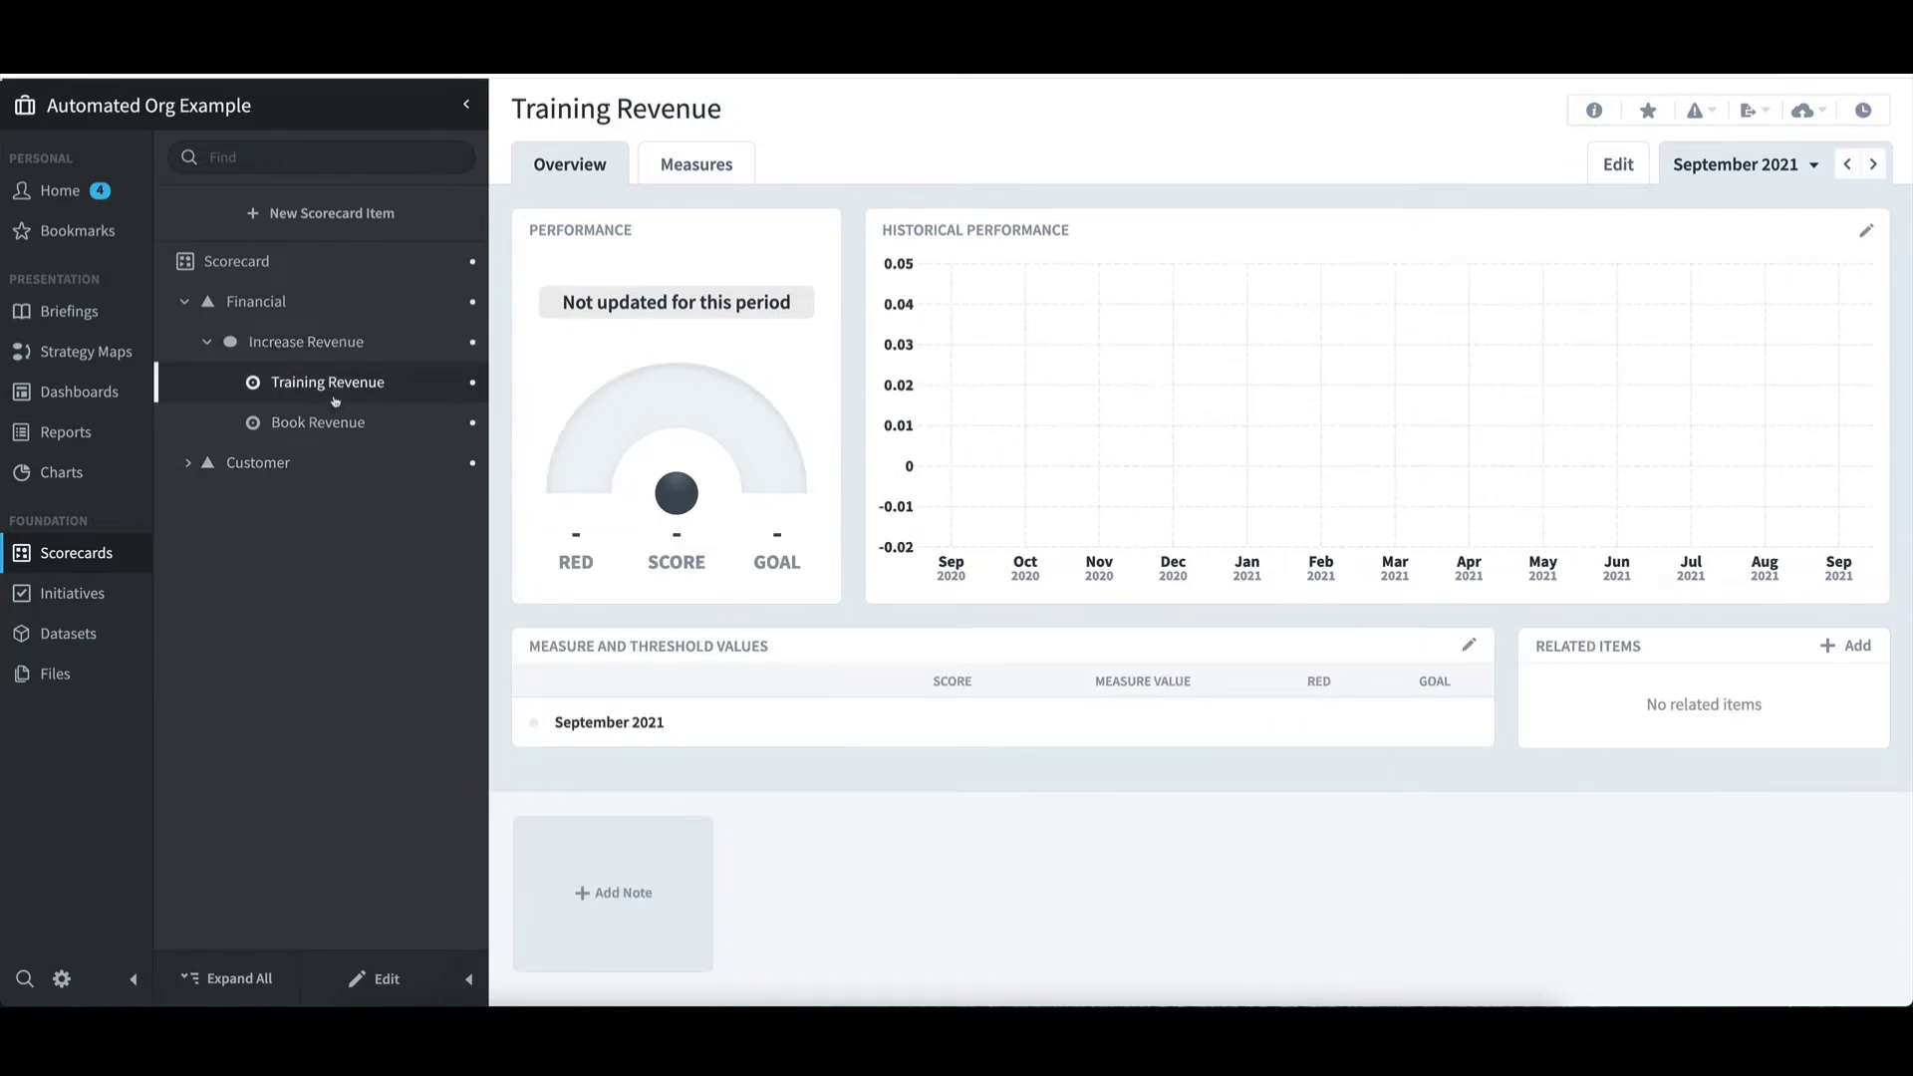
left_click(1468, 648)
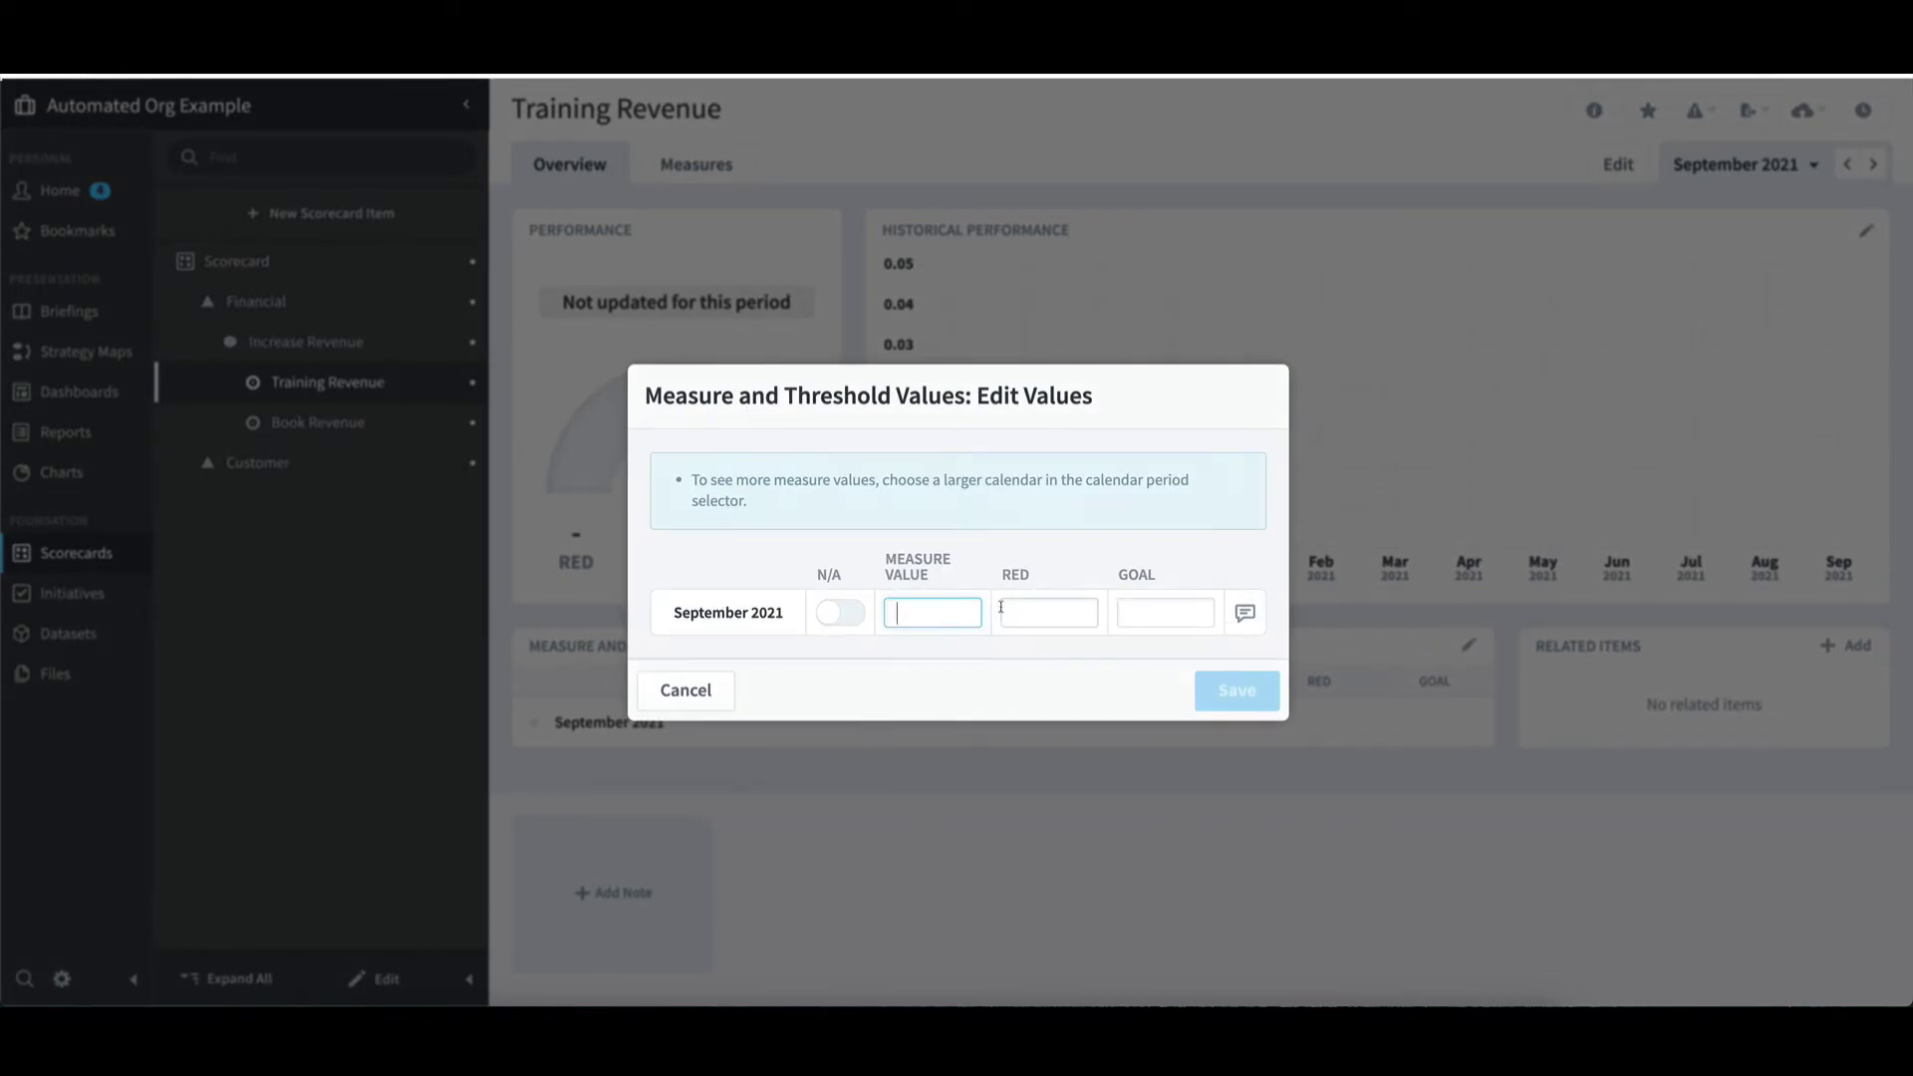
type("225000")
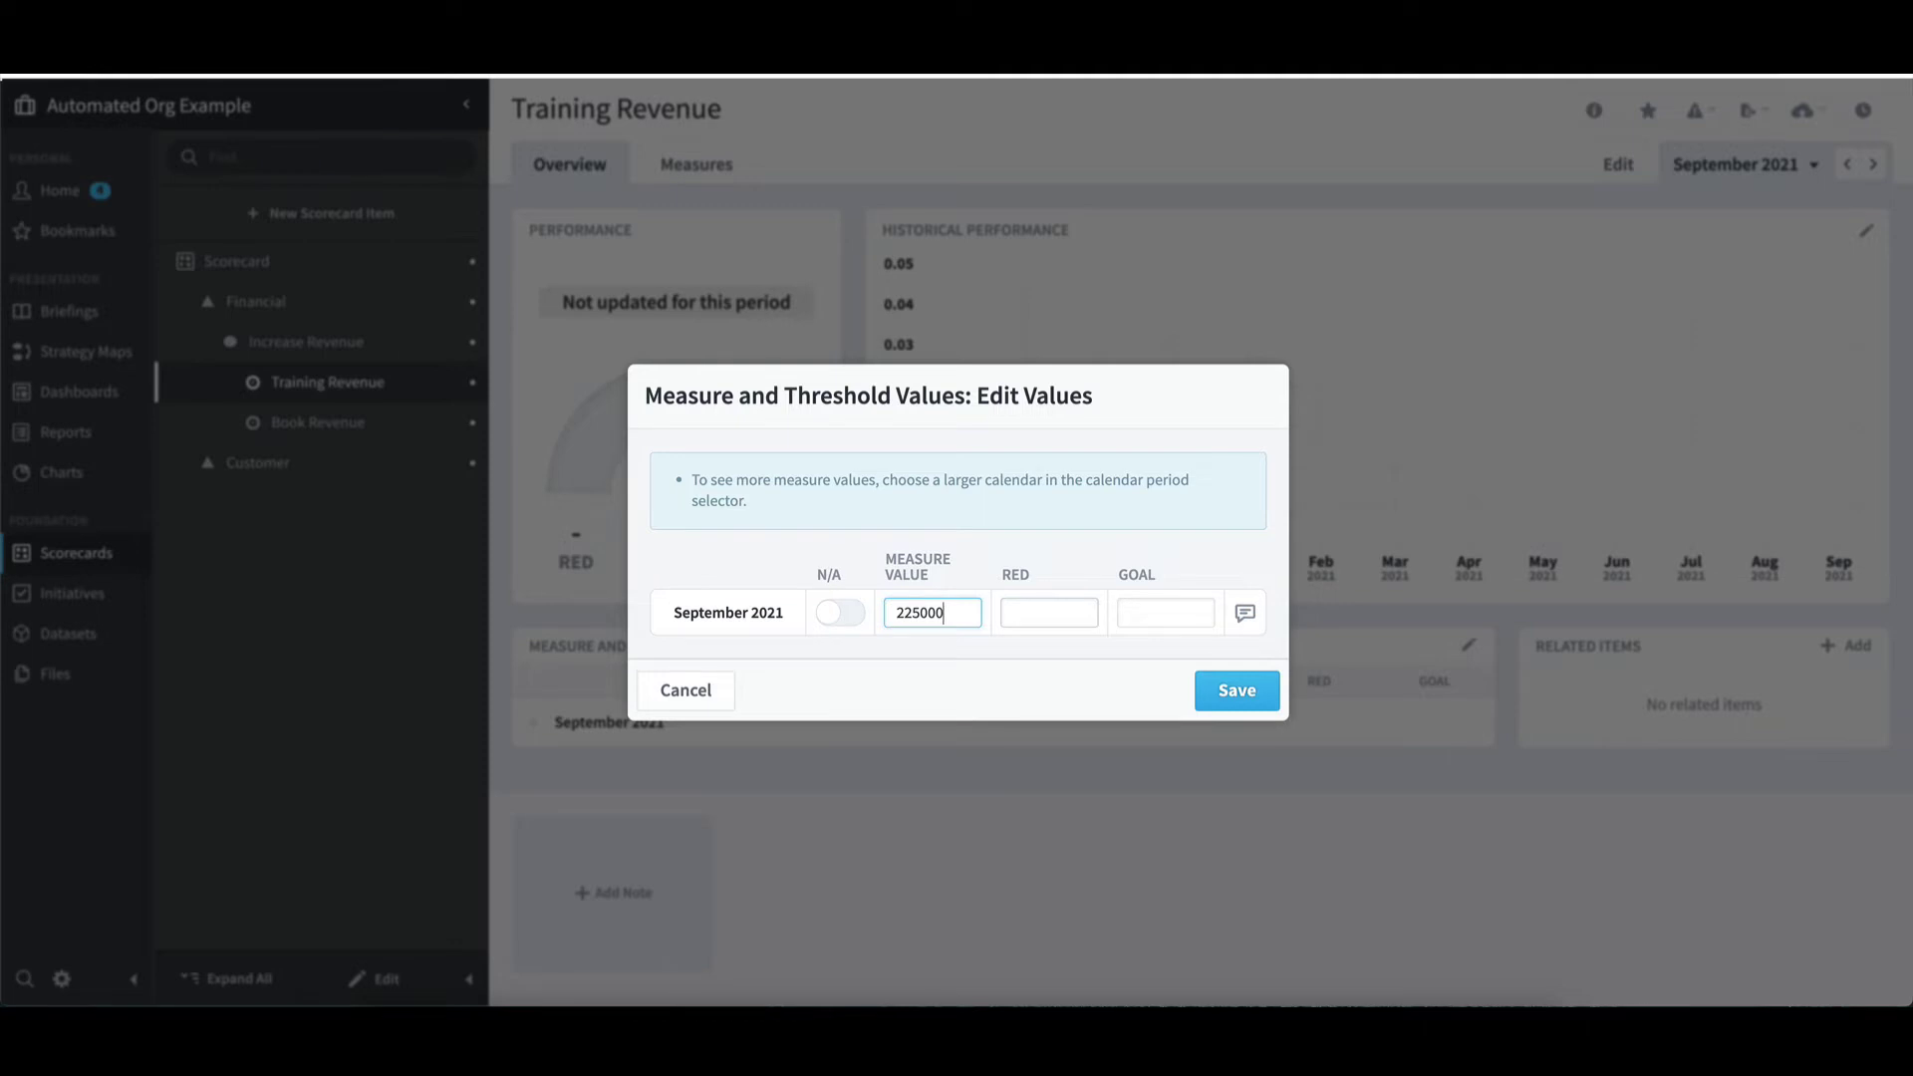
left_click(1038, 614)
type("200000")
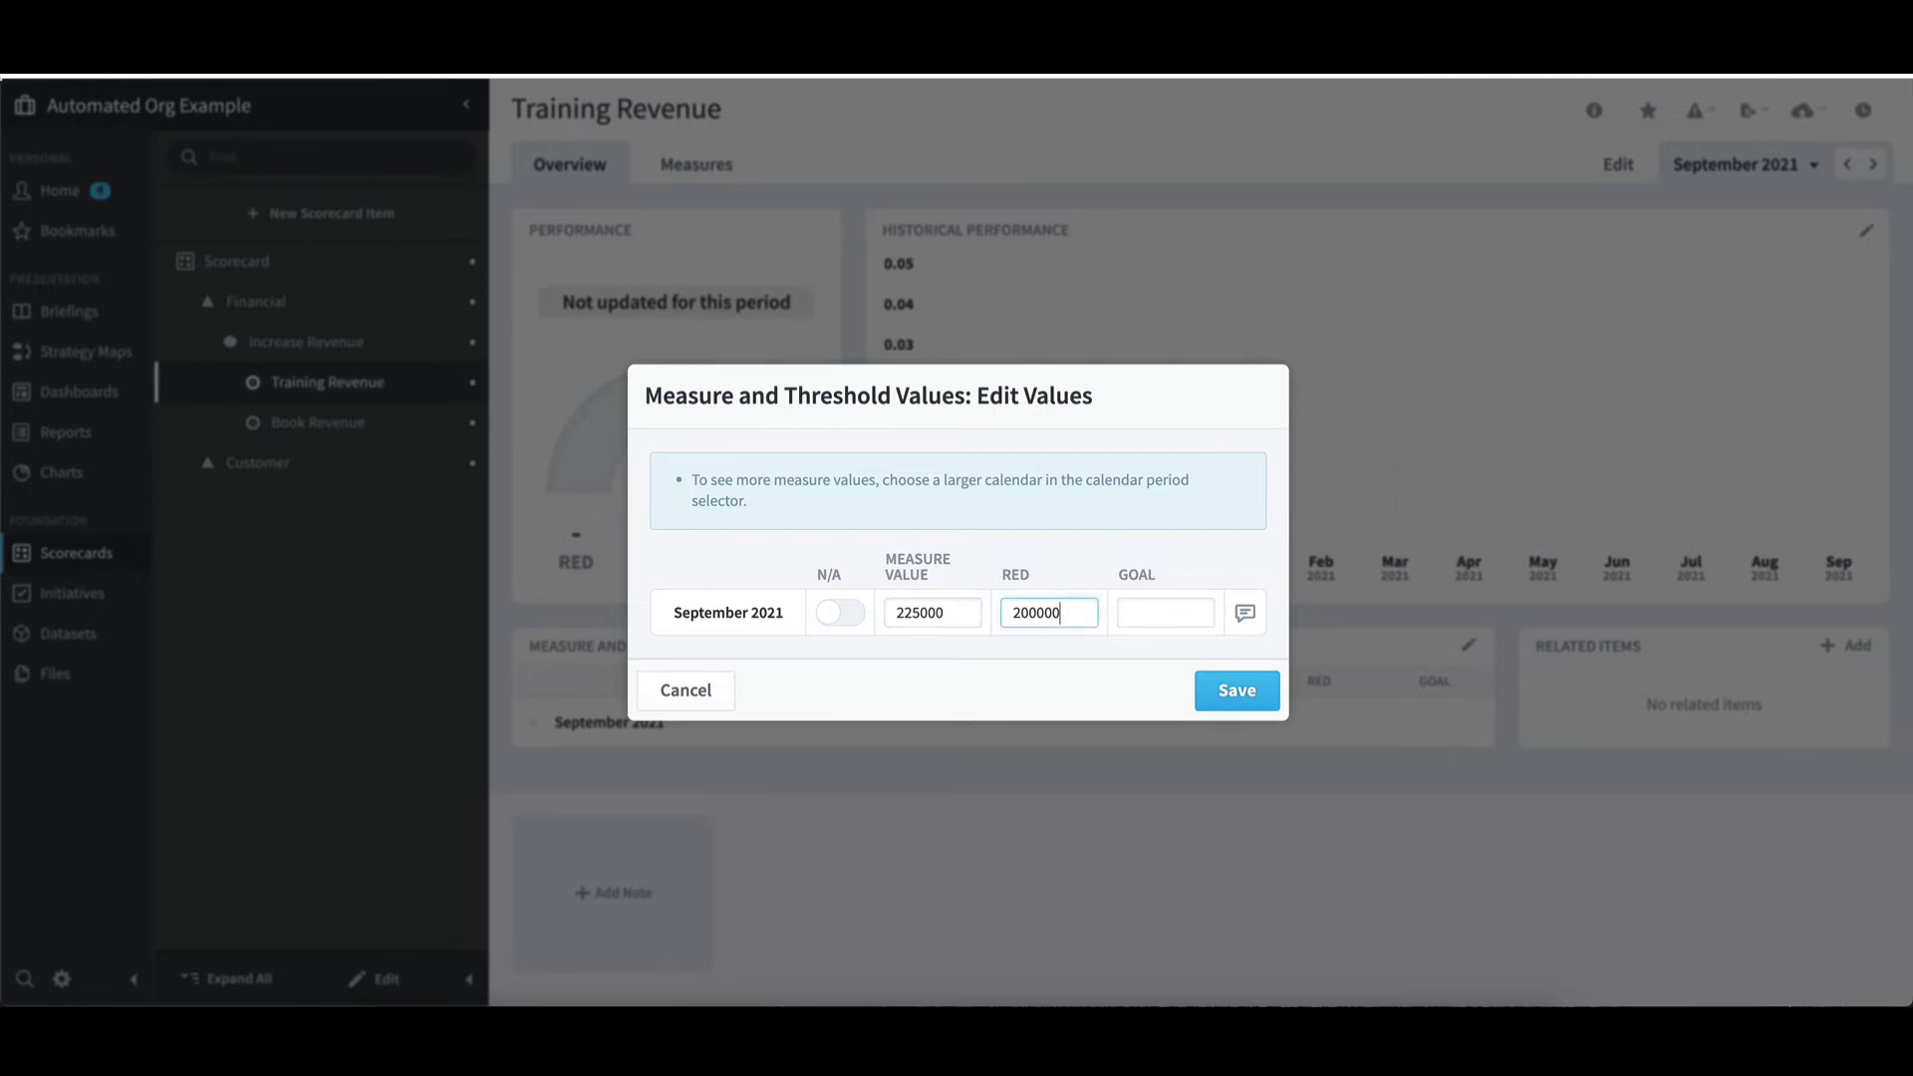
left_click(1146, 615)
type("2")
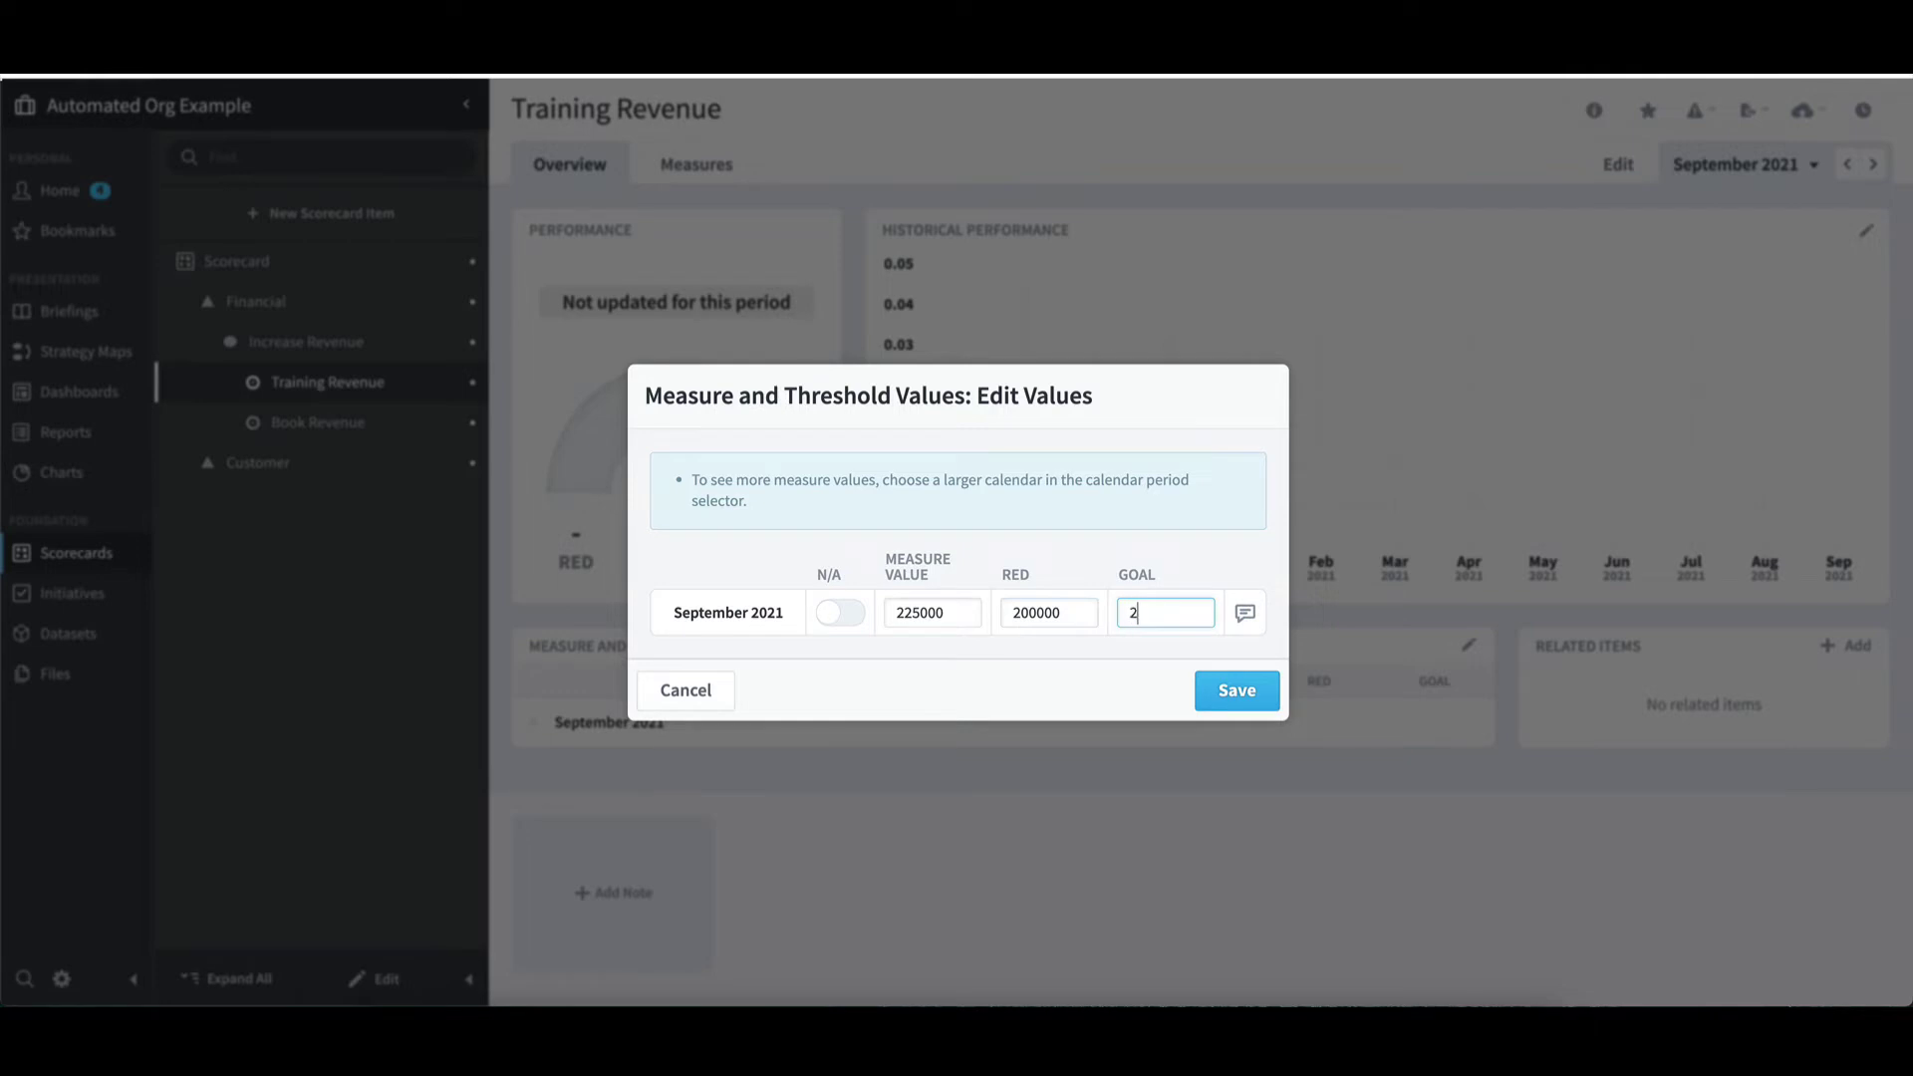
type("20000")
left_click(1257, 691)
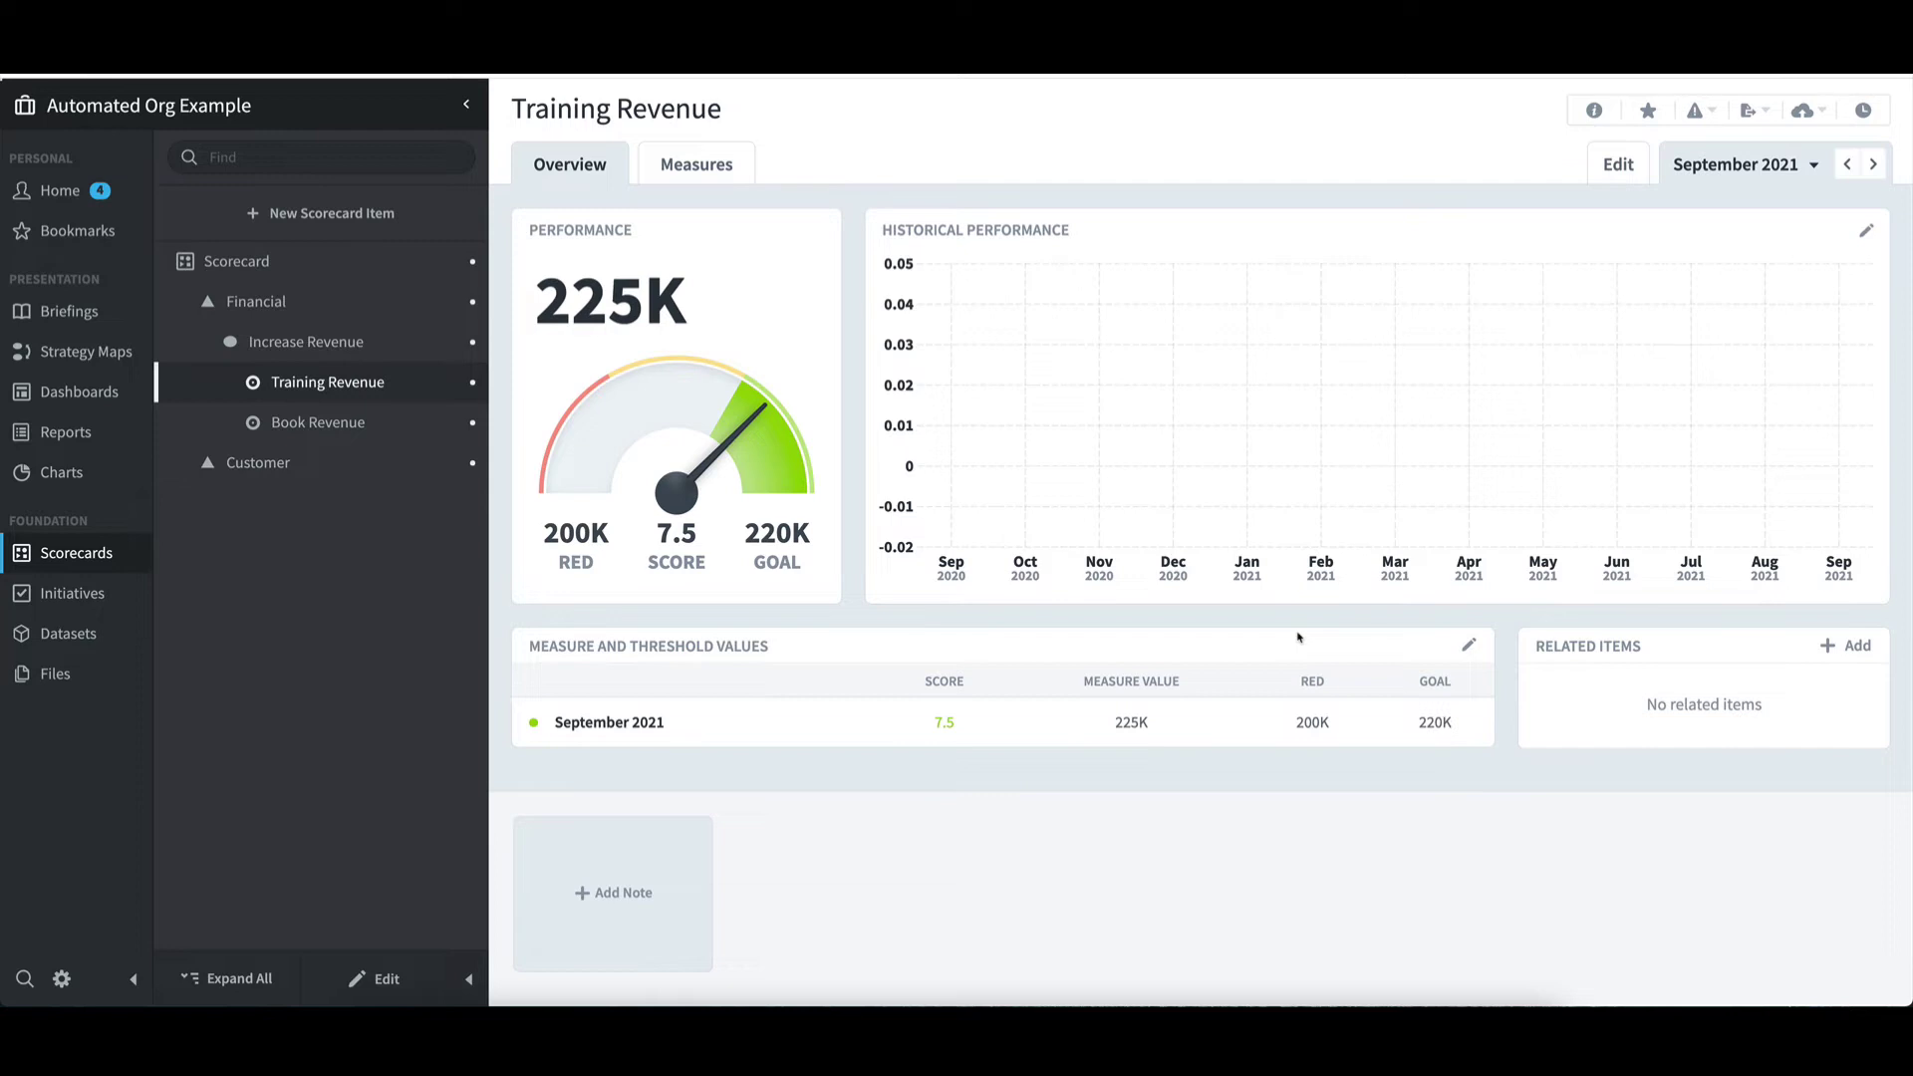
- Start creating a Measure Value Import File with Automated Org Example as the selected organization
left_click(1754, 115)
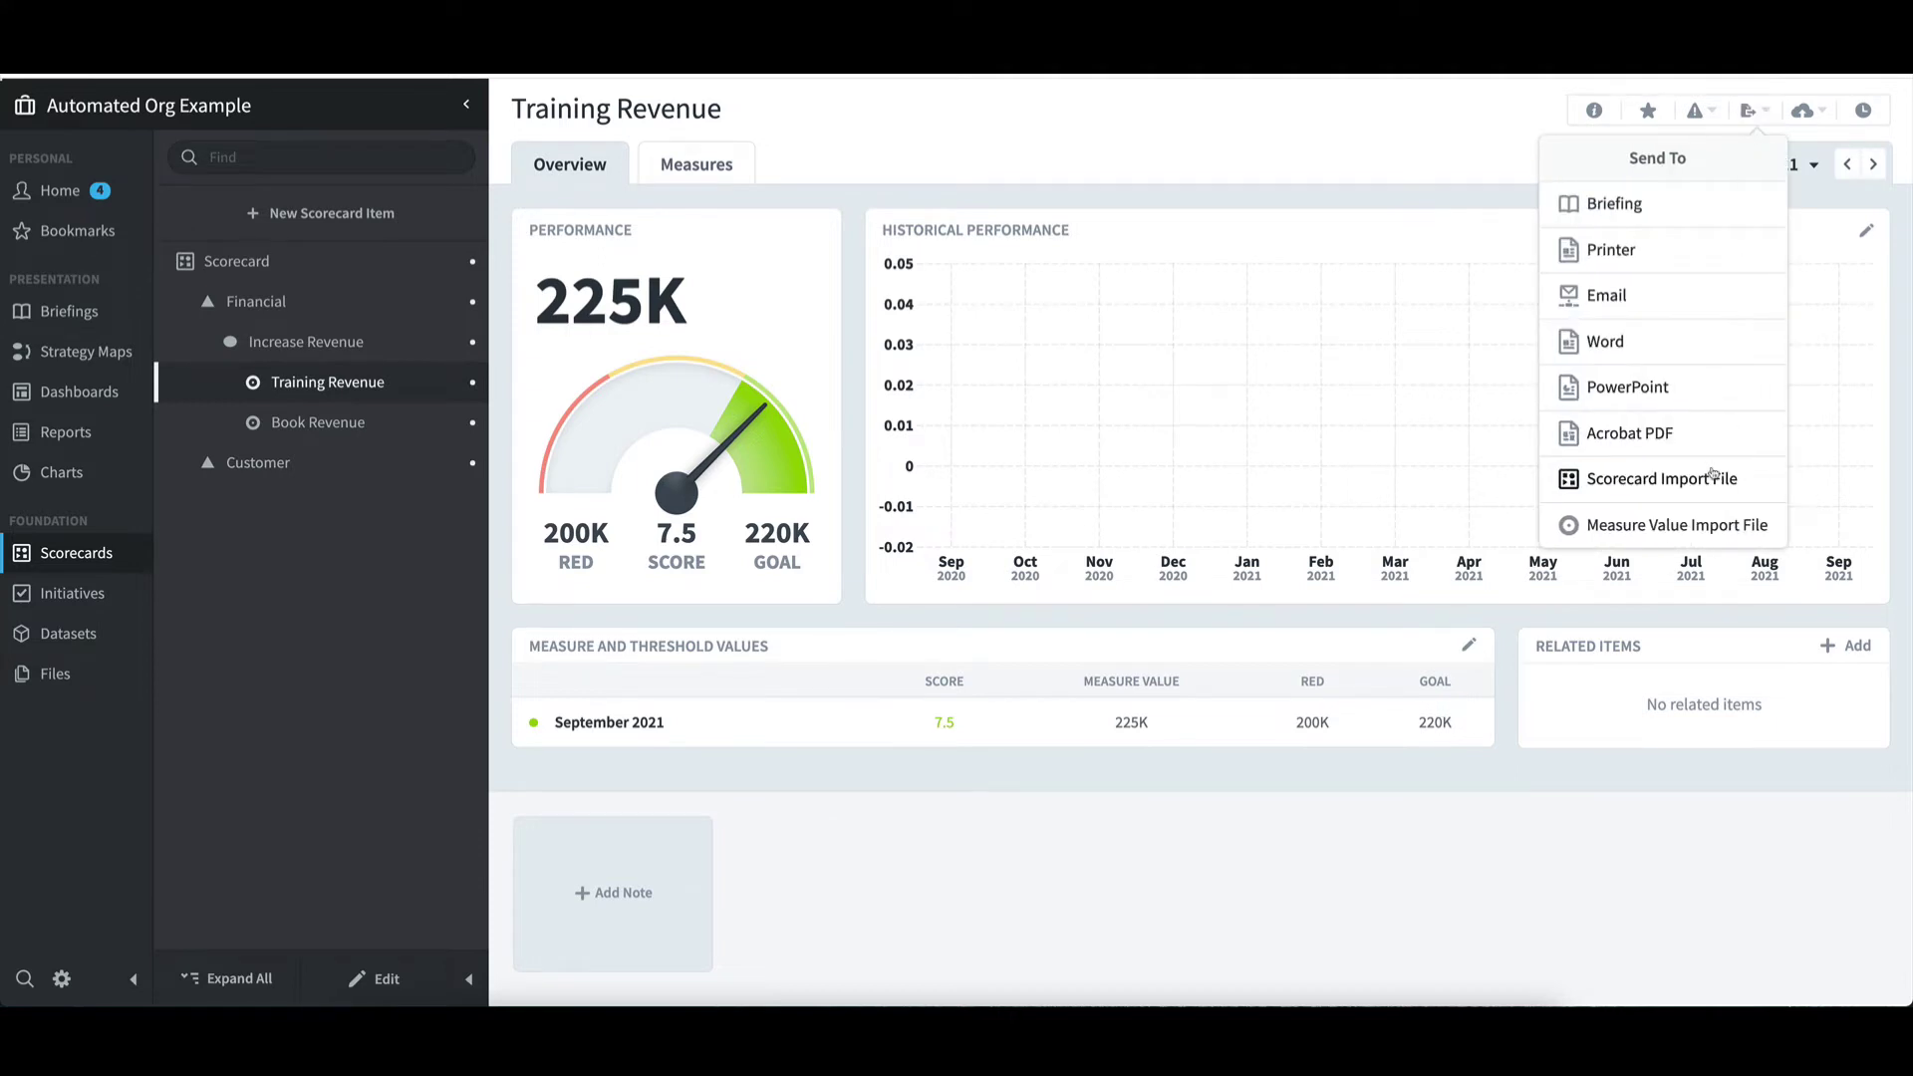
left_click(1694, 525)
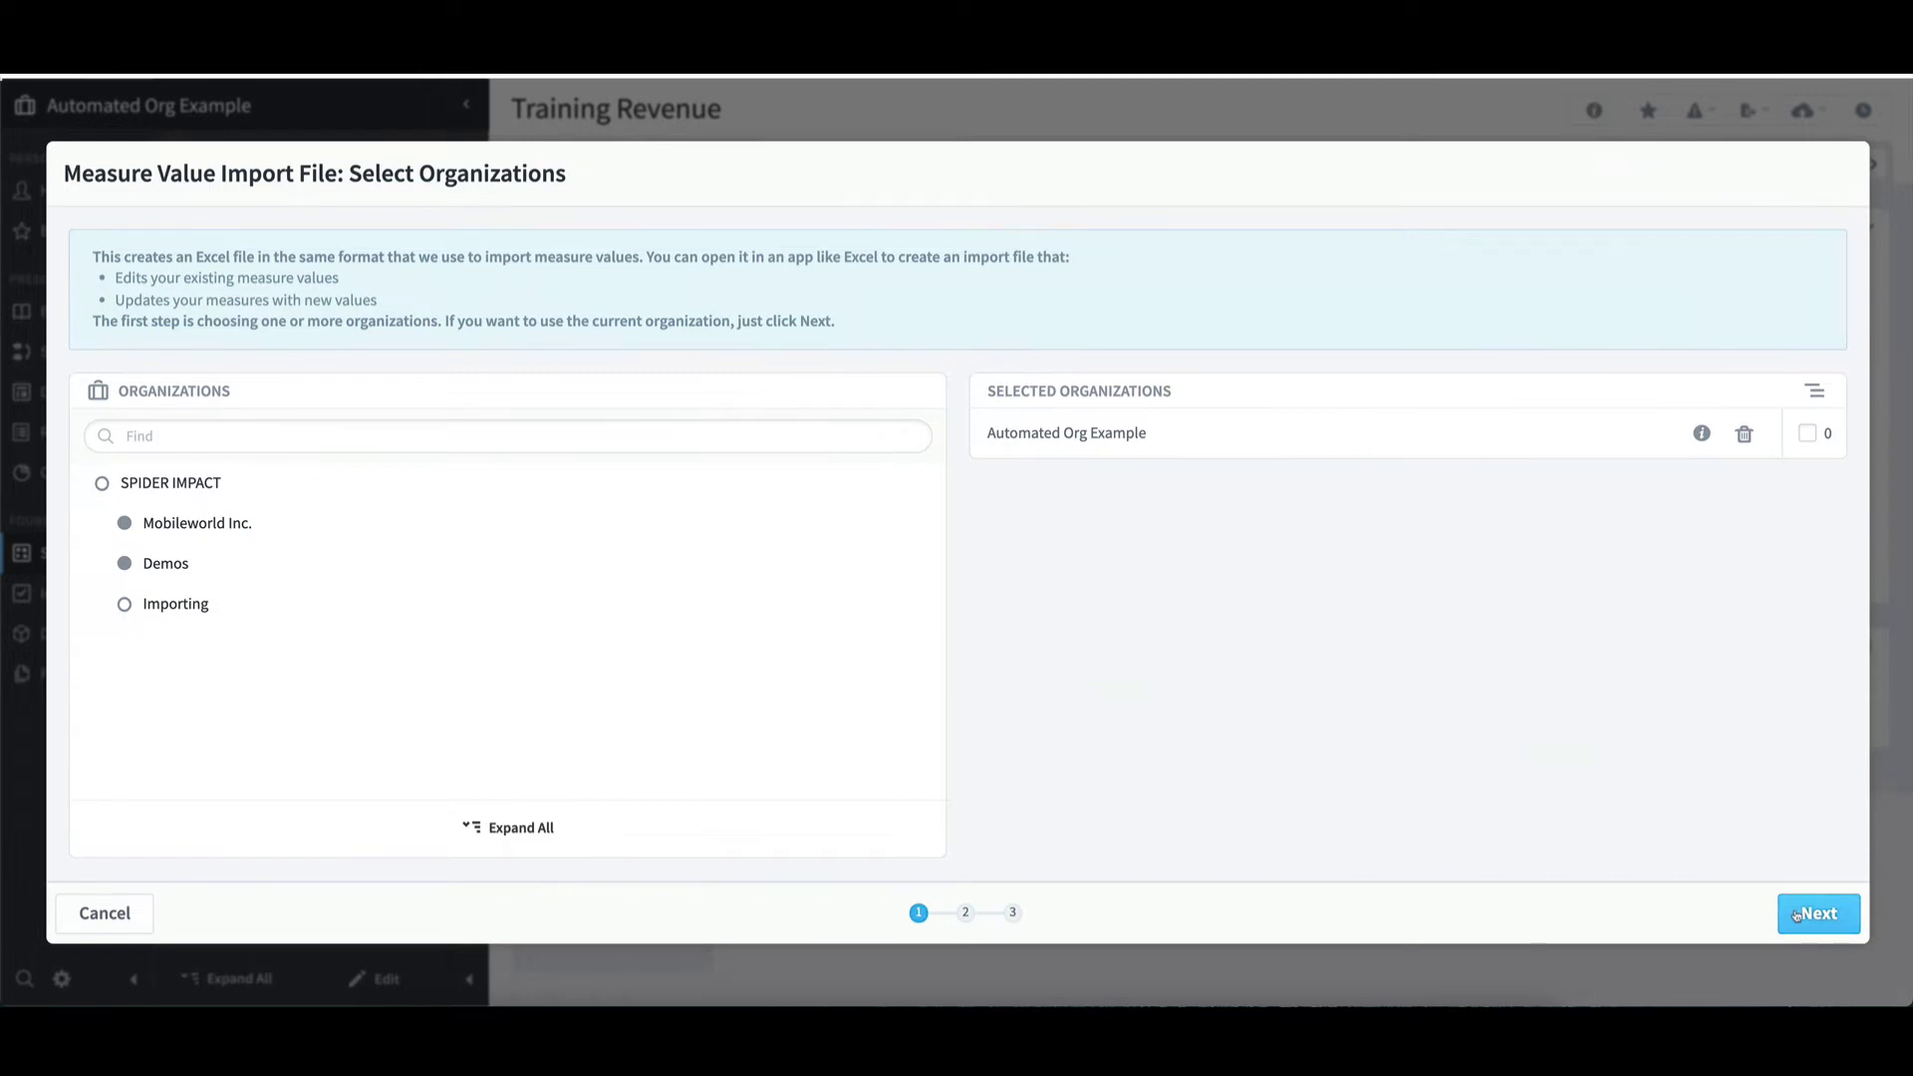
left_click(1797, 915)
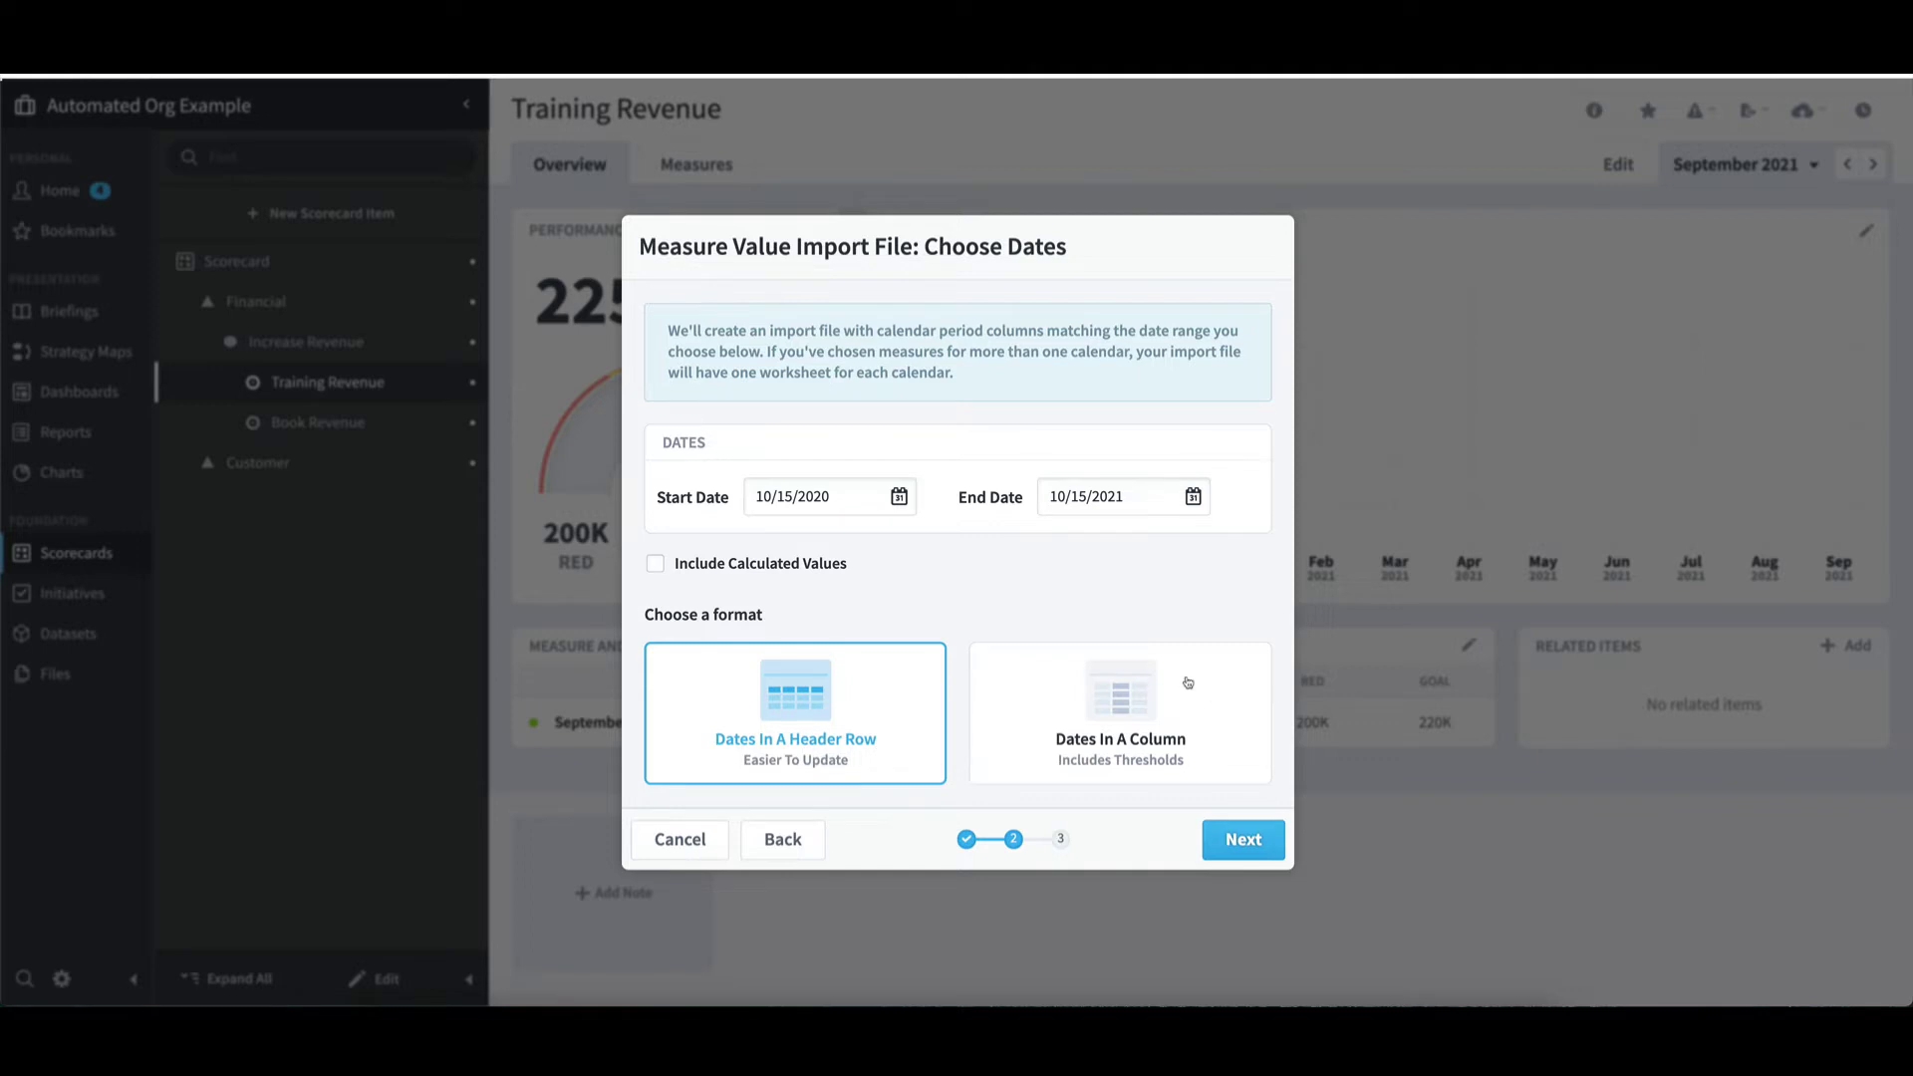
- Set the import file's dates from 1/1/2021 to 9/1/2021 and choose the Dates In A Column format
left_click(848, 510)
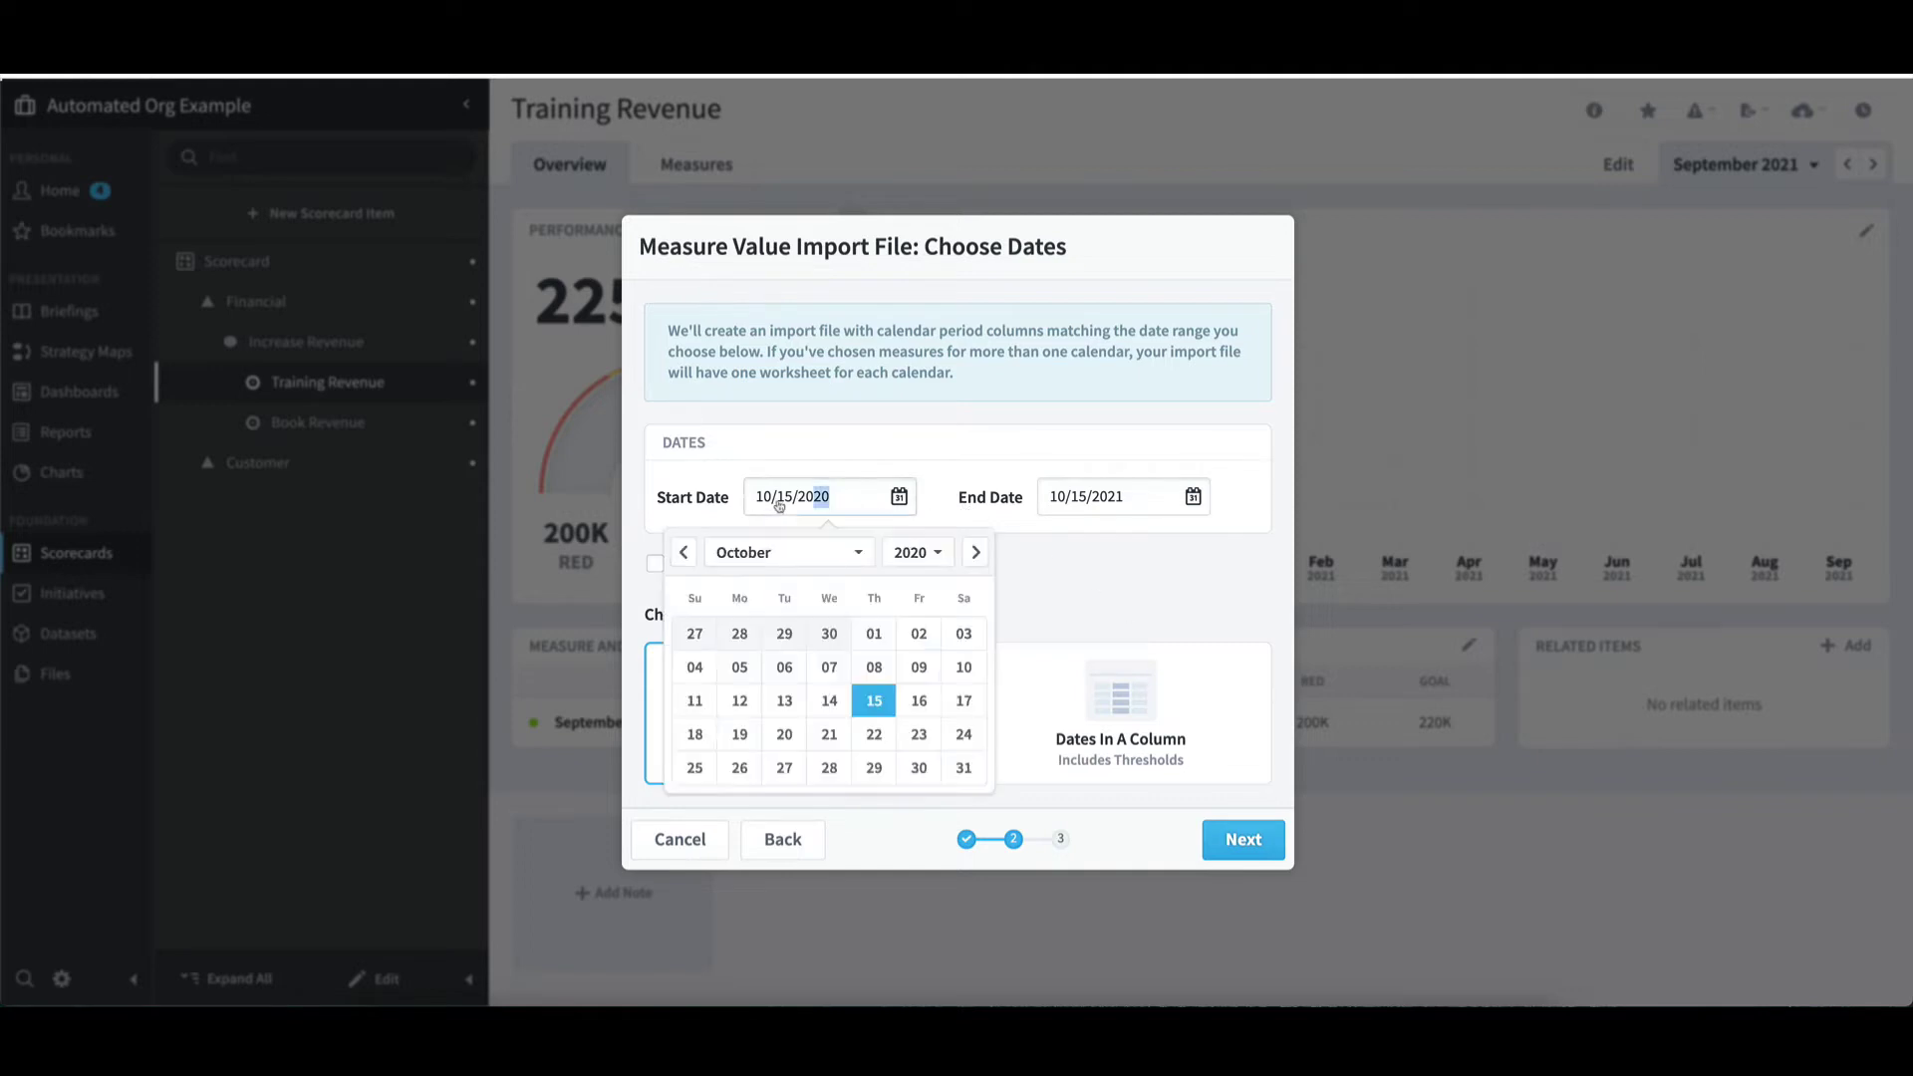
left_click_drag(848, 511, 739, 506)
type("1/1/2021")
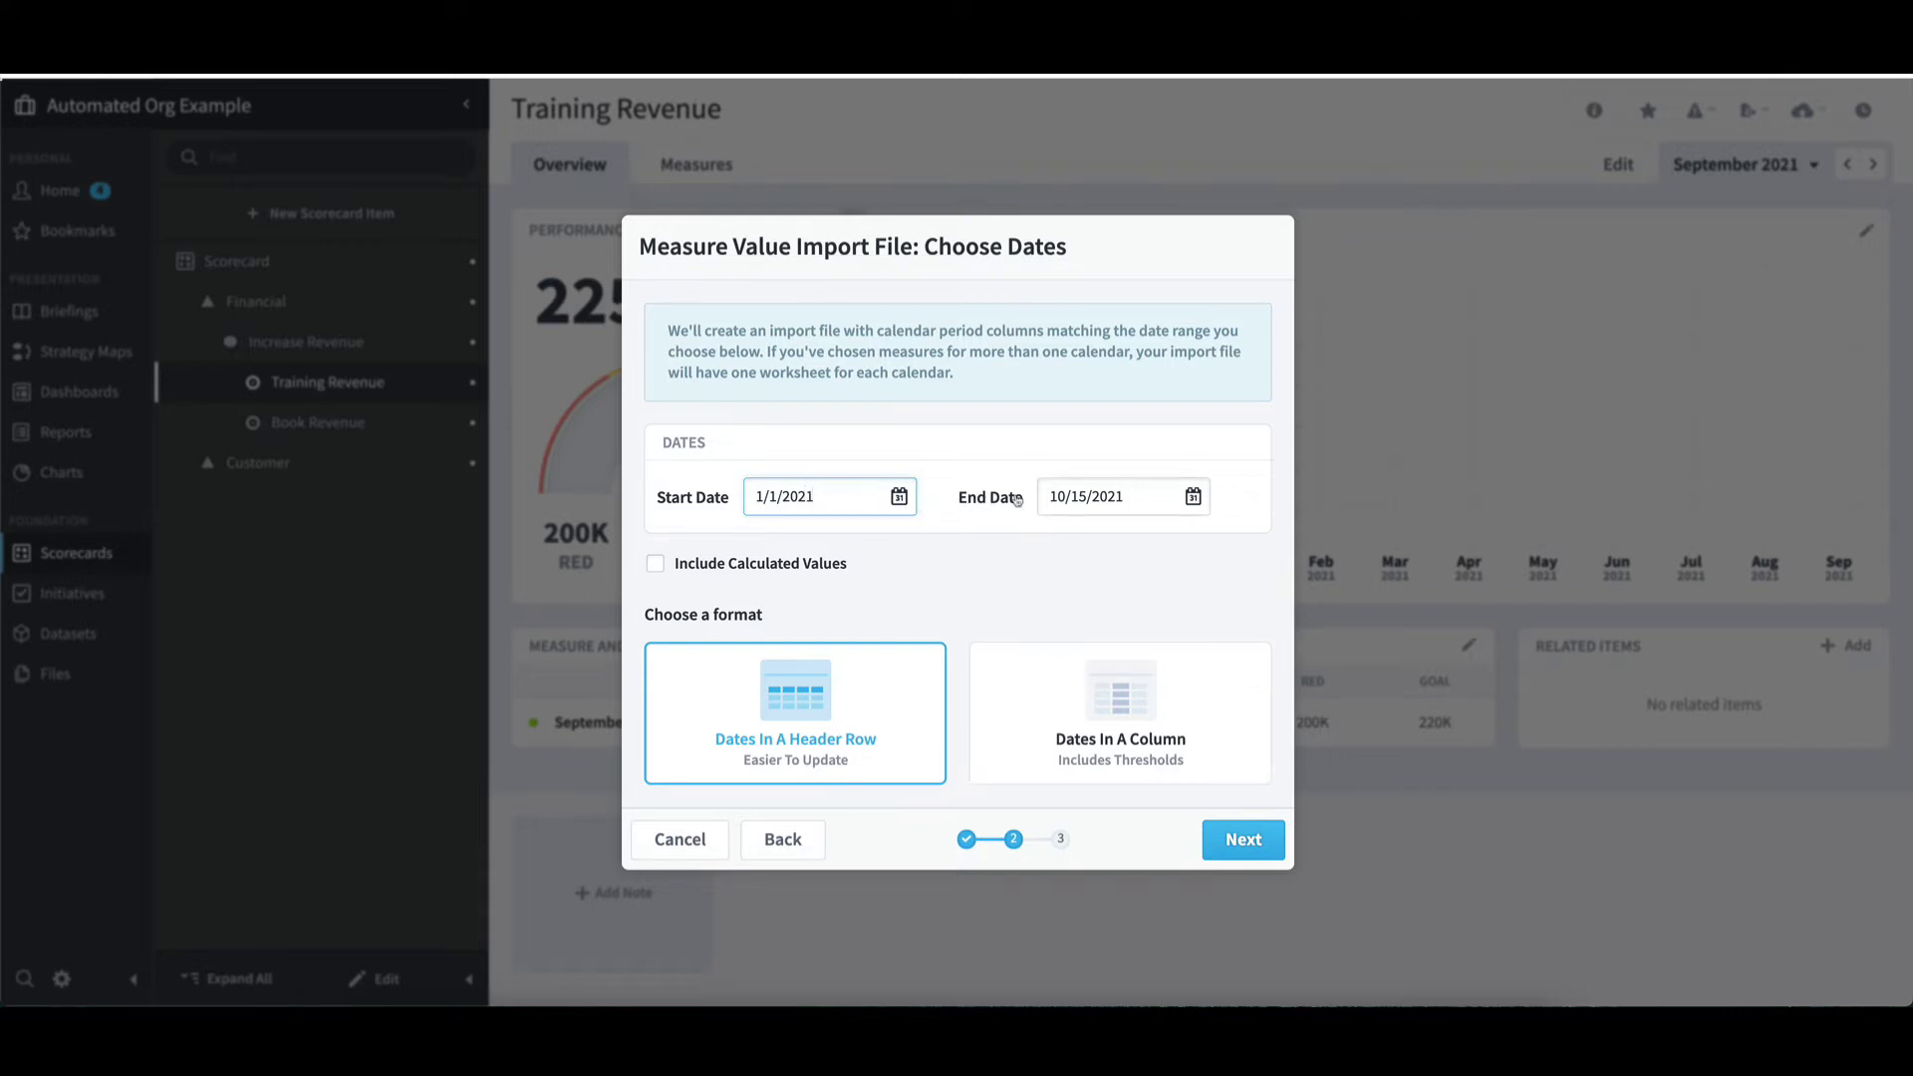
left_click(1087, 498)
left_click_drag(1088, 497, 1020, 498)
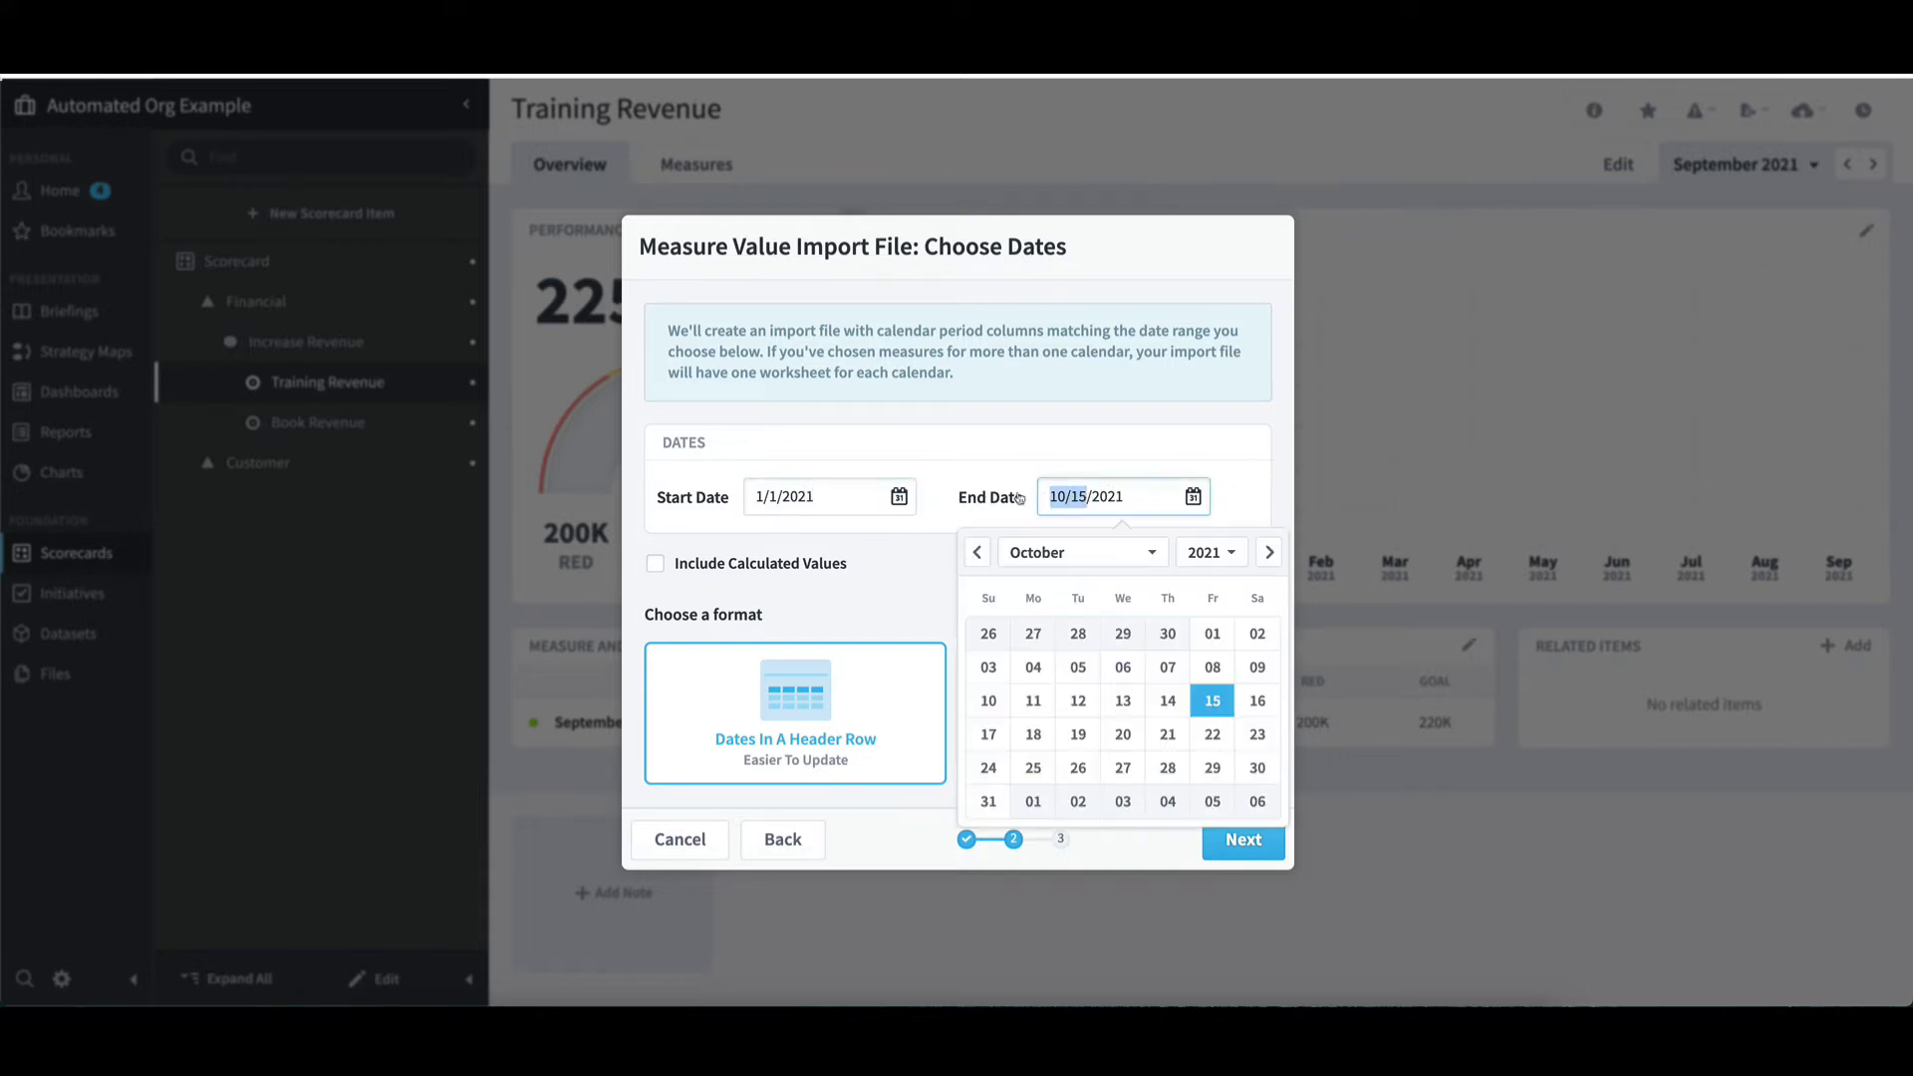
type("9/1")
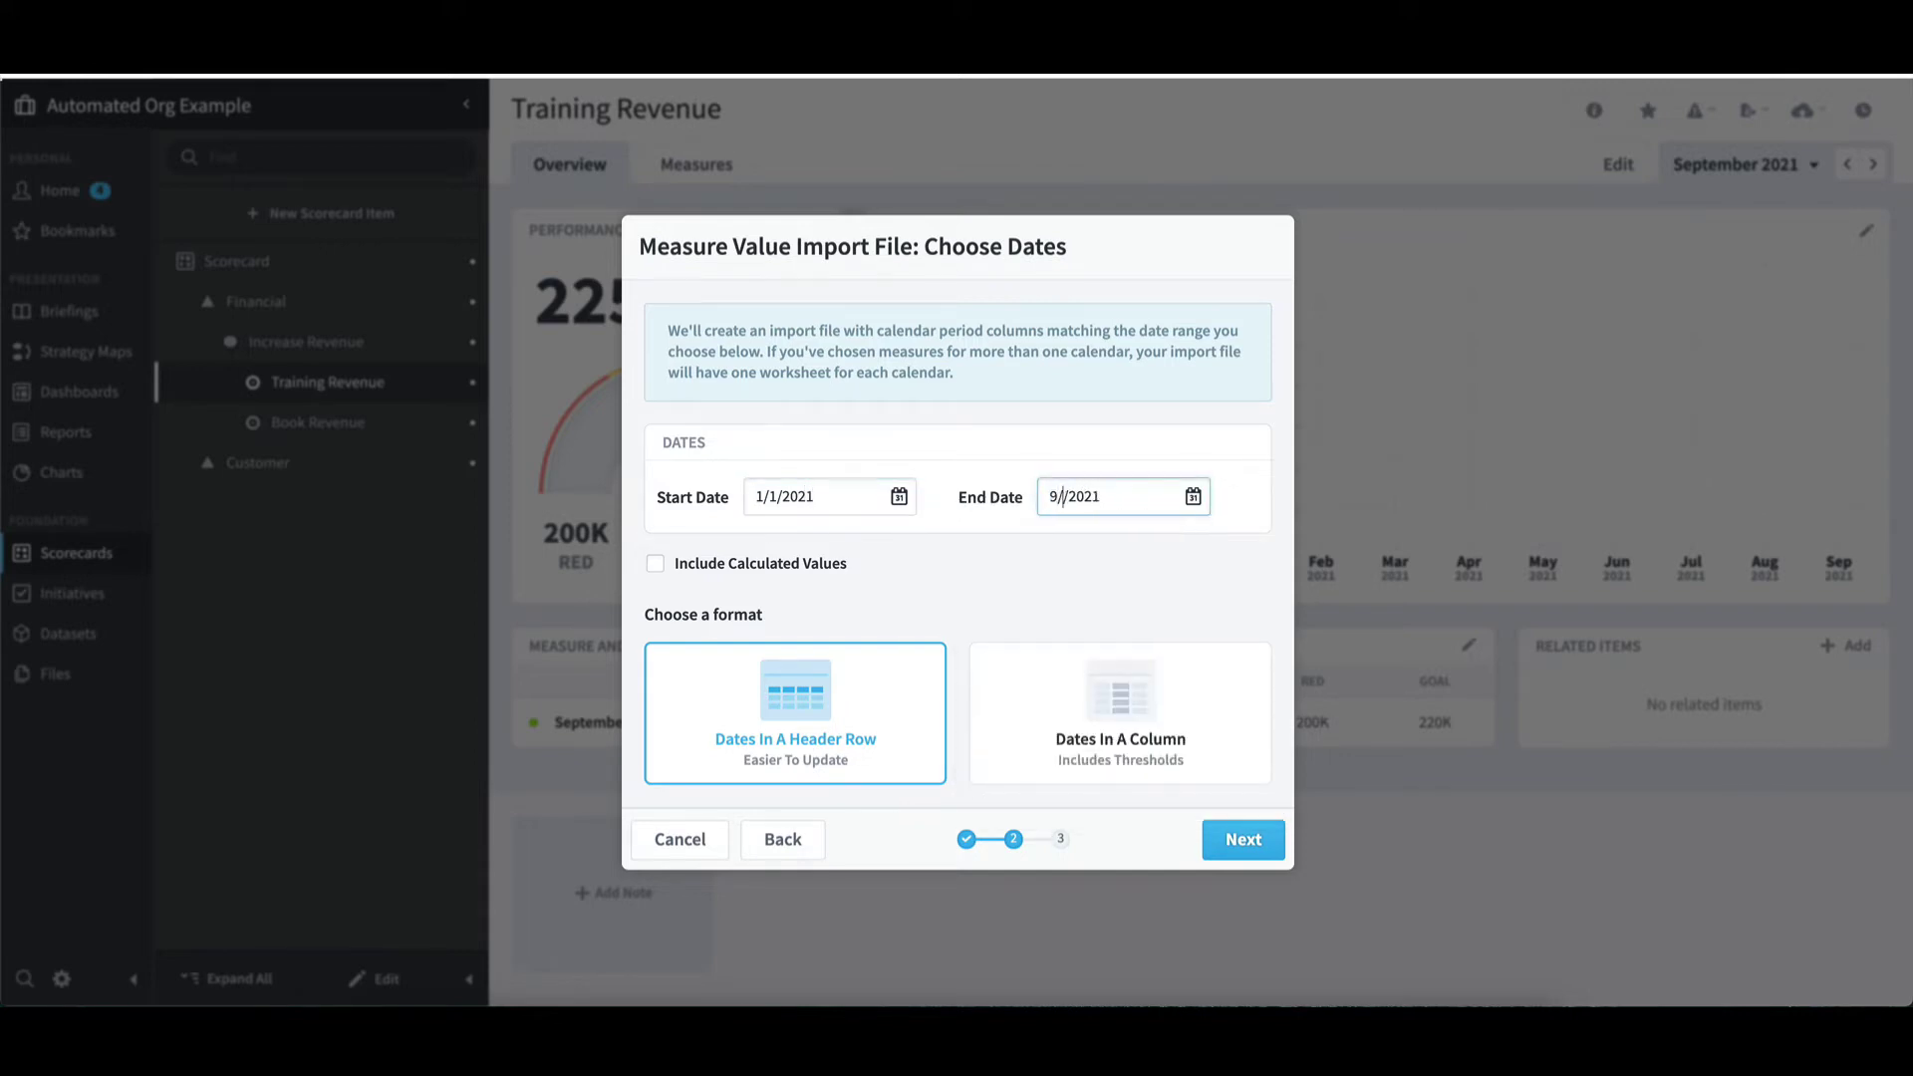
left_click(1230, 436)
left_click(1126, 736)
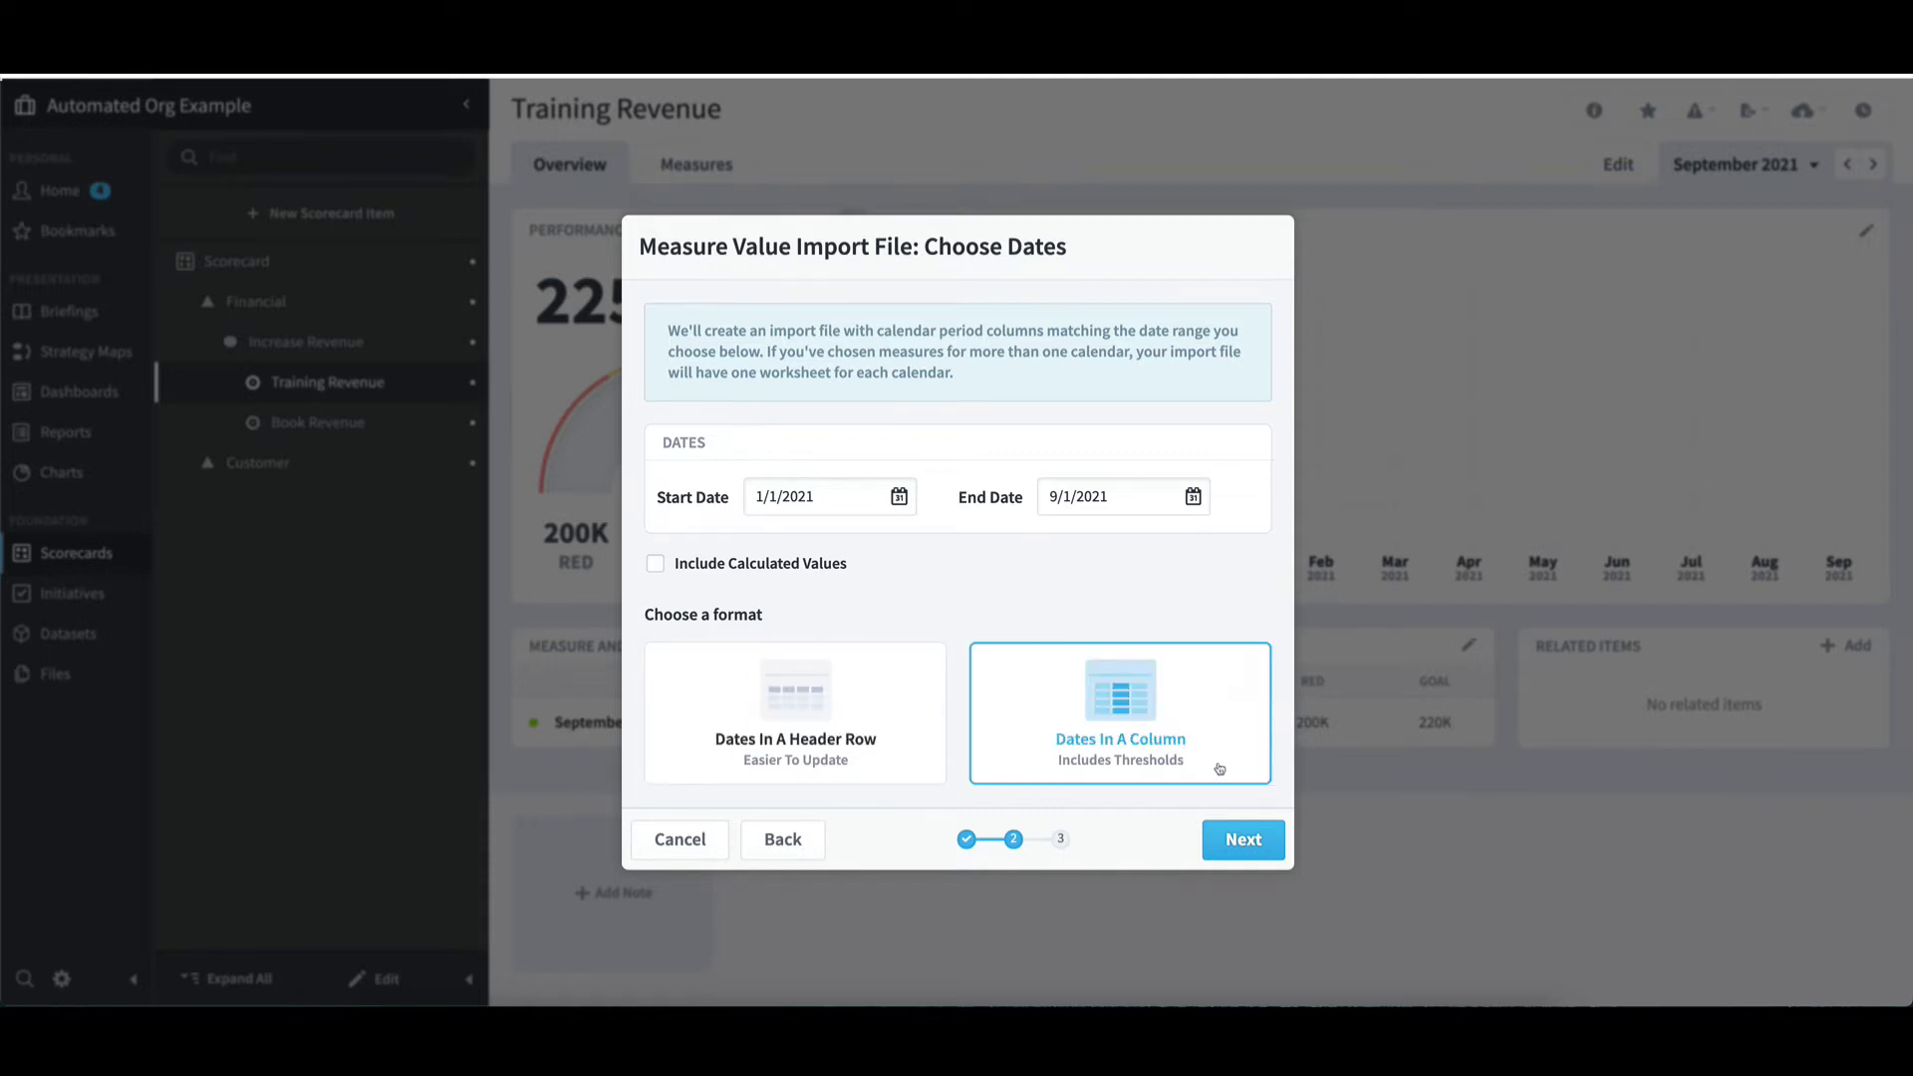
left_click(1248, 843)
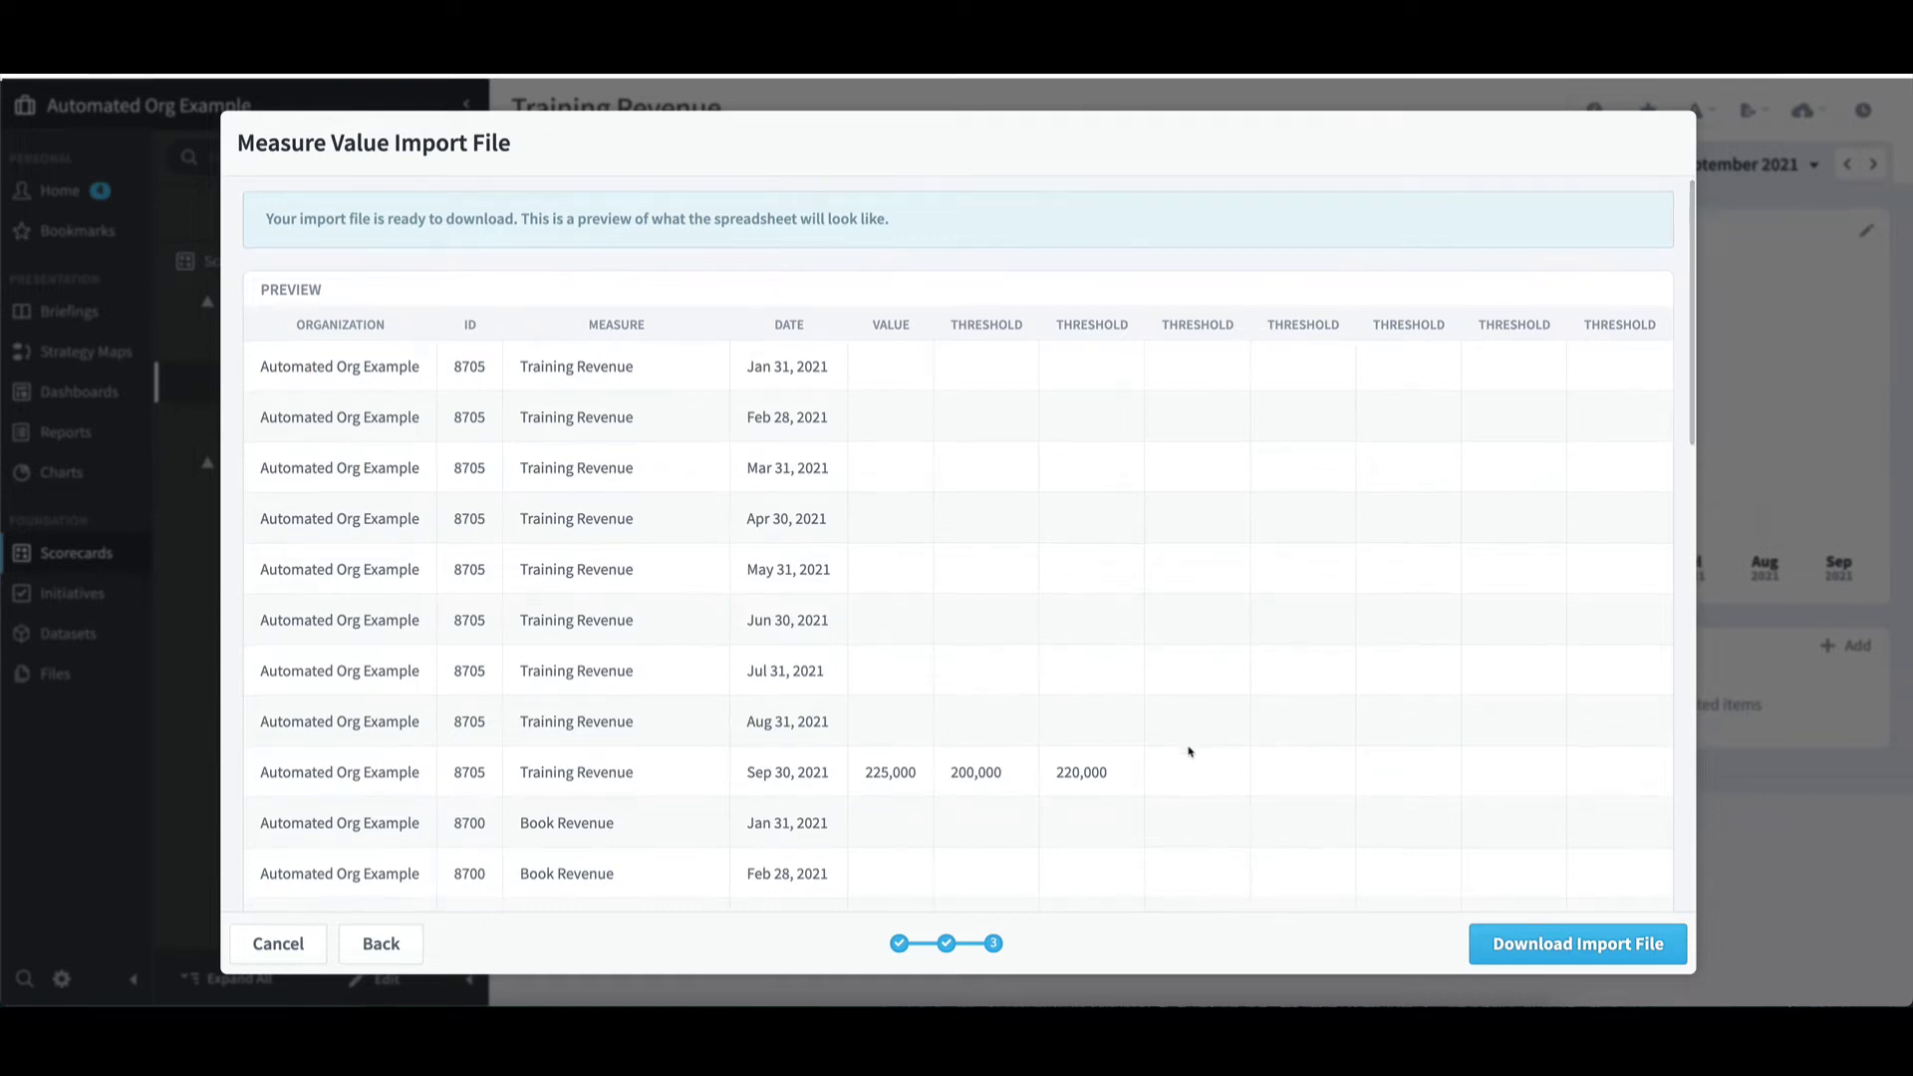
- Review the preview rows of all measures and download the measure value import file
scroll(1189, 751, "down", 1)
scroll(1189, 751, "down", 7)
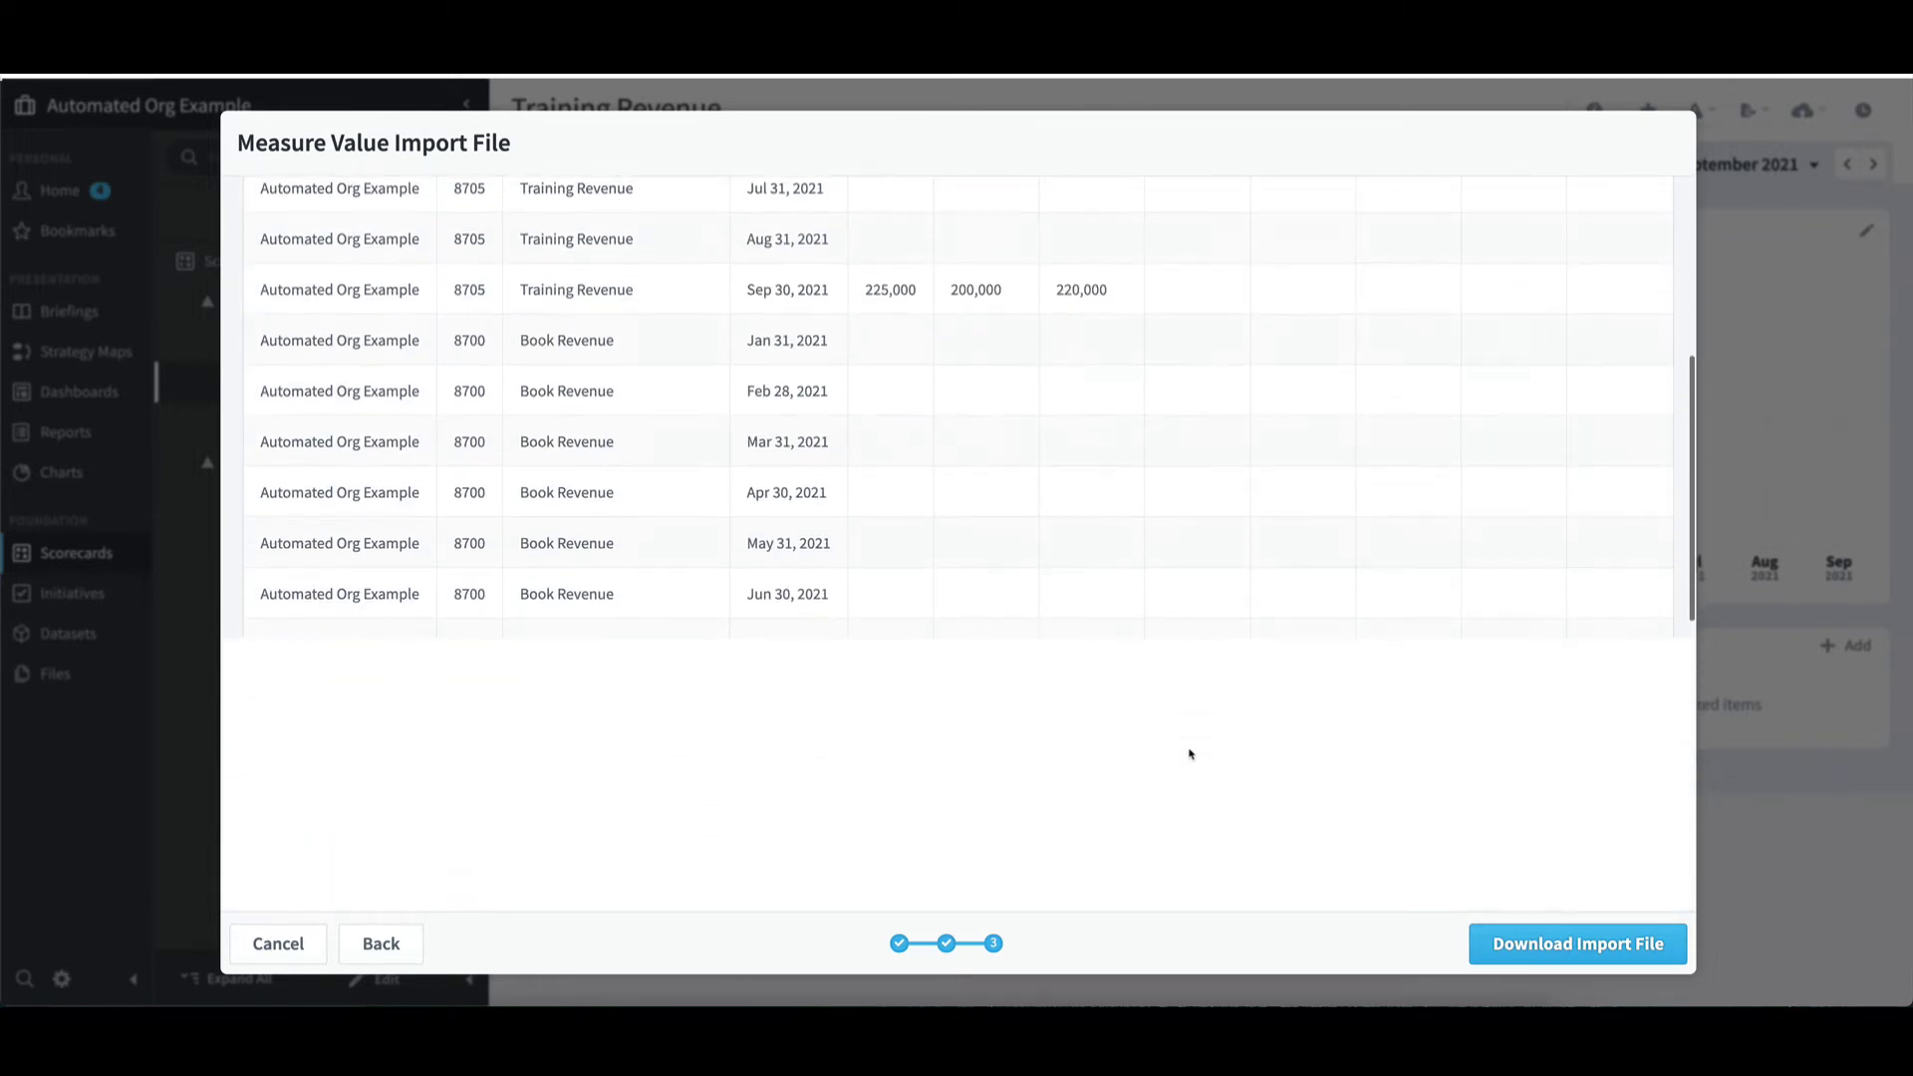
scroll(1189, 755, "down", 5)
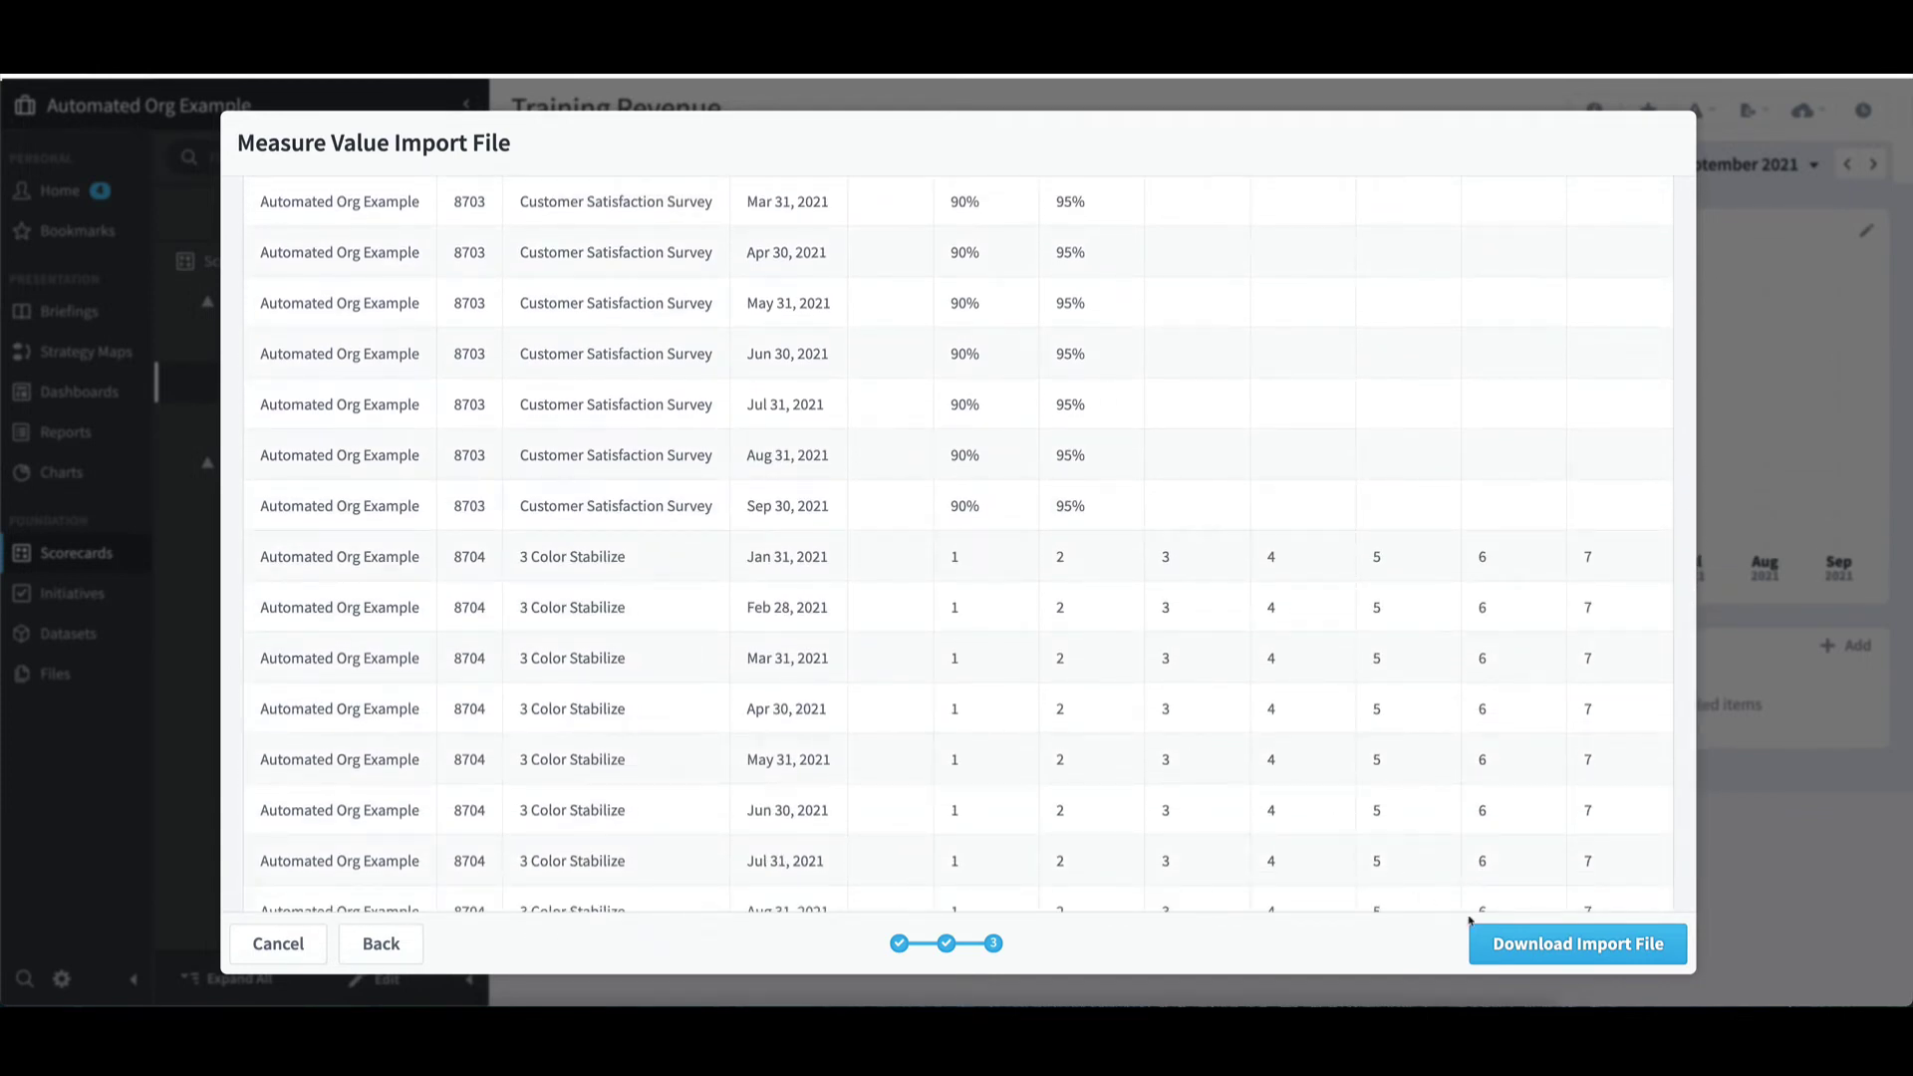
left_click(1558, 944)
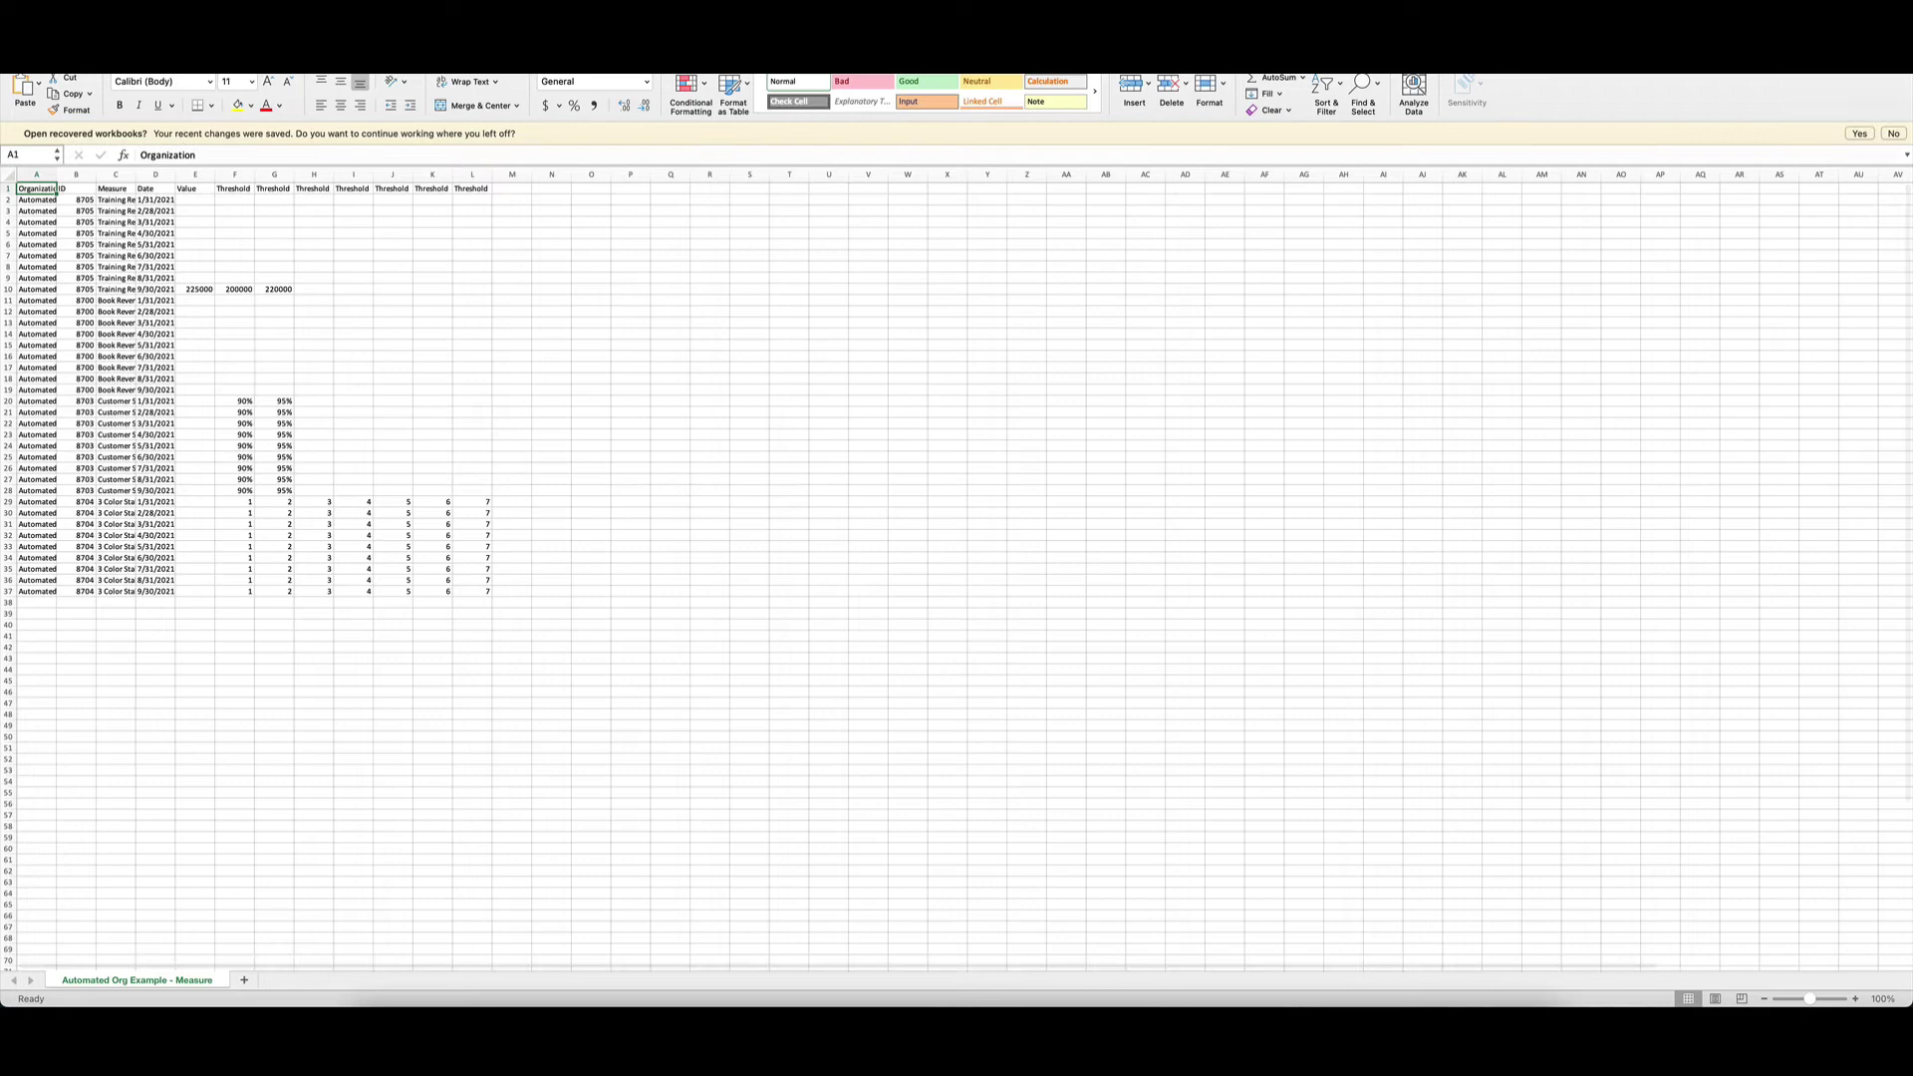
- Enlarge the downloaded measure value worksheet in Excel to 150% zoom
left_click(149, 12)
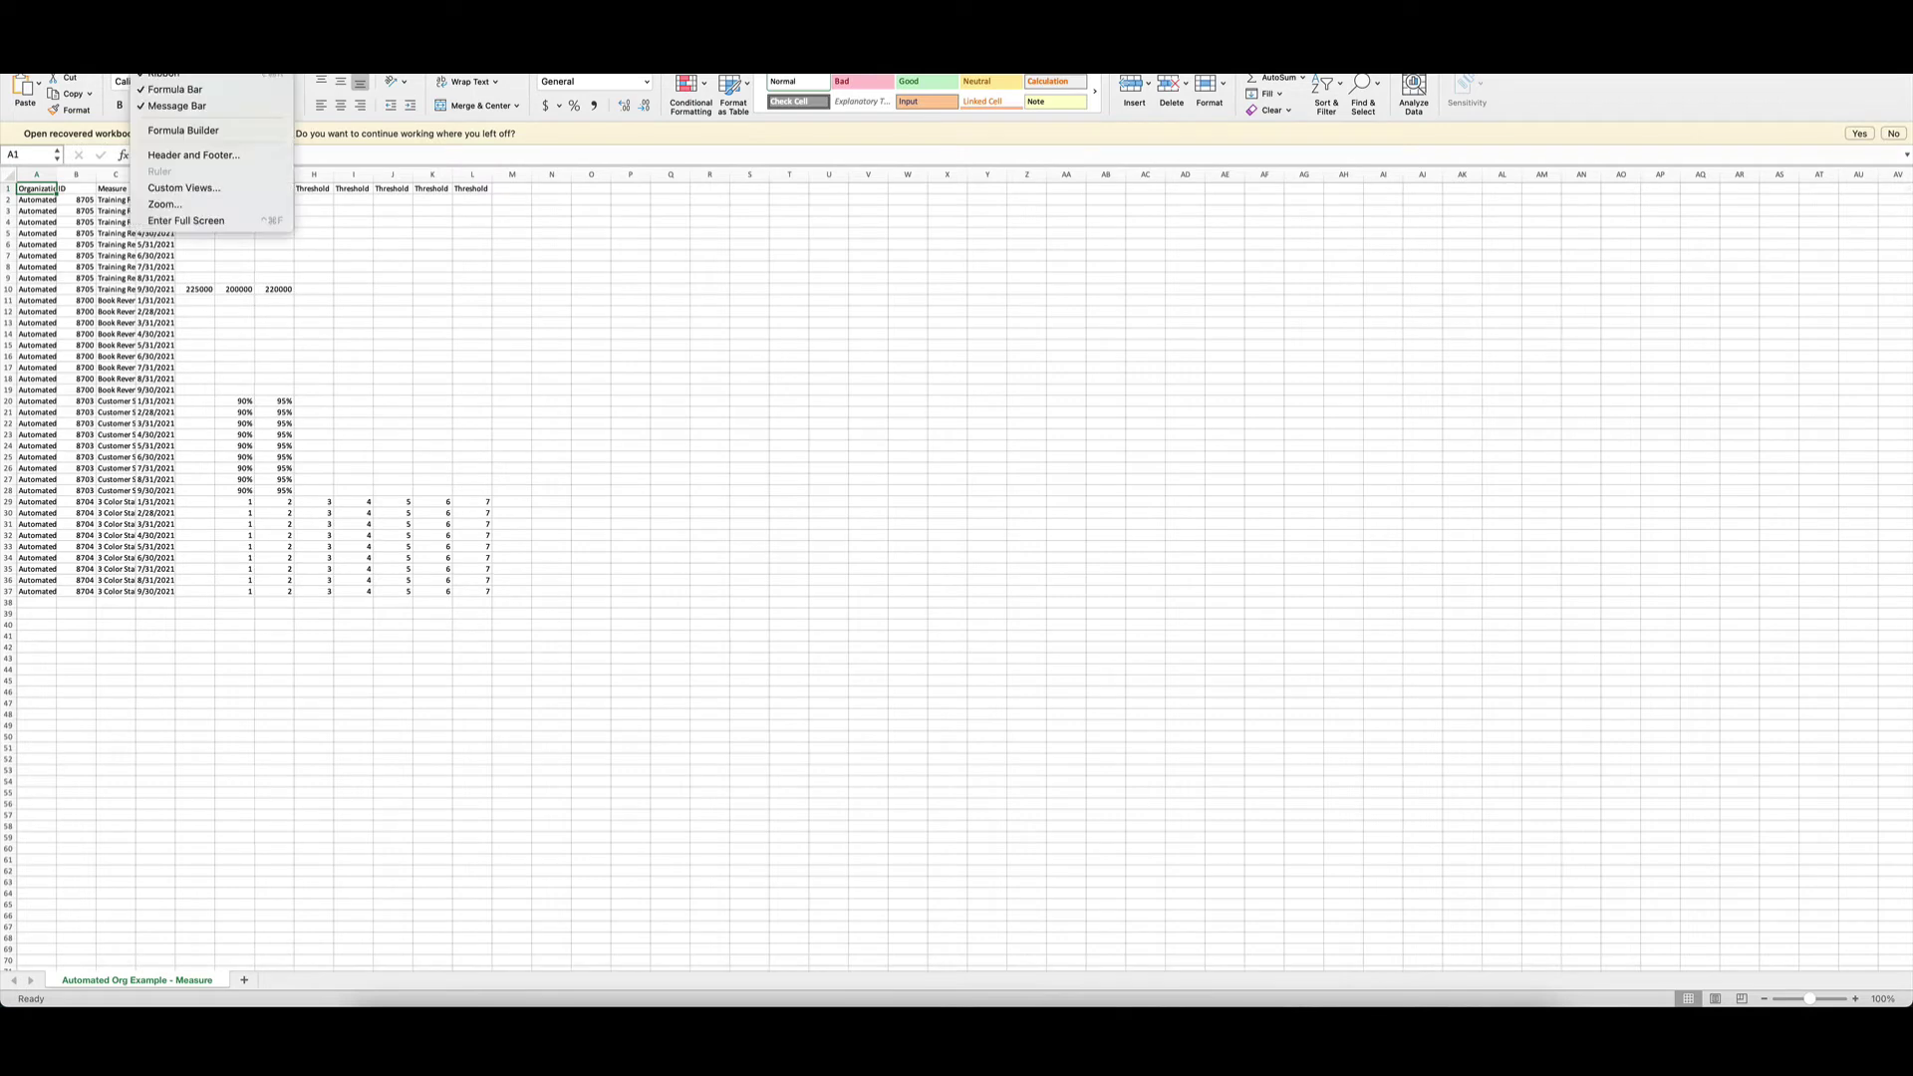
left_click(184, 205)
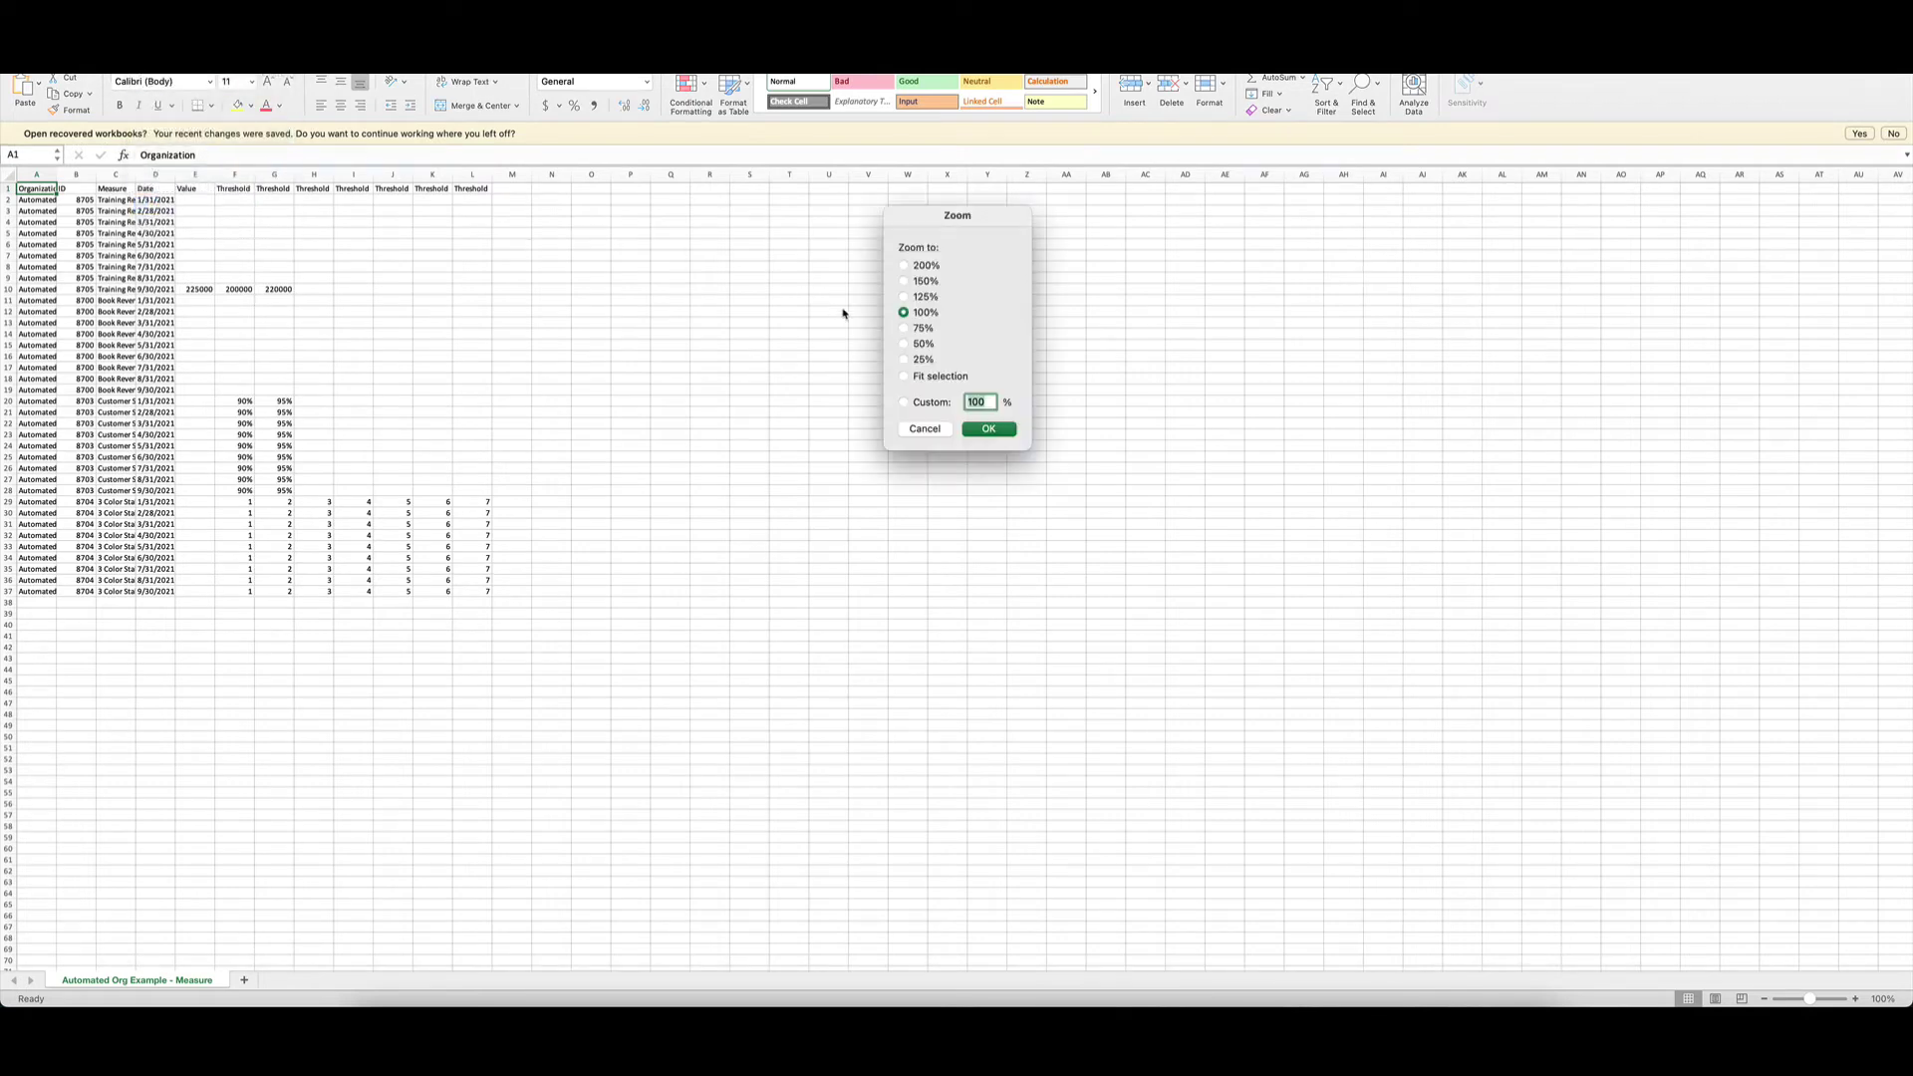
left_click(914, 284)
left_click(1002, 431)
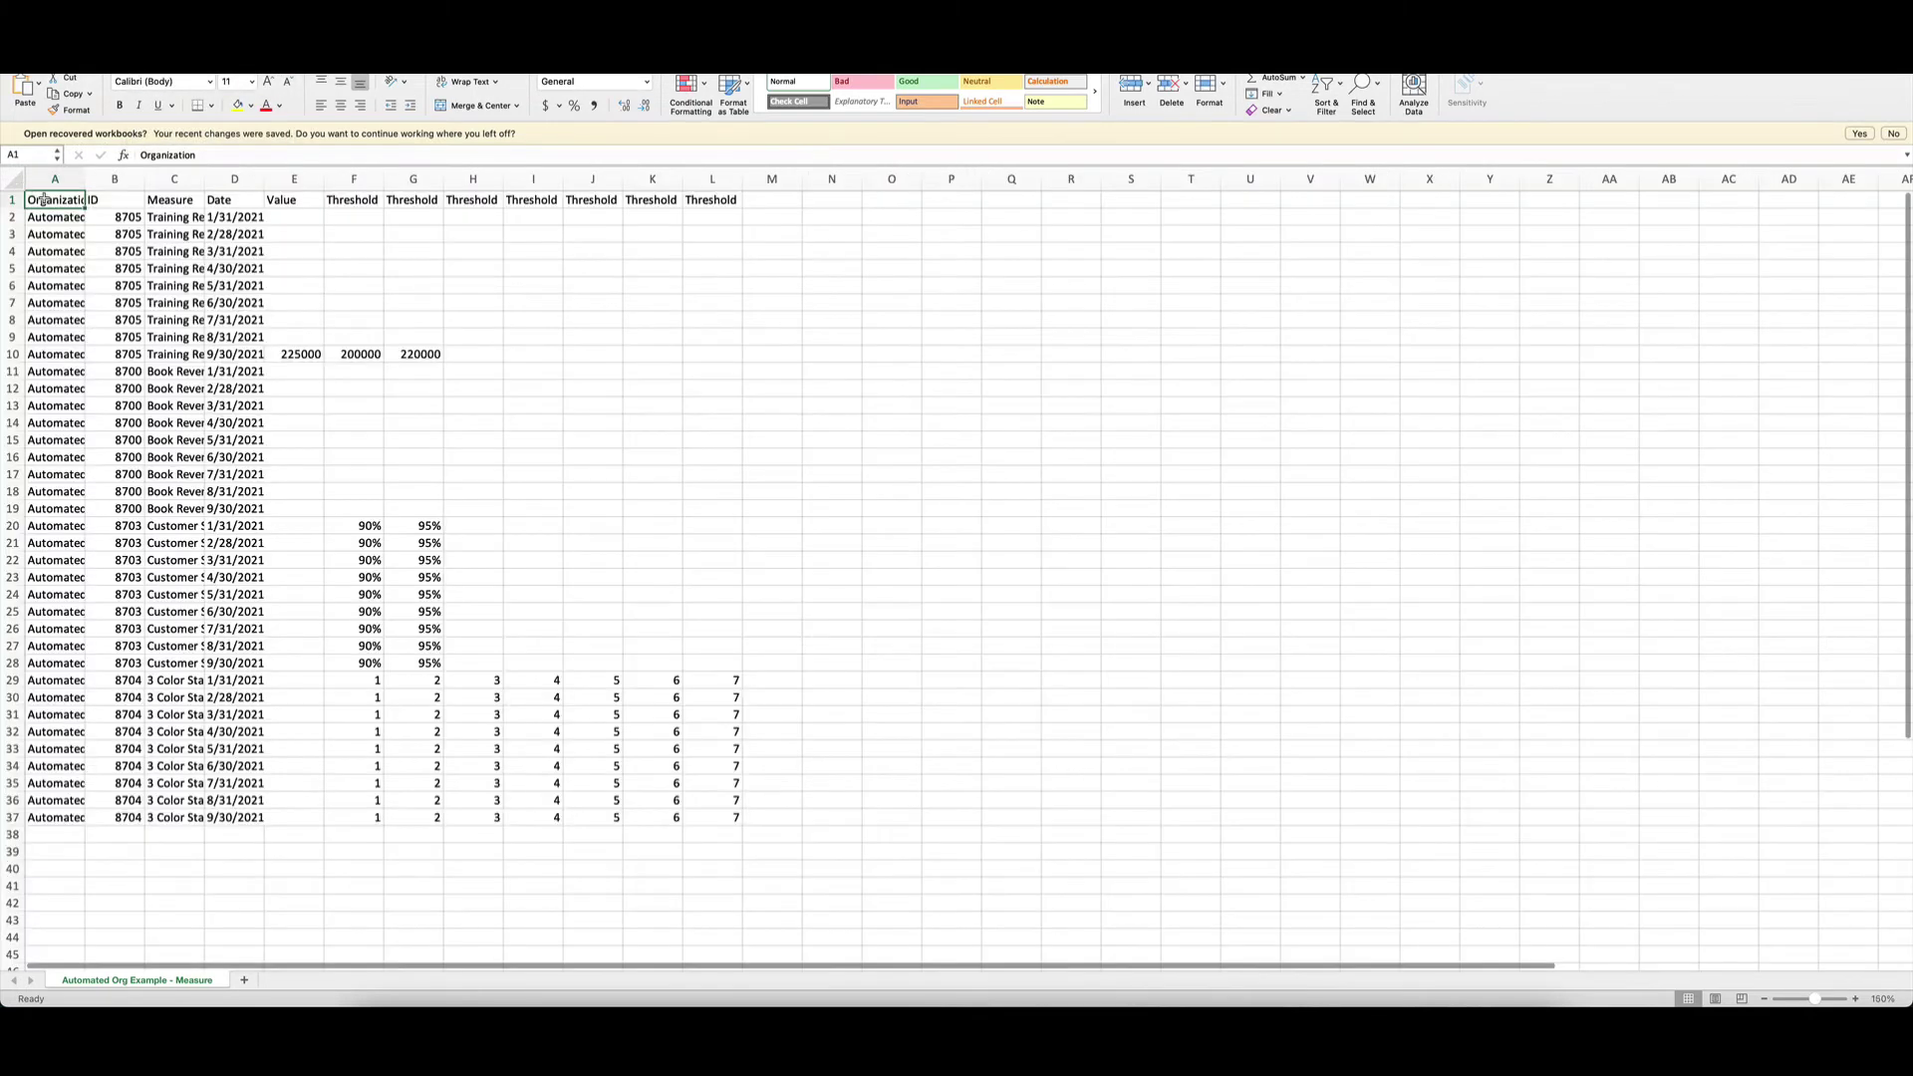
- Fit the width of all columns in the measure value worksheet to their contents
left_click(18, 179)
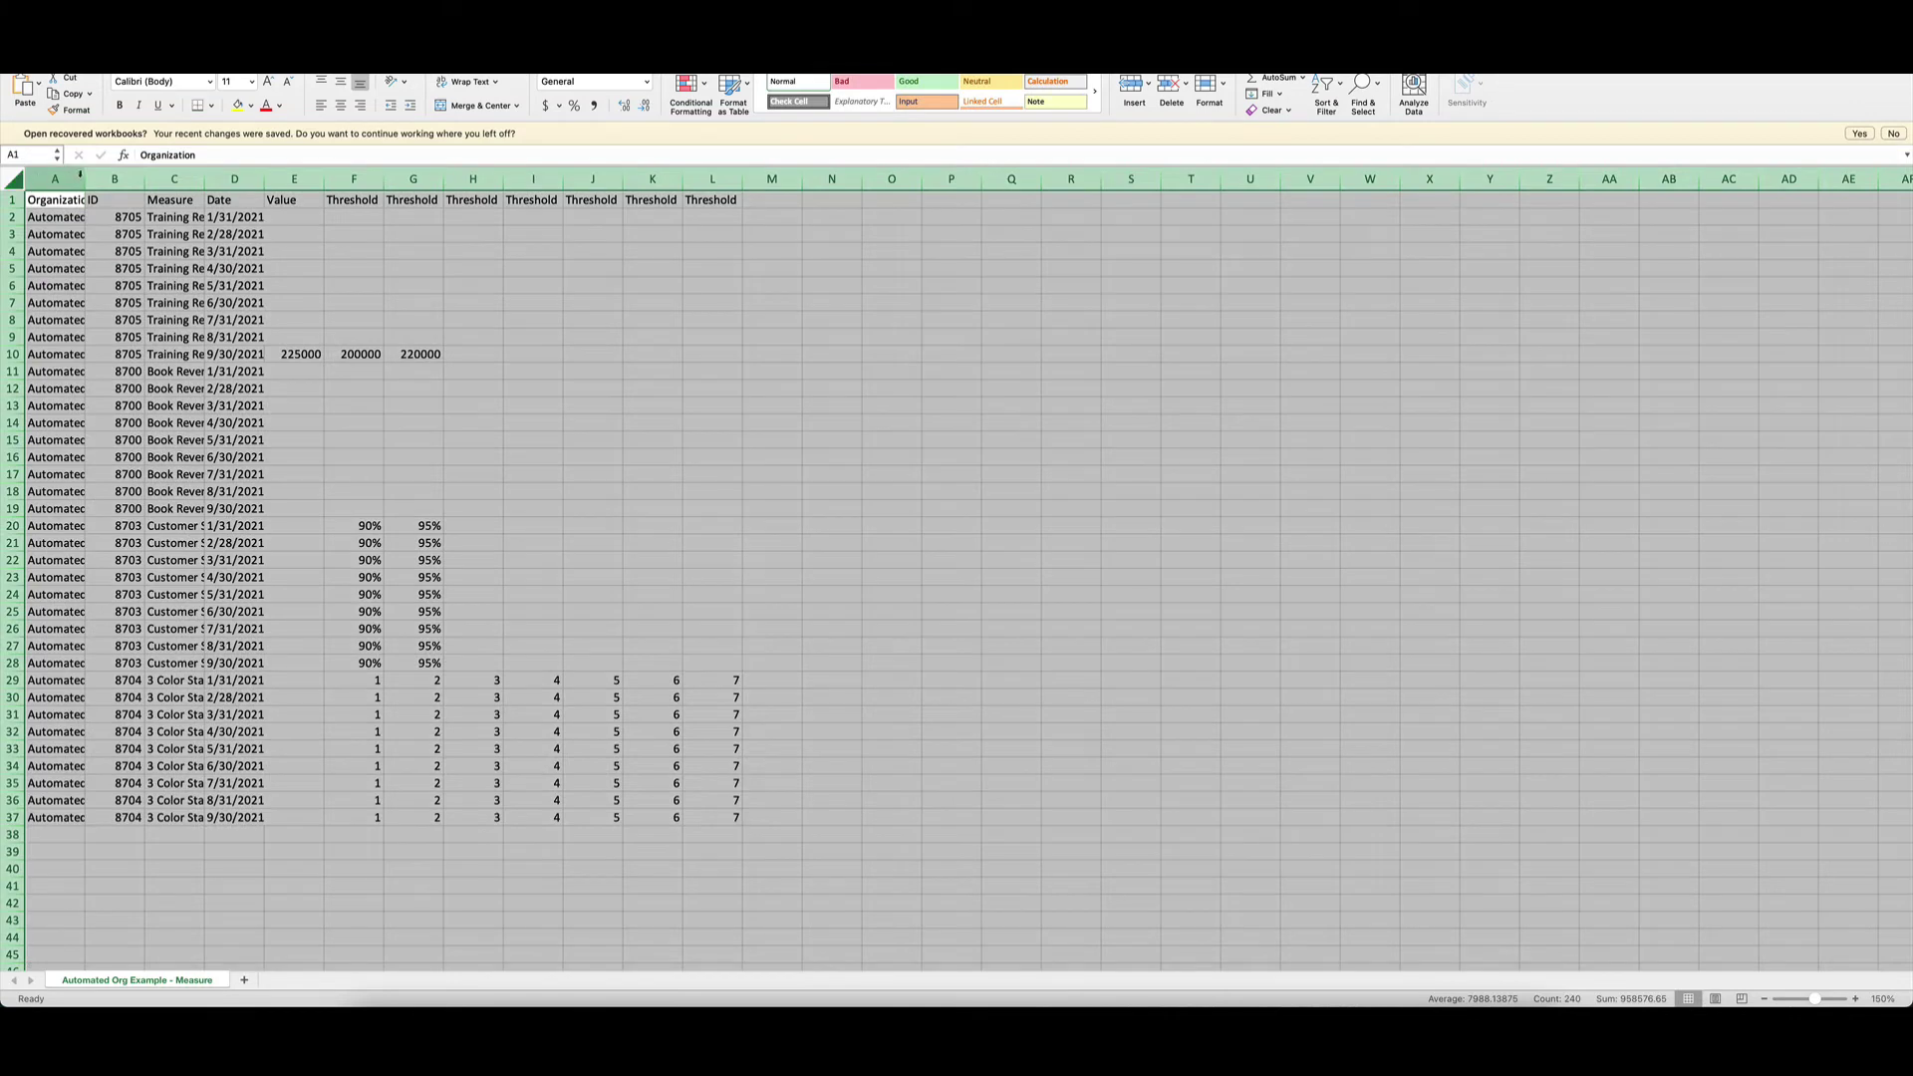
double_click(84, 178)
left_click(75, 216)
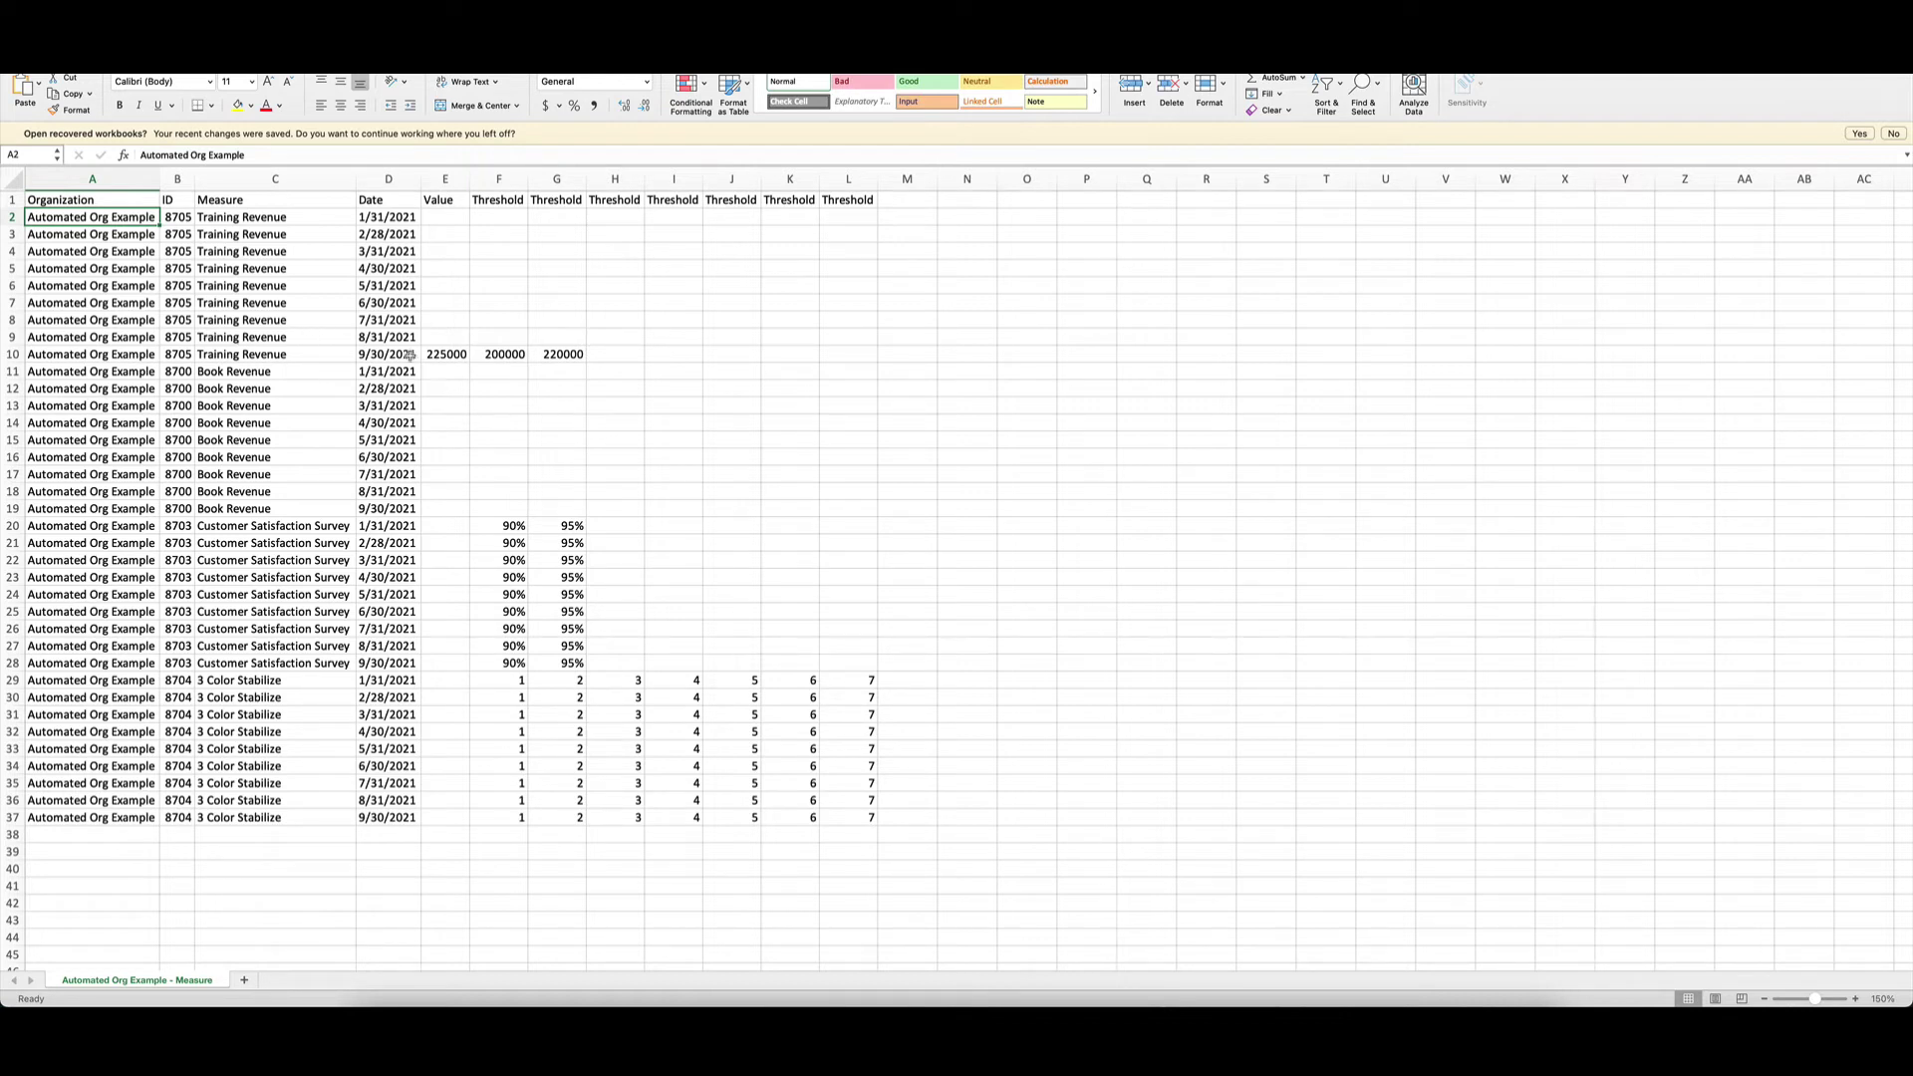
- Copy Training Revenue's 9/30/2021 value and two thresholds into its rows from 1/31/2021 to 8/31/2021
left_click_drag(439, 355, 561, 354)
right_click(562, 354)
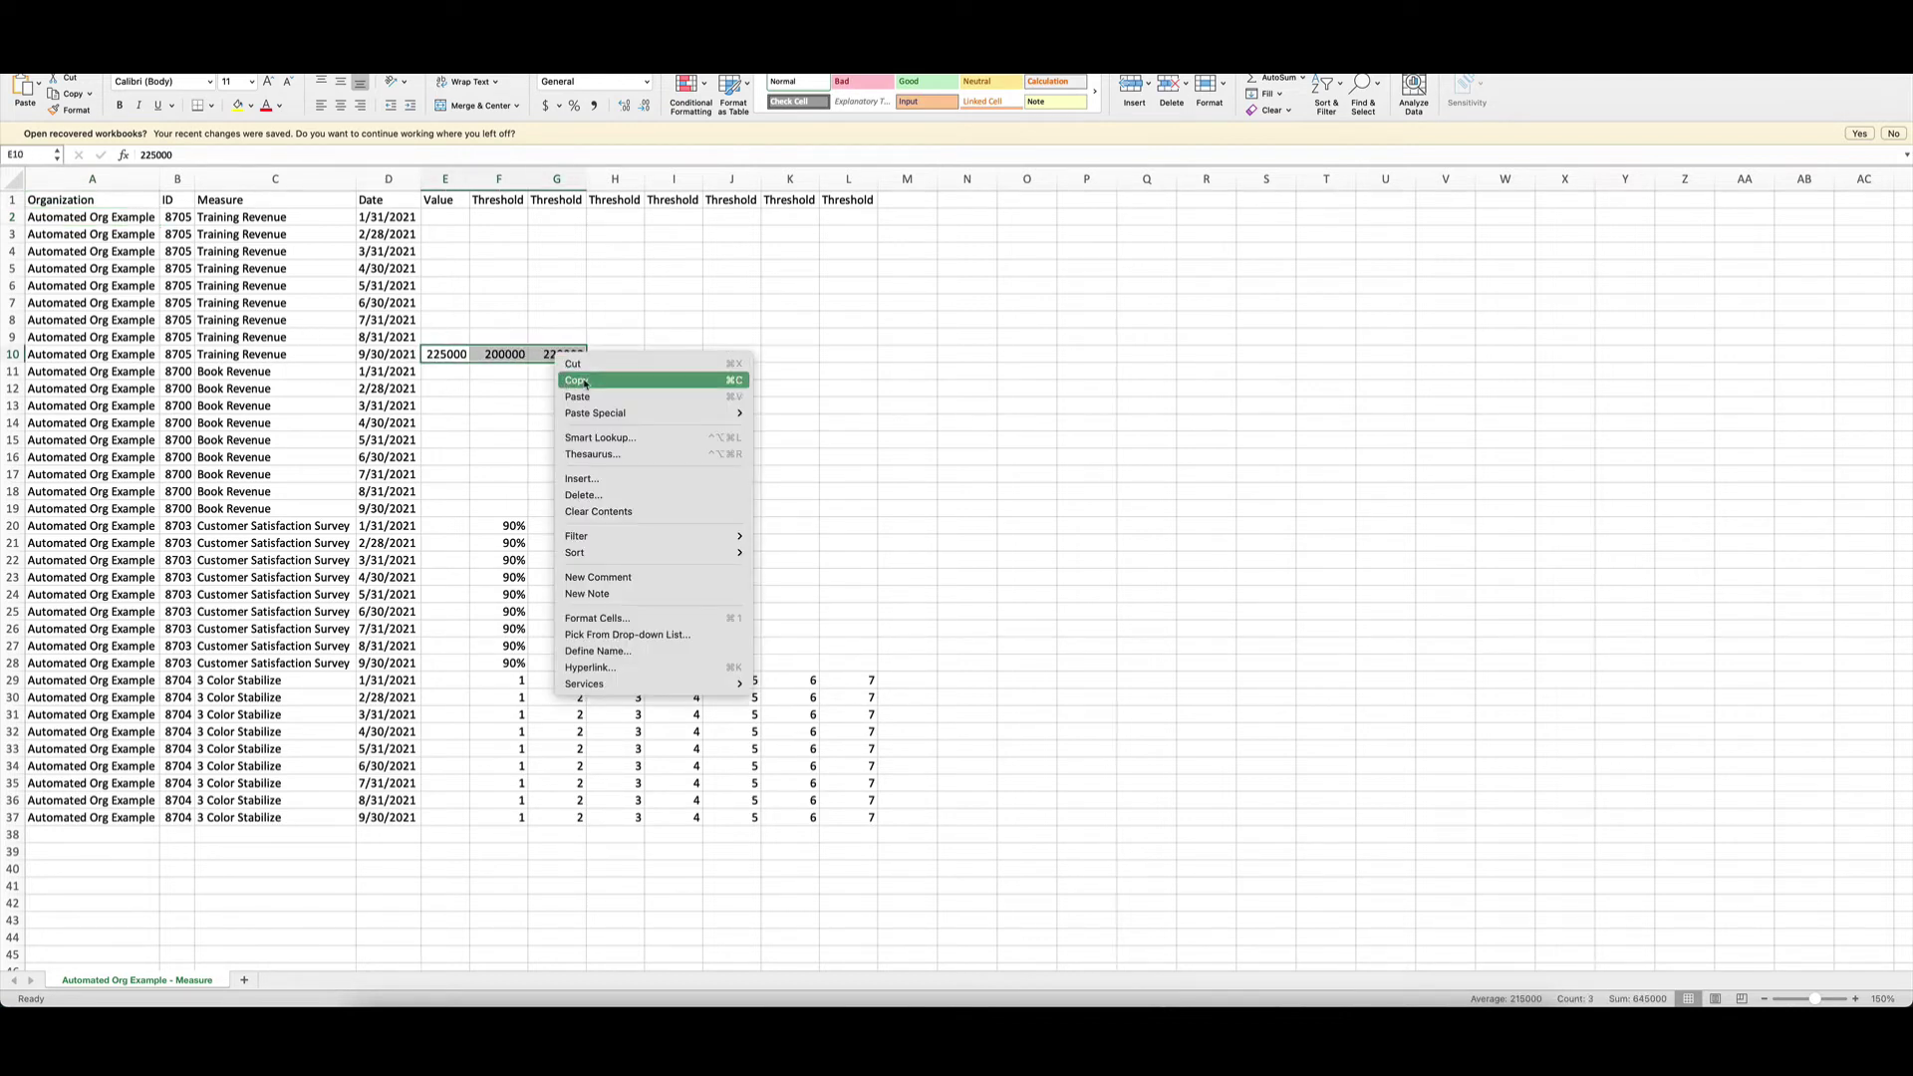
left_click_drag(446, 217, 558, 335)
right_click(558, 333)
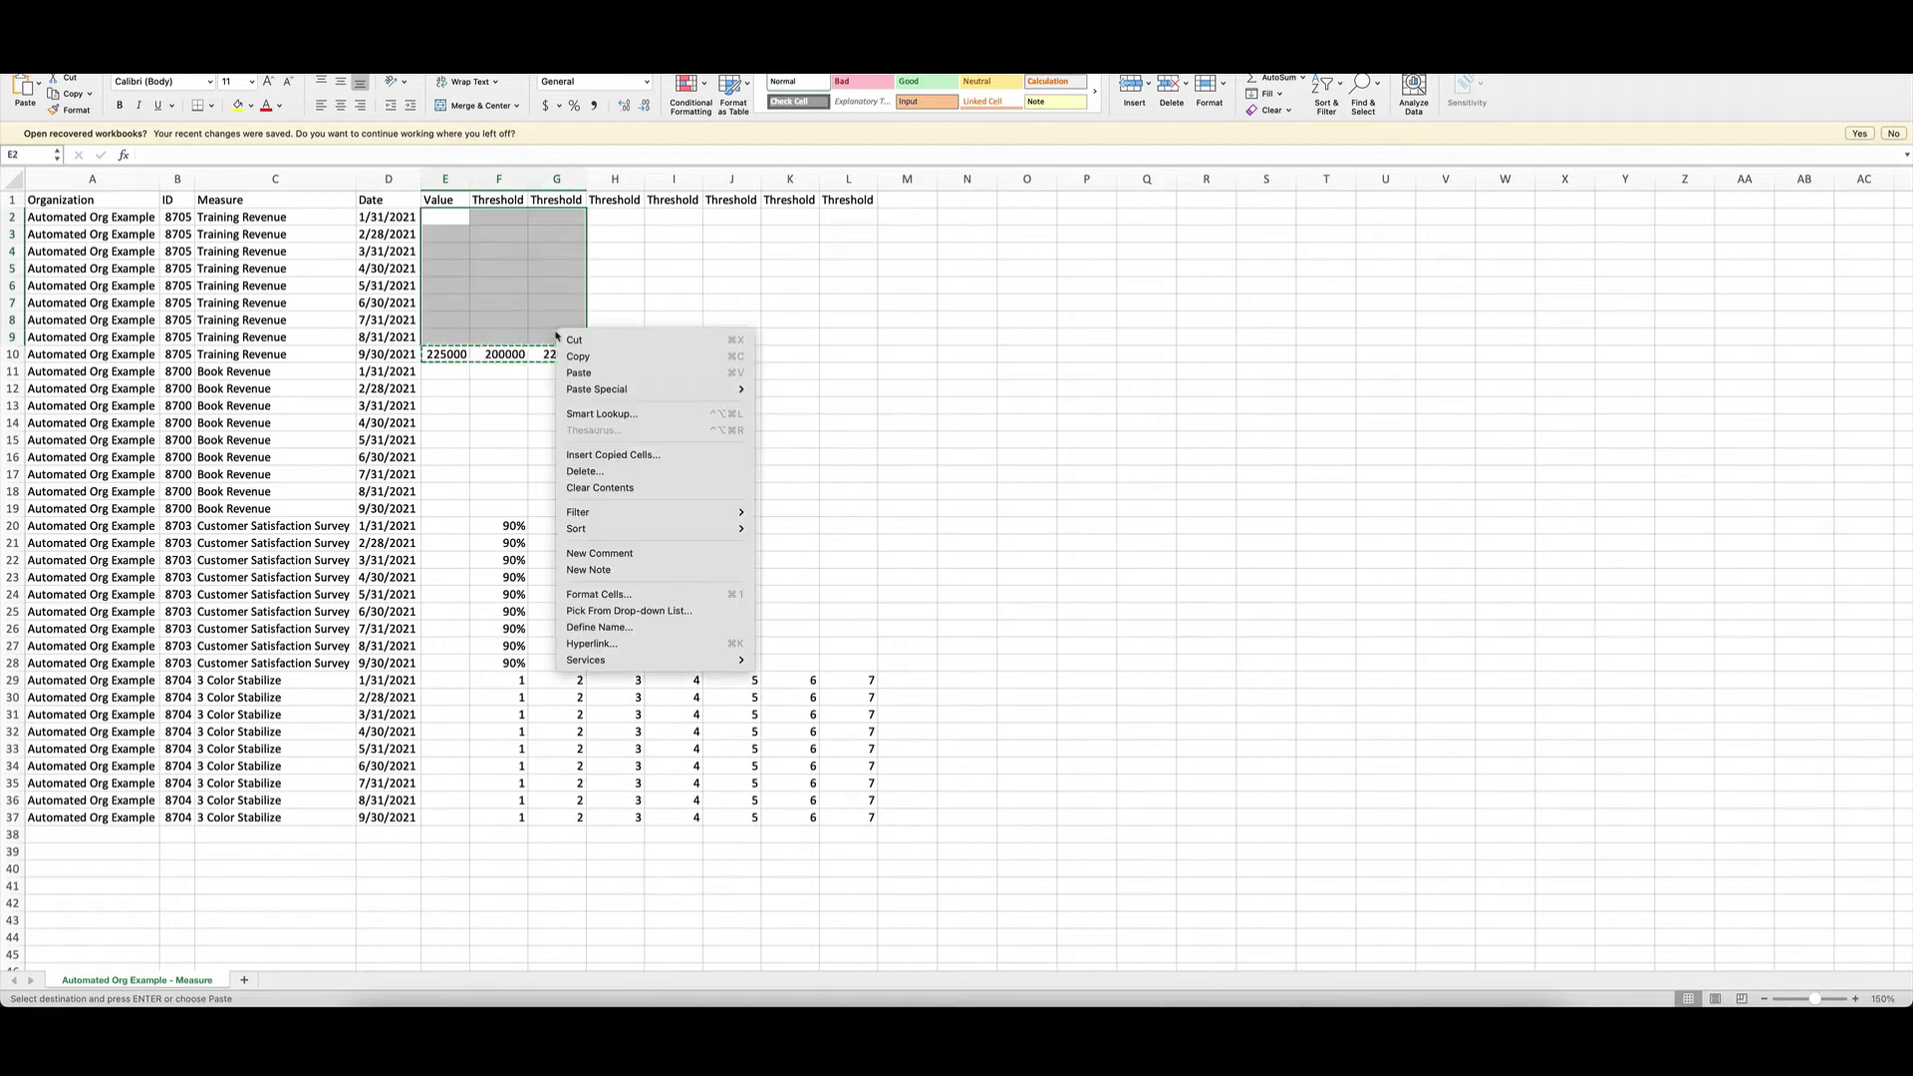
left_click(592, 373)
left_click(299, 342)
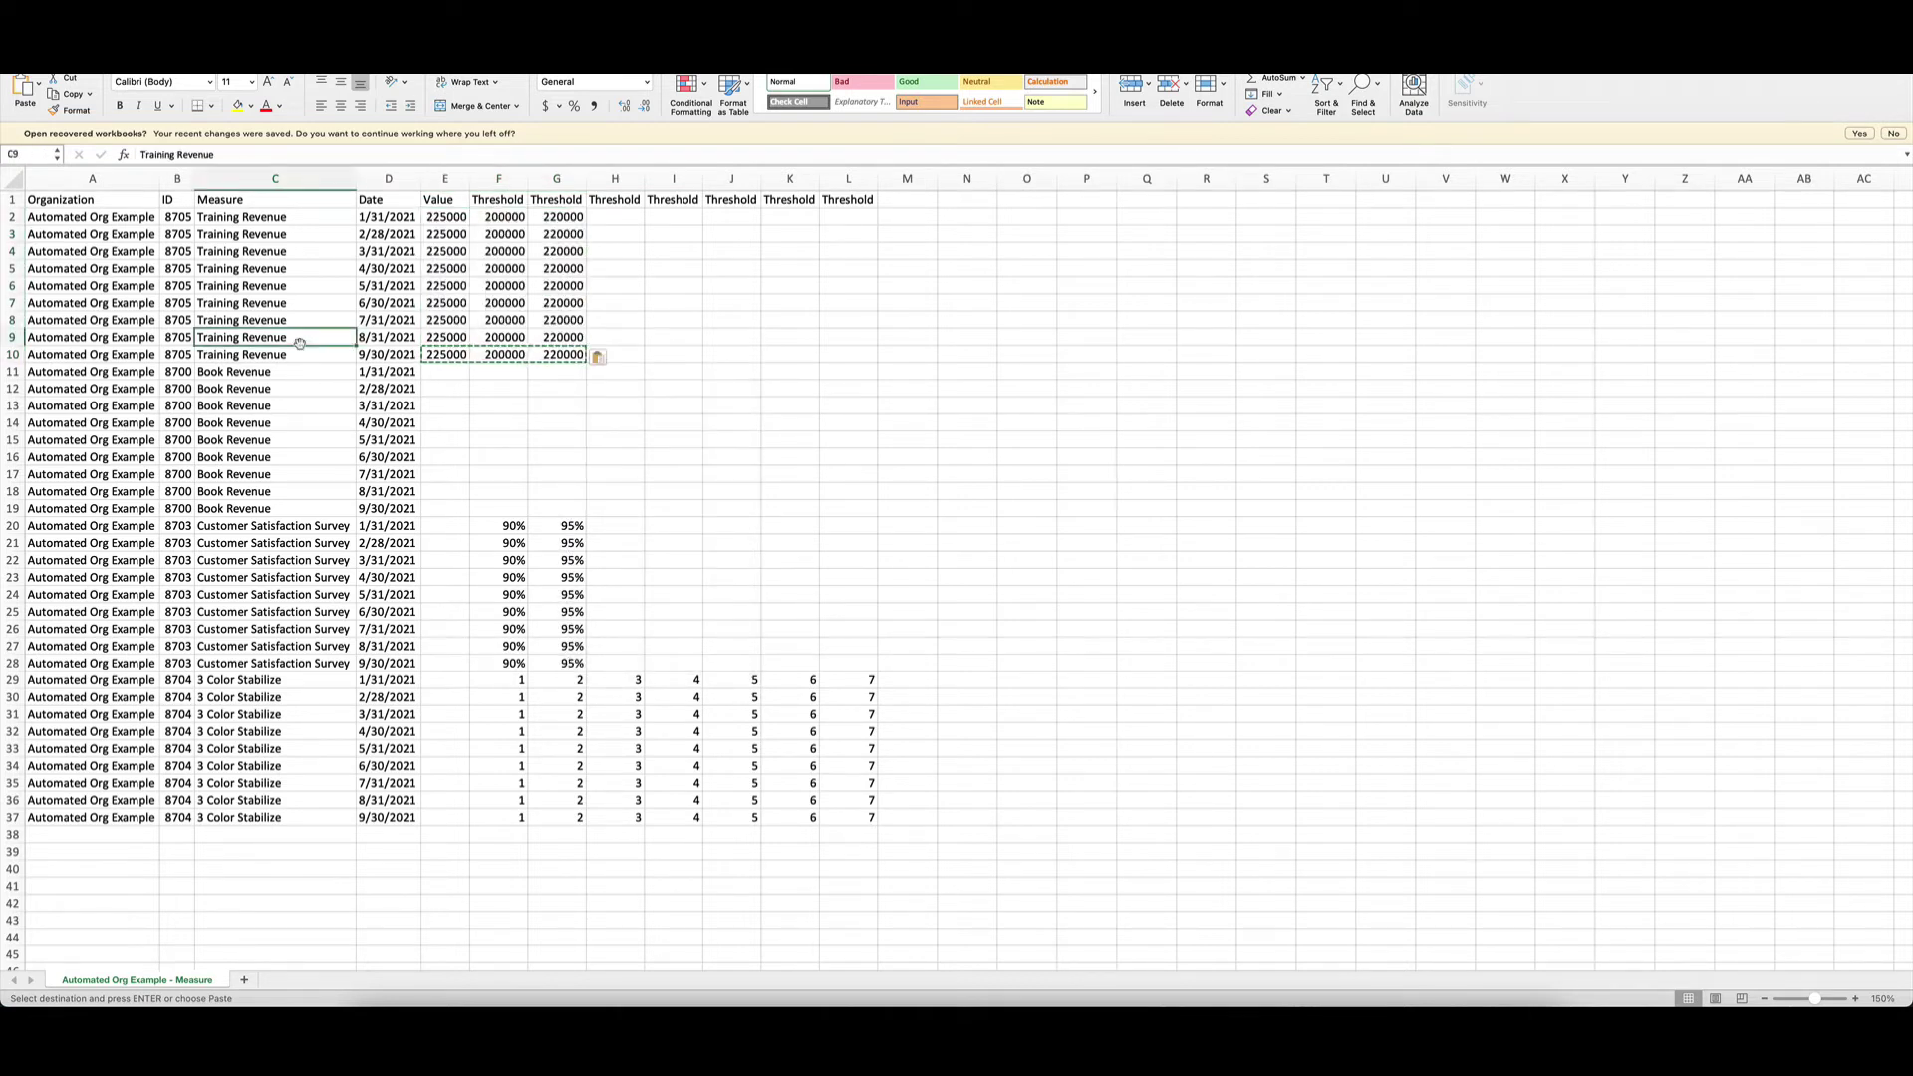
left_click(91, 356)
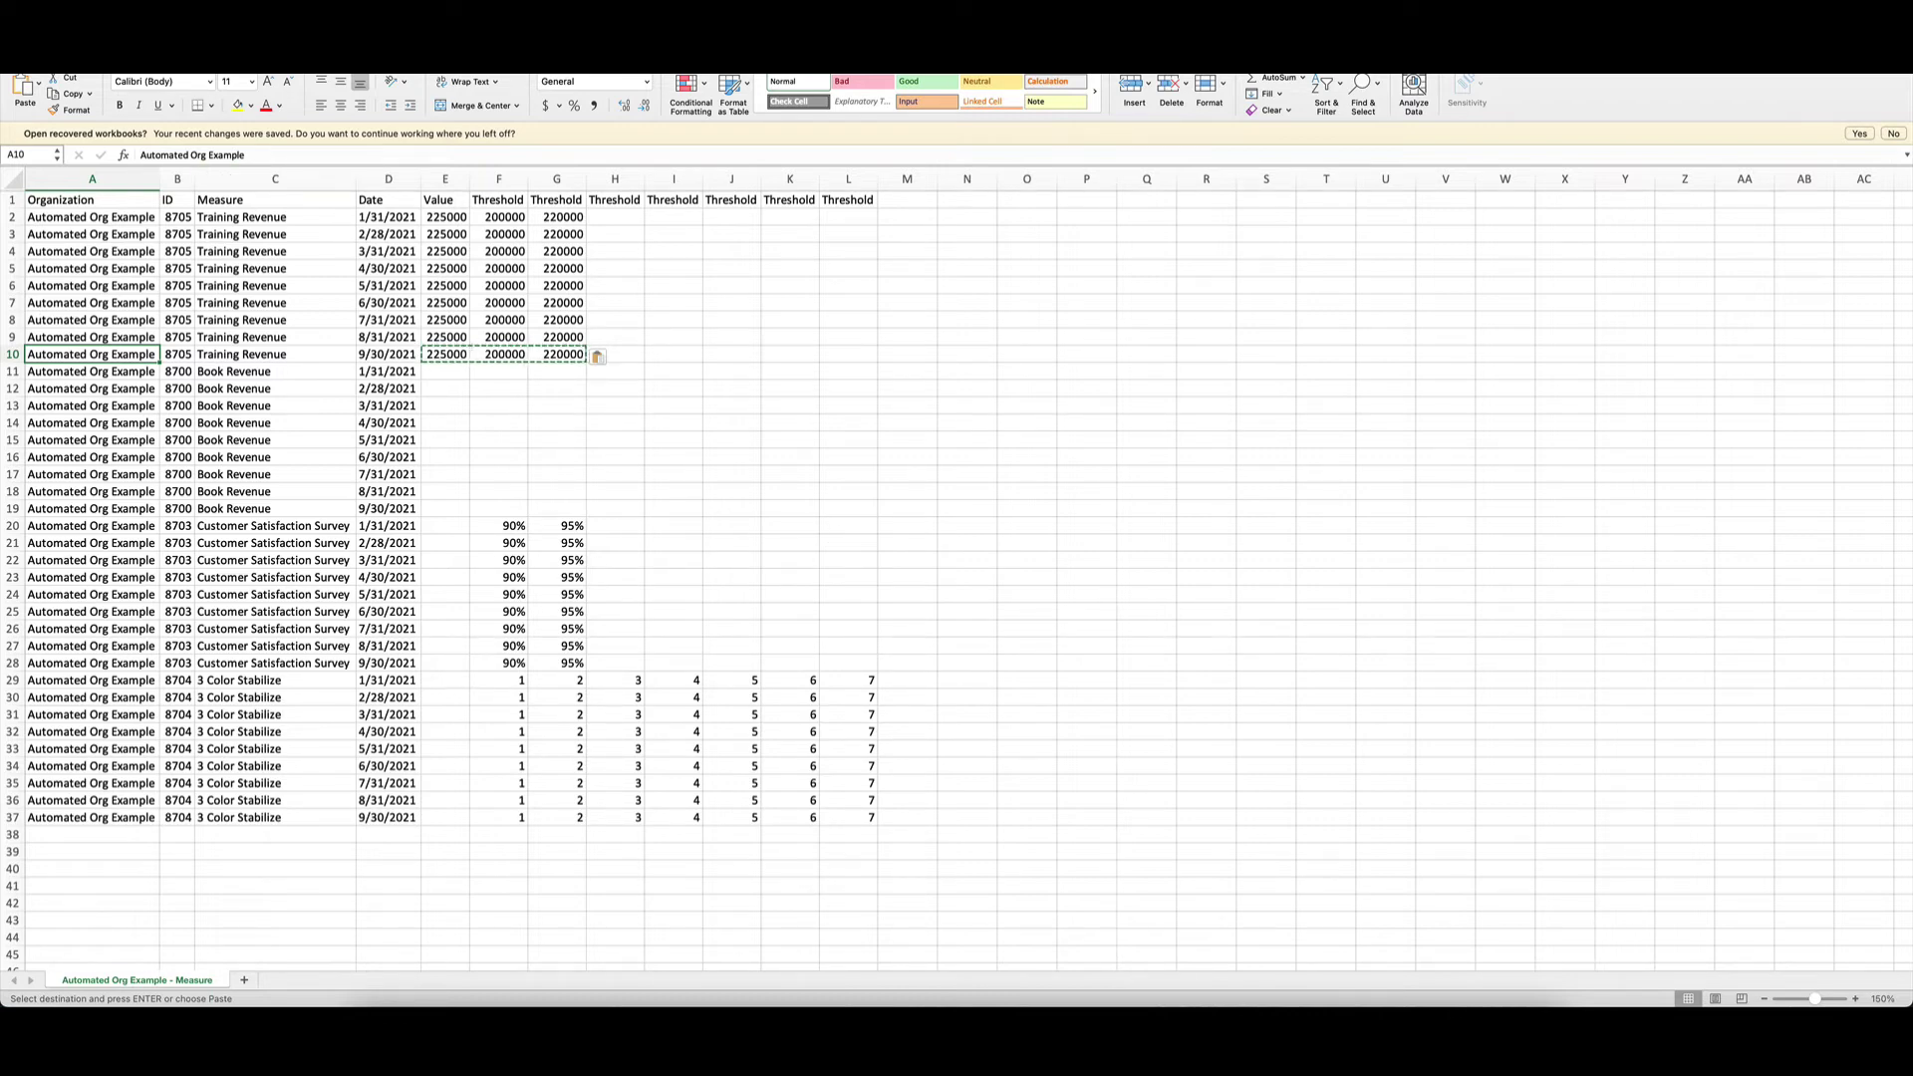
key("Escape")
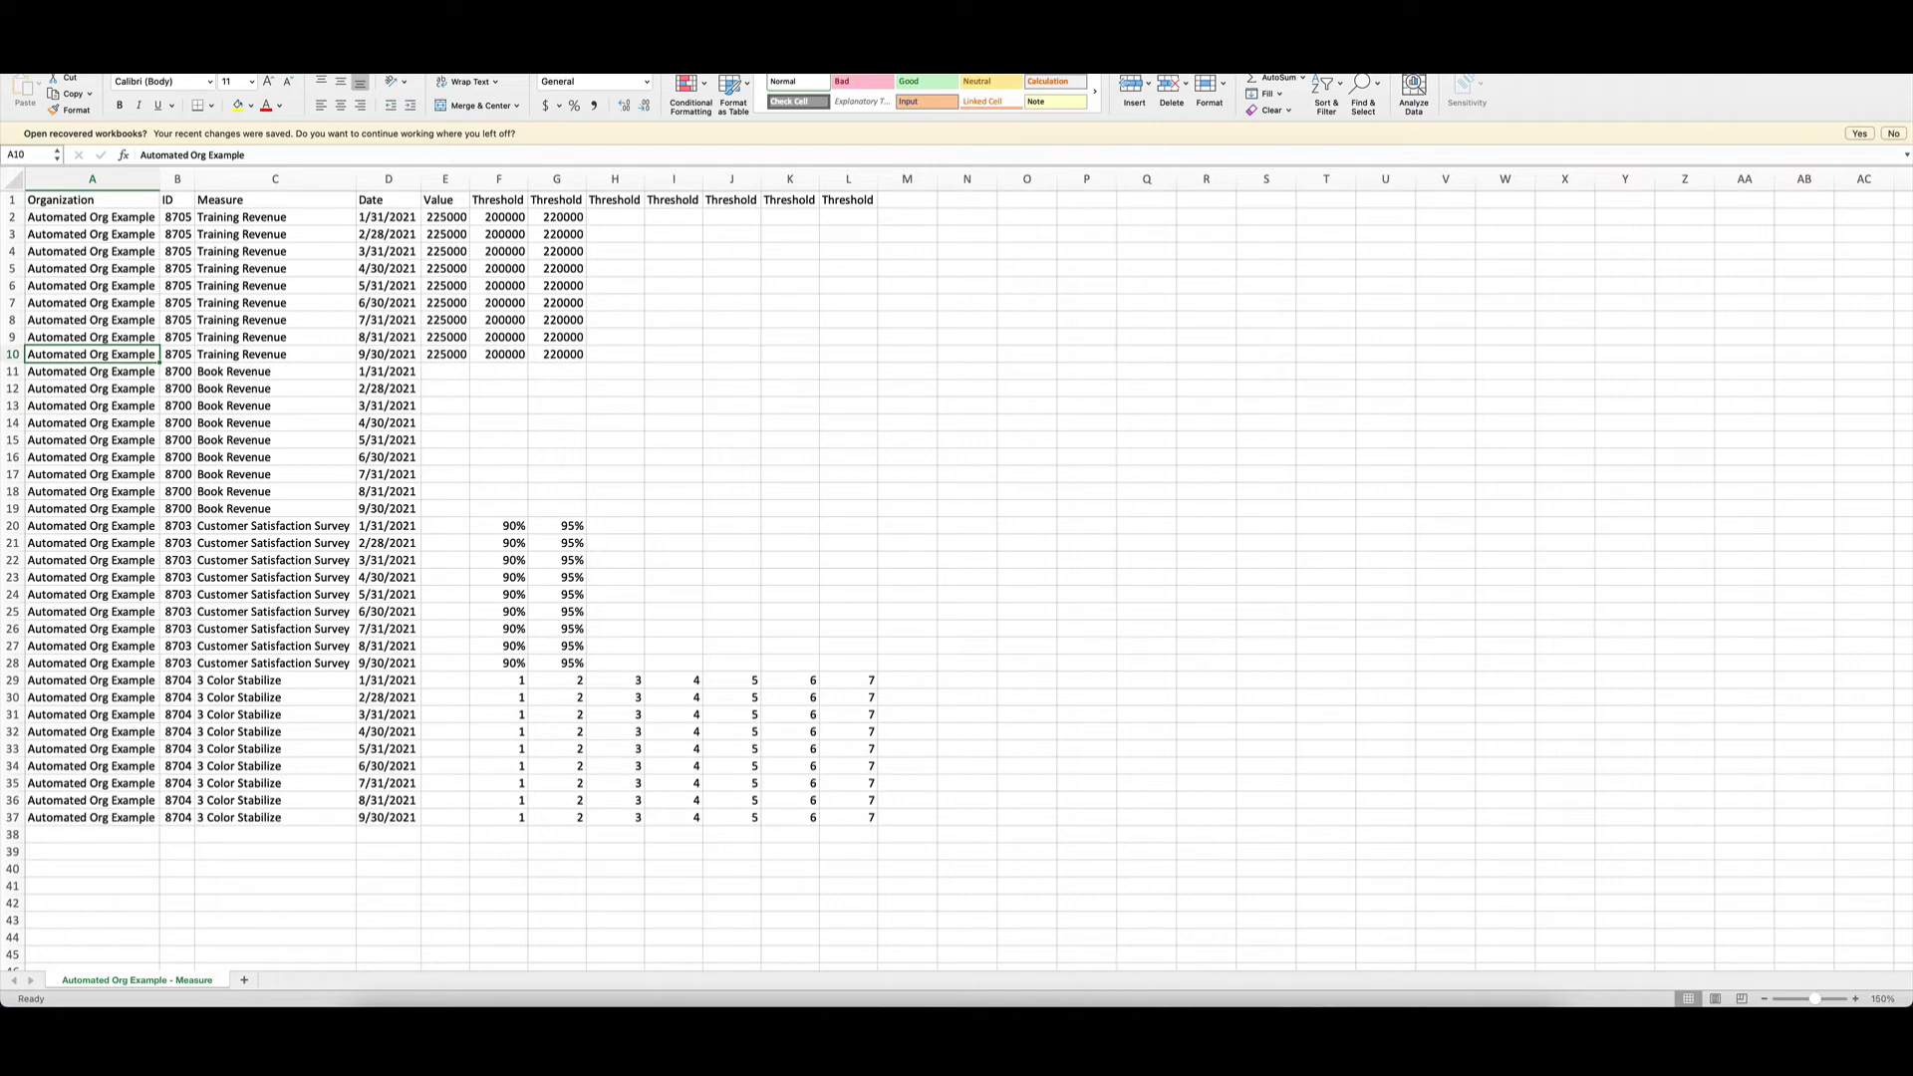
- Switch from Excel back to Spider Impact and start a Simple Import of measure values
key("super+m")
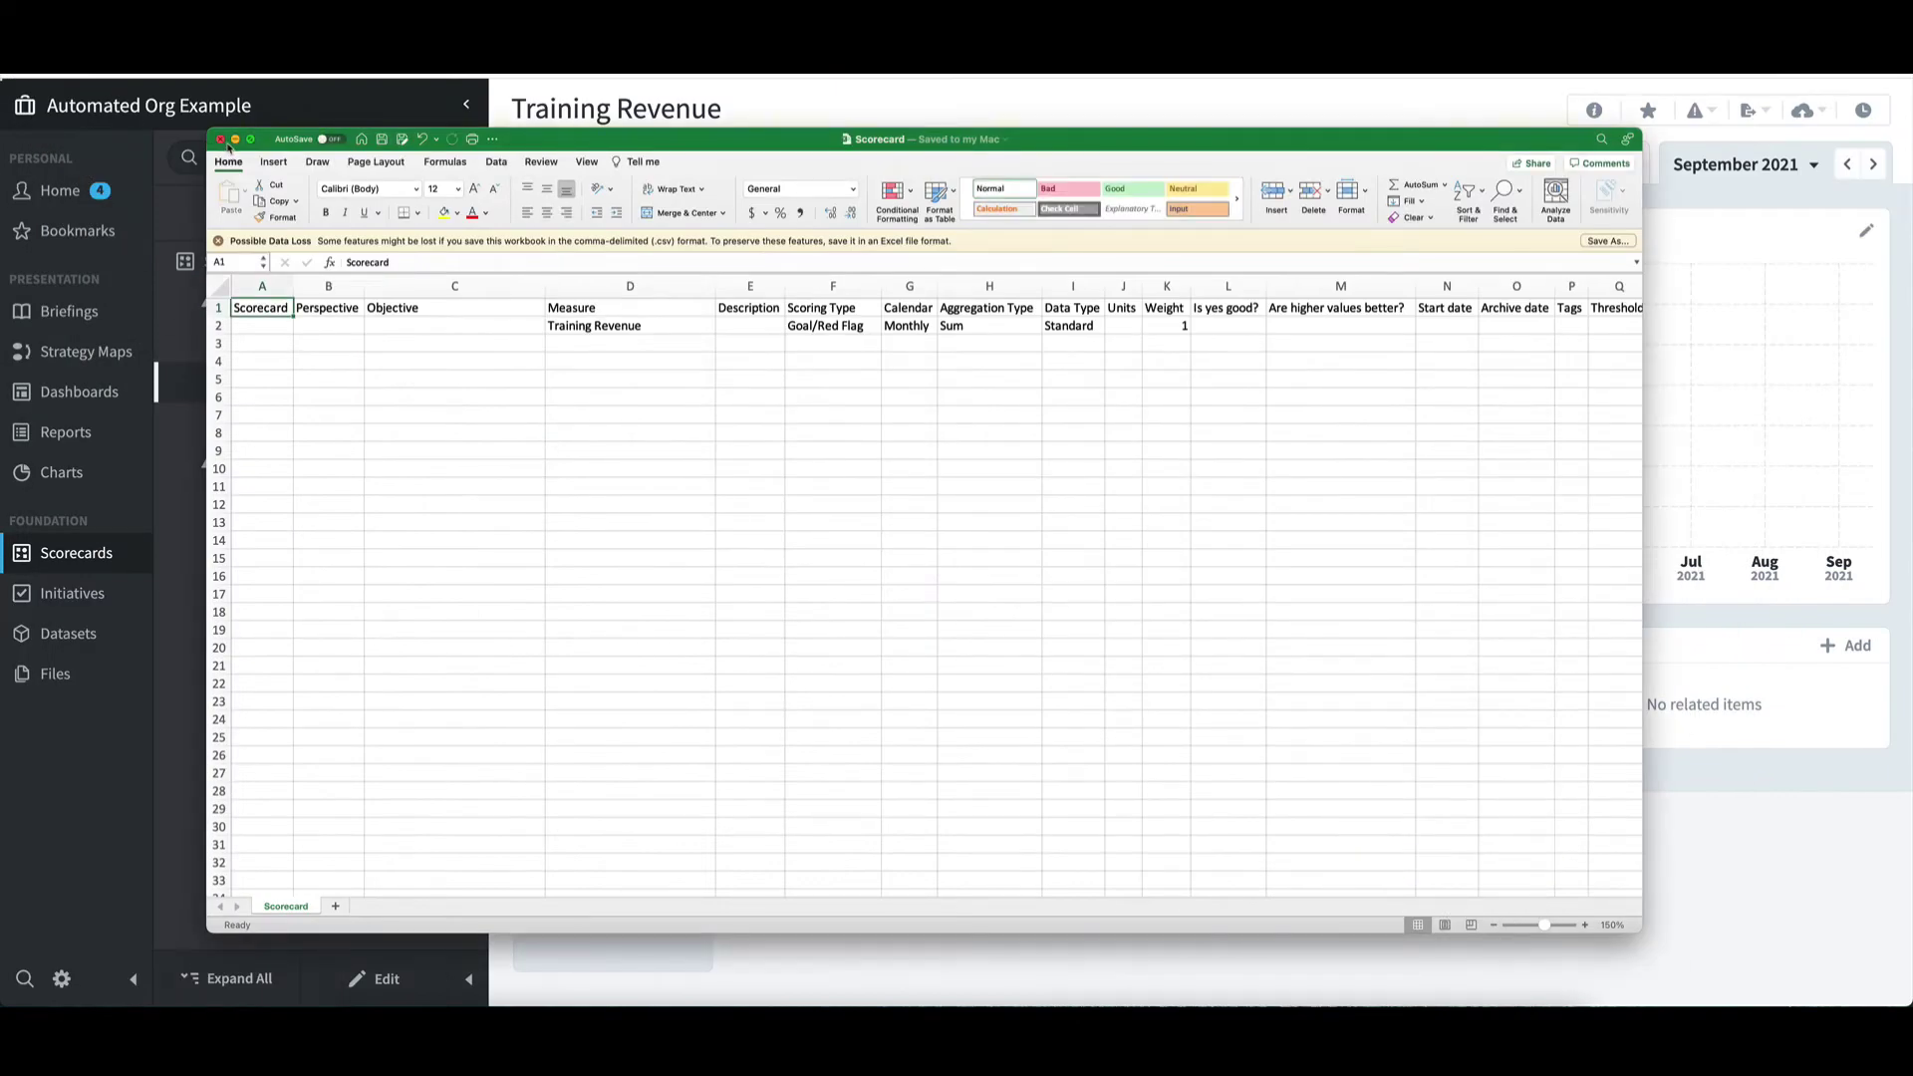
left_click(236, 140)
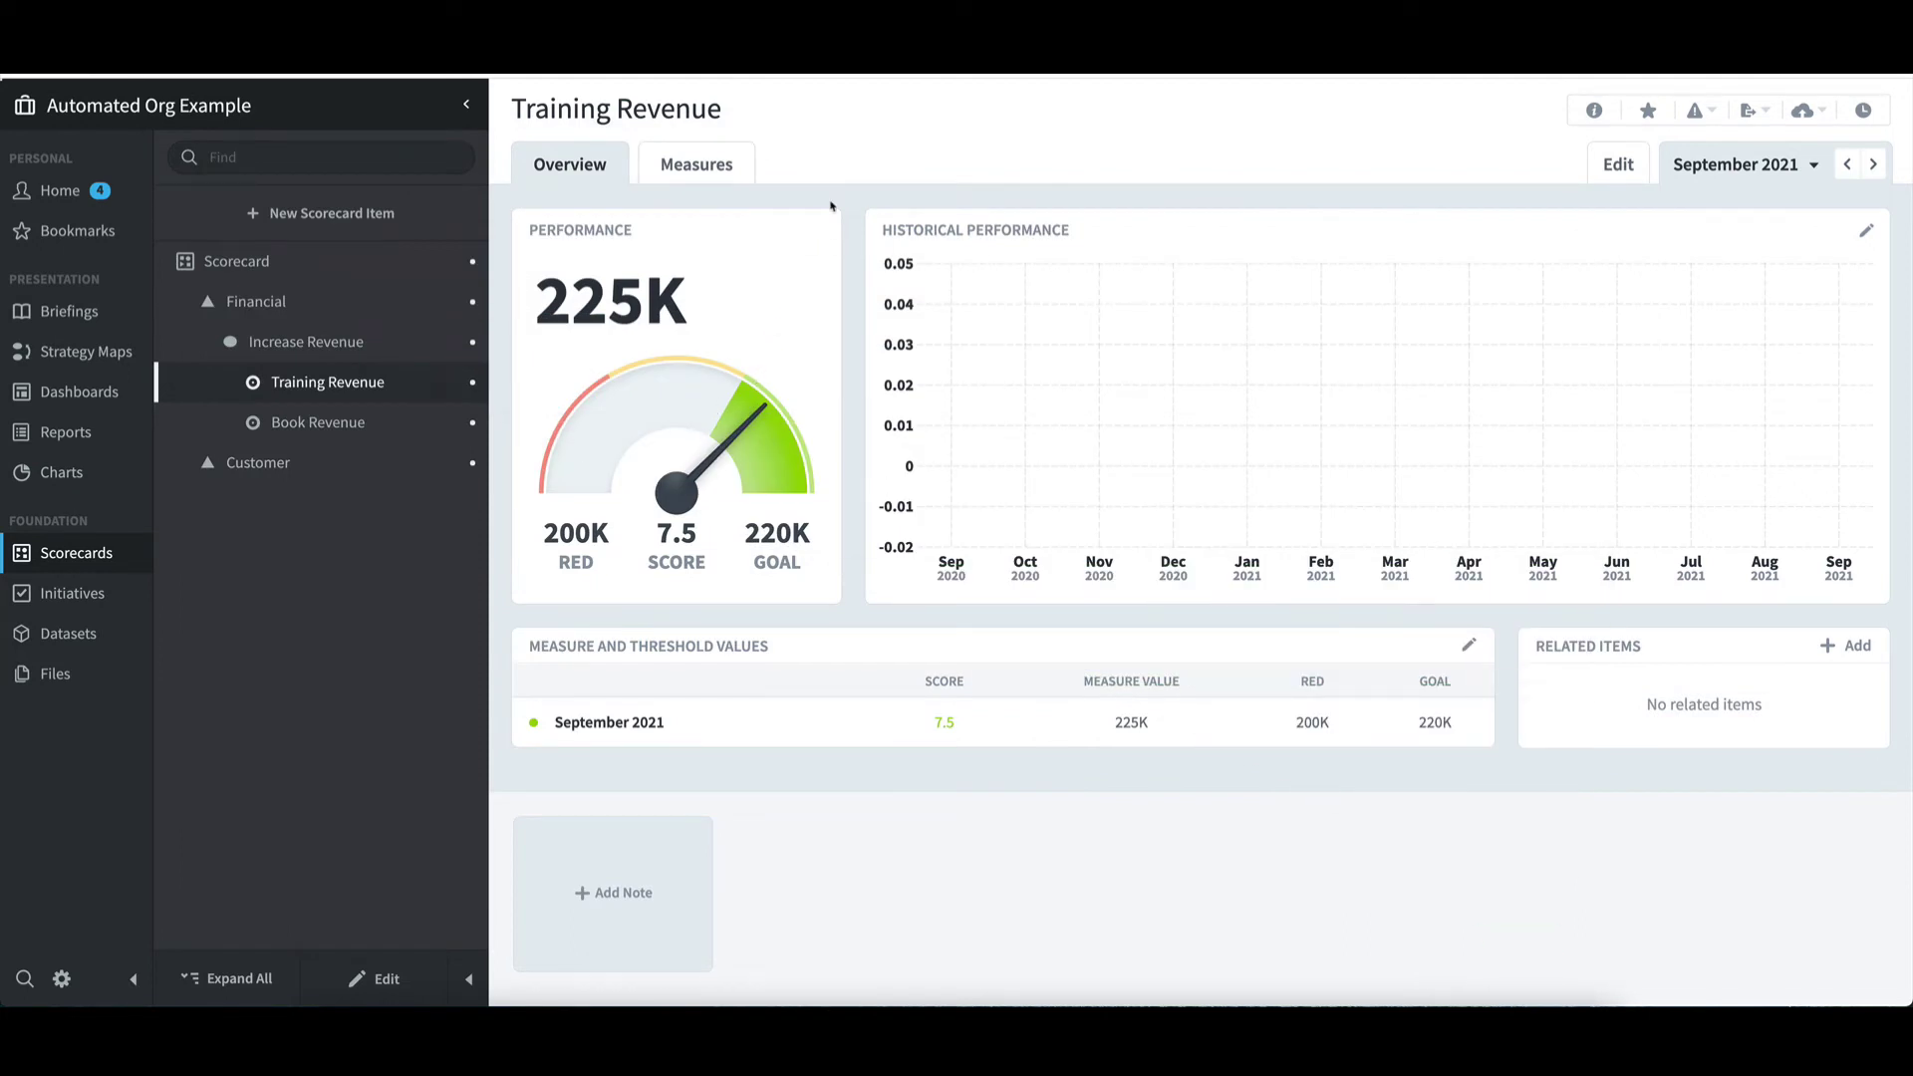
left_click(1802, 112)
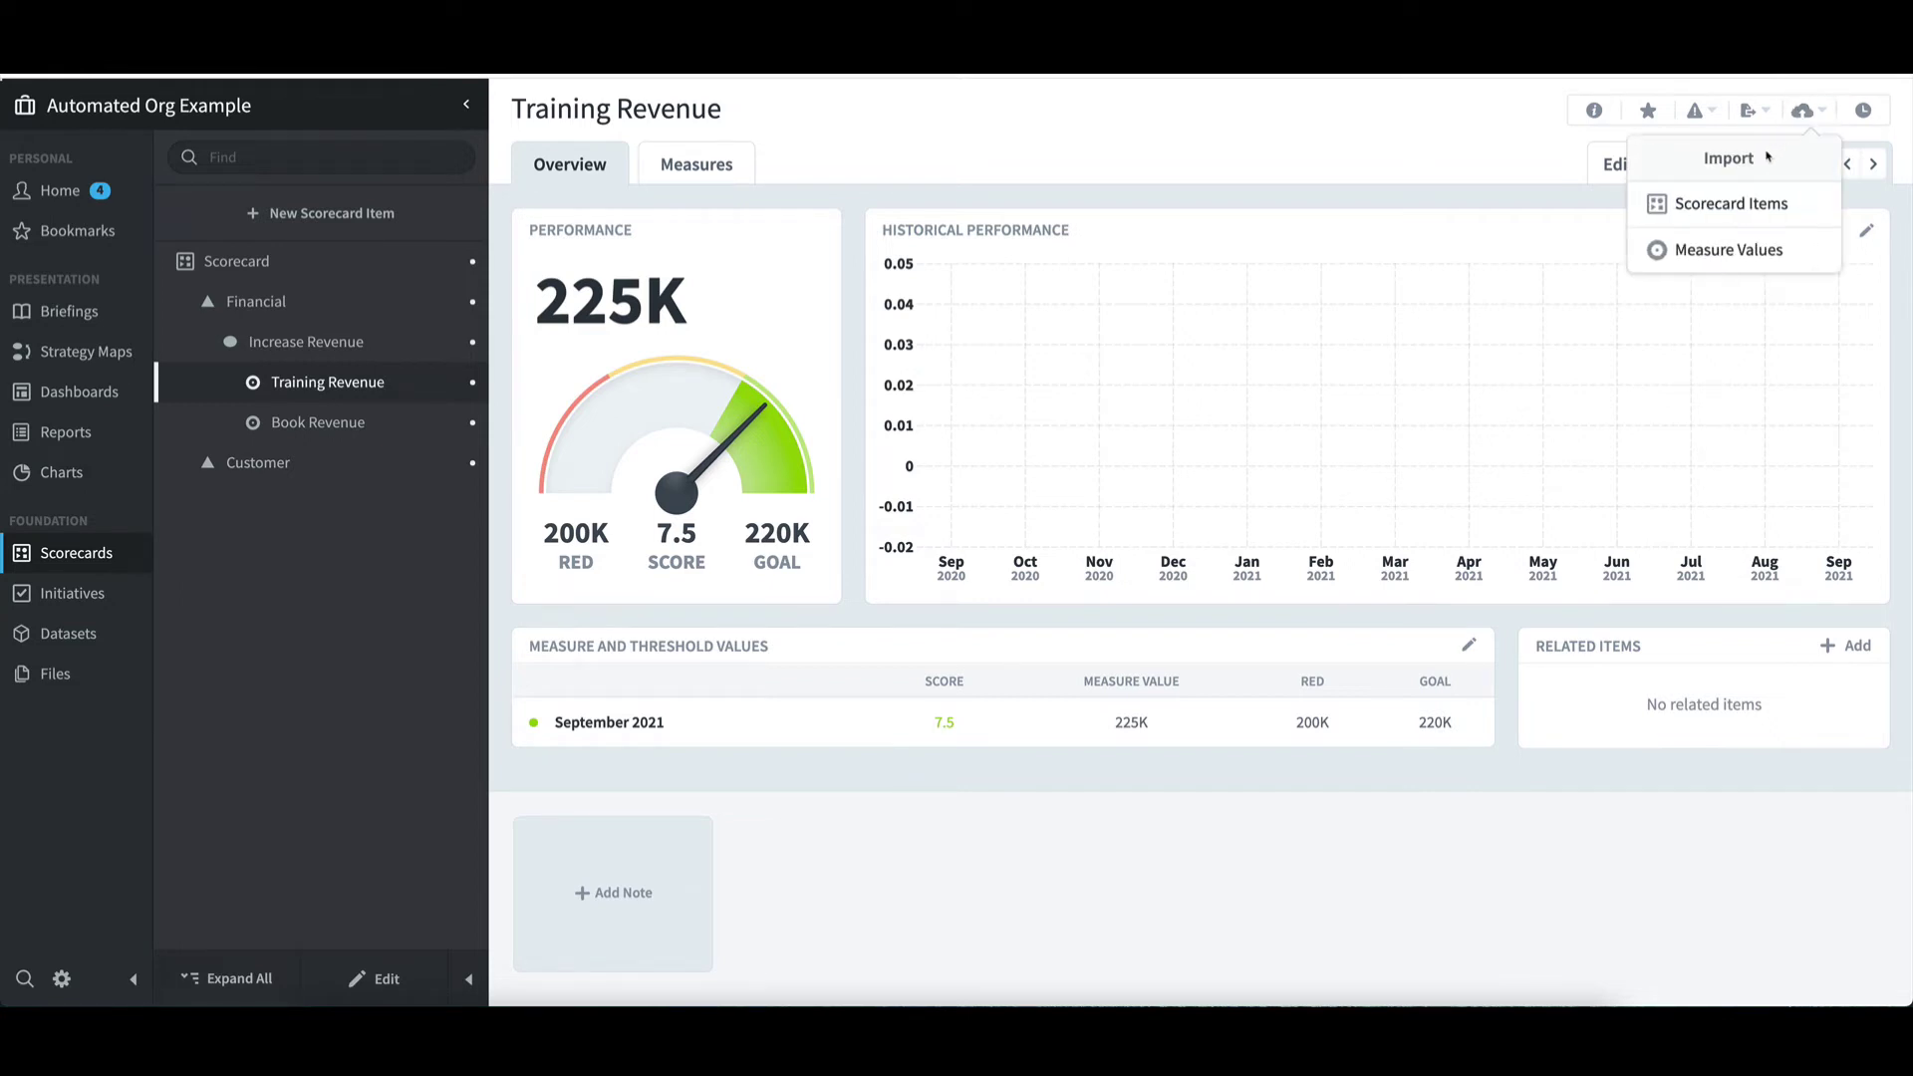
left_click(1715, 253)
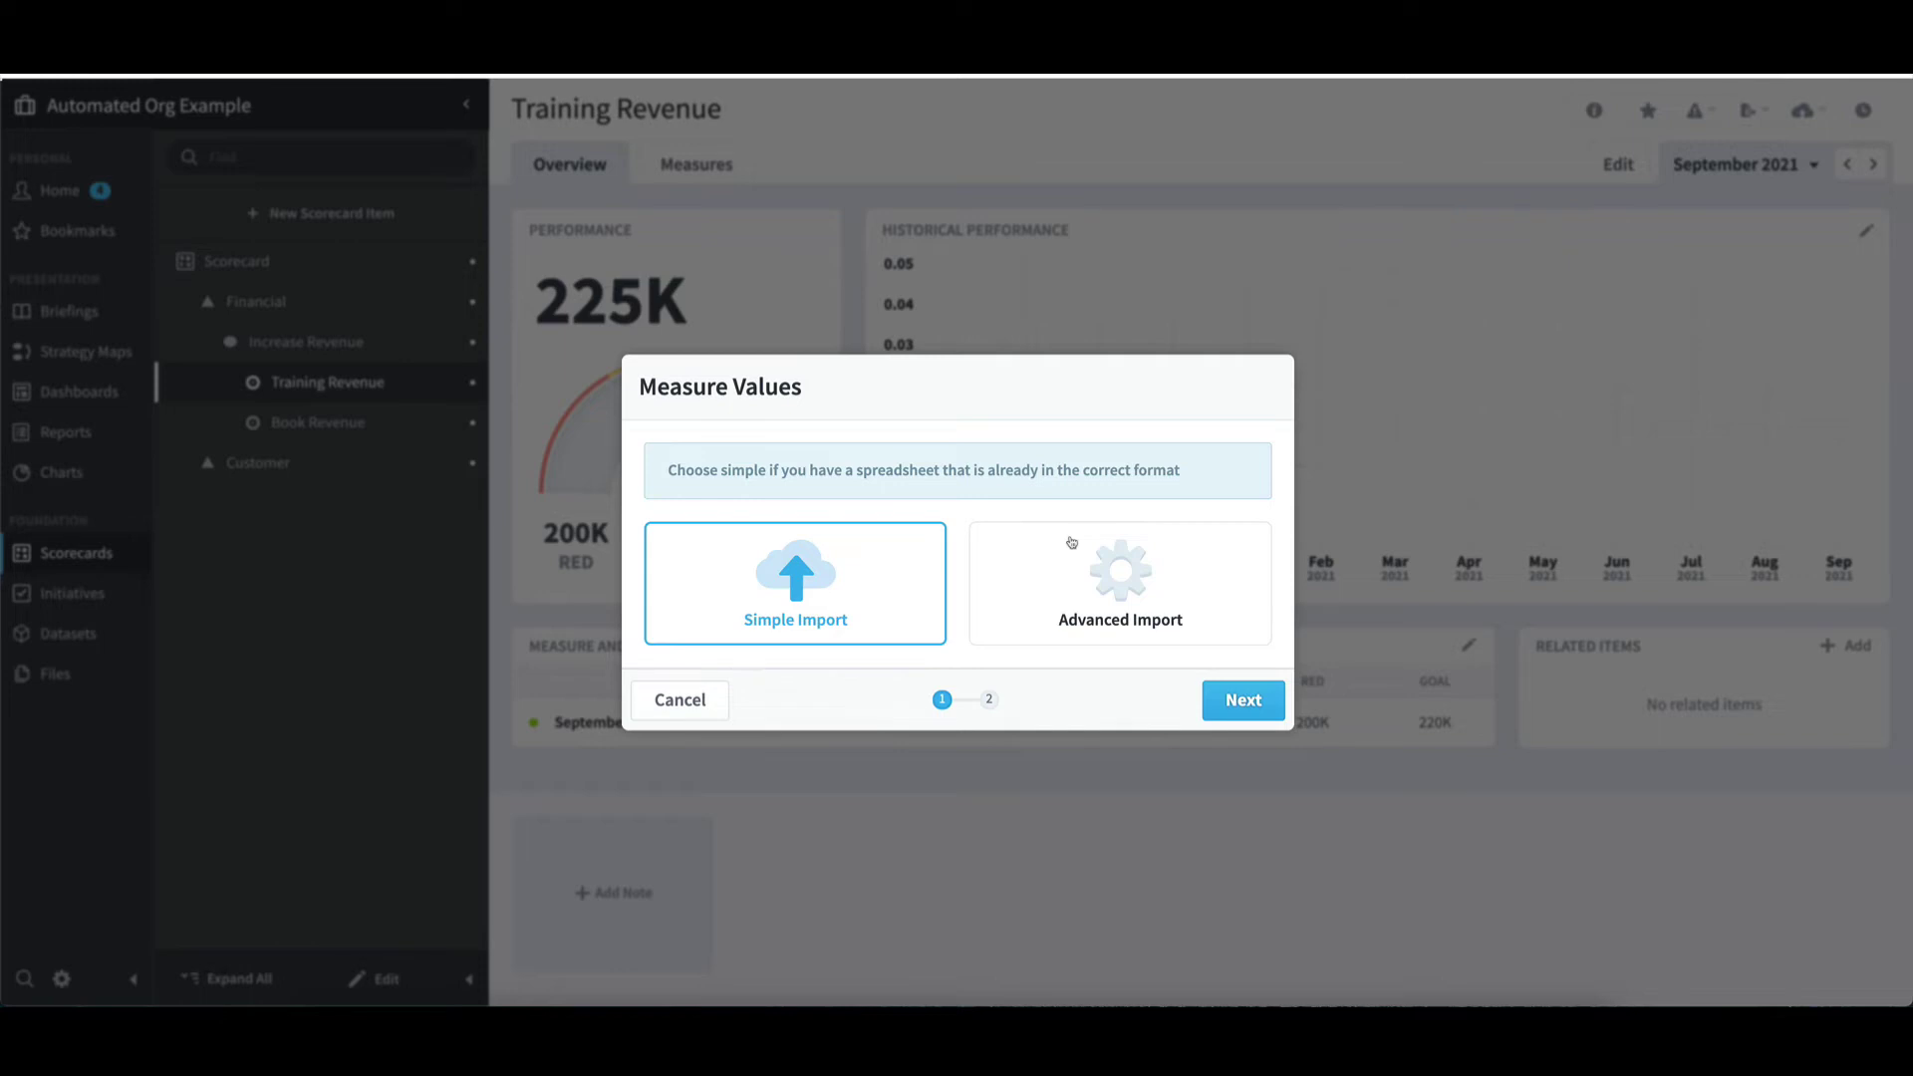
left_click(1244, 701)
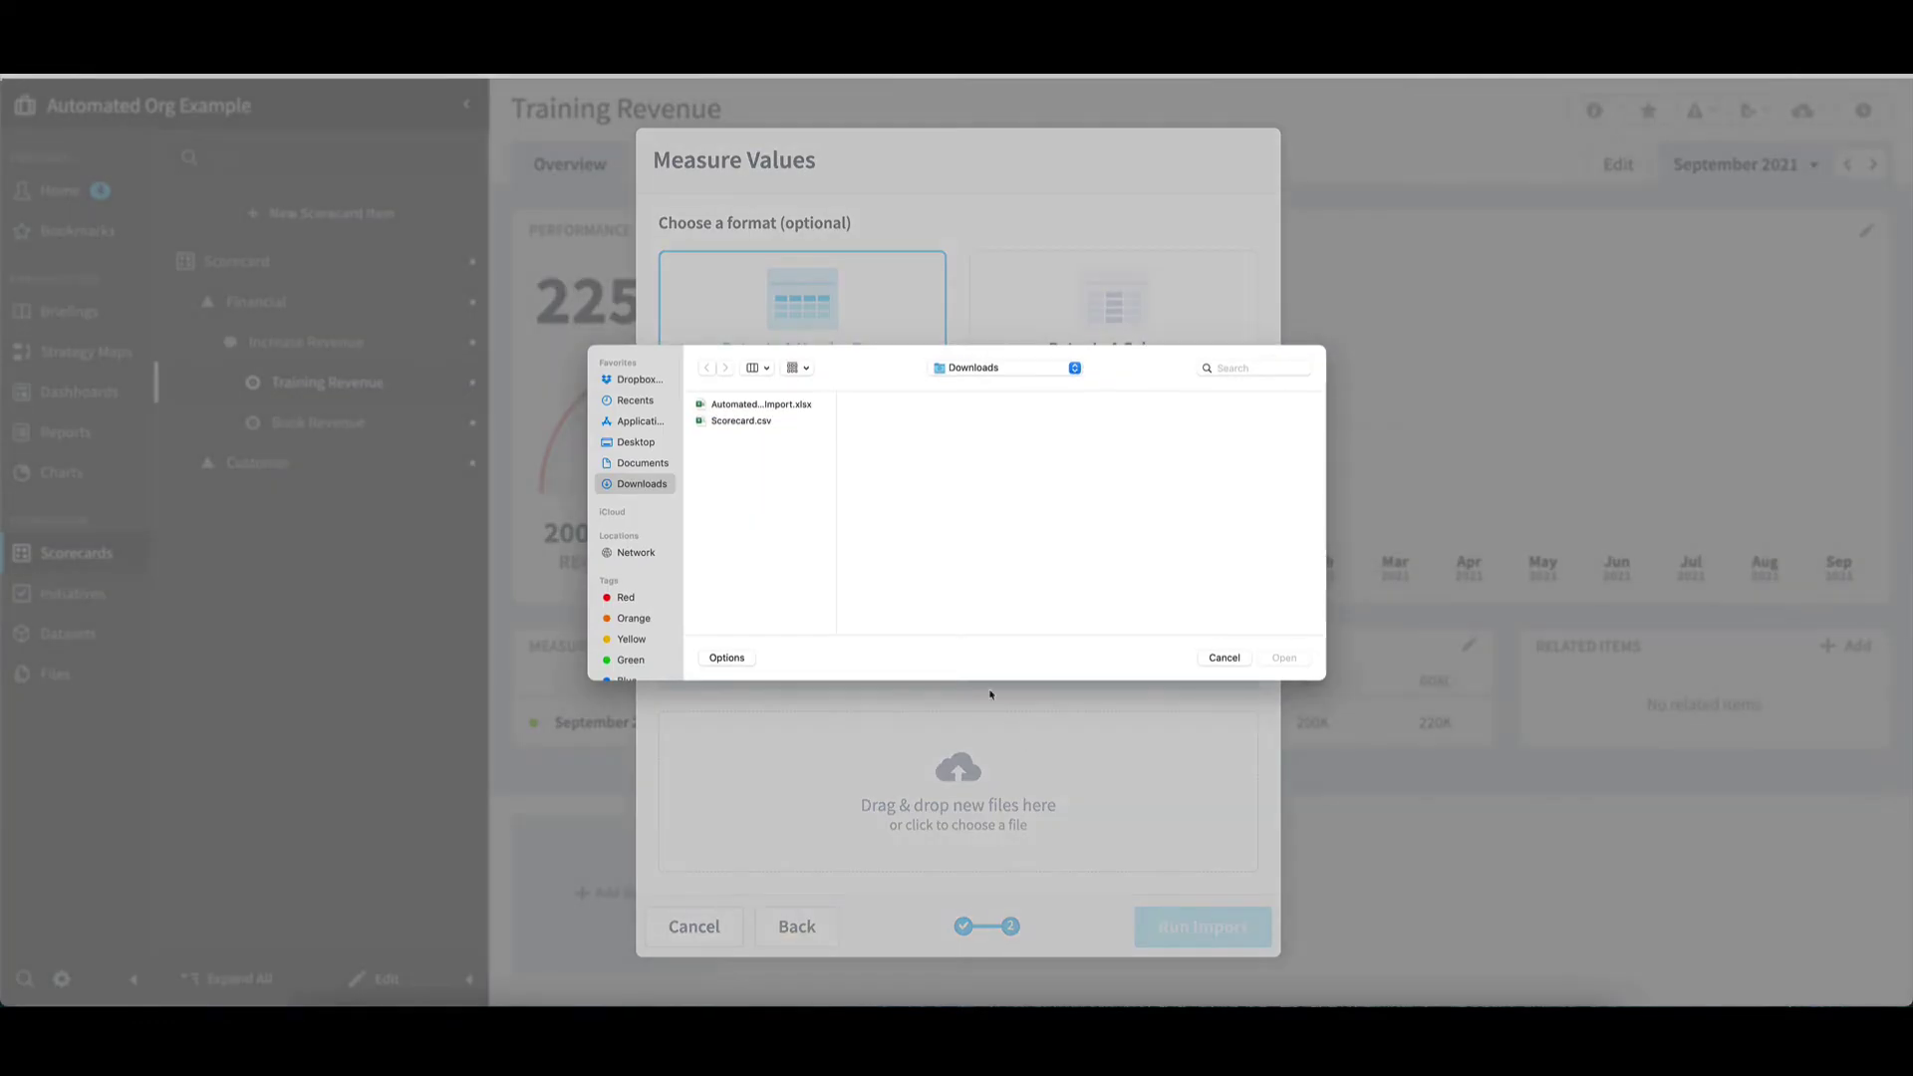
- Upload Automated Org Example - Measure Value Import.xlsx and run the measure value import to completion
left_click(790, 404)
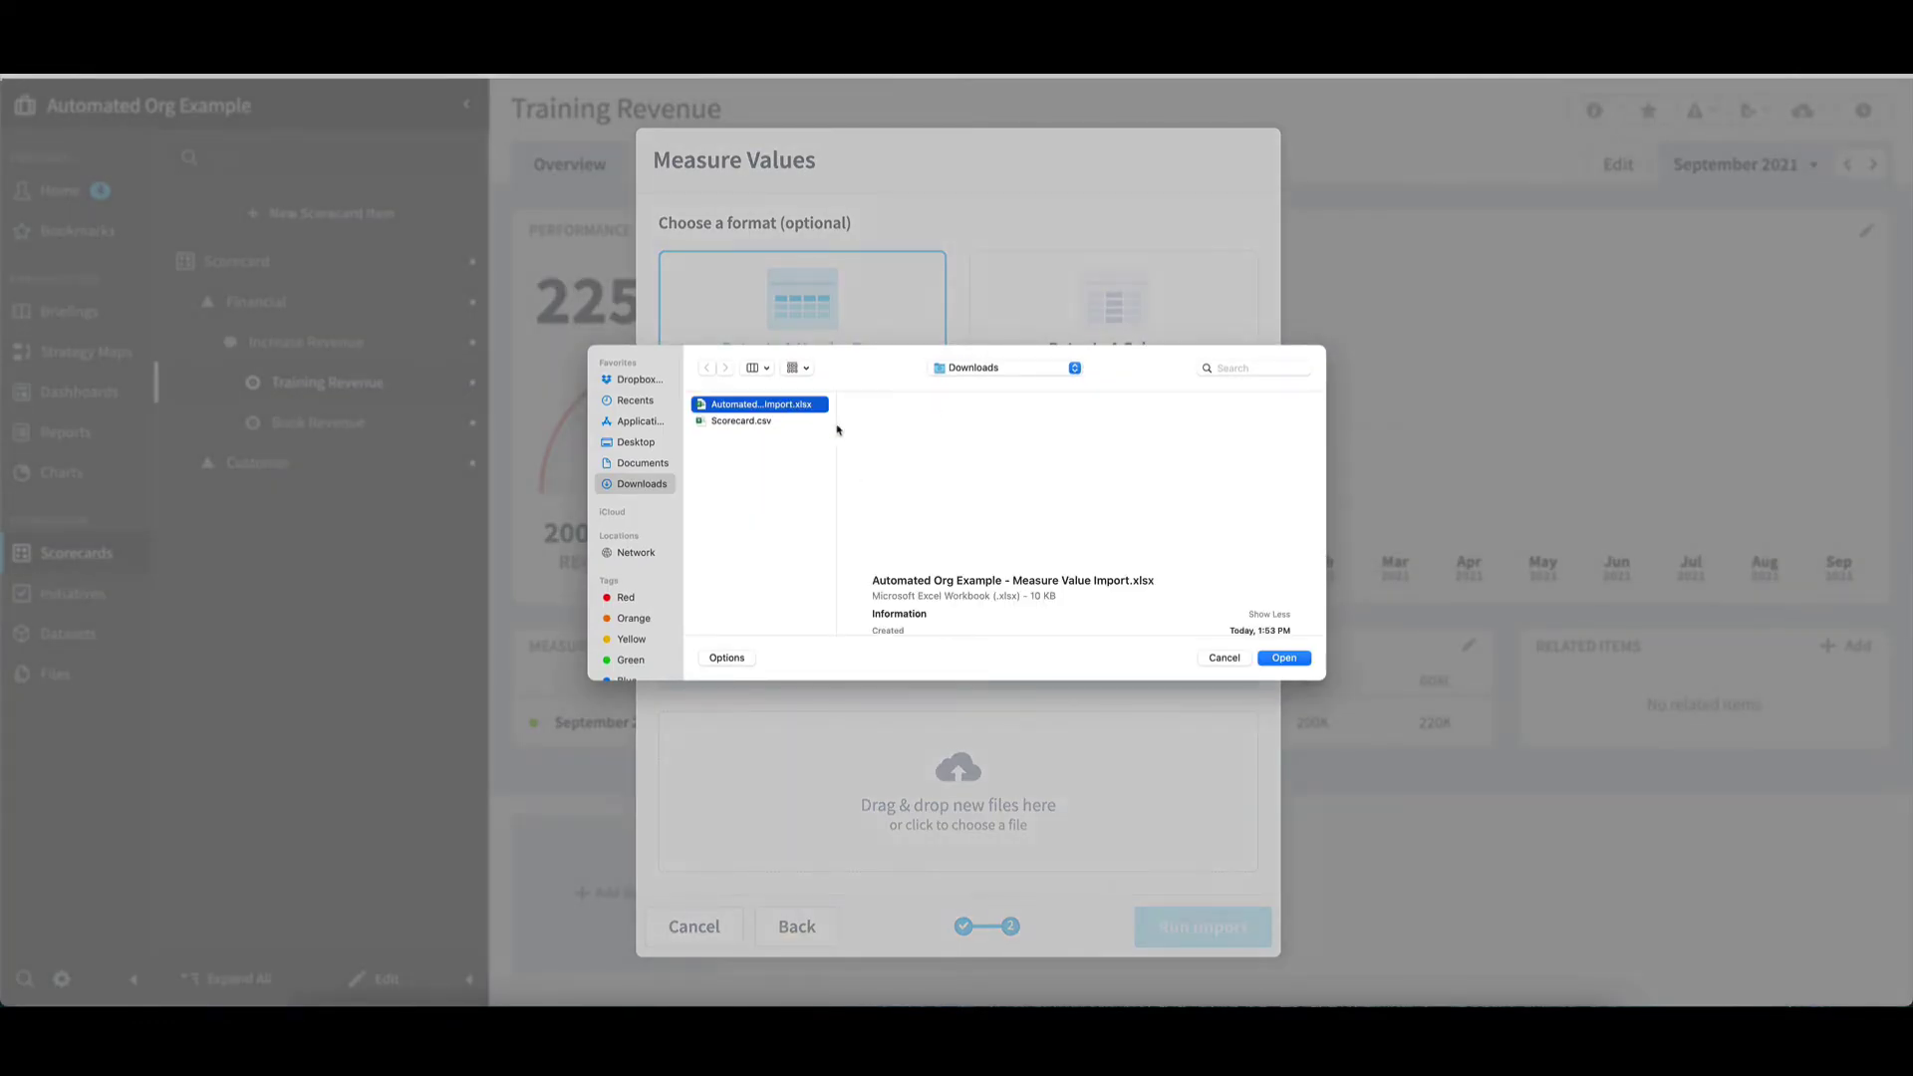
left_click(1284, 658)
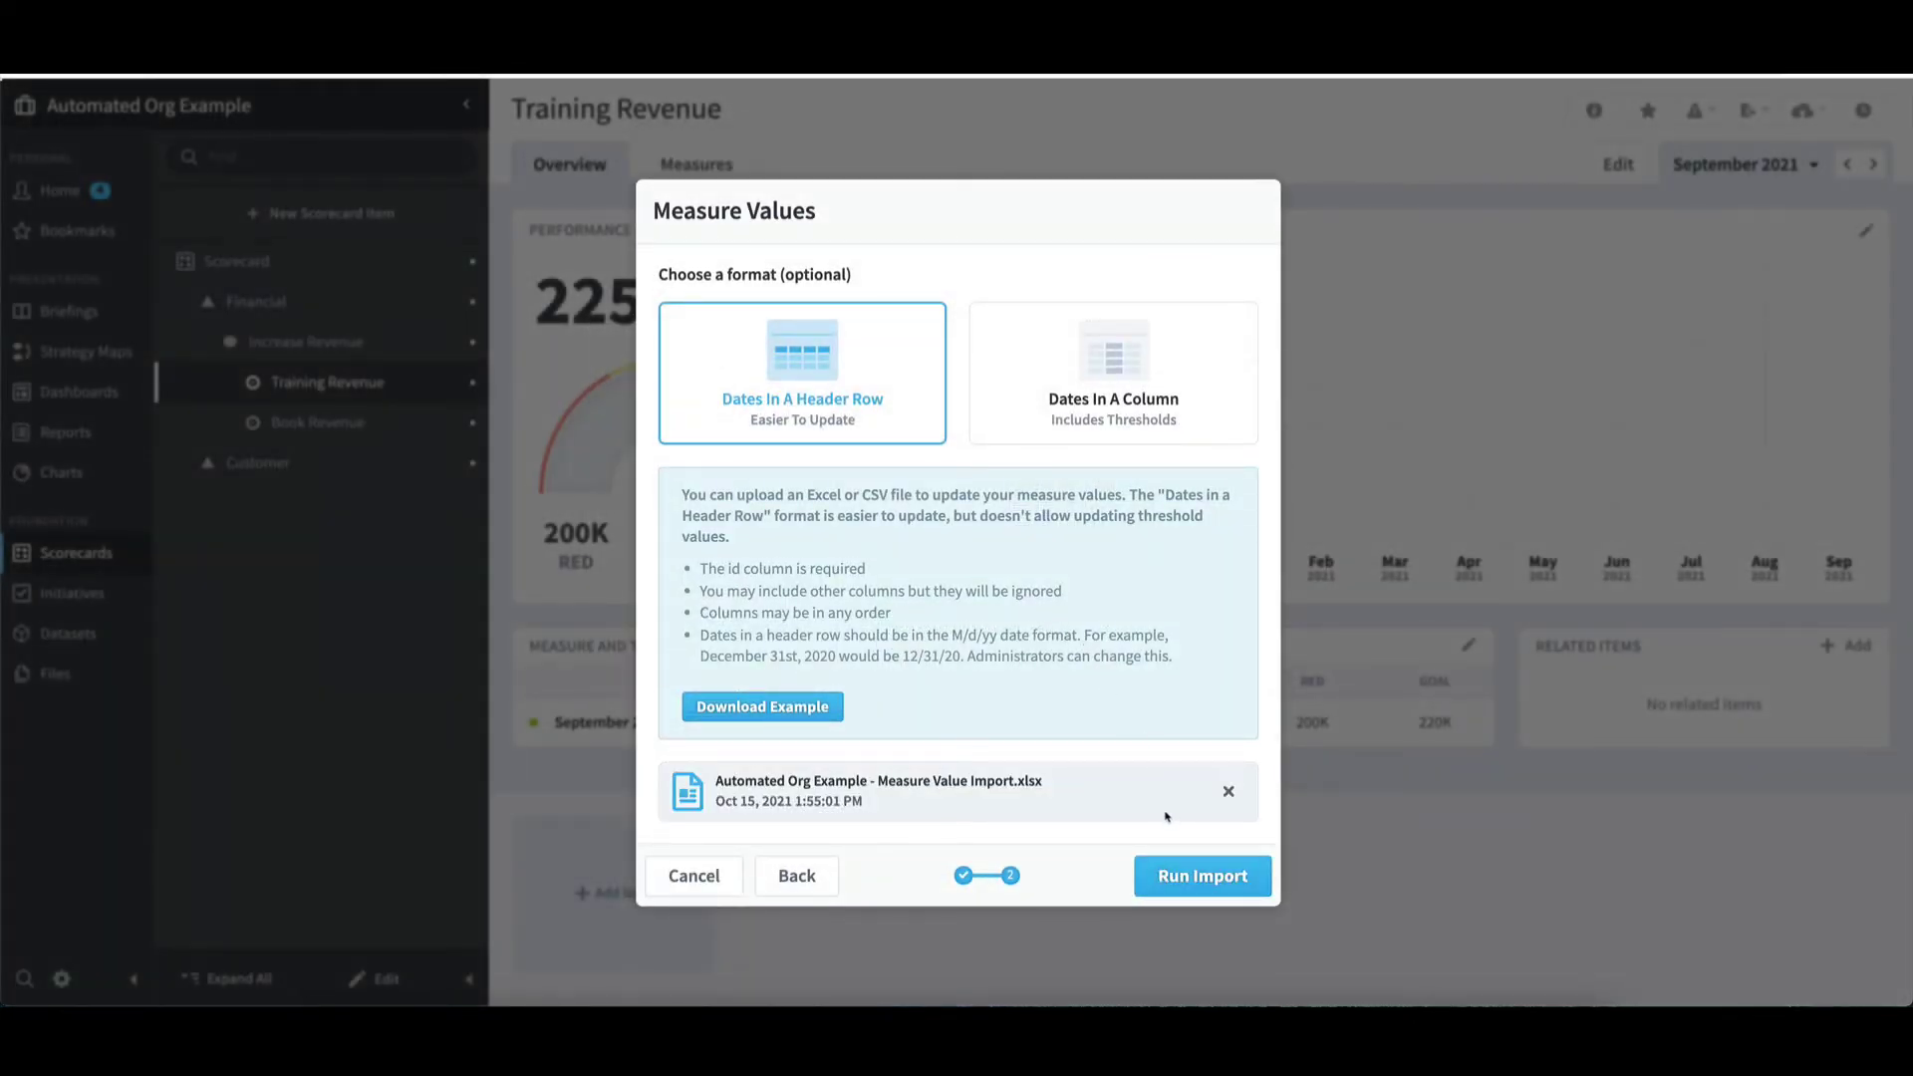
left_click(1196, 876)
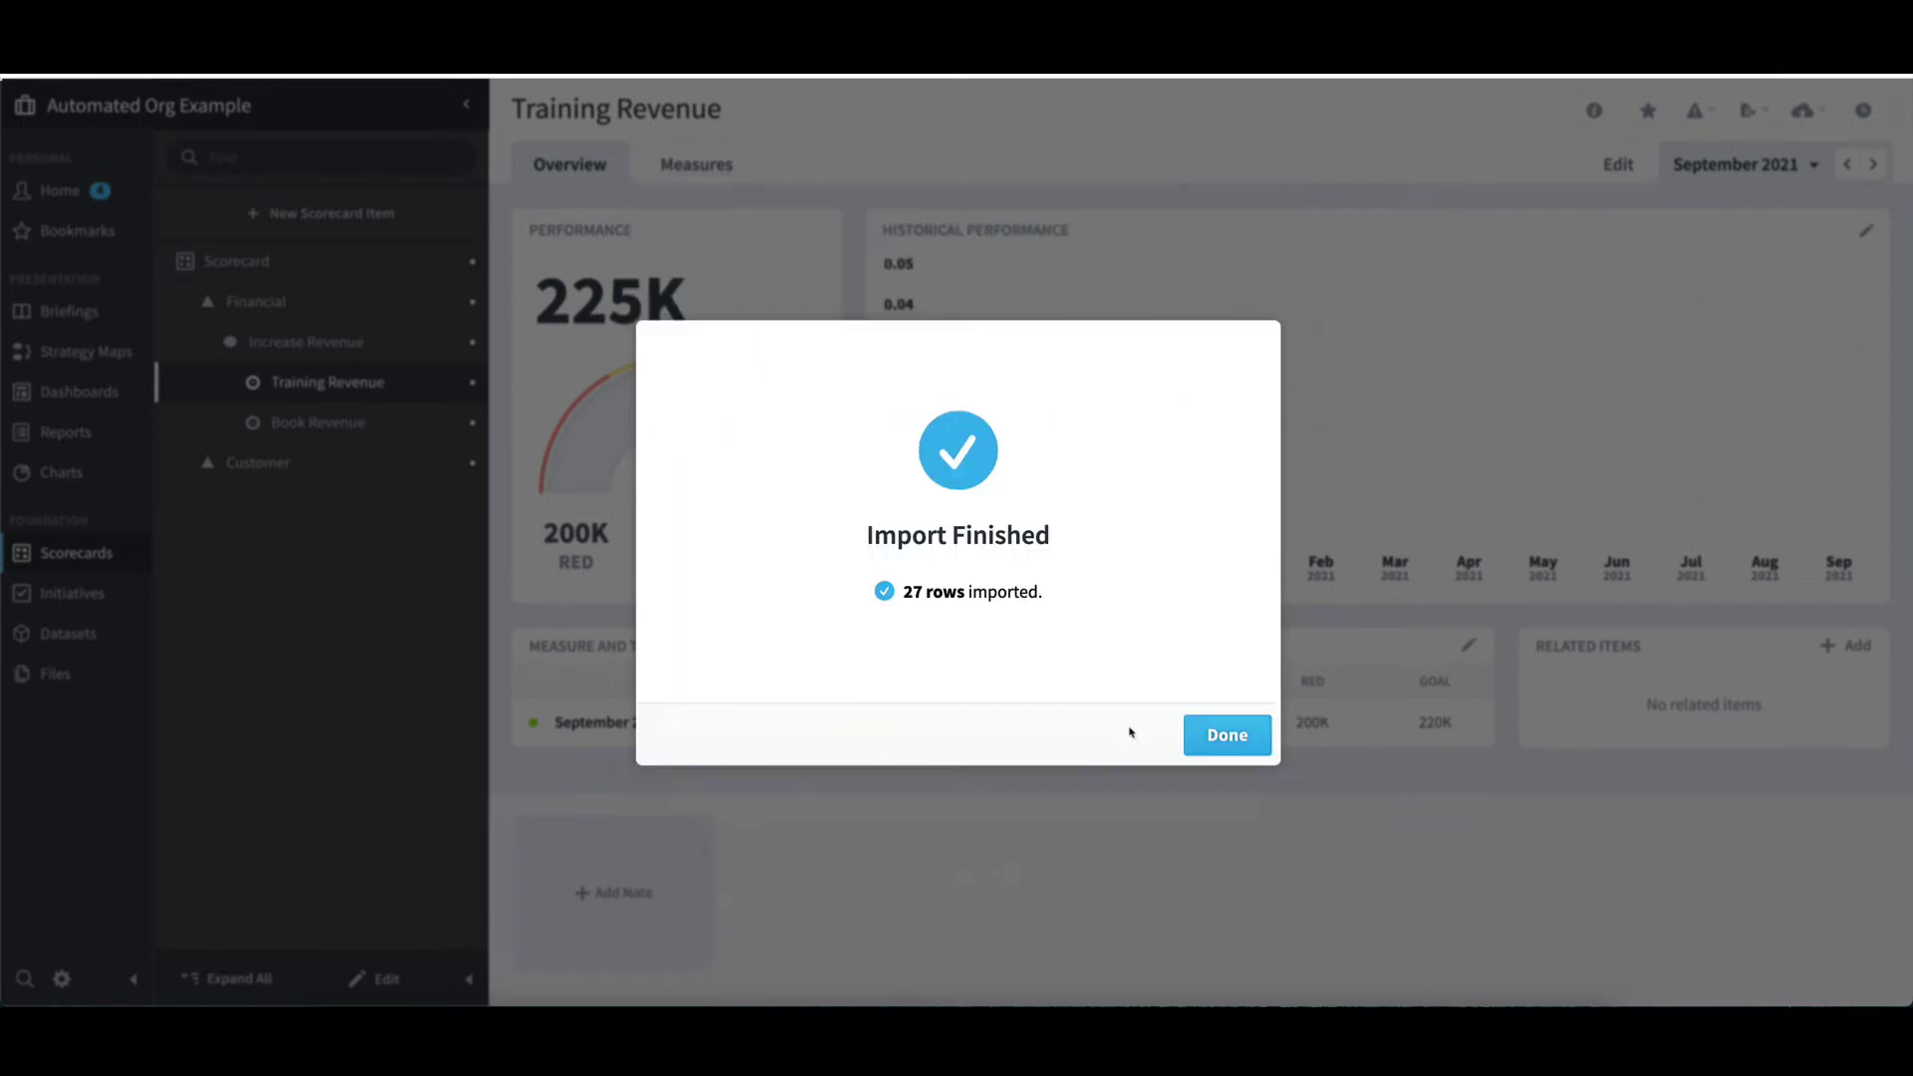
left_click(1227, 737)
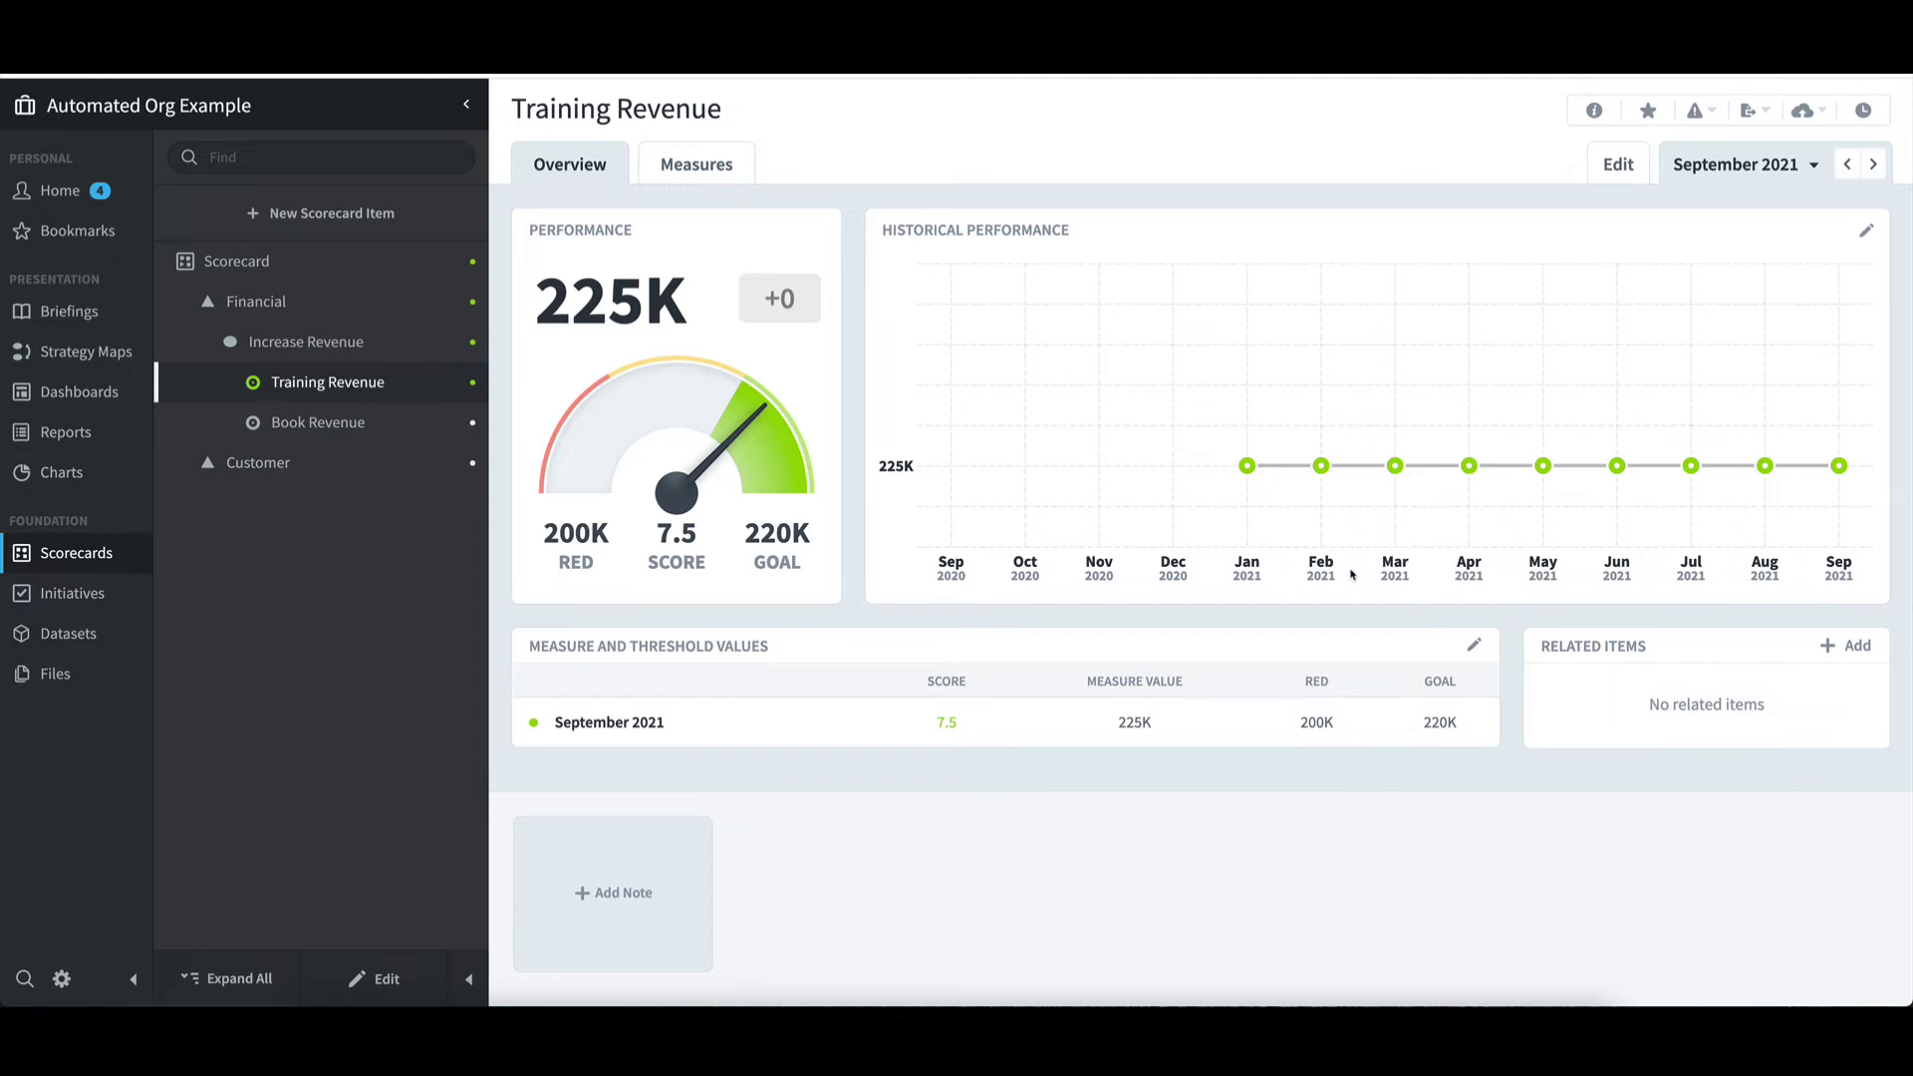
- Open the Customer Satisfaction Survey measure under the Customer perspective's Improve Customer Satisfaction objective
left_click(188, 302)
left_click(186, 343)
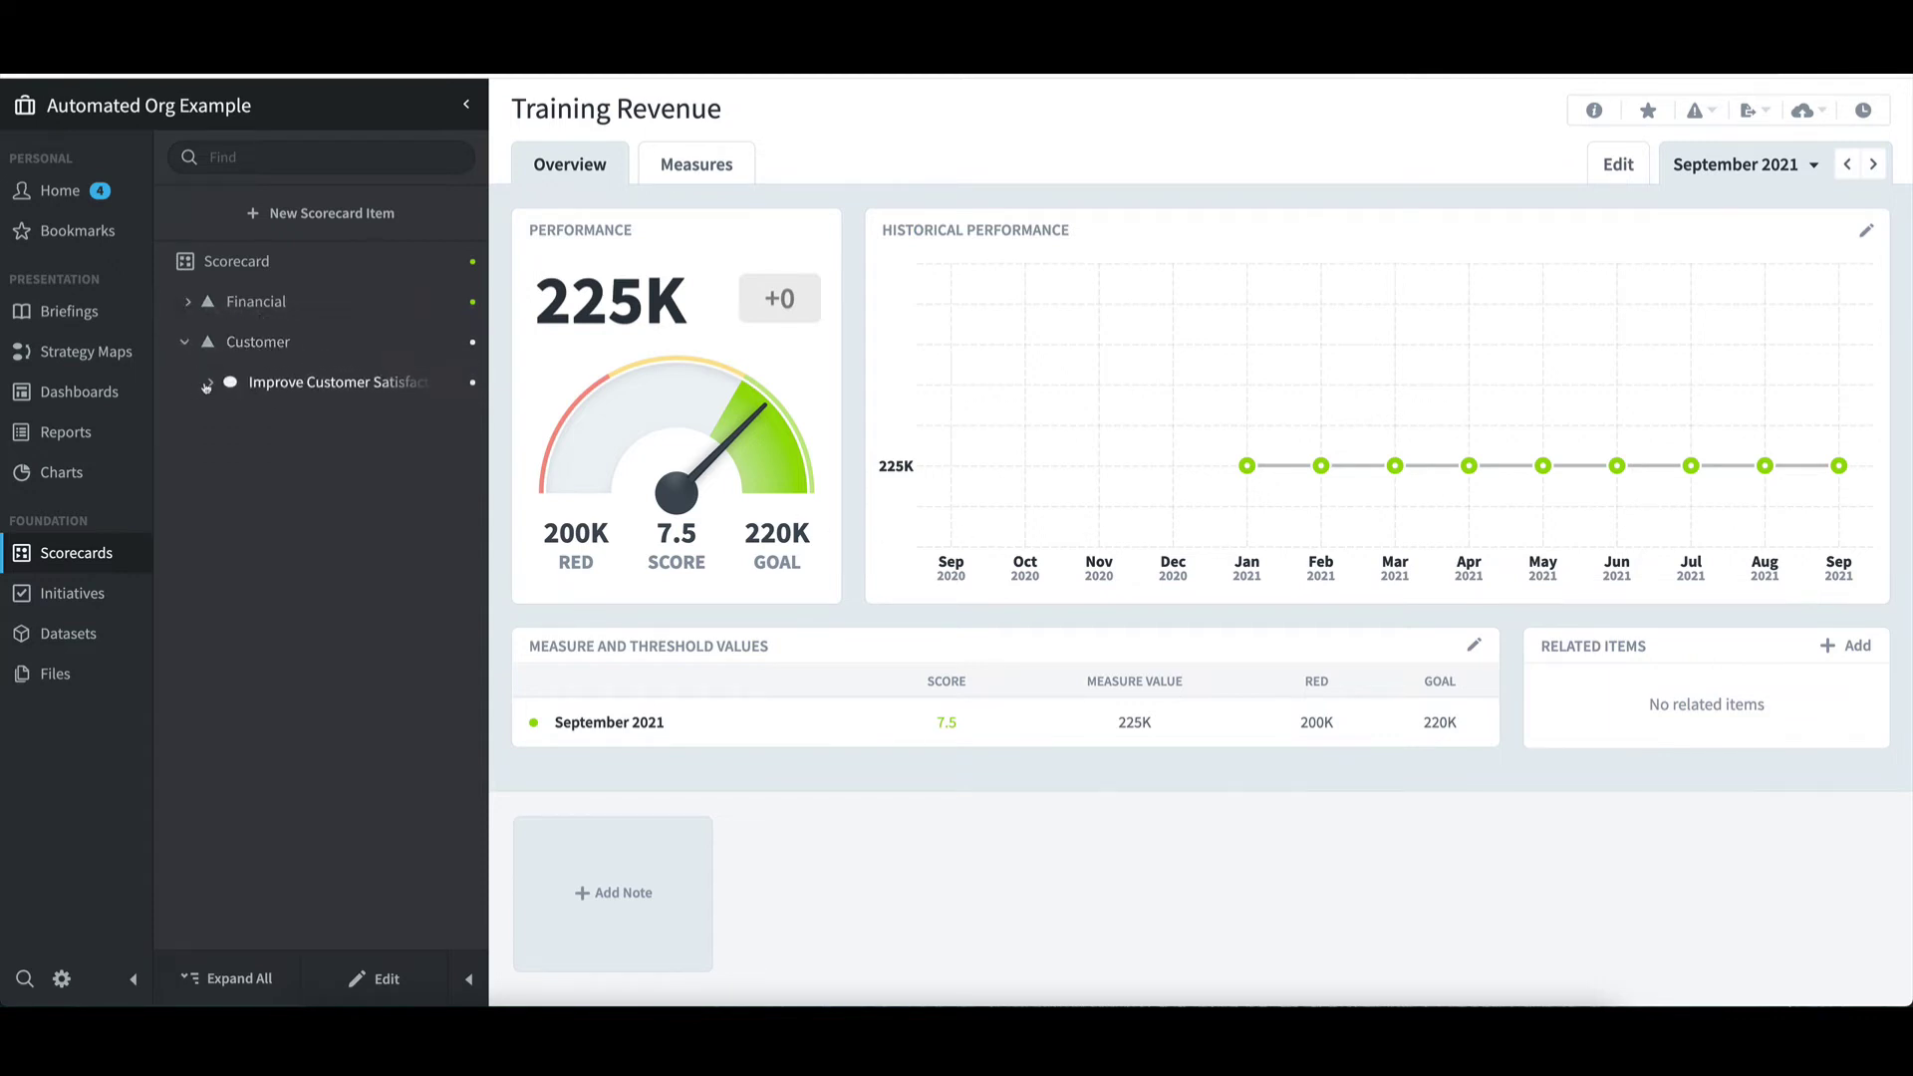
left_click(208, 384)
left_click(332, 425)
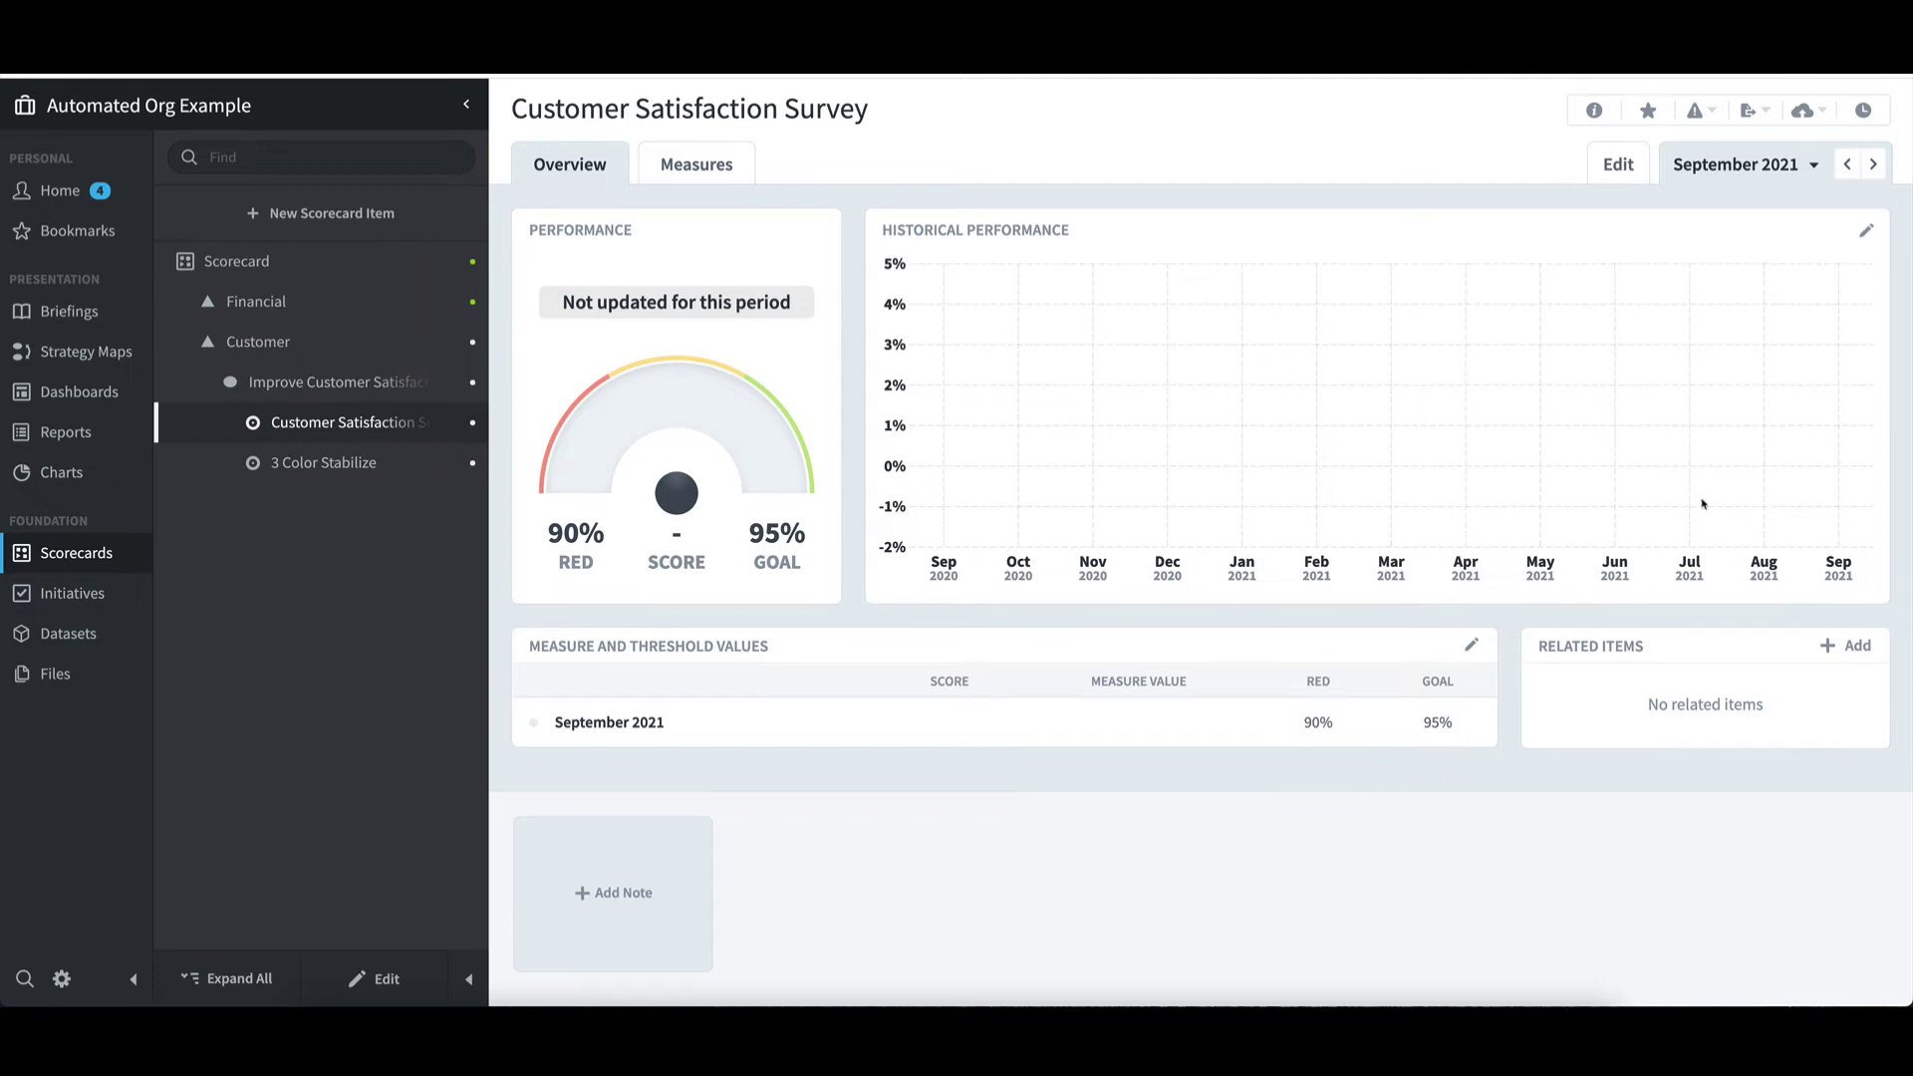
- Begin another Measure Value Import File, keeping Automated Org Example as the selected organization
left_click(1755, 112)
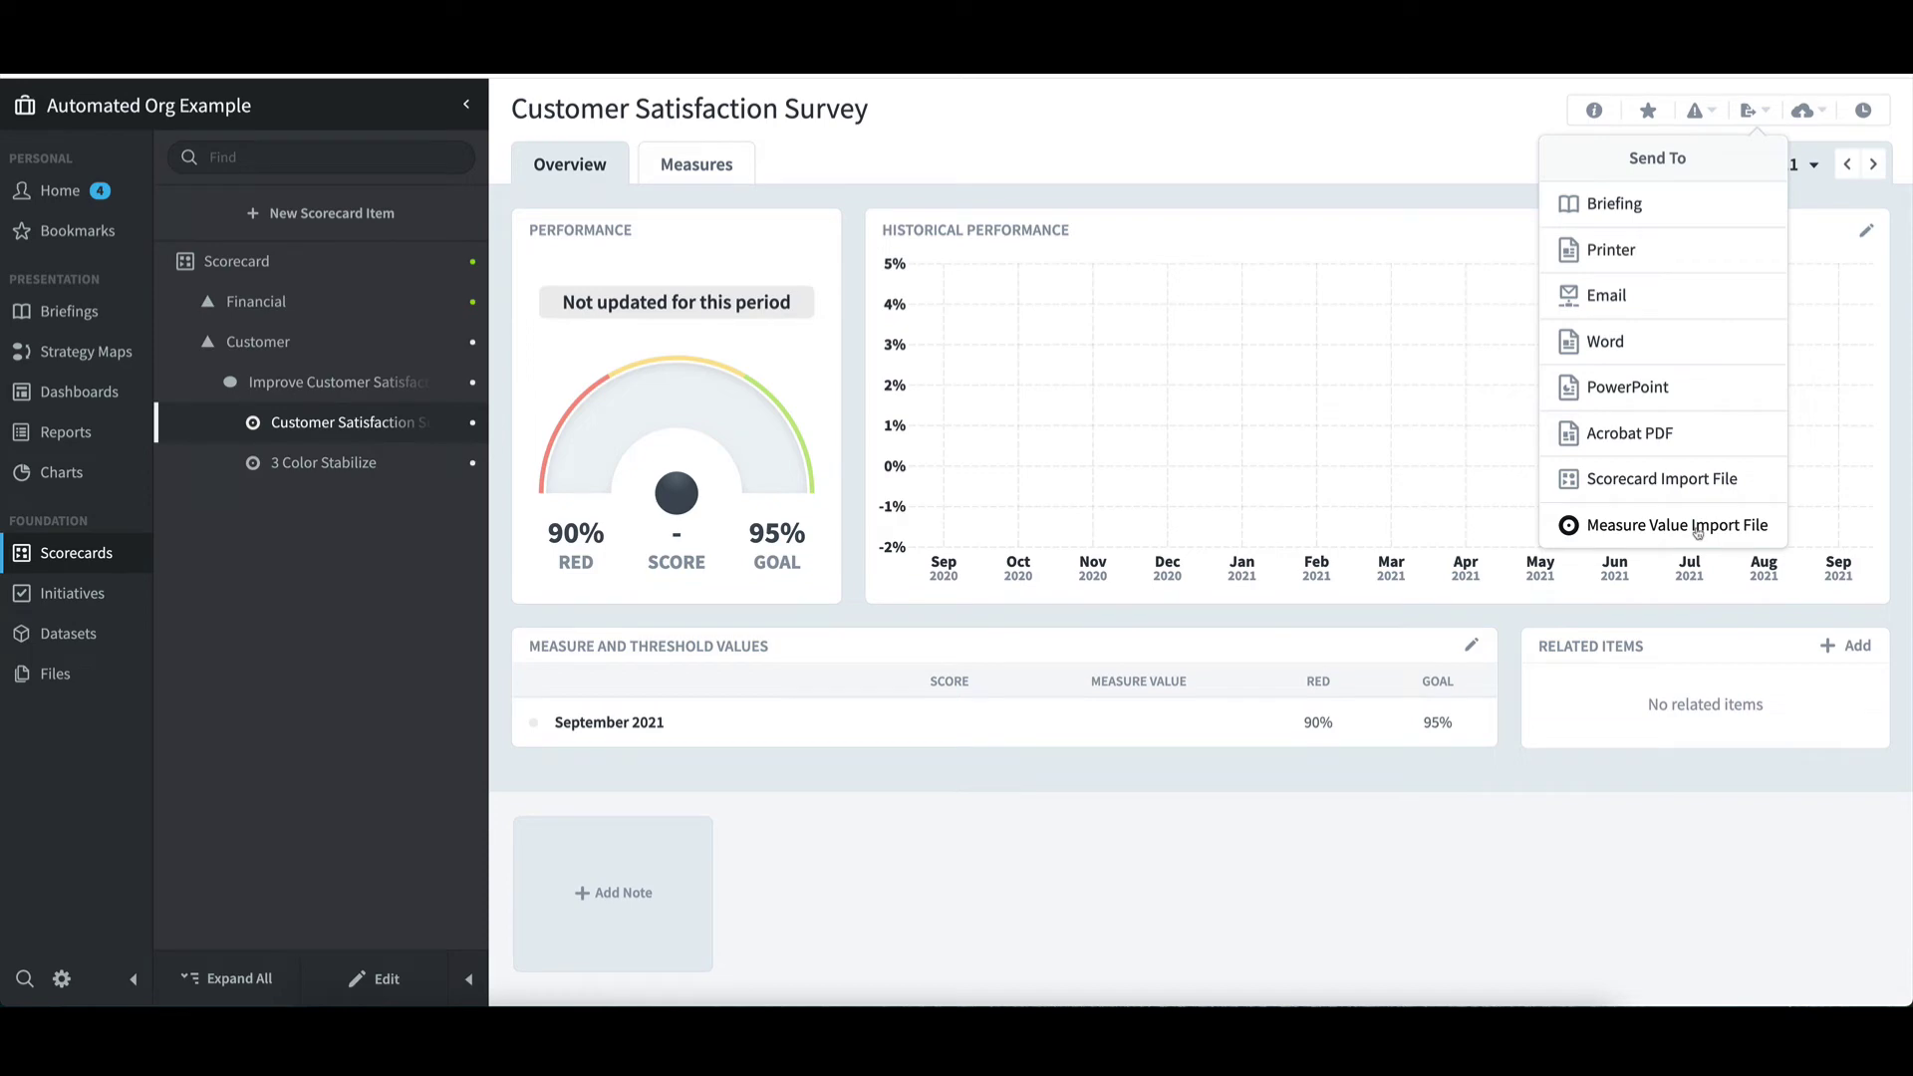
left_click(1697, 527)
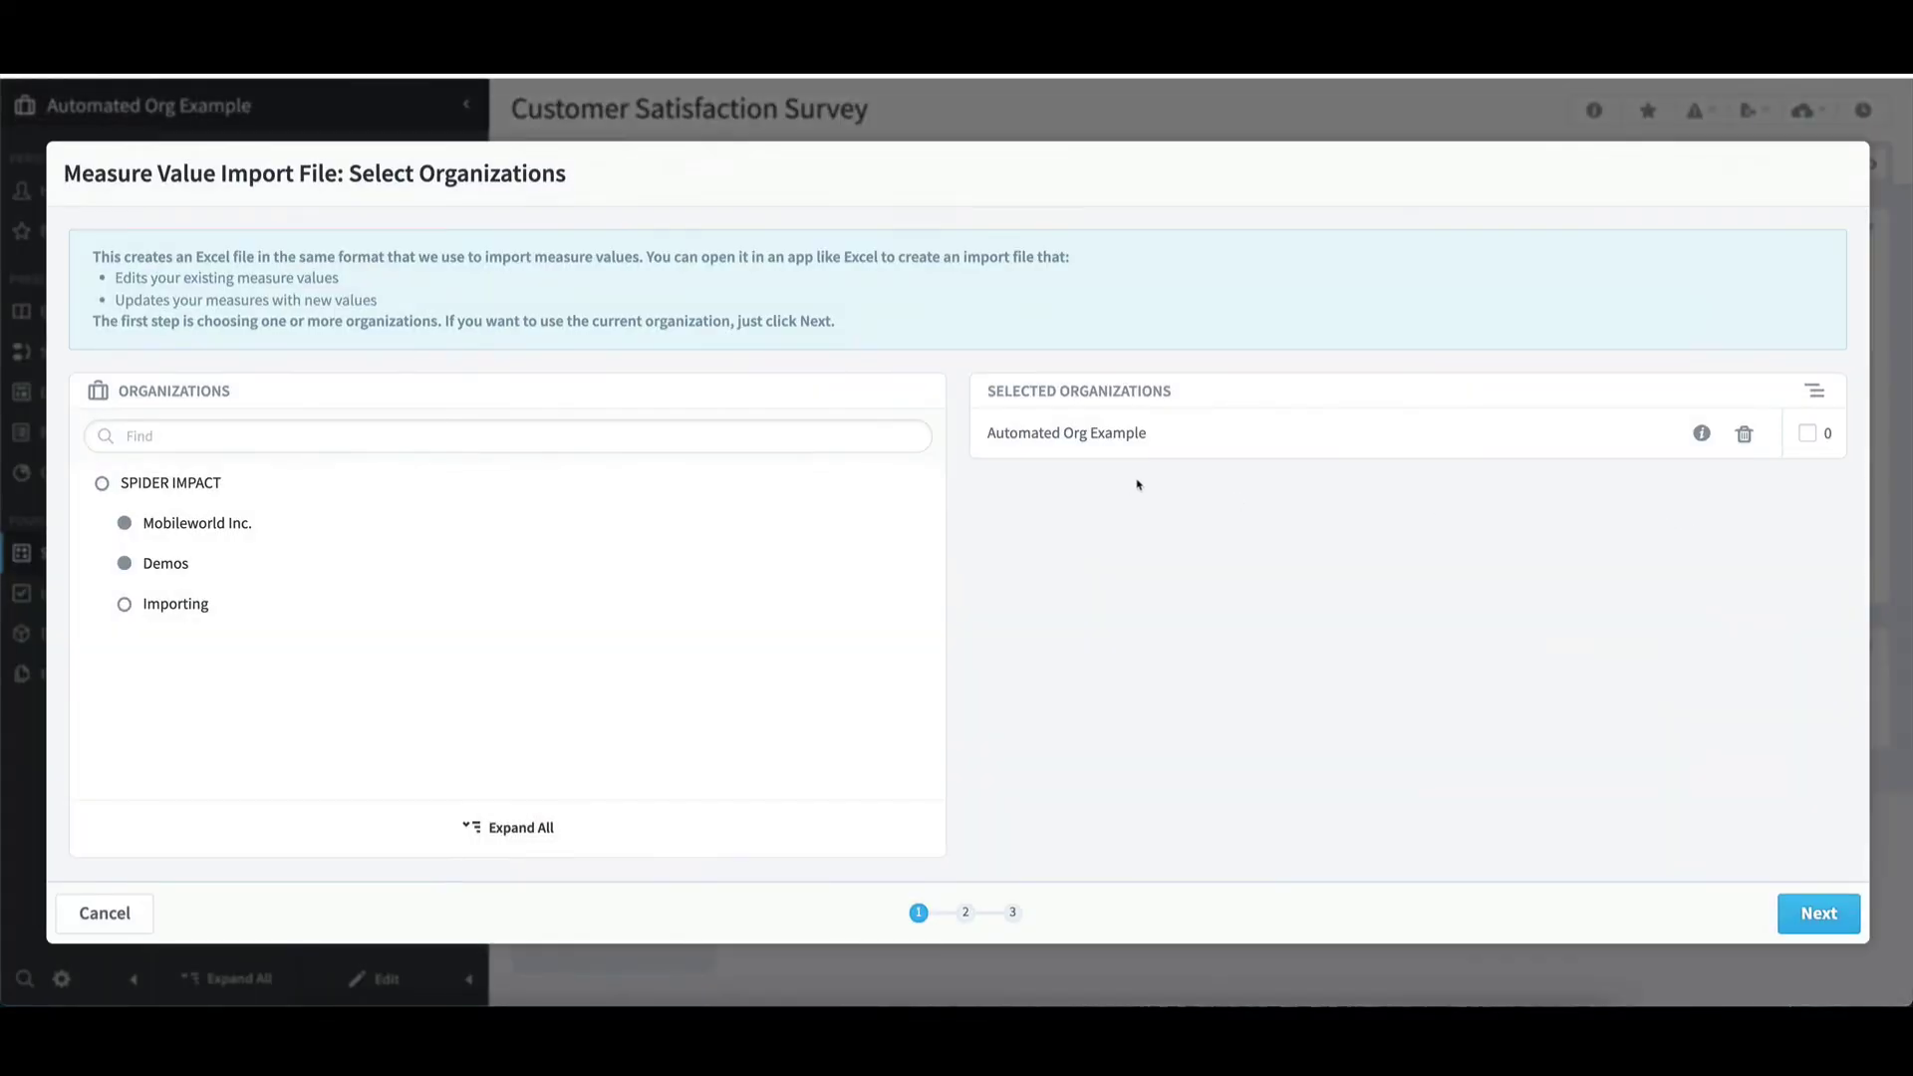
left_click(1806, 917)
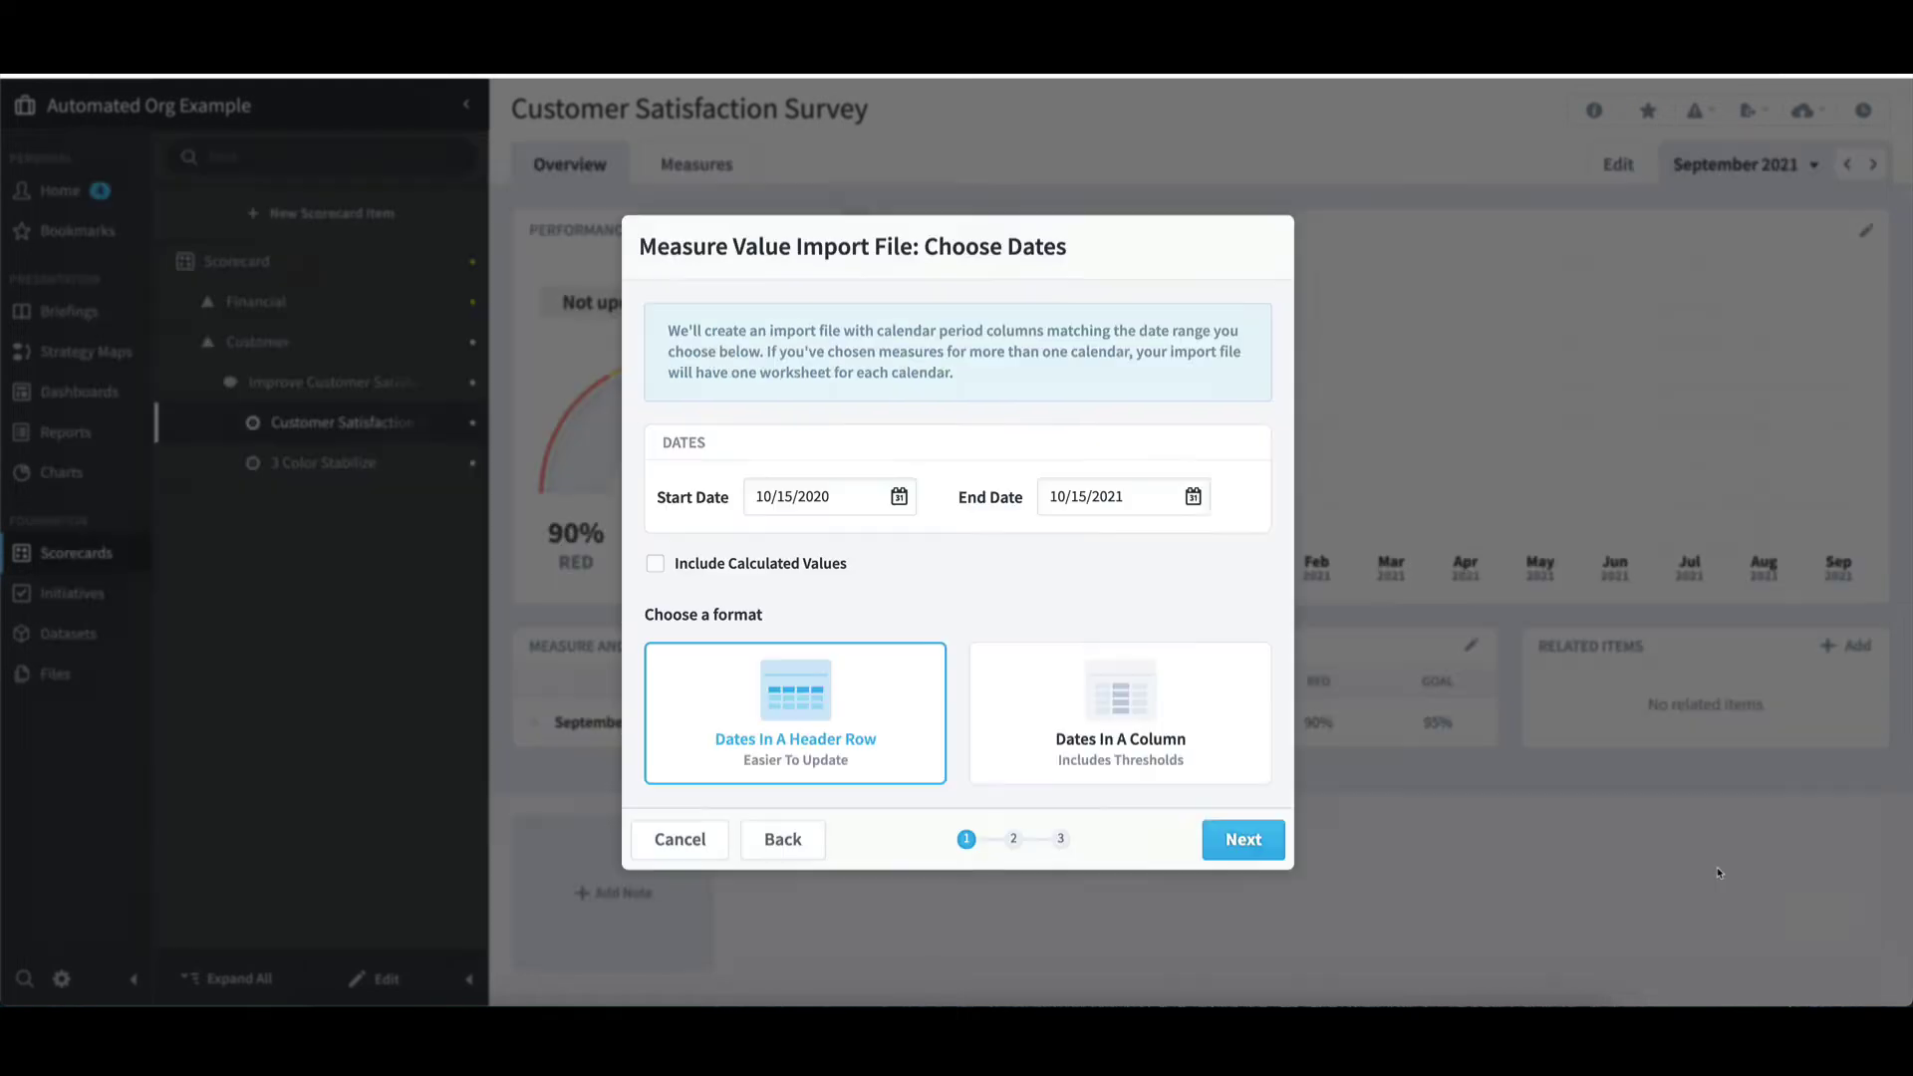
- Set the import file's dates from 1/1/2021 to 9/1/2021 and keep the Dates In A Header Row format
left_click(754, 498)
triple_click(754, 497)
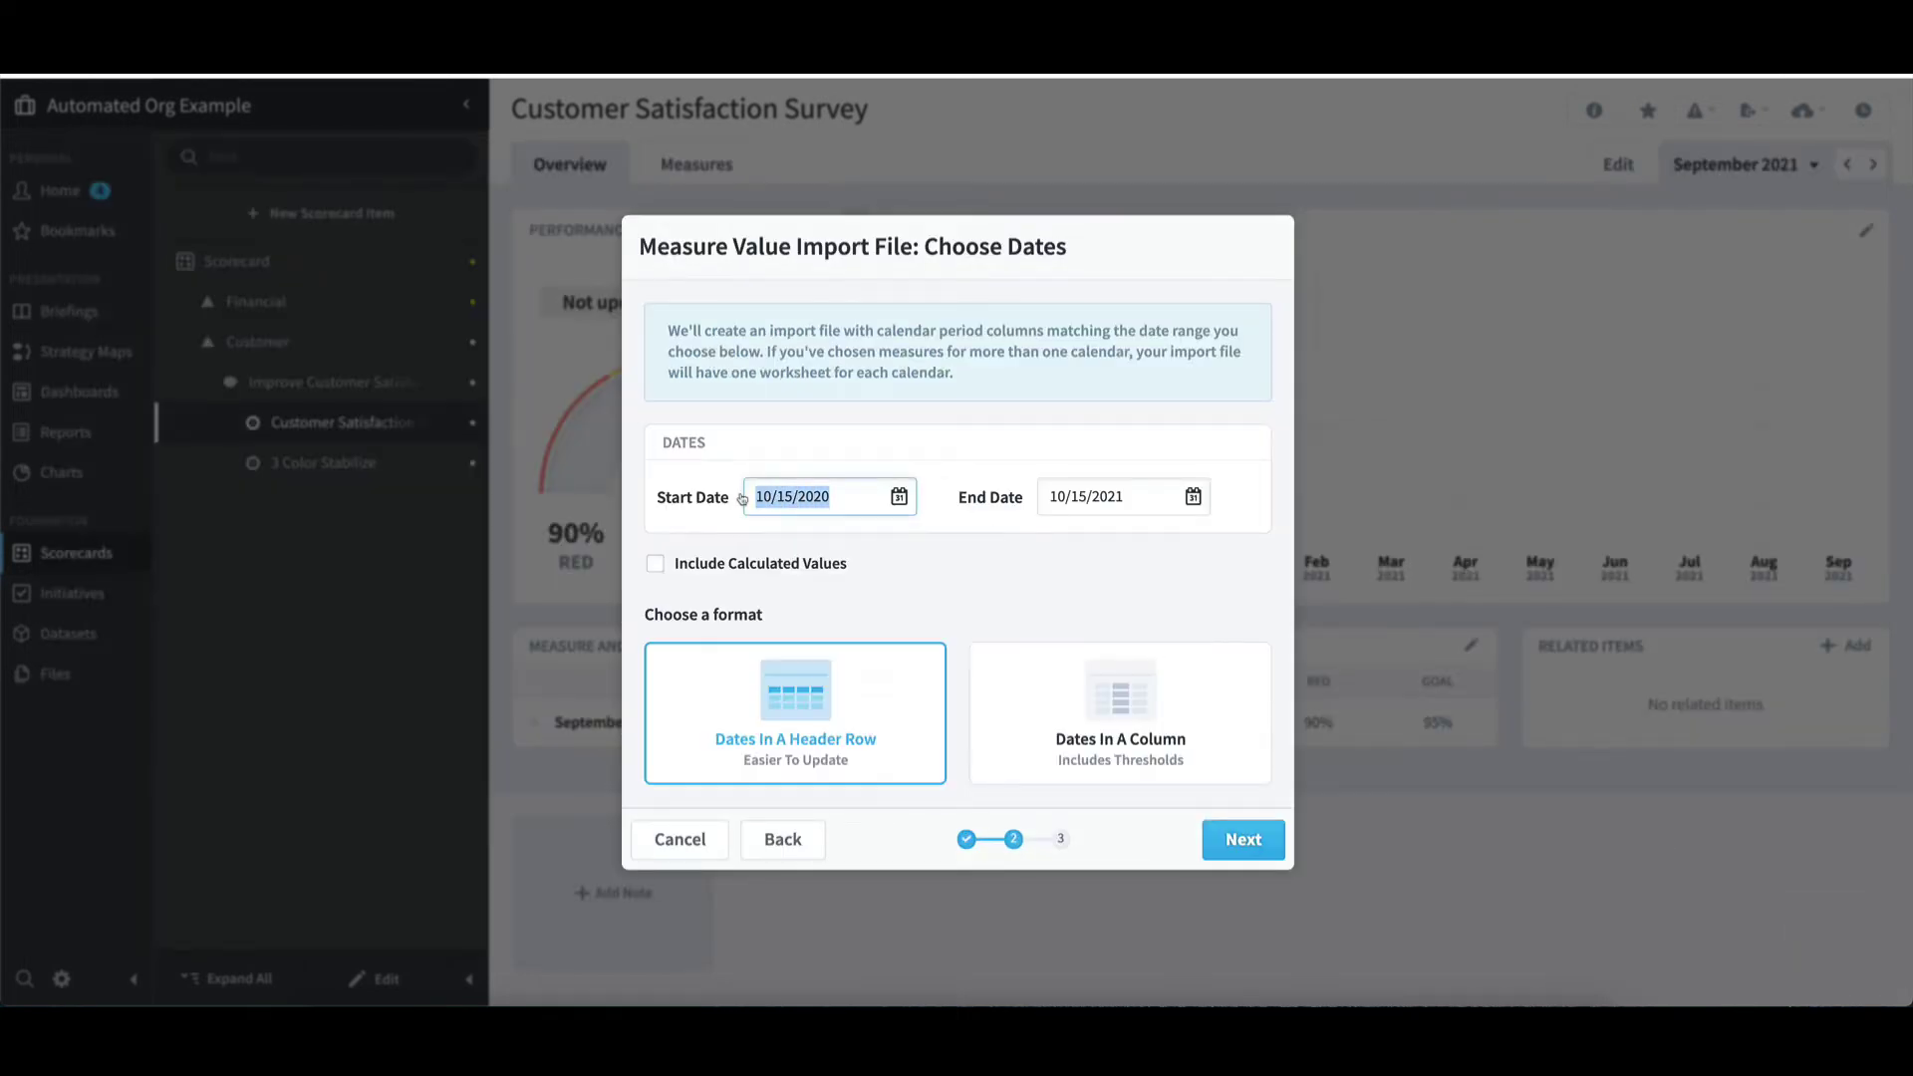
key("BackSpace")
type("1/1/2021")
left_click(1086, 503)
left_click_drag(1087, 497, 1028, 503)
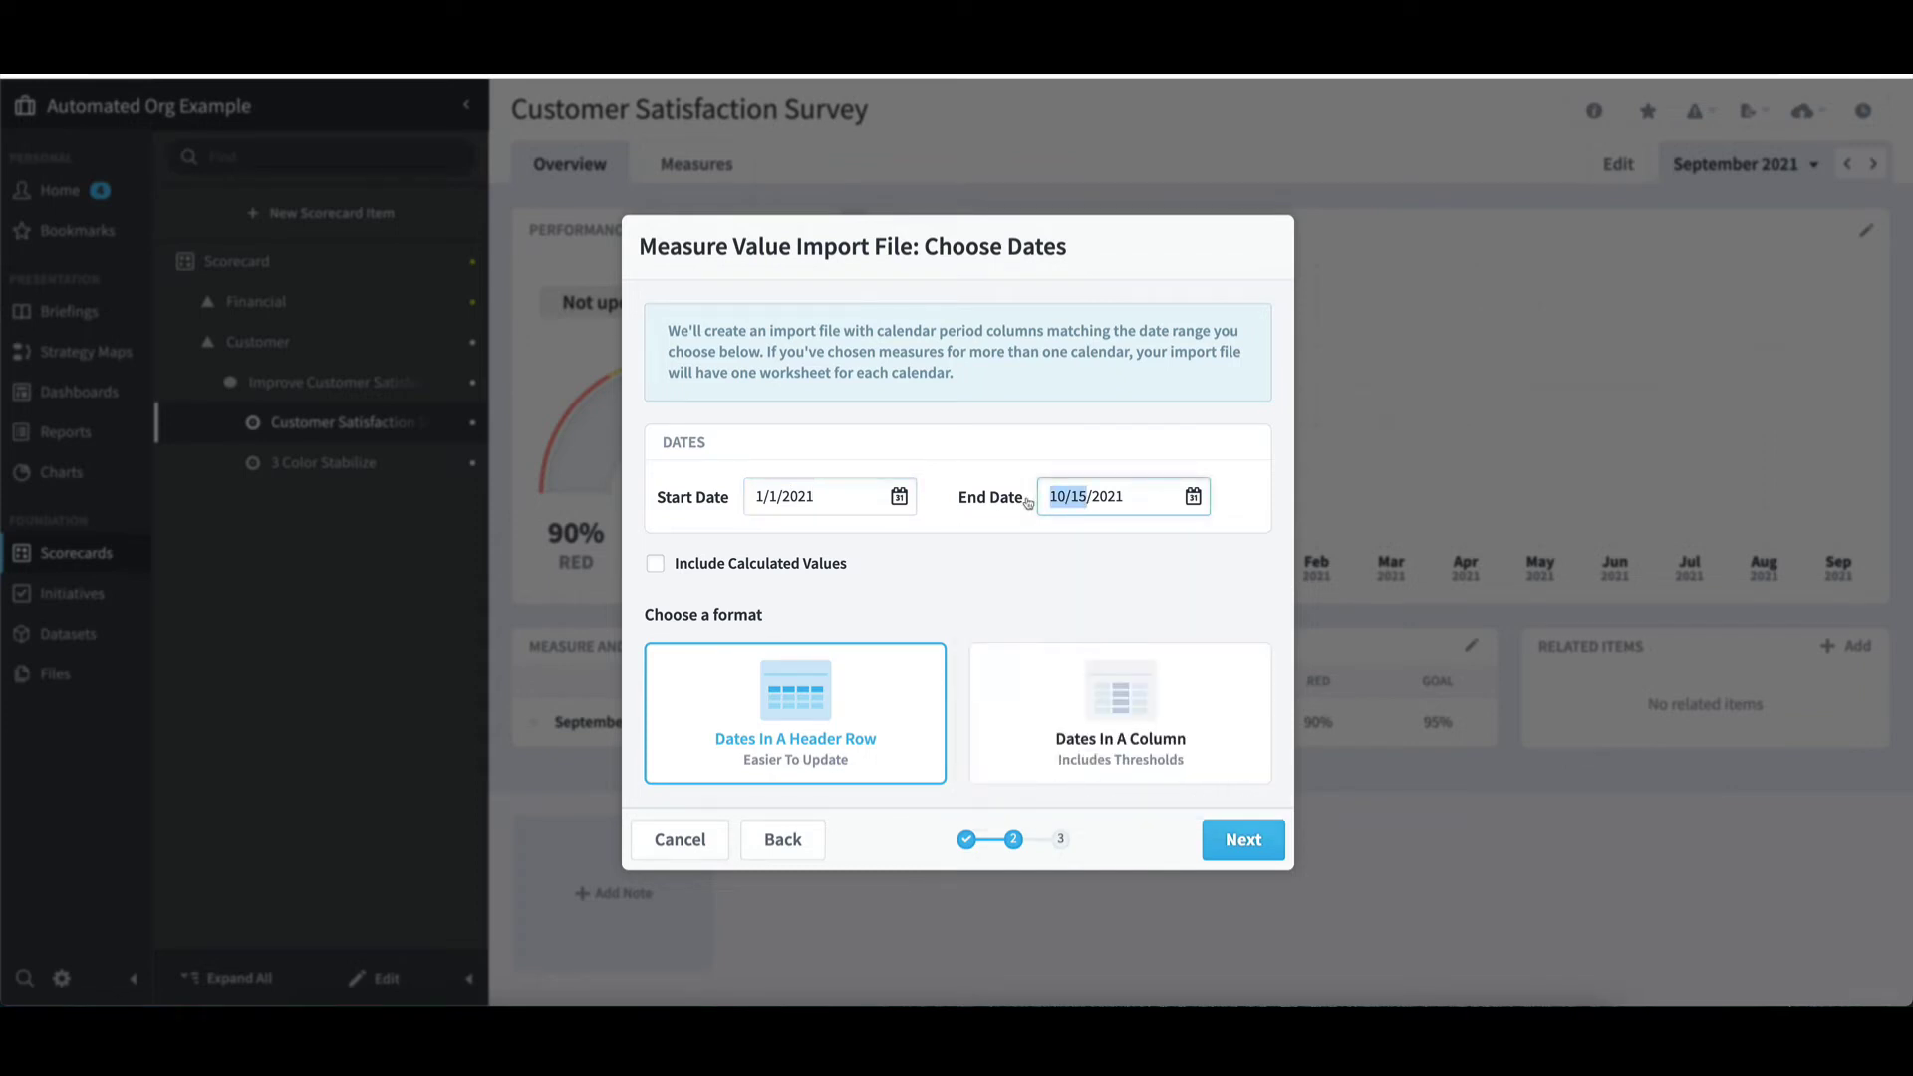
type("9/1")
left_click(1061, 558)
left_click(753, 568)
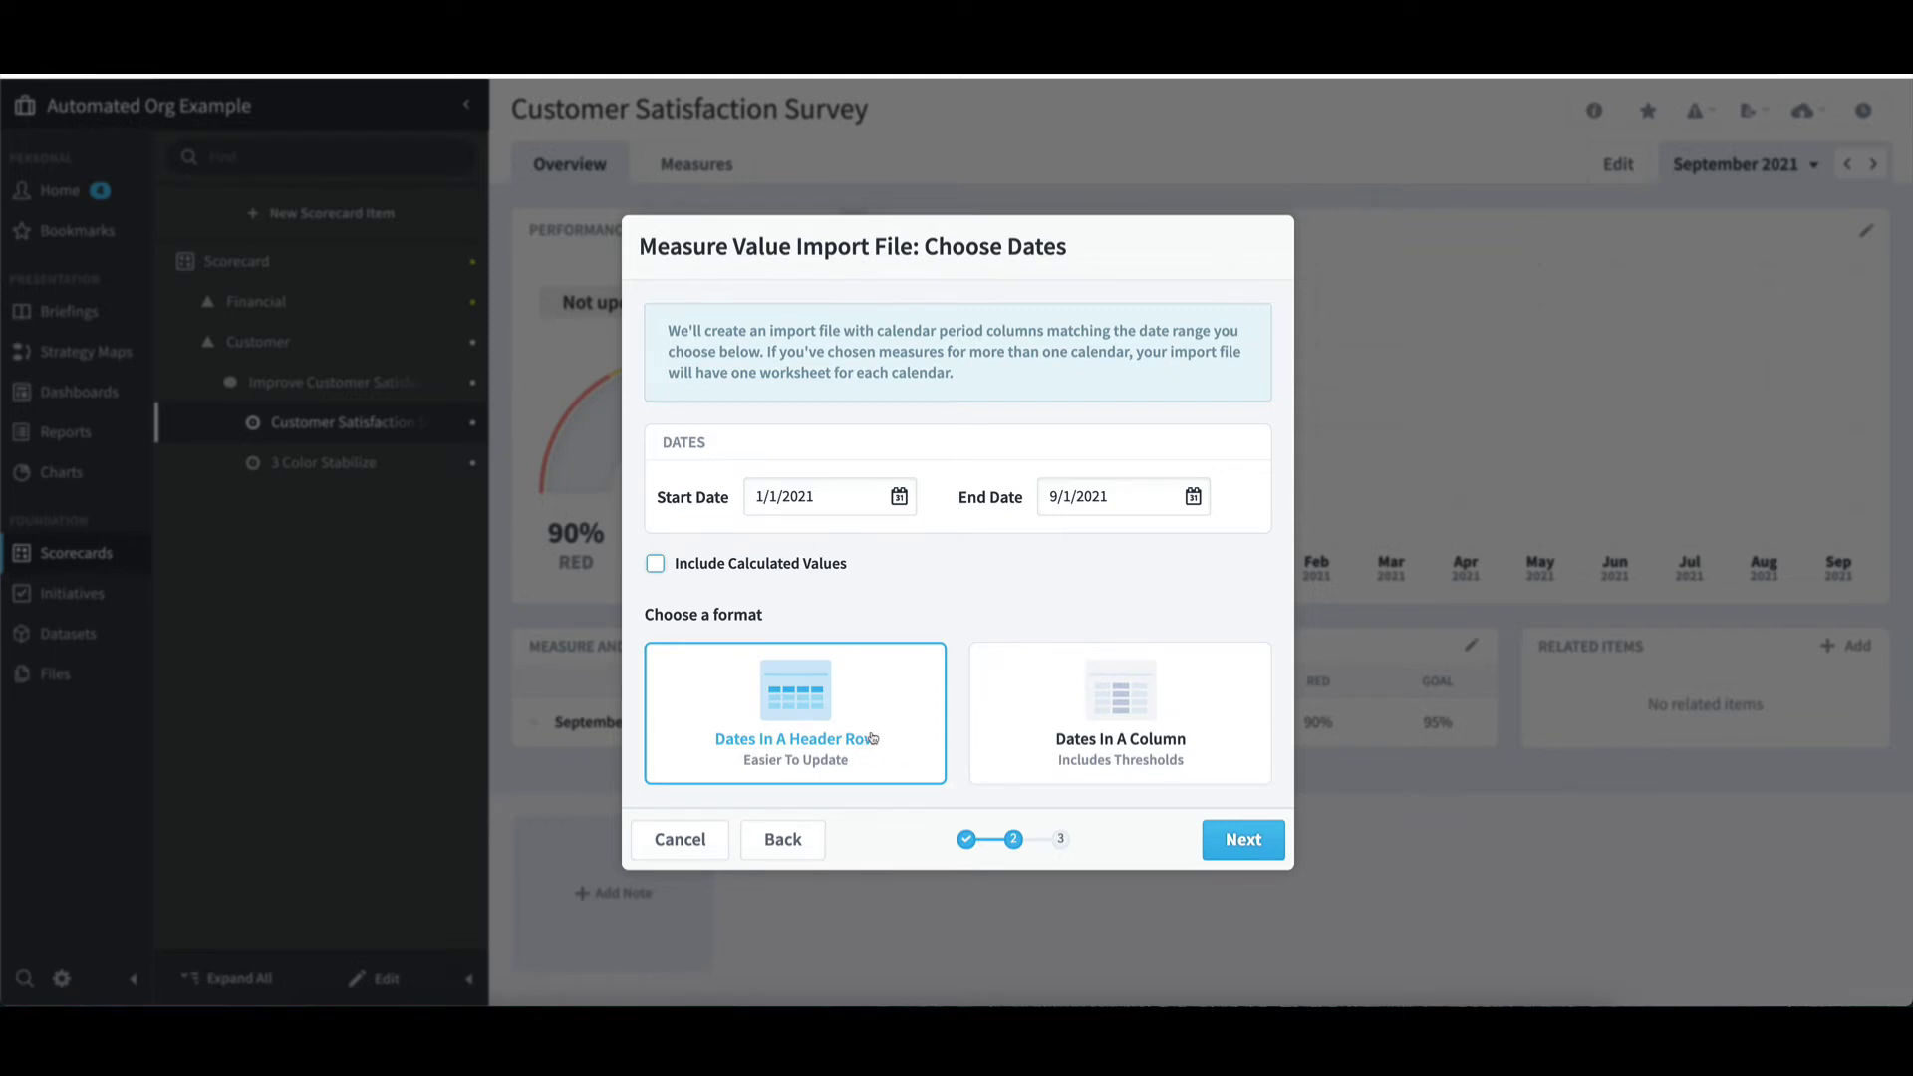
left_click(1248, 841)
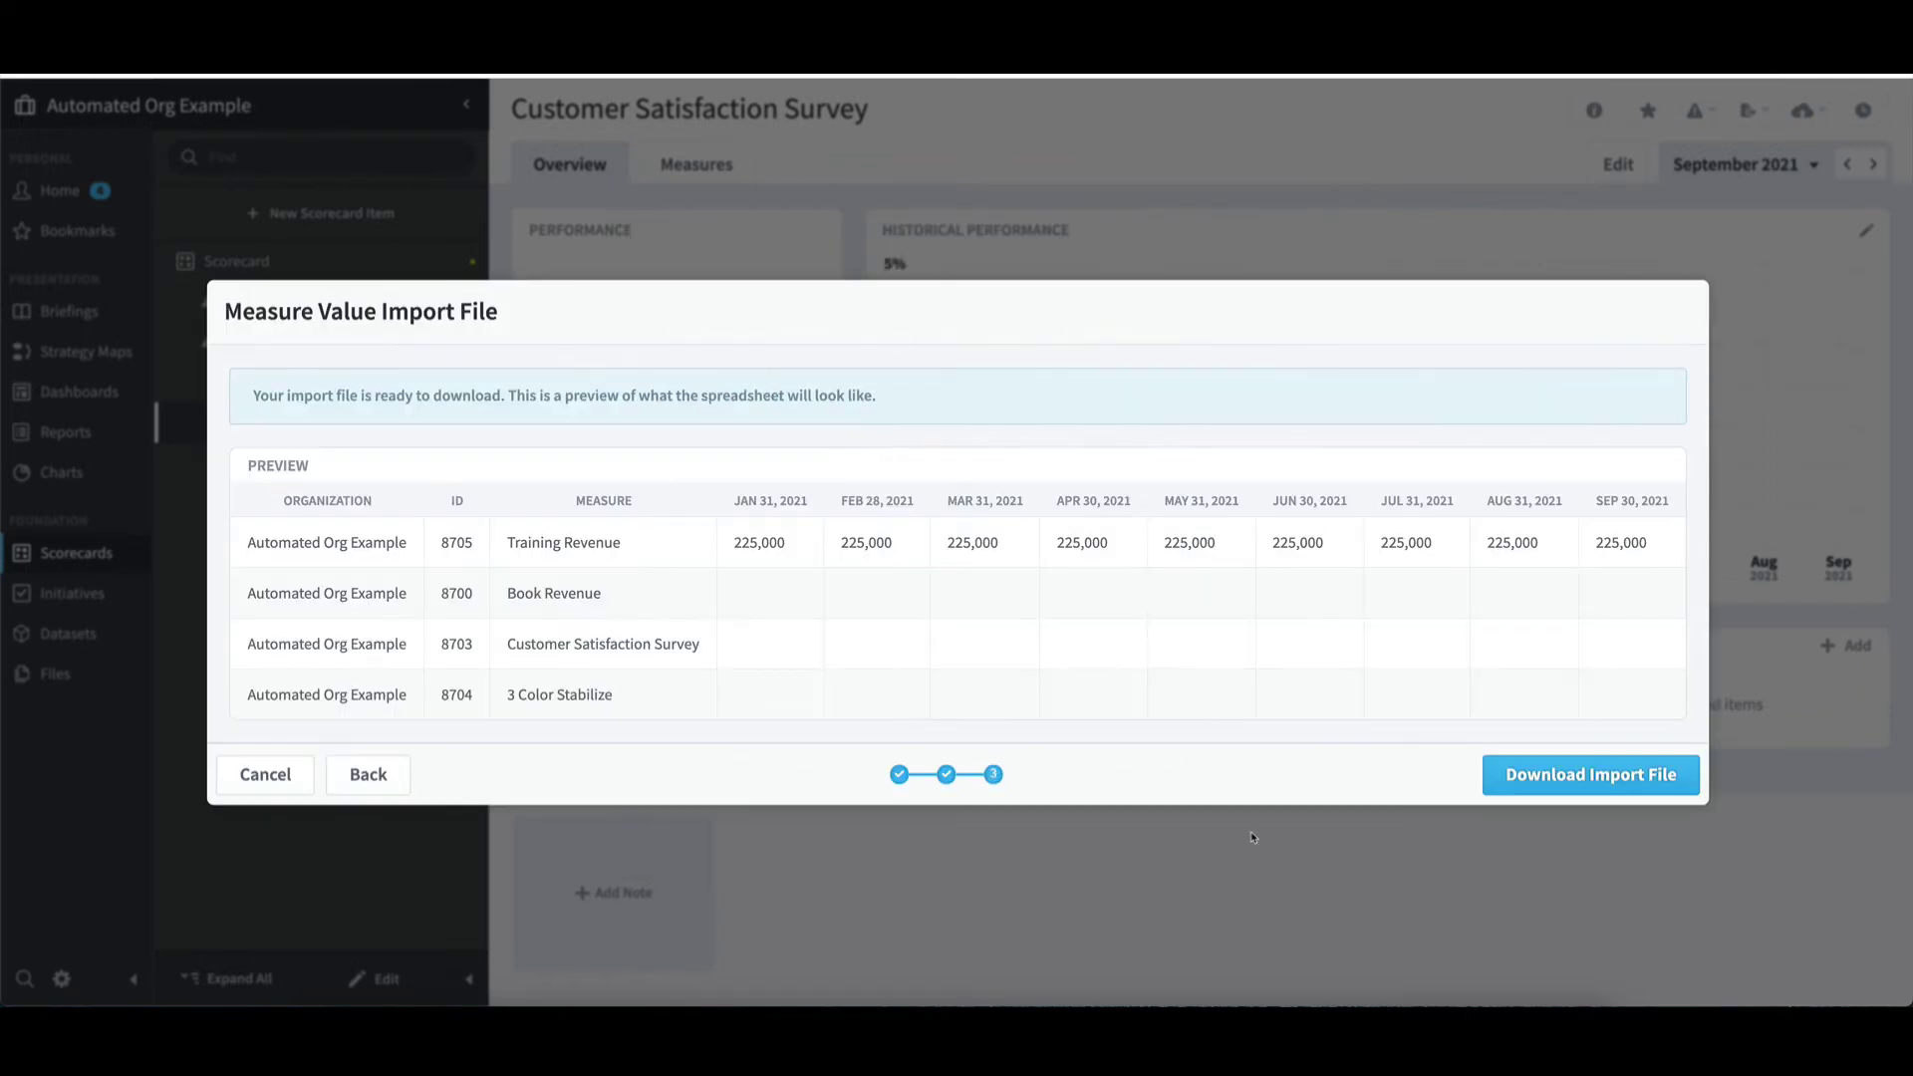
- Download the measure value import file and enlarge its Monthly worksheet in Excel to 150% zoom
left_click(1521, 780)
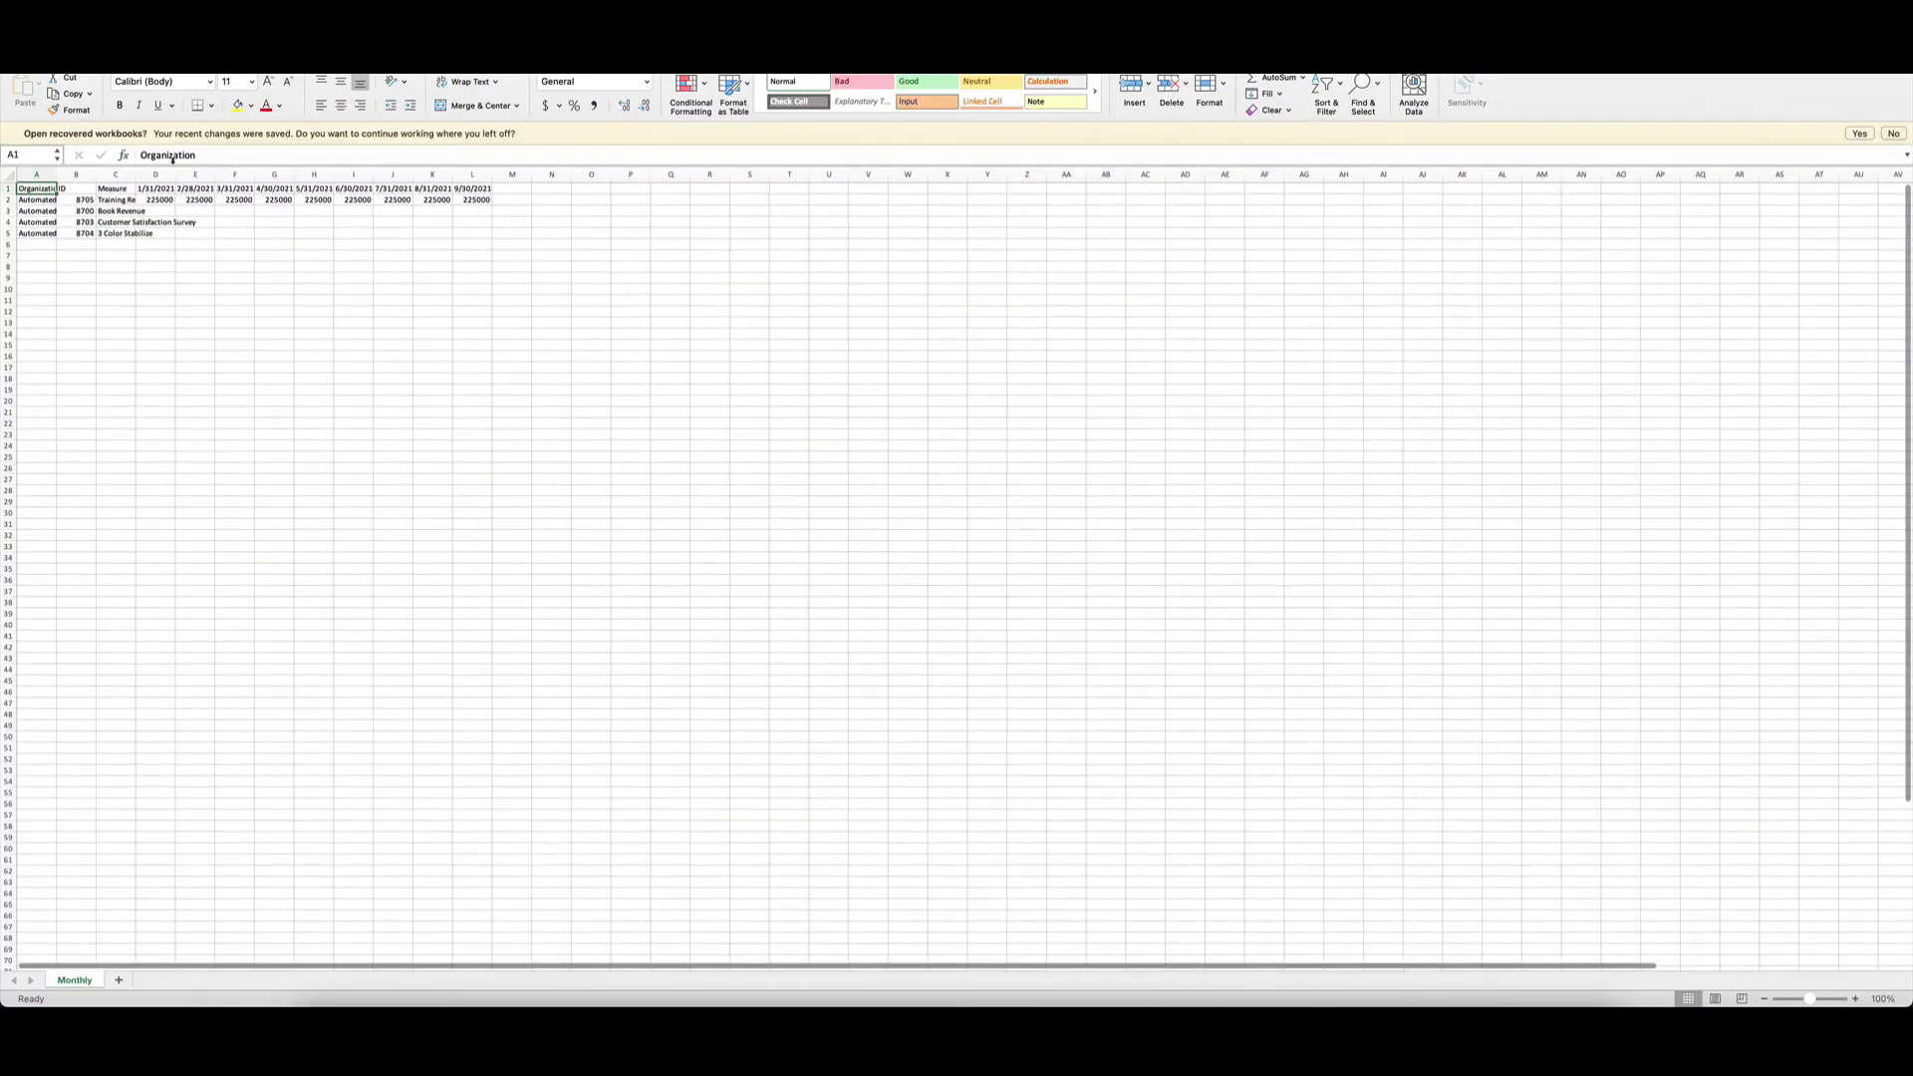
left_click(147, 14)
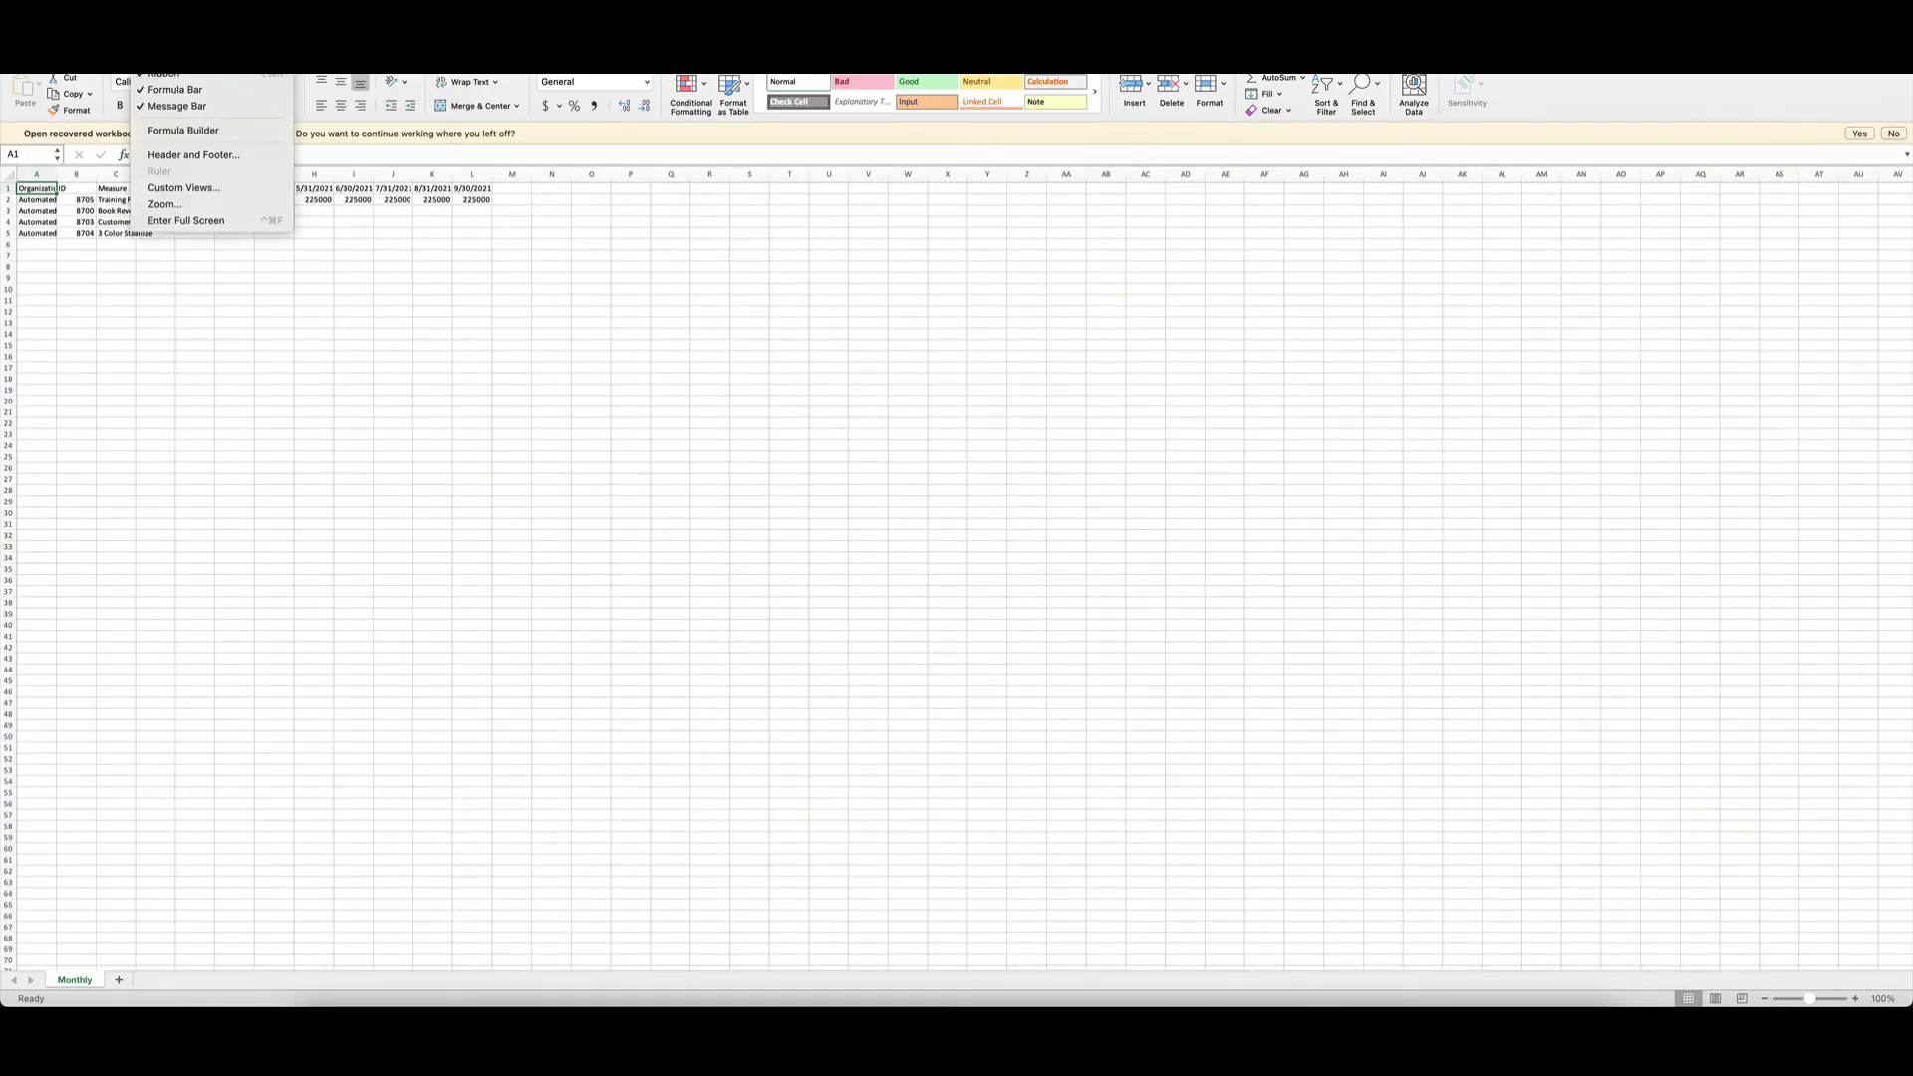
left_click(183, 205)
left_click(925, 281)
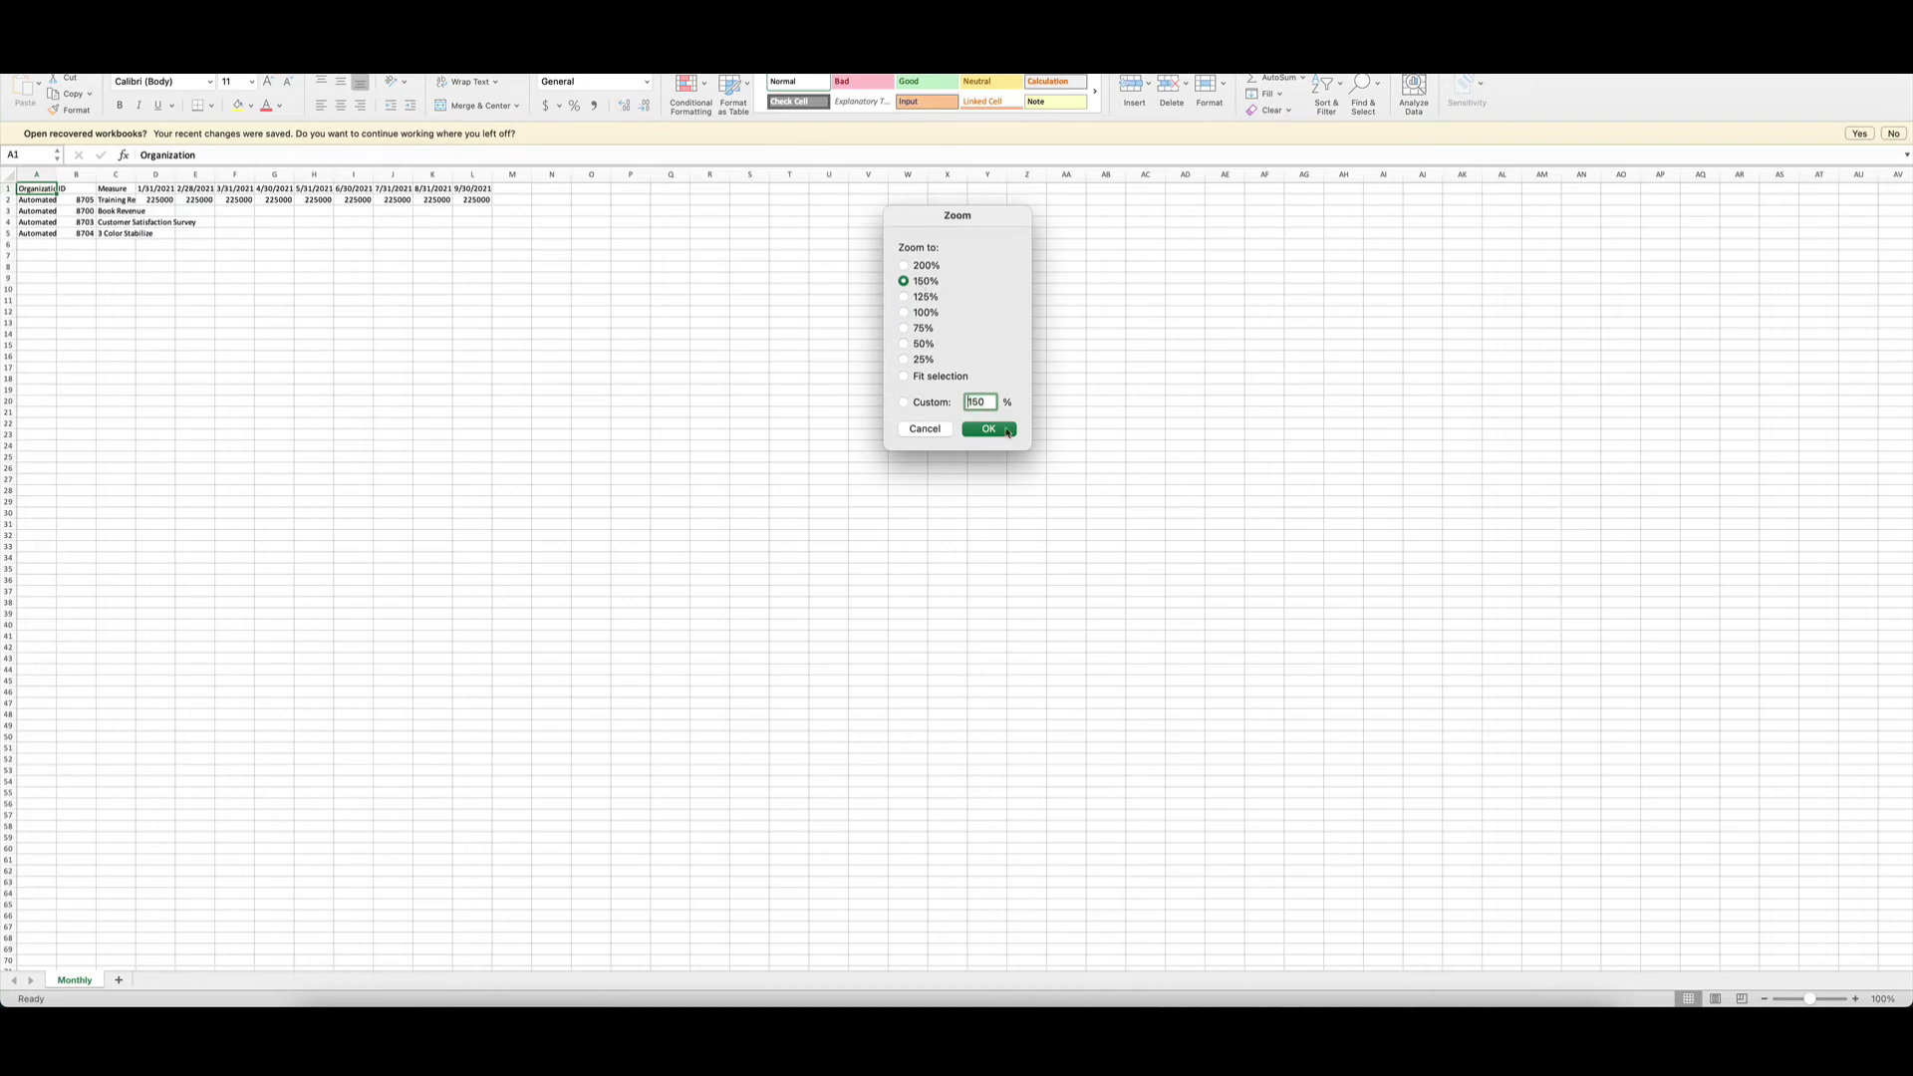
left_click(989, 429)
left_click(413, 371)
- Fit all columns of the Monthly worksheet to the width of their contents
left_click(13, 178)
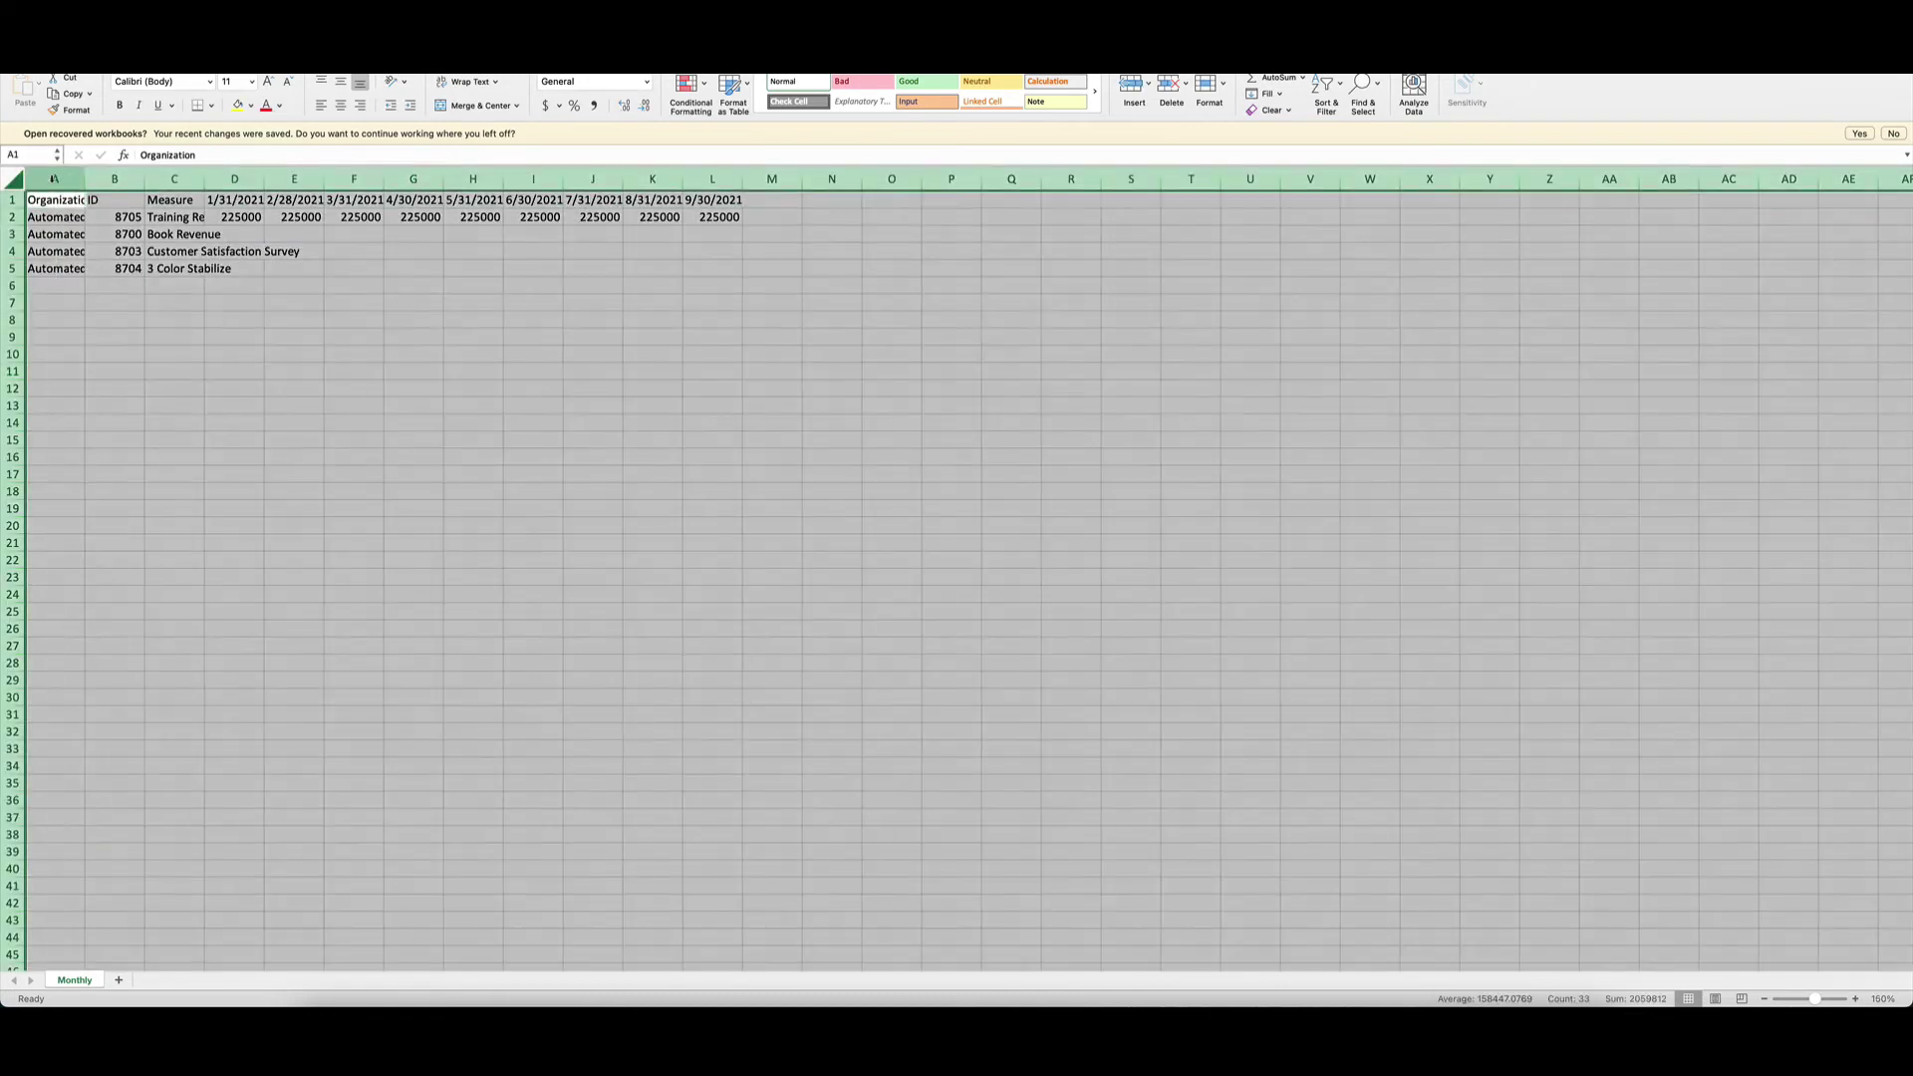
double_click(85, 178)
left_click(171, 255)
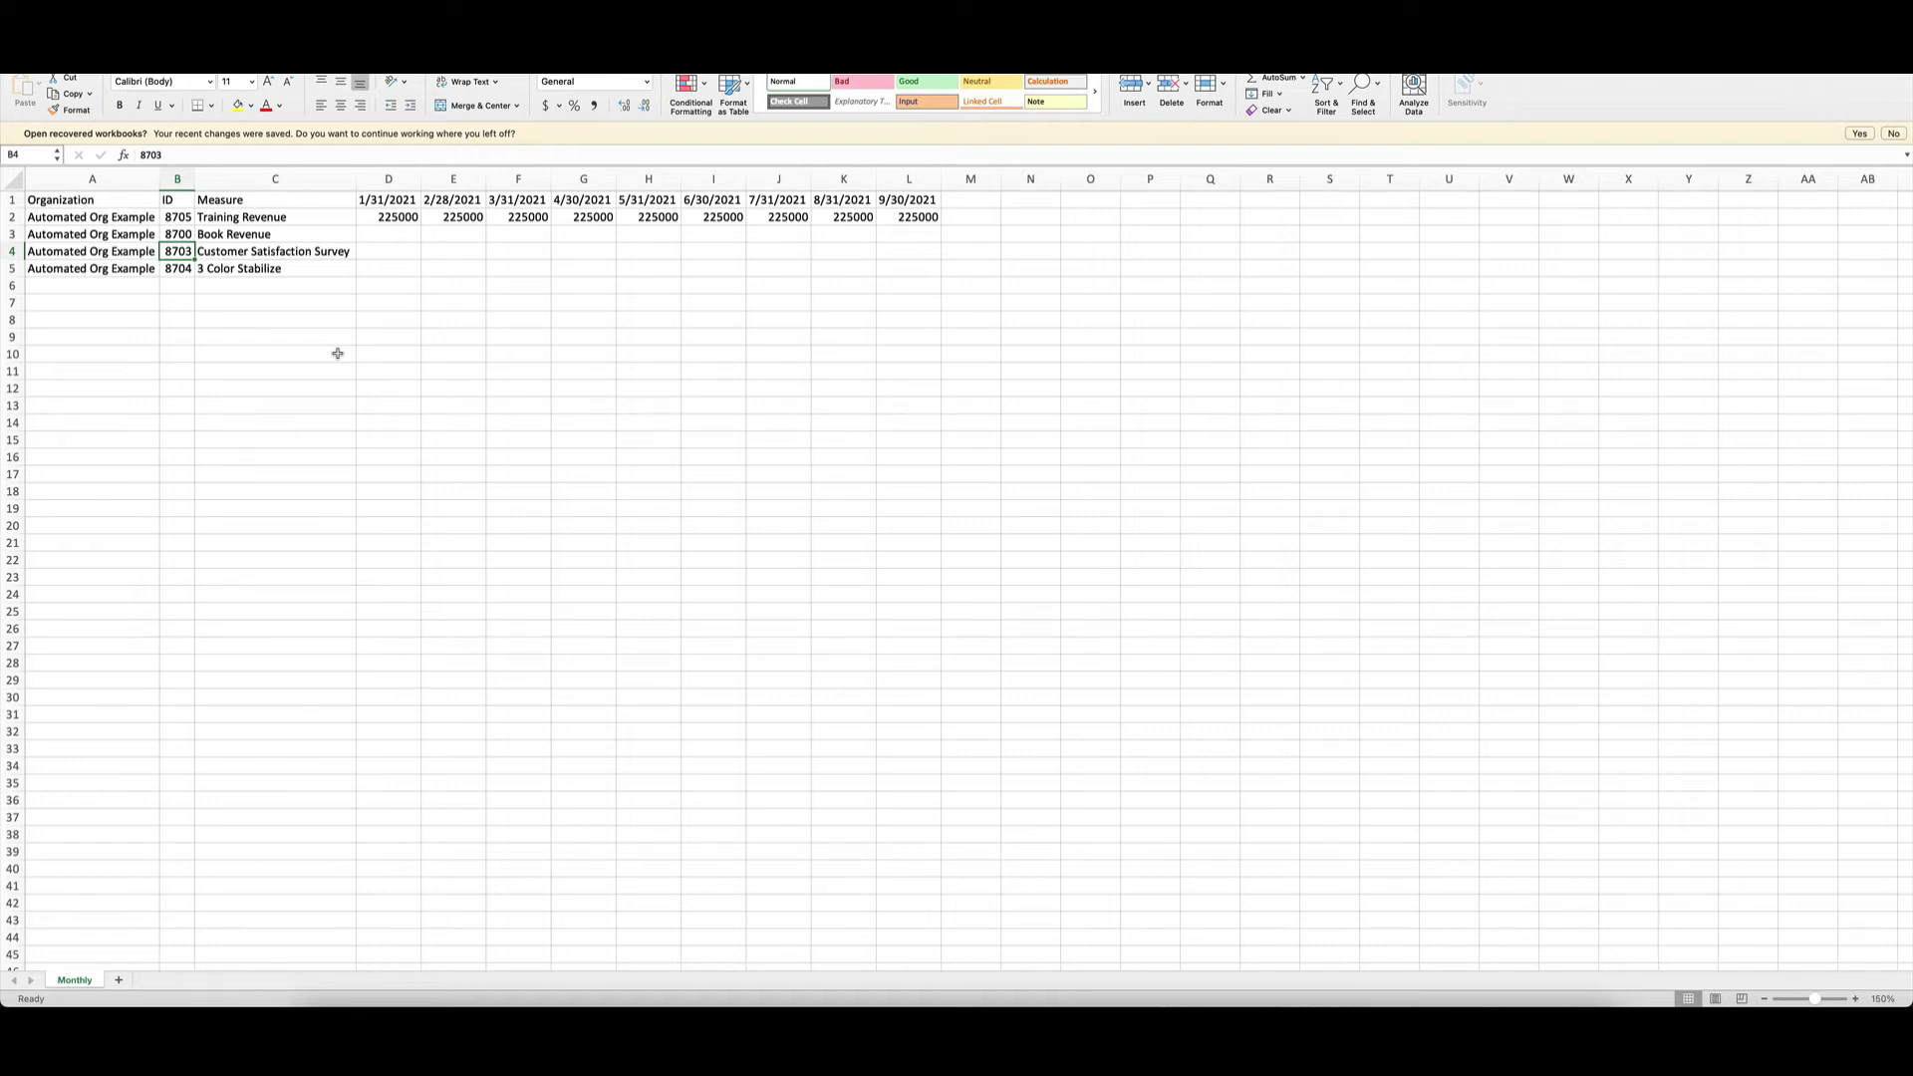
left_click(65, 269)
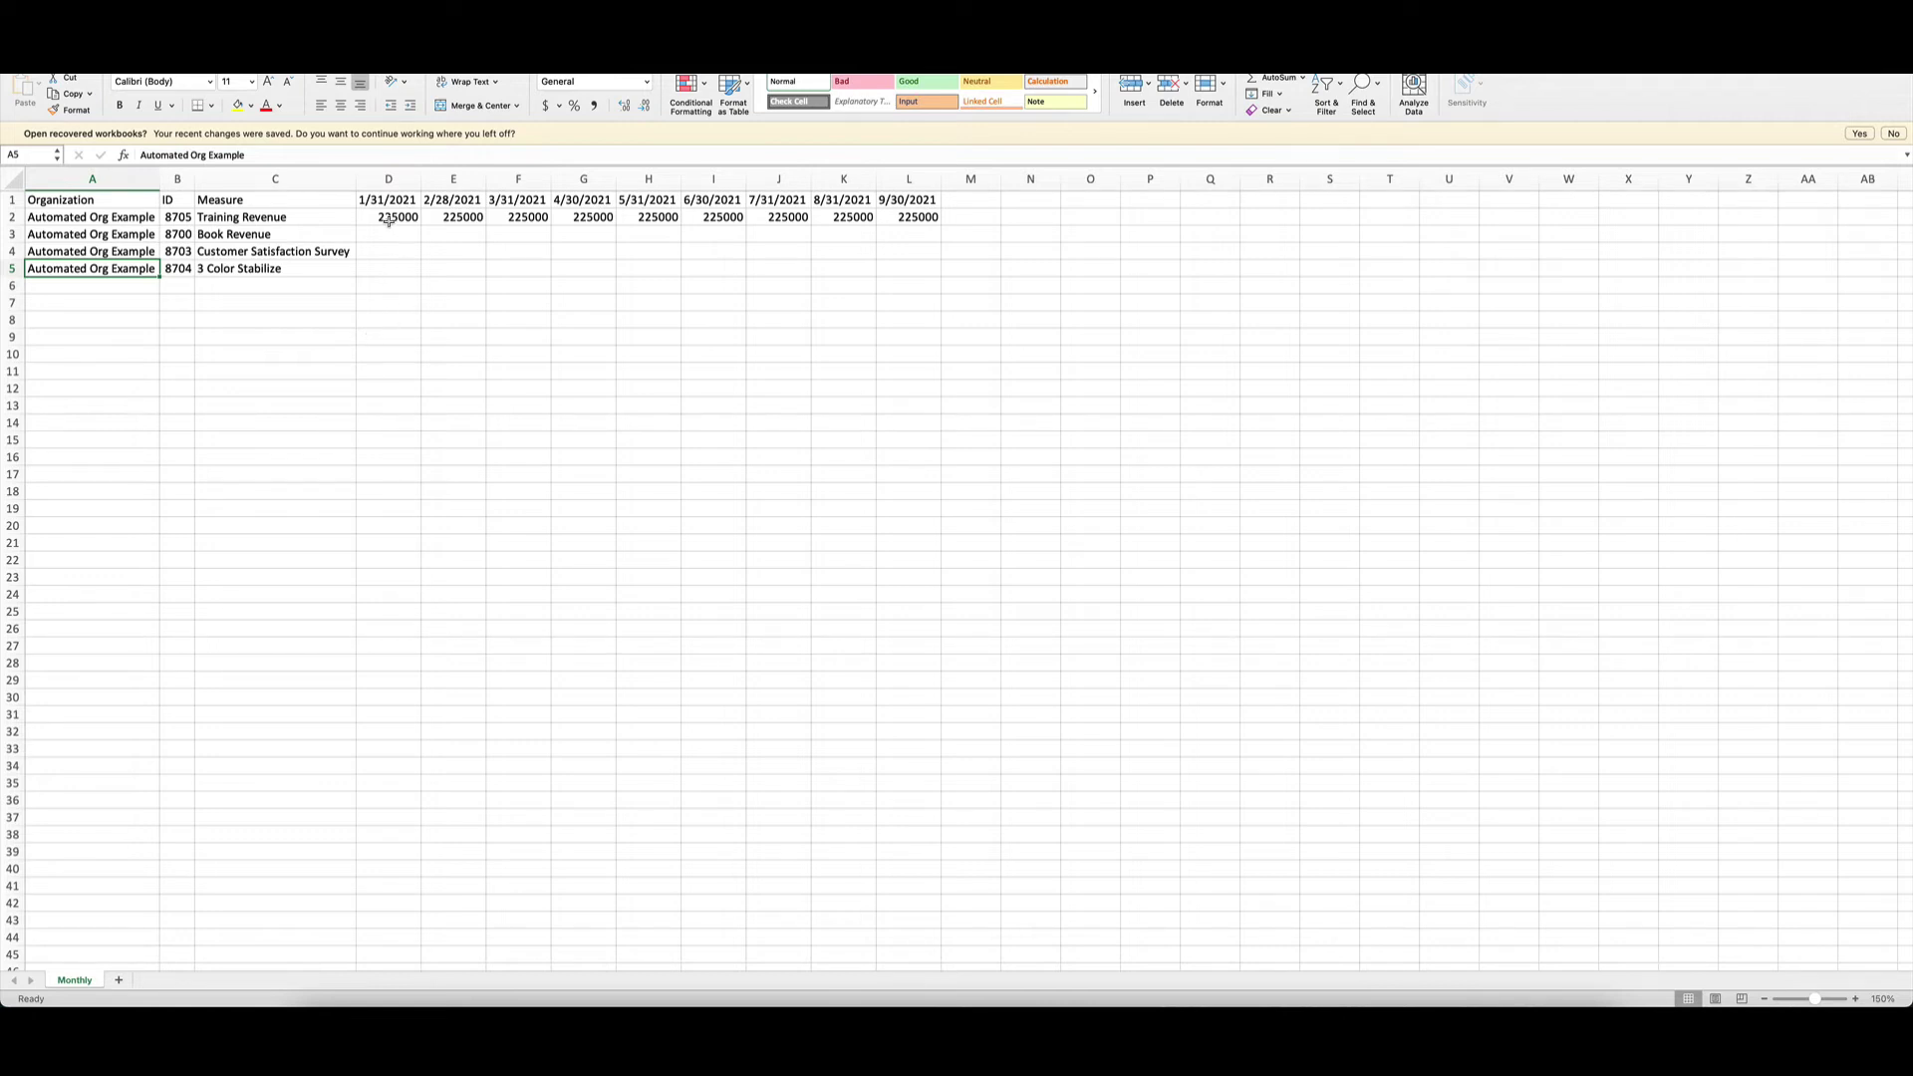
- Enter 95 for Customer Satisfaction Survey at 1/31/2021 and fill it across the dates through 9/30/2021
left_click(388, 253)
type("95")
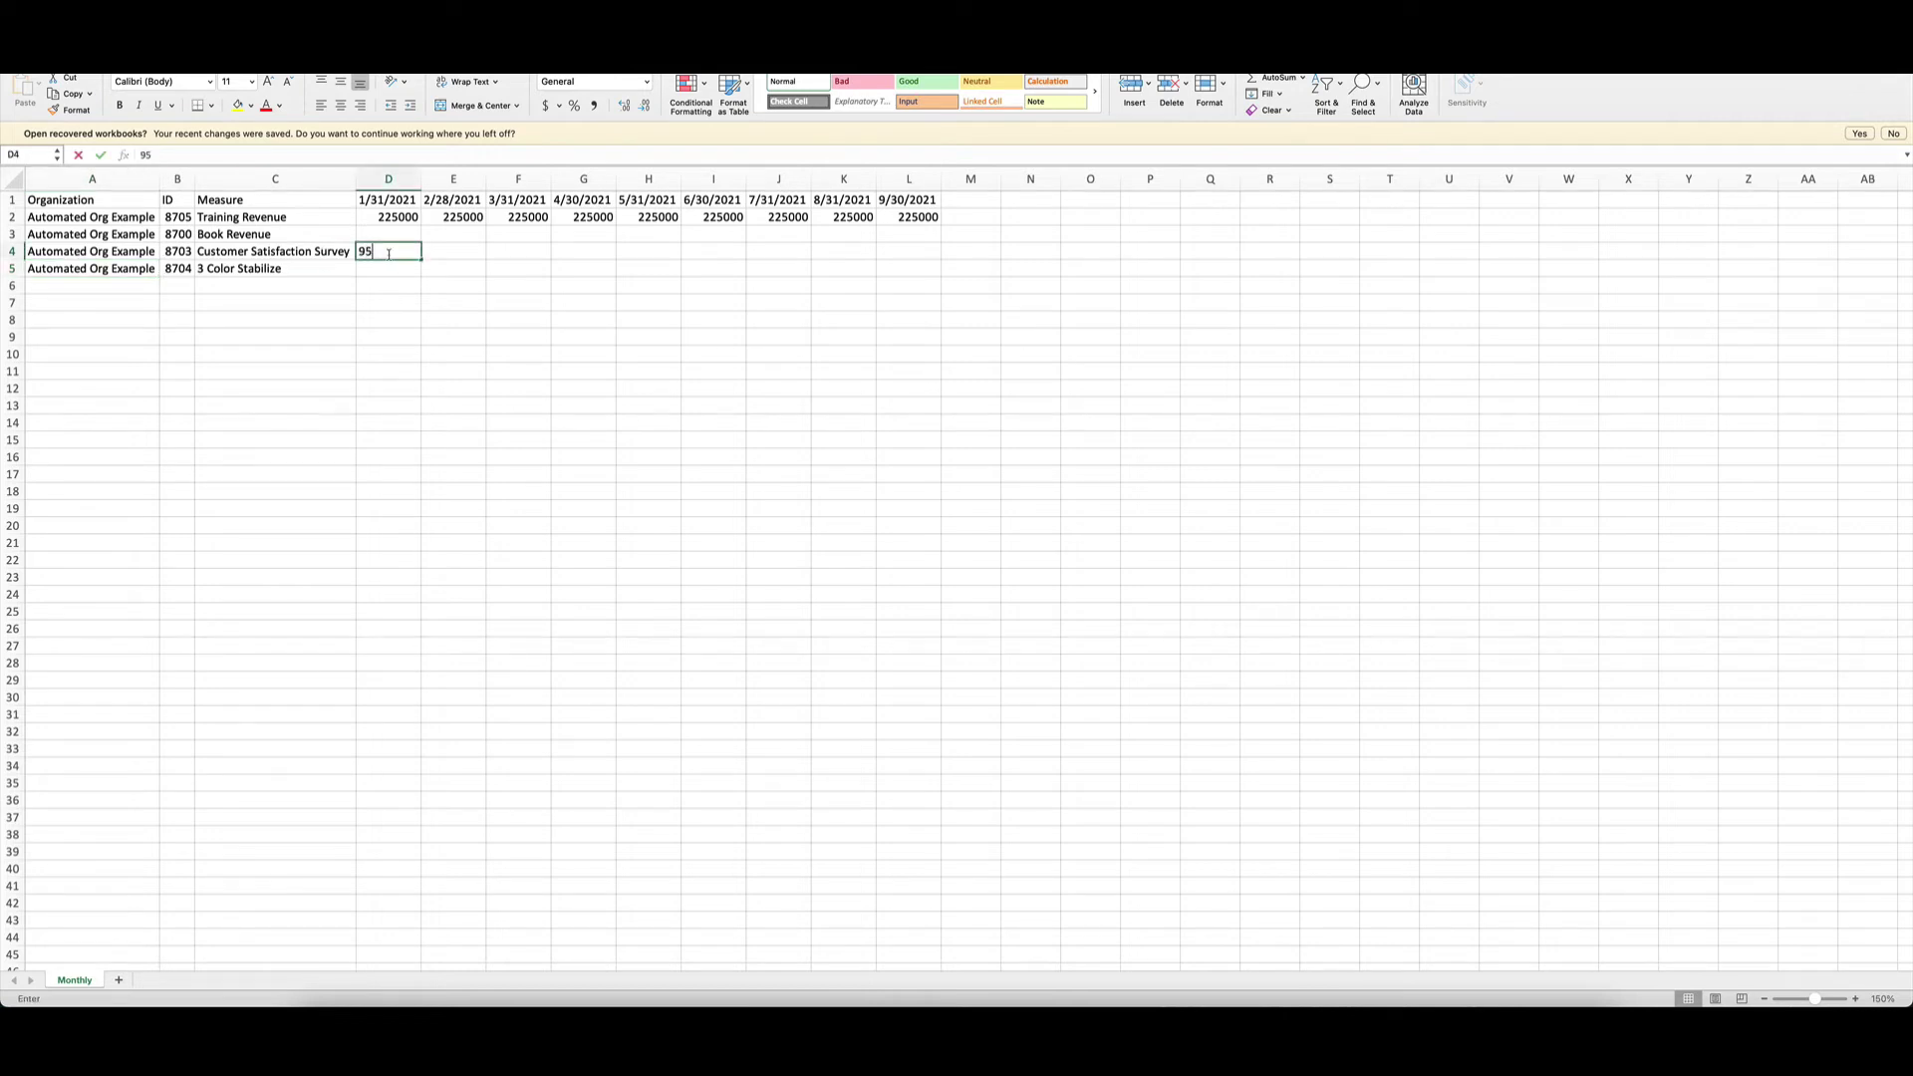
left_click(397, 299)
left_click(414, 253)
left_click_drag(420, 258, 908, 256)
left_click(583, 336)
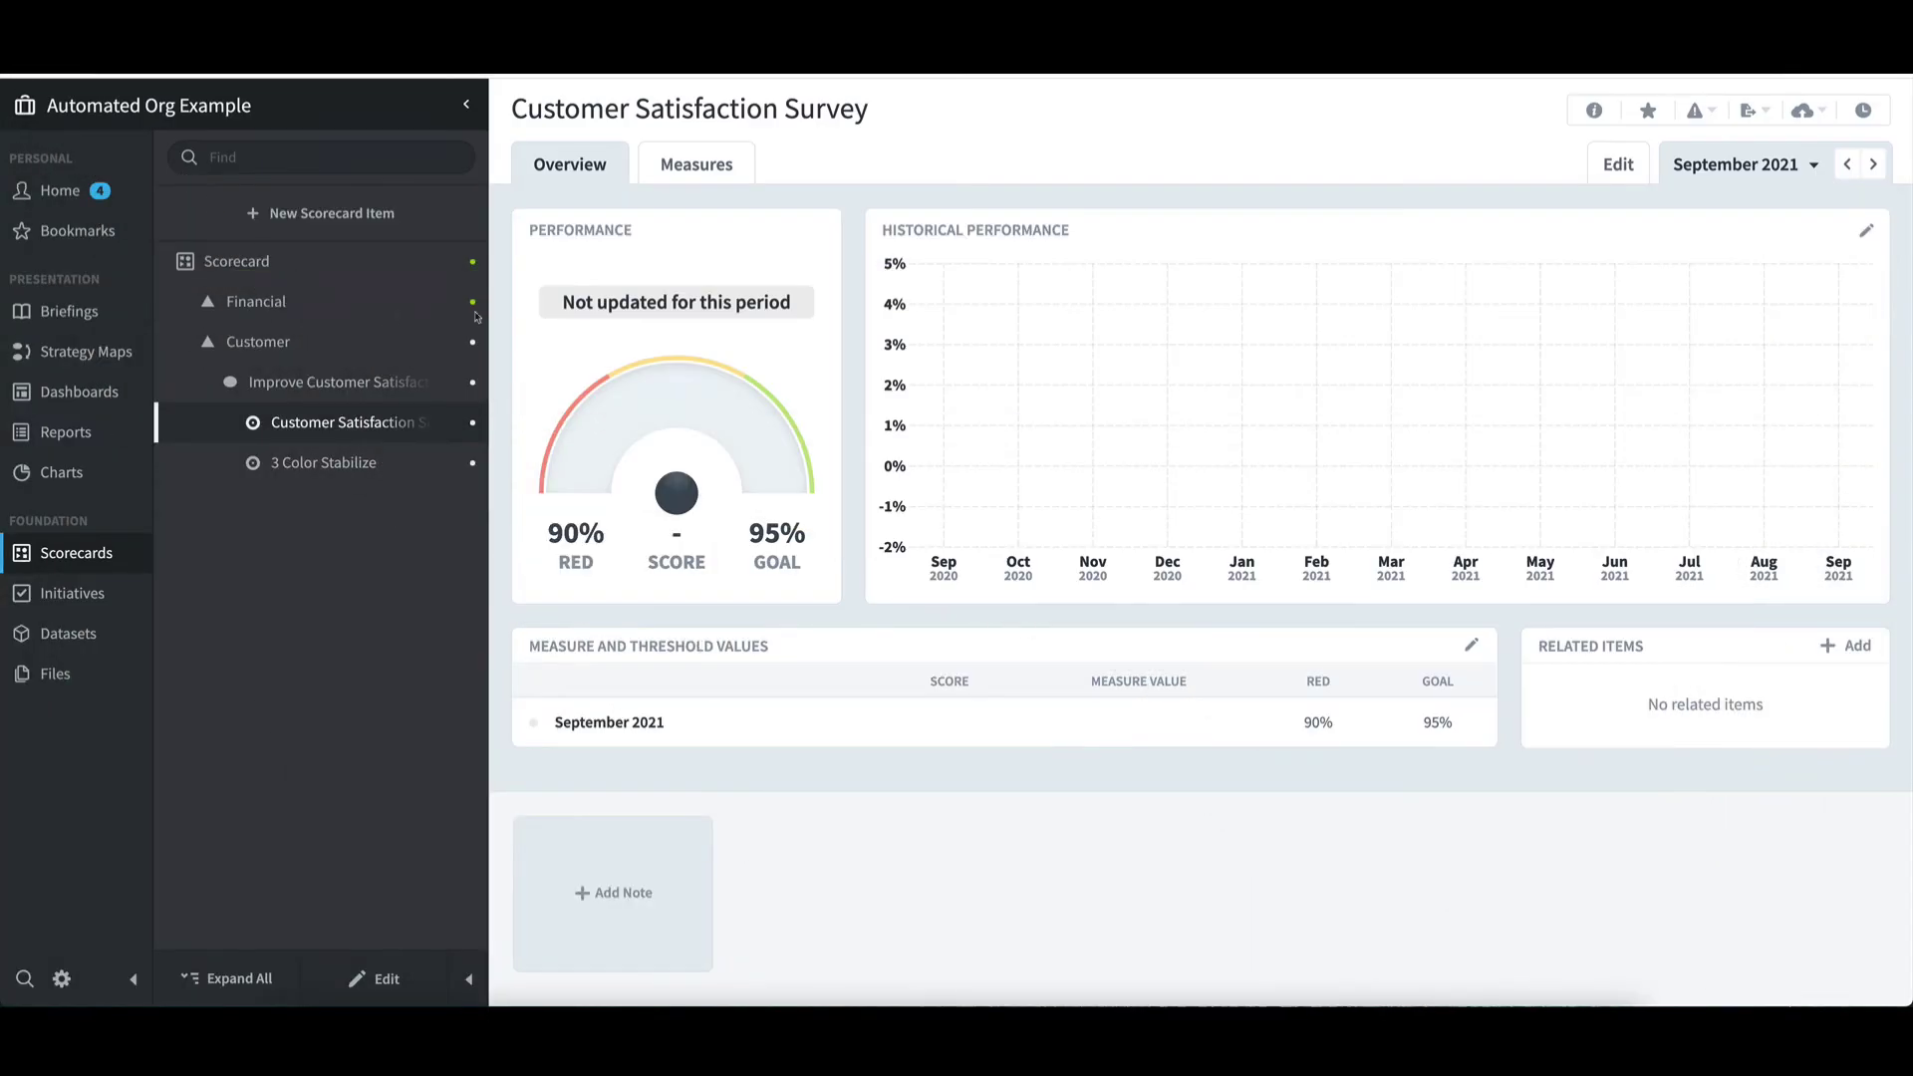
- Start an advanced import of measure values with a spreadsheet as the data source
left_click(1804, 112)
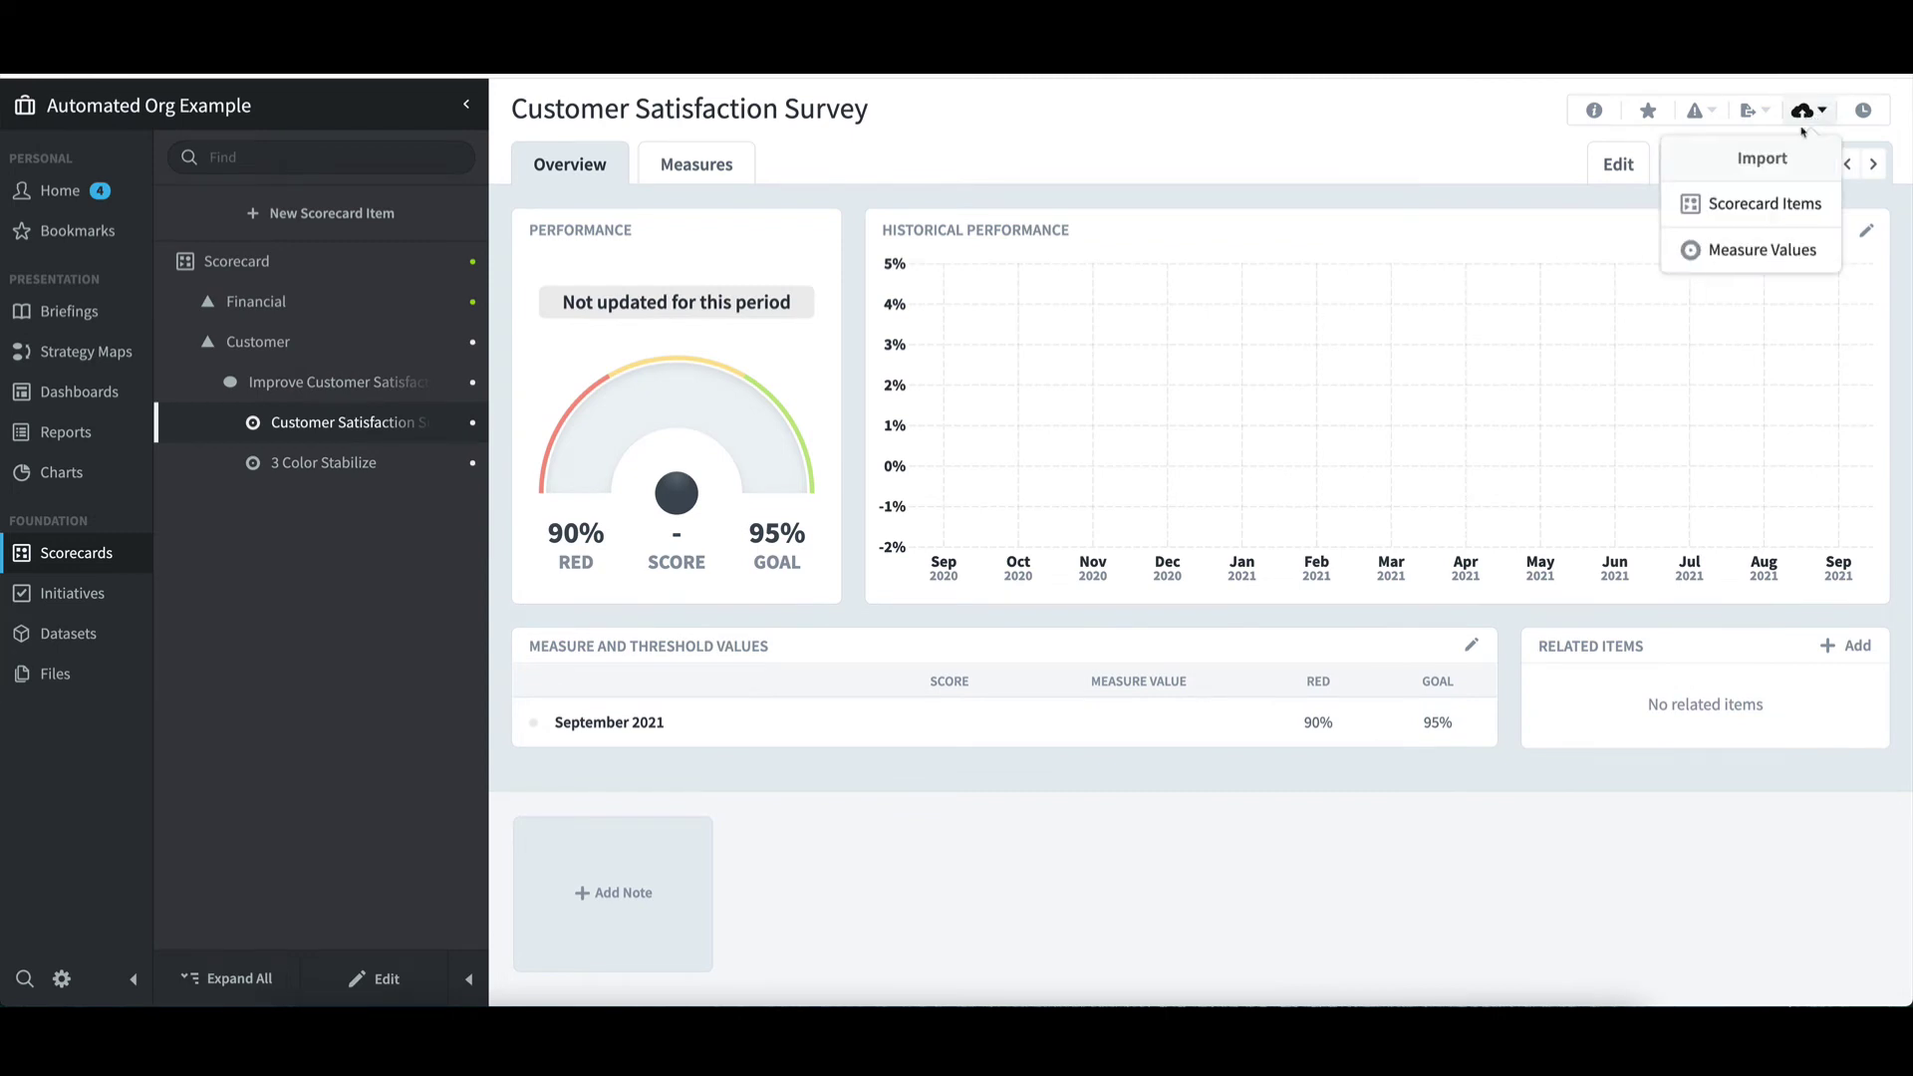
left_click(1759, 251)
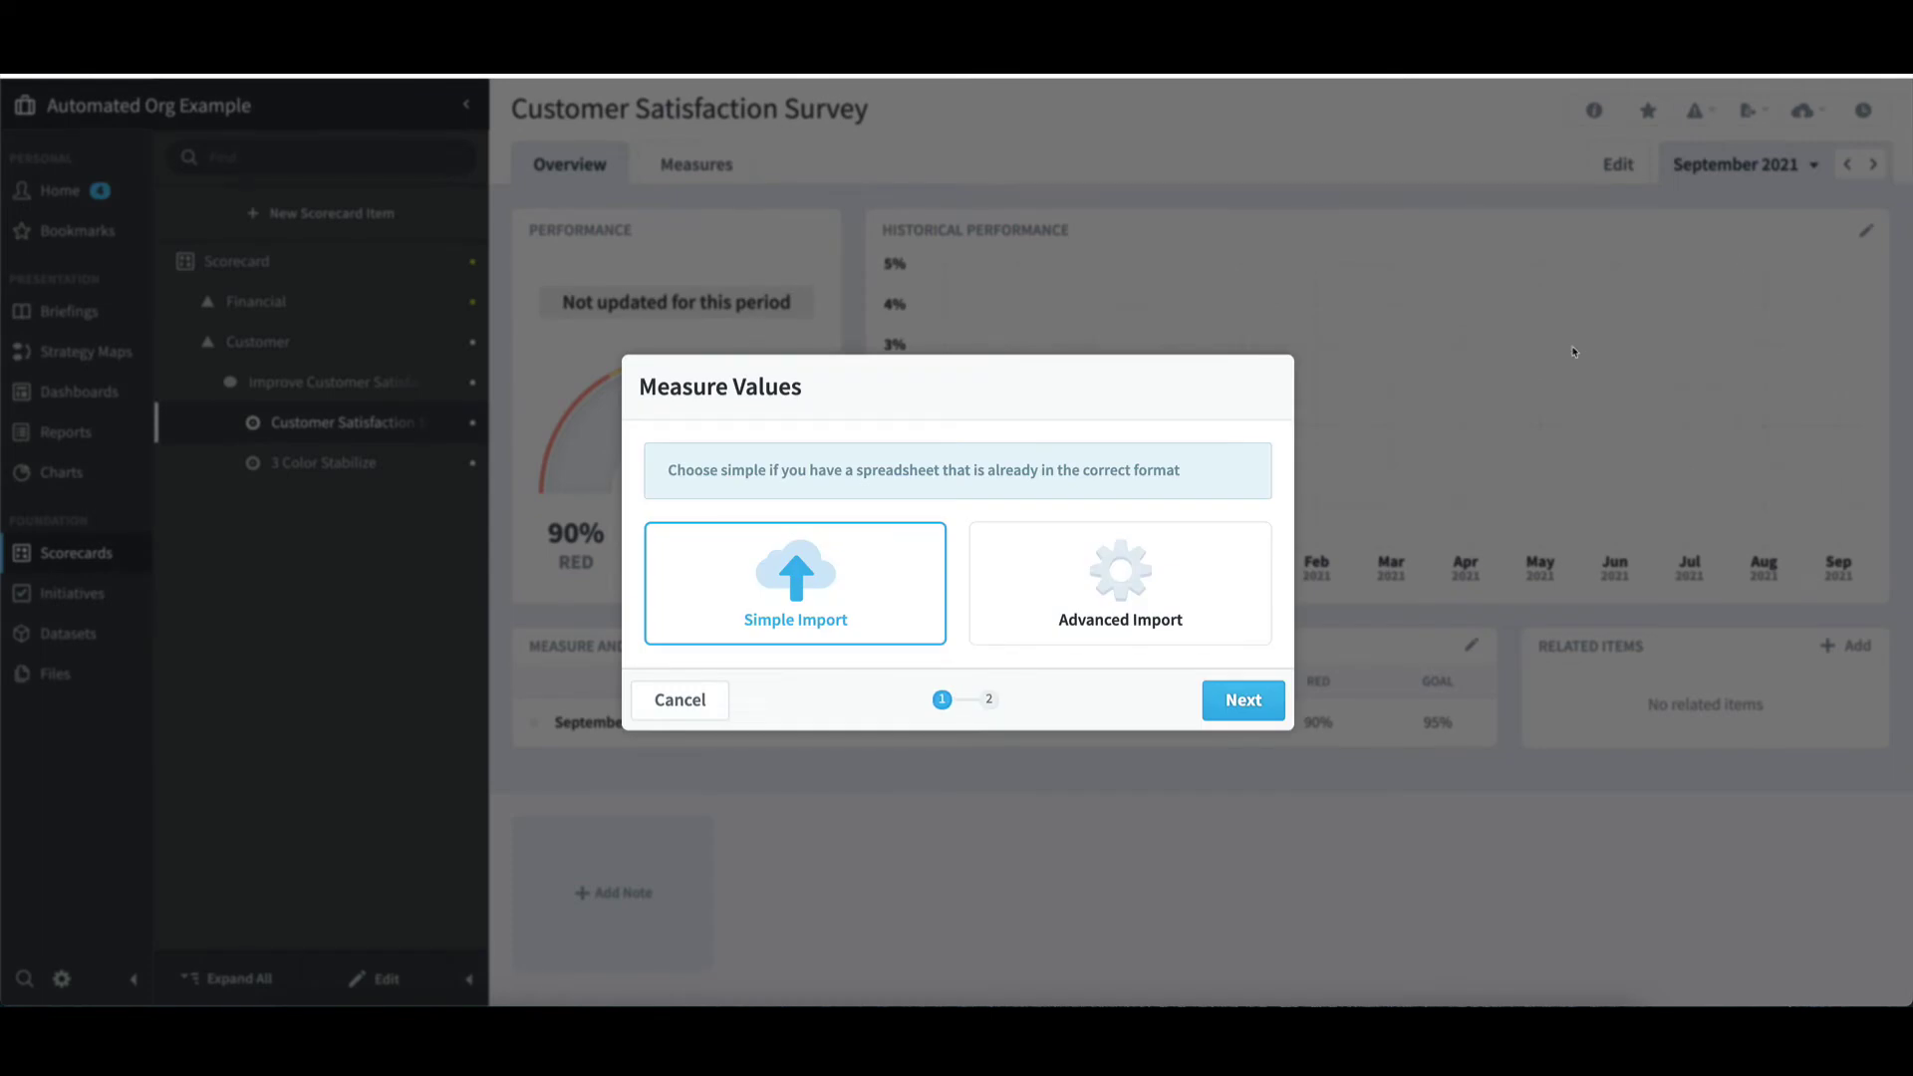
left_click(1122, 586)
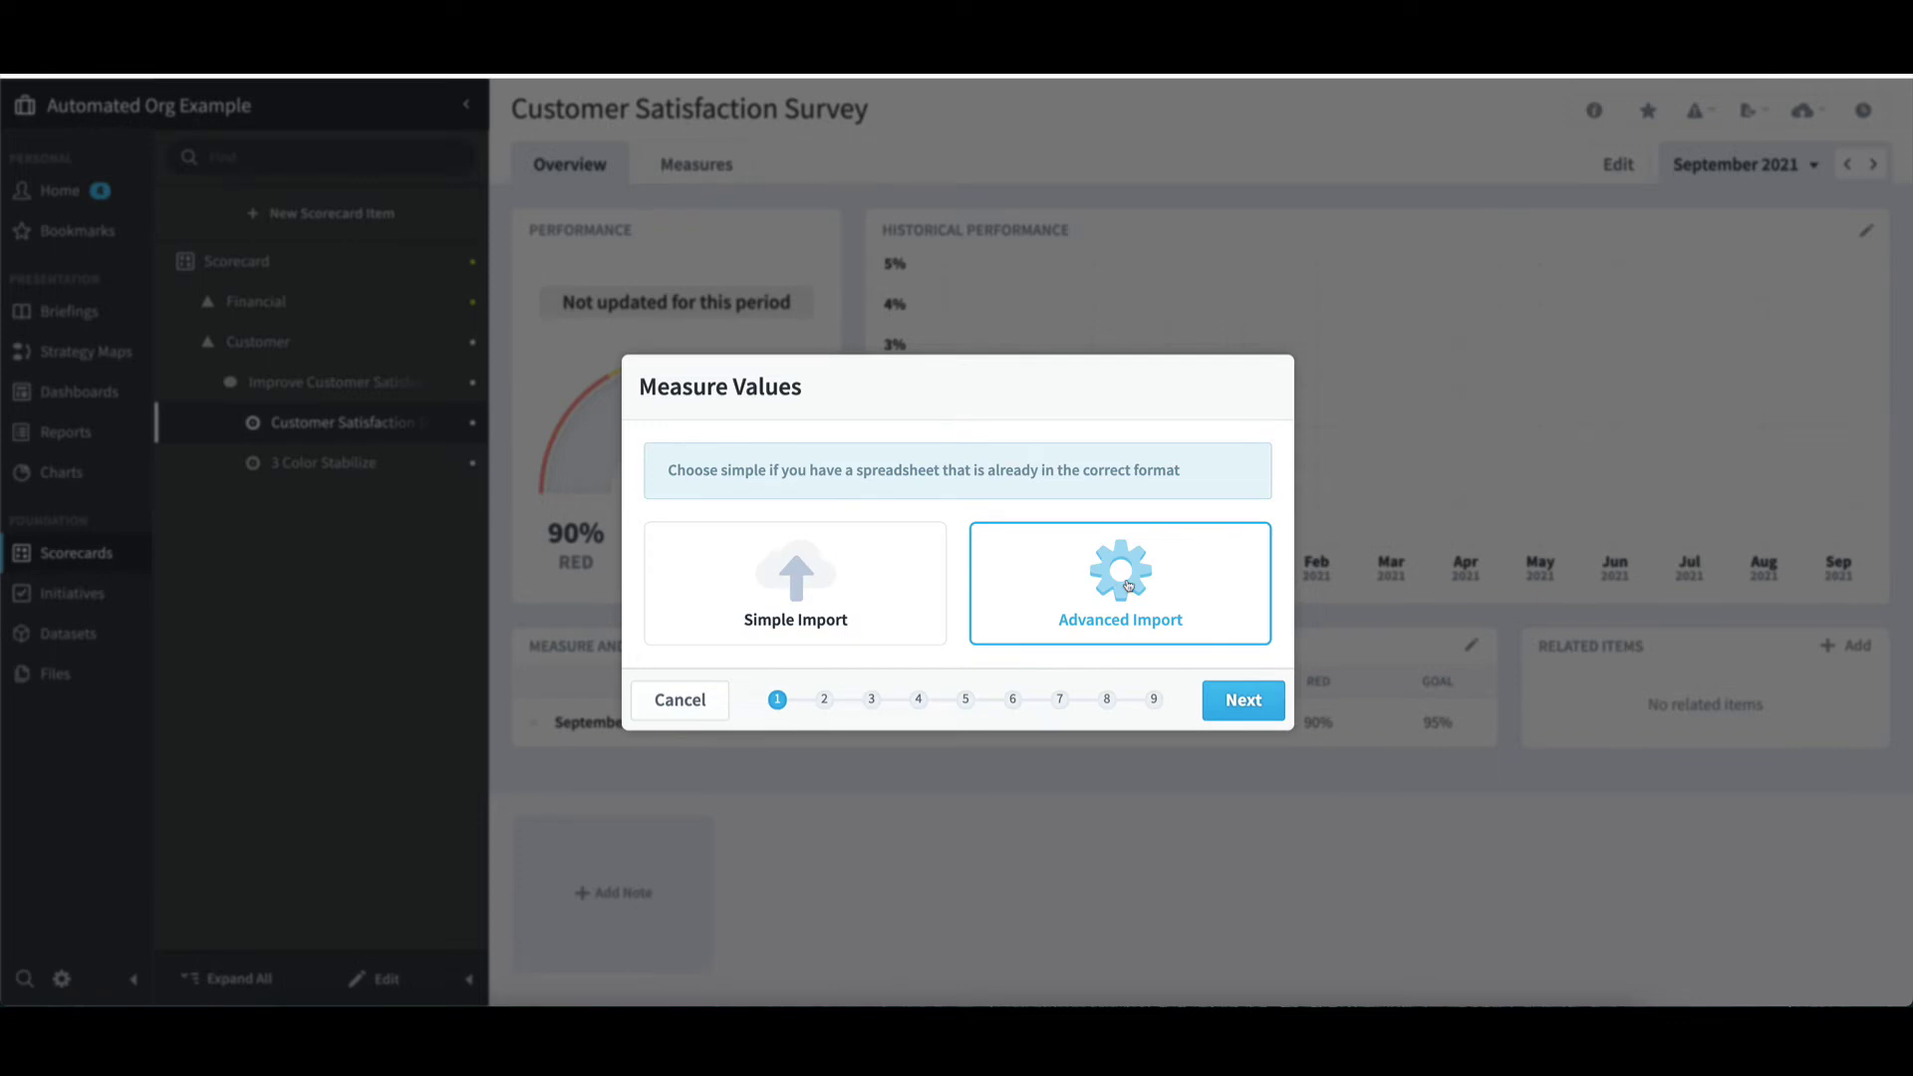
left_click(1235, 702)
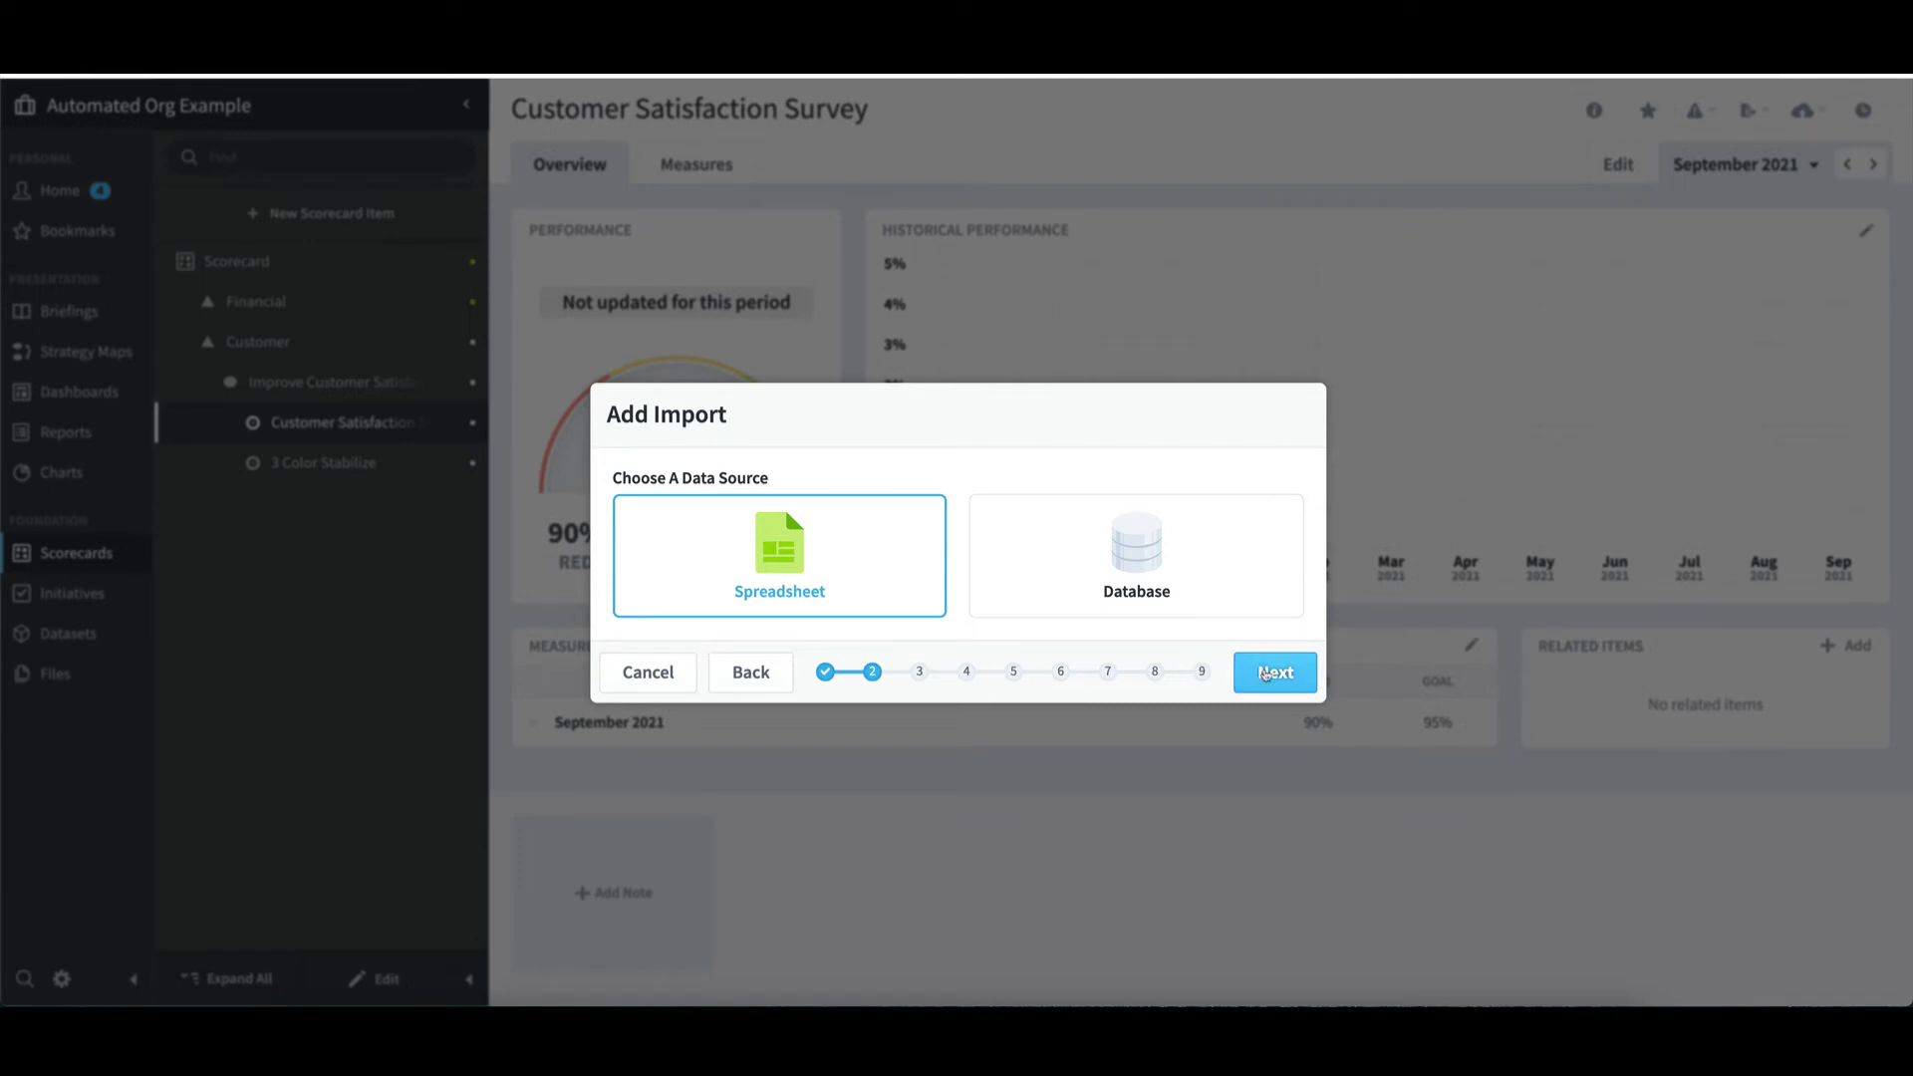
left_click(1266, 675)
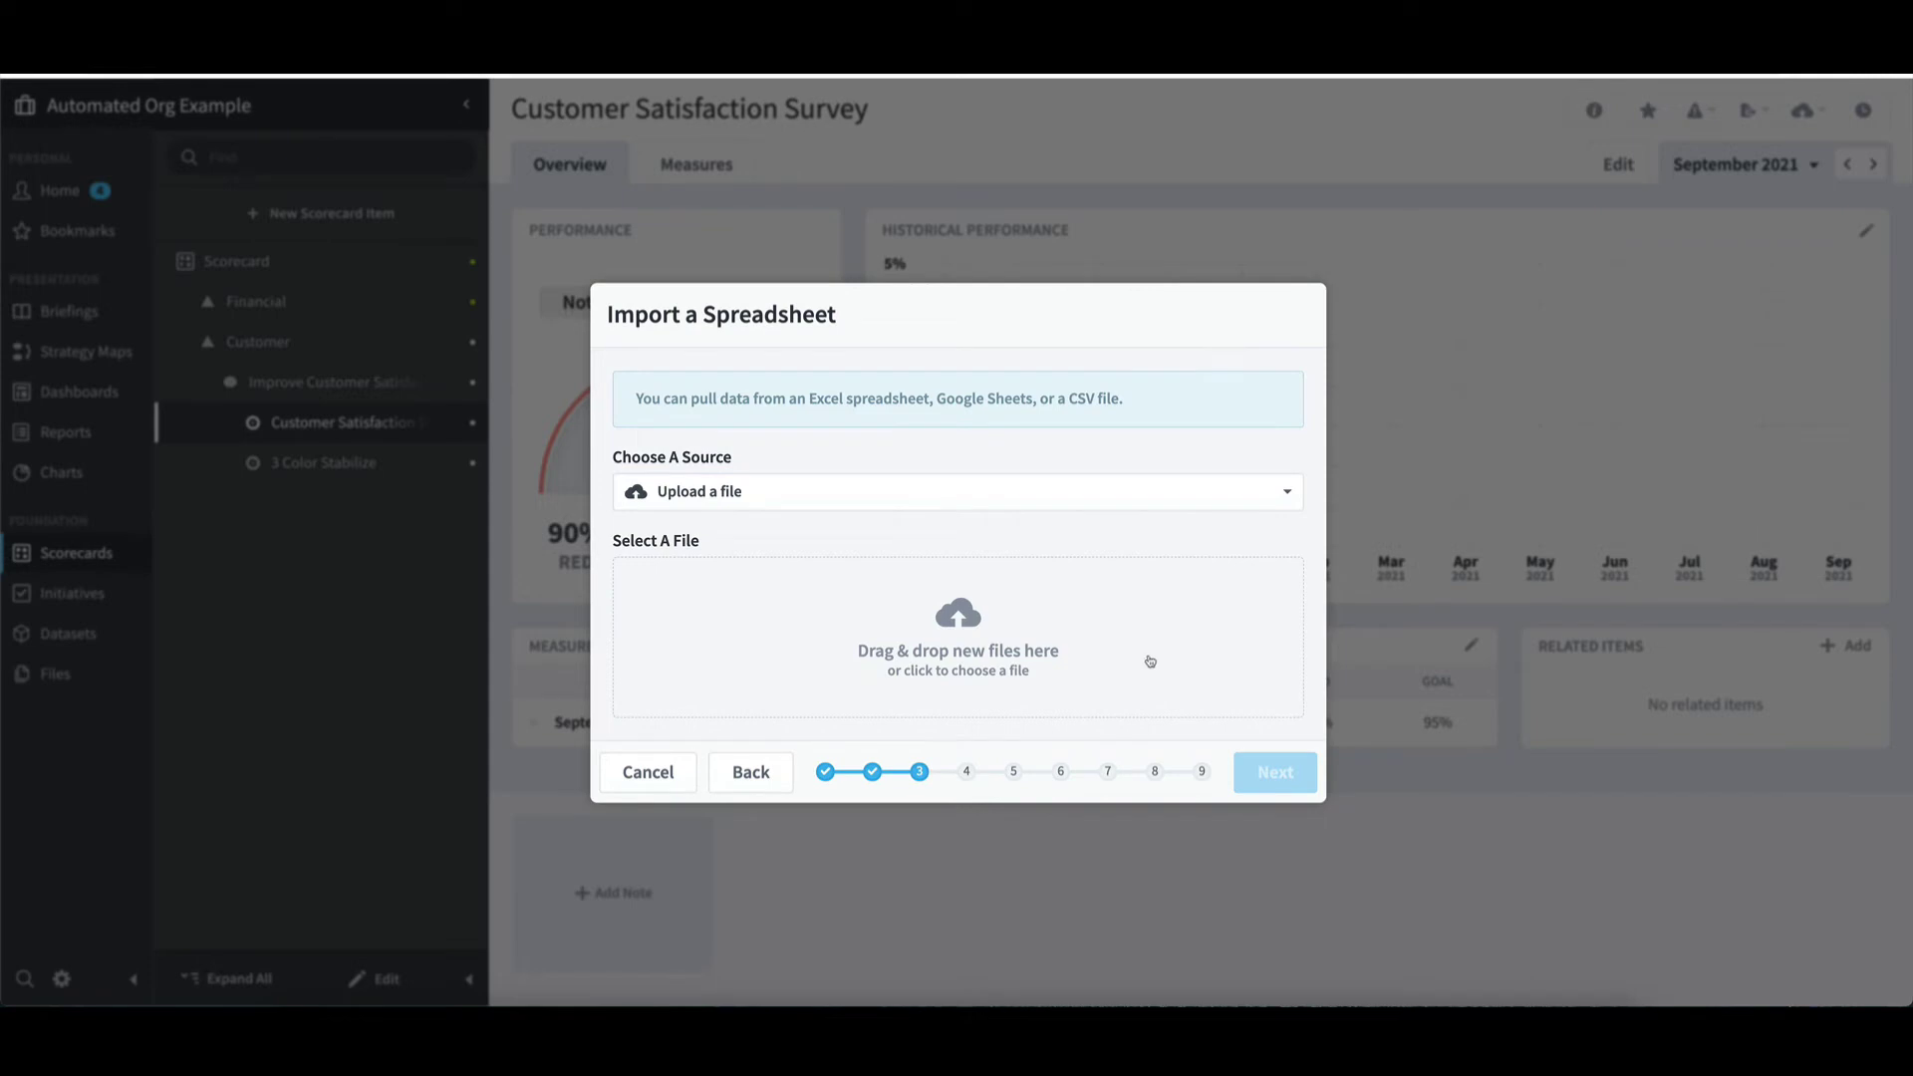
- Upload Automated Org Example - Measure Value Import (1).xlsx from Downloads as the import's source file
left_click(1097, 650)
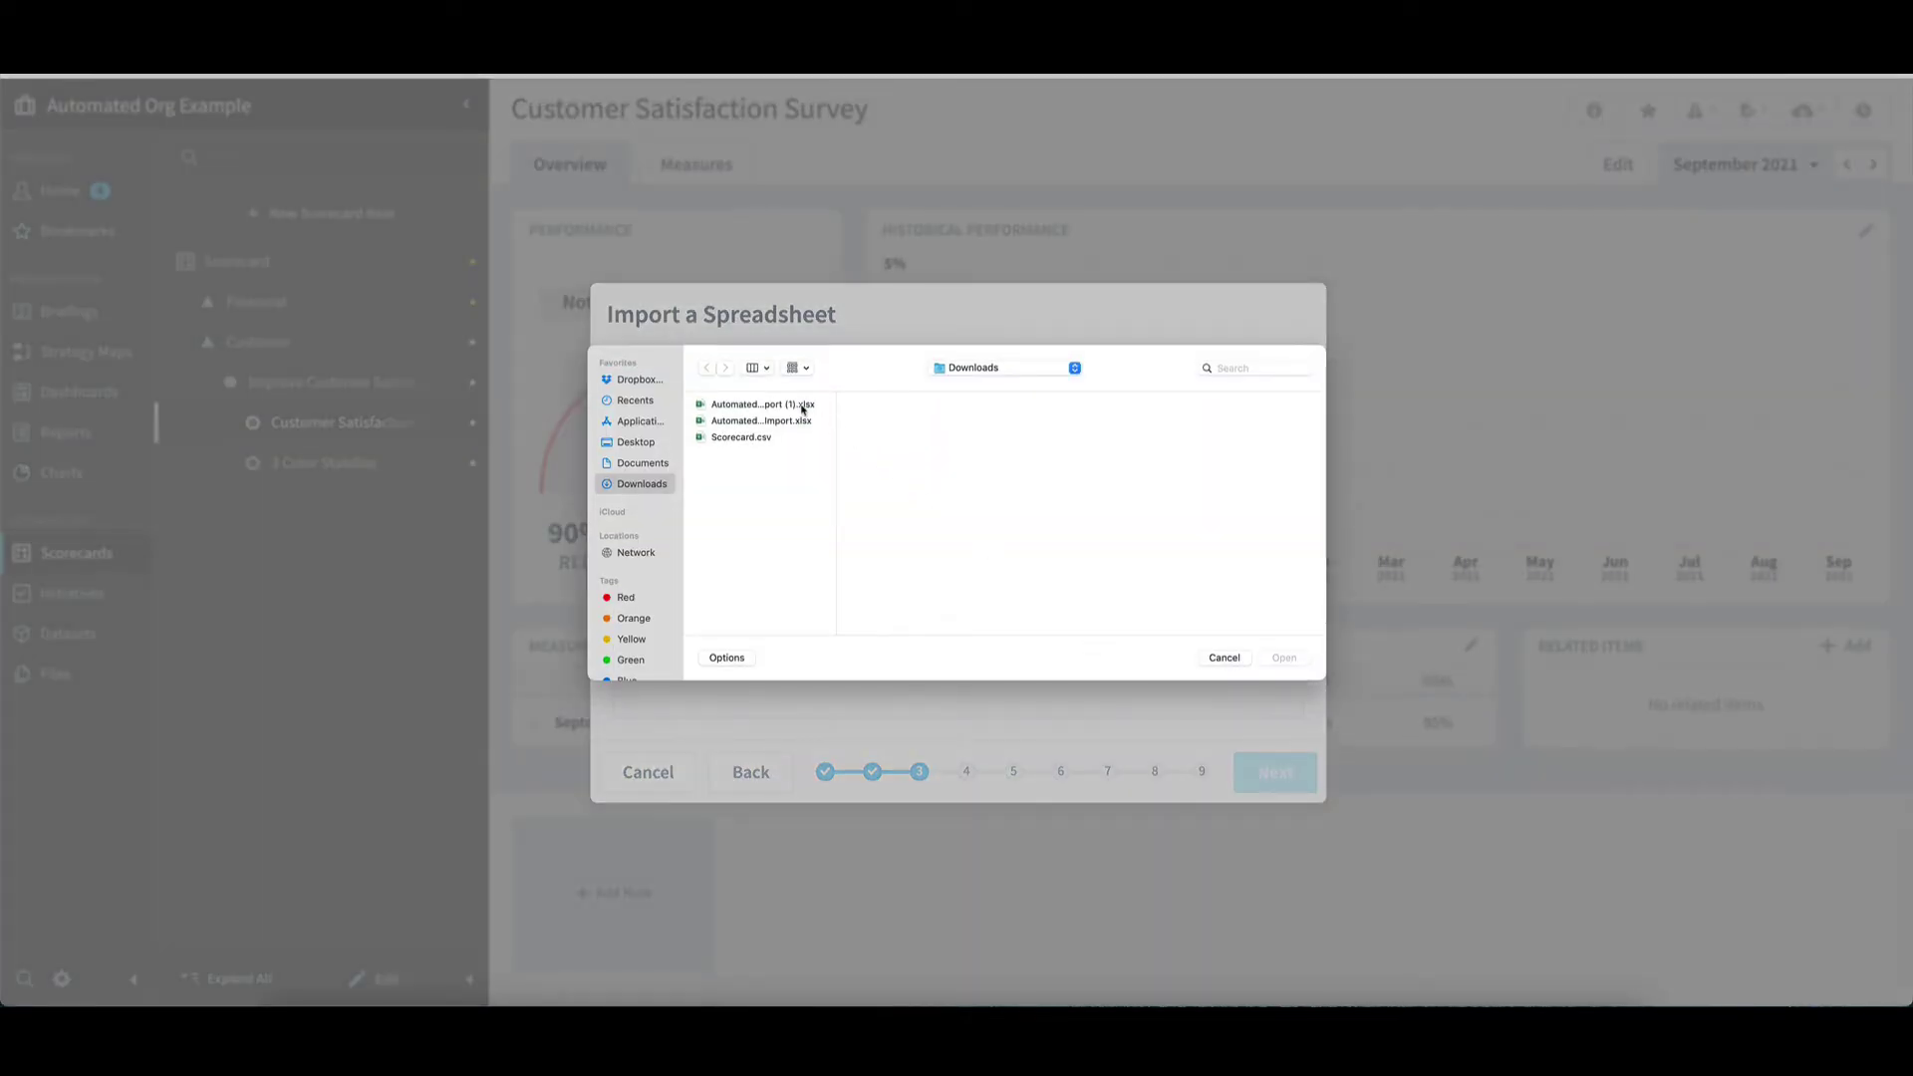
left_click(803, 406)
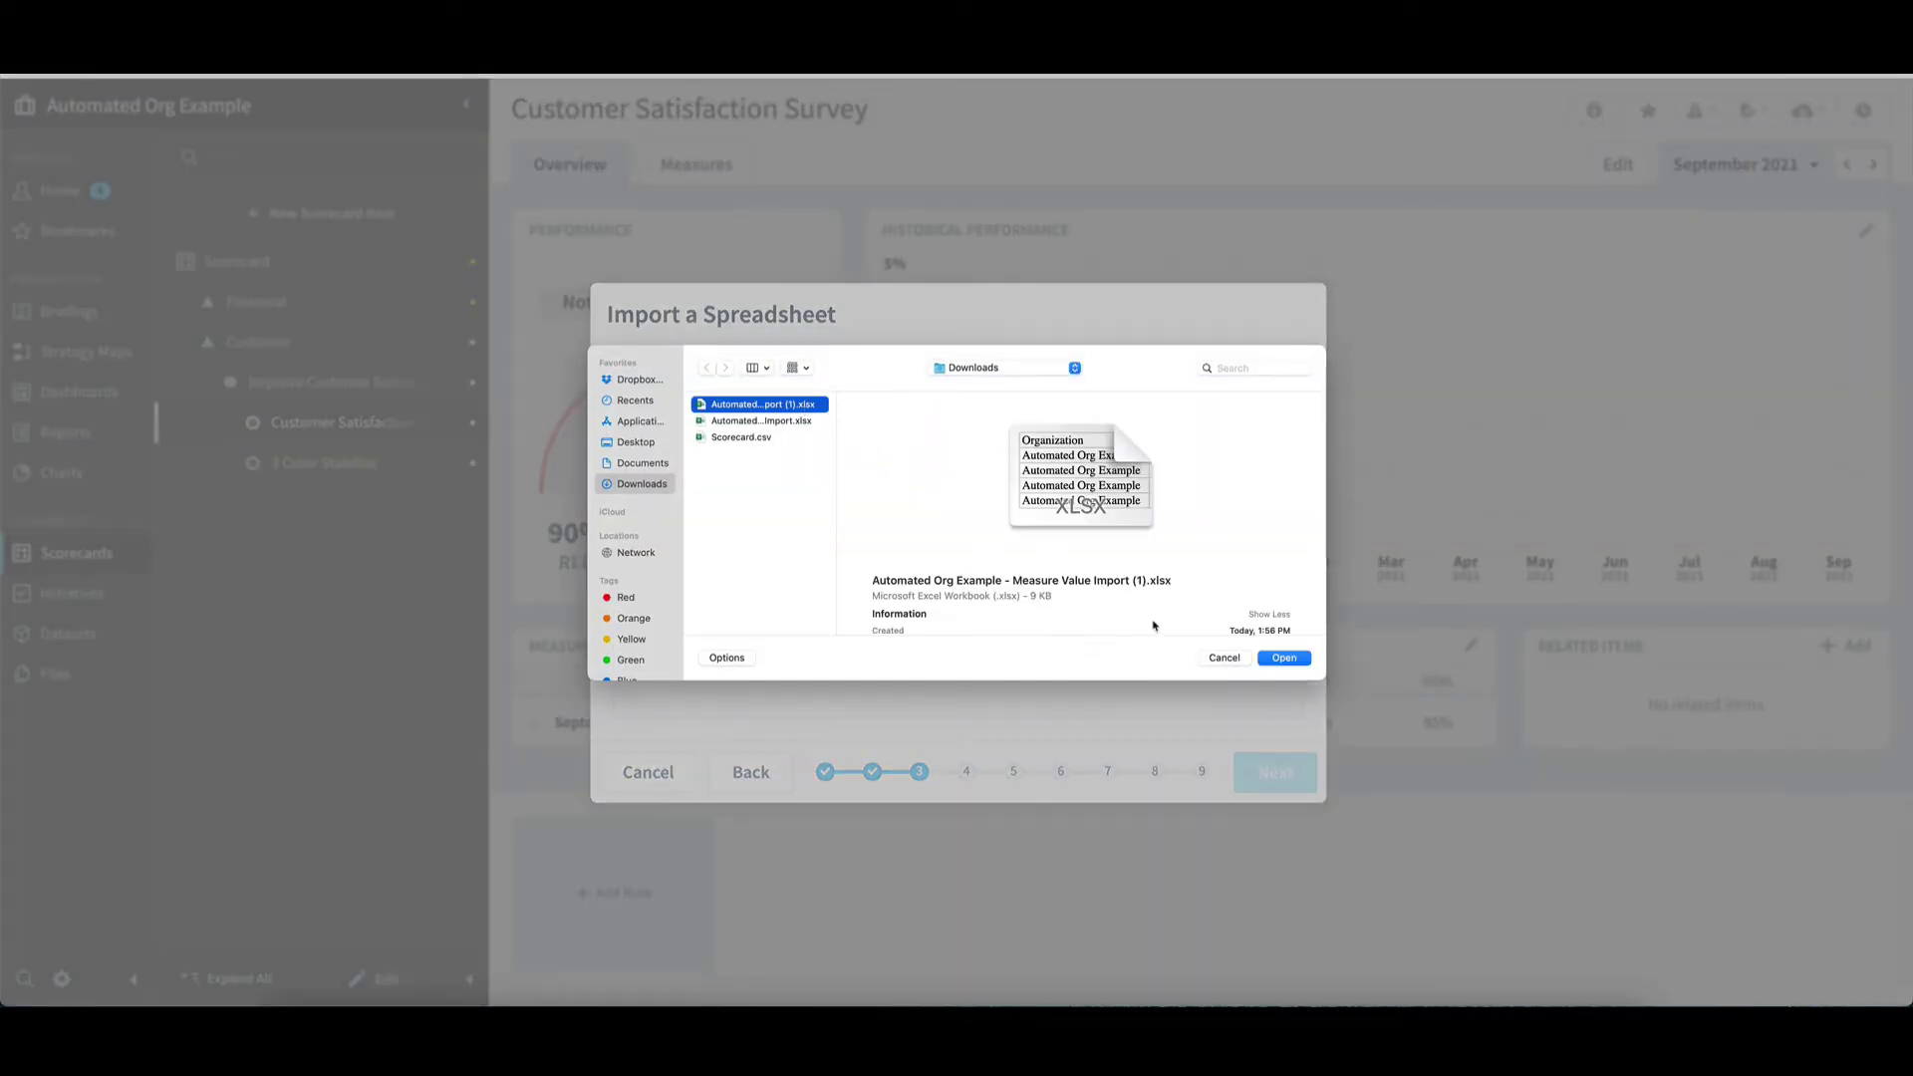
left_click(1284, 659)
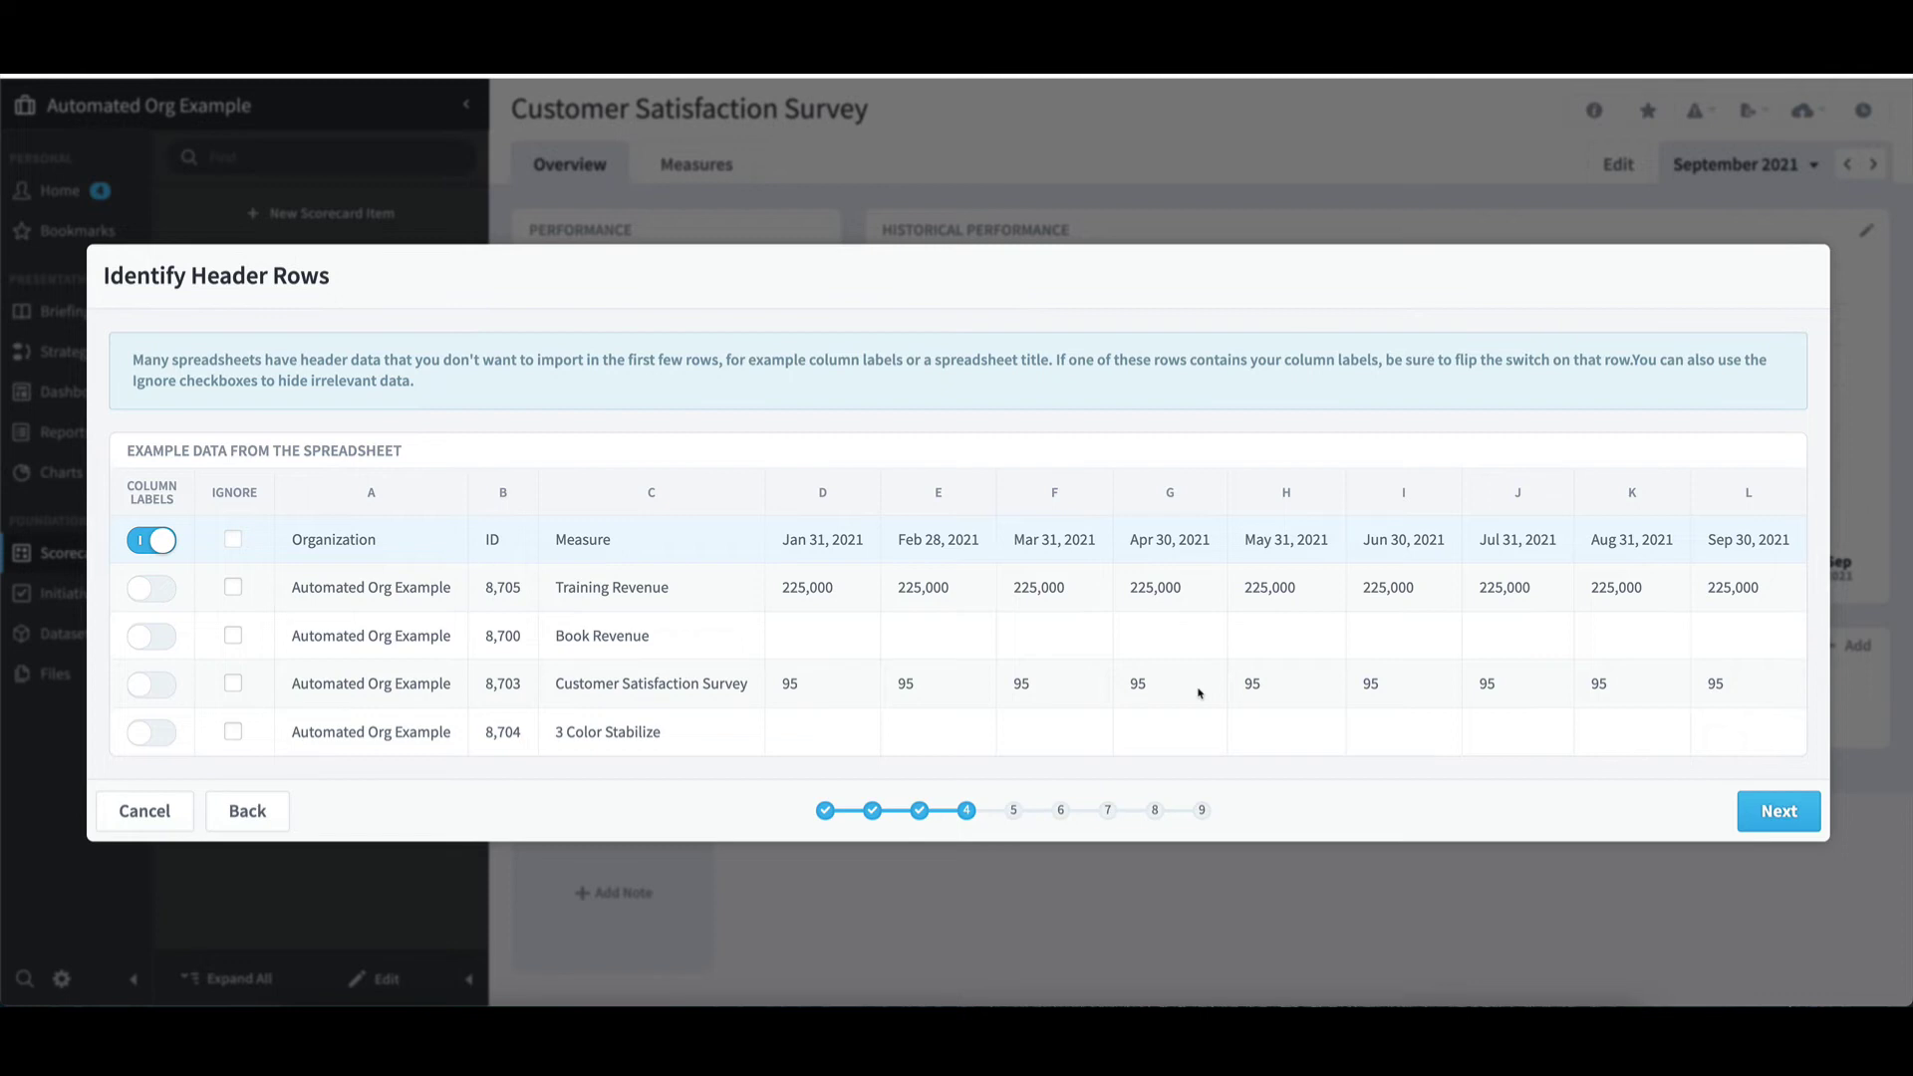
- Keep the first row as column labels, add no transformations, and accept the source data with dates in a header row
left_click(1806, 816)
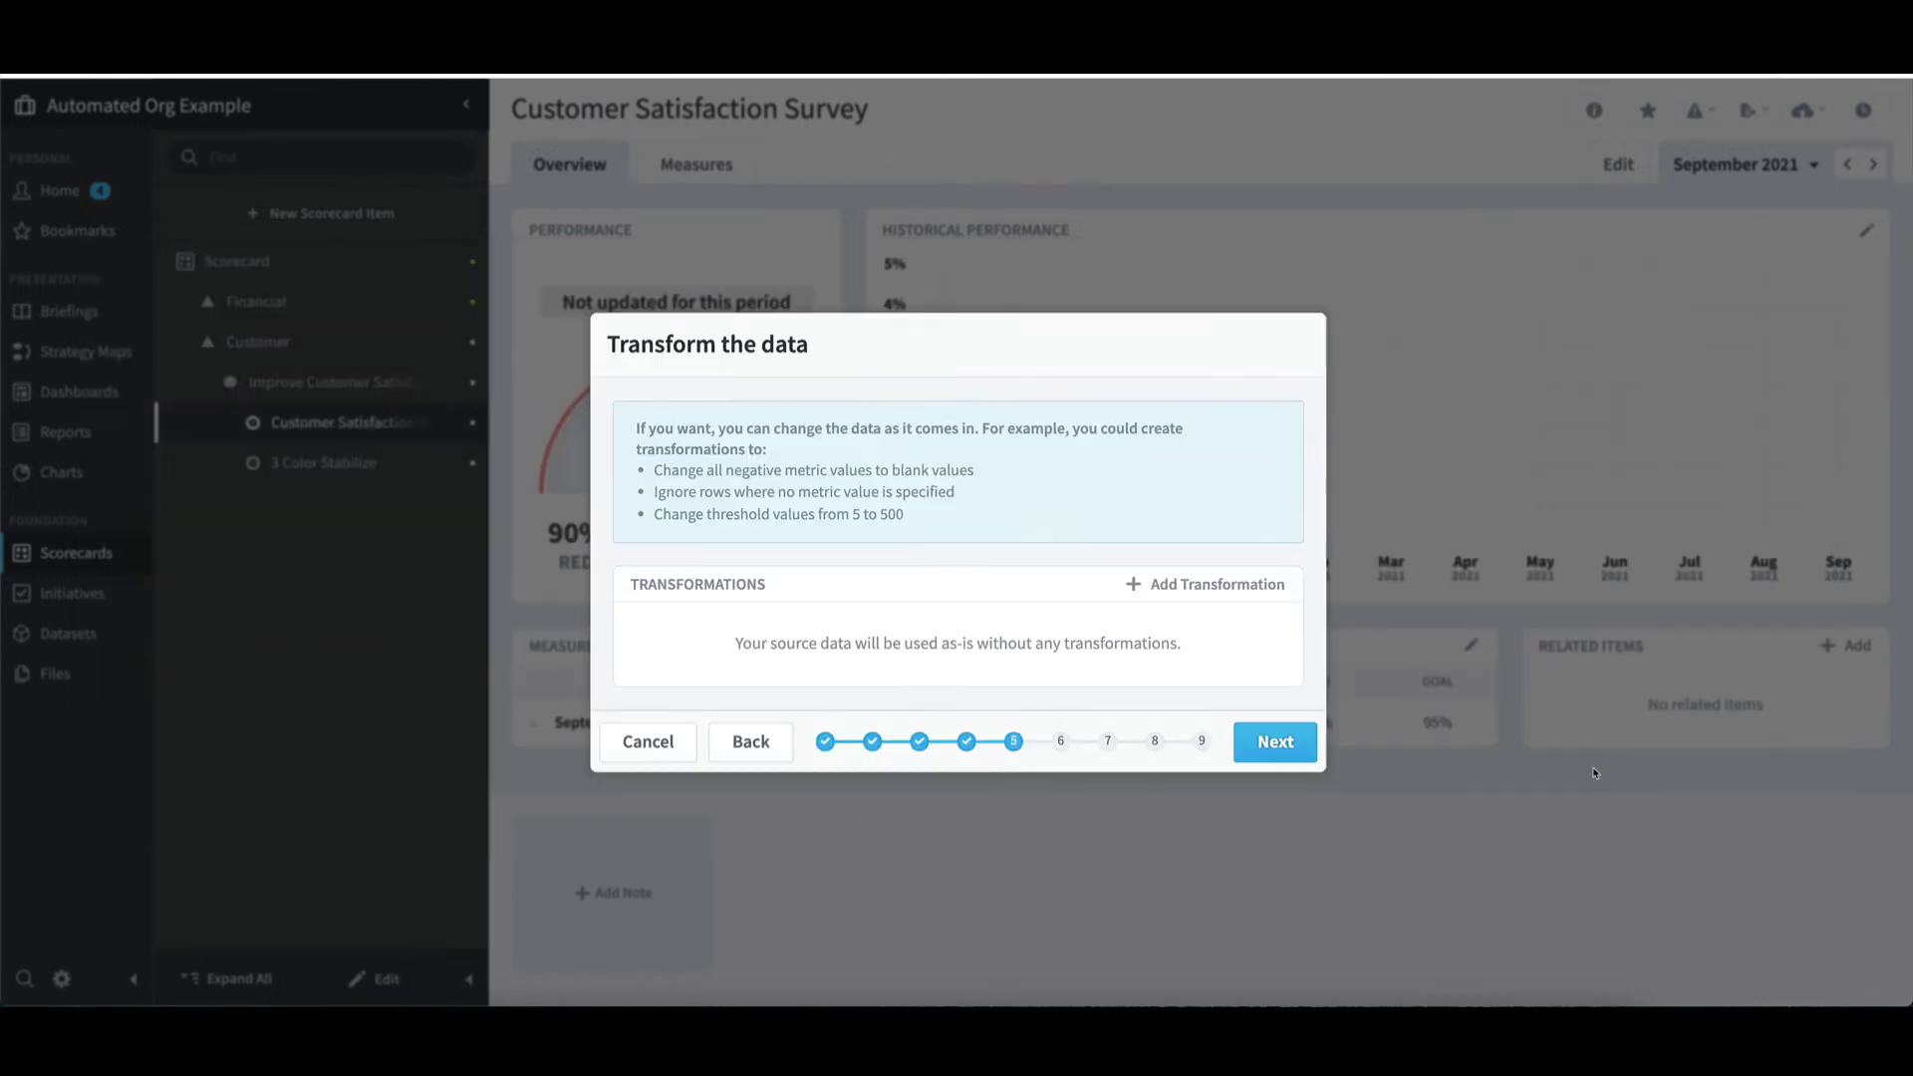
left_click(1276, 742)
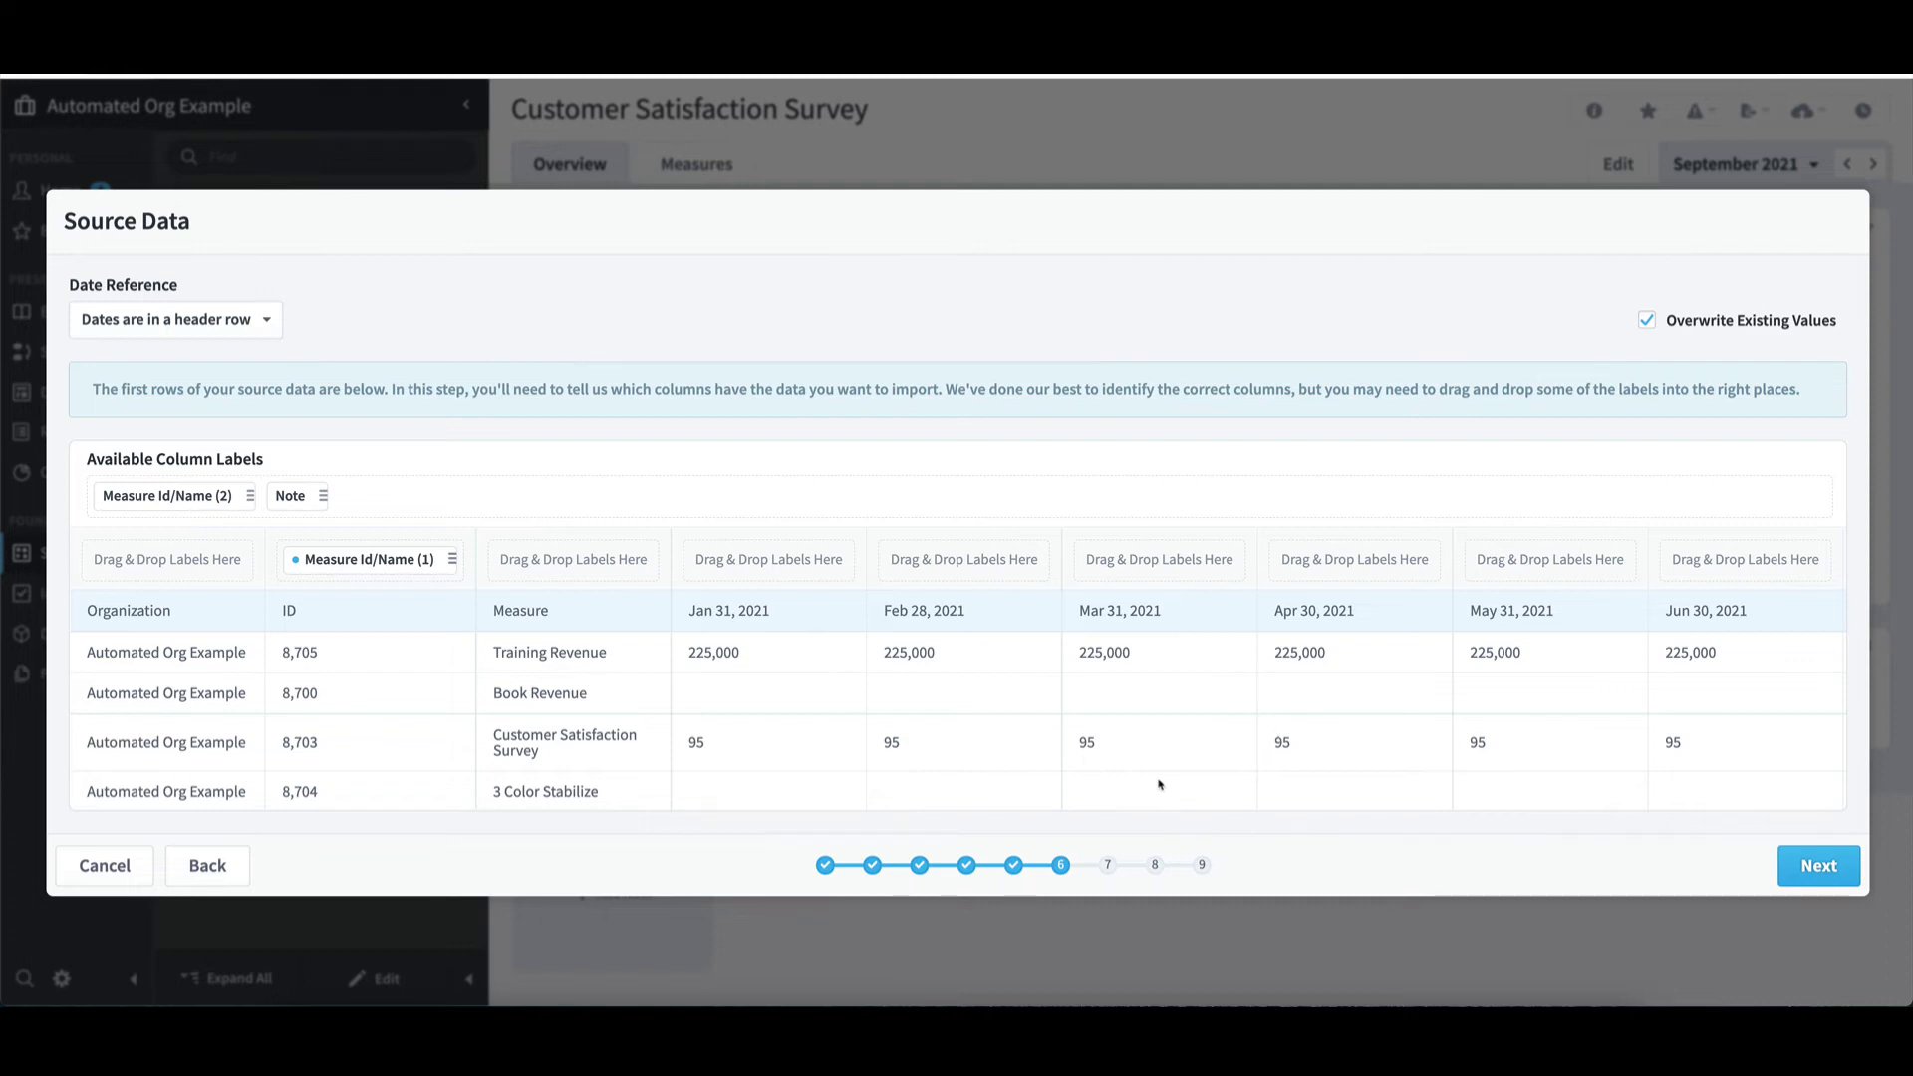
left_click(1808, 867)
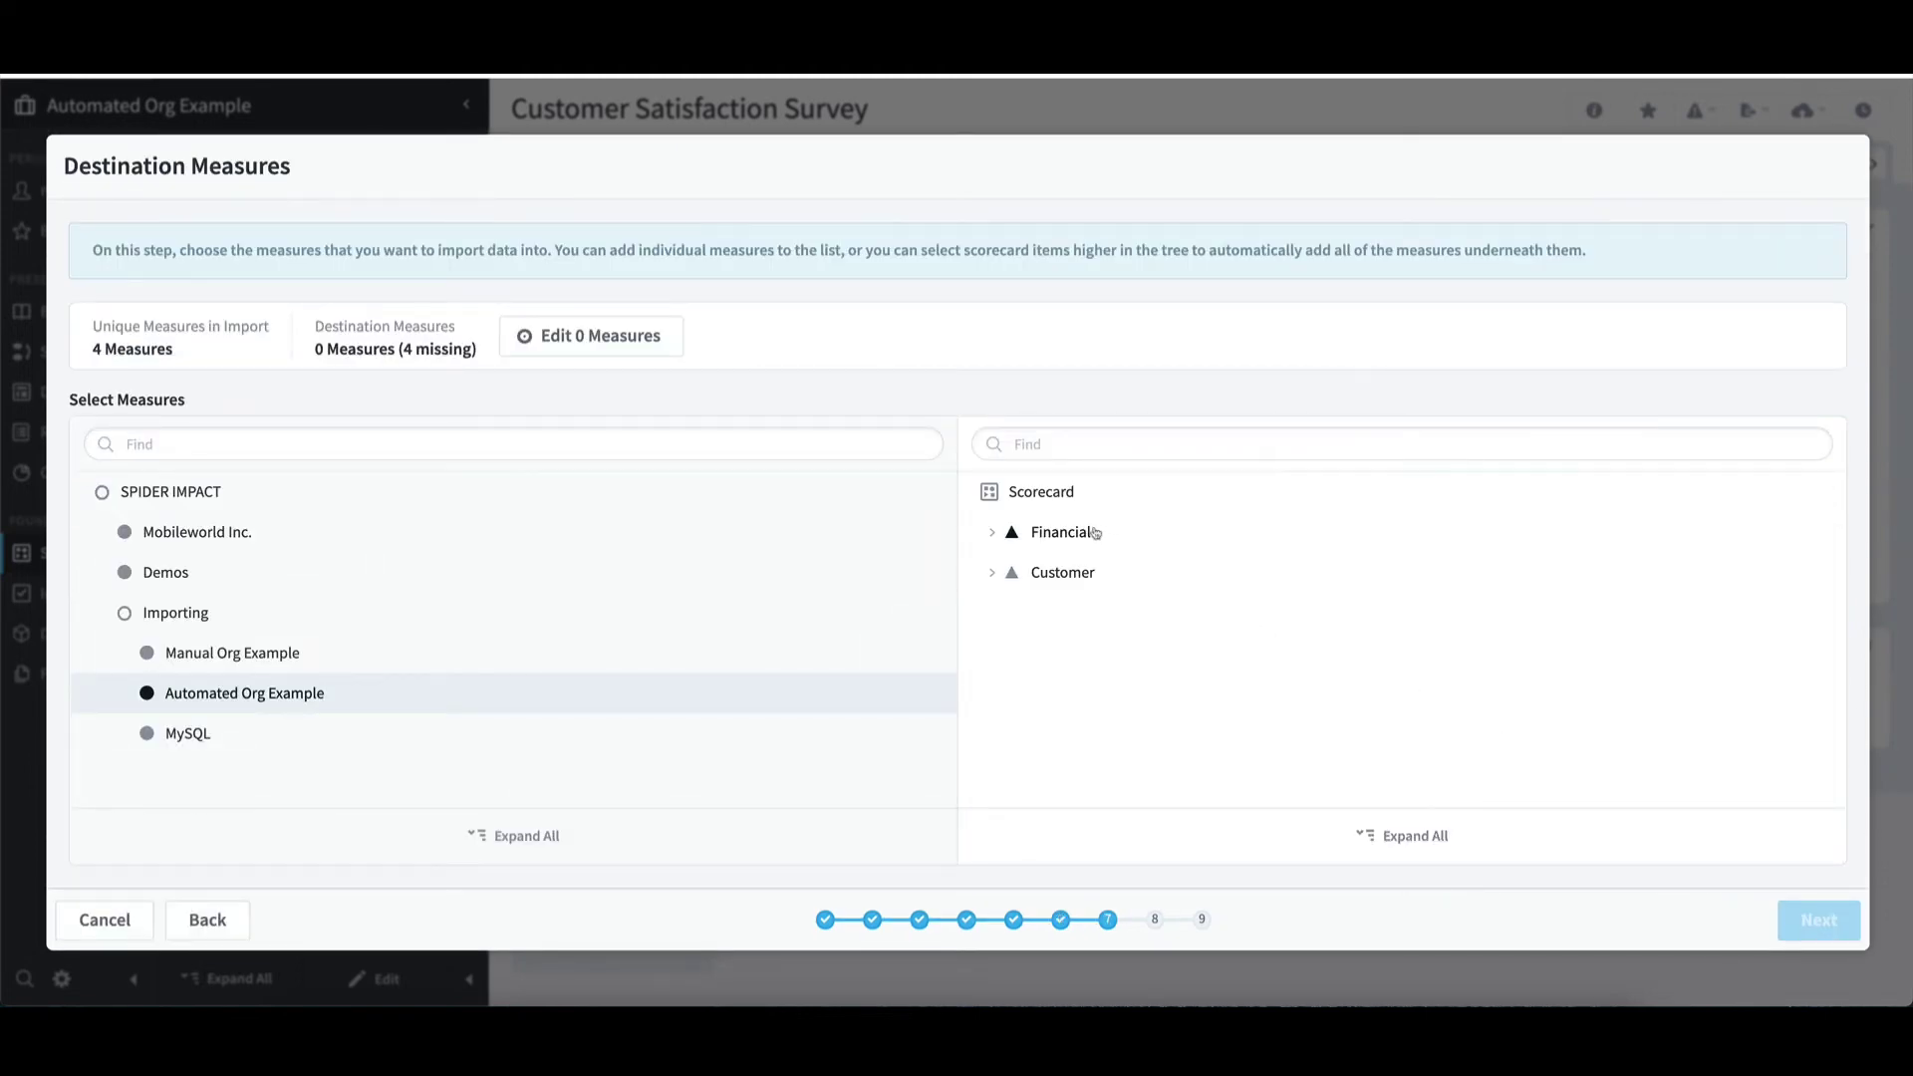
- Add all measures under Automated Org Example's Scorecard as destinations, review the selected list, and accept the automatic ID mapping
left_click(1056, 498)
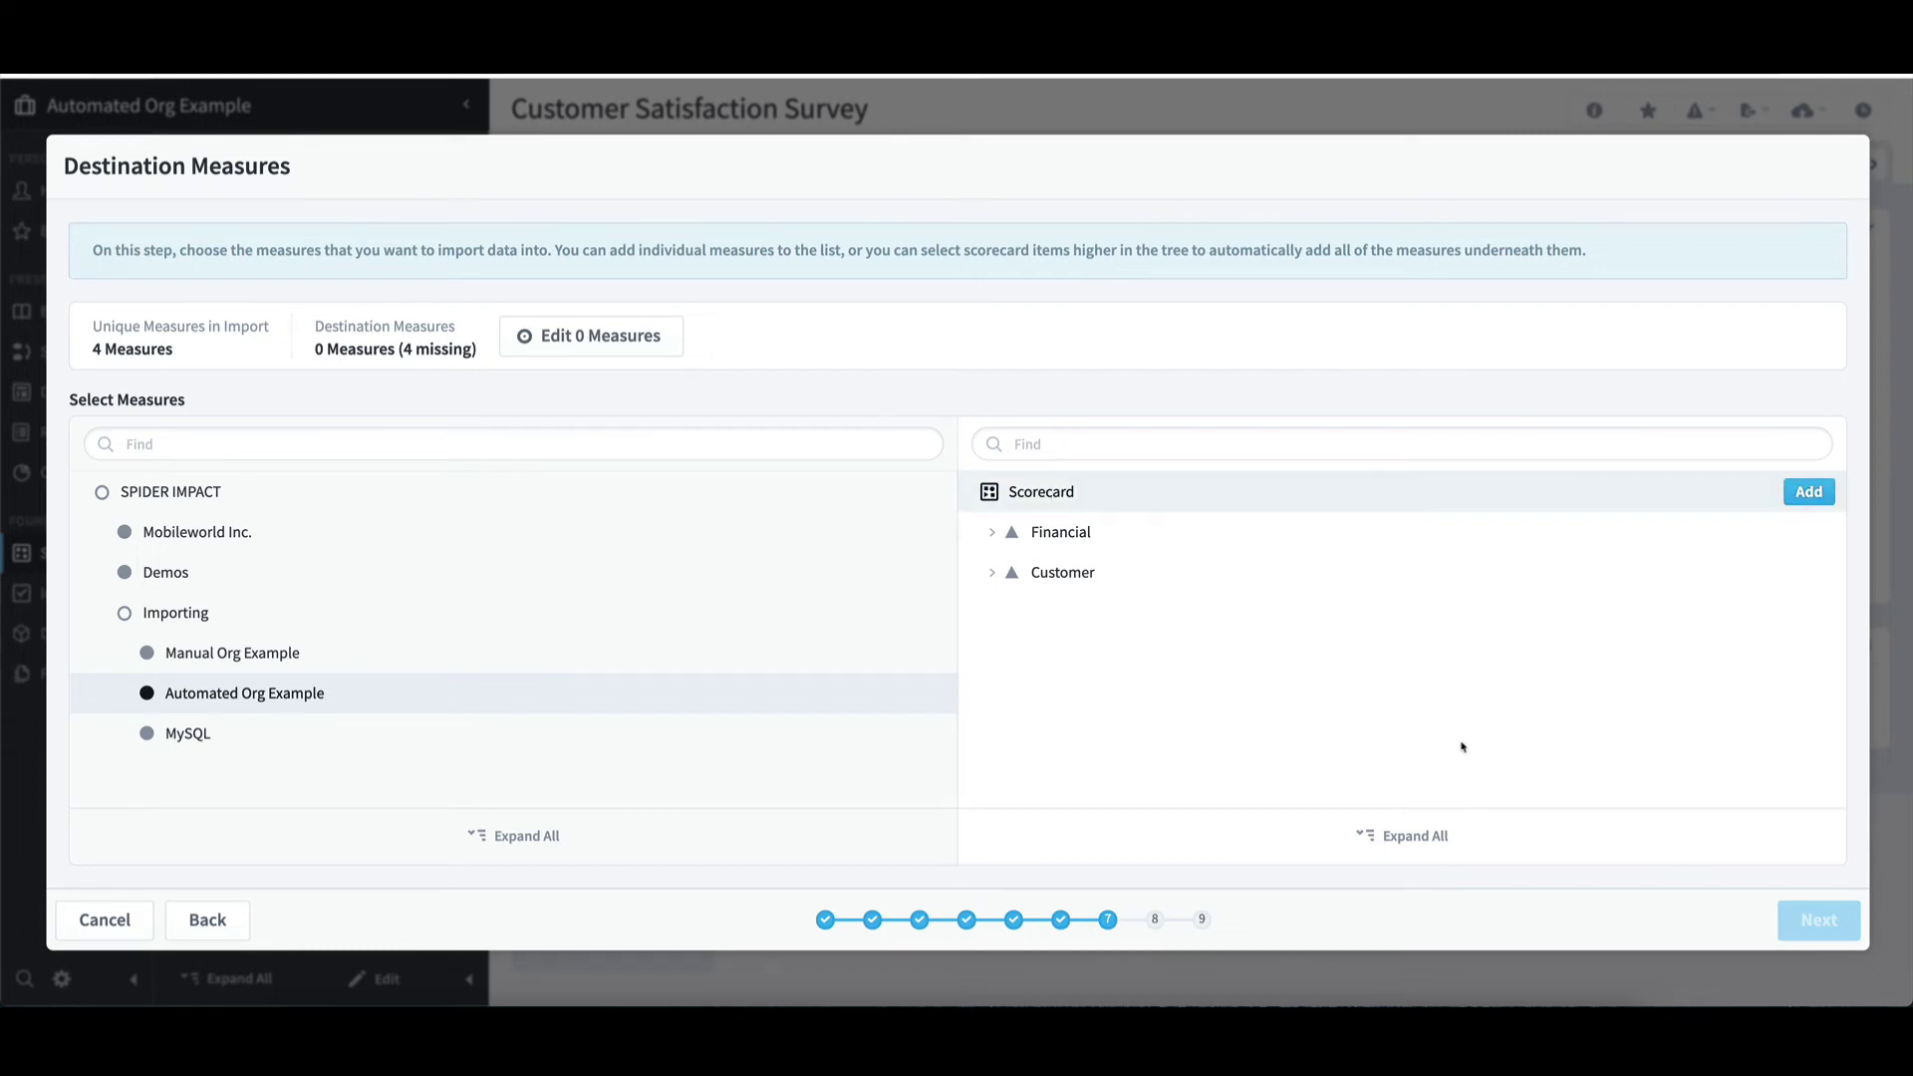
left_click(1809, 495)
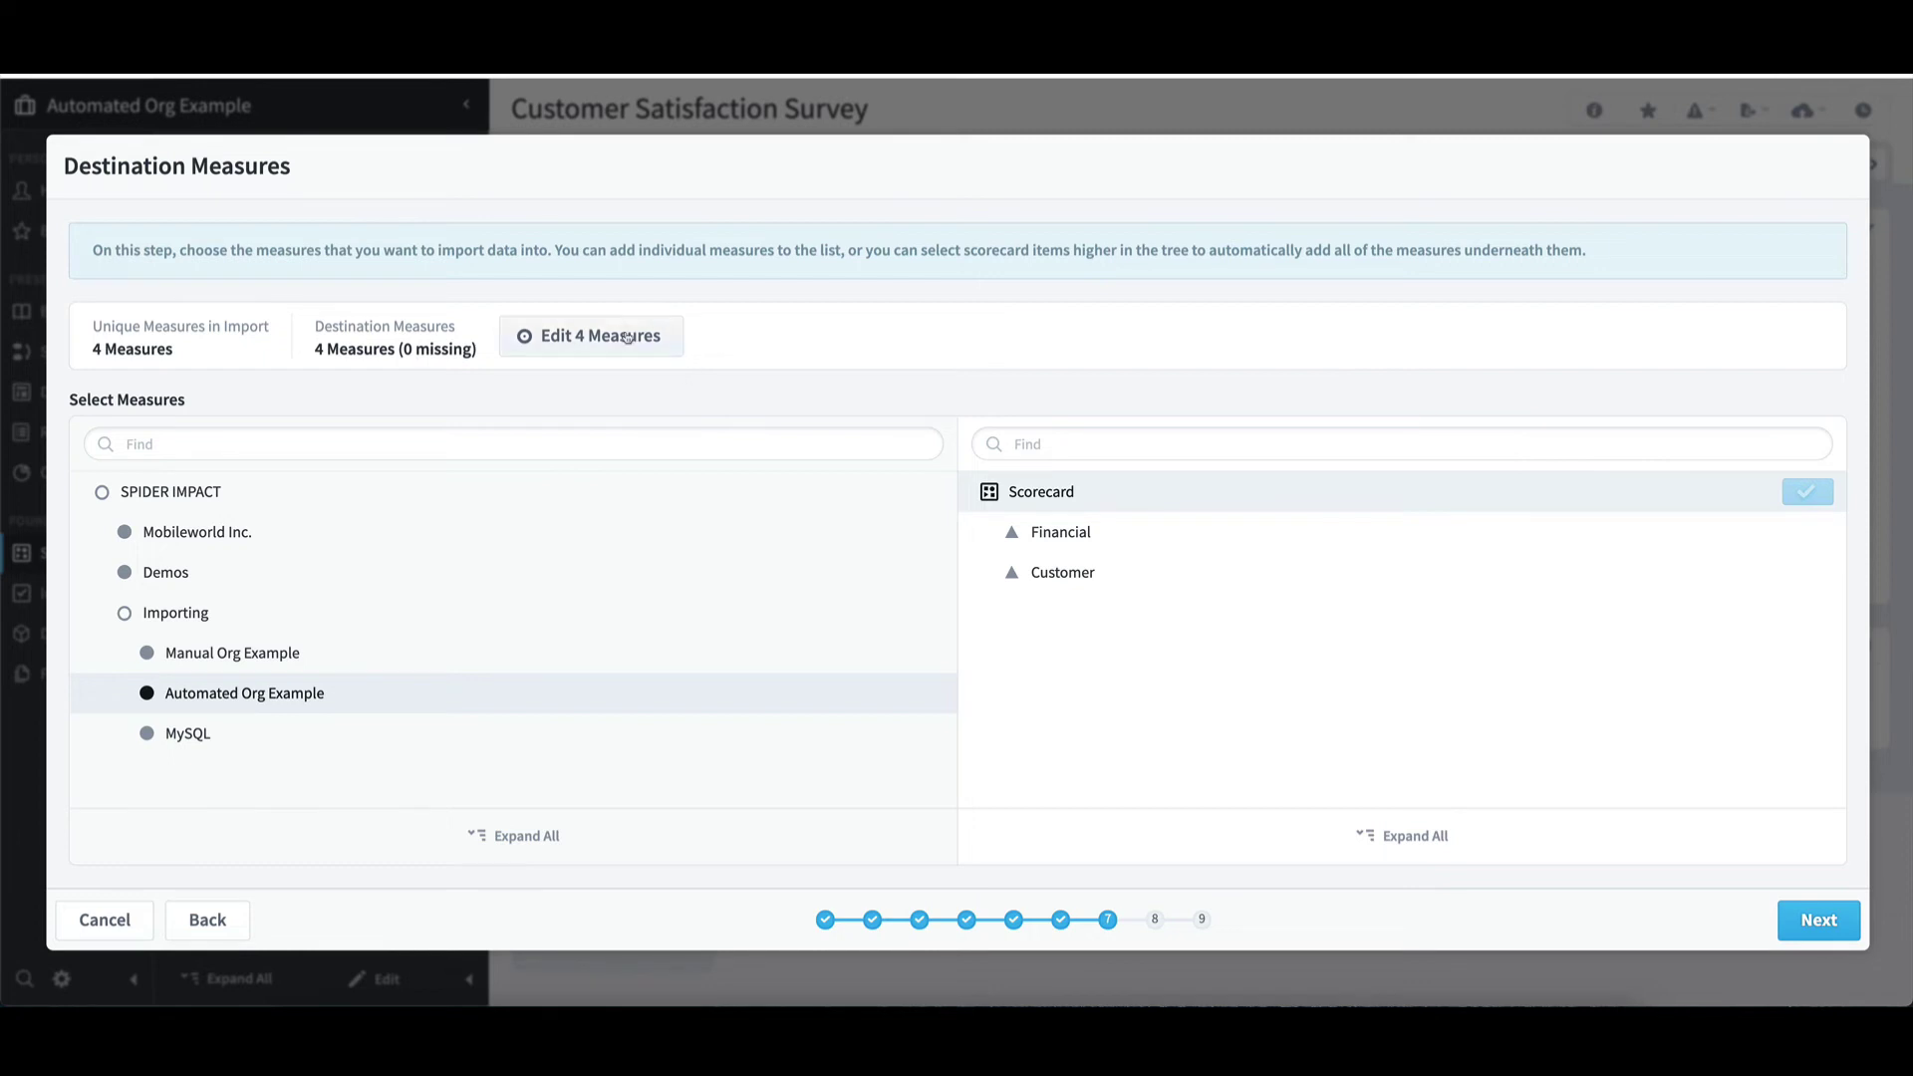
left_click(627, 338)
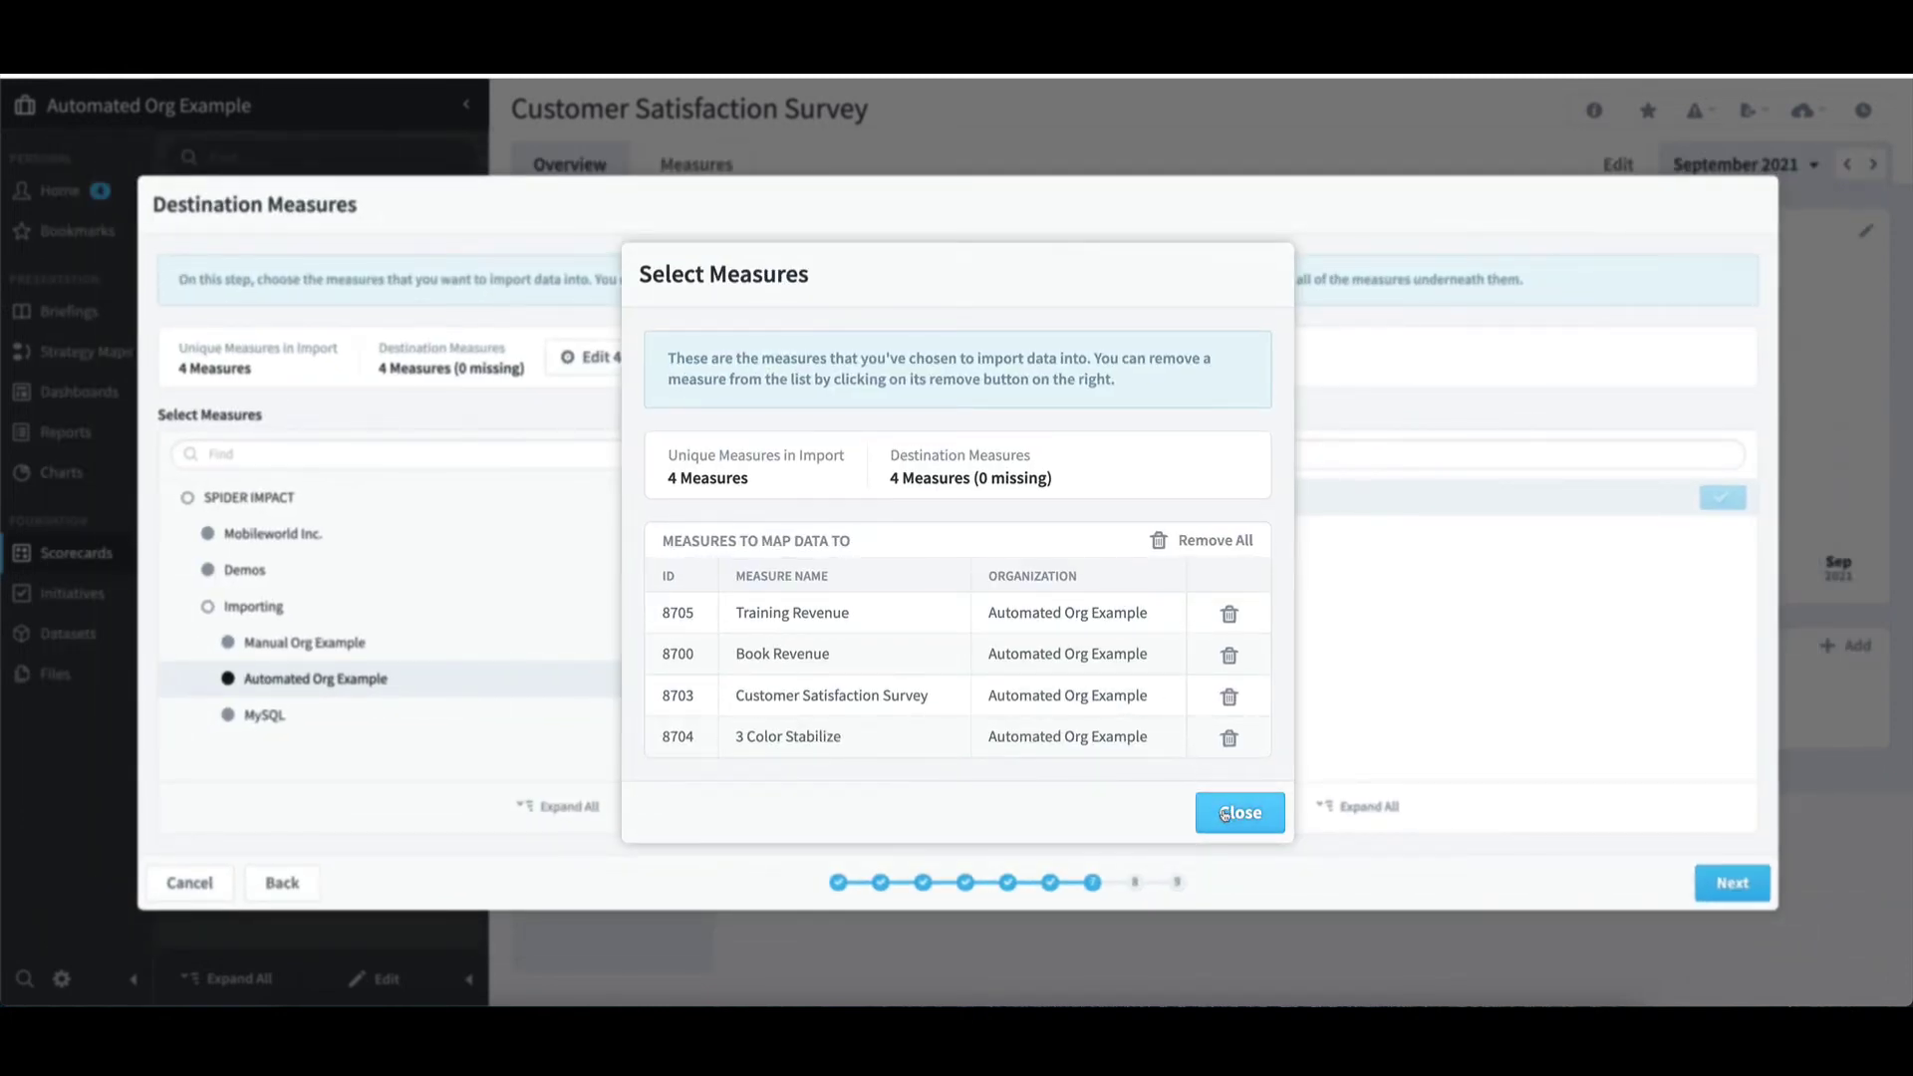
left_click(1235, 810)
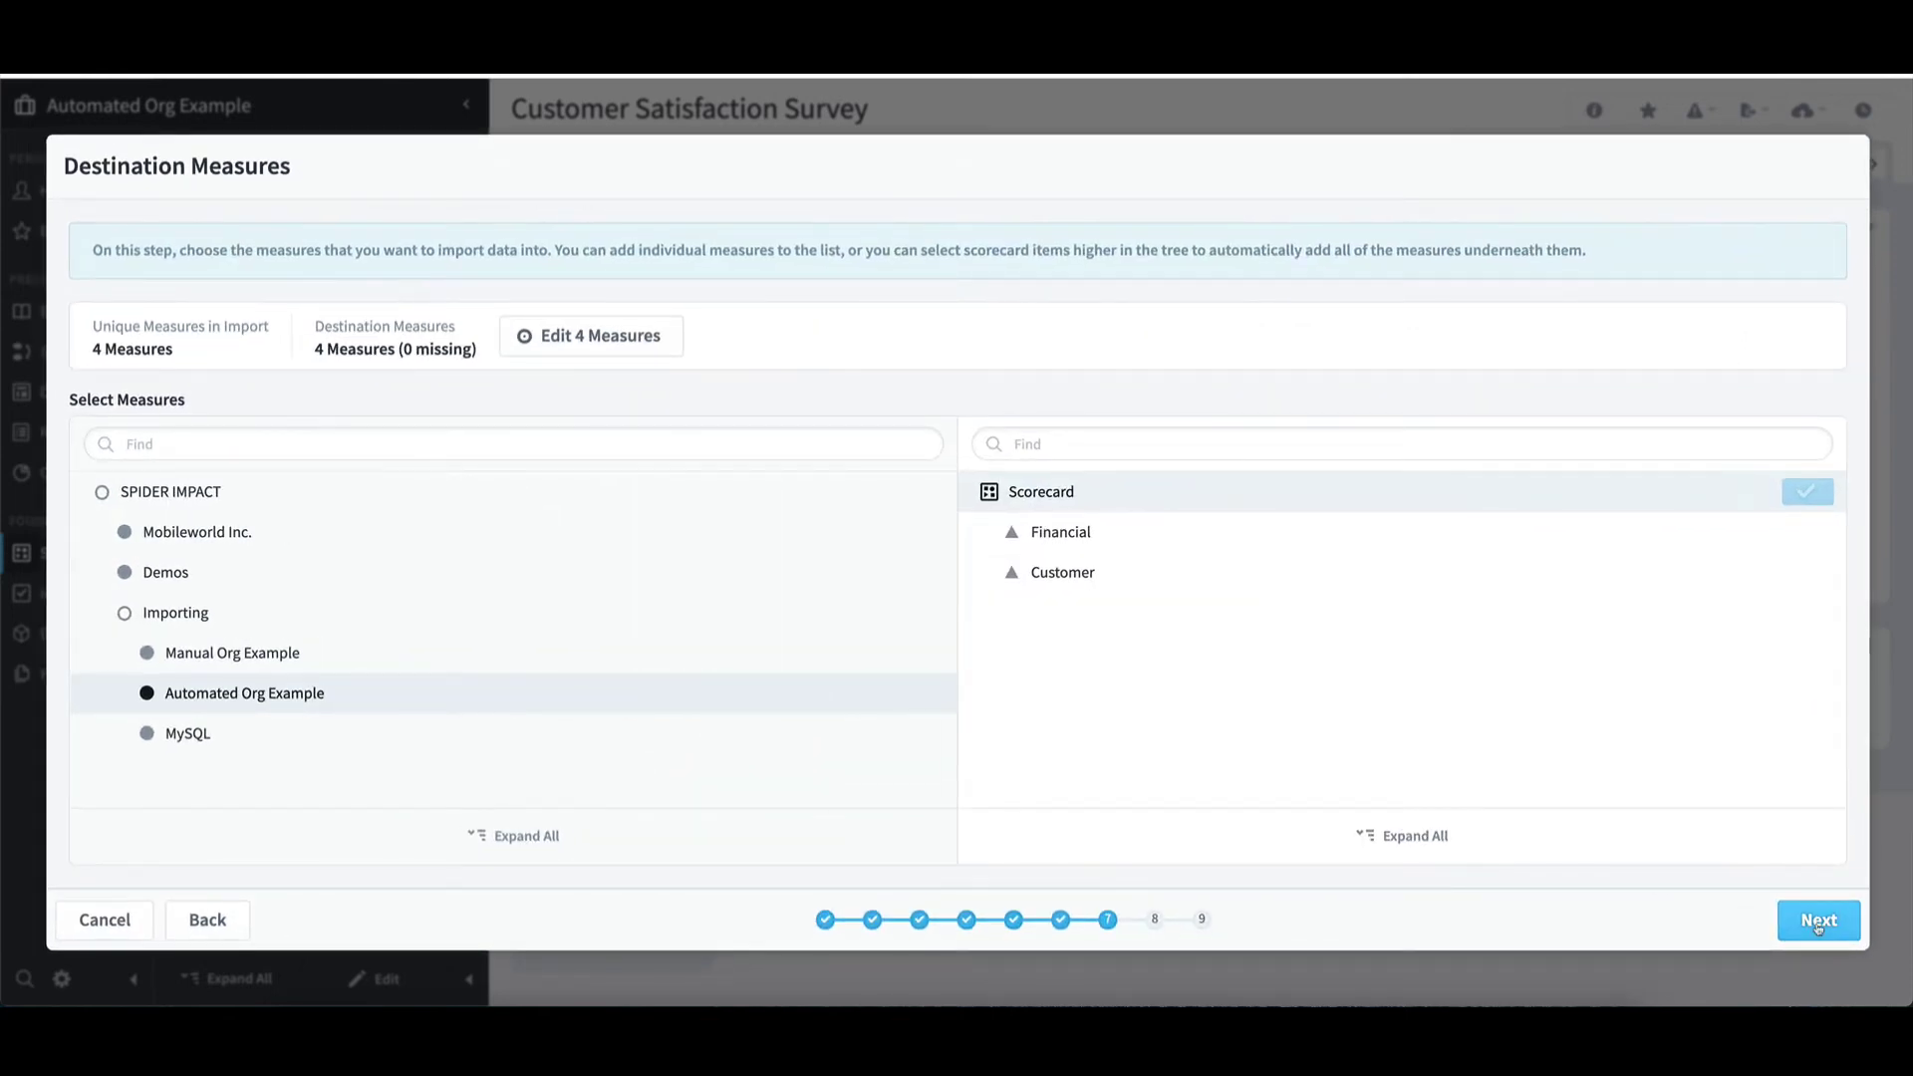
left_click(1819, 920)
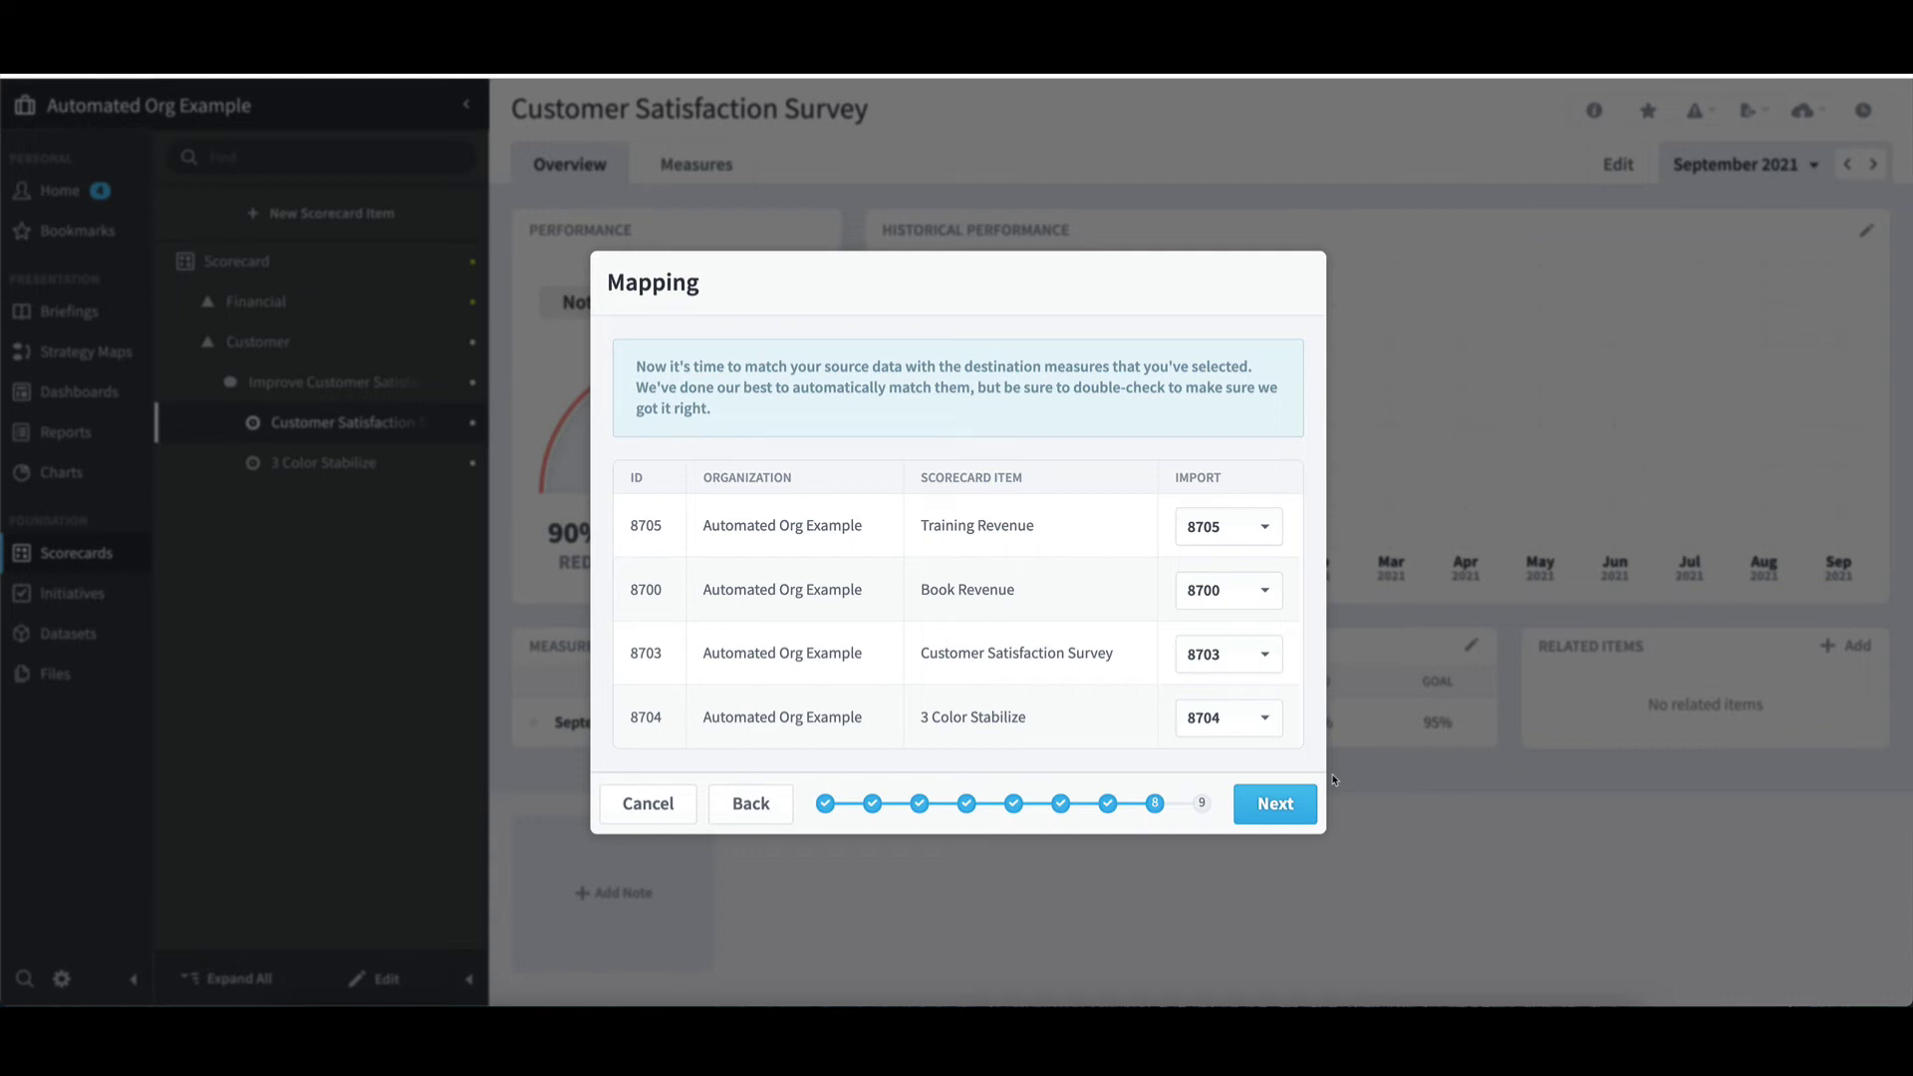
left_click(1275, 804)
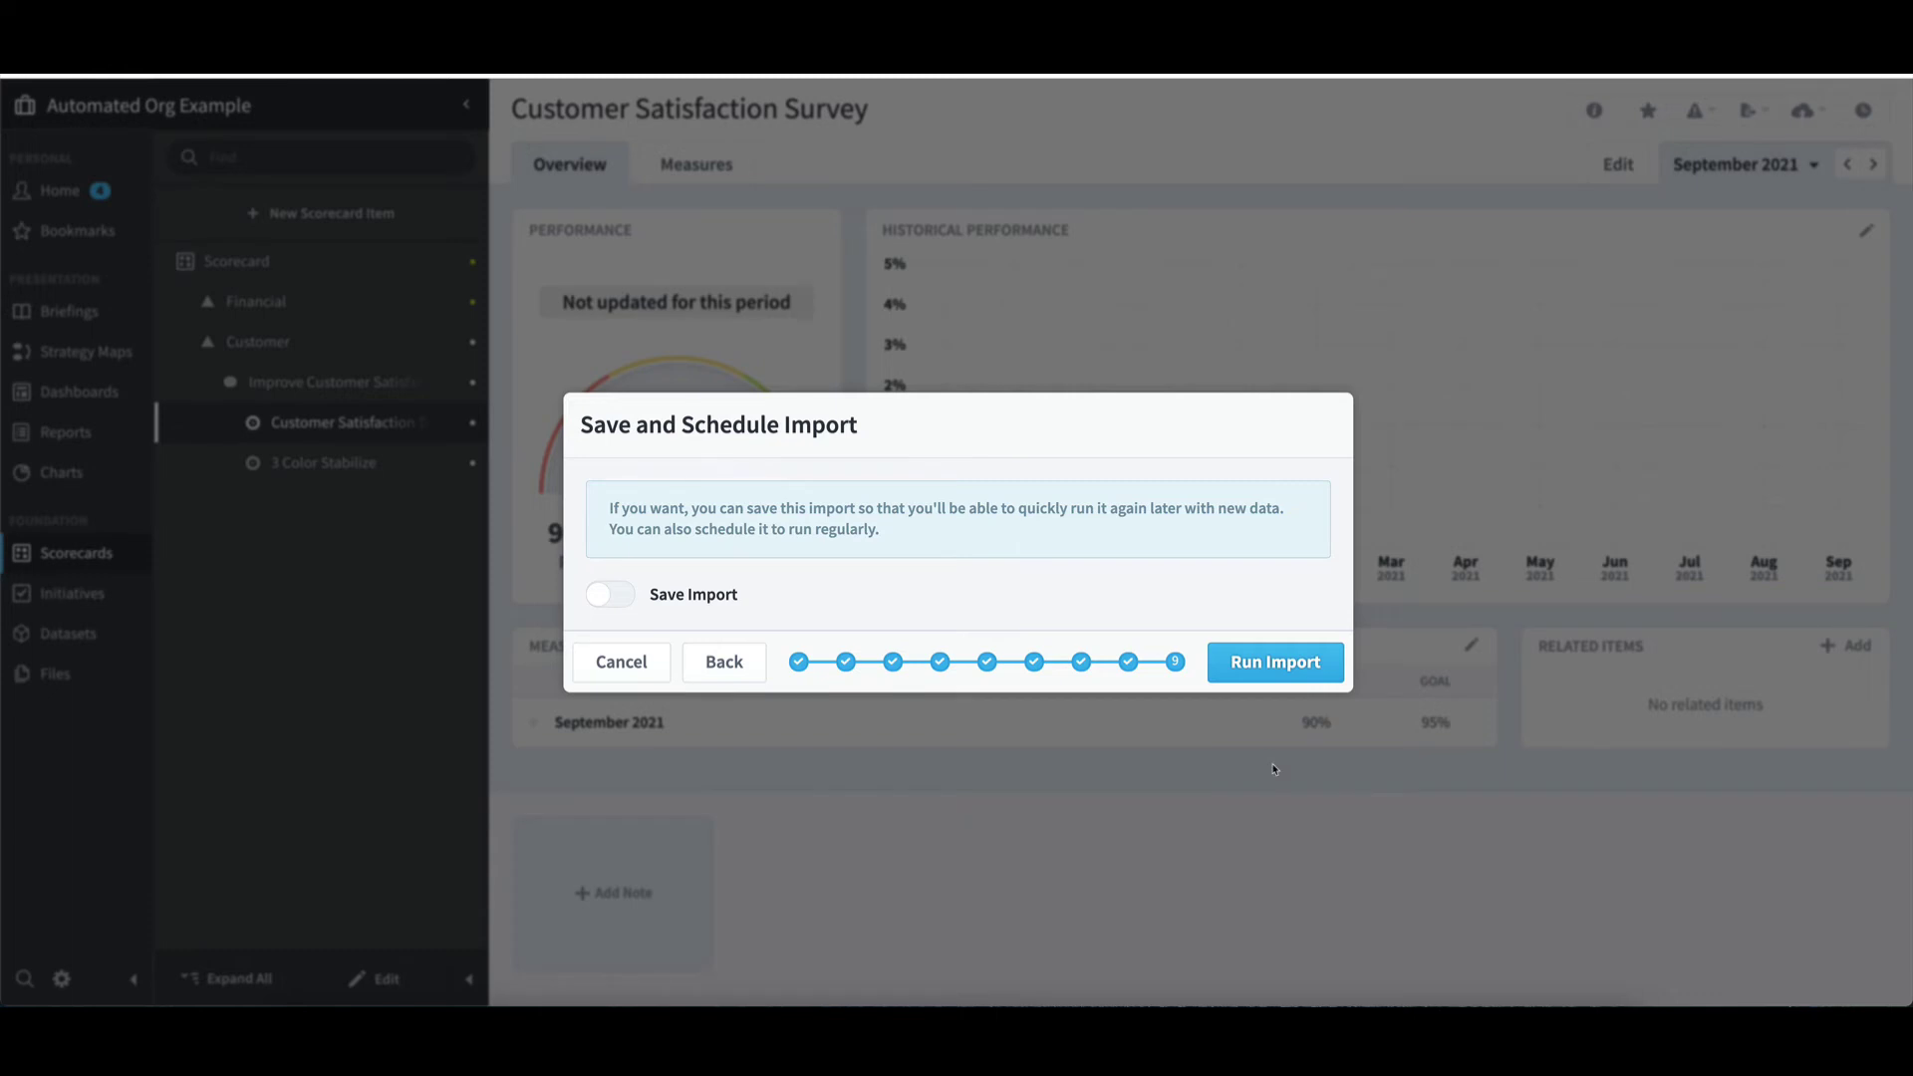
- Save the import under the name Advanced, run it, and close the finished import
left_click(629, 597)
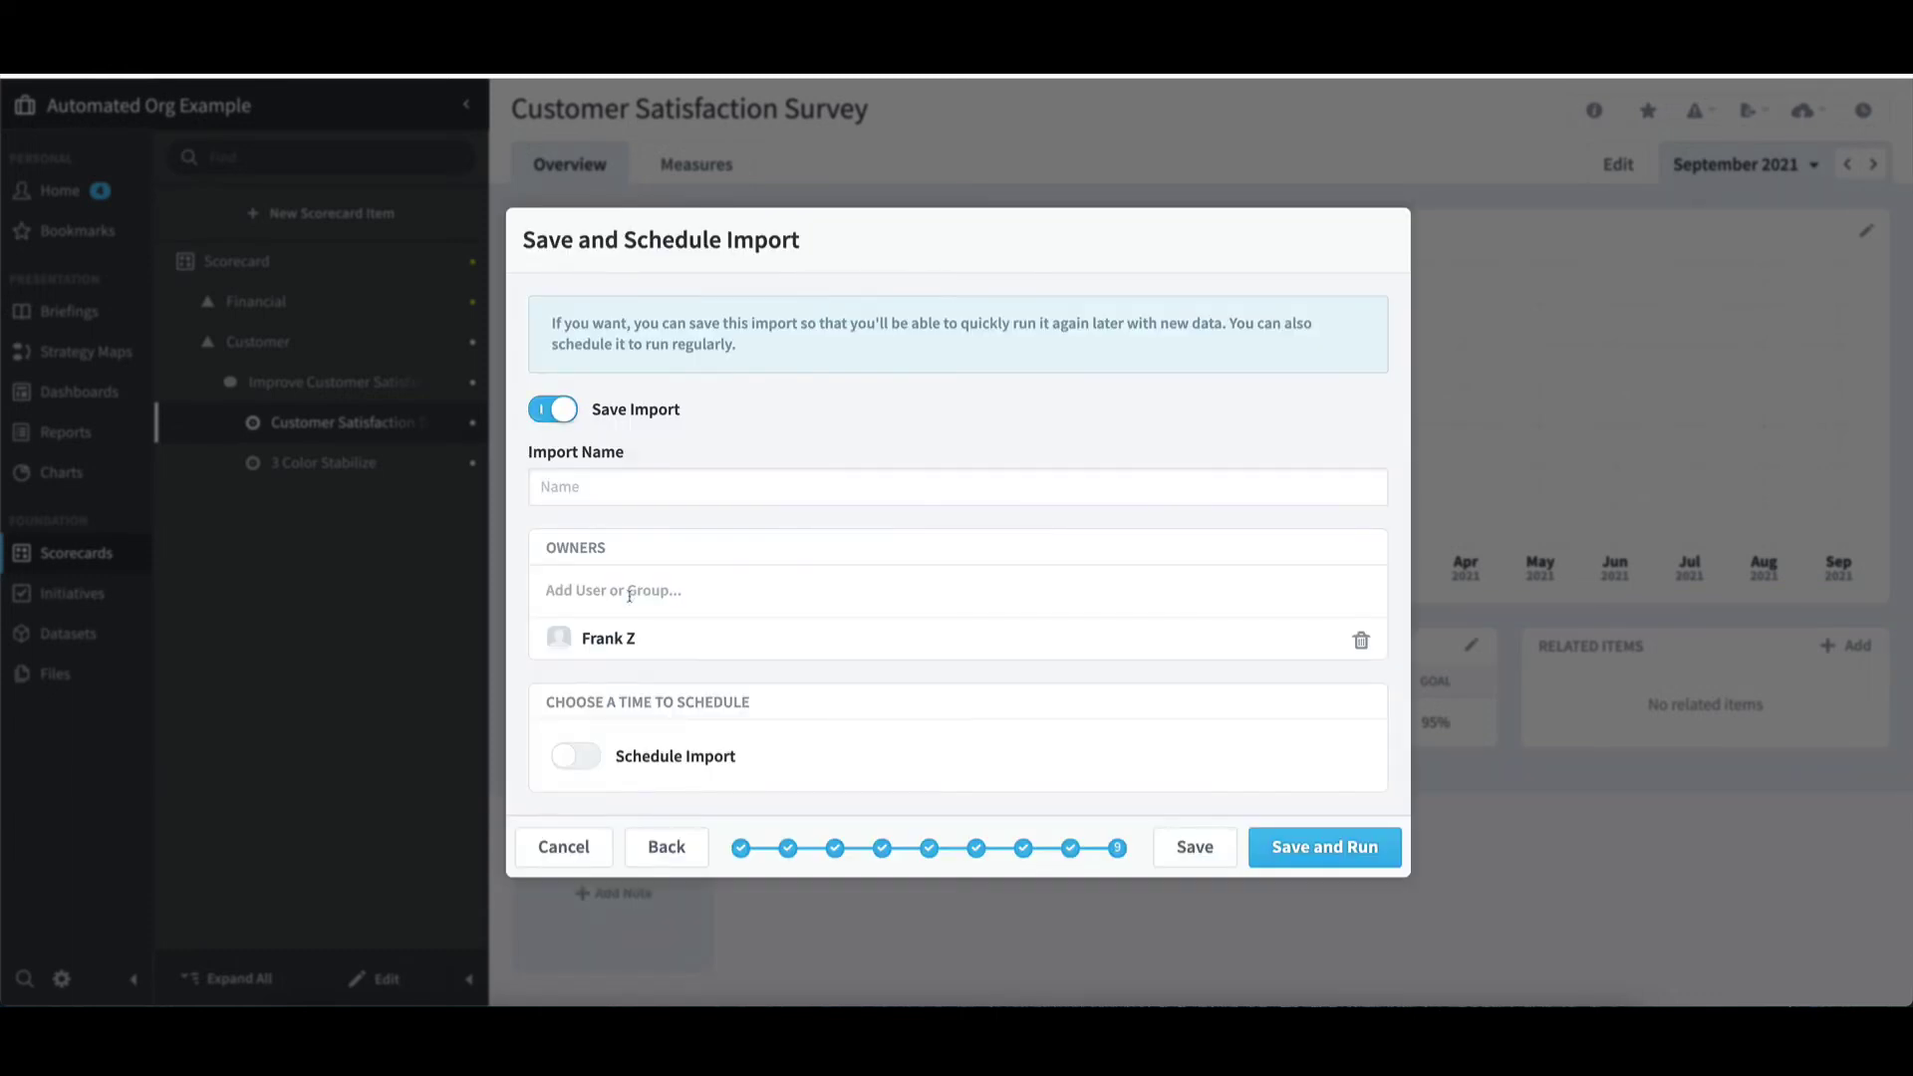
left_click(581, 493)
type("Advanced")
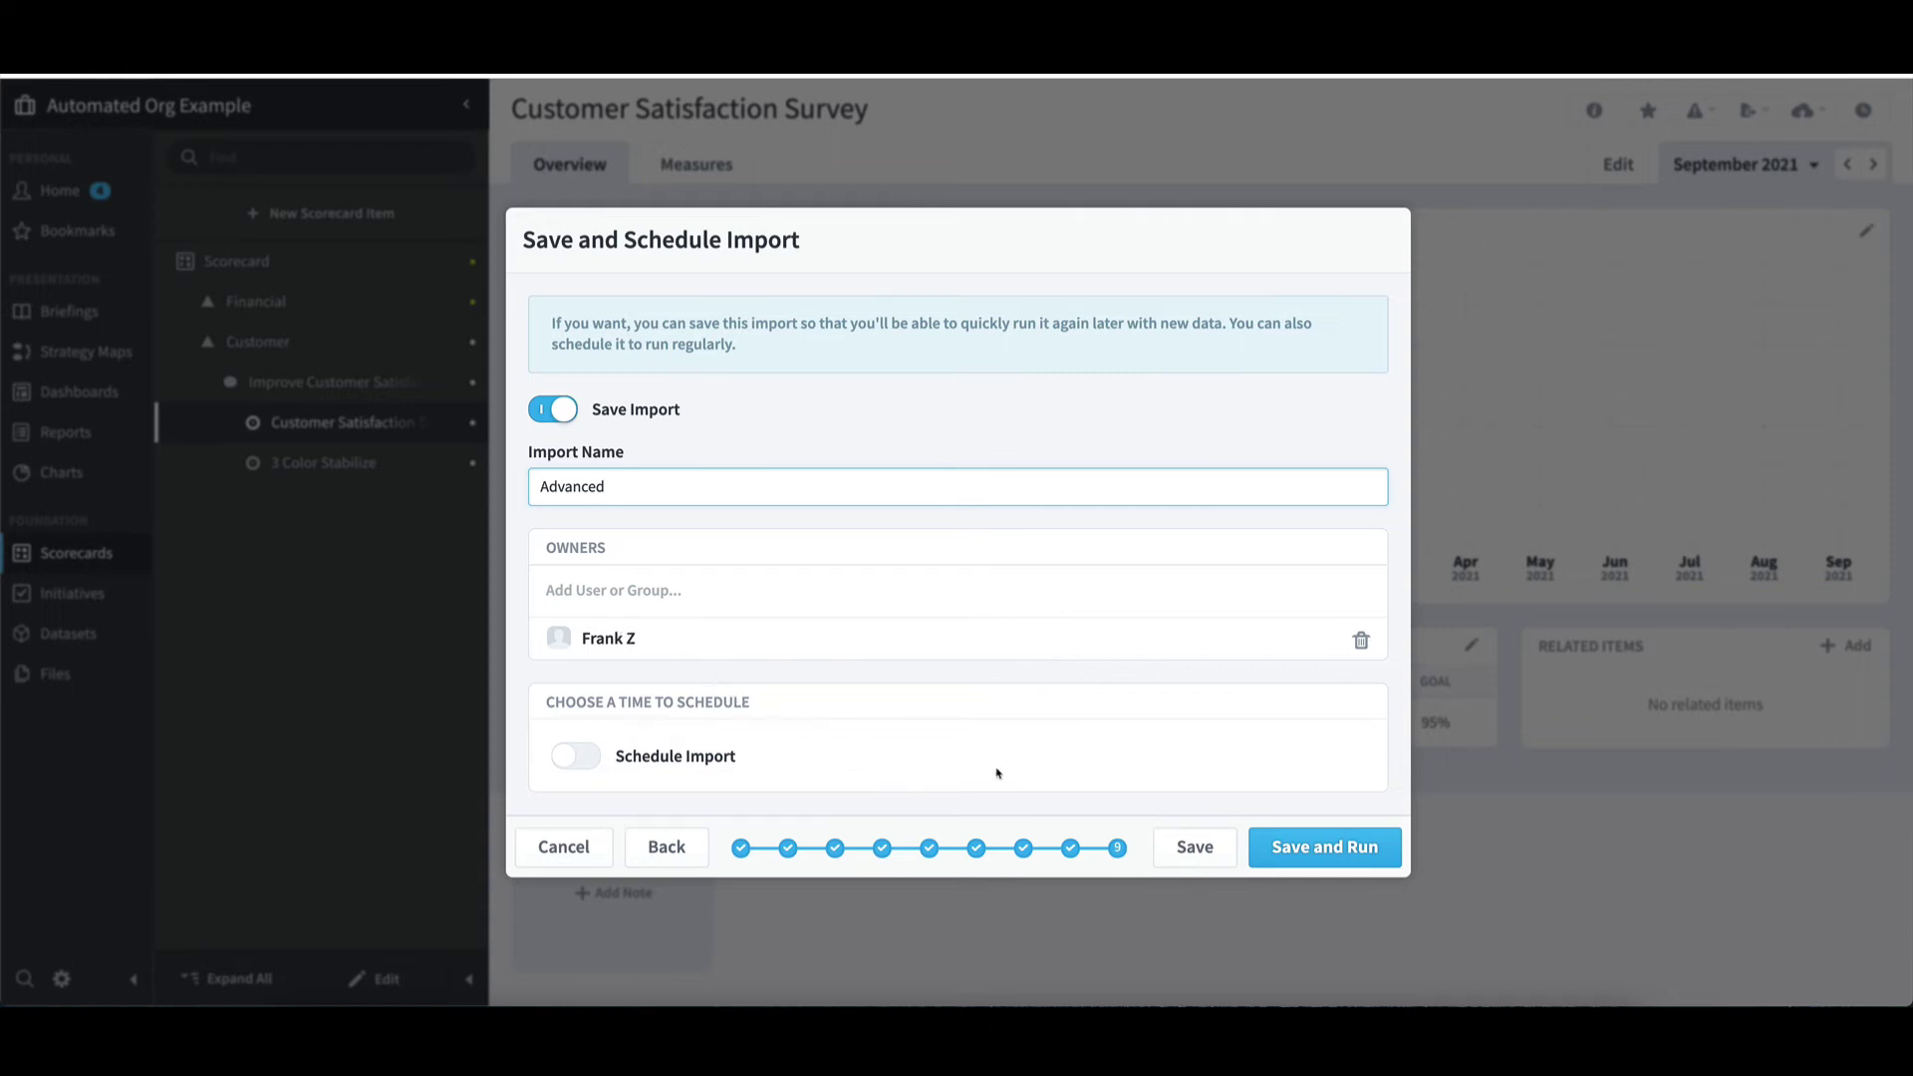
left_click(1296, 848)
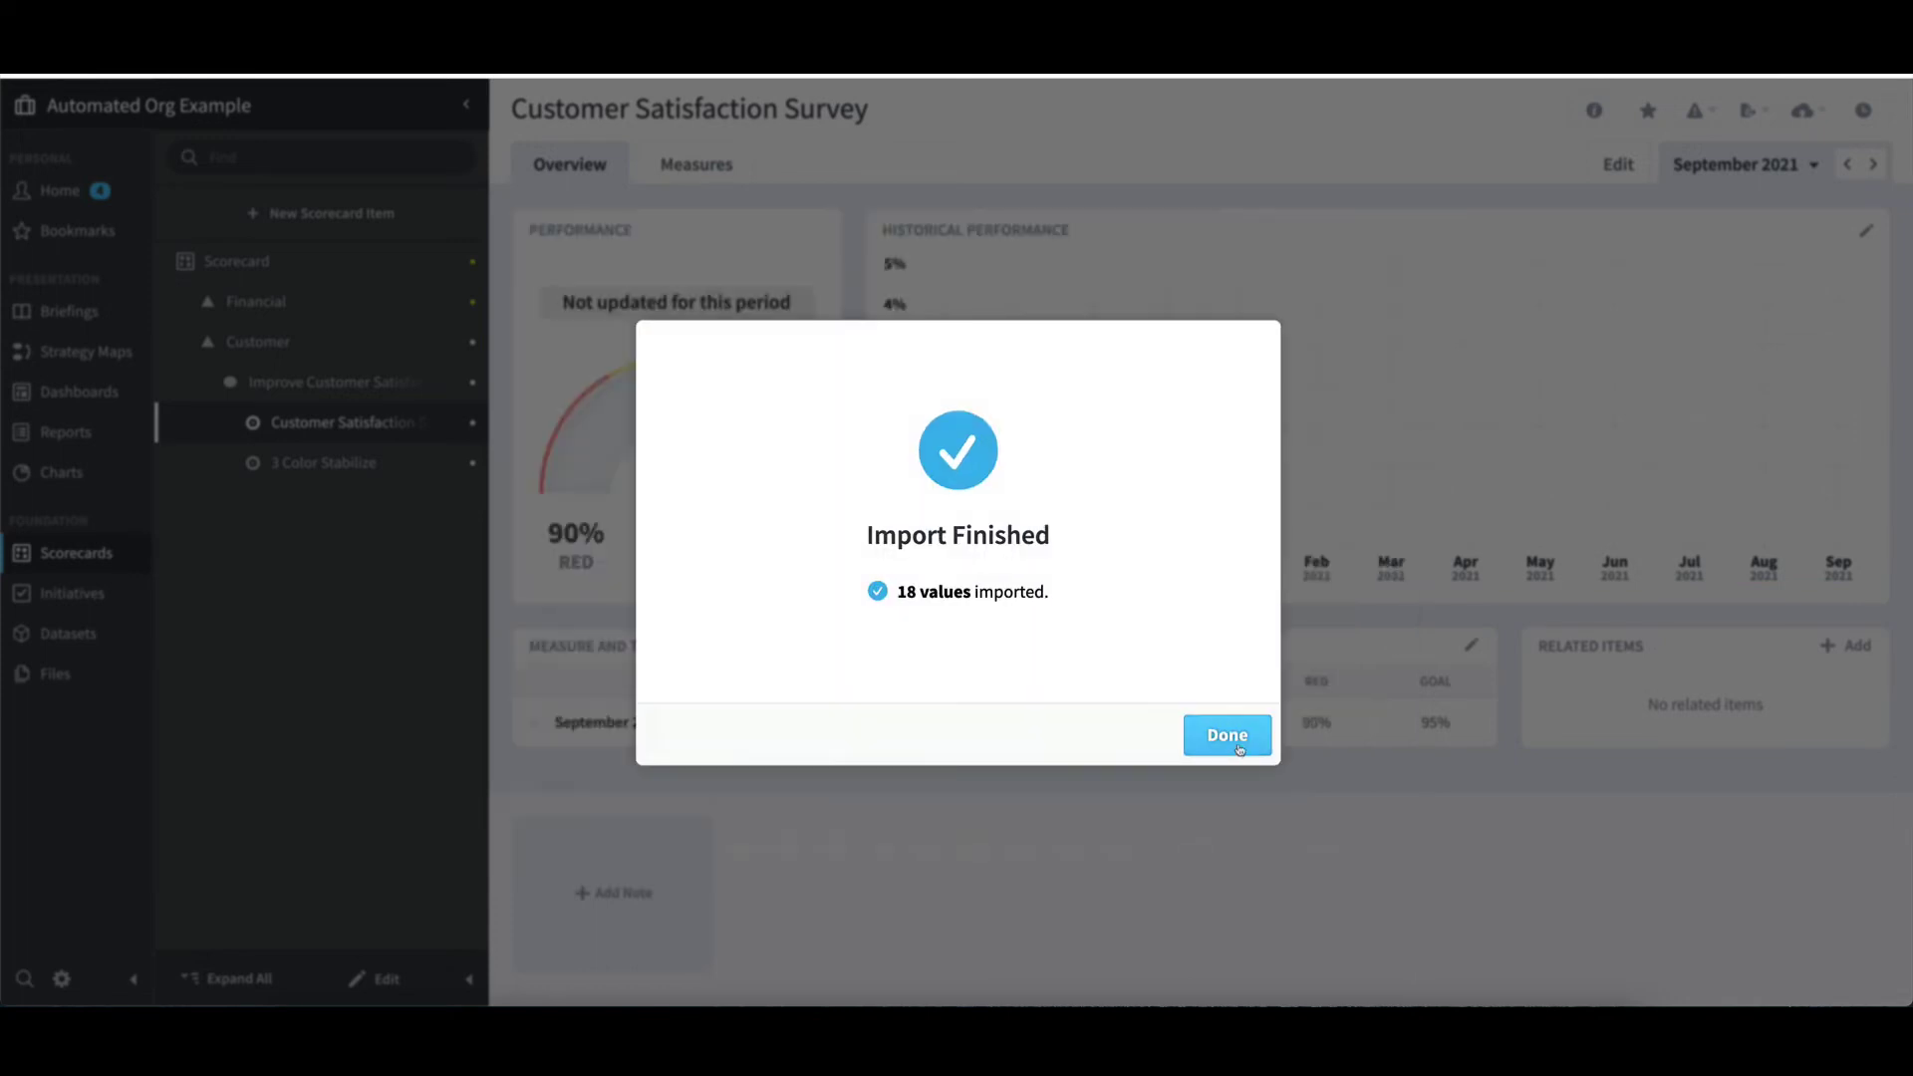
left_click(1235, 742)
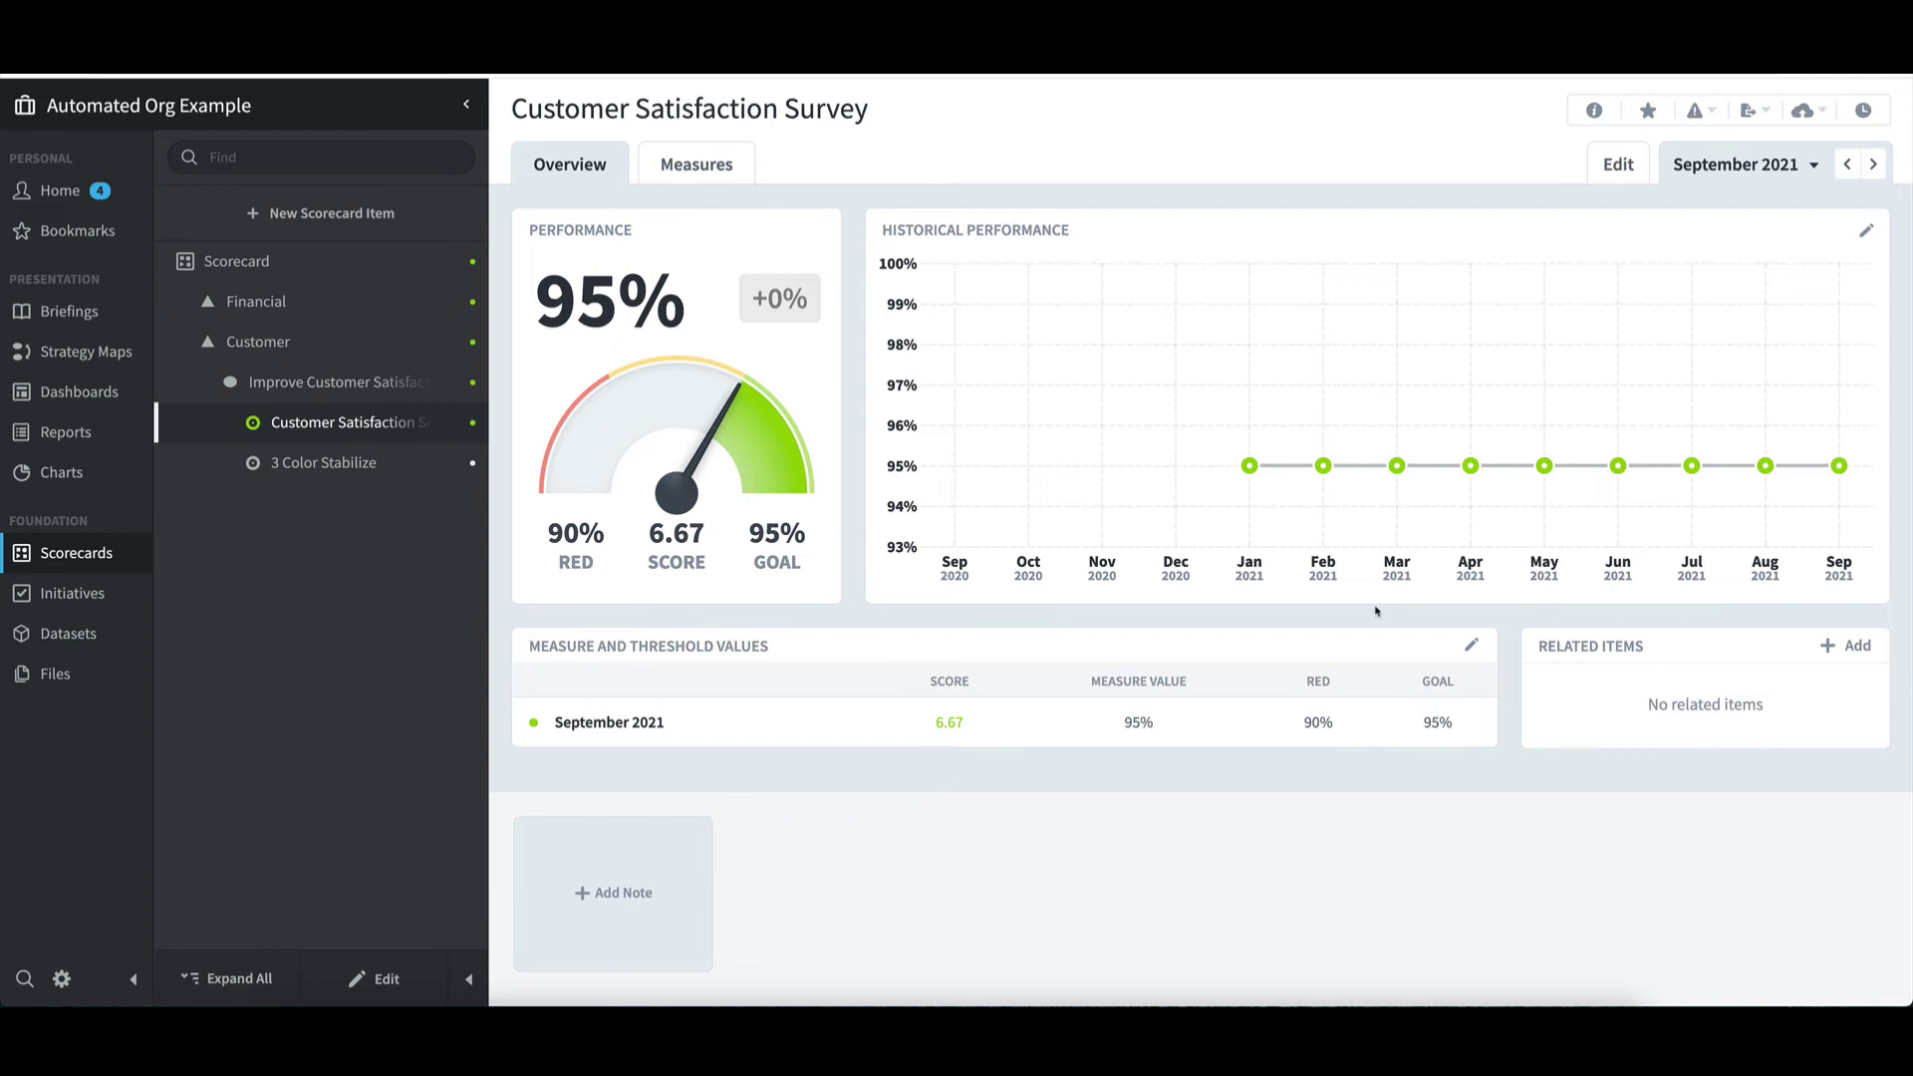
- Expand Financial and Increase Revenue in the scorecard tree and check the Training Revenue measure's imported performance
left_click(256, 301)
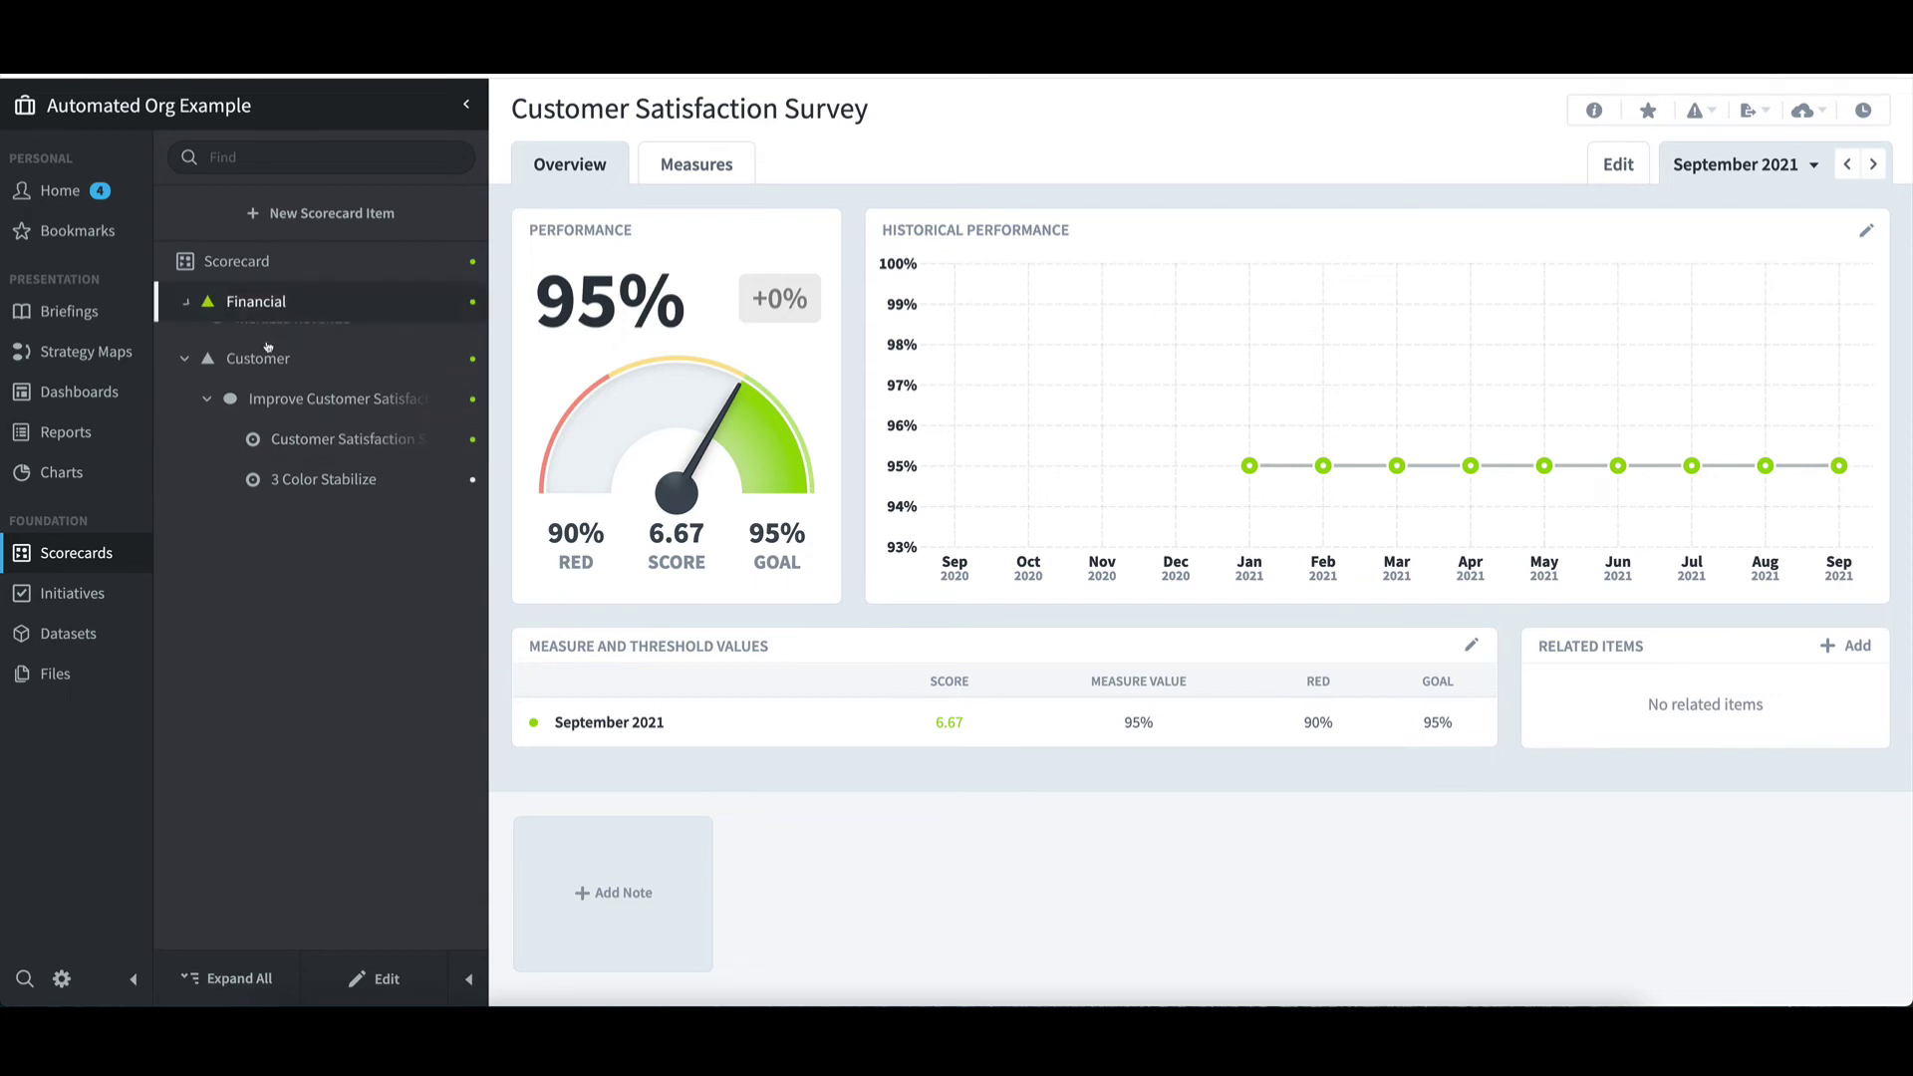
left_click(289, 344)
left_click(308, 385)
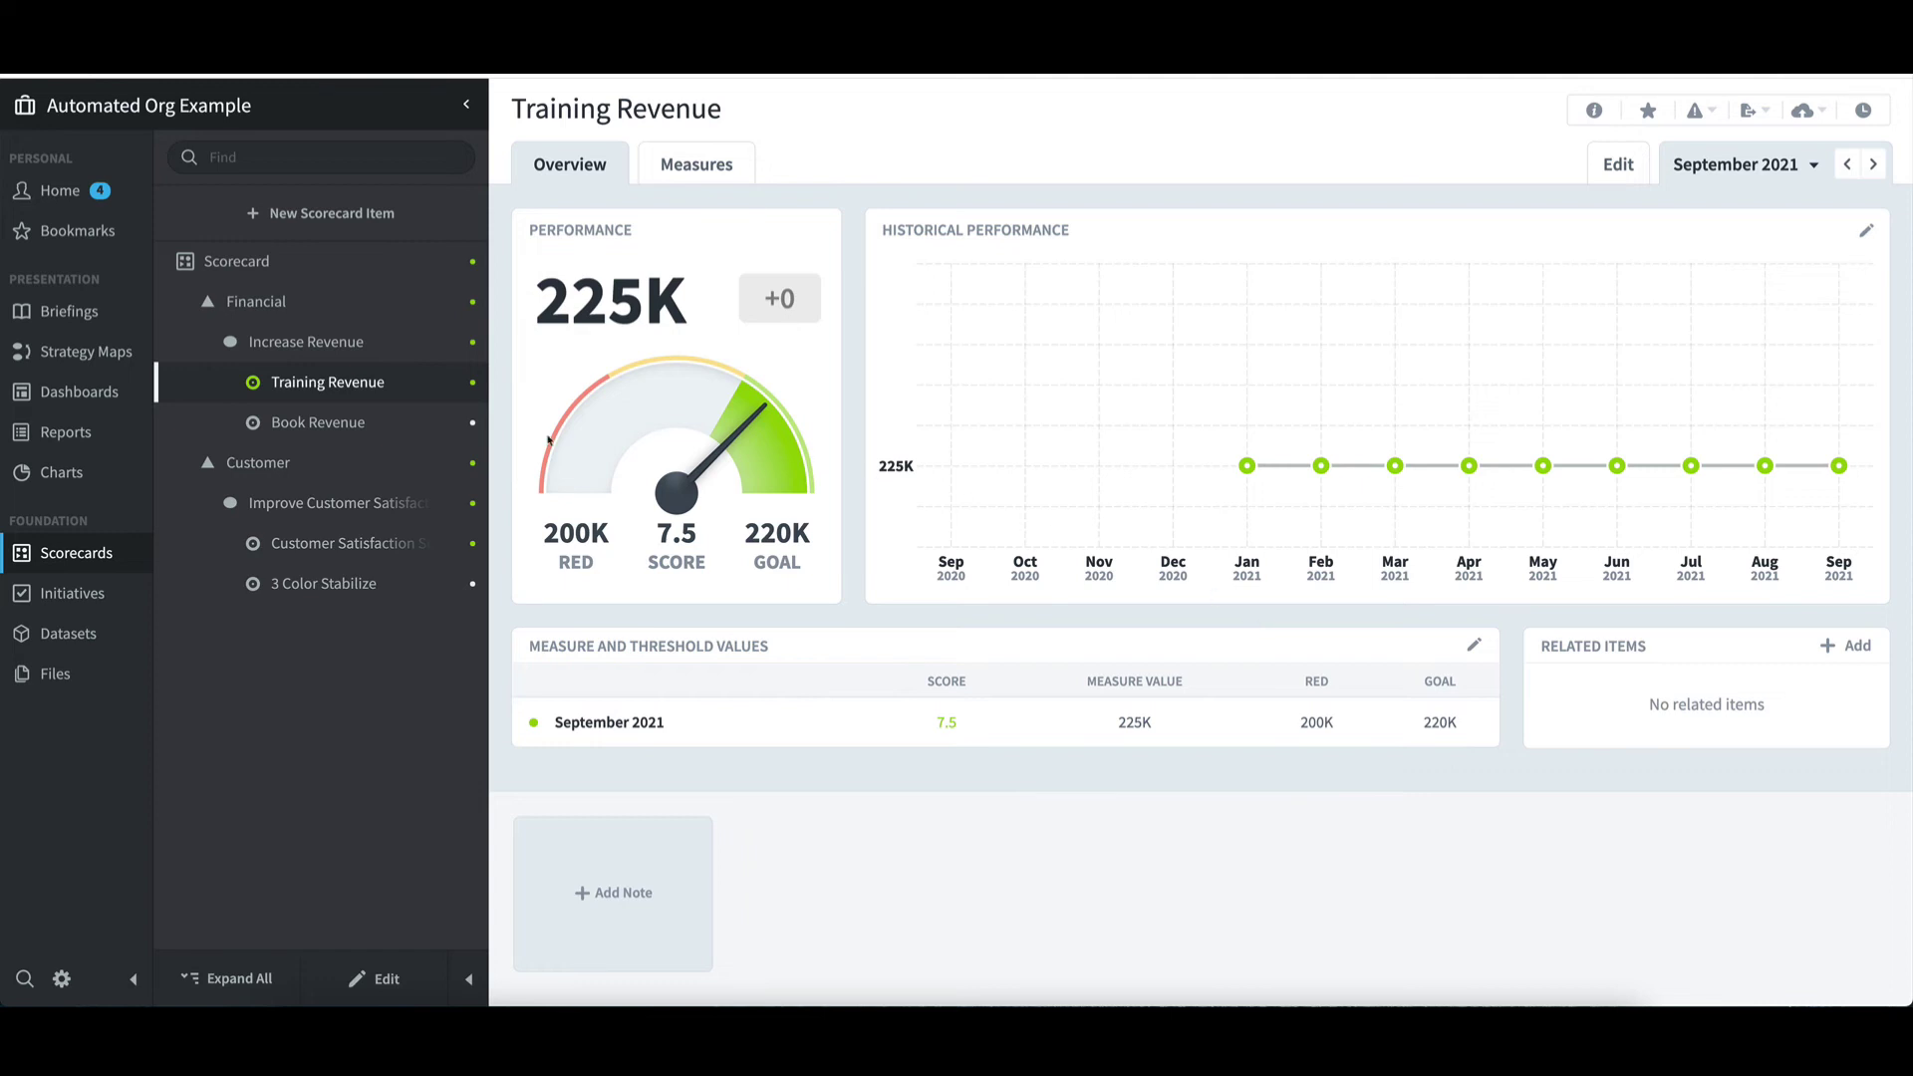
- View the Book Revenue measure's info, including its ID and field update types, and close it again
left_click(357, 423)
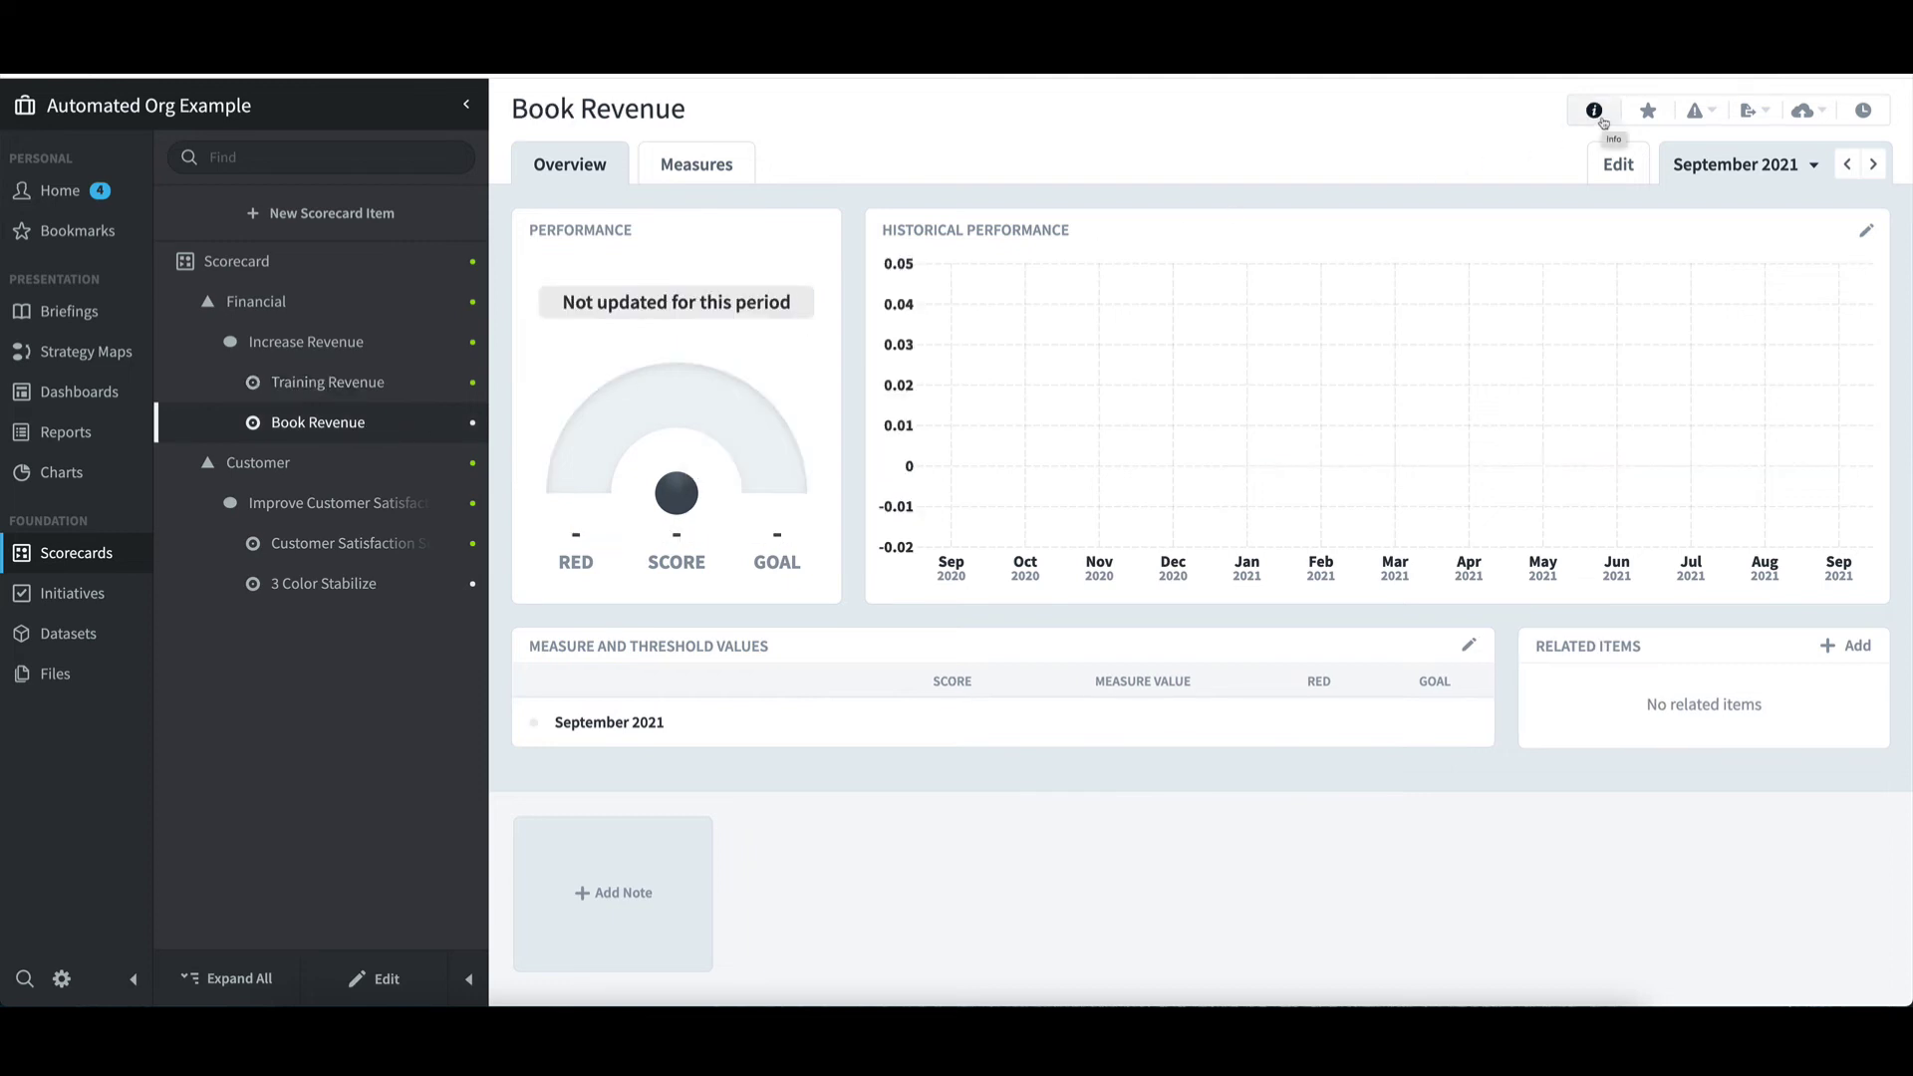
left_click(1595, 112)
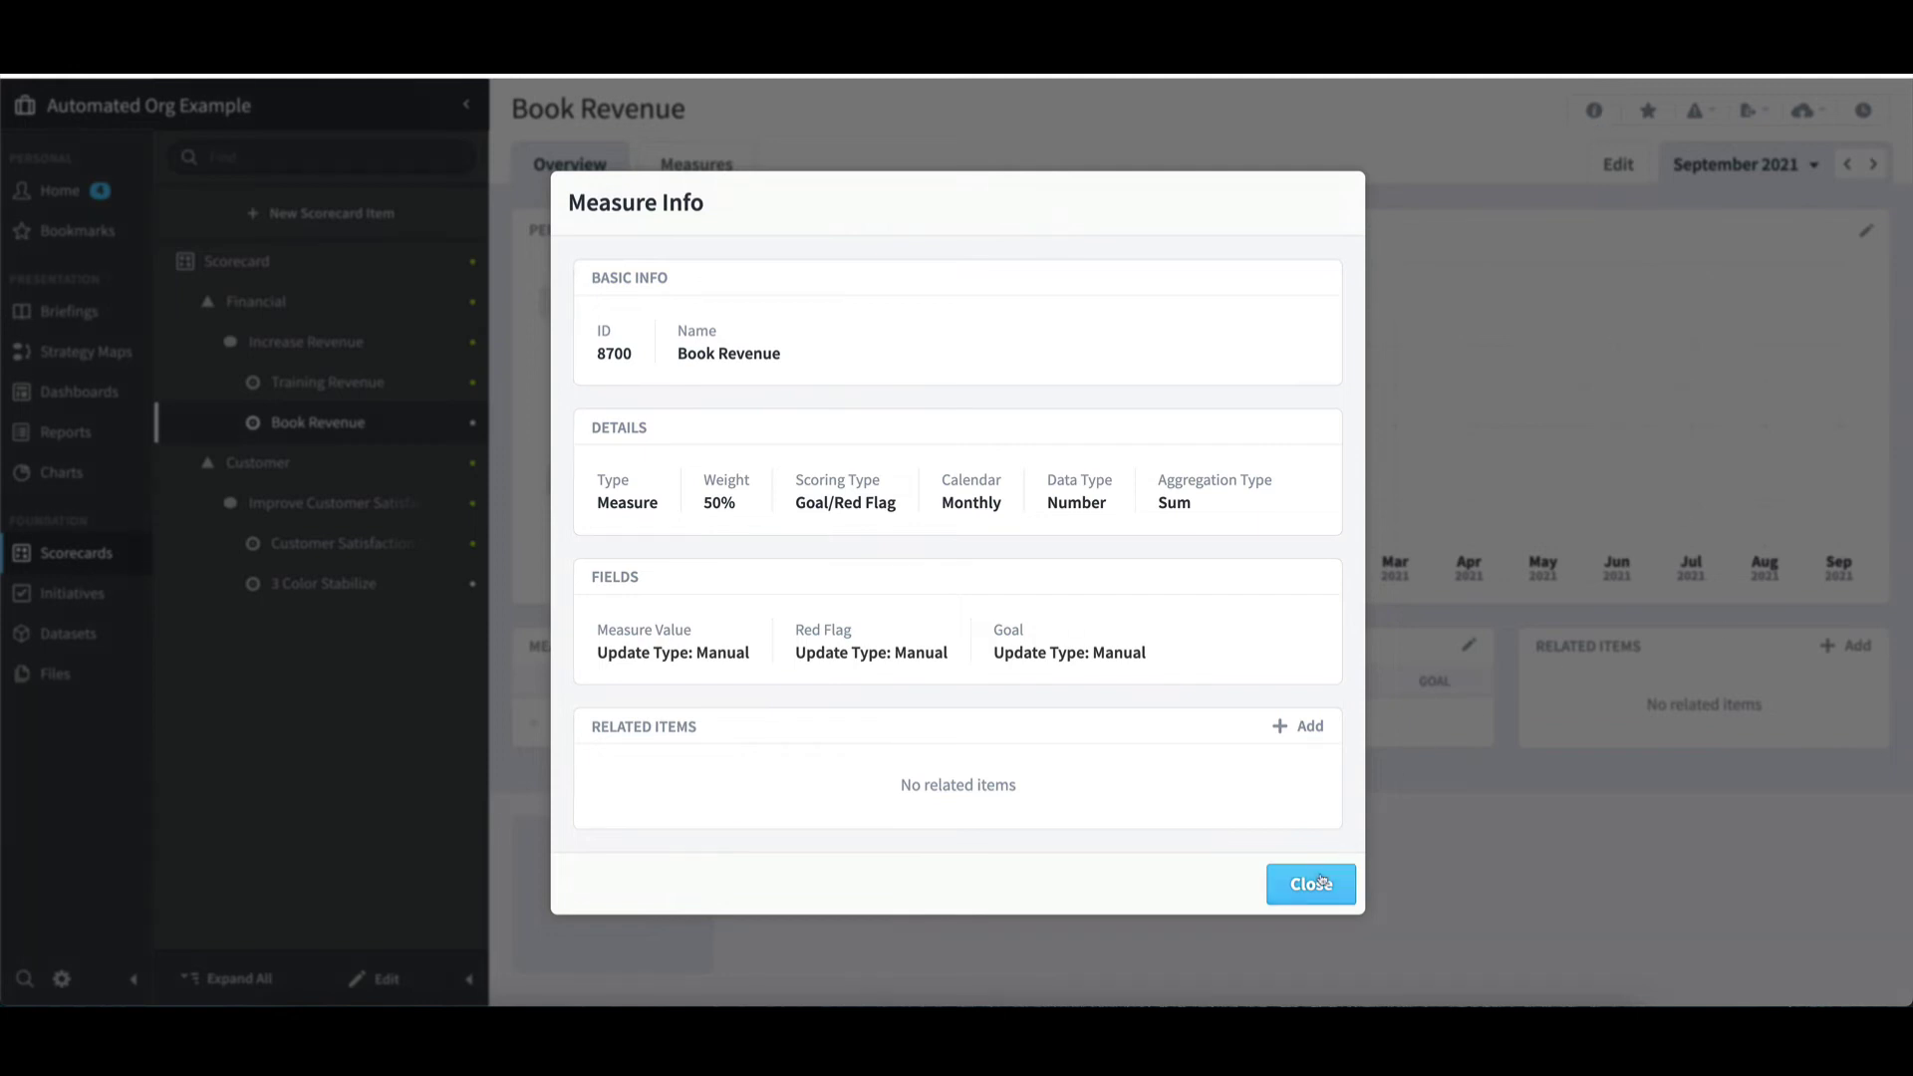
left_click(1307, 882)
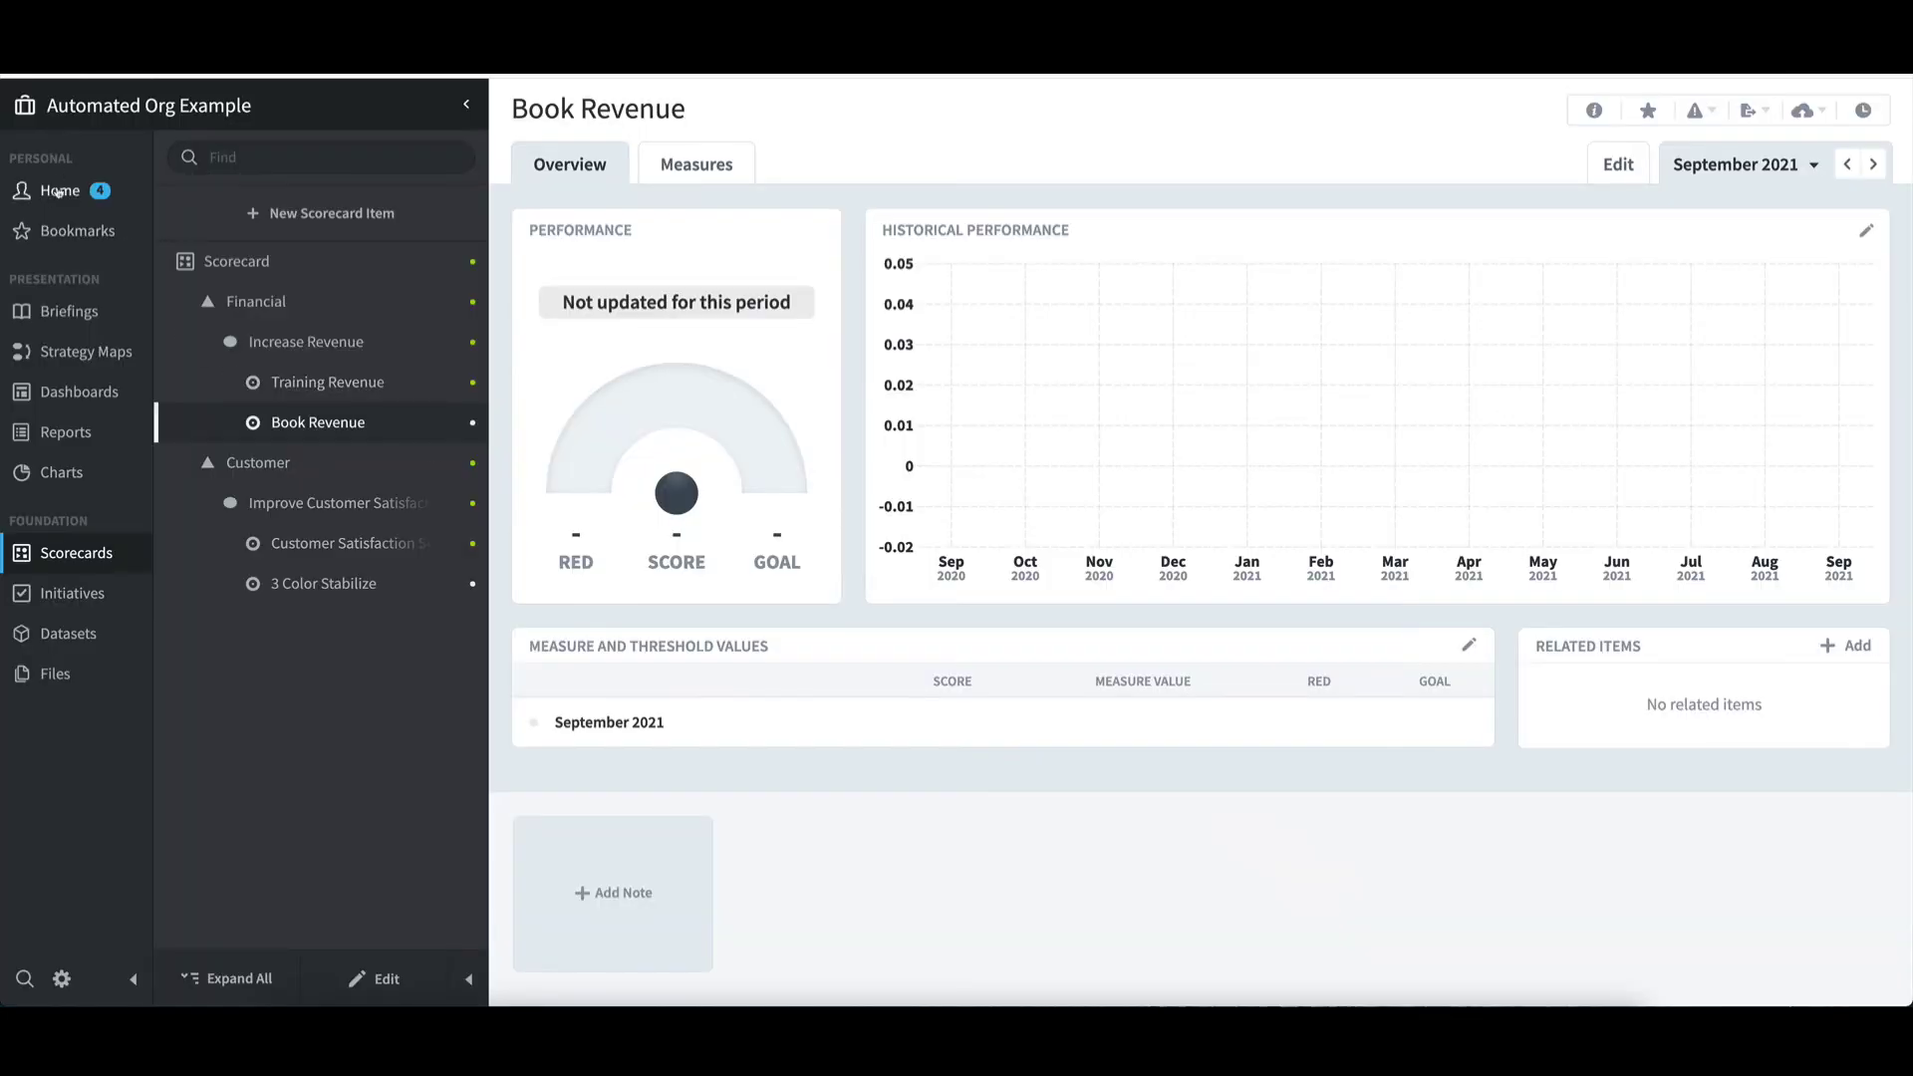
- Start a simple measure value import from the Update Measures page on Home and choose the Dates In A Column format
left_click(59, 192)
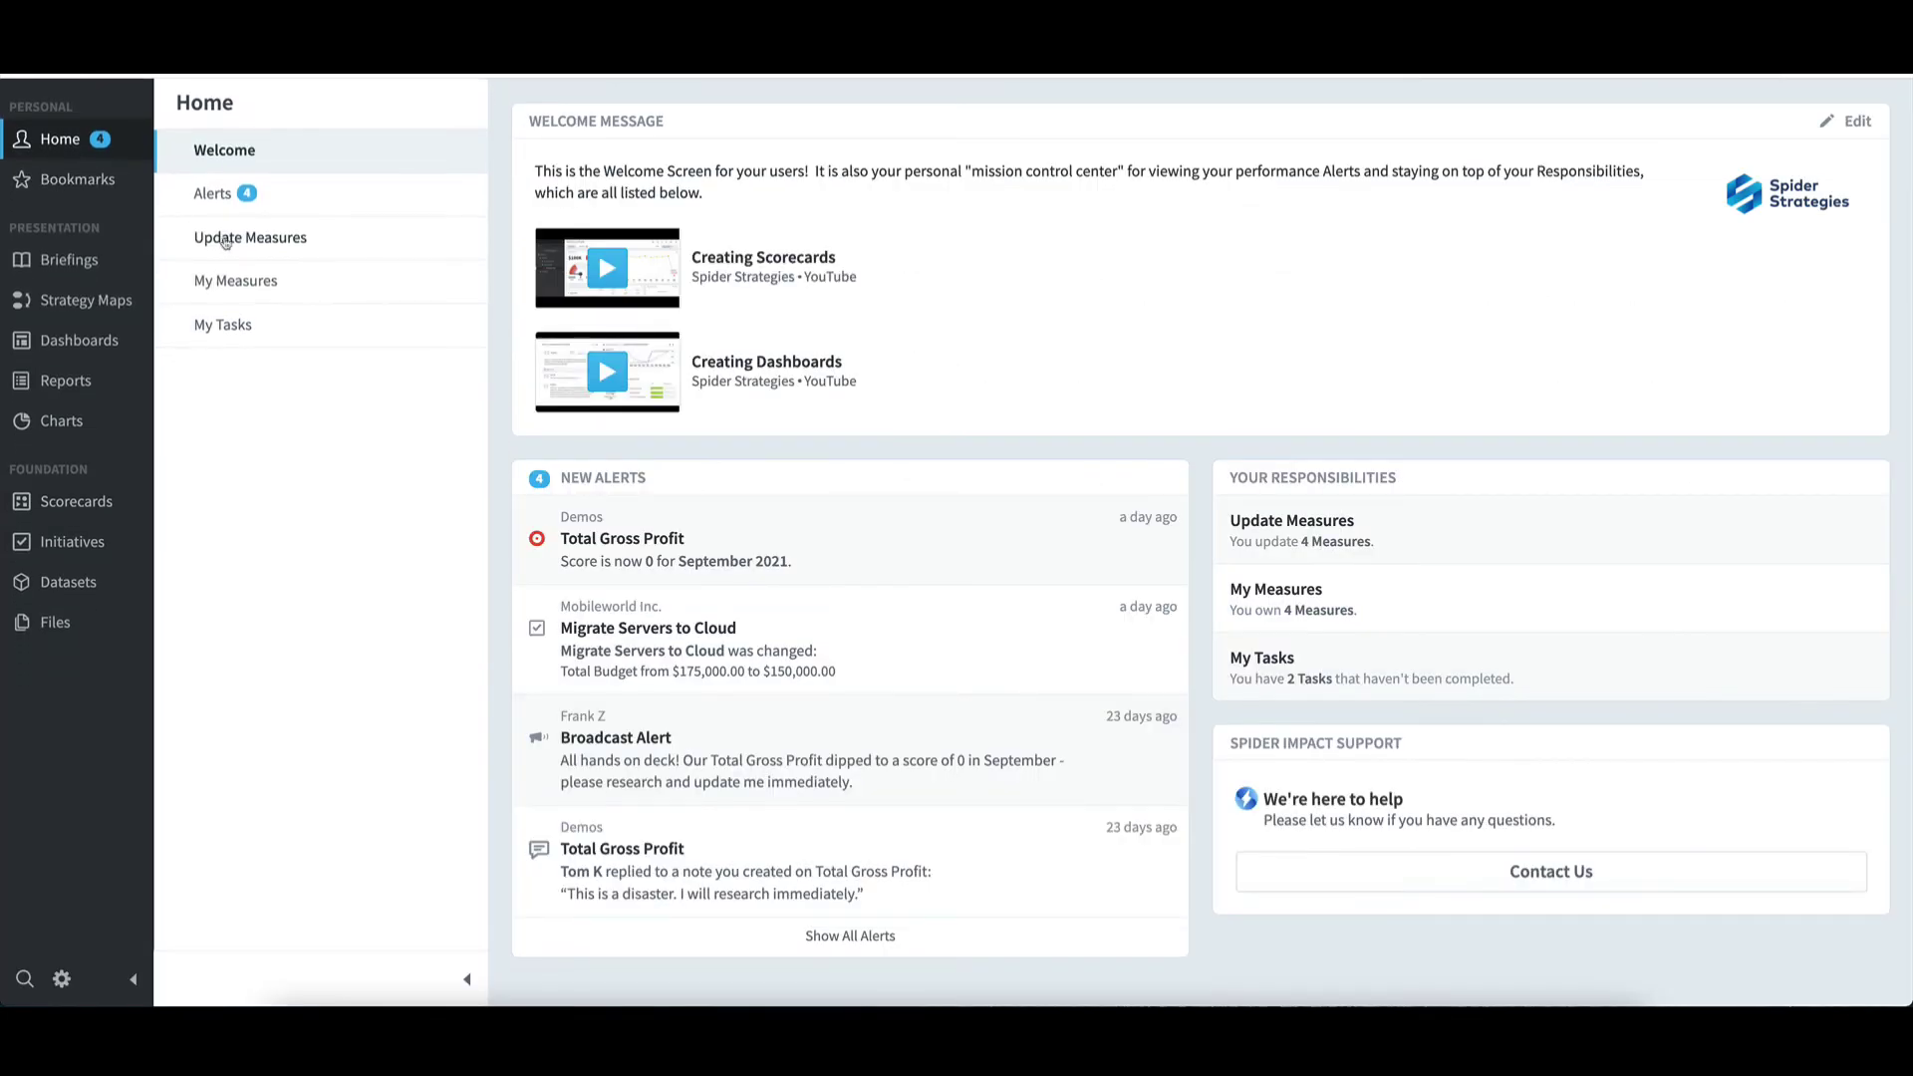
left_click(226, 240)
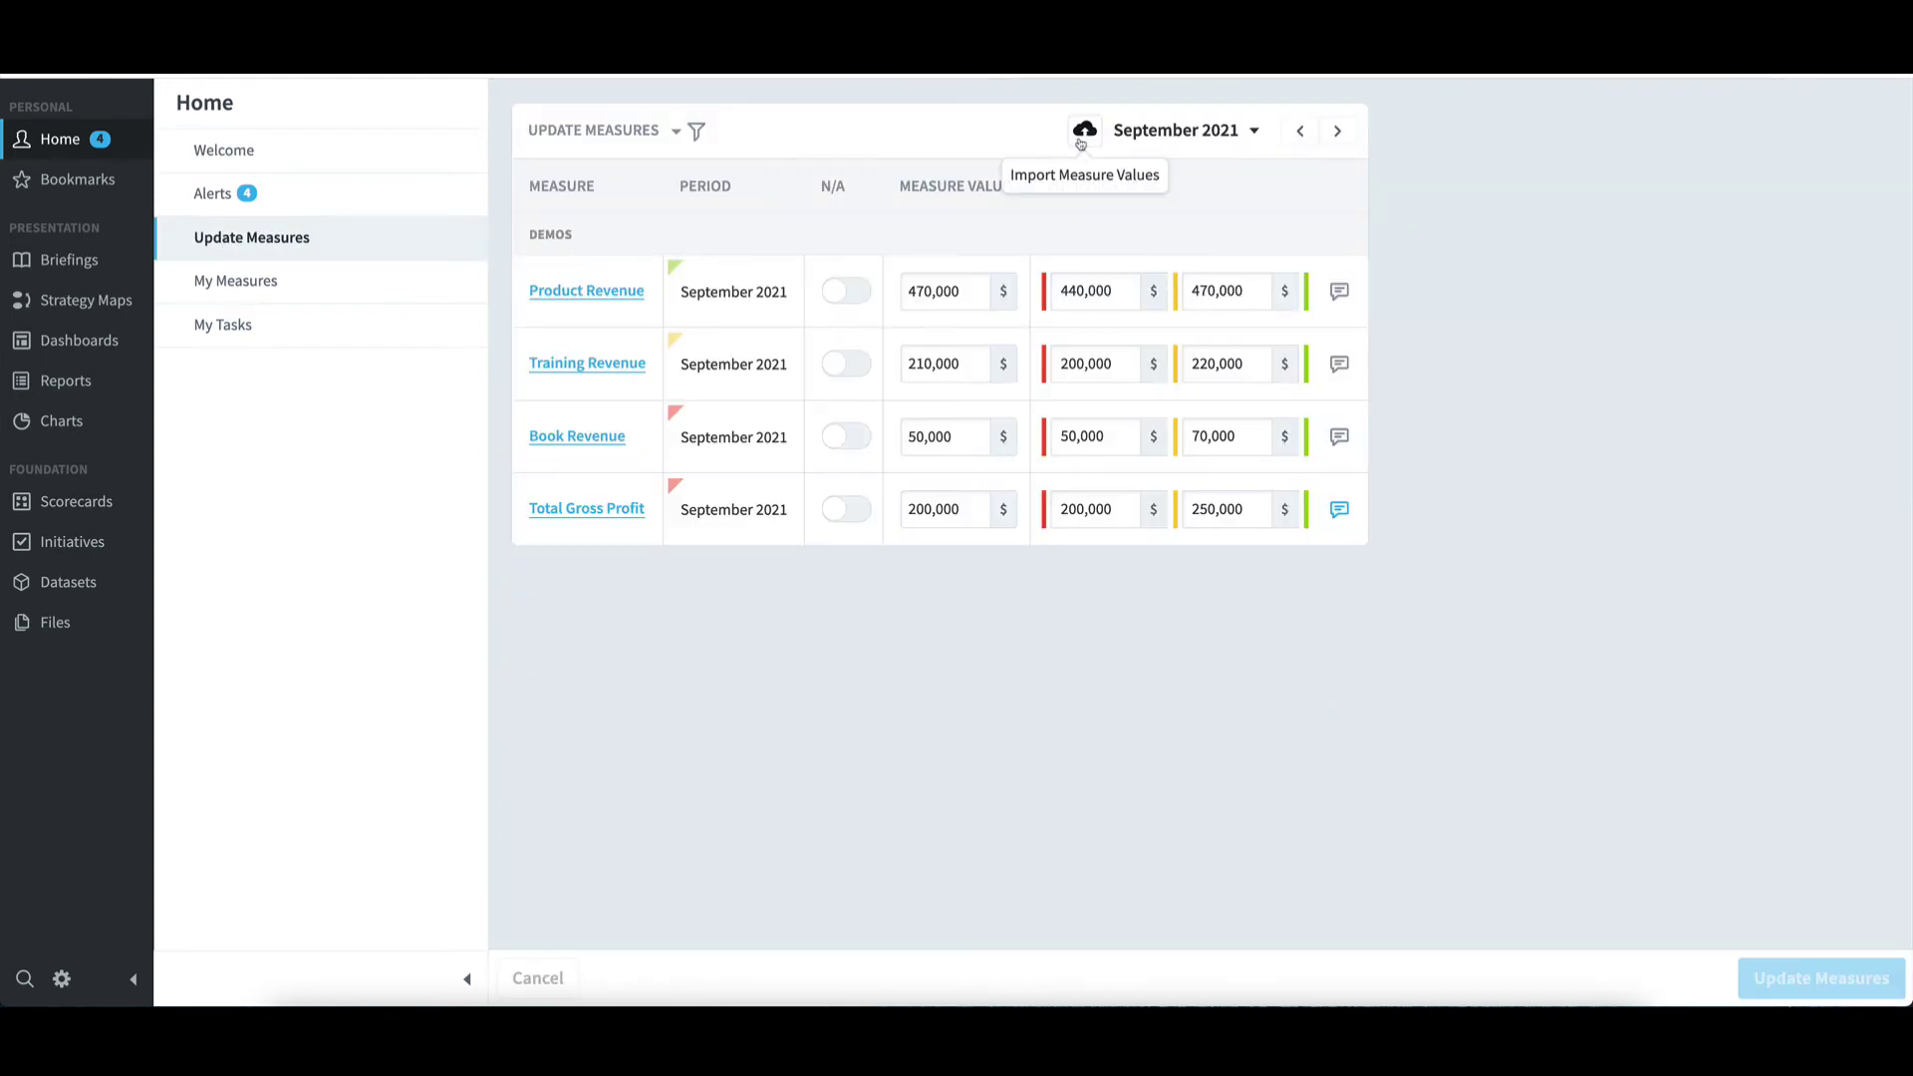
left_click(1082, 142)
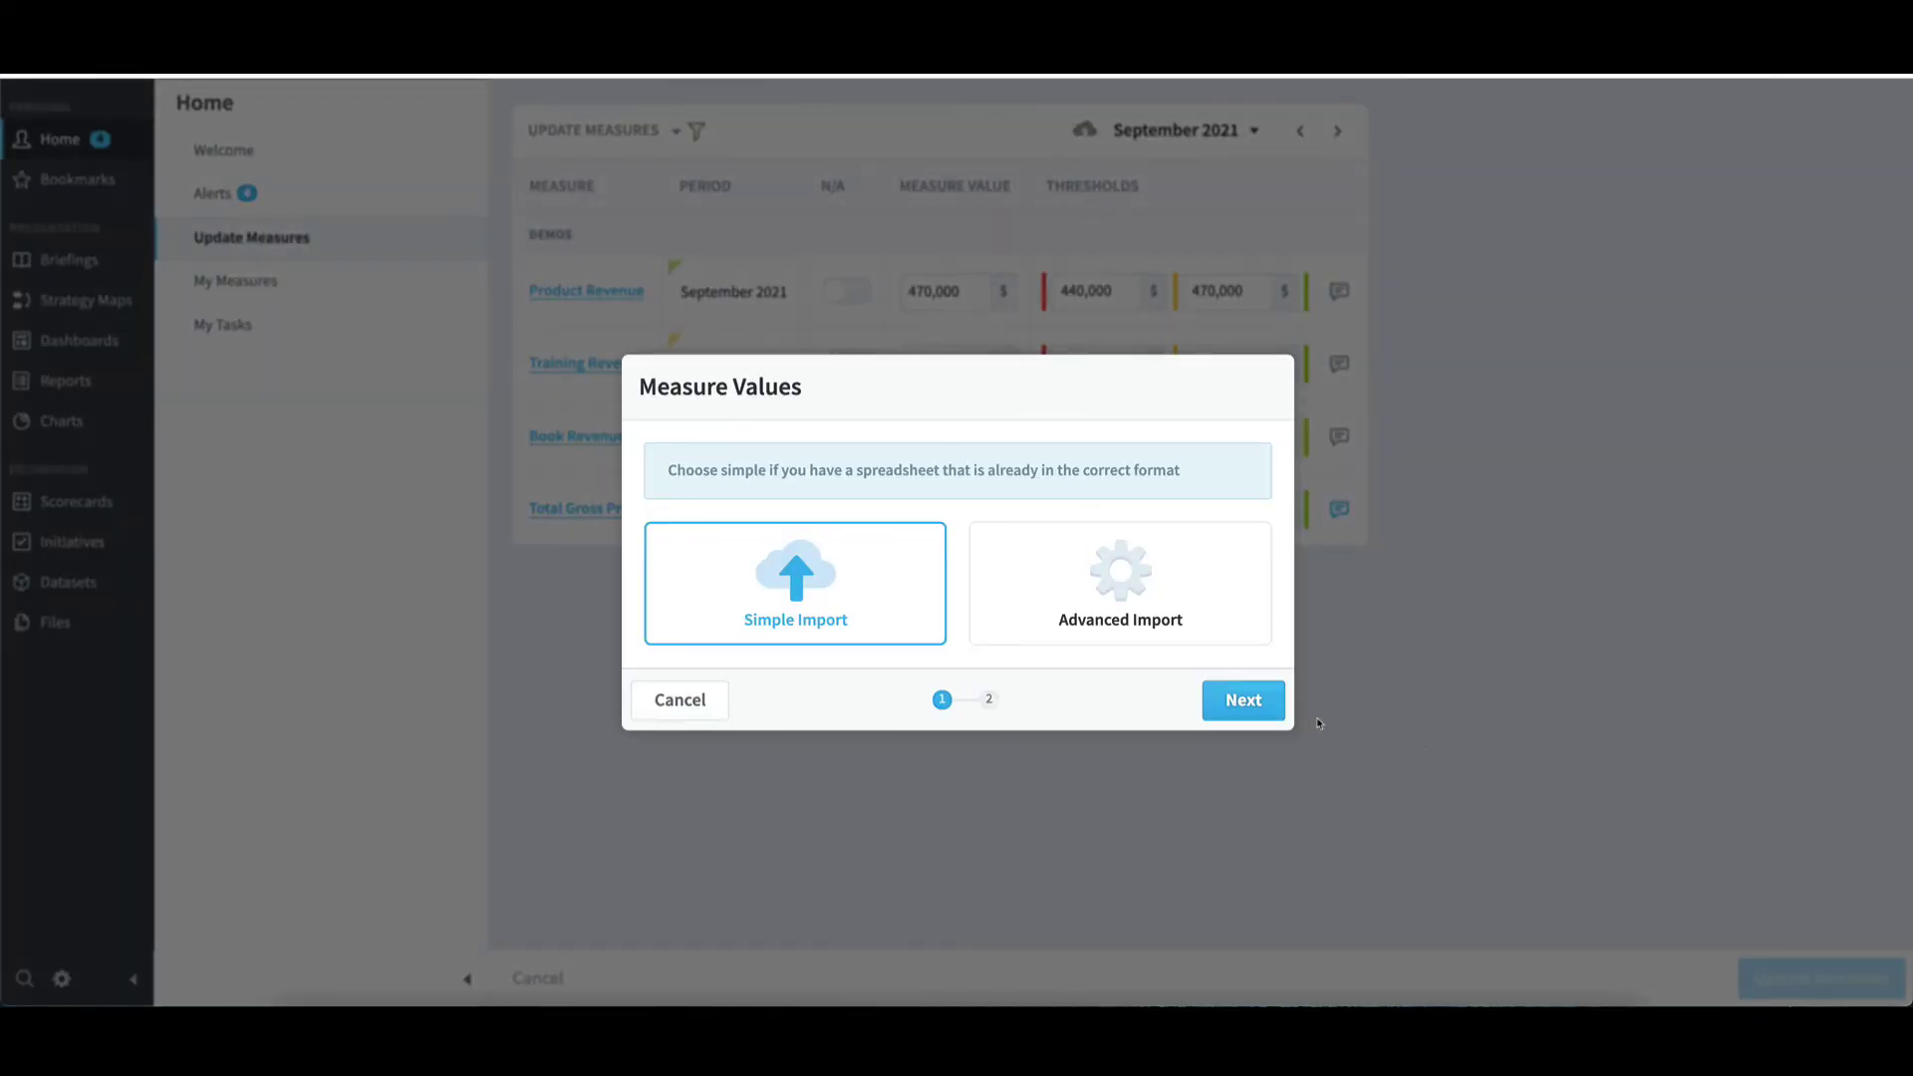
left_click(1275, 710)
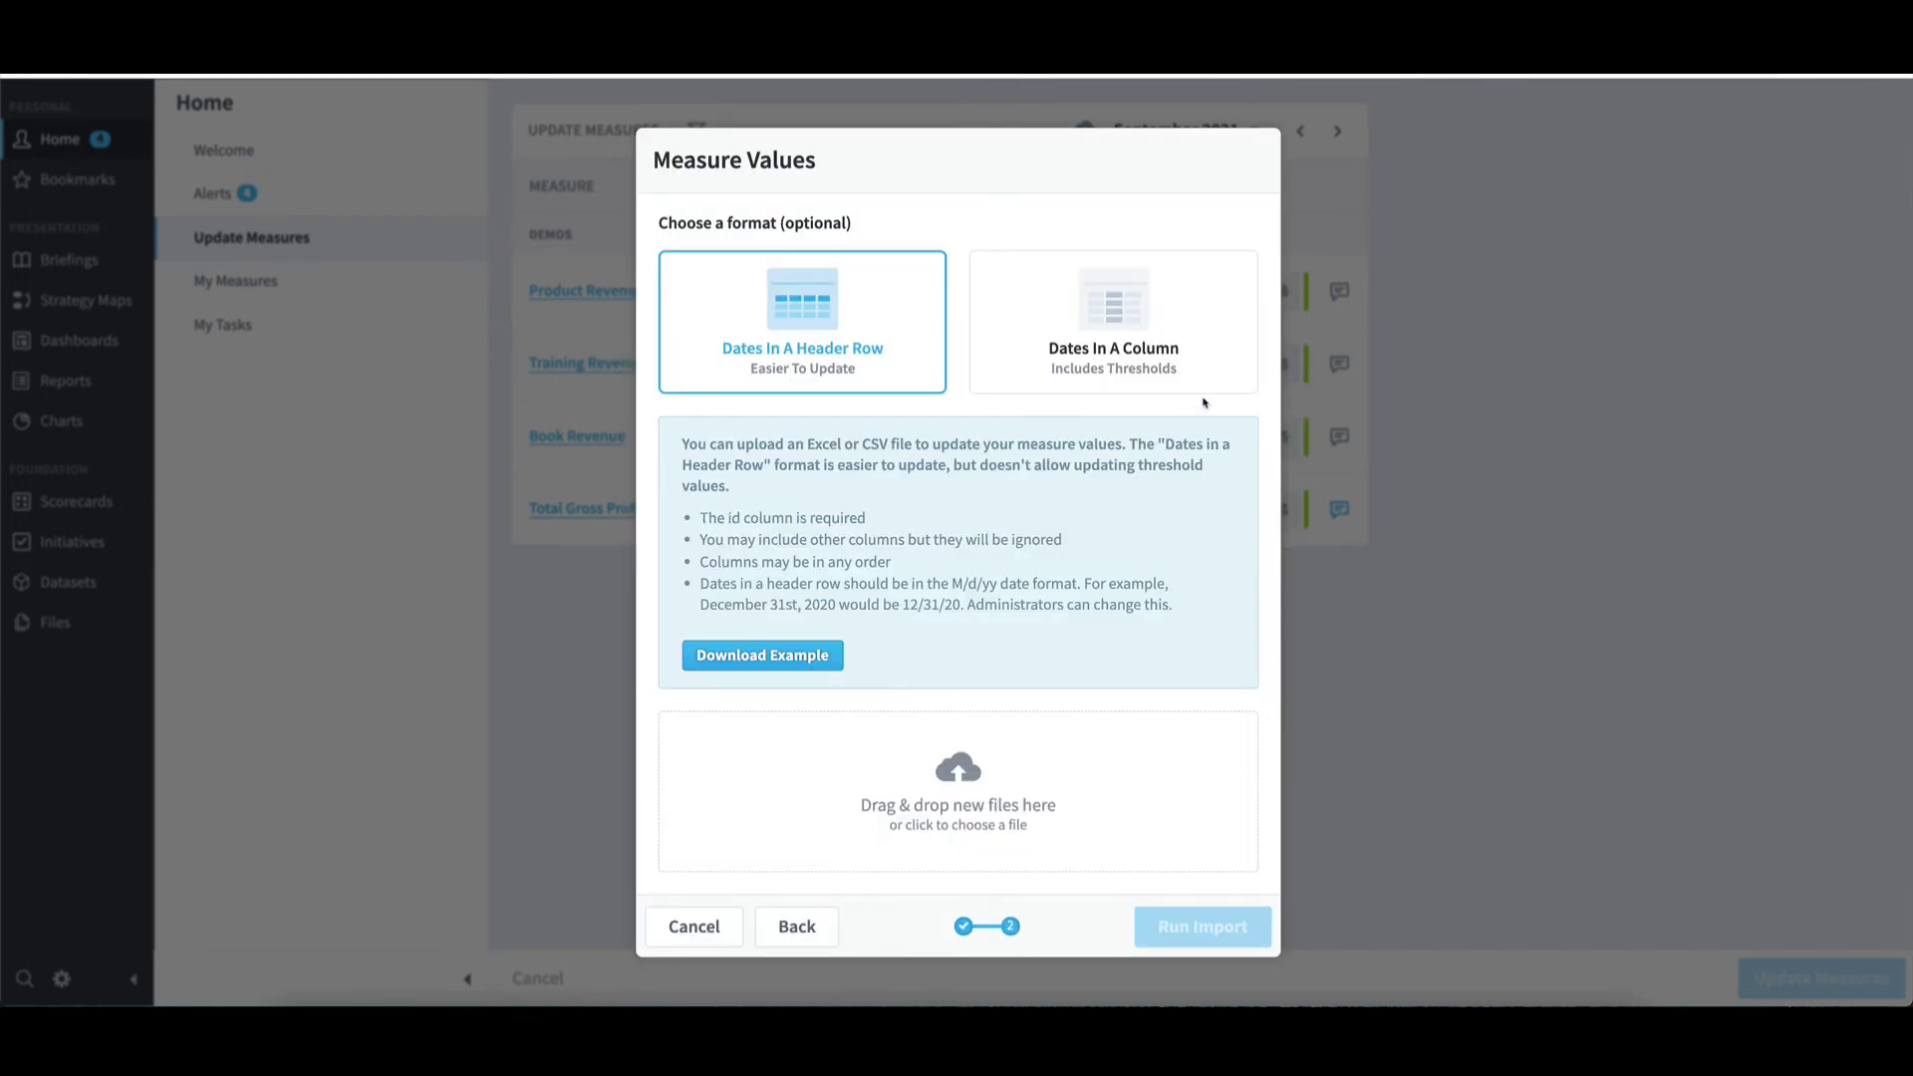
left_click(1111, 337)
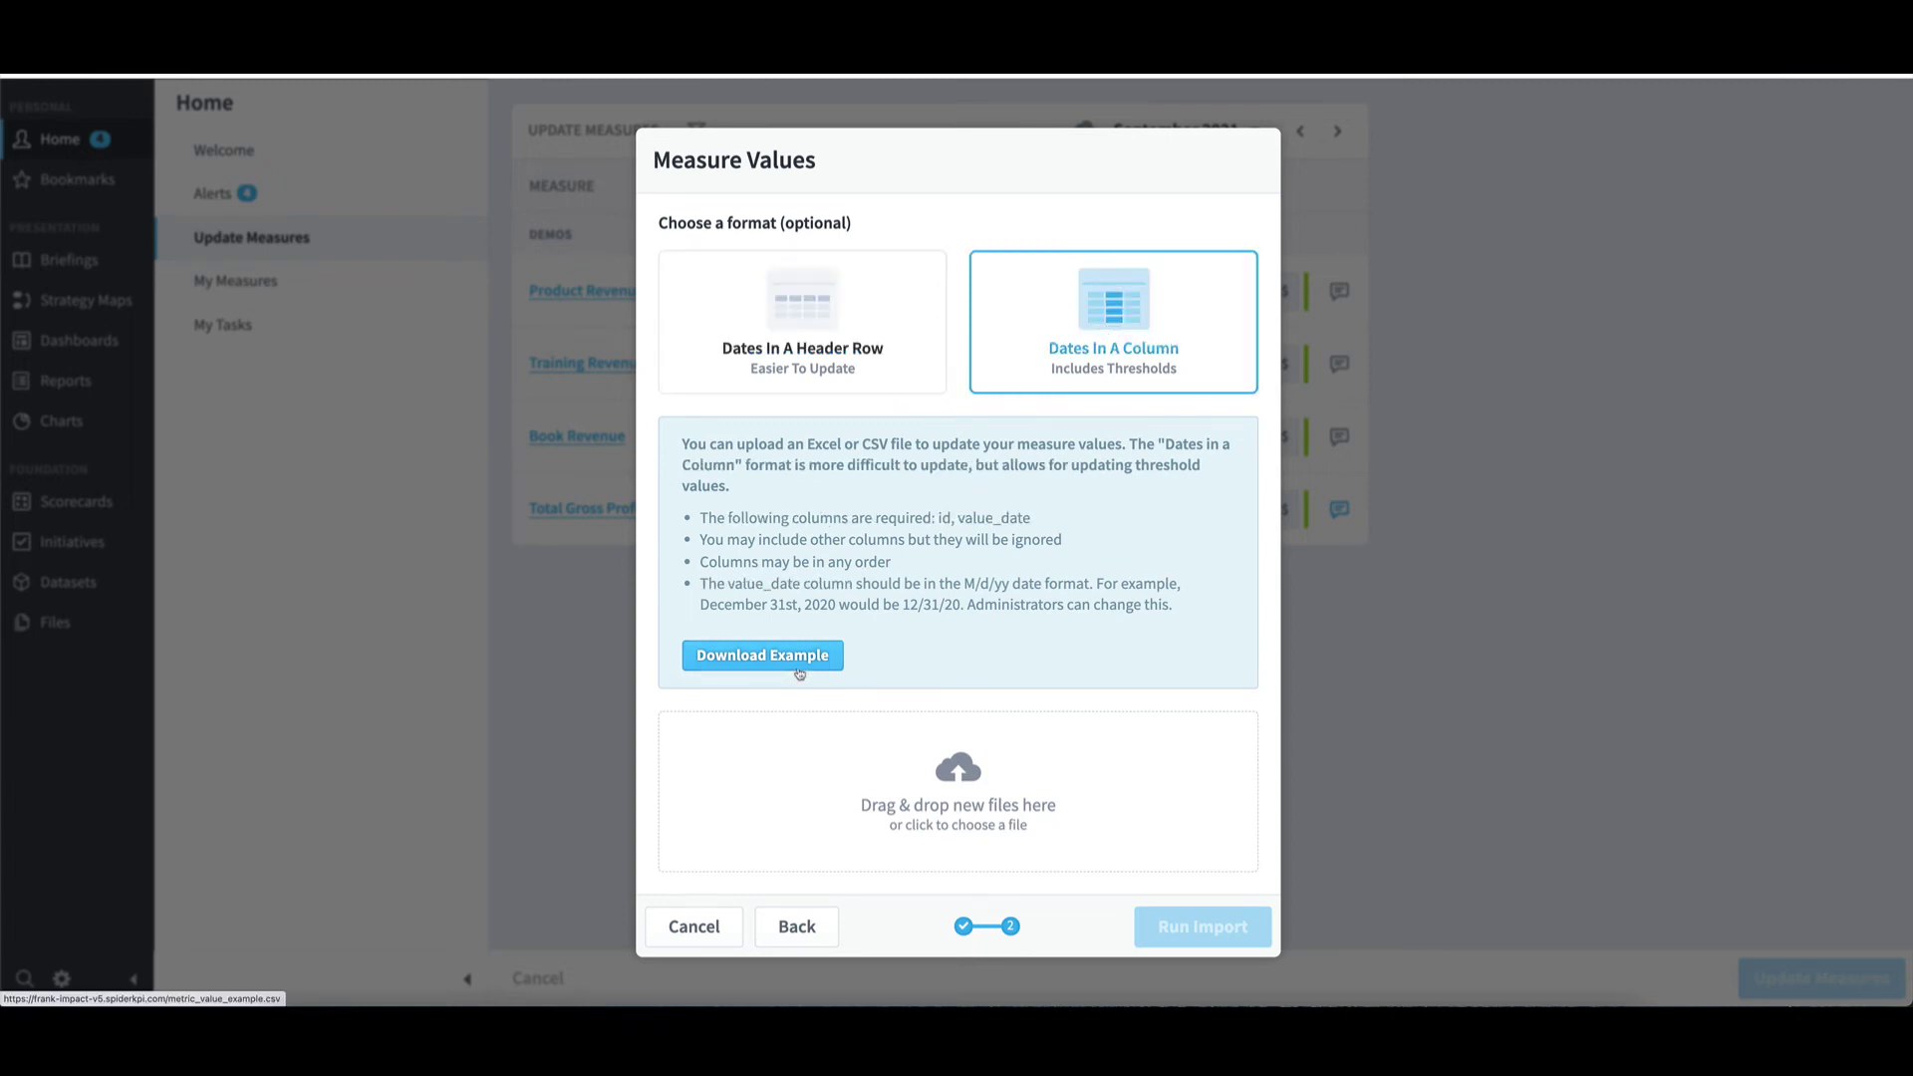
- Download the example file for the date-column format, open it in Excel, and enlarge the worksheet to 150% zoom
left_click(800, 669)
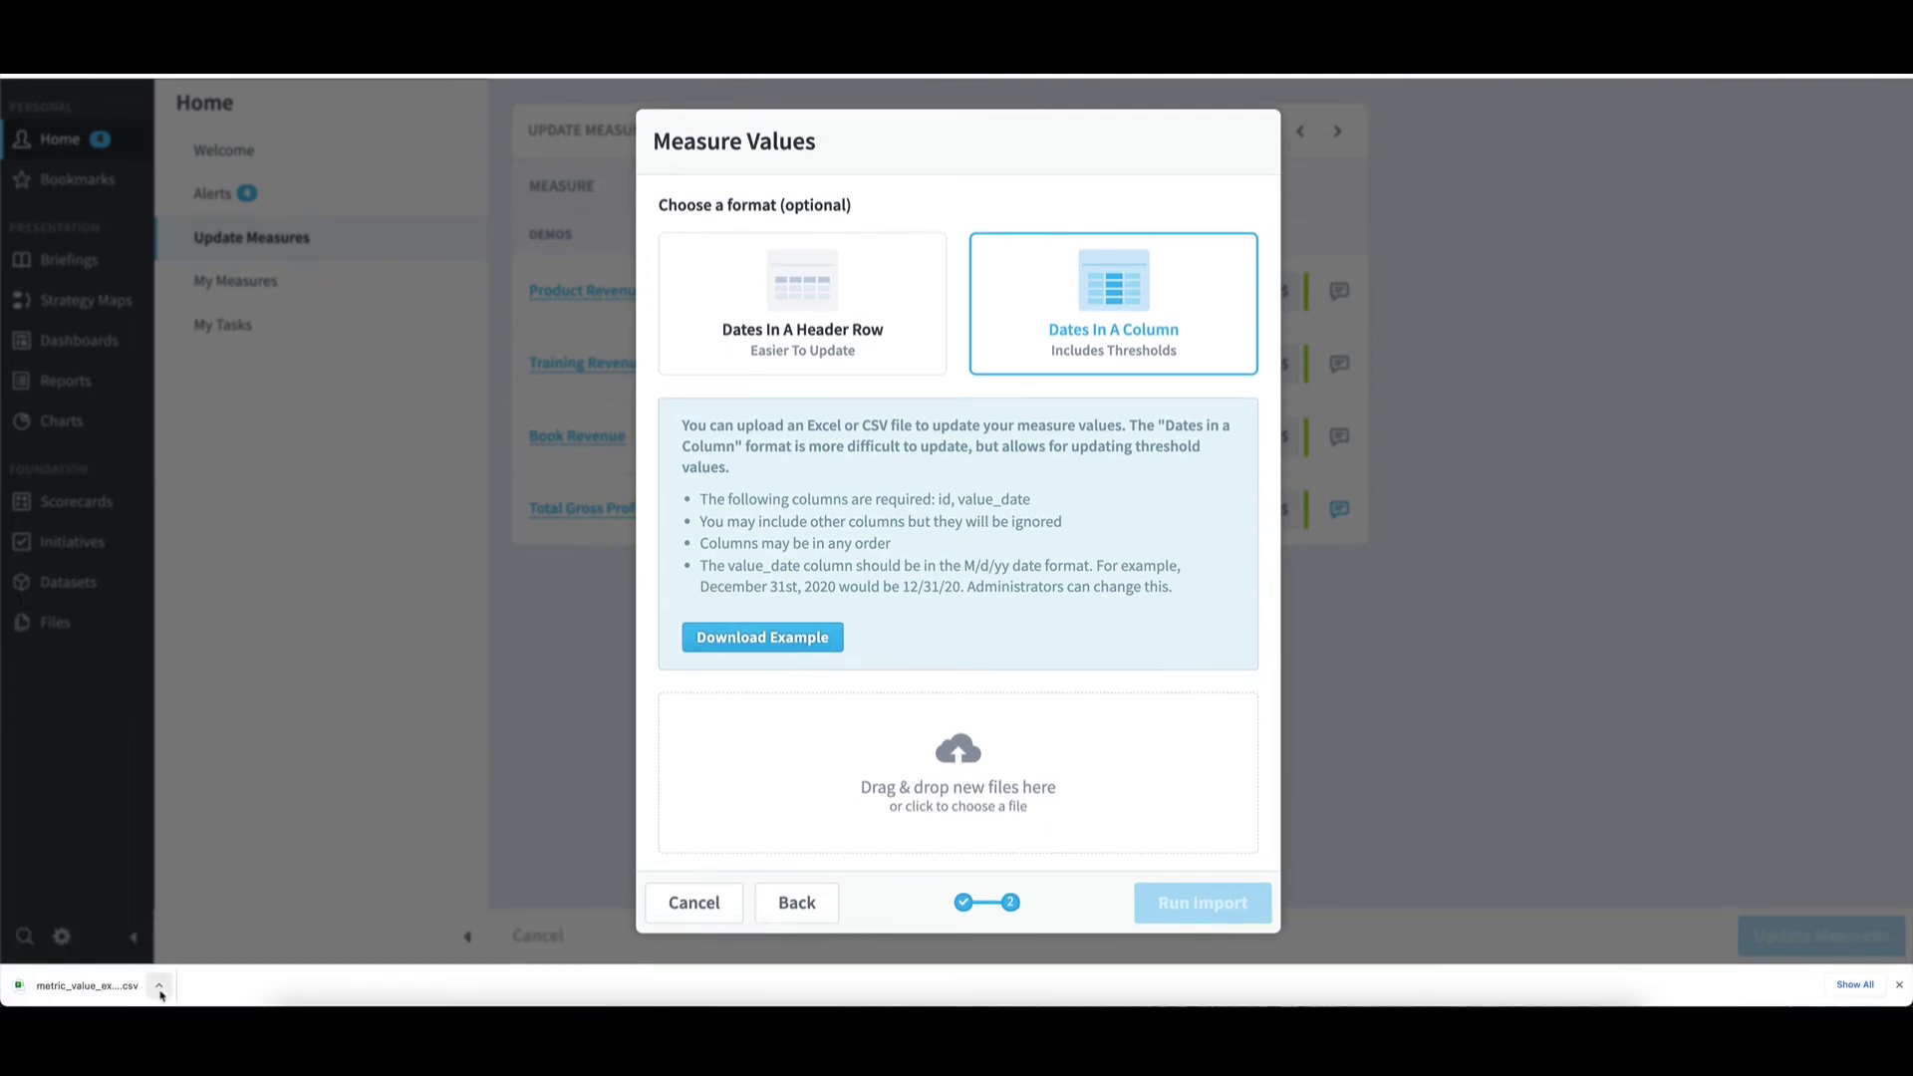
left_click(161, 989)
left_click(181, 926)
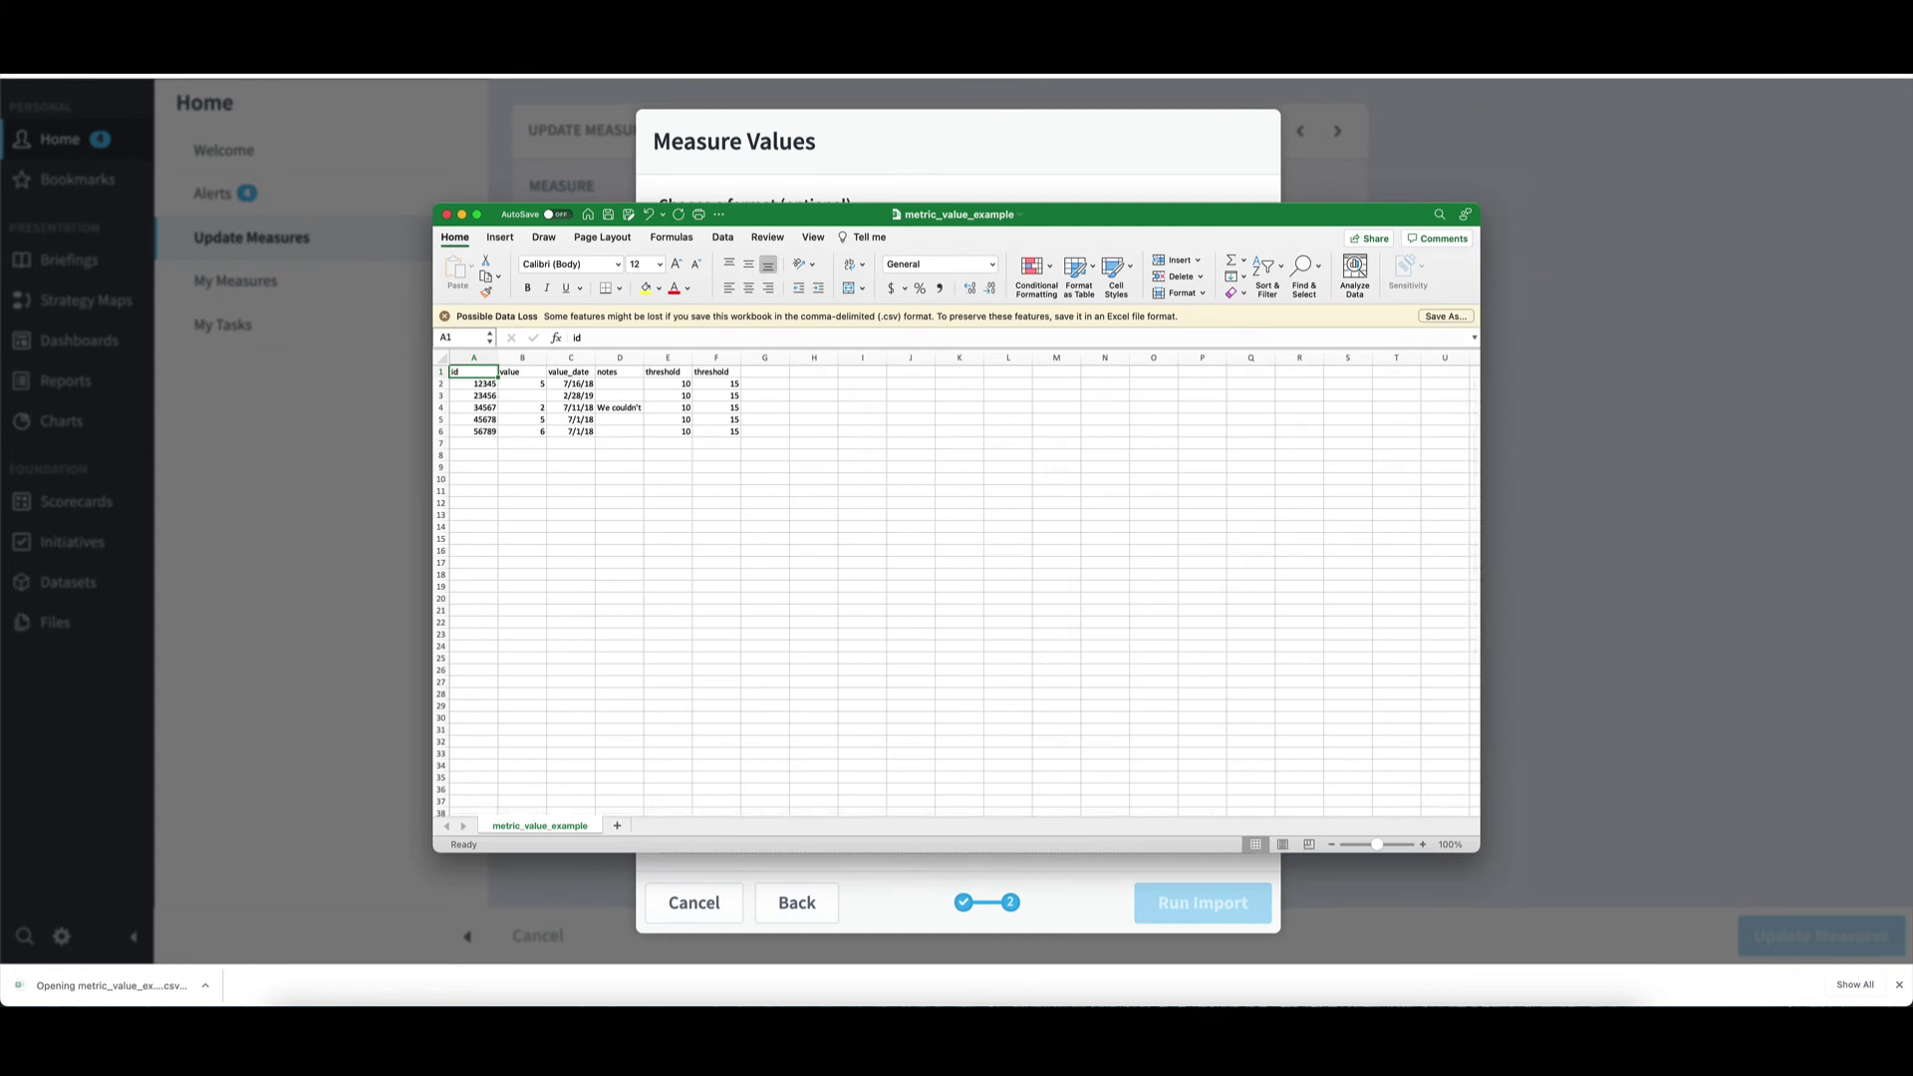
left_click(149, 73)
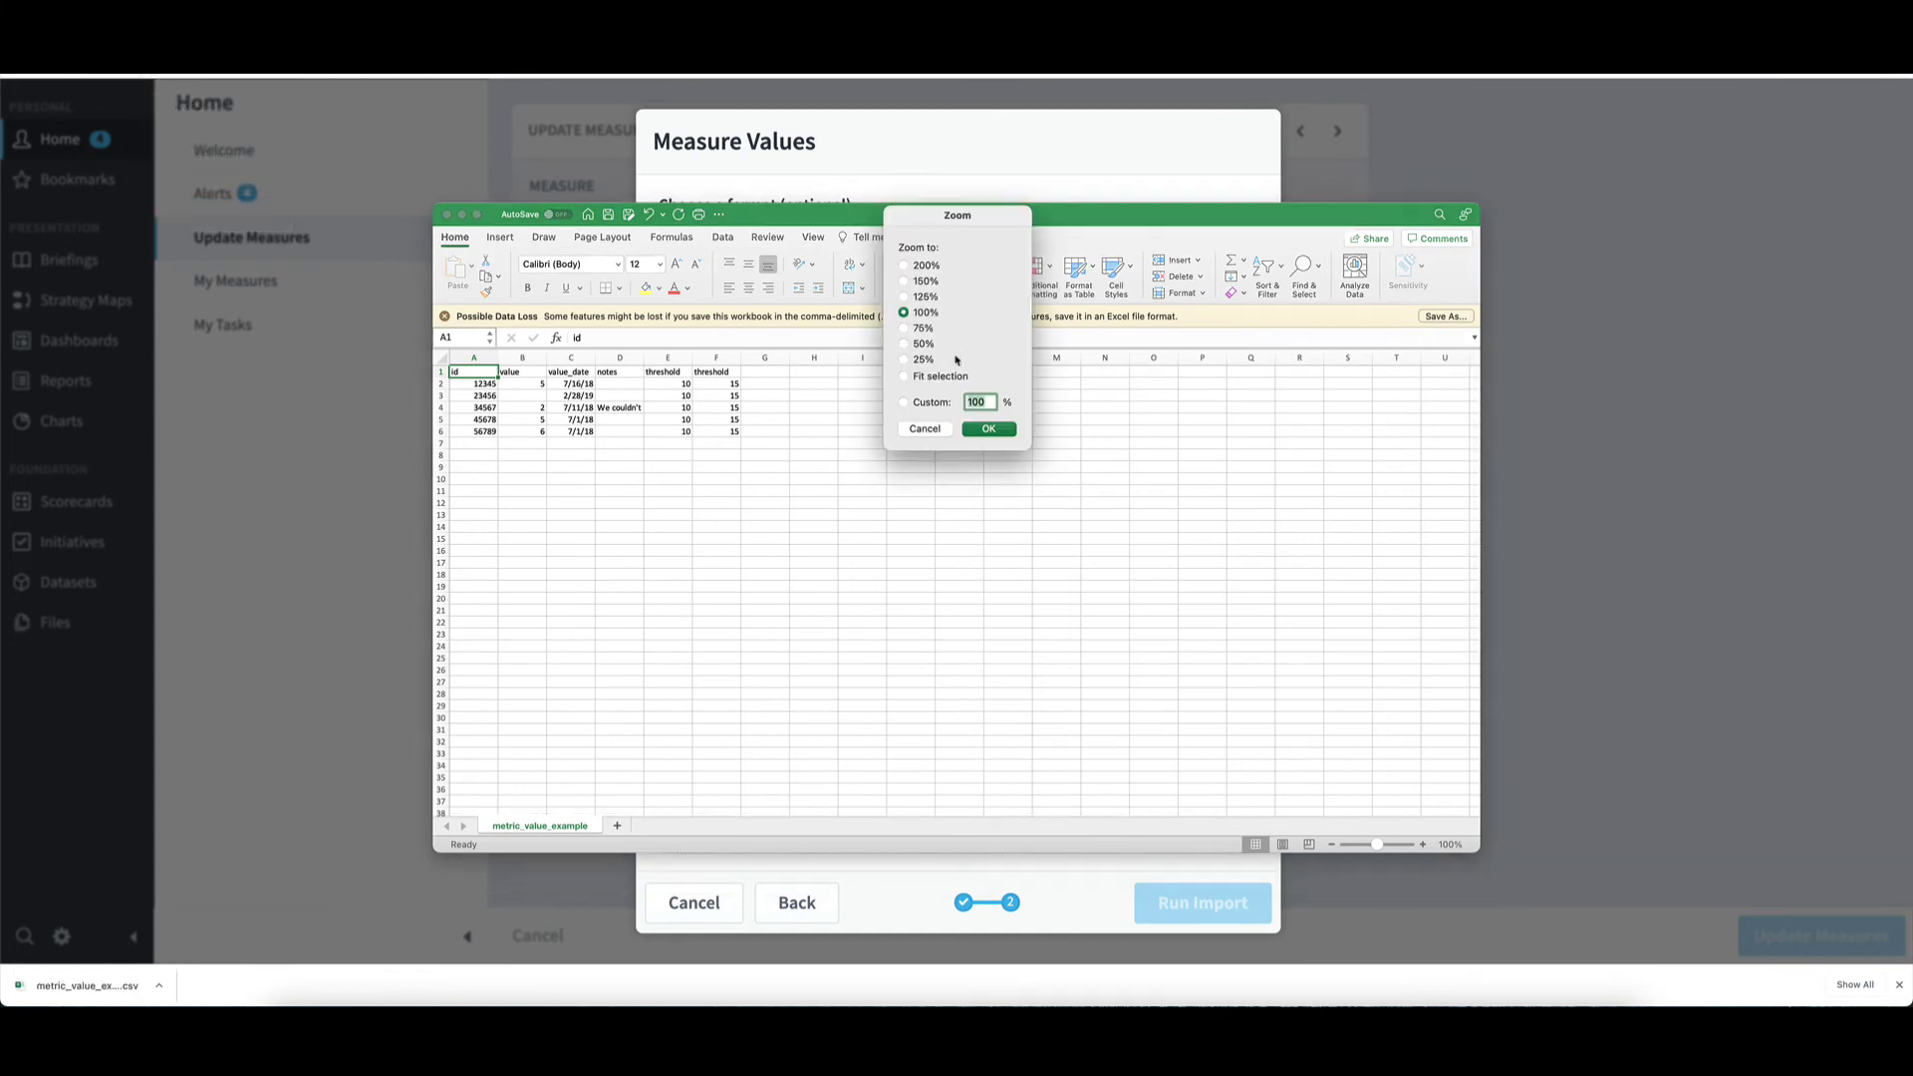
left_click(991, 436)
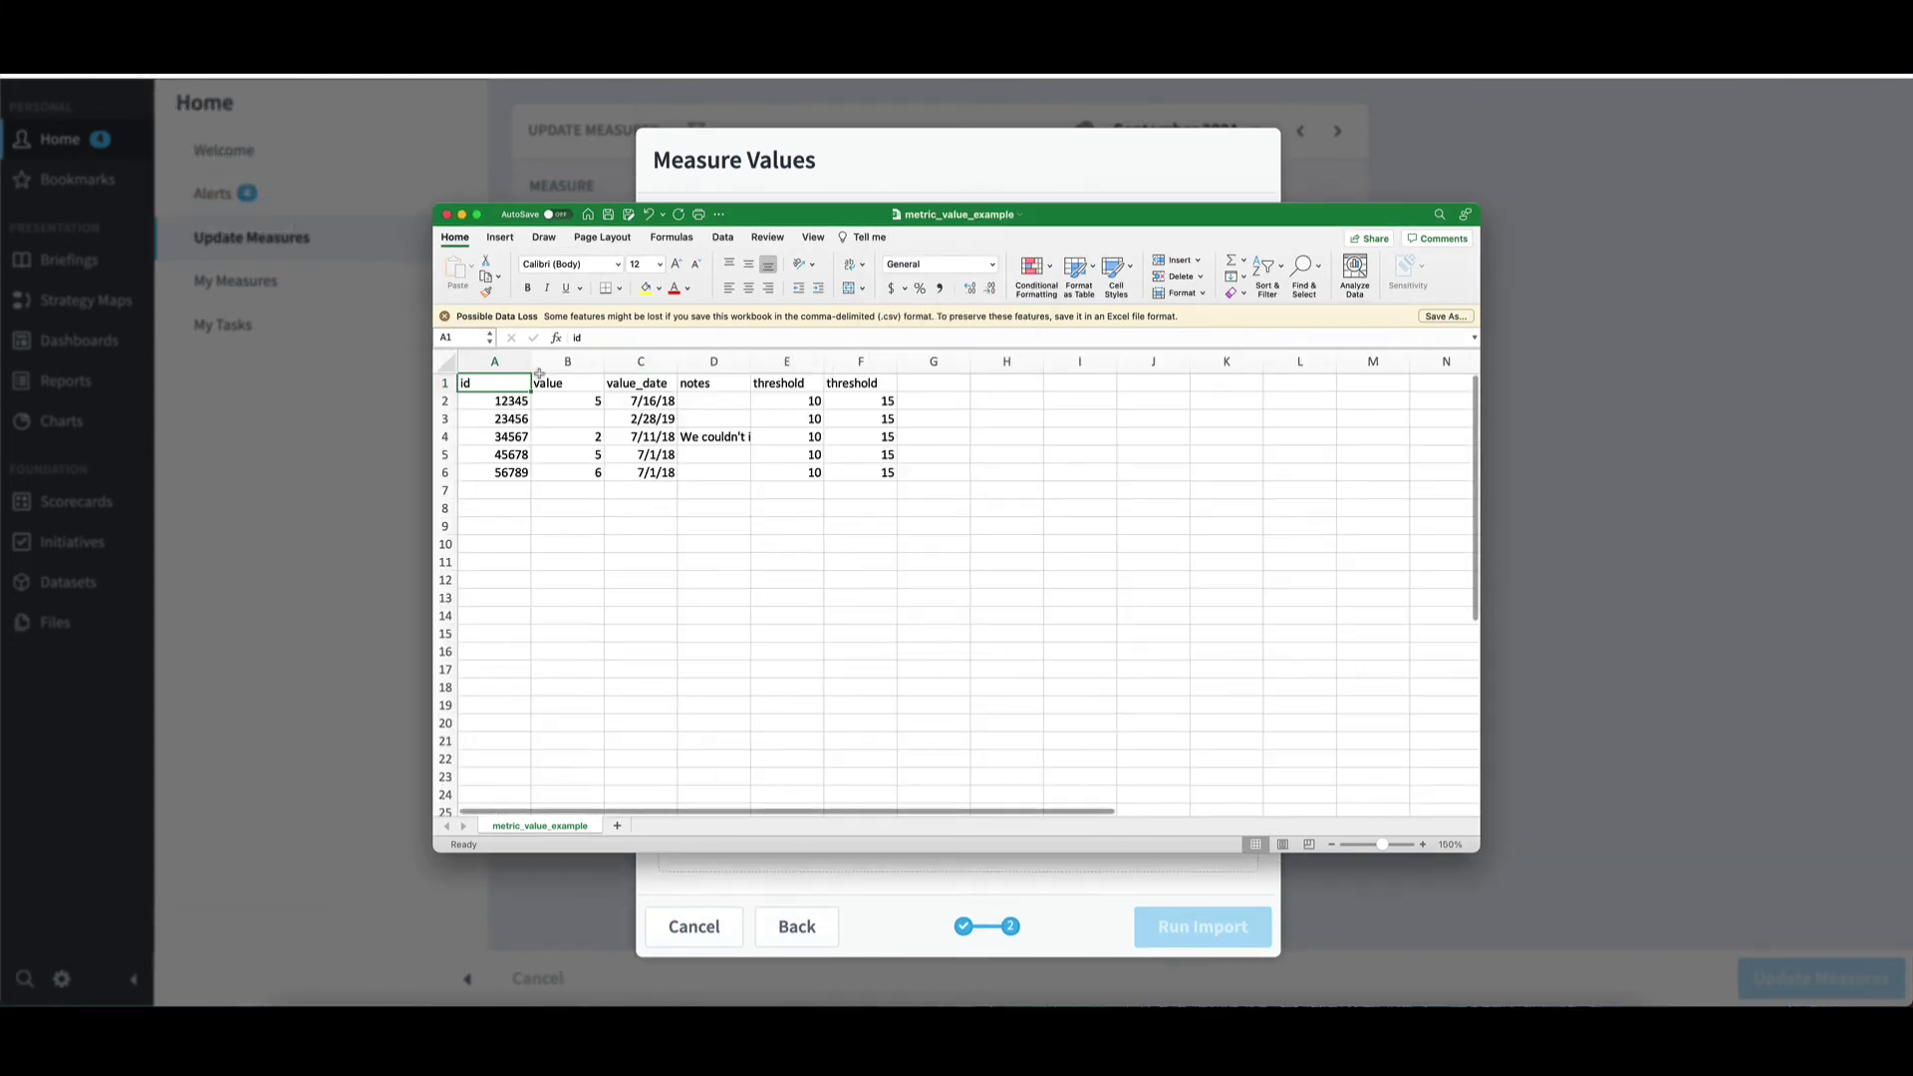
- Fit all worksheet columns to their contents and delete the example rows 3 to 6
left_click(446, 361)
double_click(528, 361)
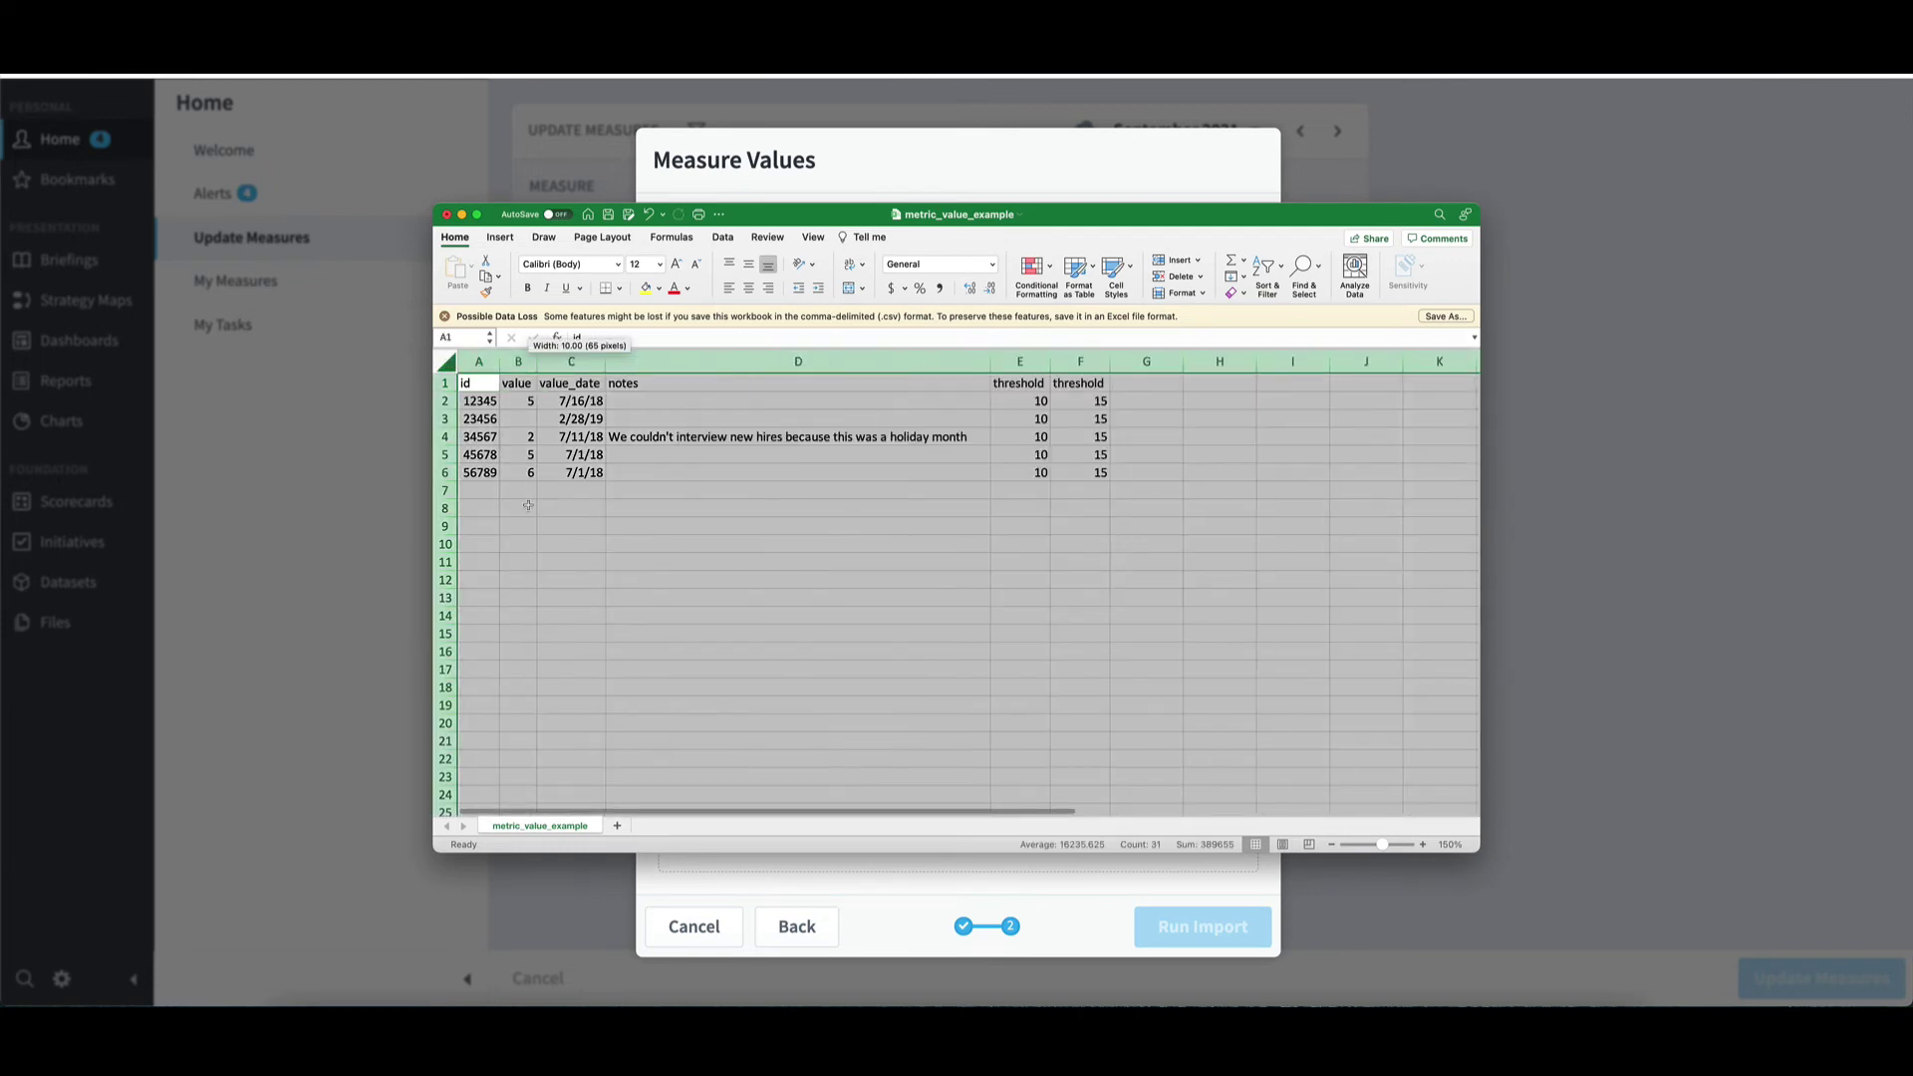
left_click(533, 505)
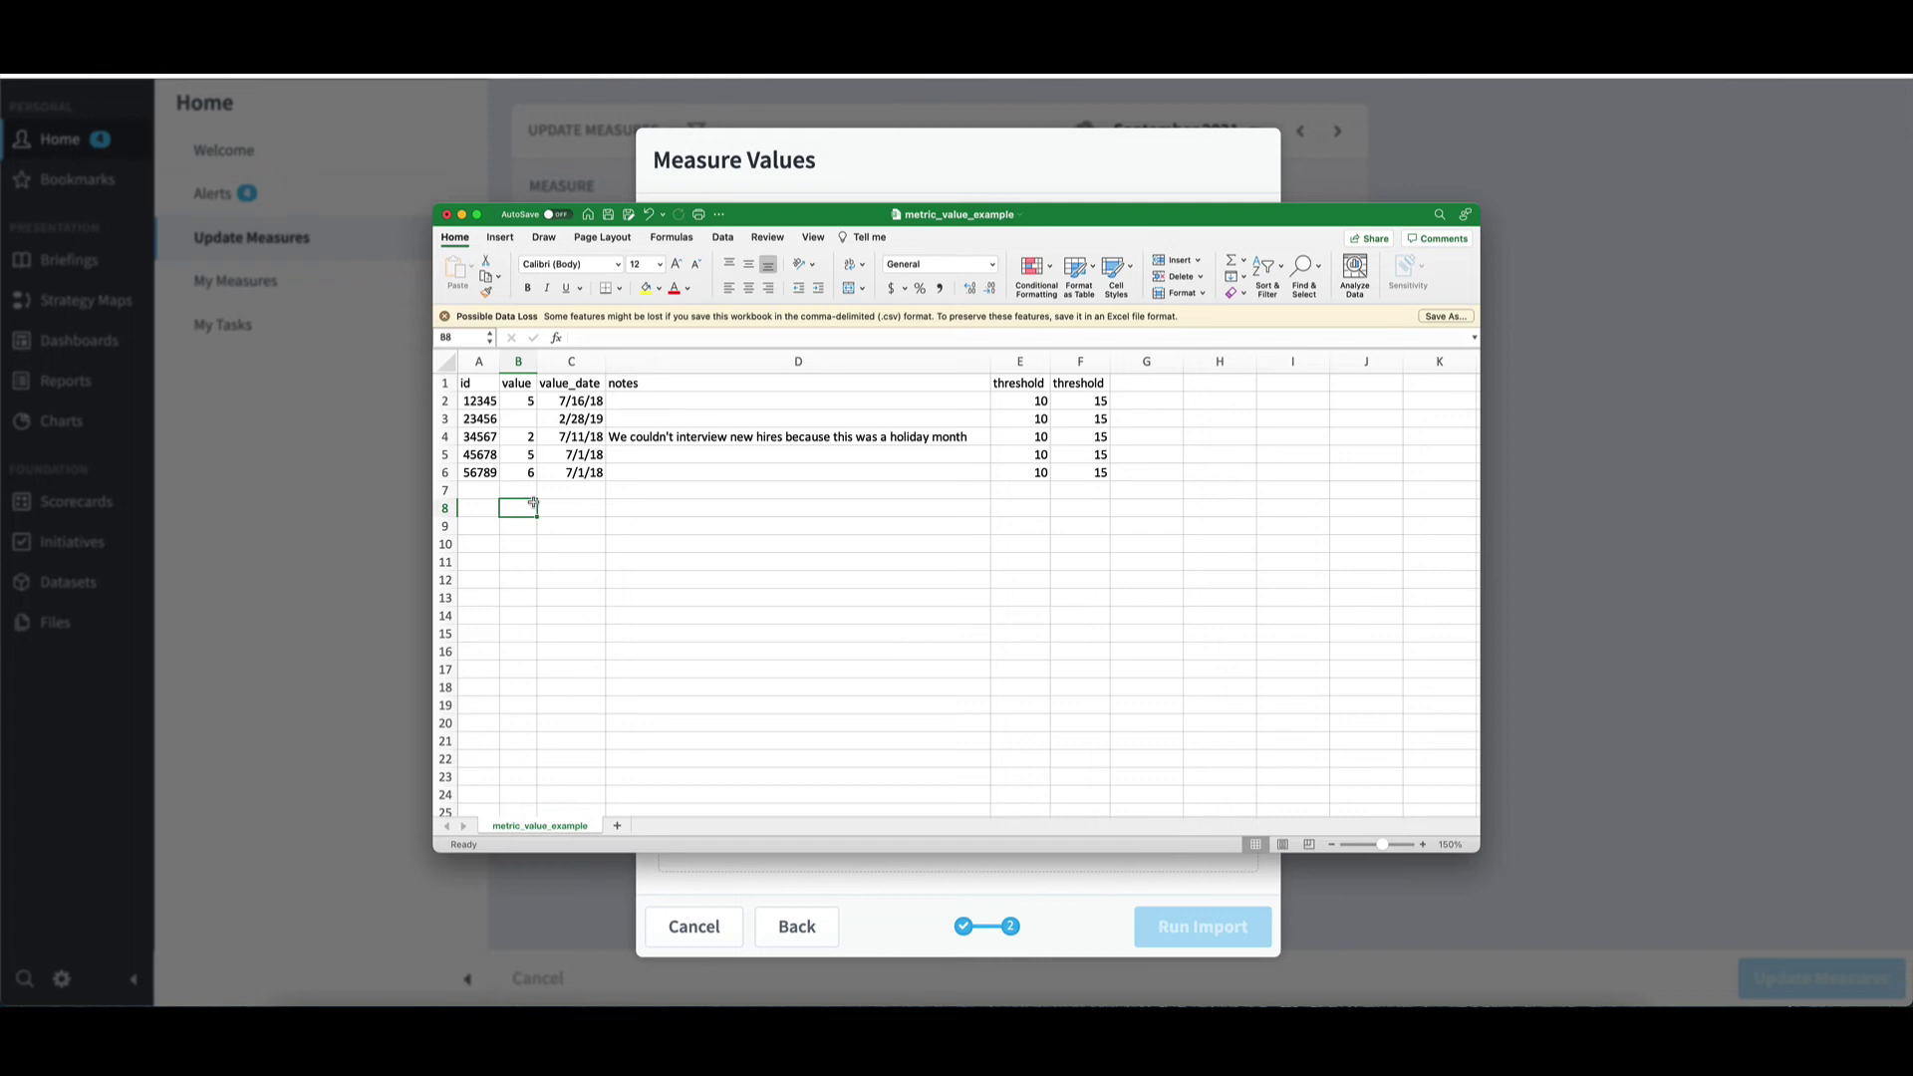
left_click_drag(444, 418, 462, 472)
right_click(497, 454)
left_click(526, 556)
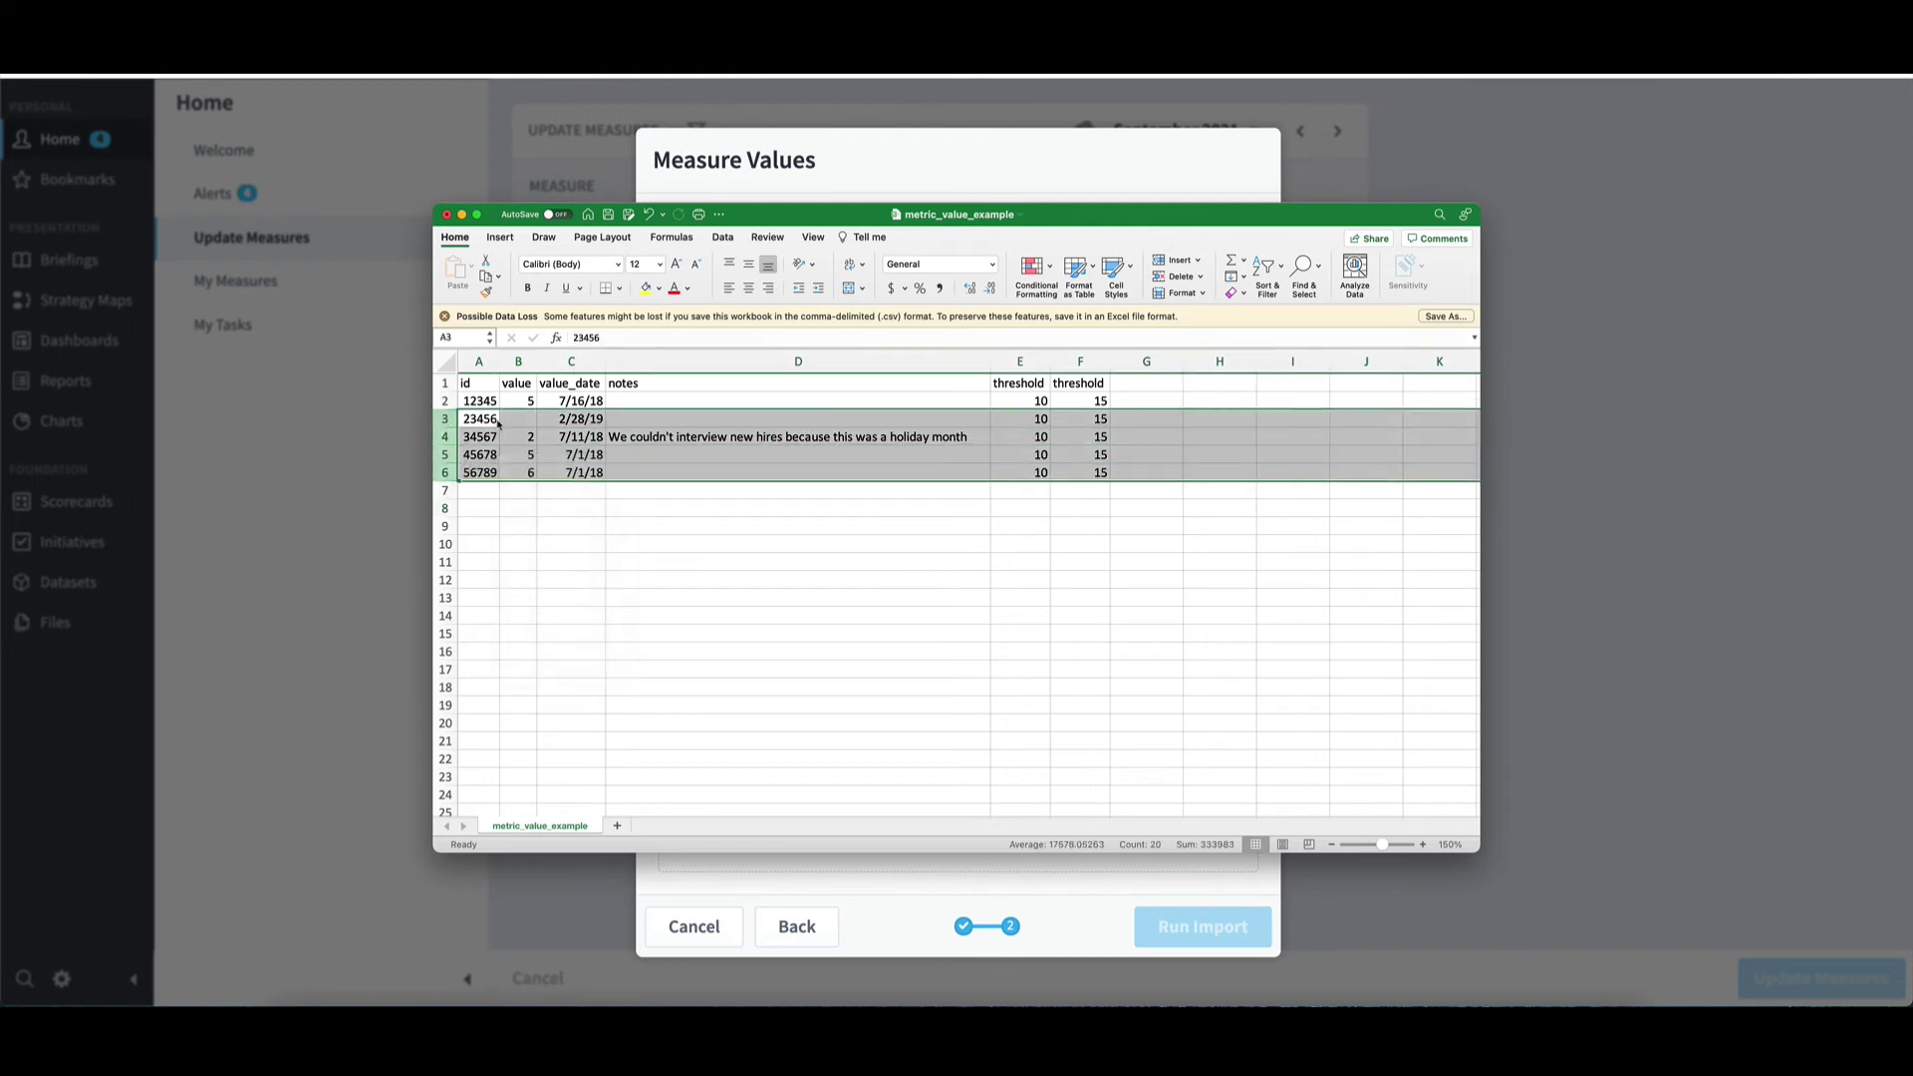
- Fill row 2 with id 8700, value 75000 and value_date 9/1/21
key("Up")
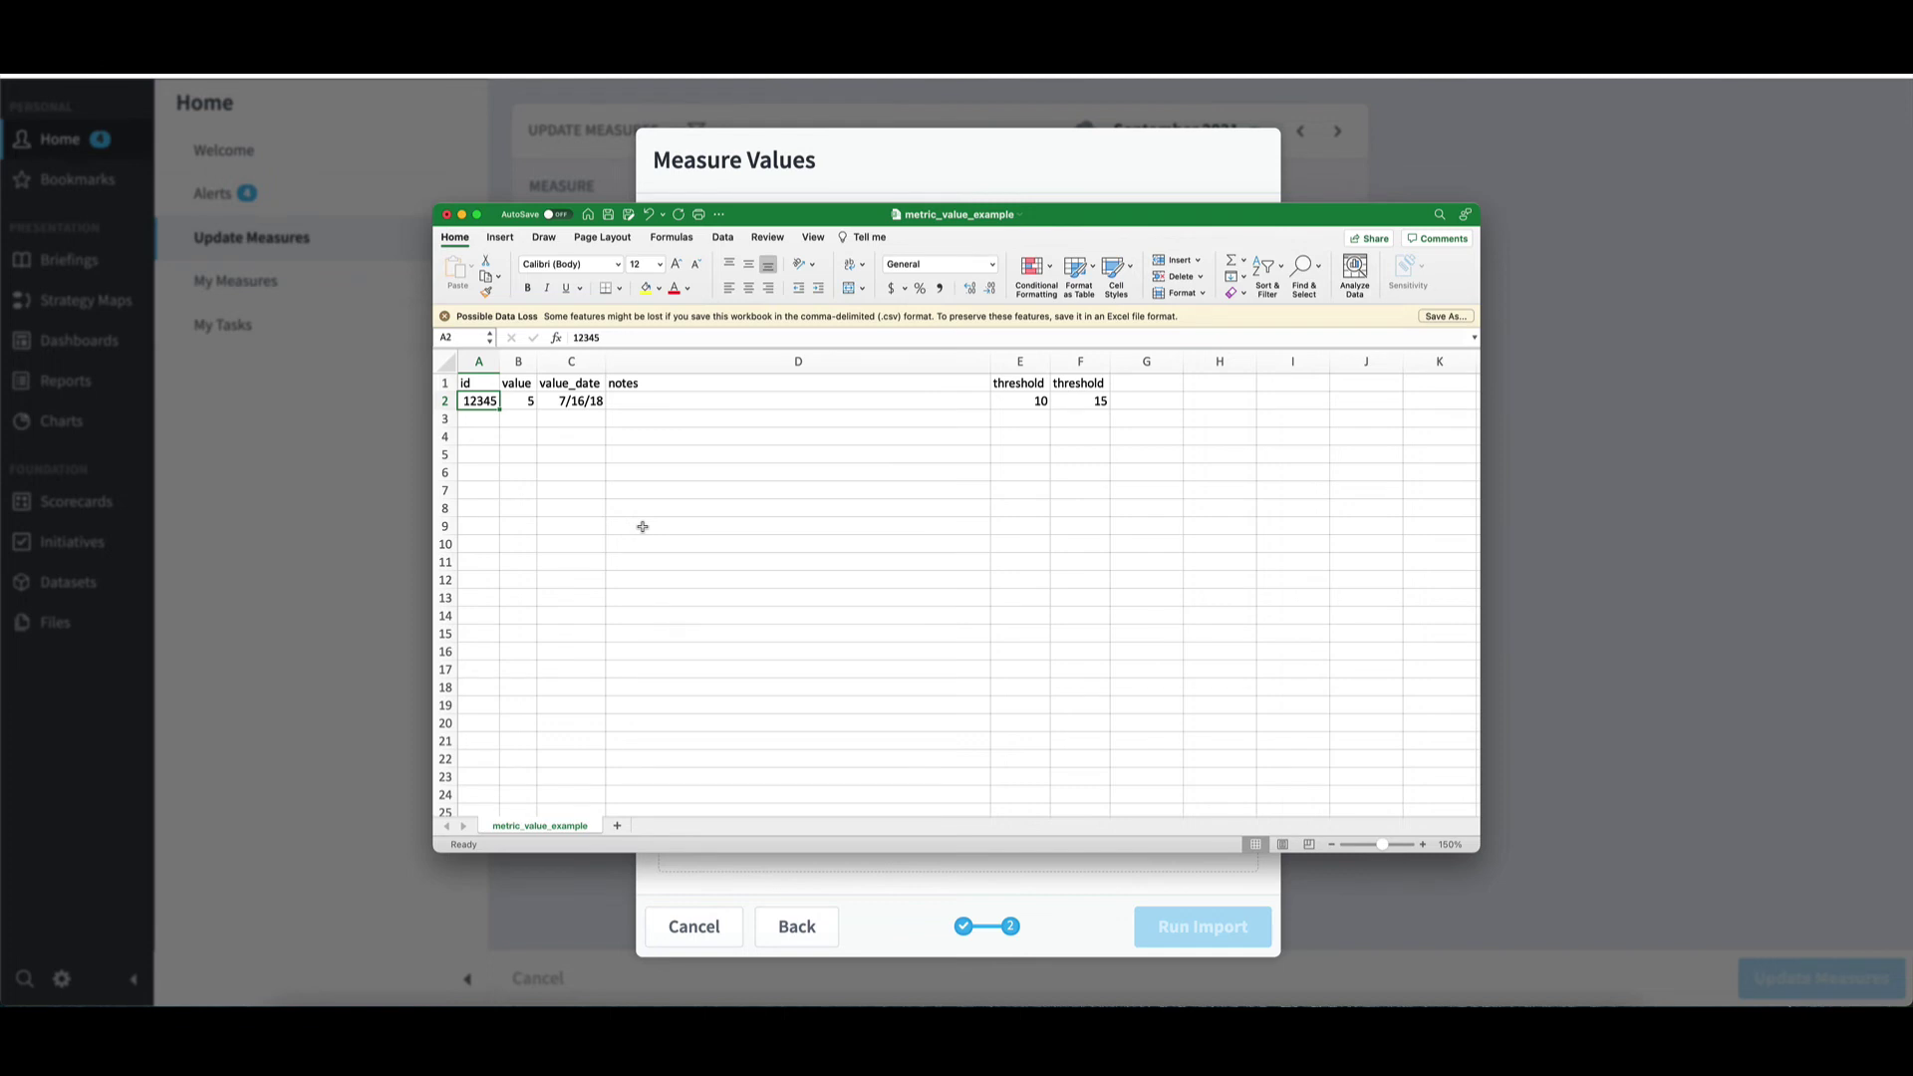
type("8700")
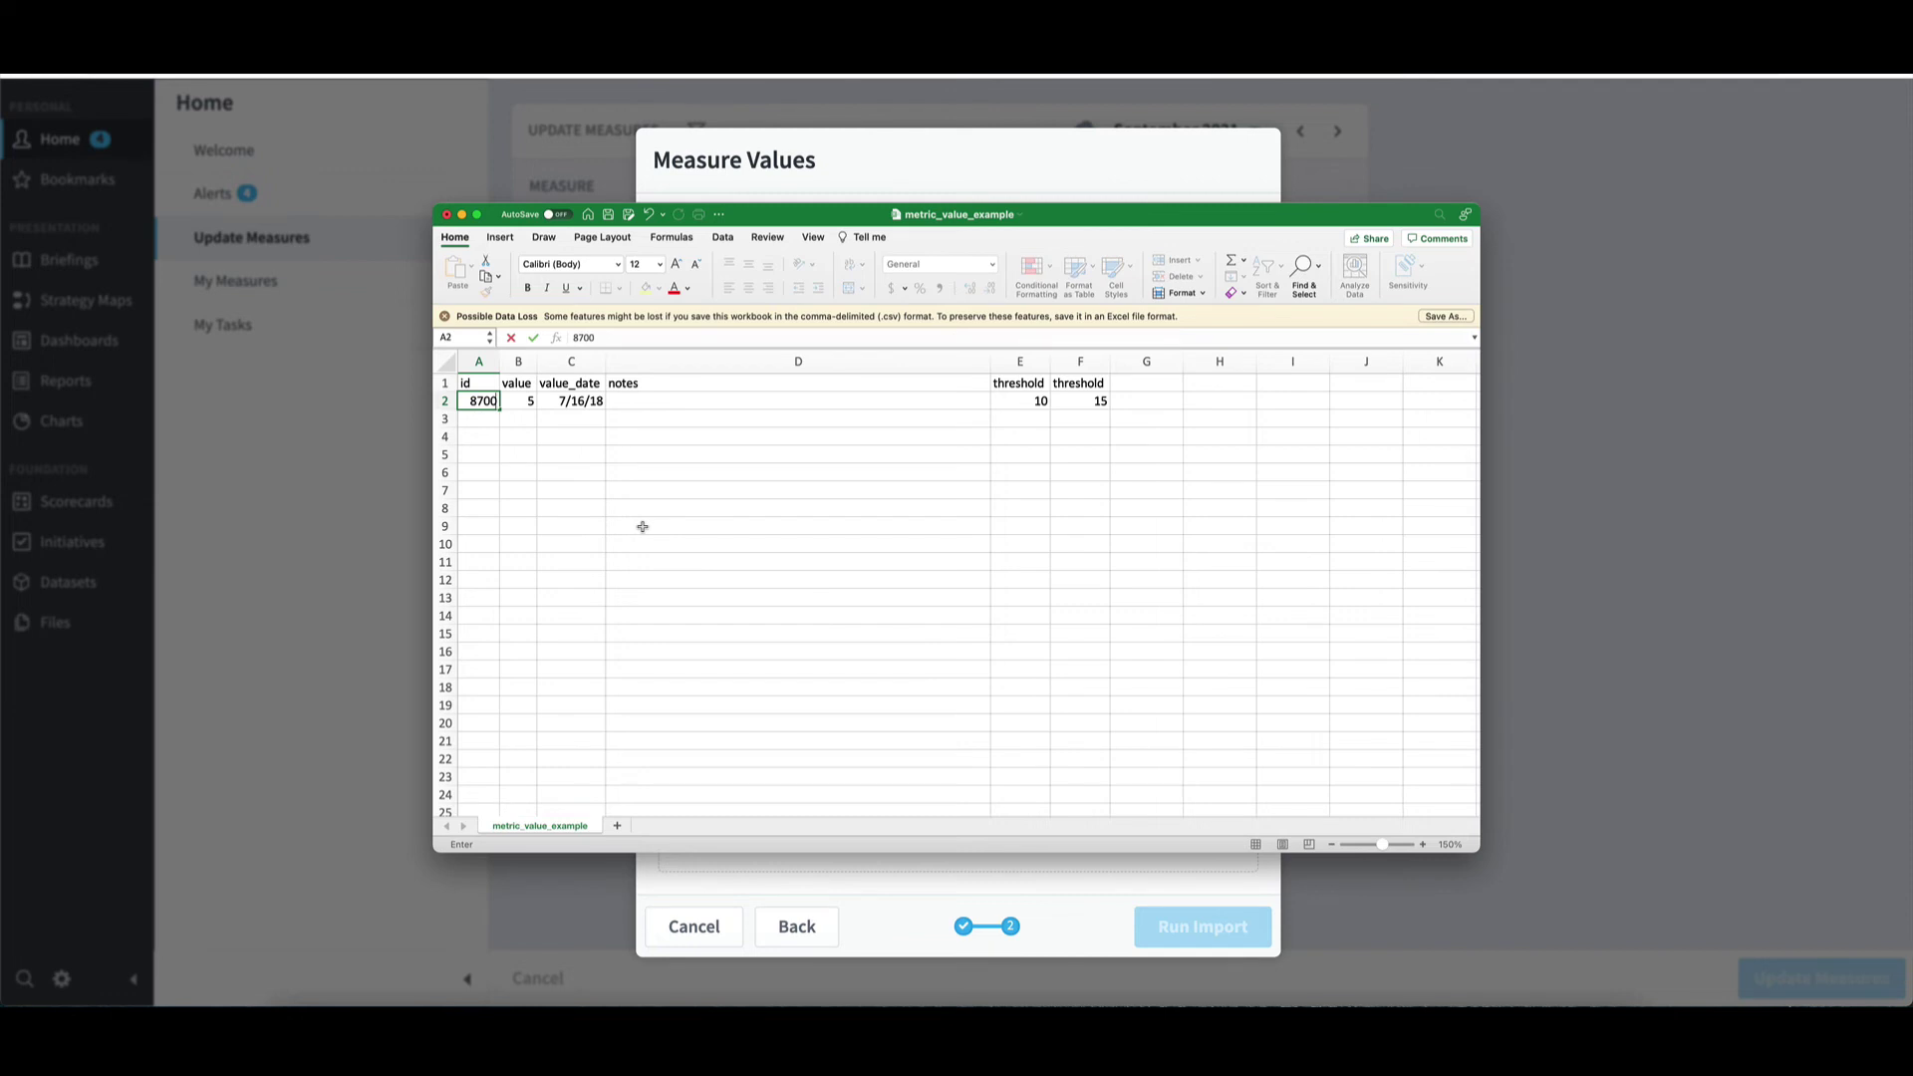
key("Tab")
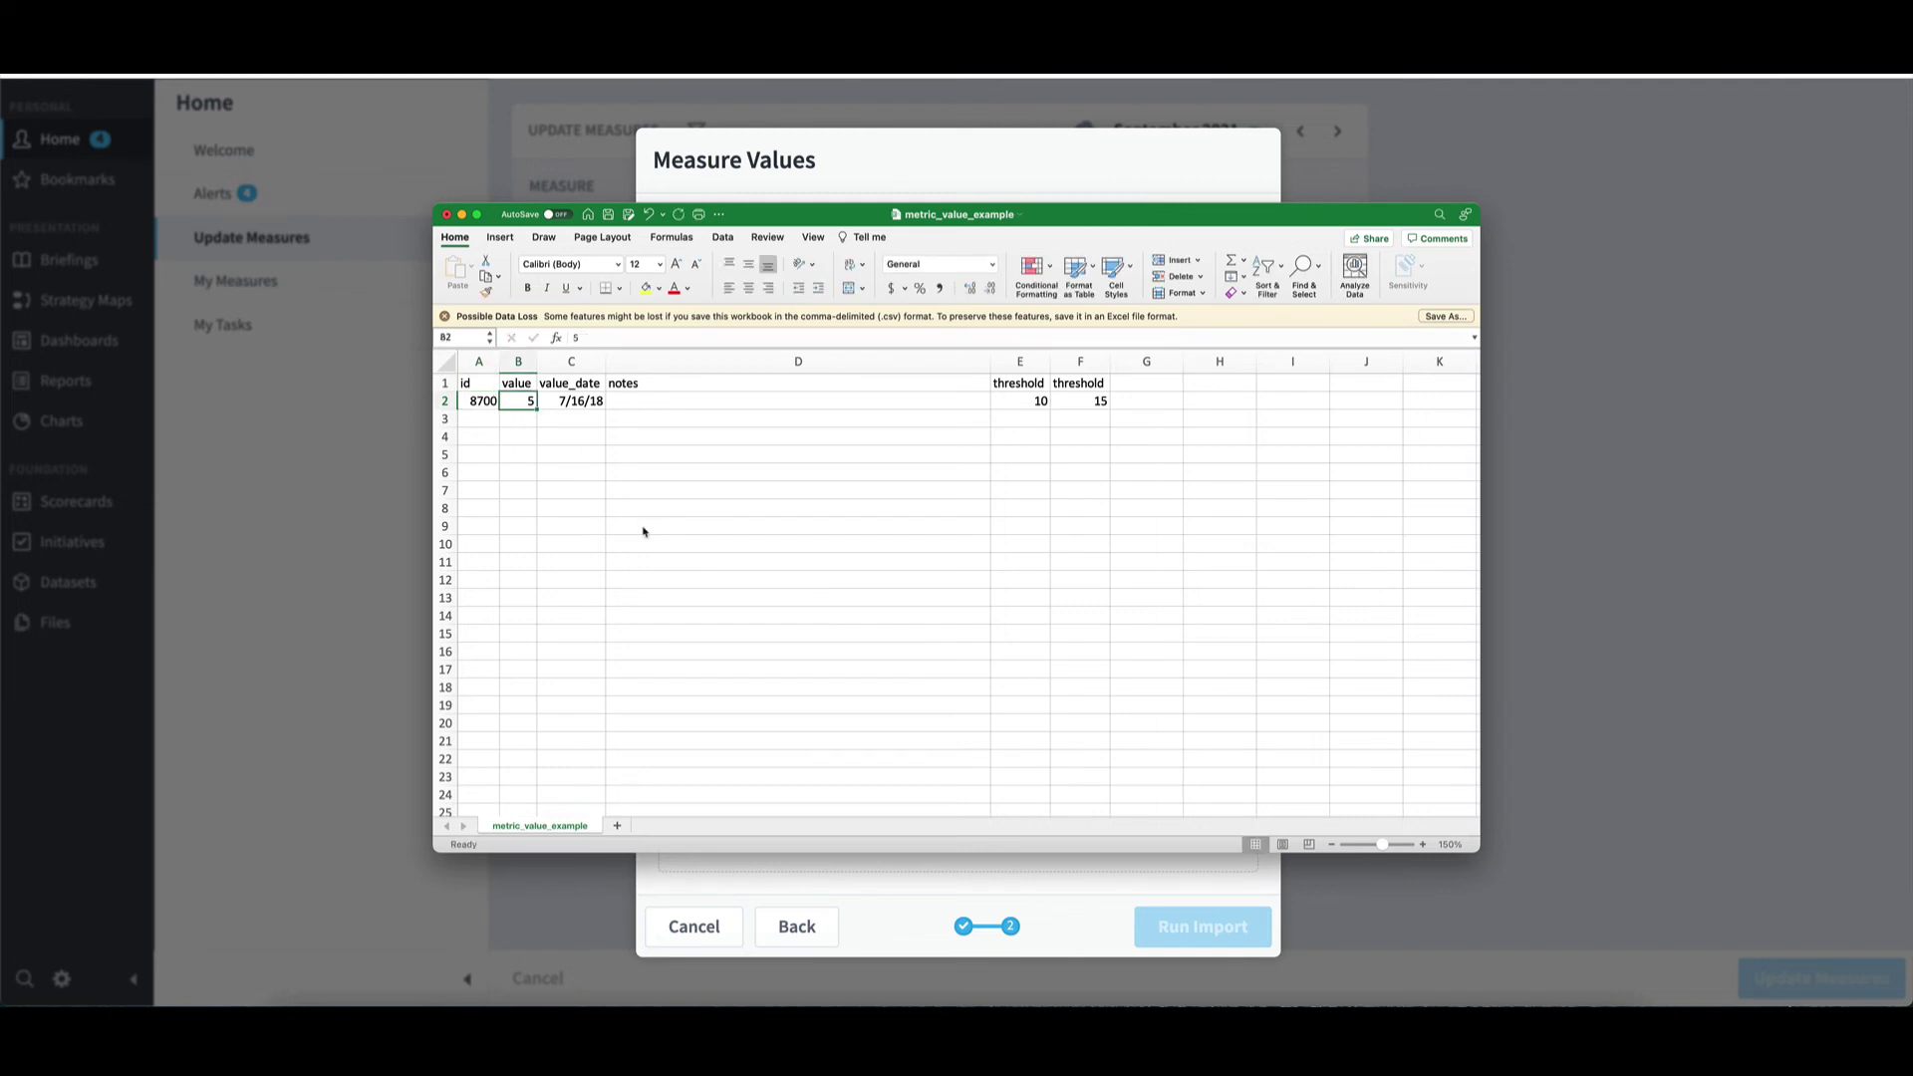
type("75000")
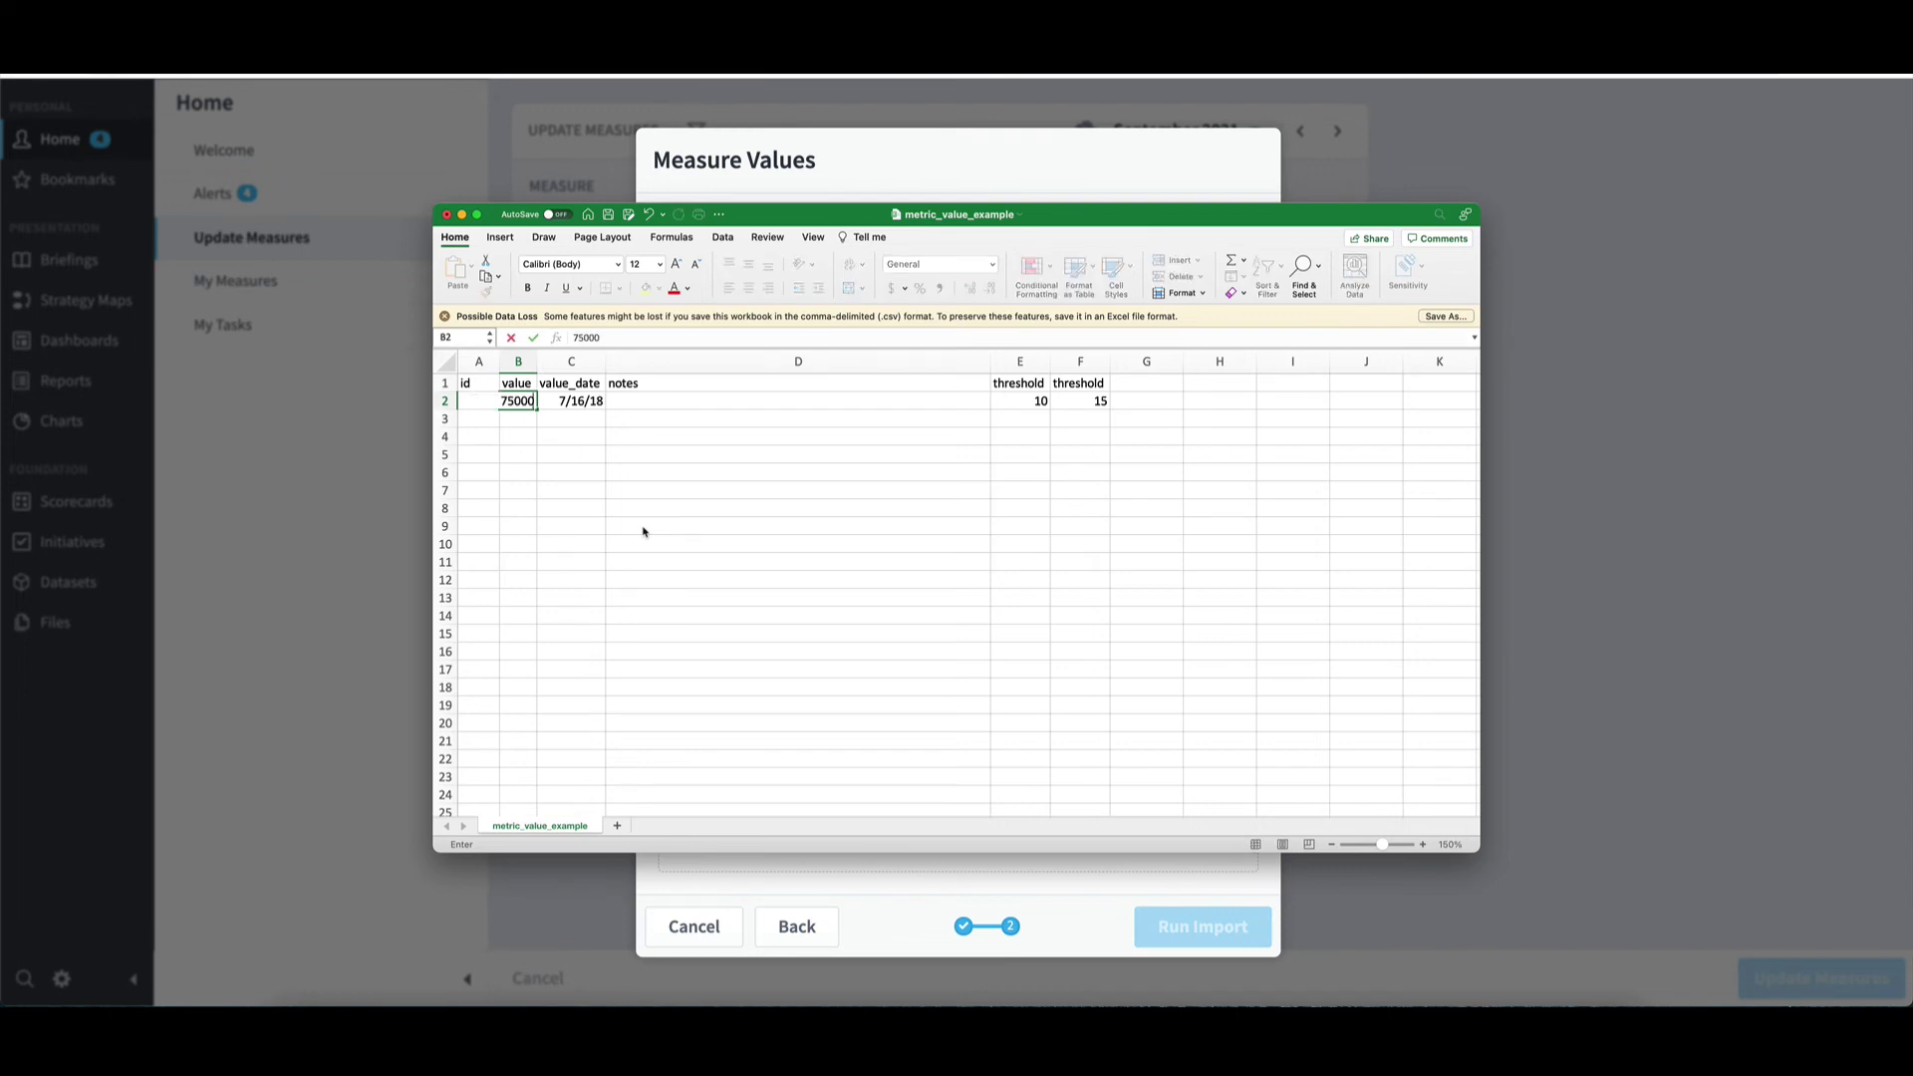
key("Tab")
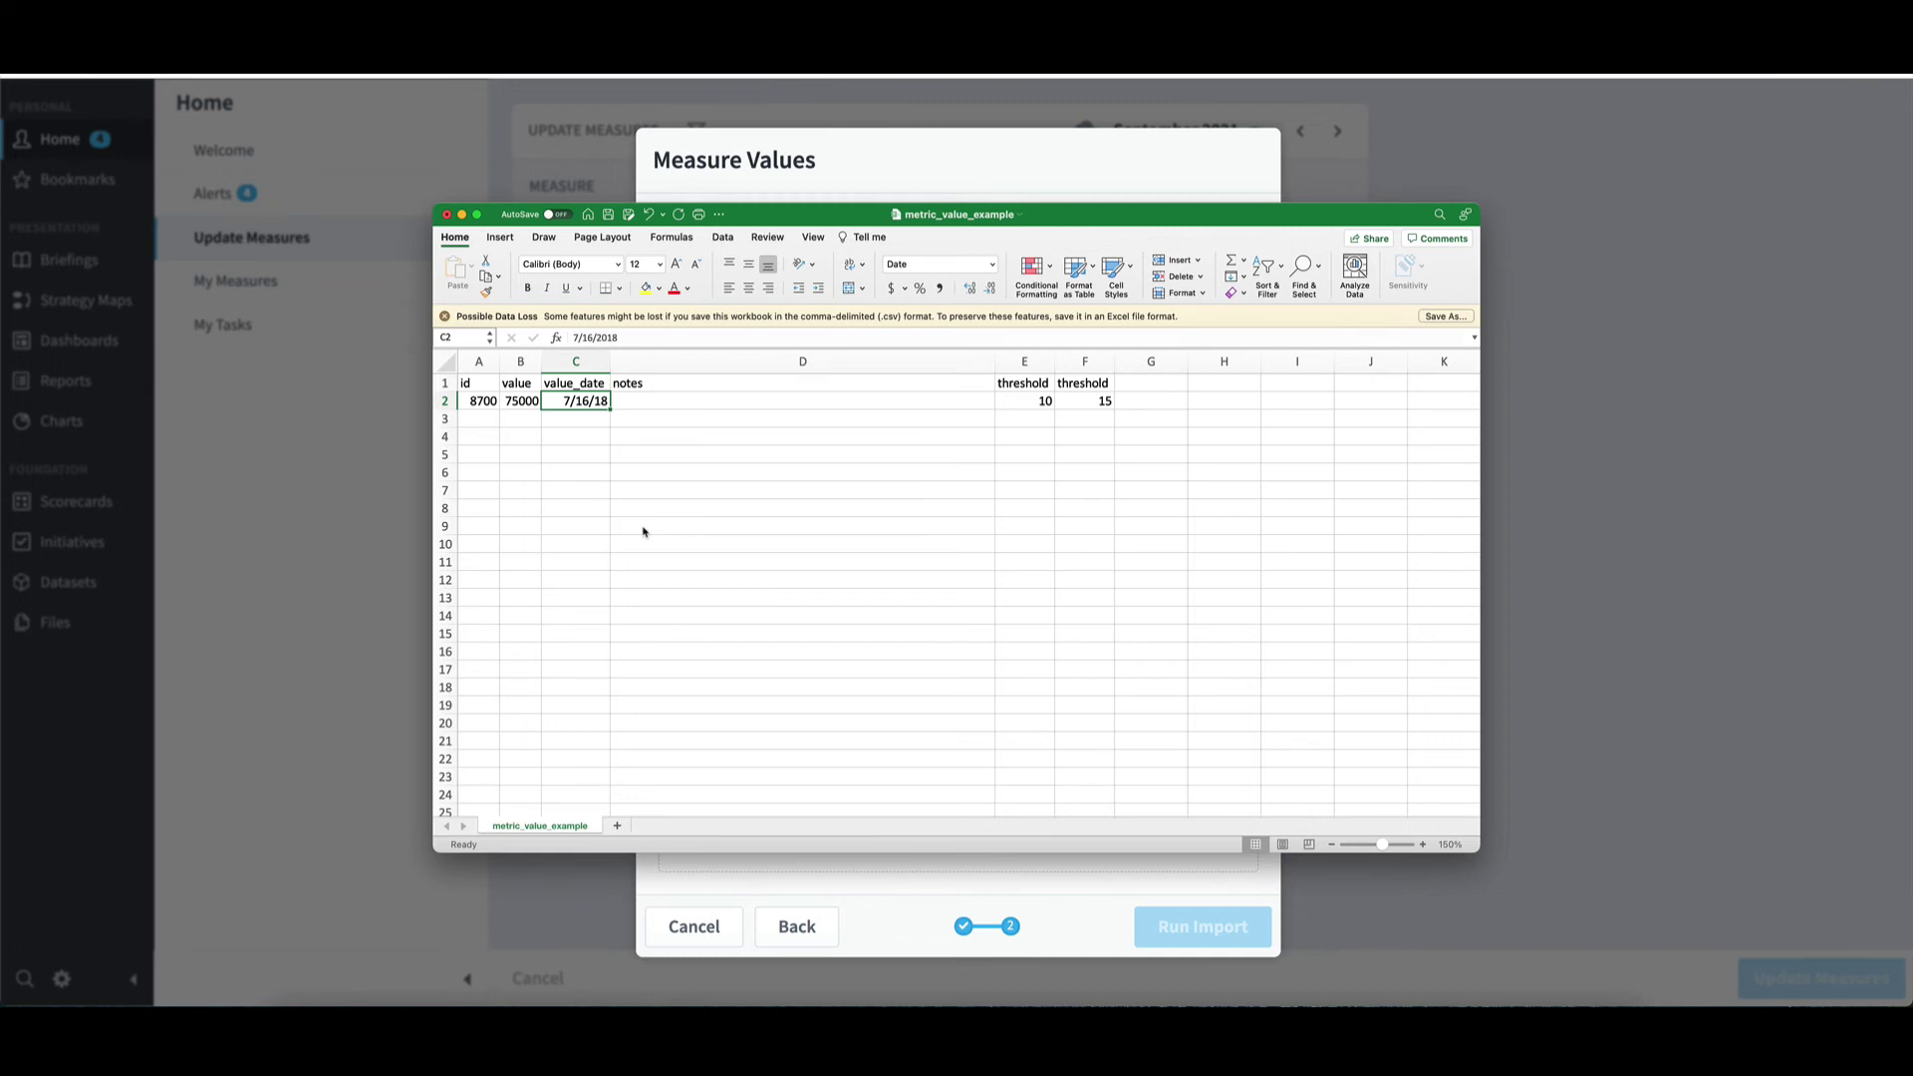
type("9/1/2")
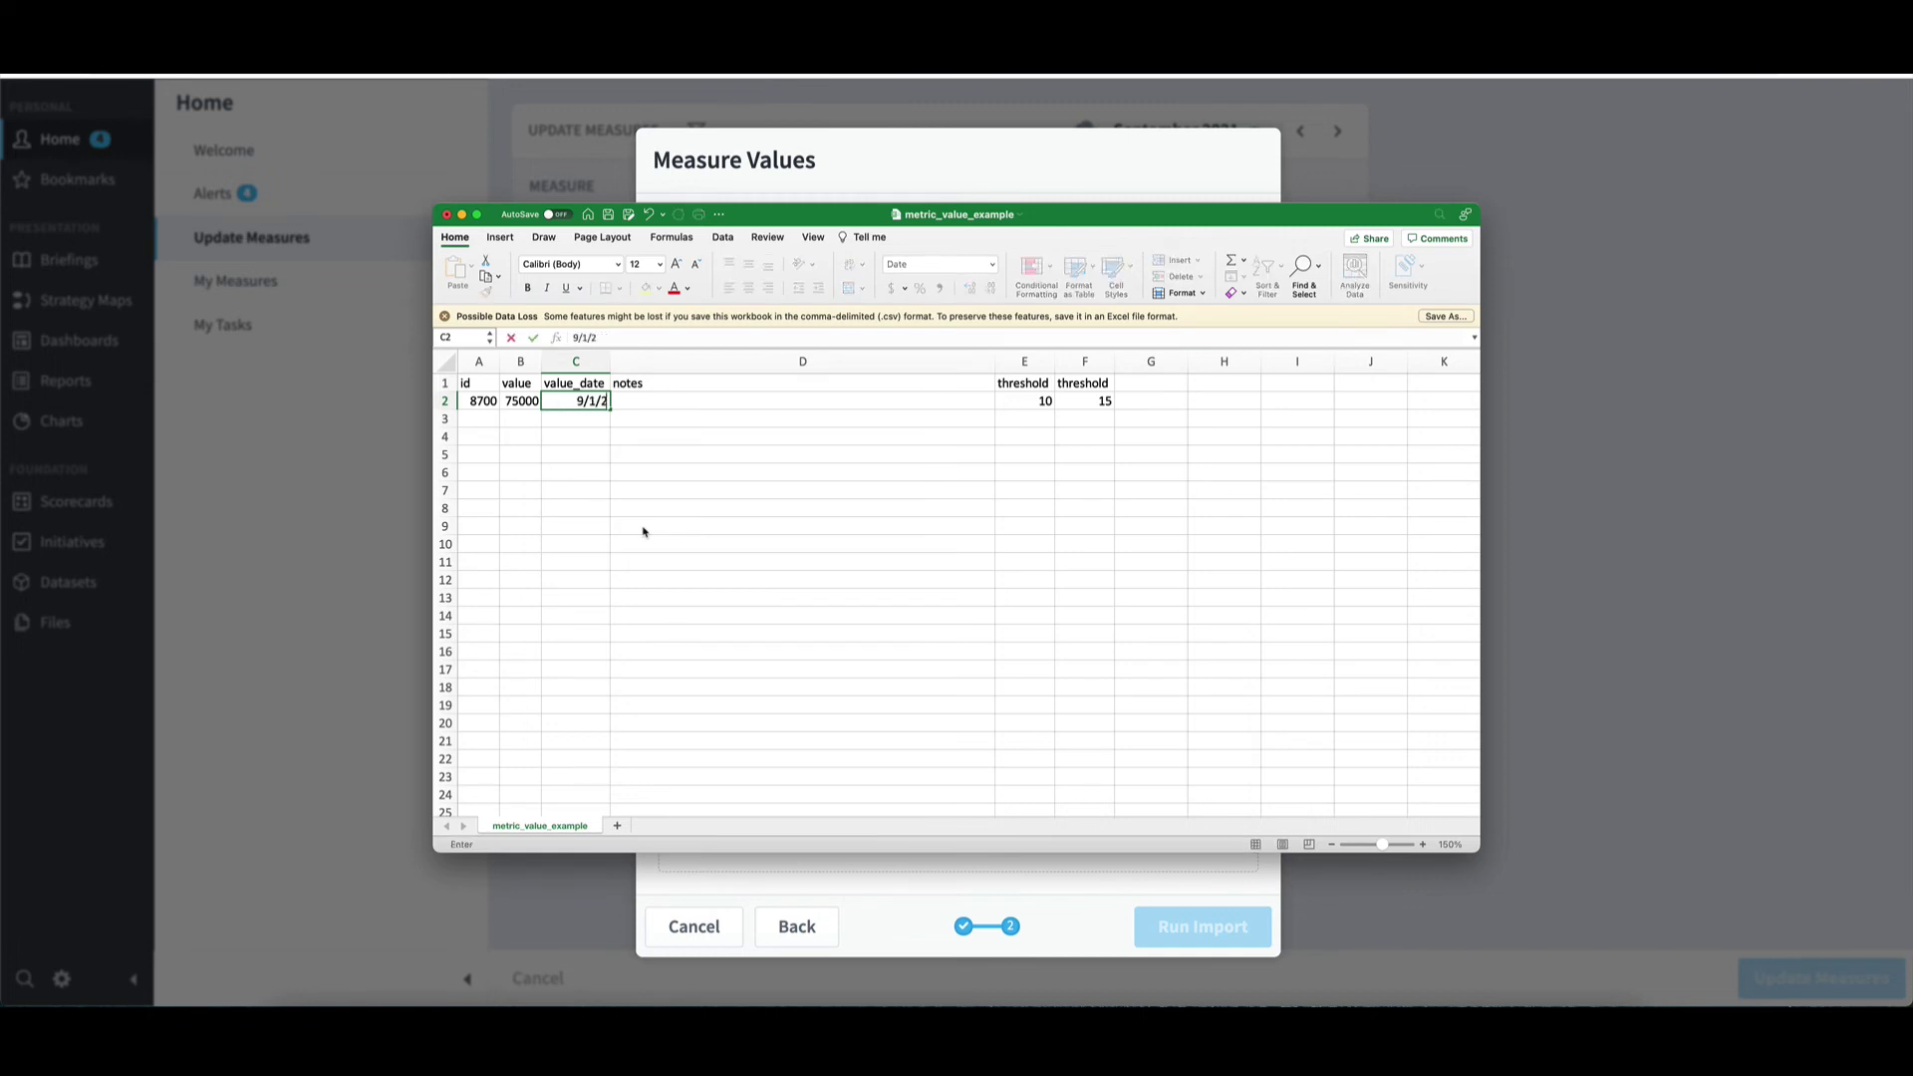
type("1")
key("Tab")
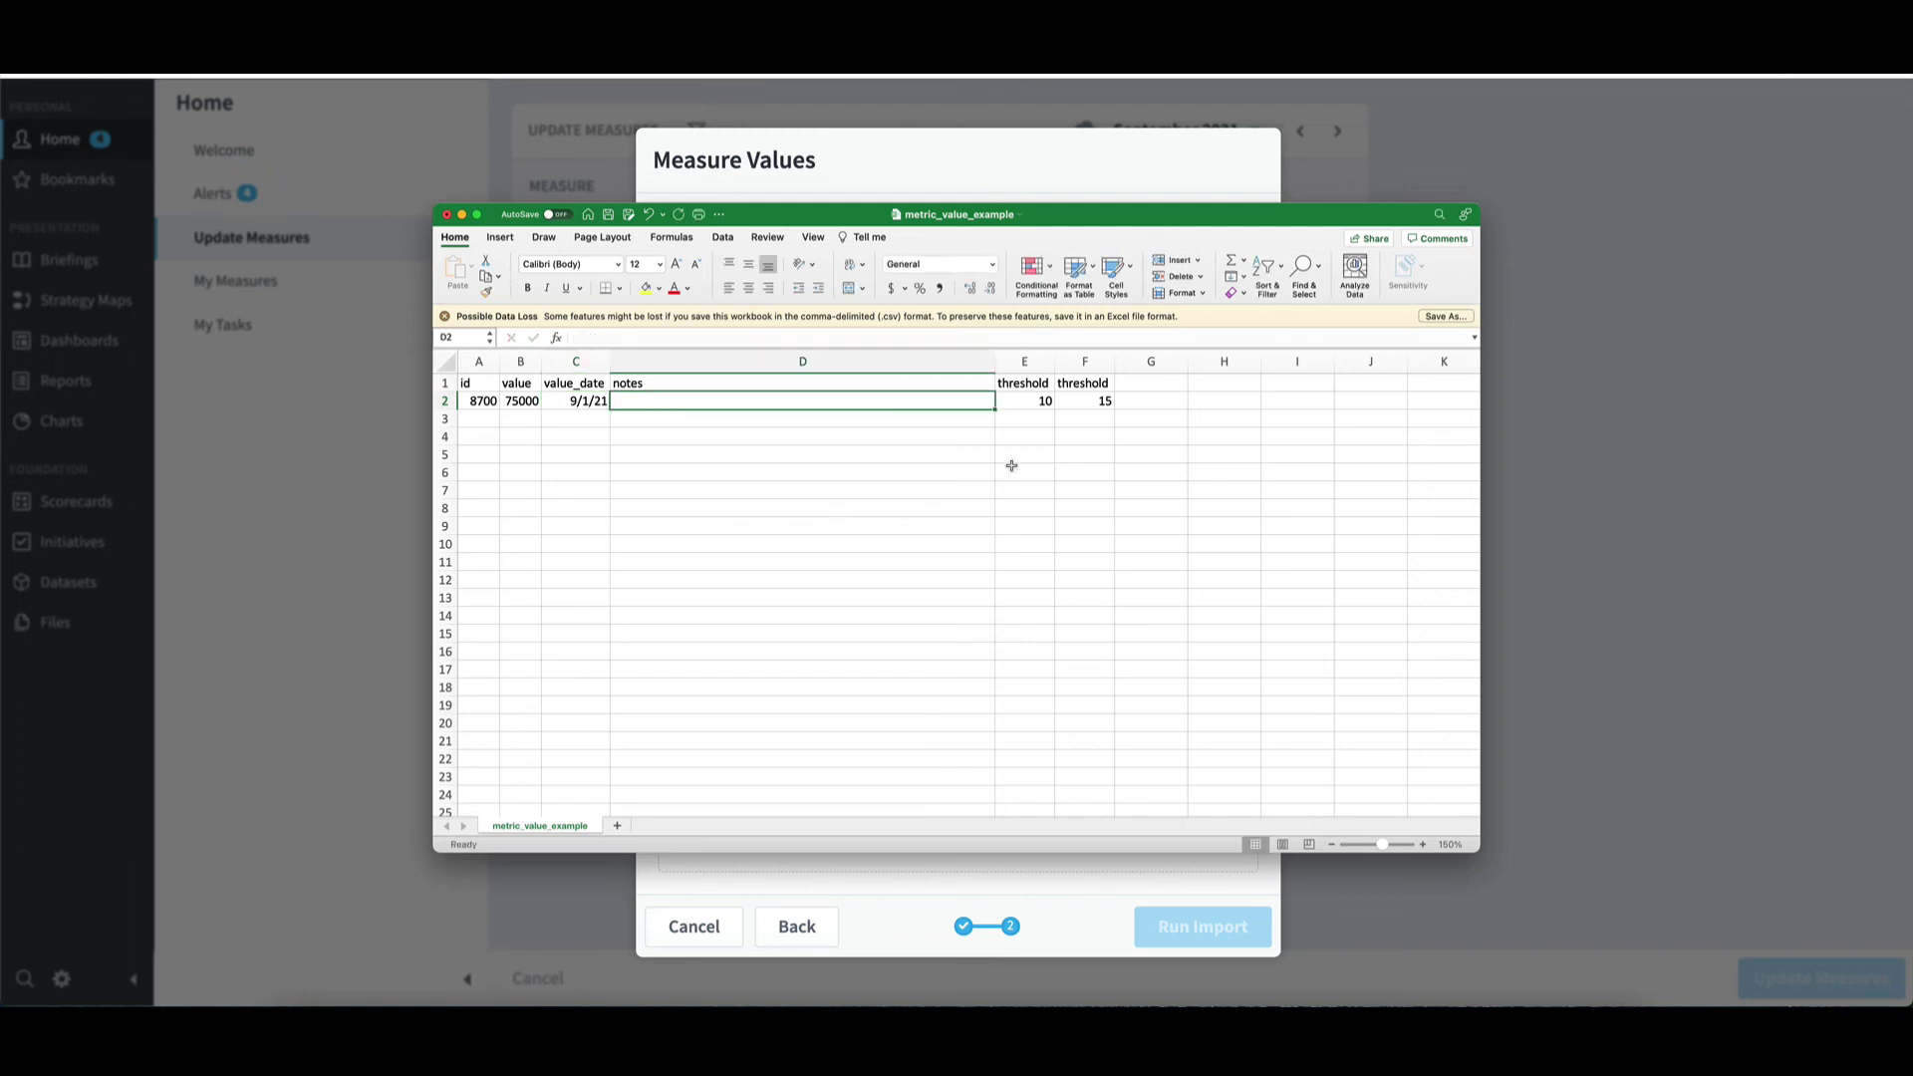
- Set the two threshold values in row 2 to 50000 and 70000
left_click(1041, 403)
type("50000")
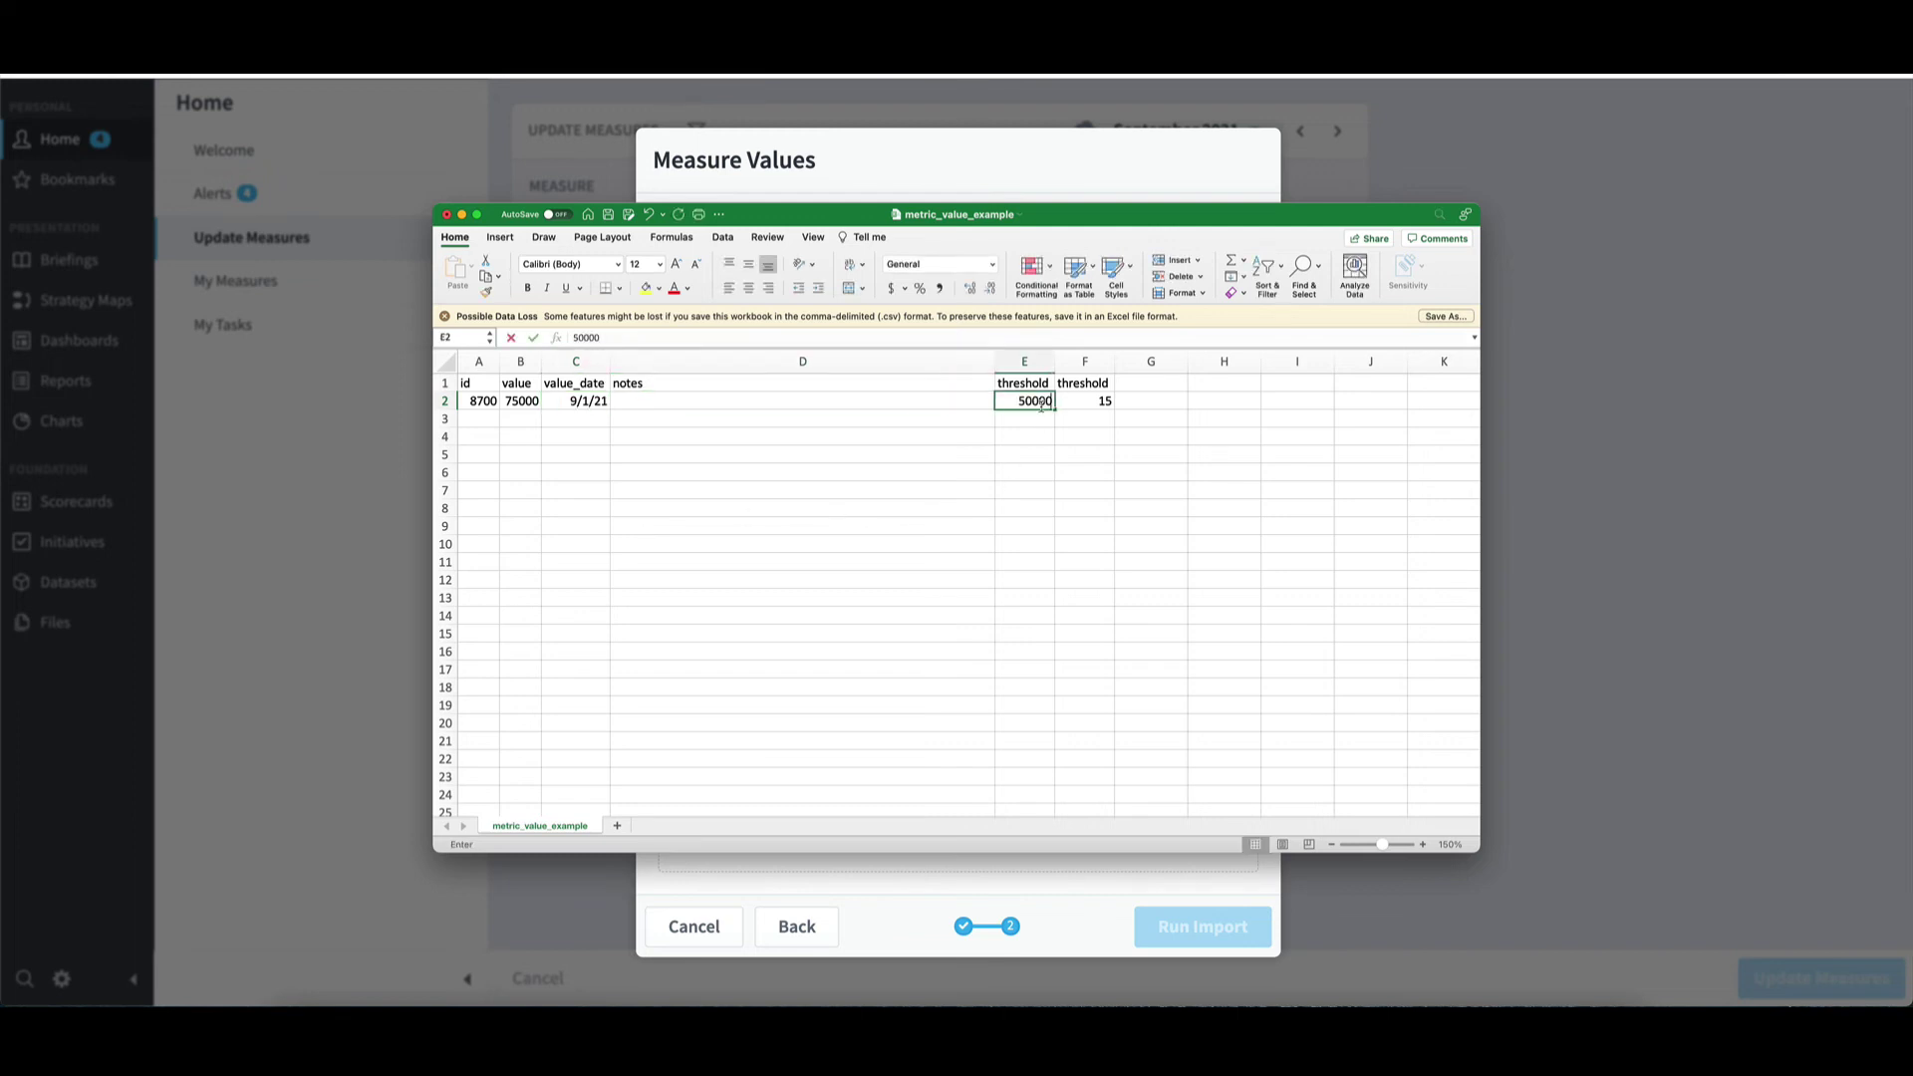
key("Tab")
type("70000")
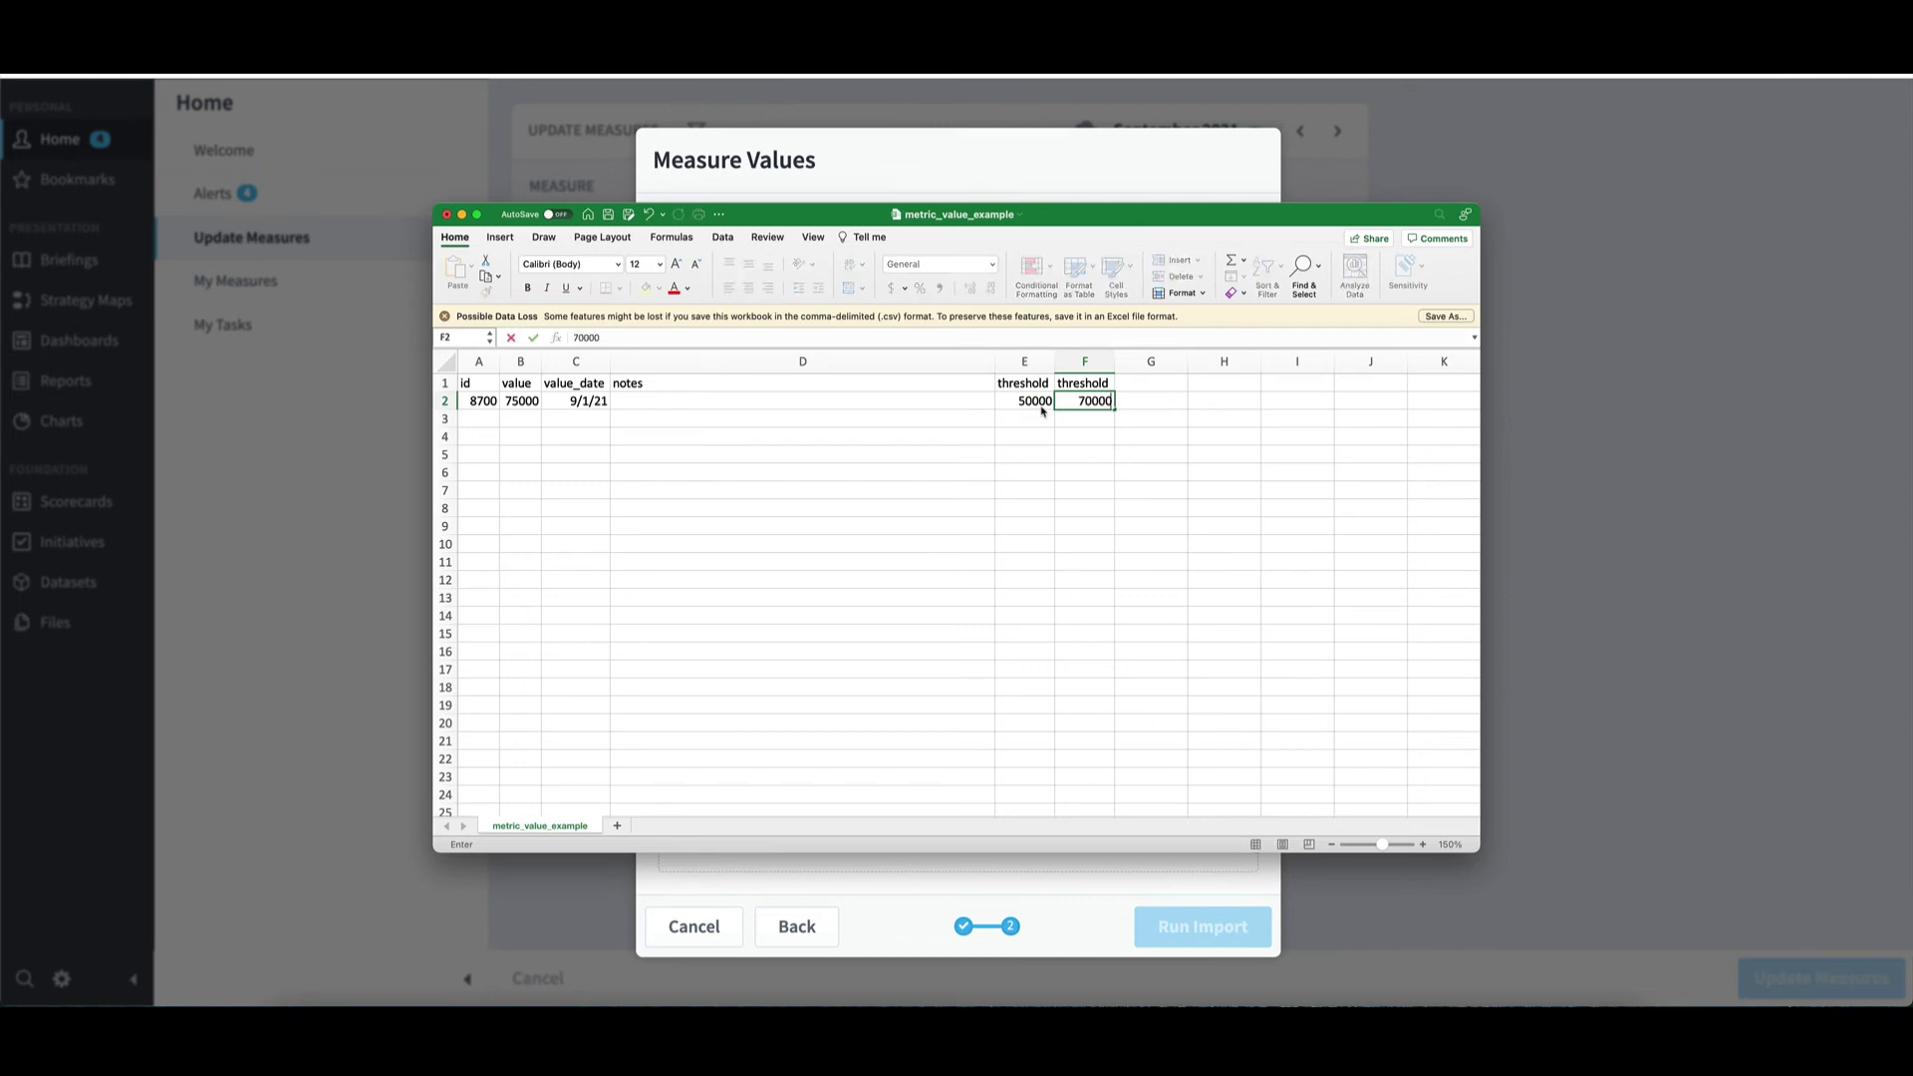
left_click(992, 453)
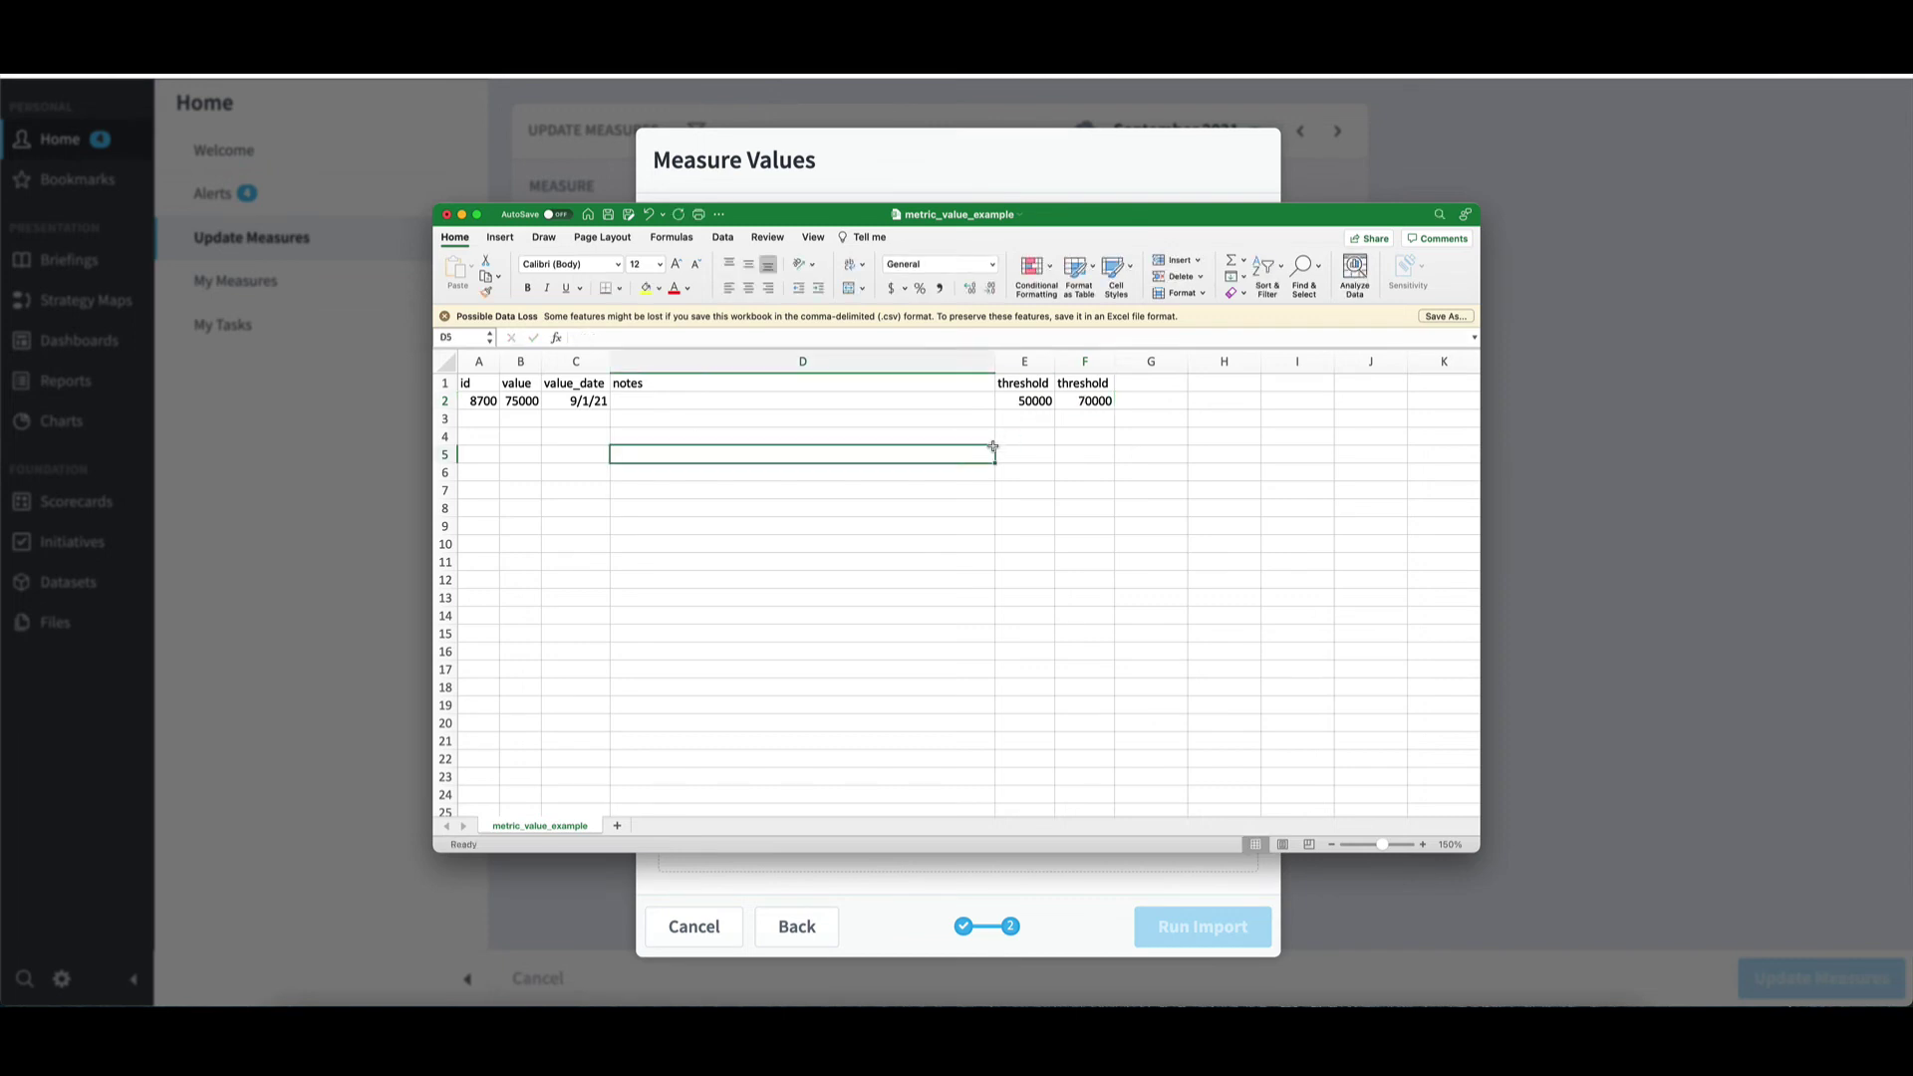
- Copy the completed row 2 into row 3
left_click(445, 401)
right_click(493, 403)
left_click(531, 426)
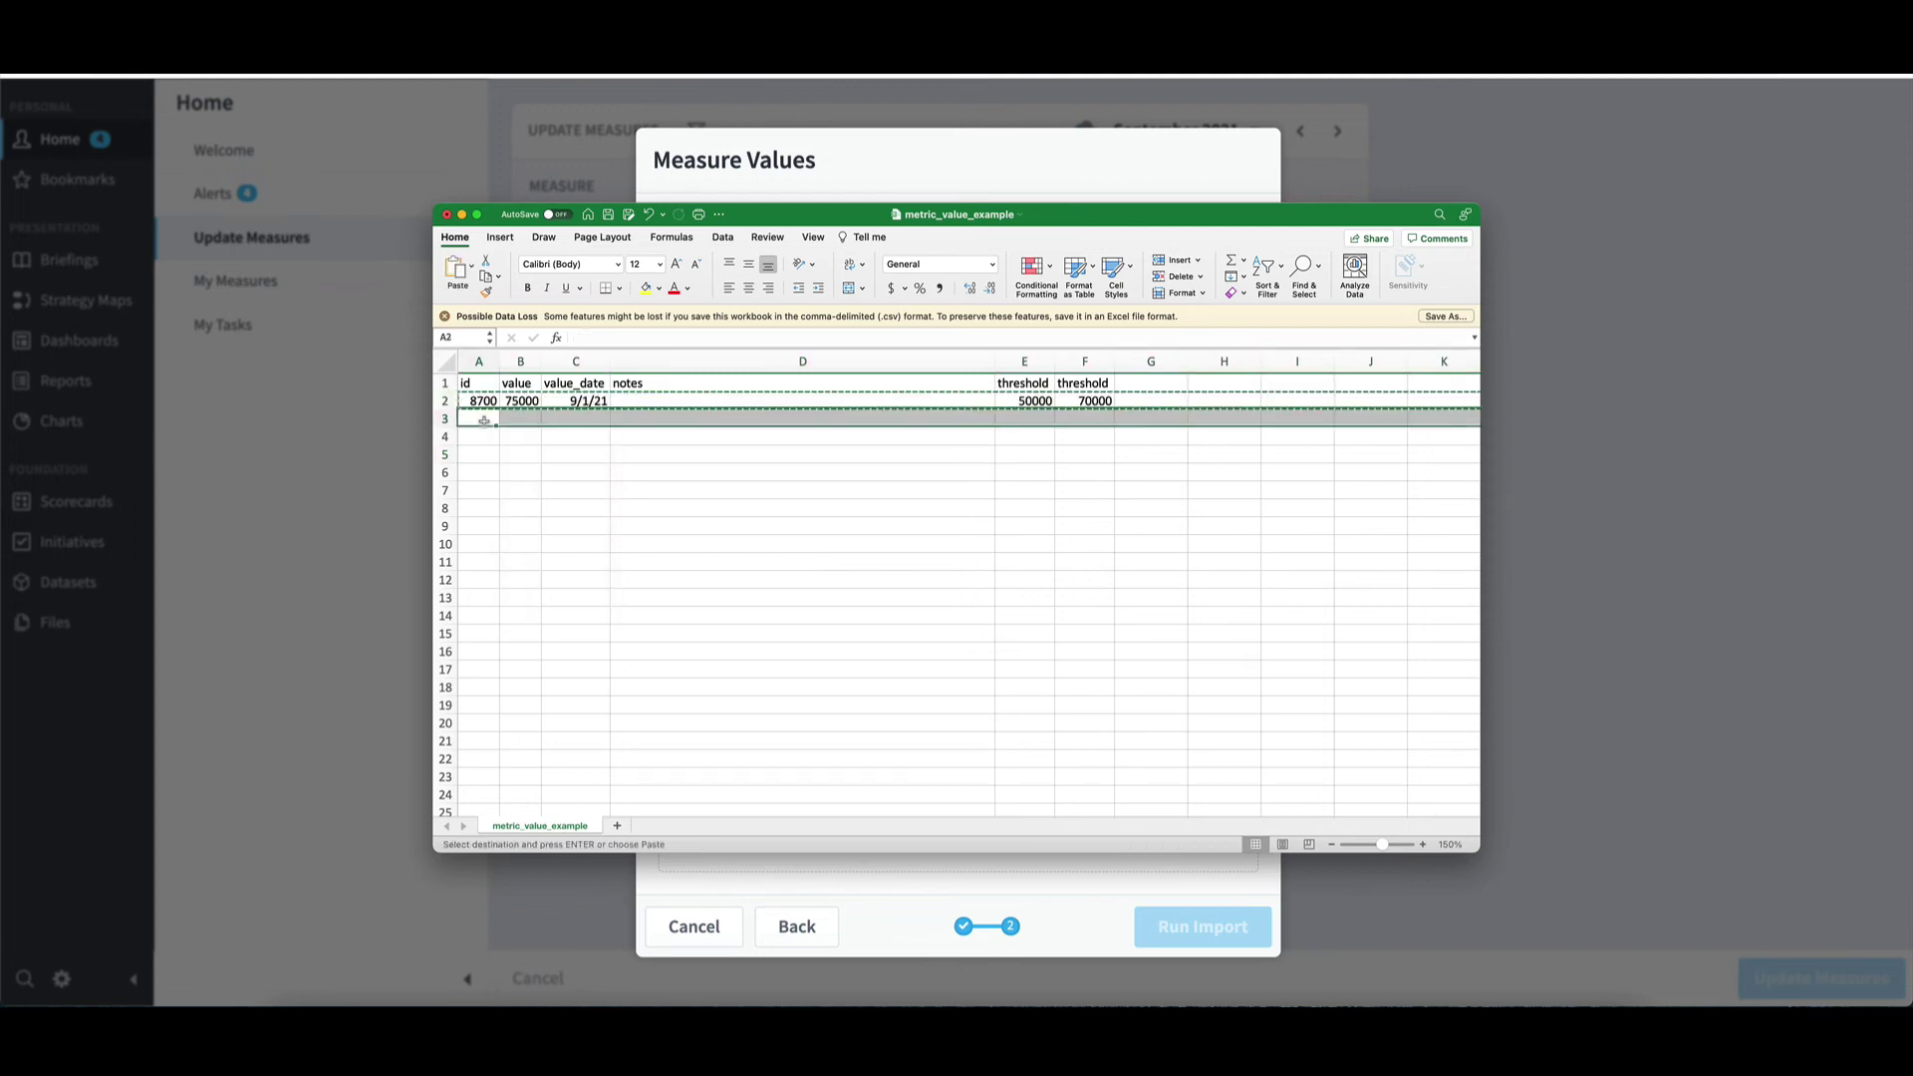
right_click(490, 420)
left_click(518, 418)
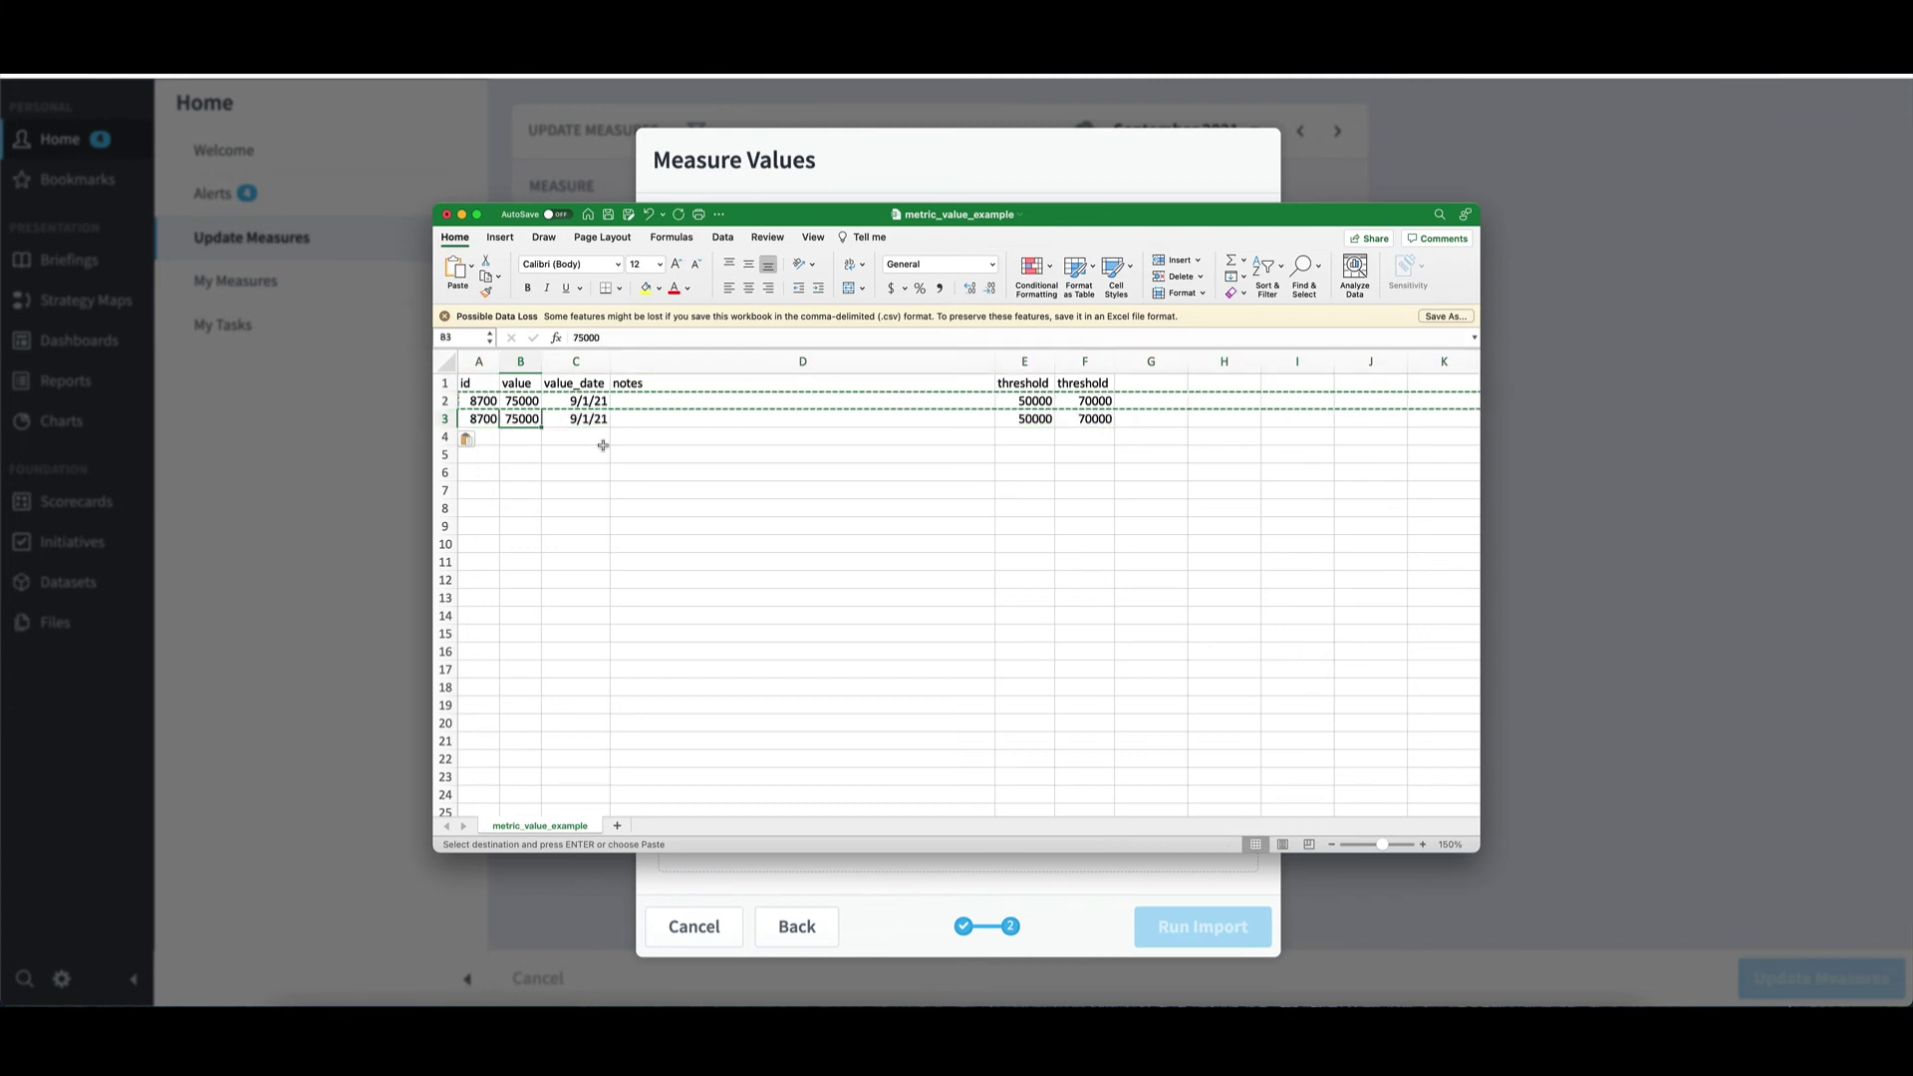
- Set row 3's value to 70000 and its value_date to 8/1/21, and save the file
type("70000")
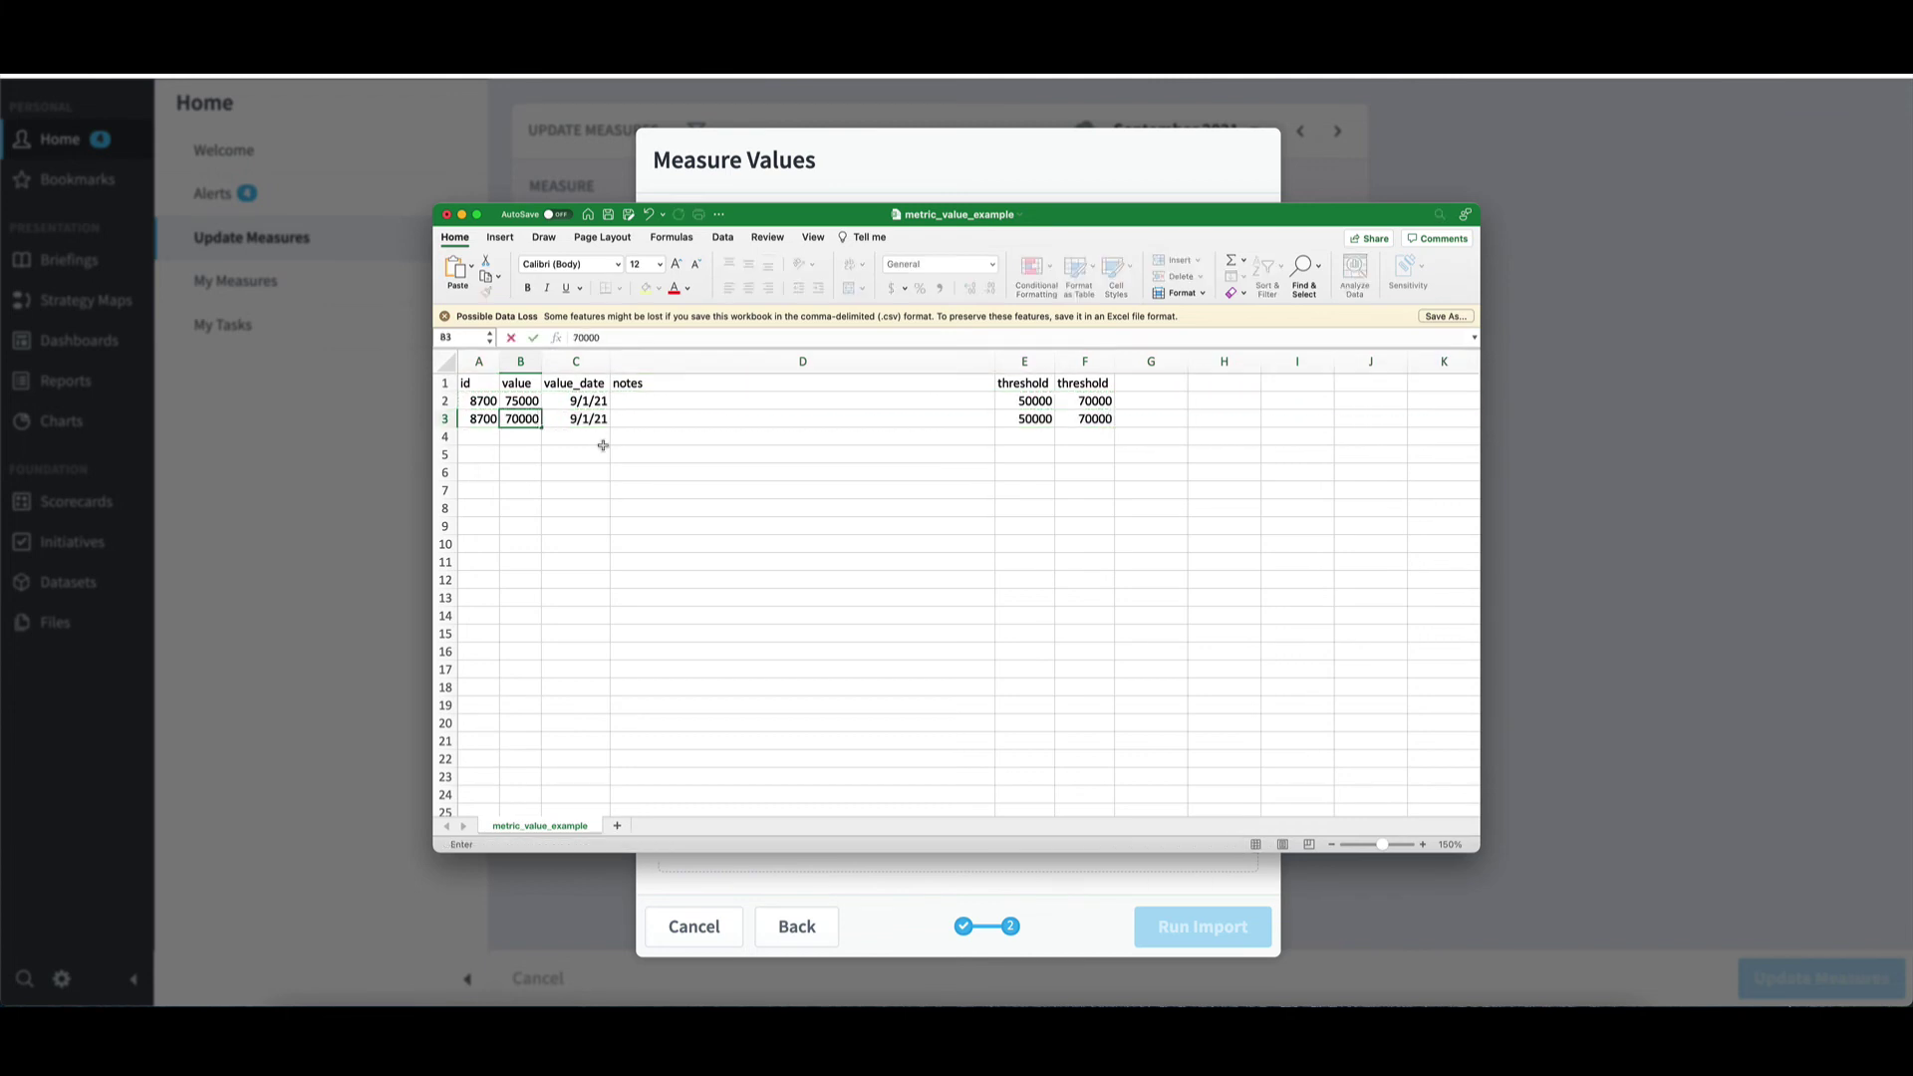
key("Tab")
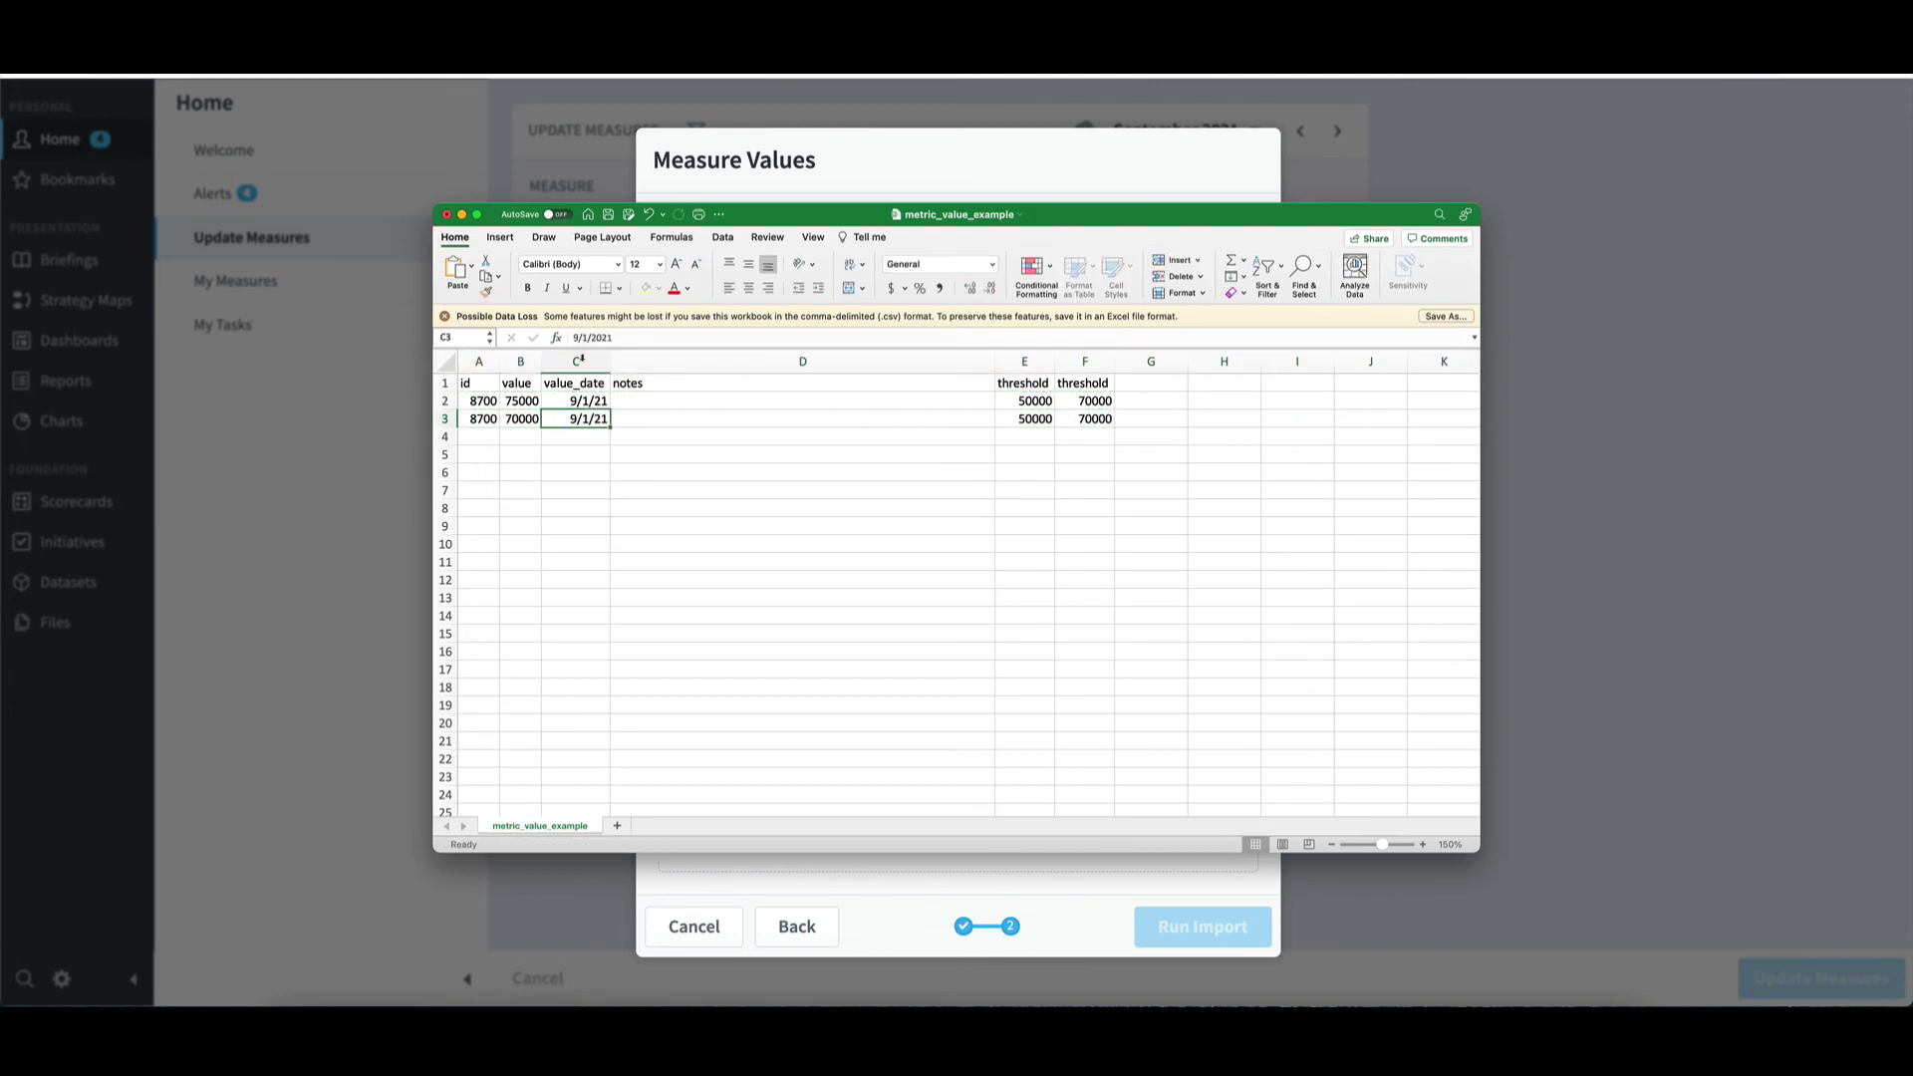
left_click(575, 338)
type("8")
key("Tab")
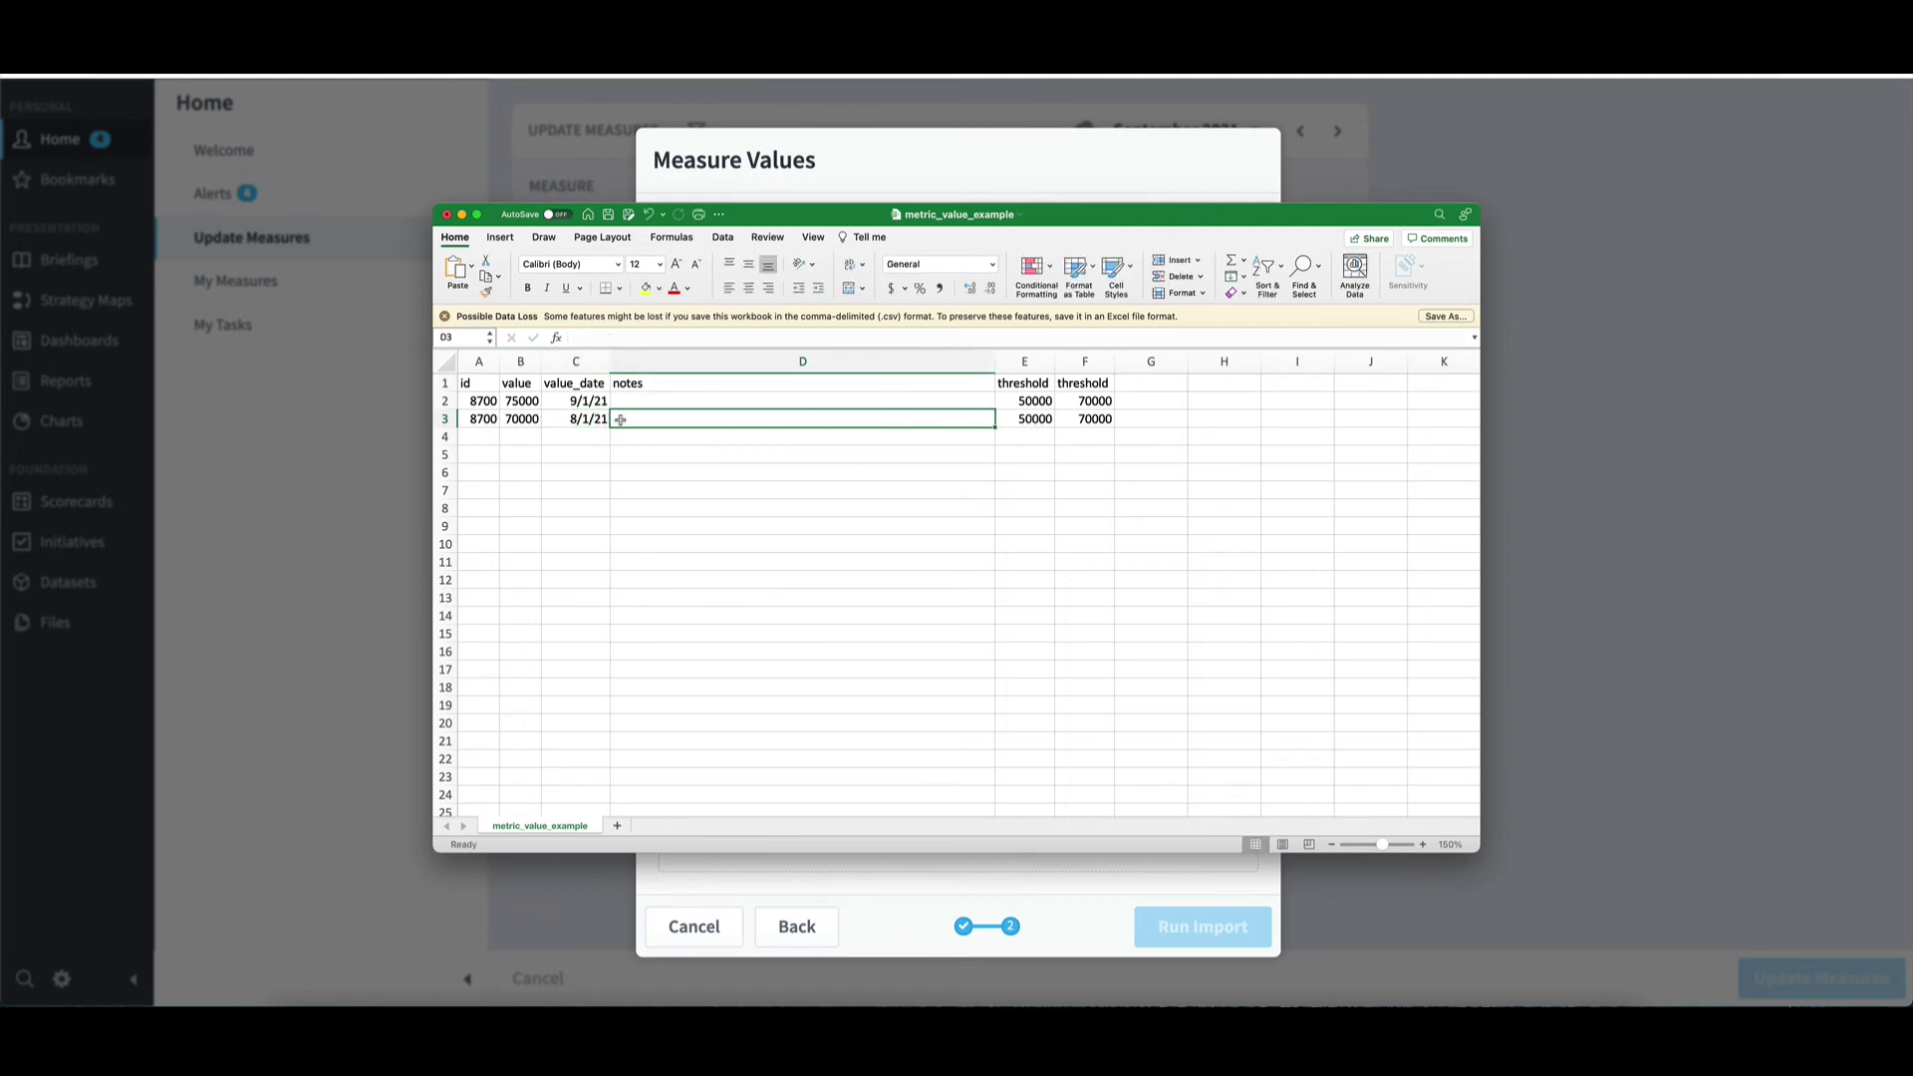
left_click(608, 214)
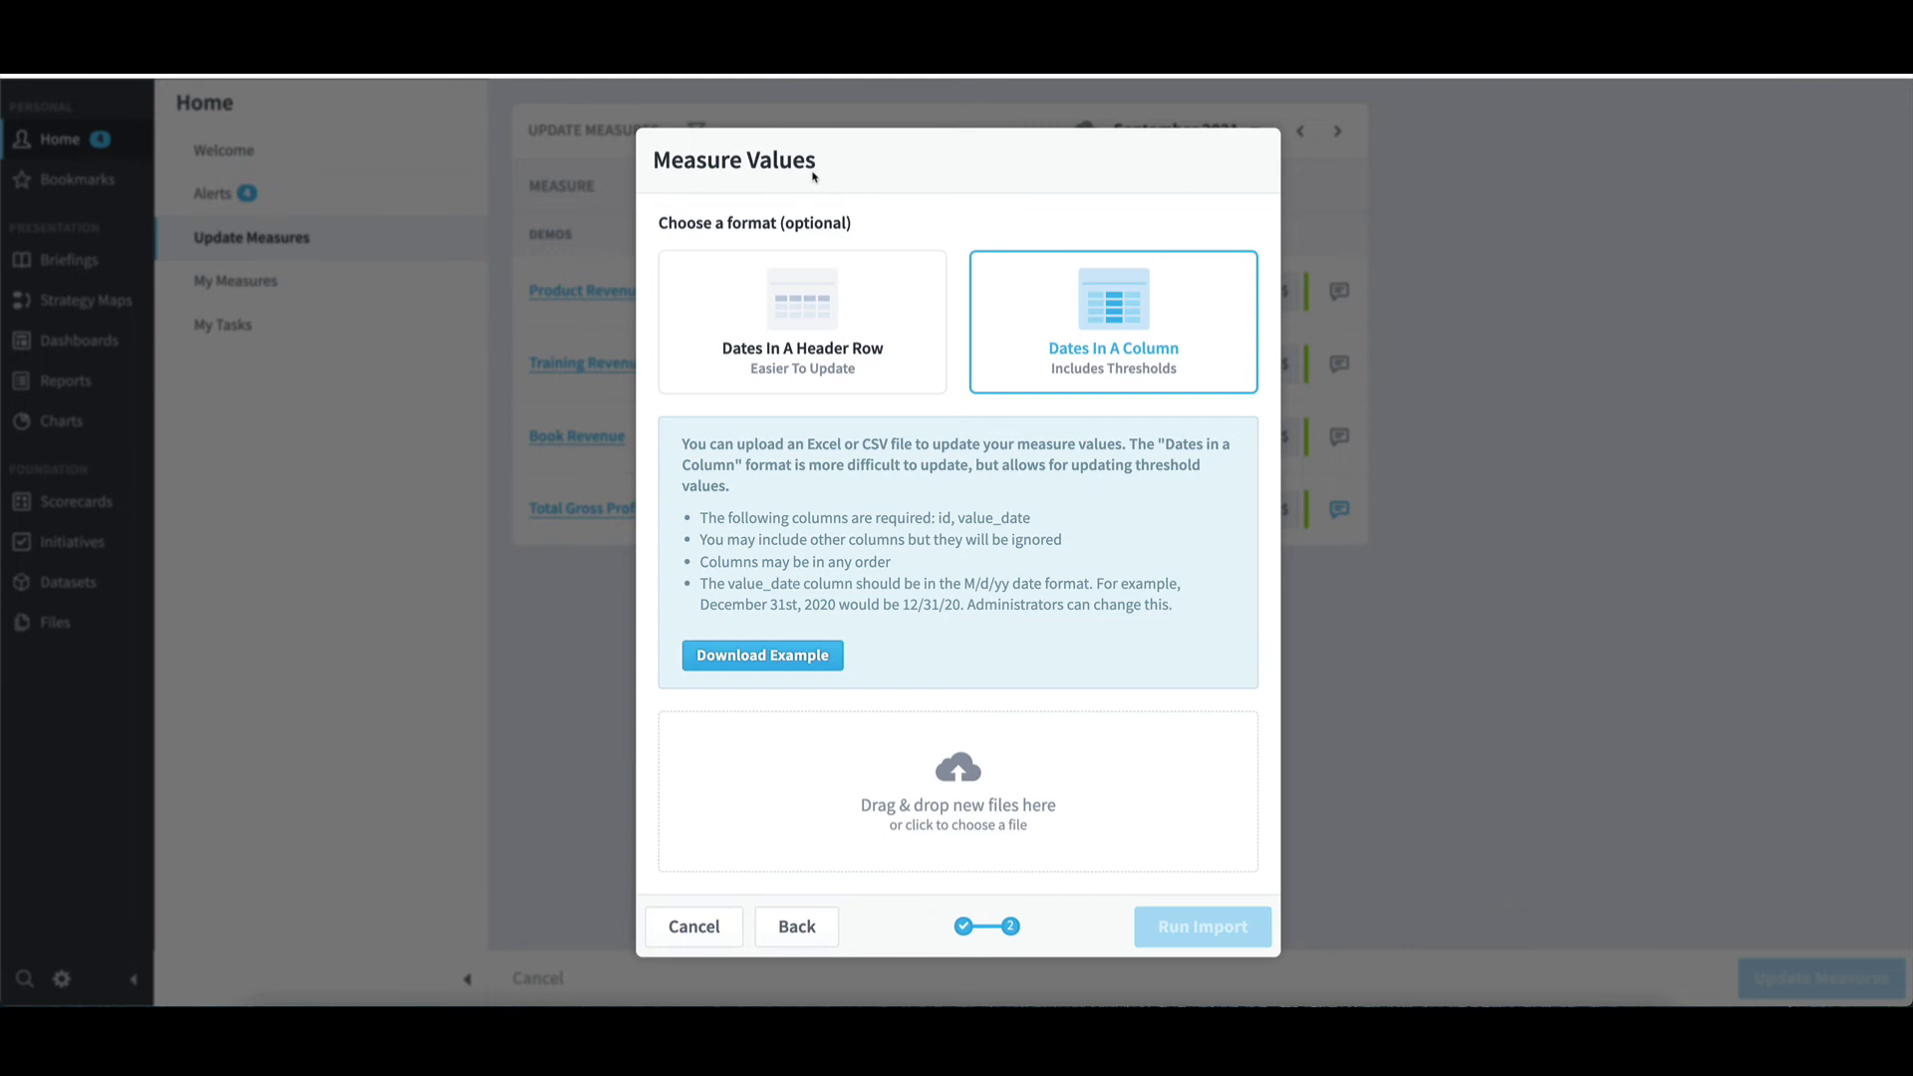
- Upload metric_value_example.csv from Downloads to the Measure Values import, run the import, and close the finished dialog
left_click(964, 787)
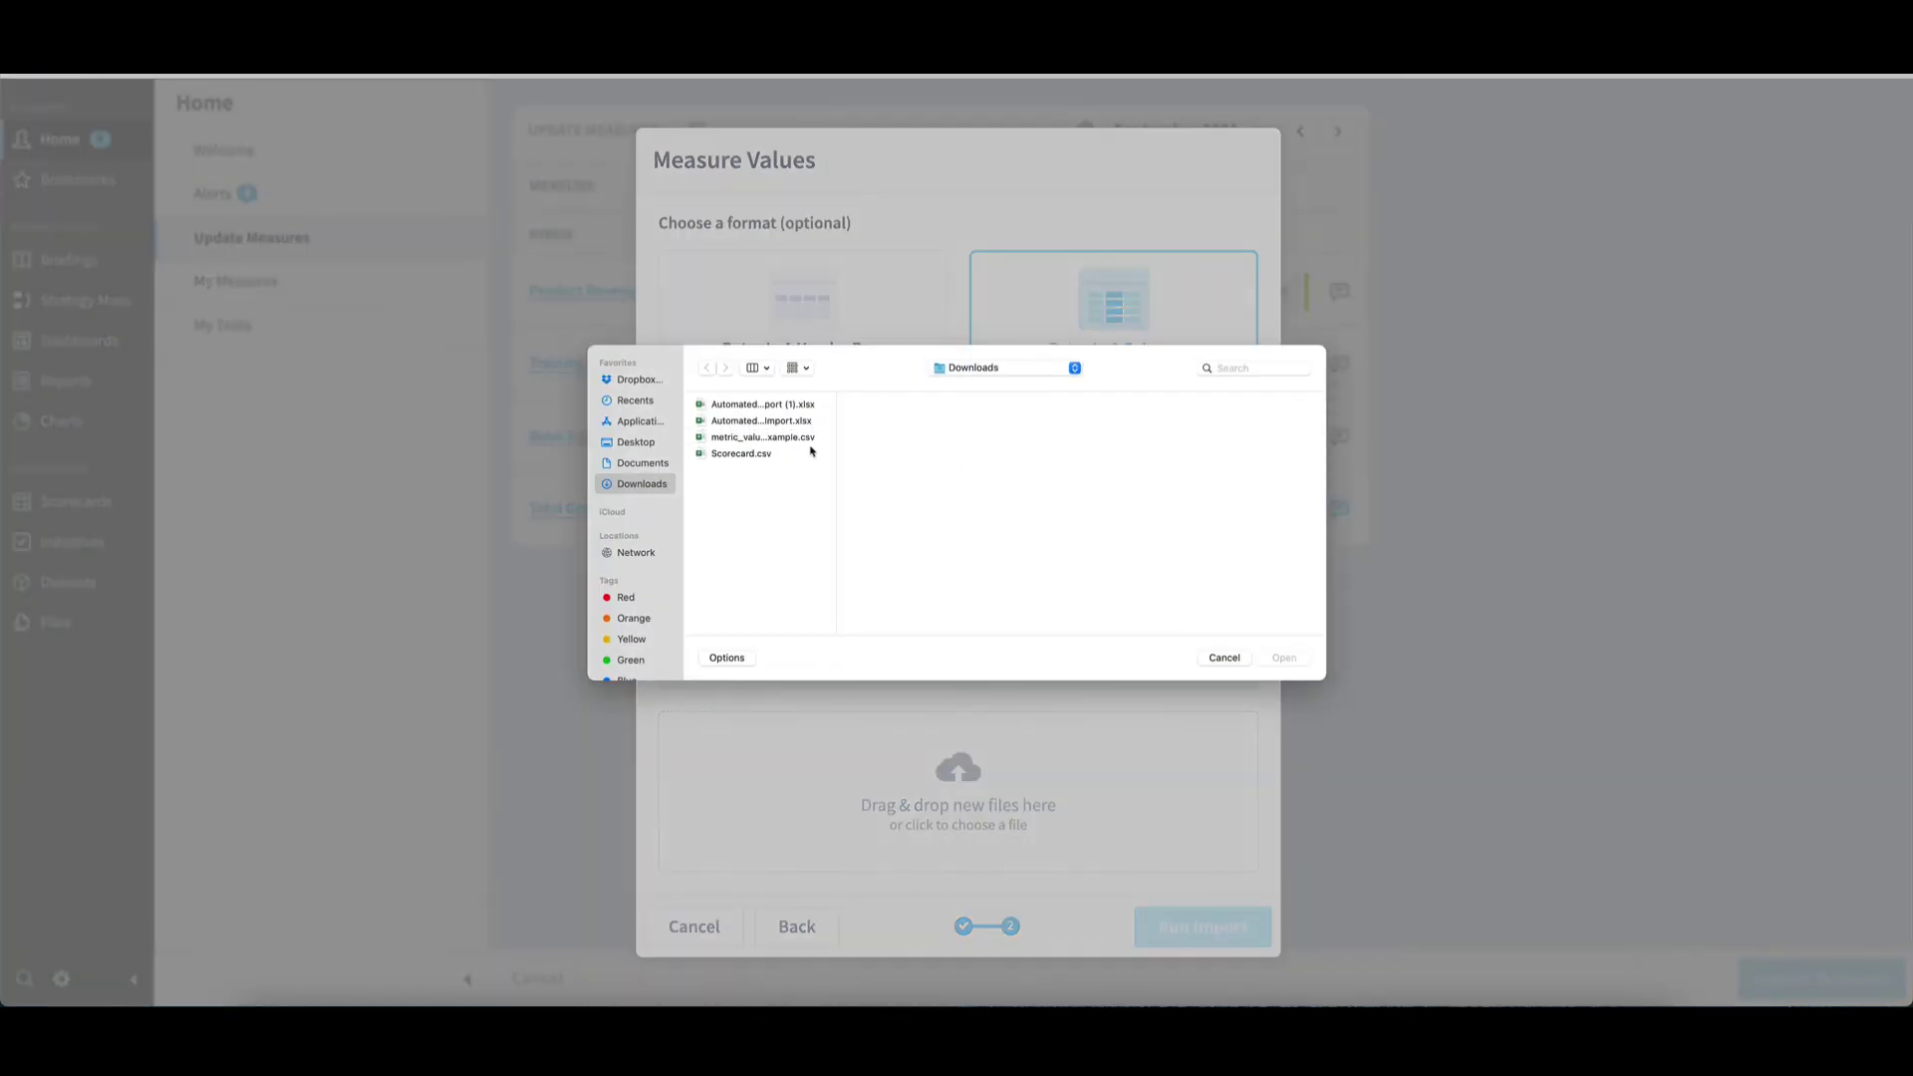
left_click(797, 439)
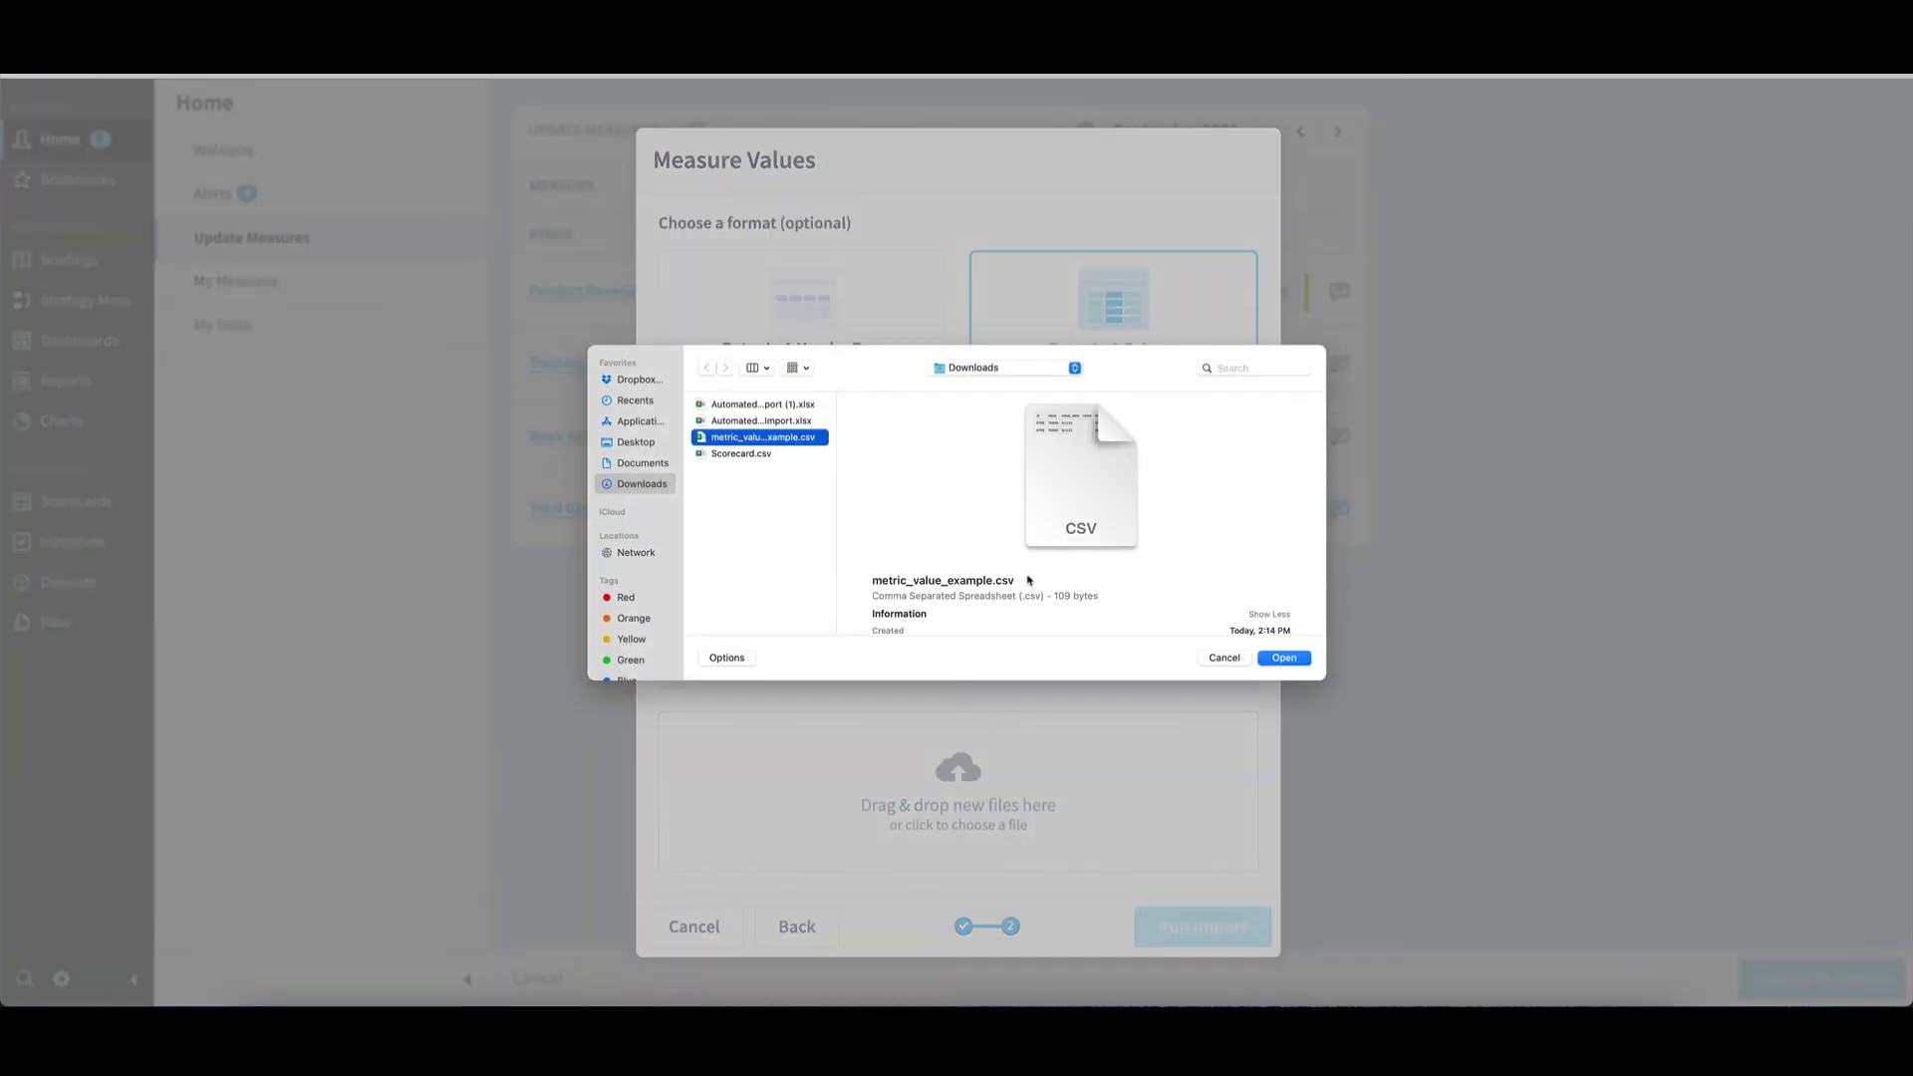
left_click(1285, 659)
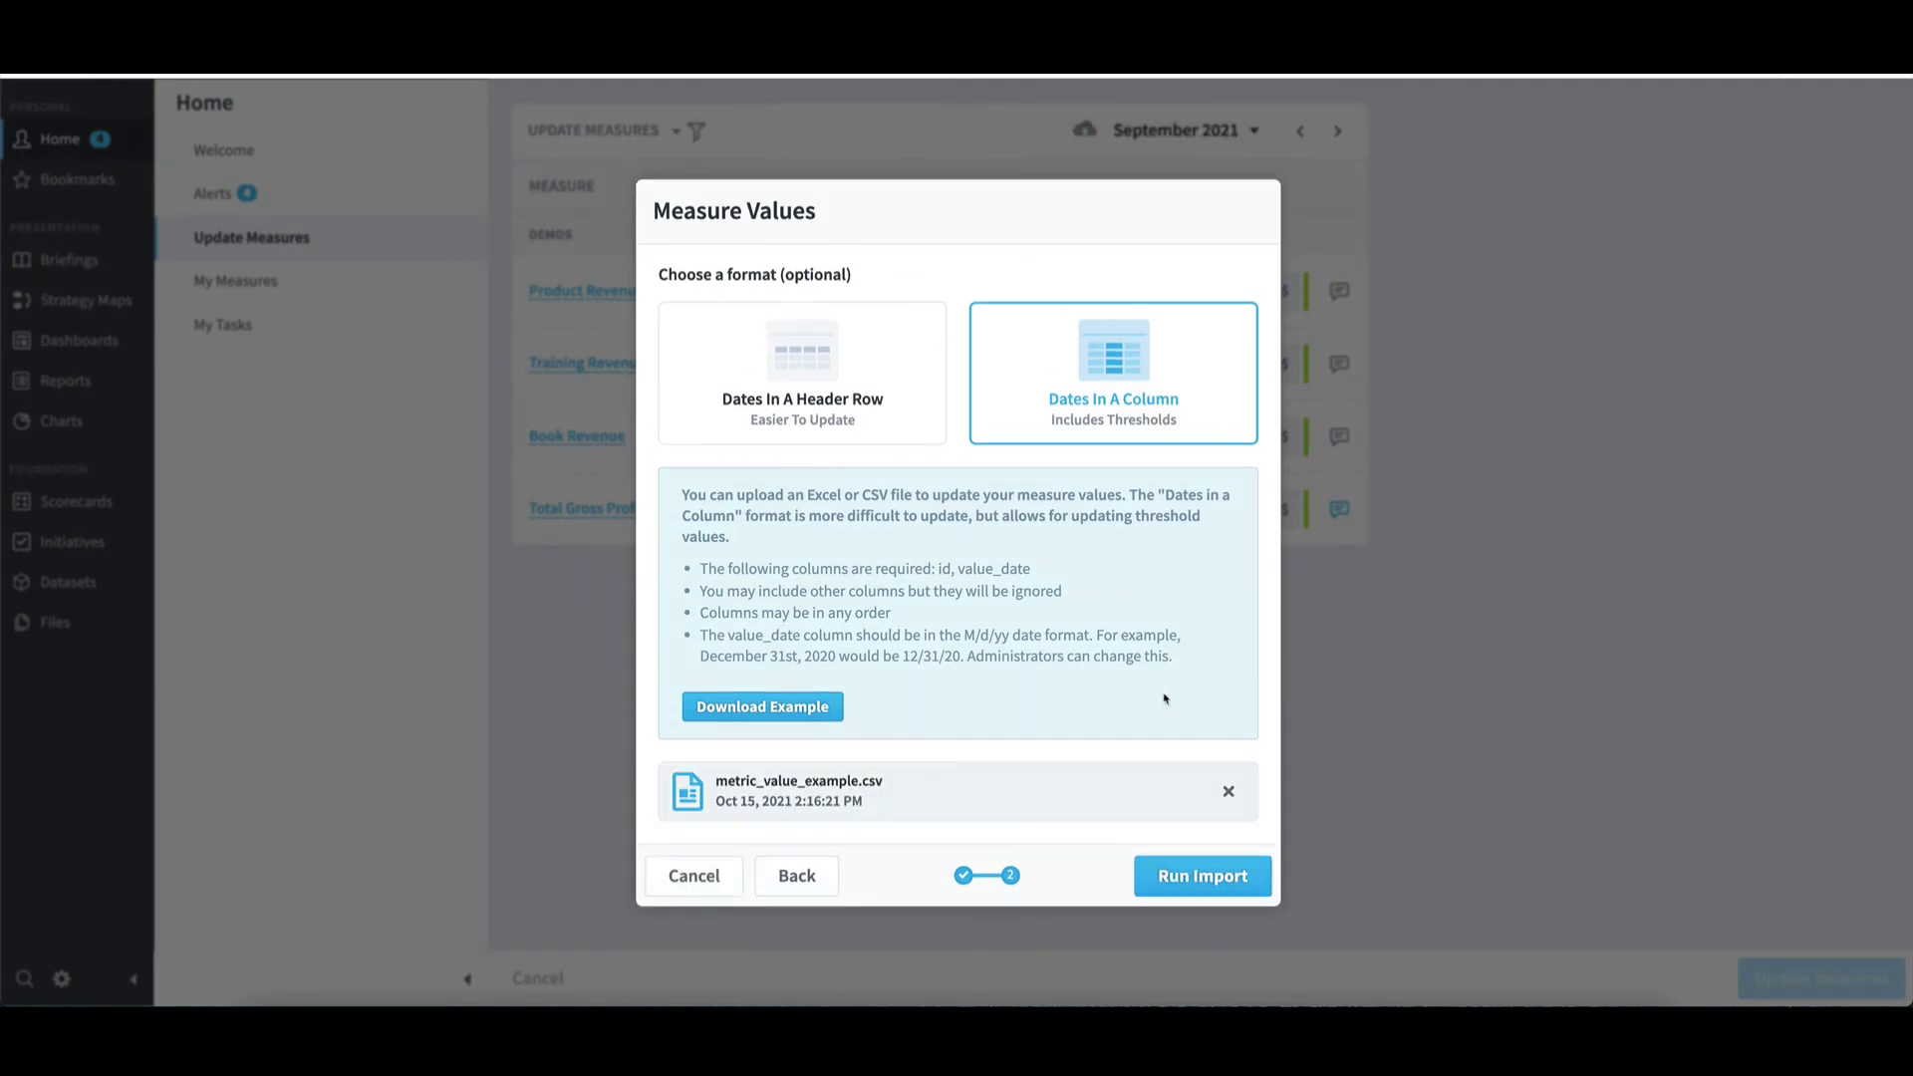
left_click(1199, 879)
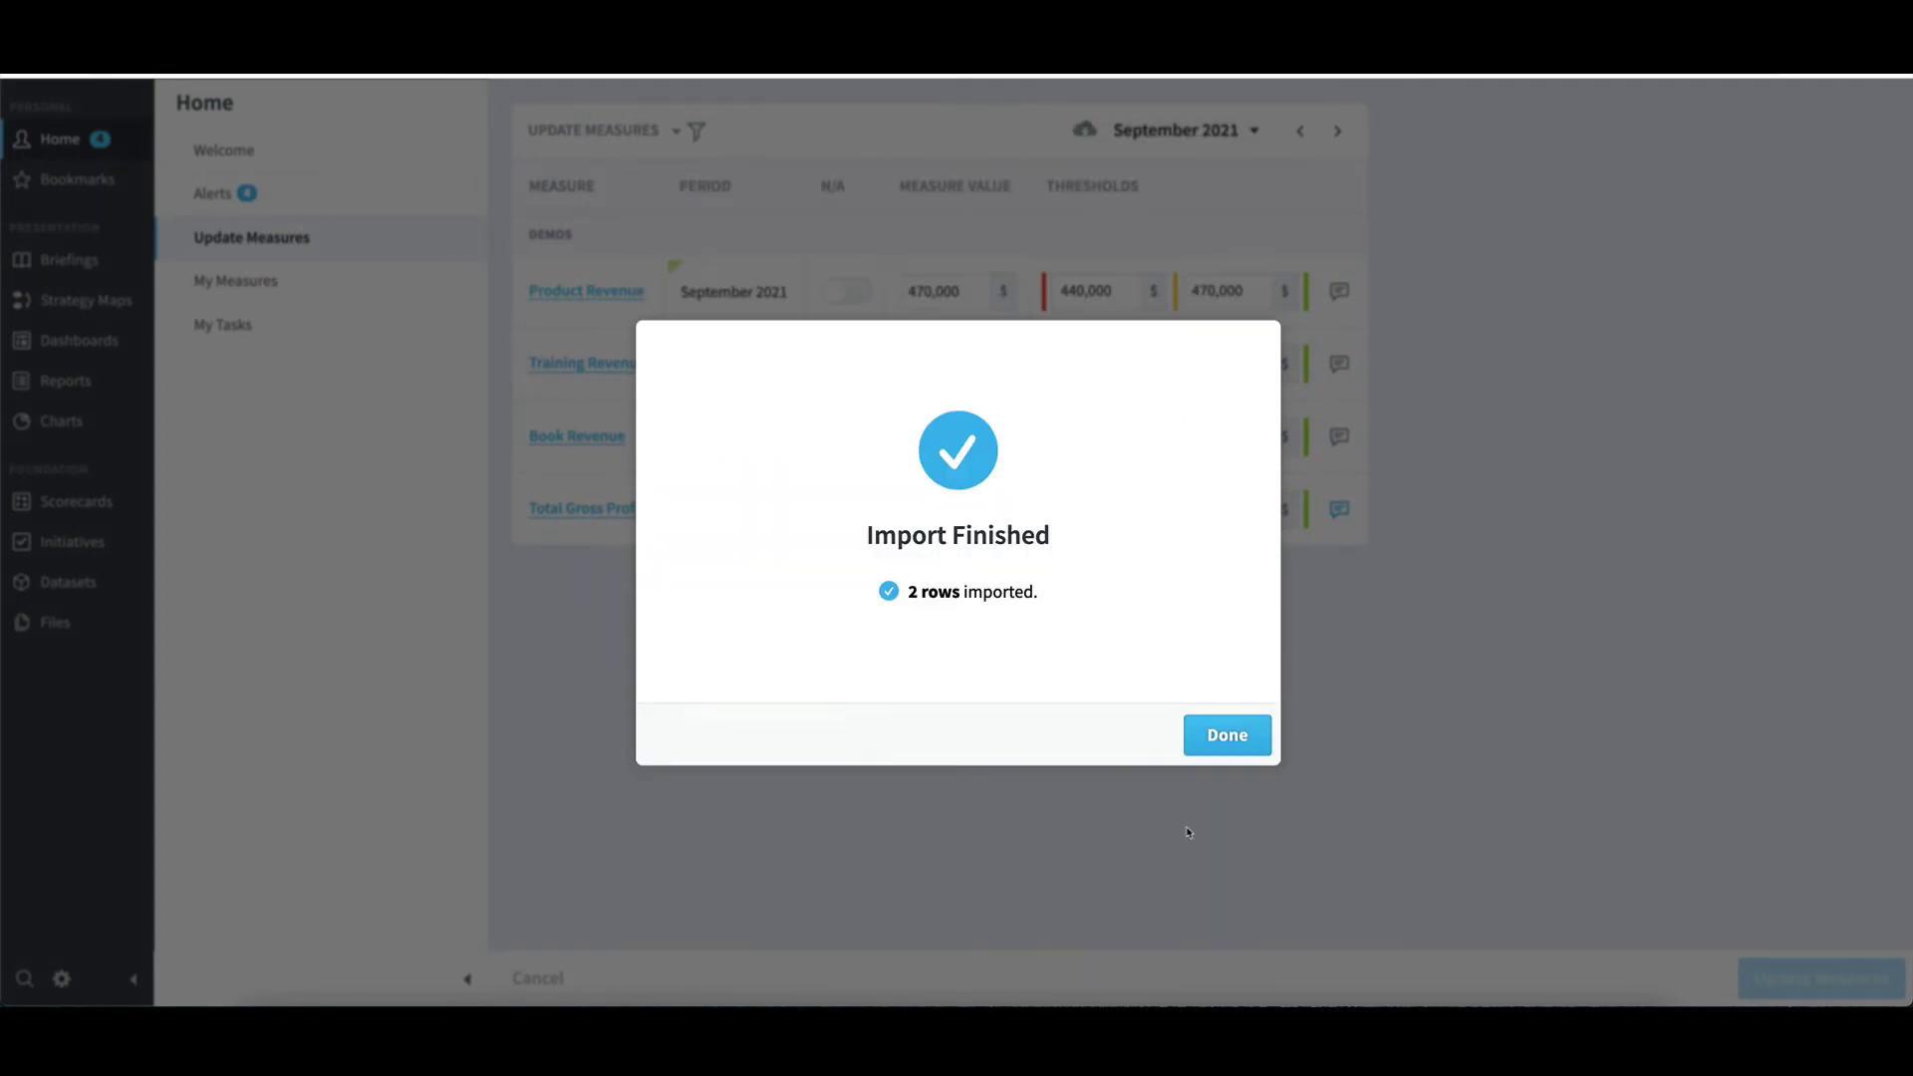
left_click(1220, 748)
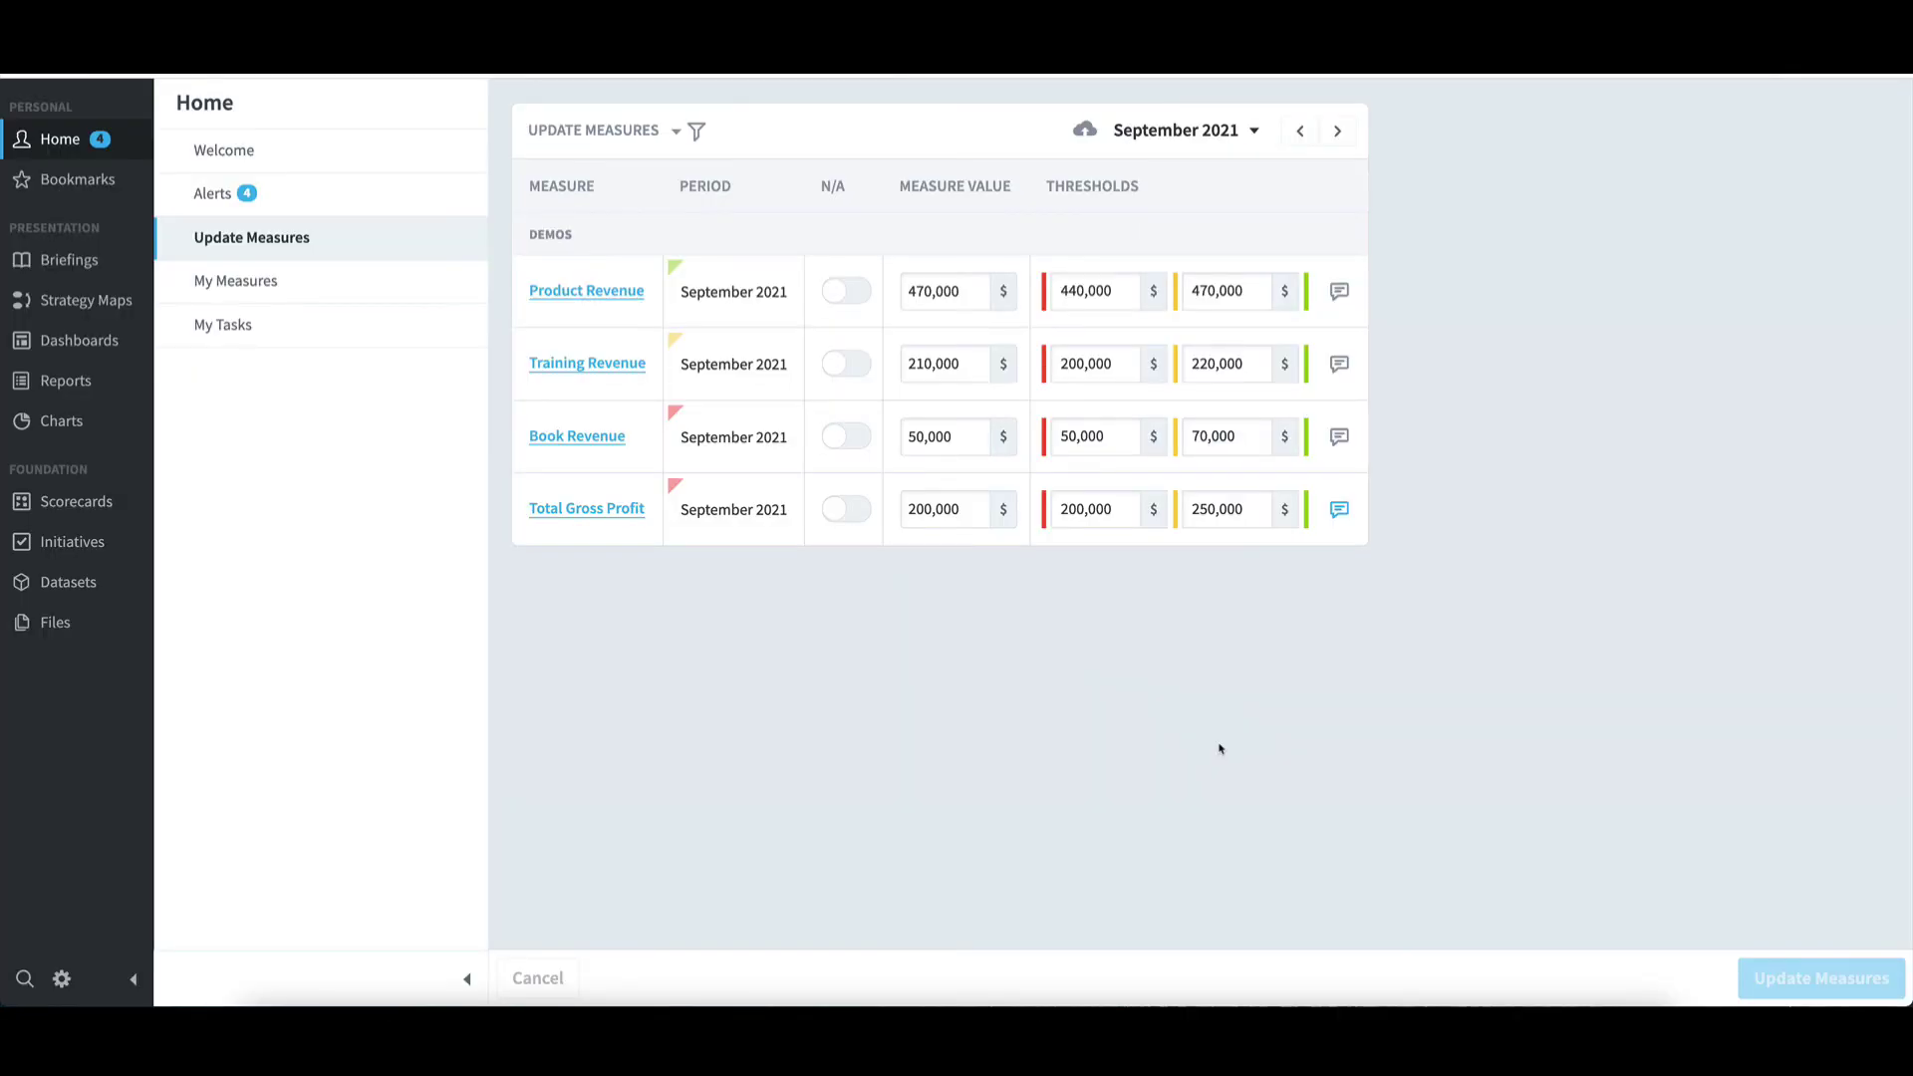
- Open the Book Revenue measure under Increase Revenue in Scorecards and check its imported values for September and August 2021
left_click(122, 507)
left_click(255, 303)
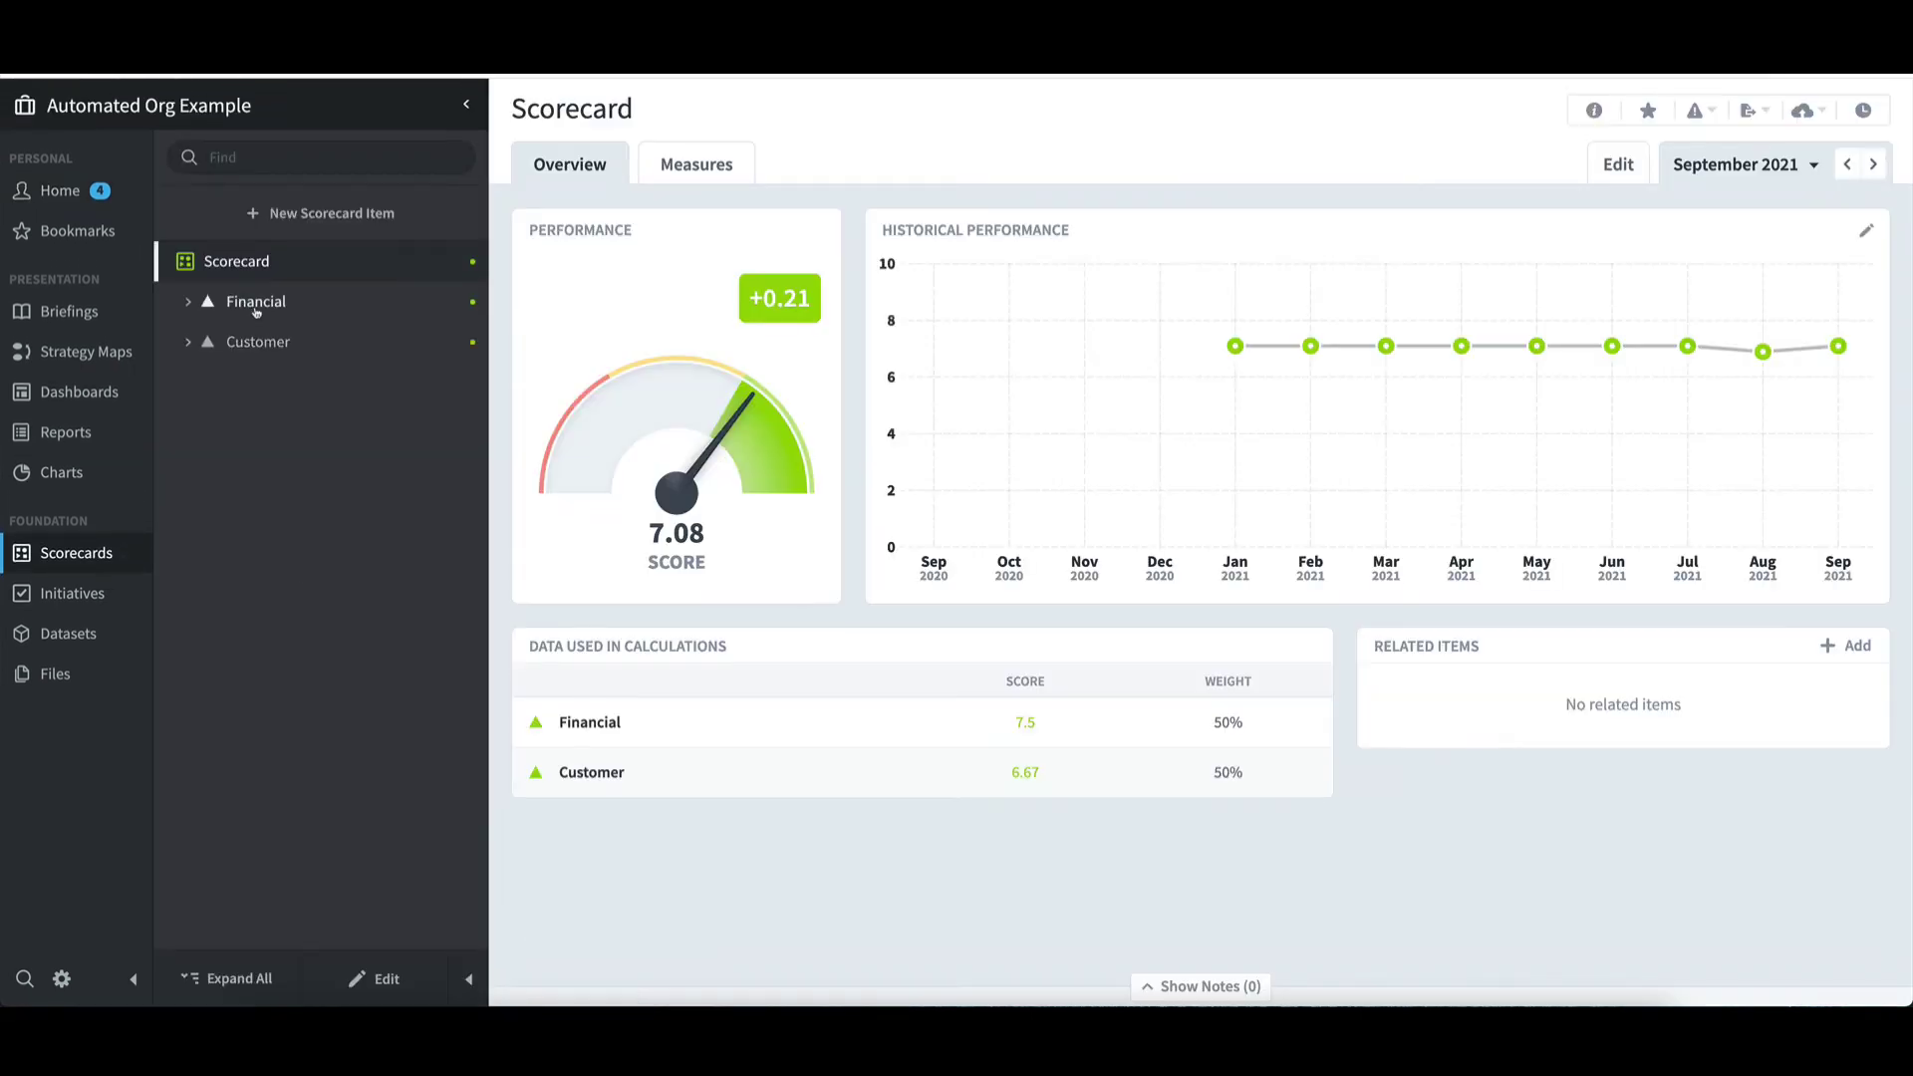
left_click(289, 342)
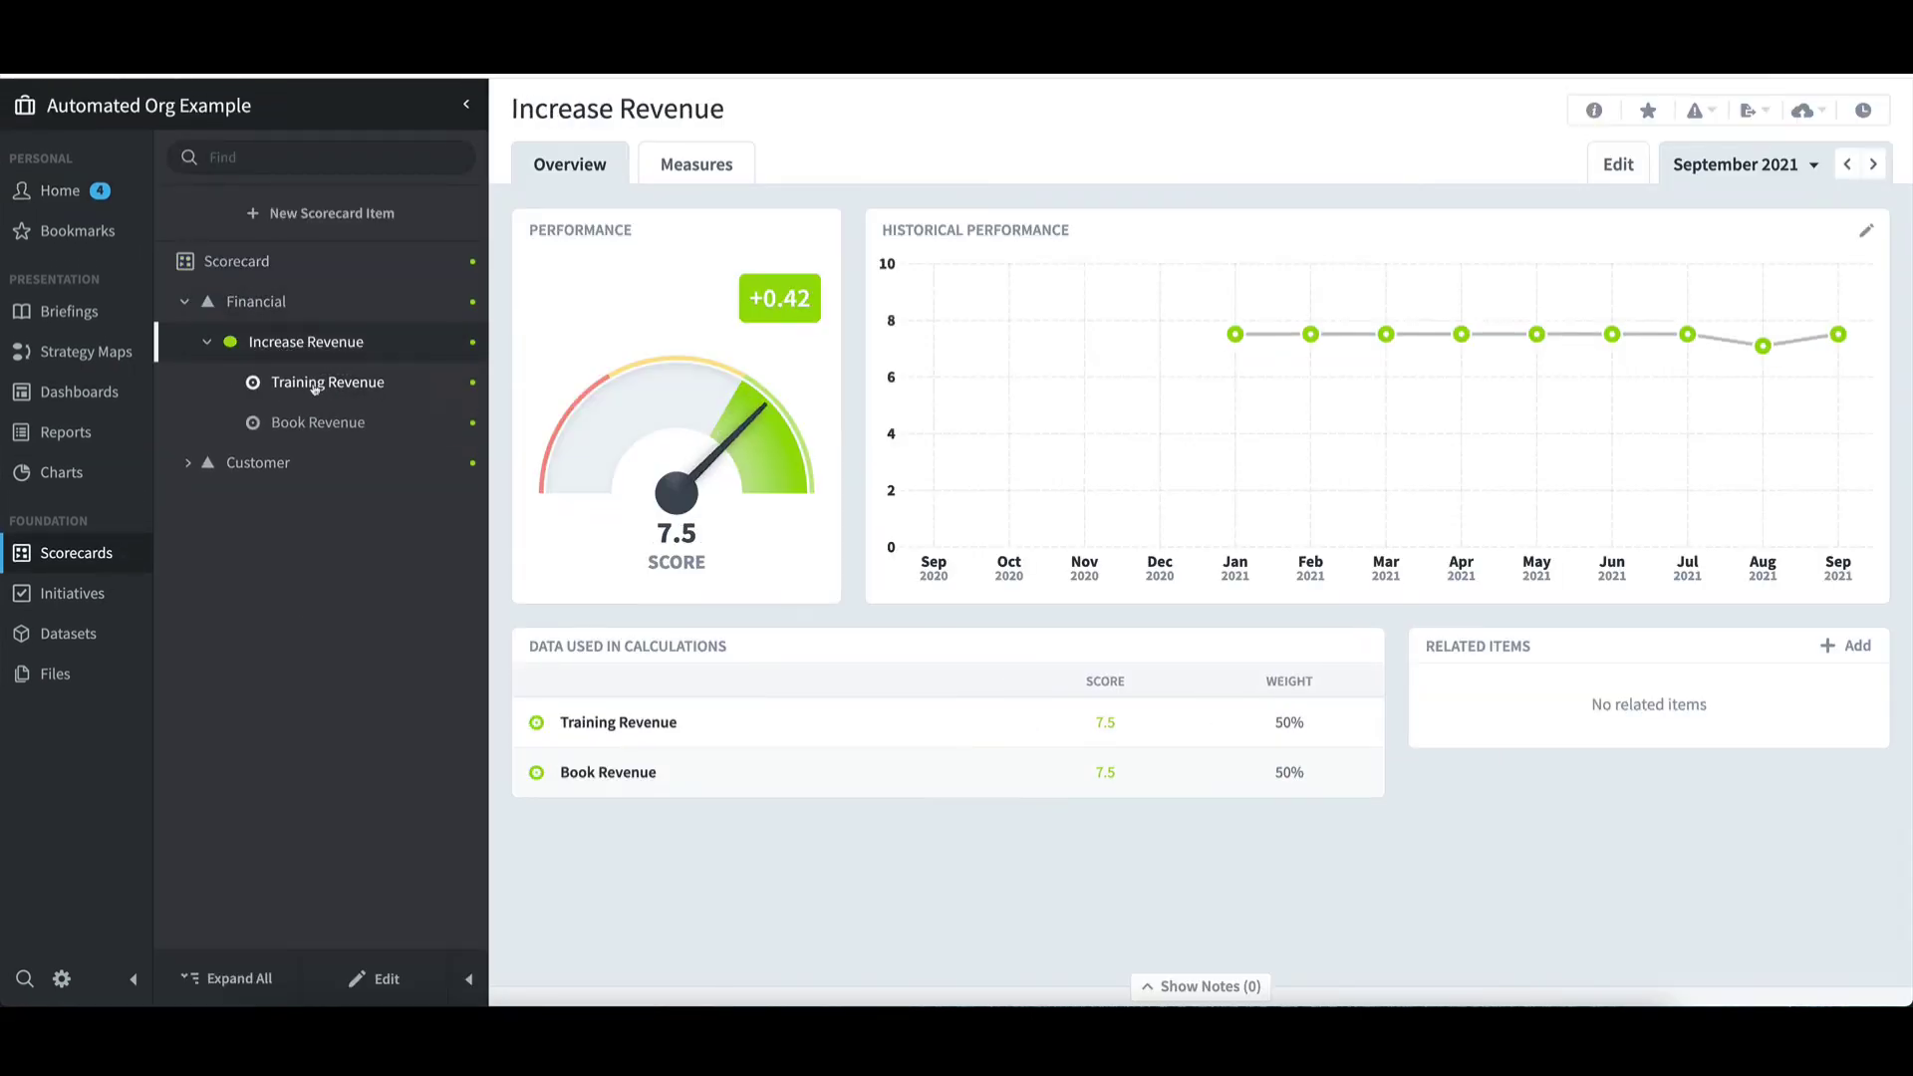
left_click(324, 425)
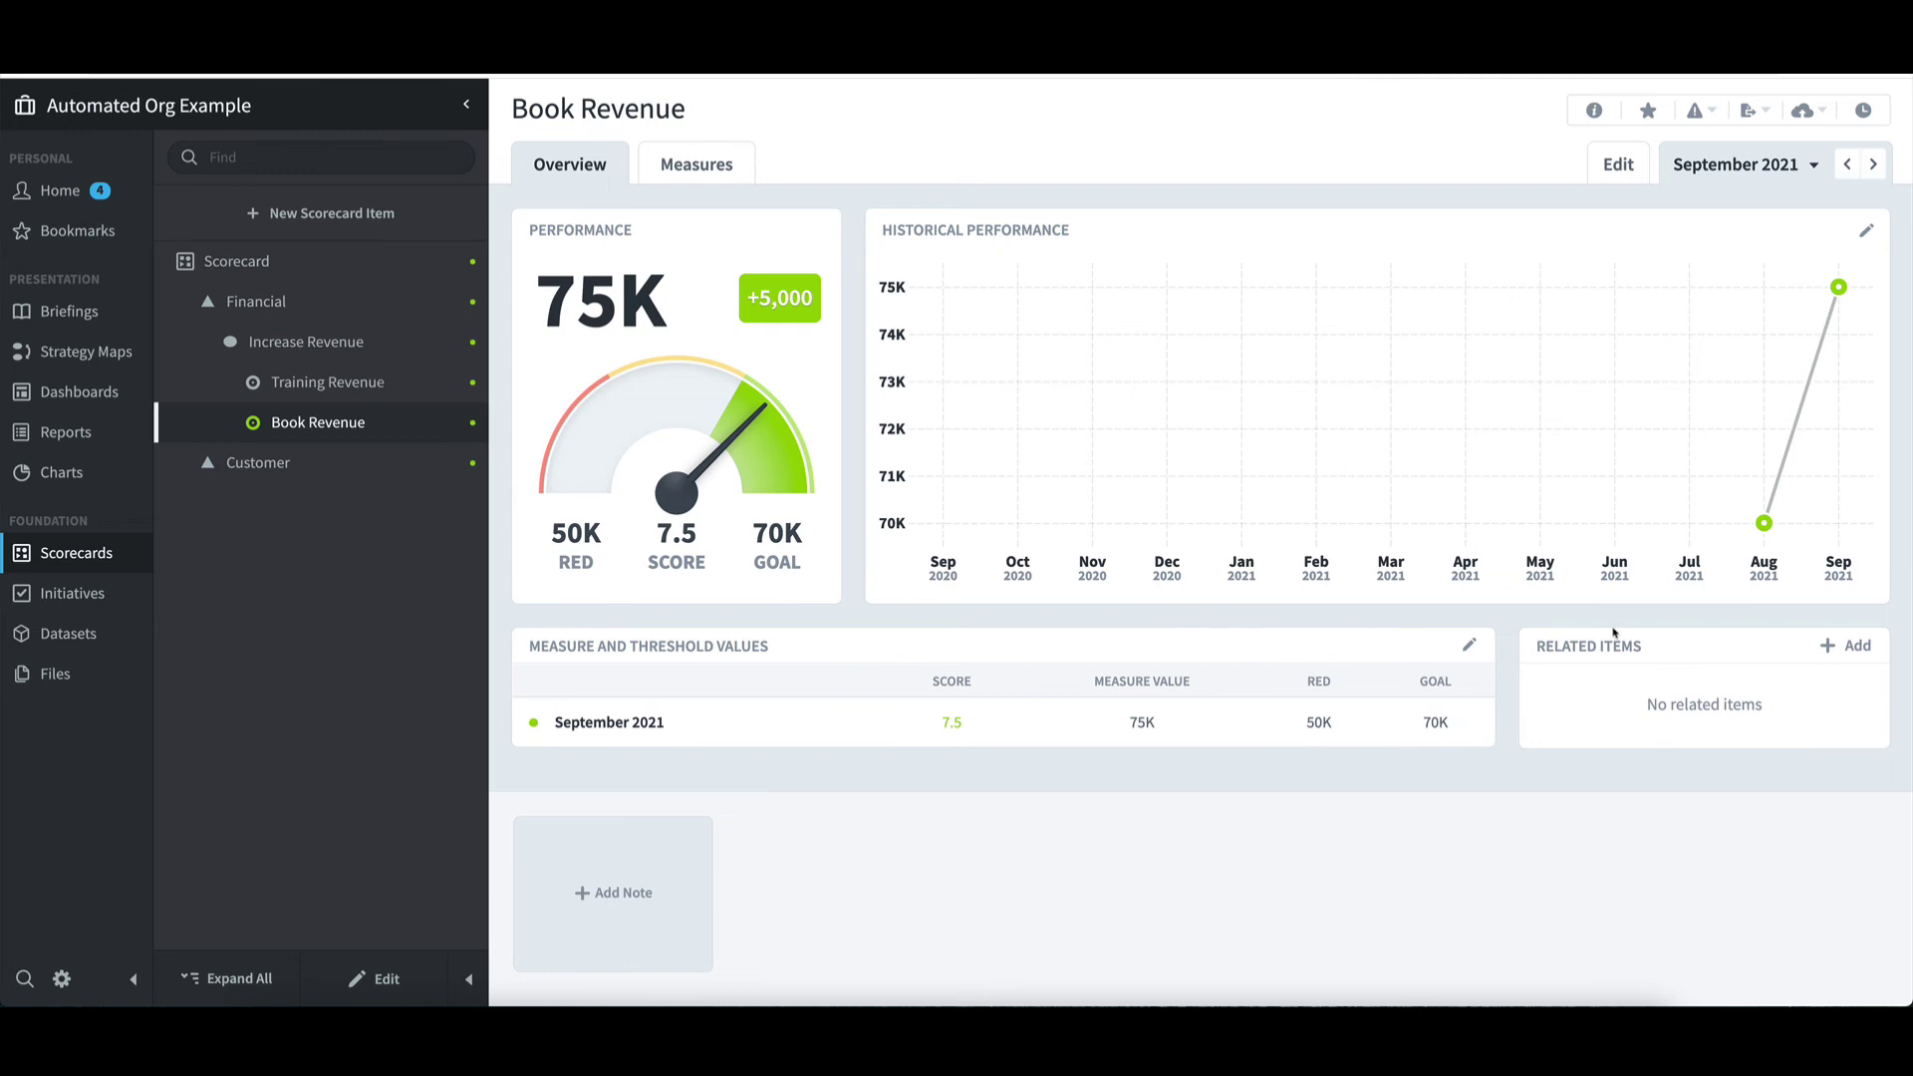
left_click(1848, 164)
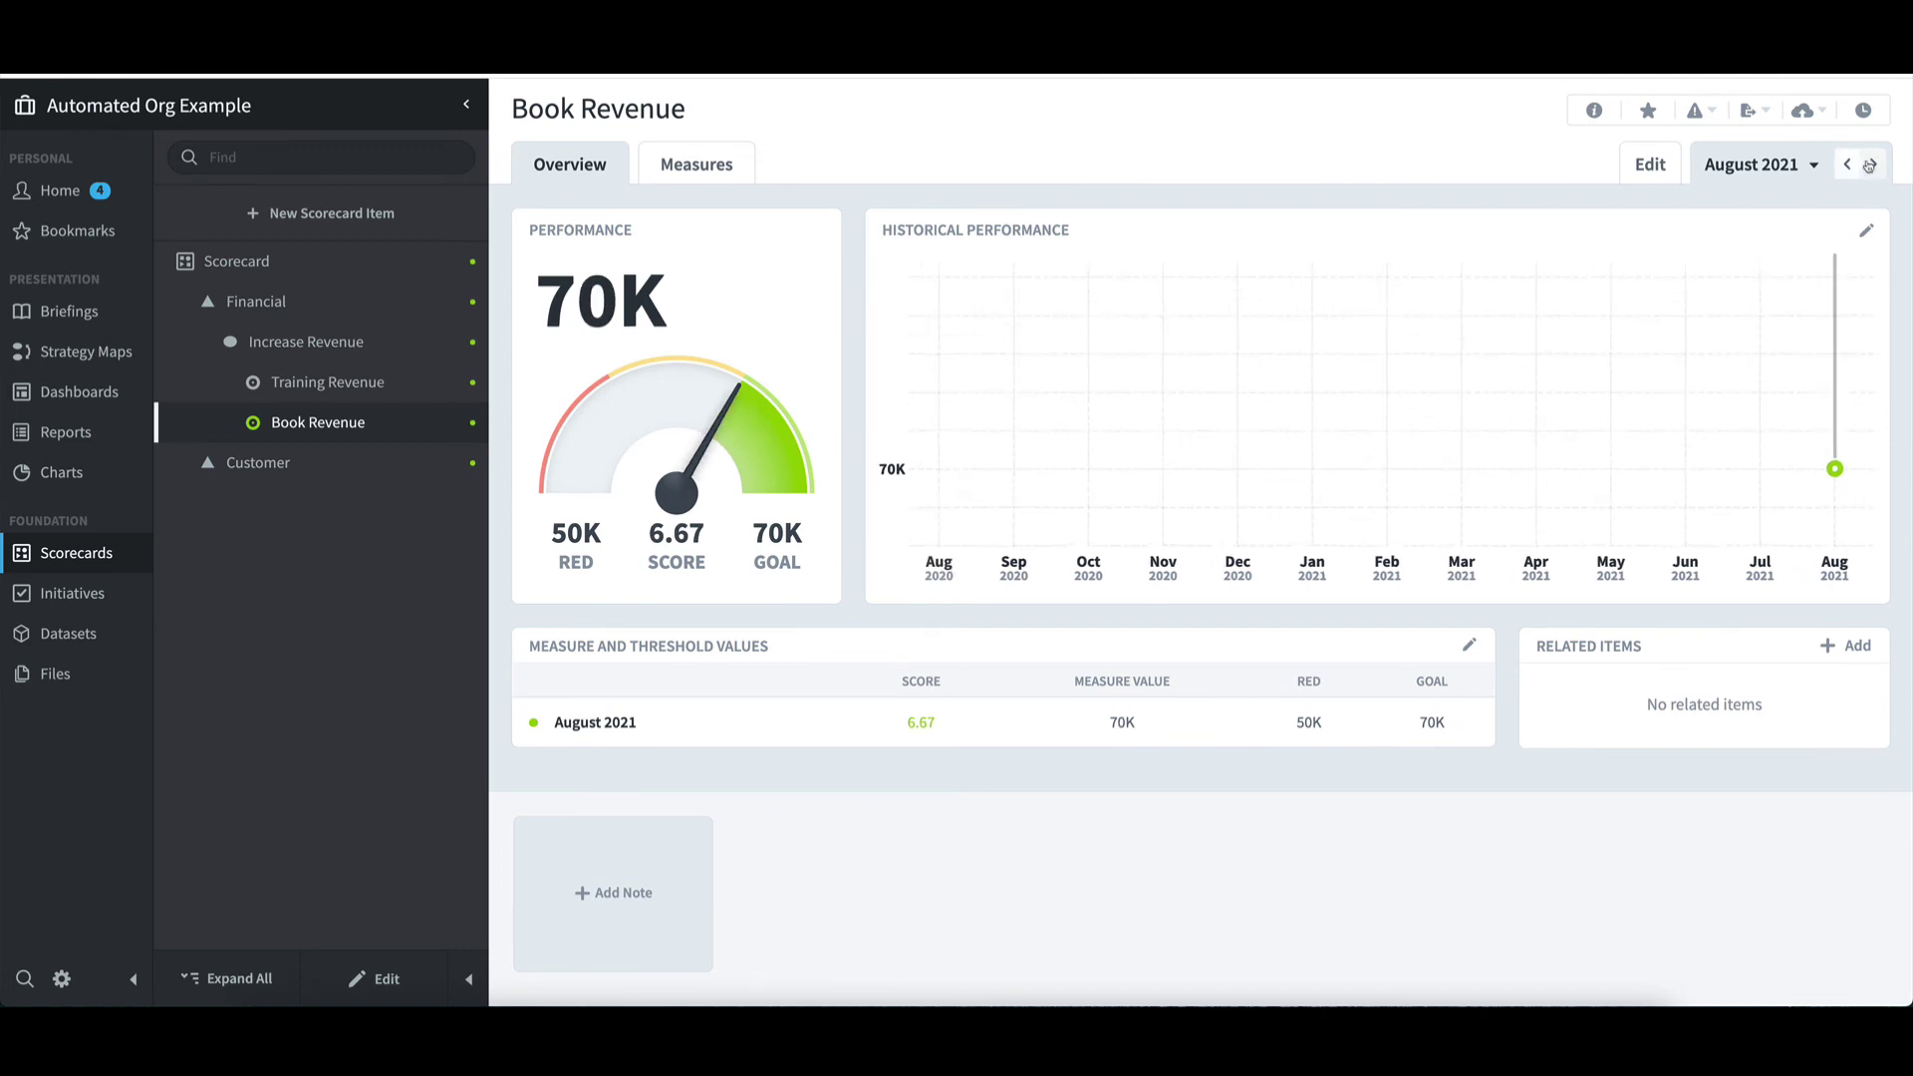
left_click(1870, 166)
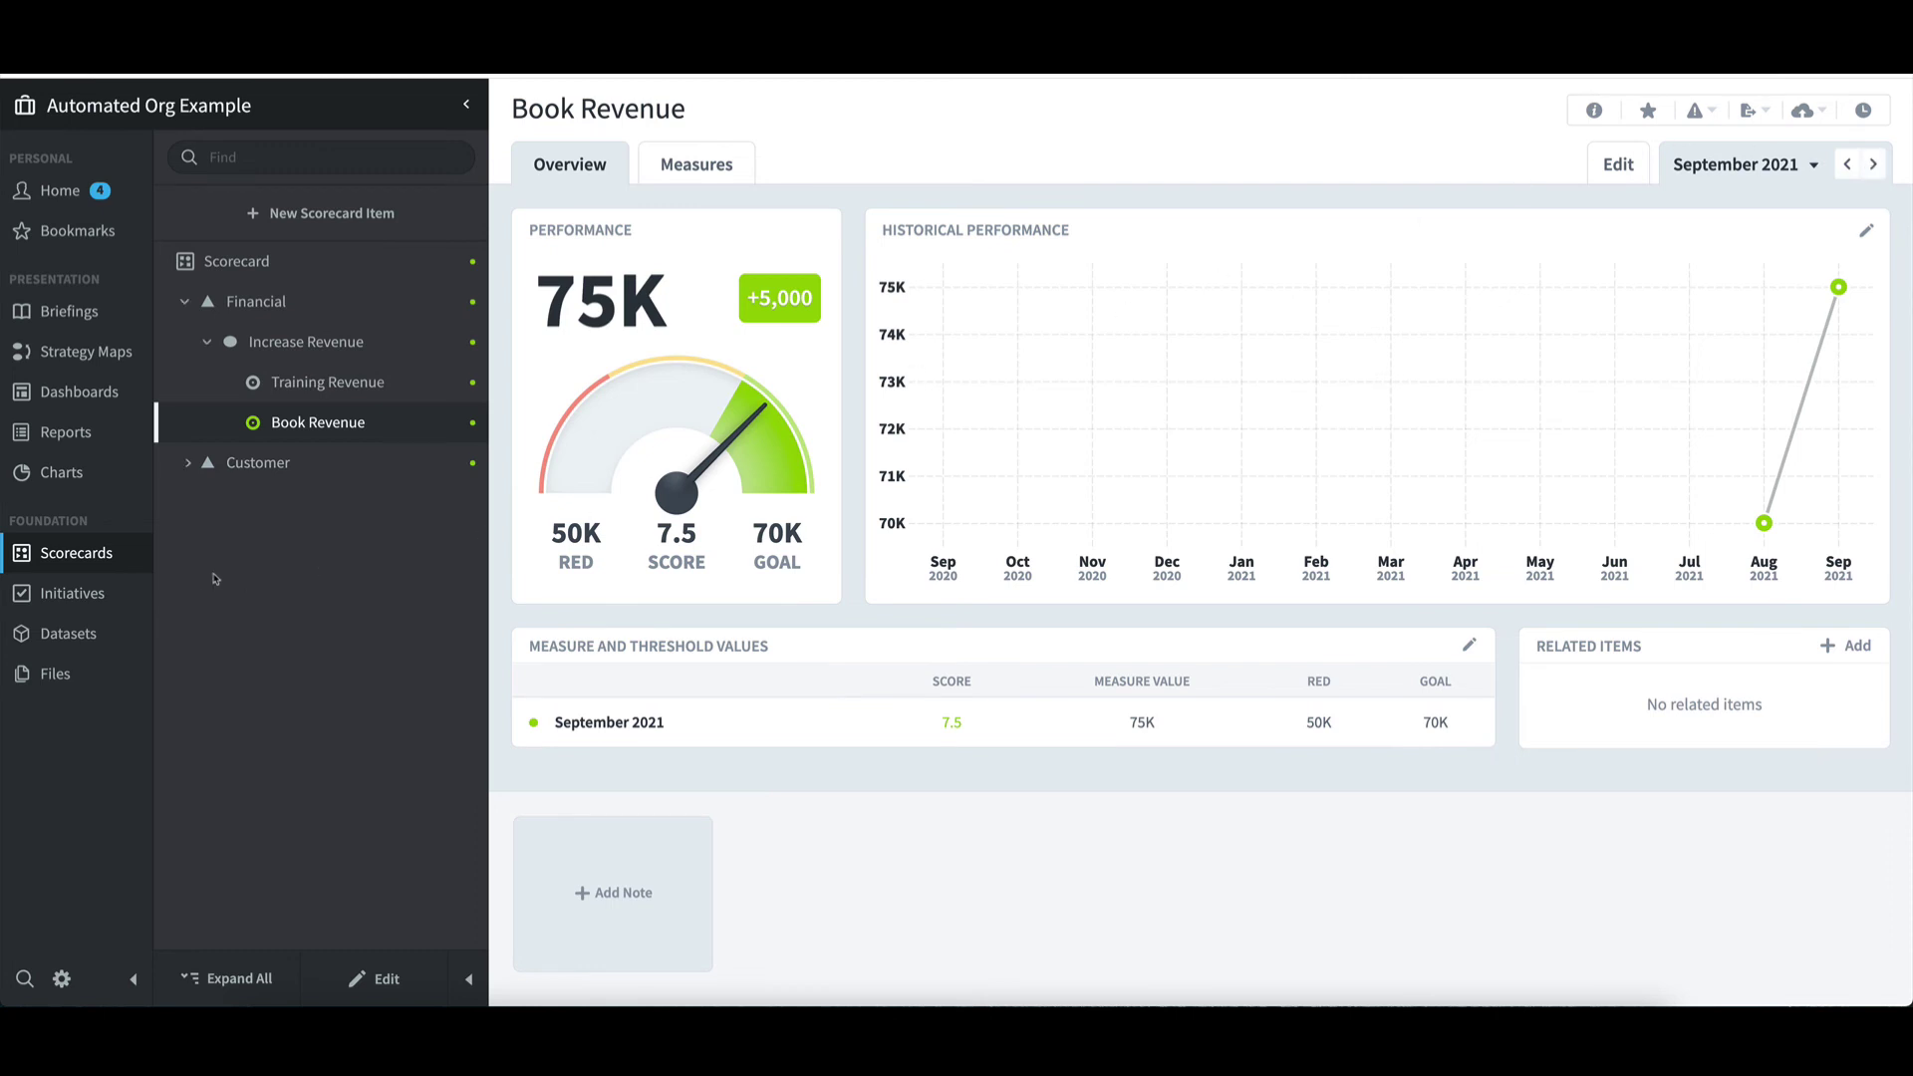
- Add a 10/15/2021 status update to the Manual Task Example initiative item with 50 percent complete and $2,500 spent to date
left_click(58, 598)
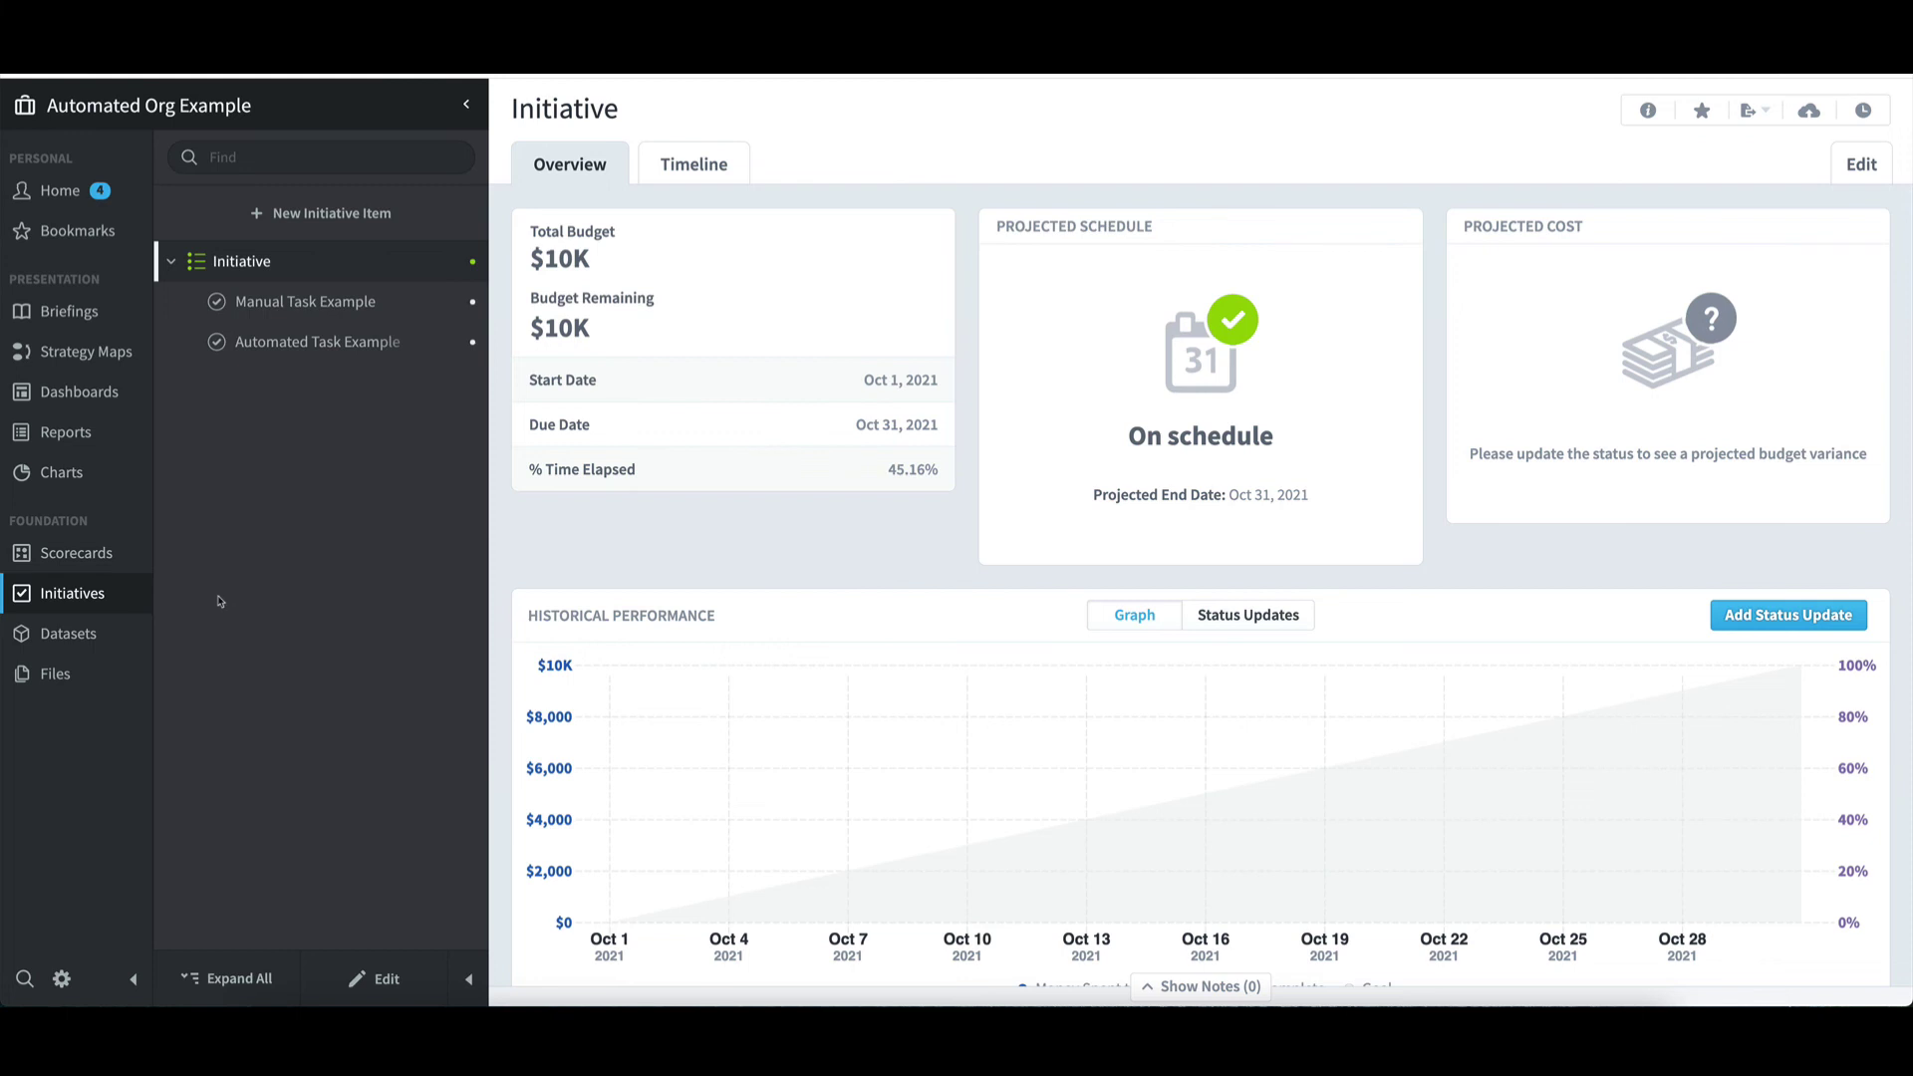
left_click(301, 309)
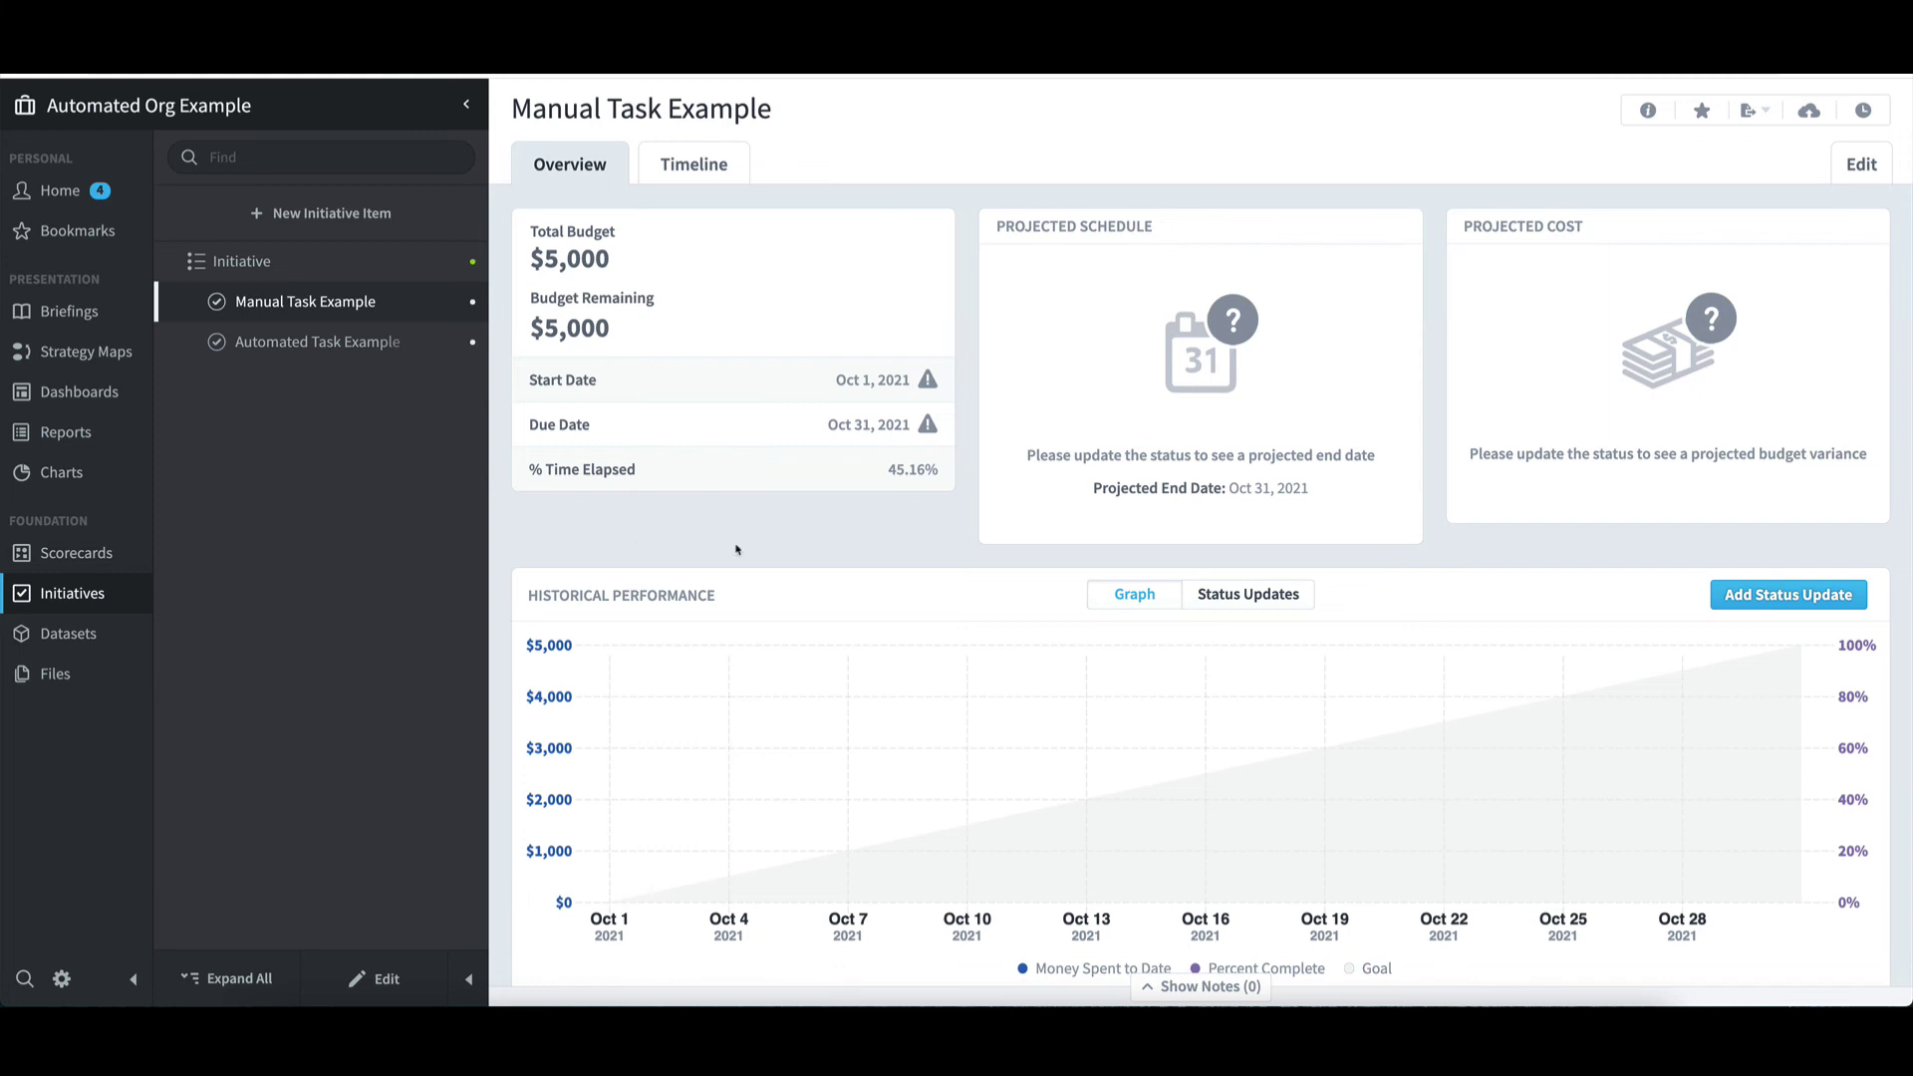
left_click(1731, 594)
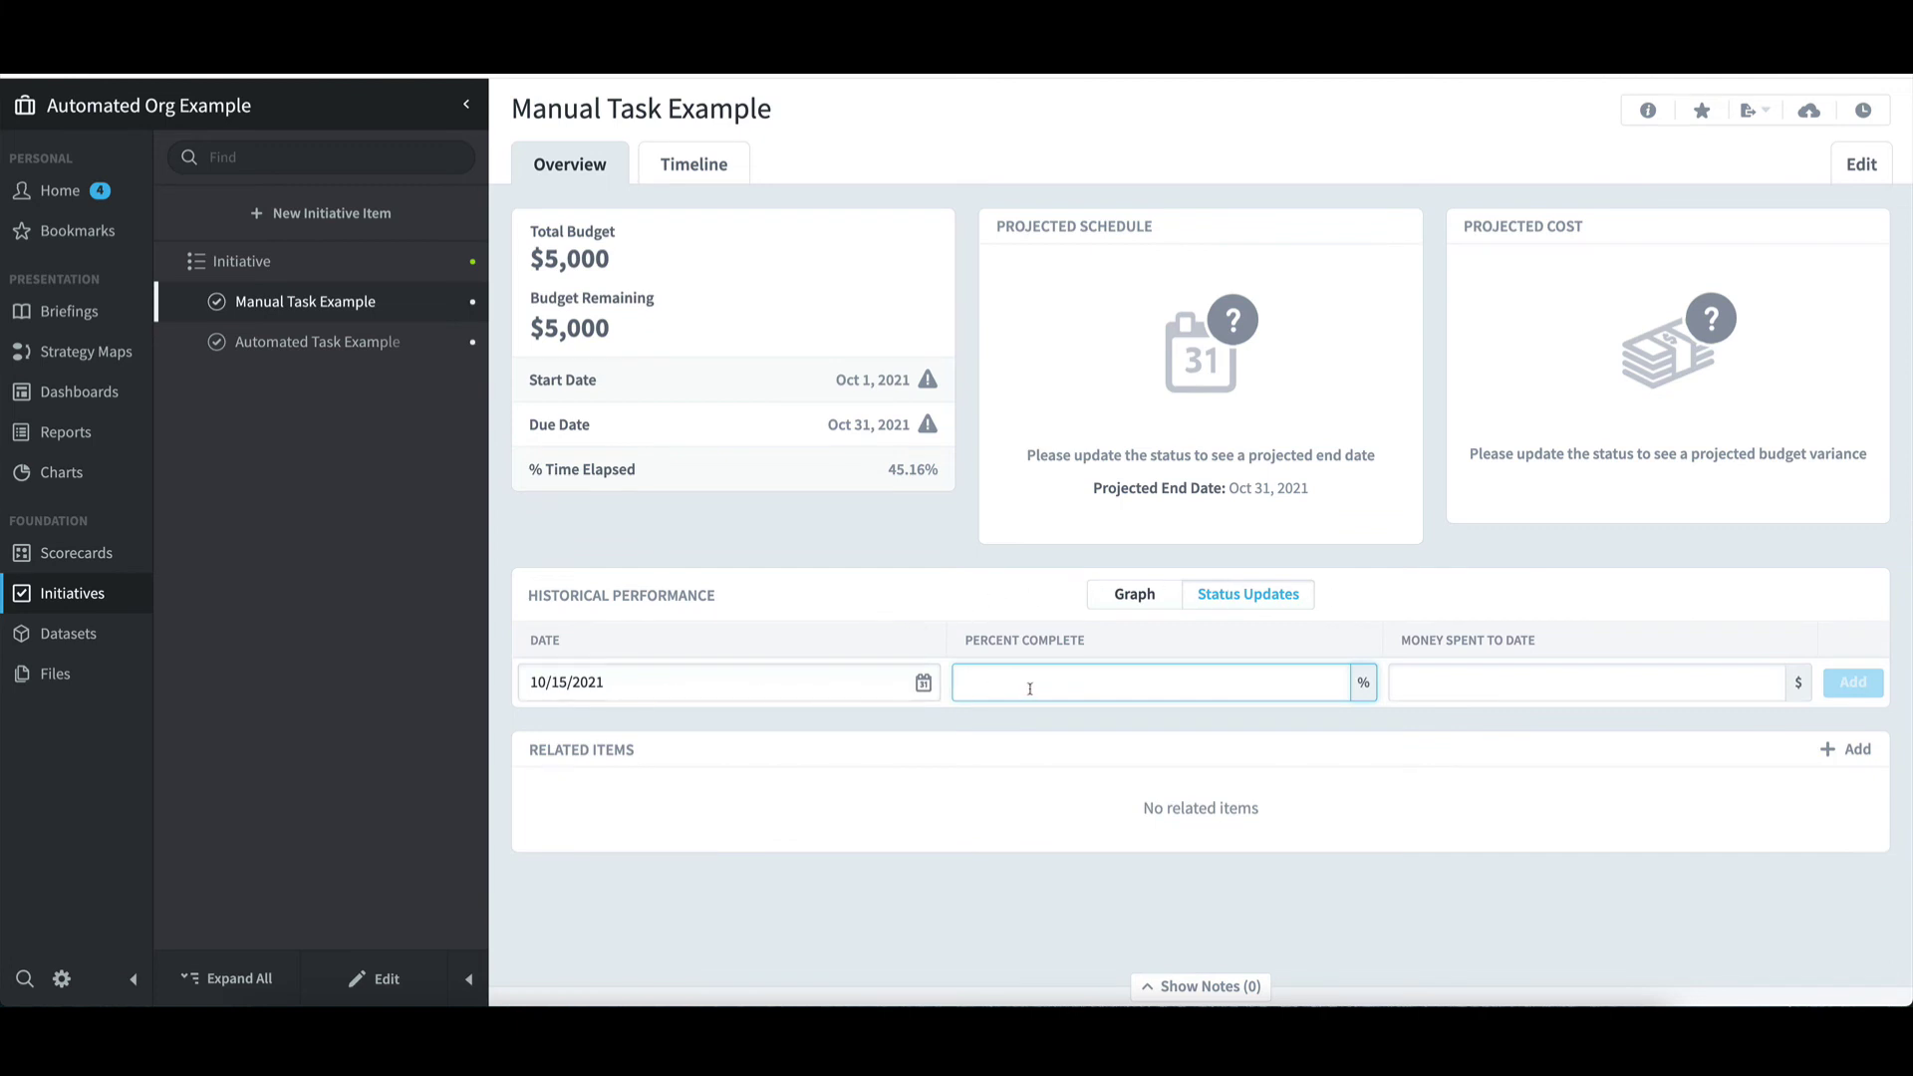
type("50")
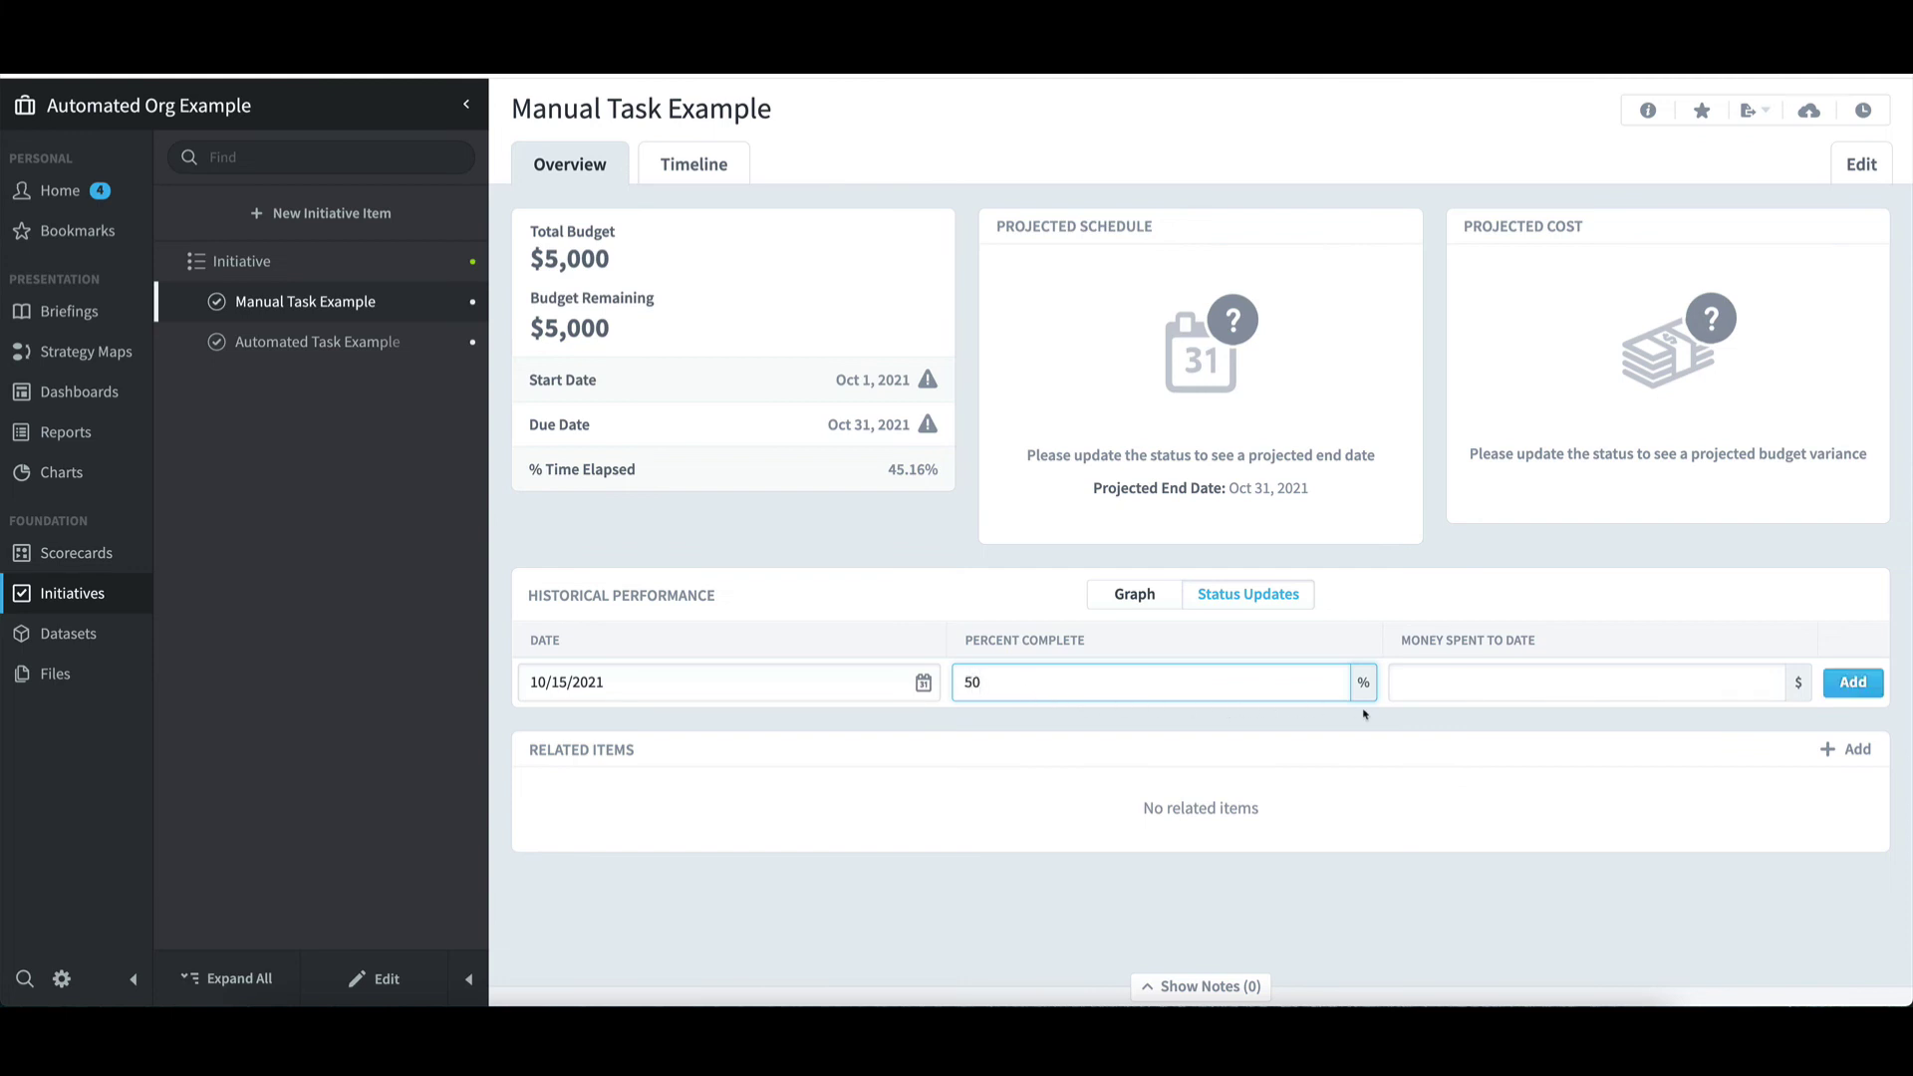
left_click(1403, 683)
type("2")
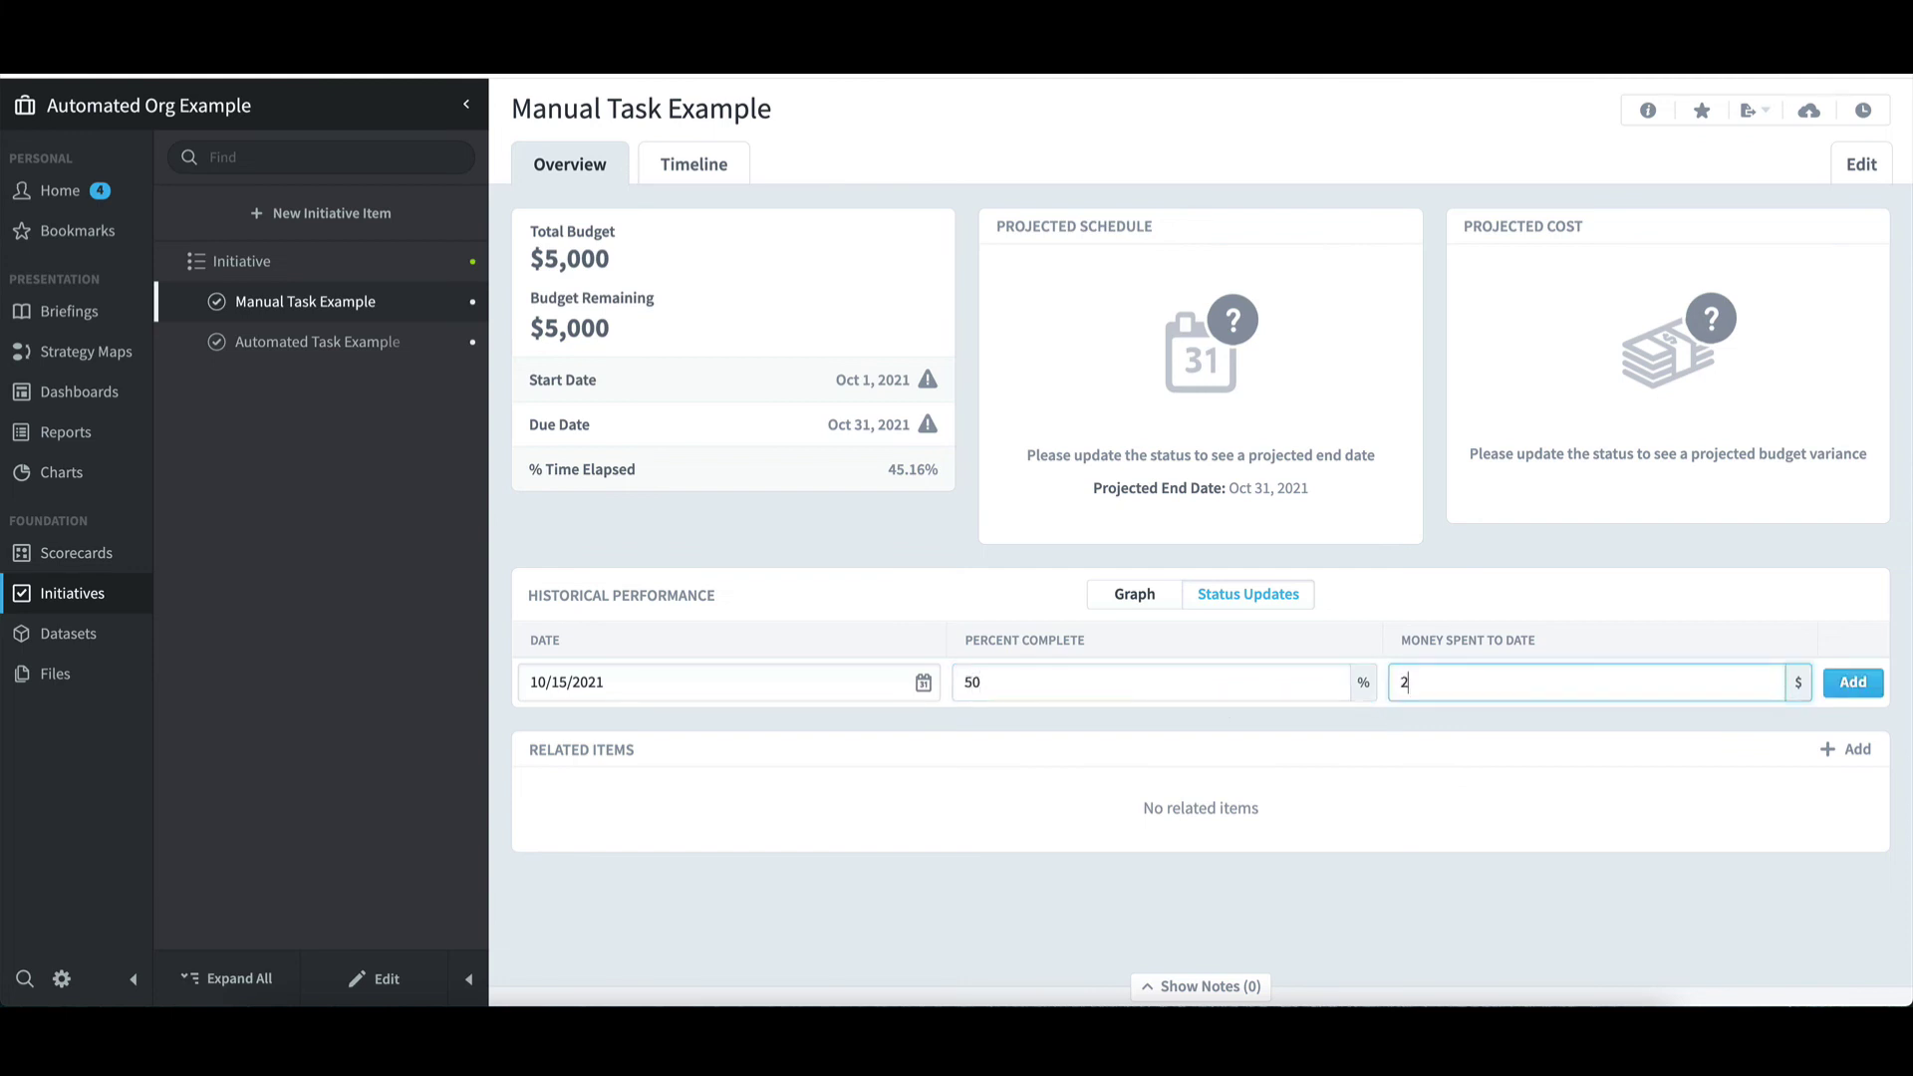
type("500")
left_click(1850, 684)
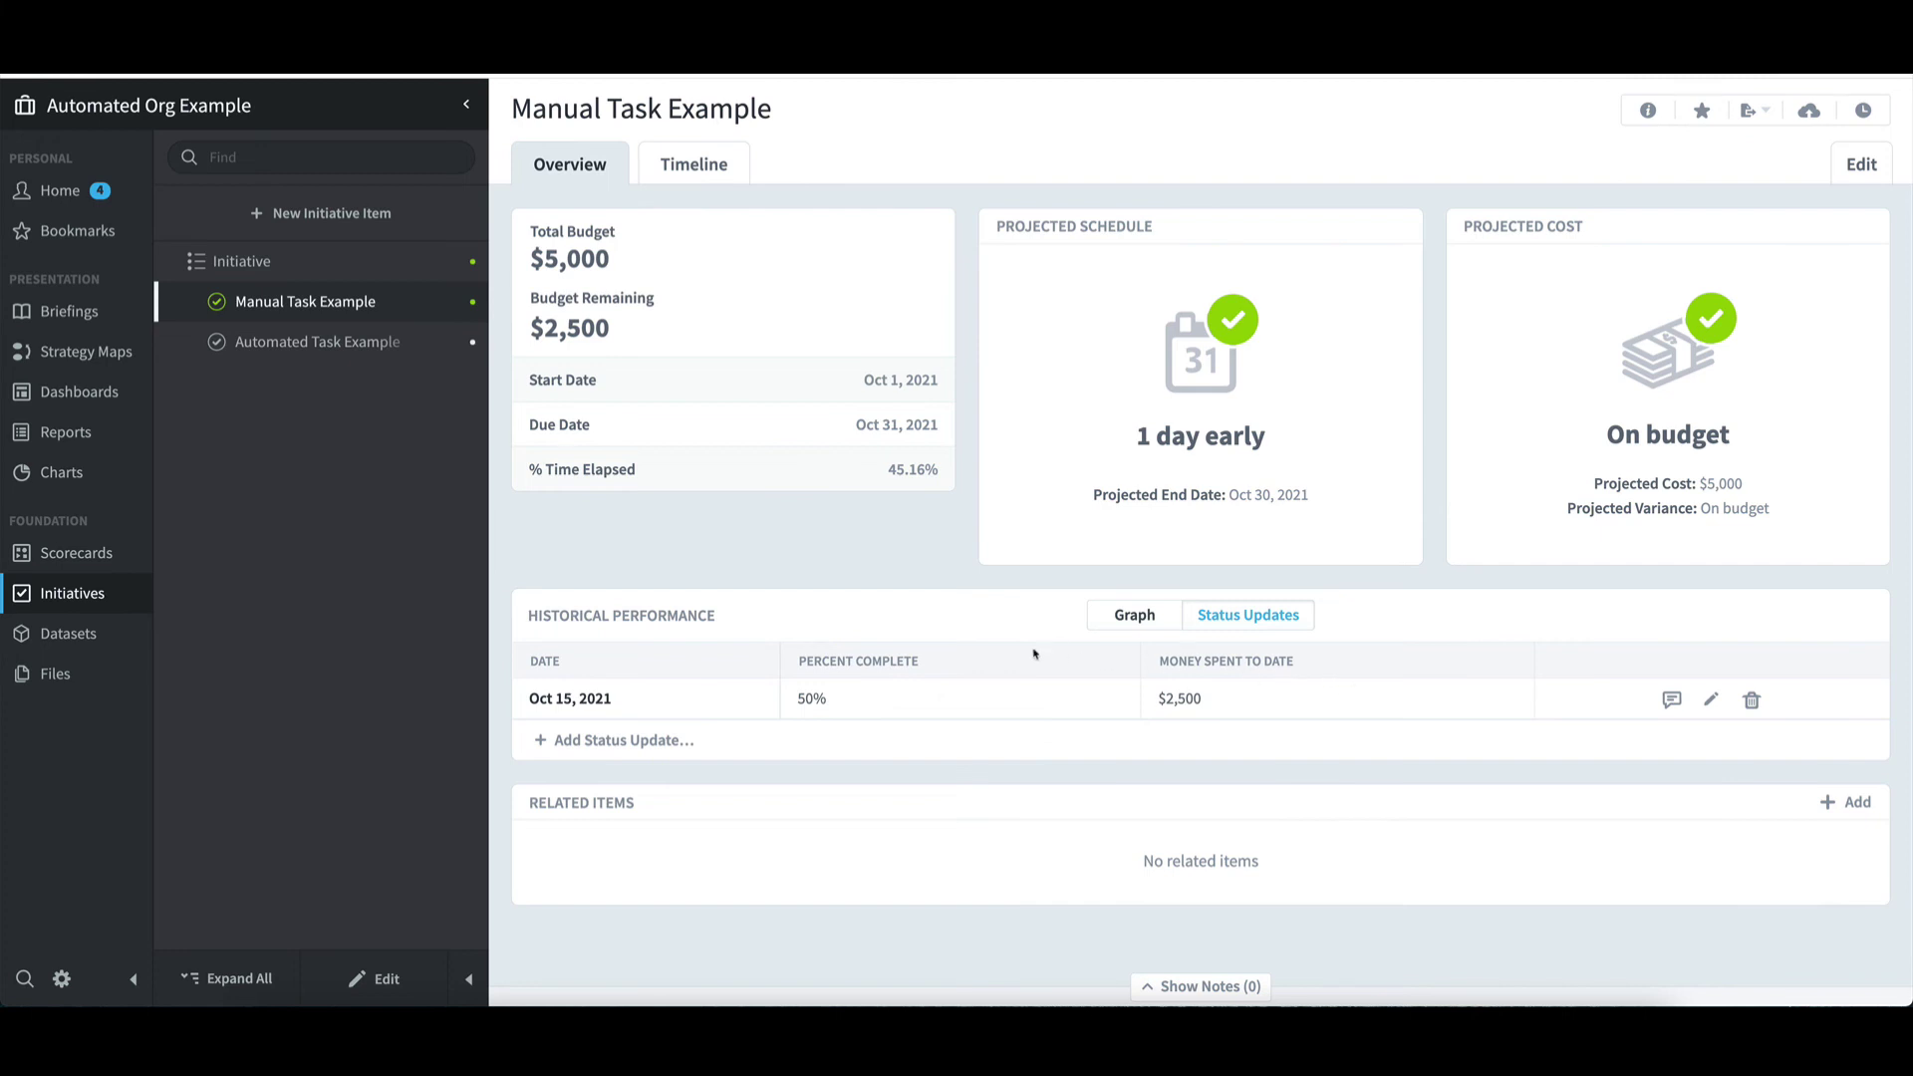
- Look up the ID of the Automated Task Example initiative item in its task info
left_click(324, 345)
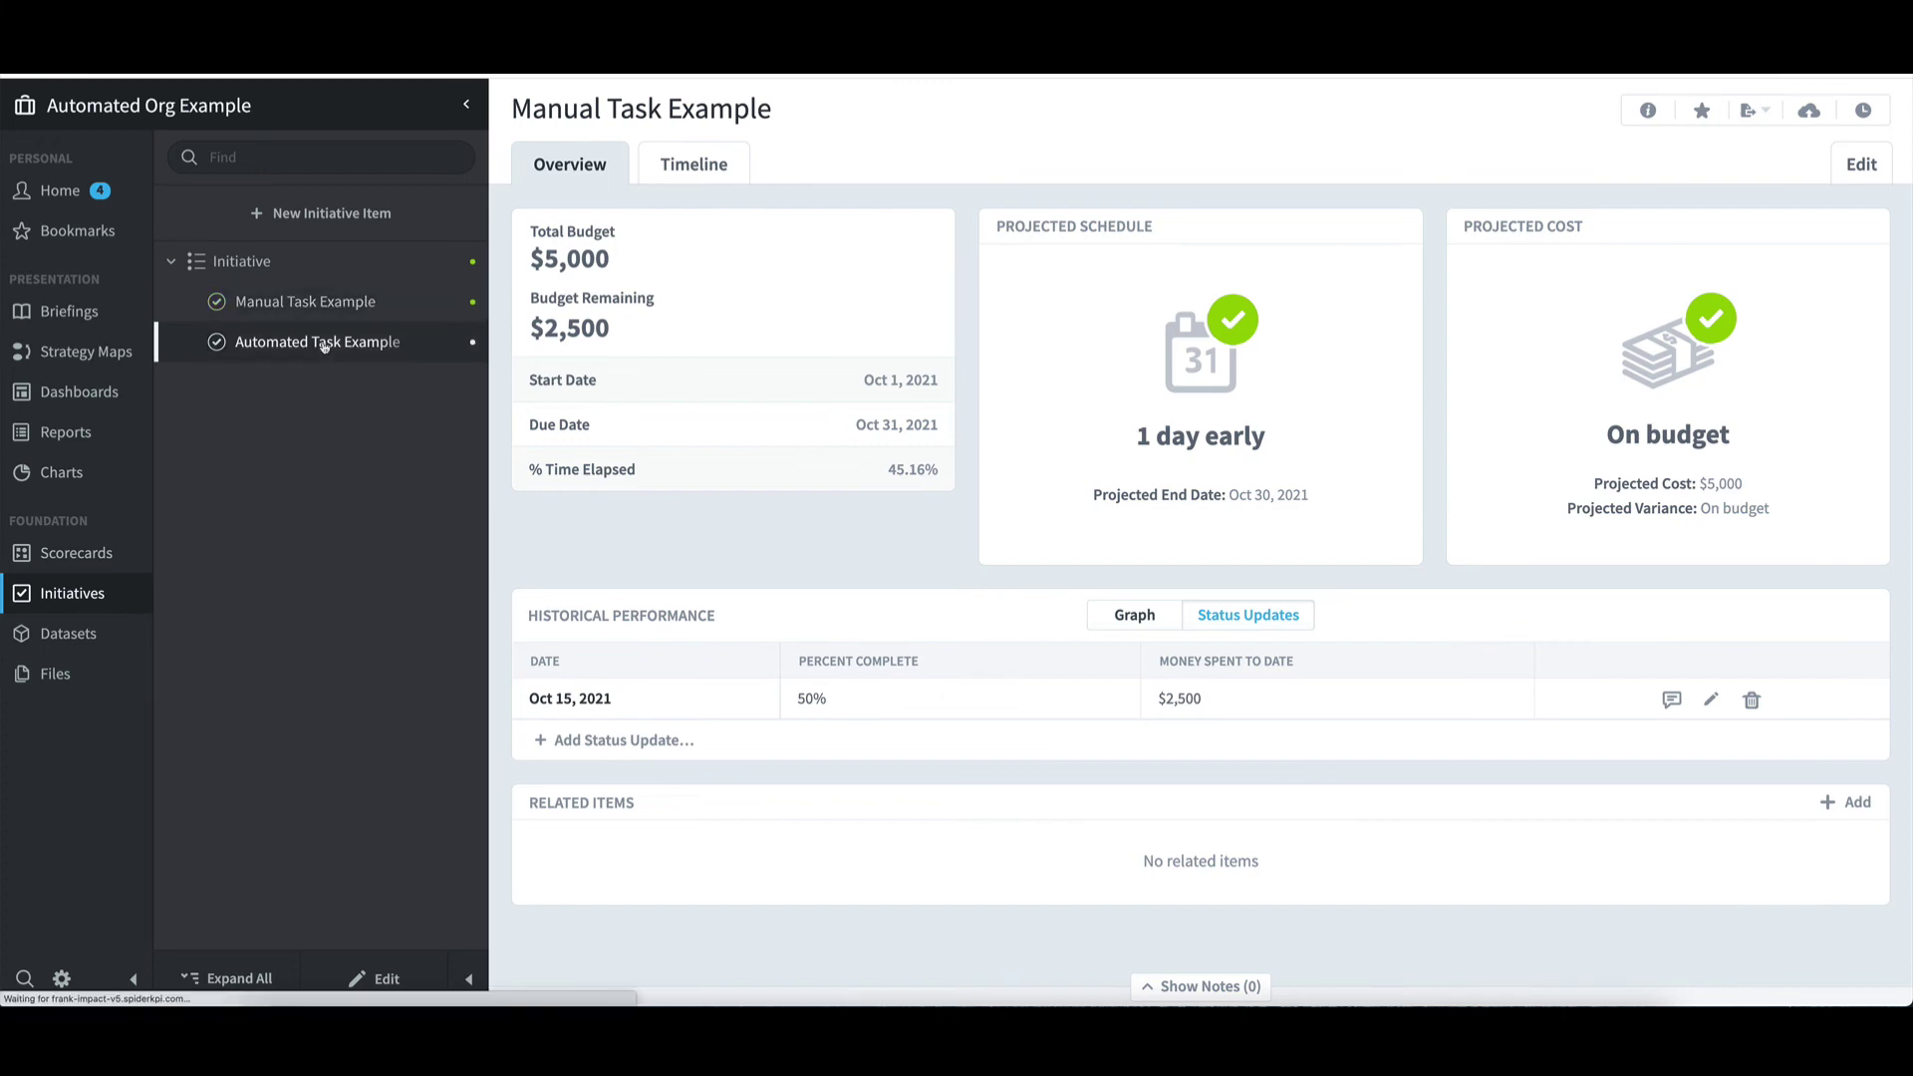
left_click(1648, 111)
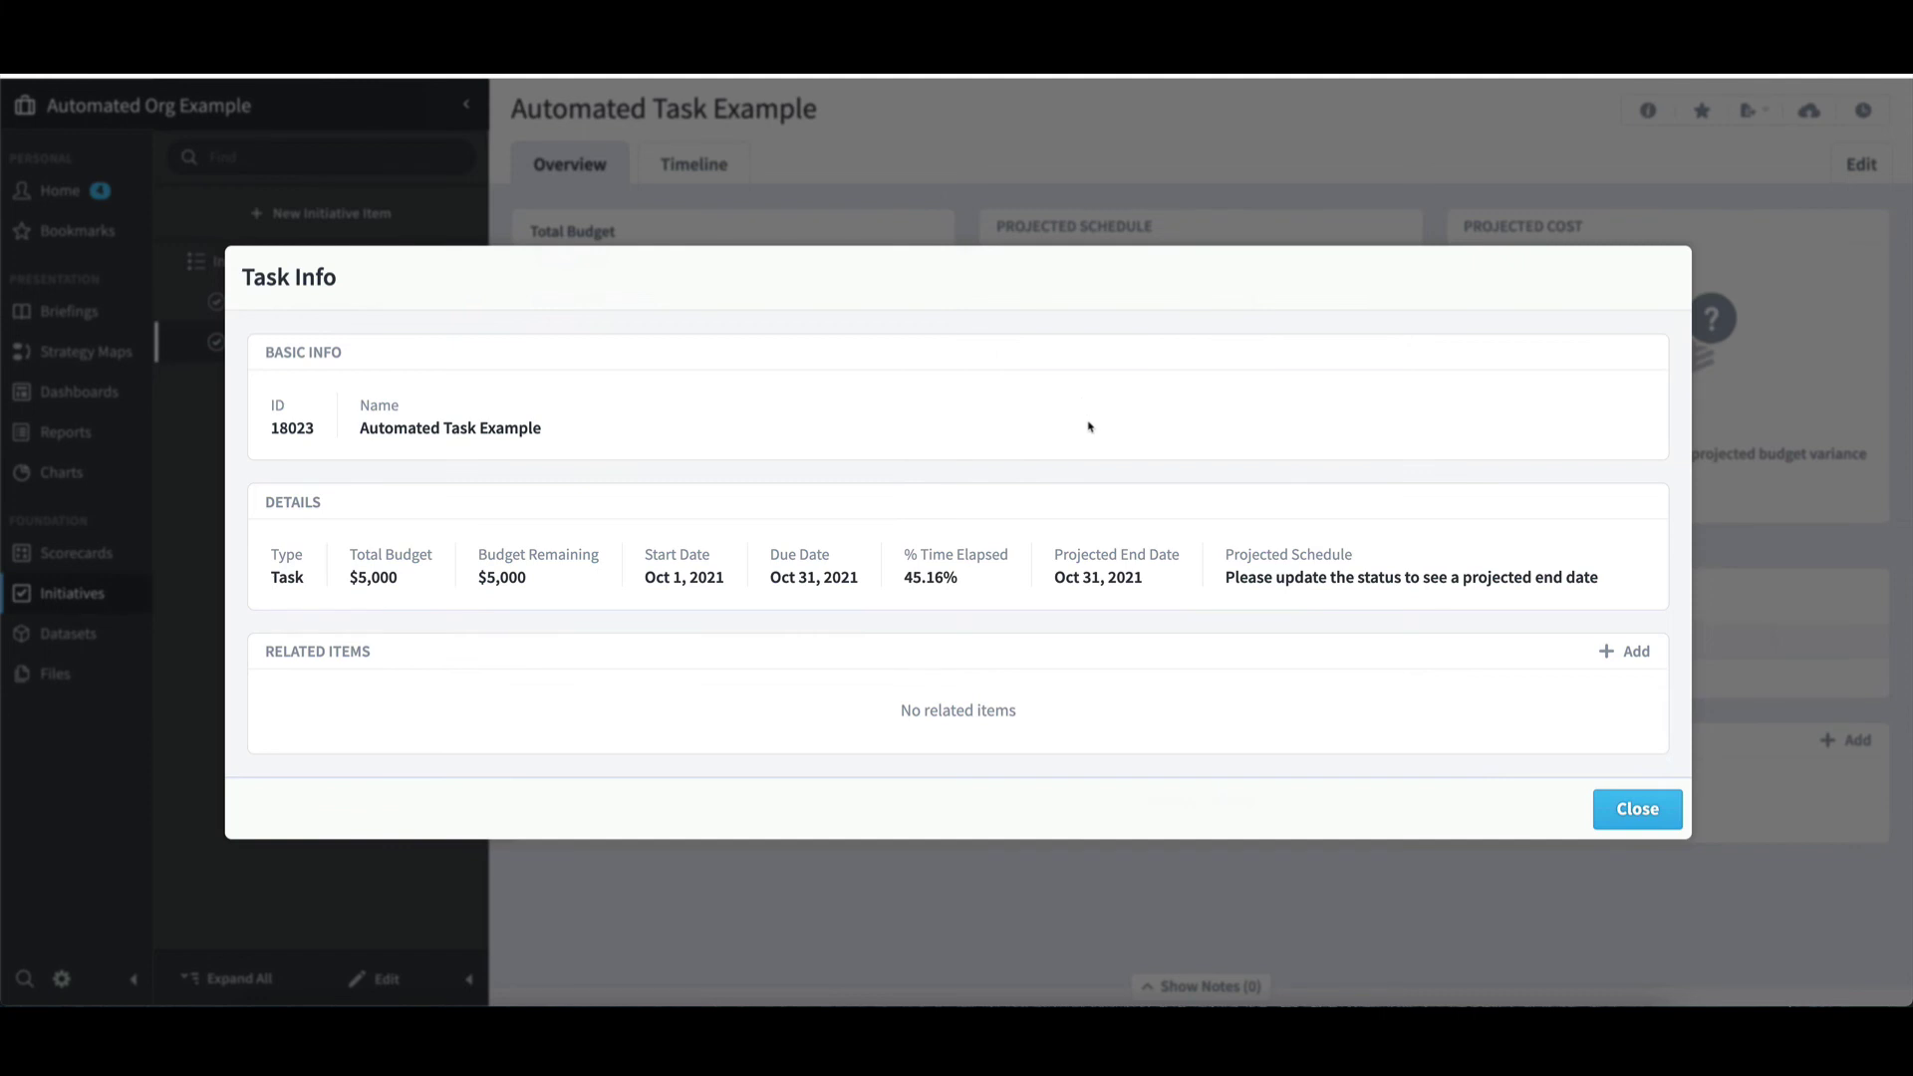
left_click(1631, 808)
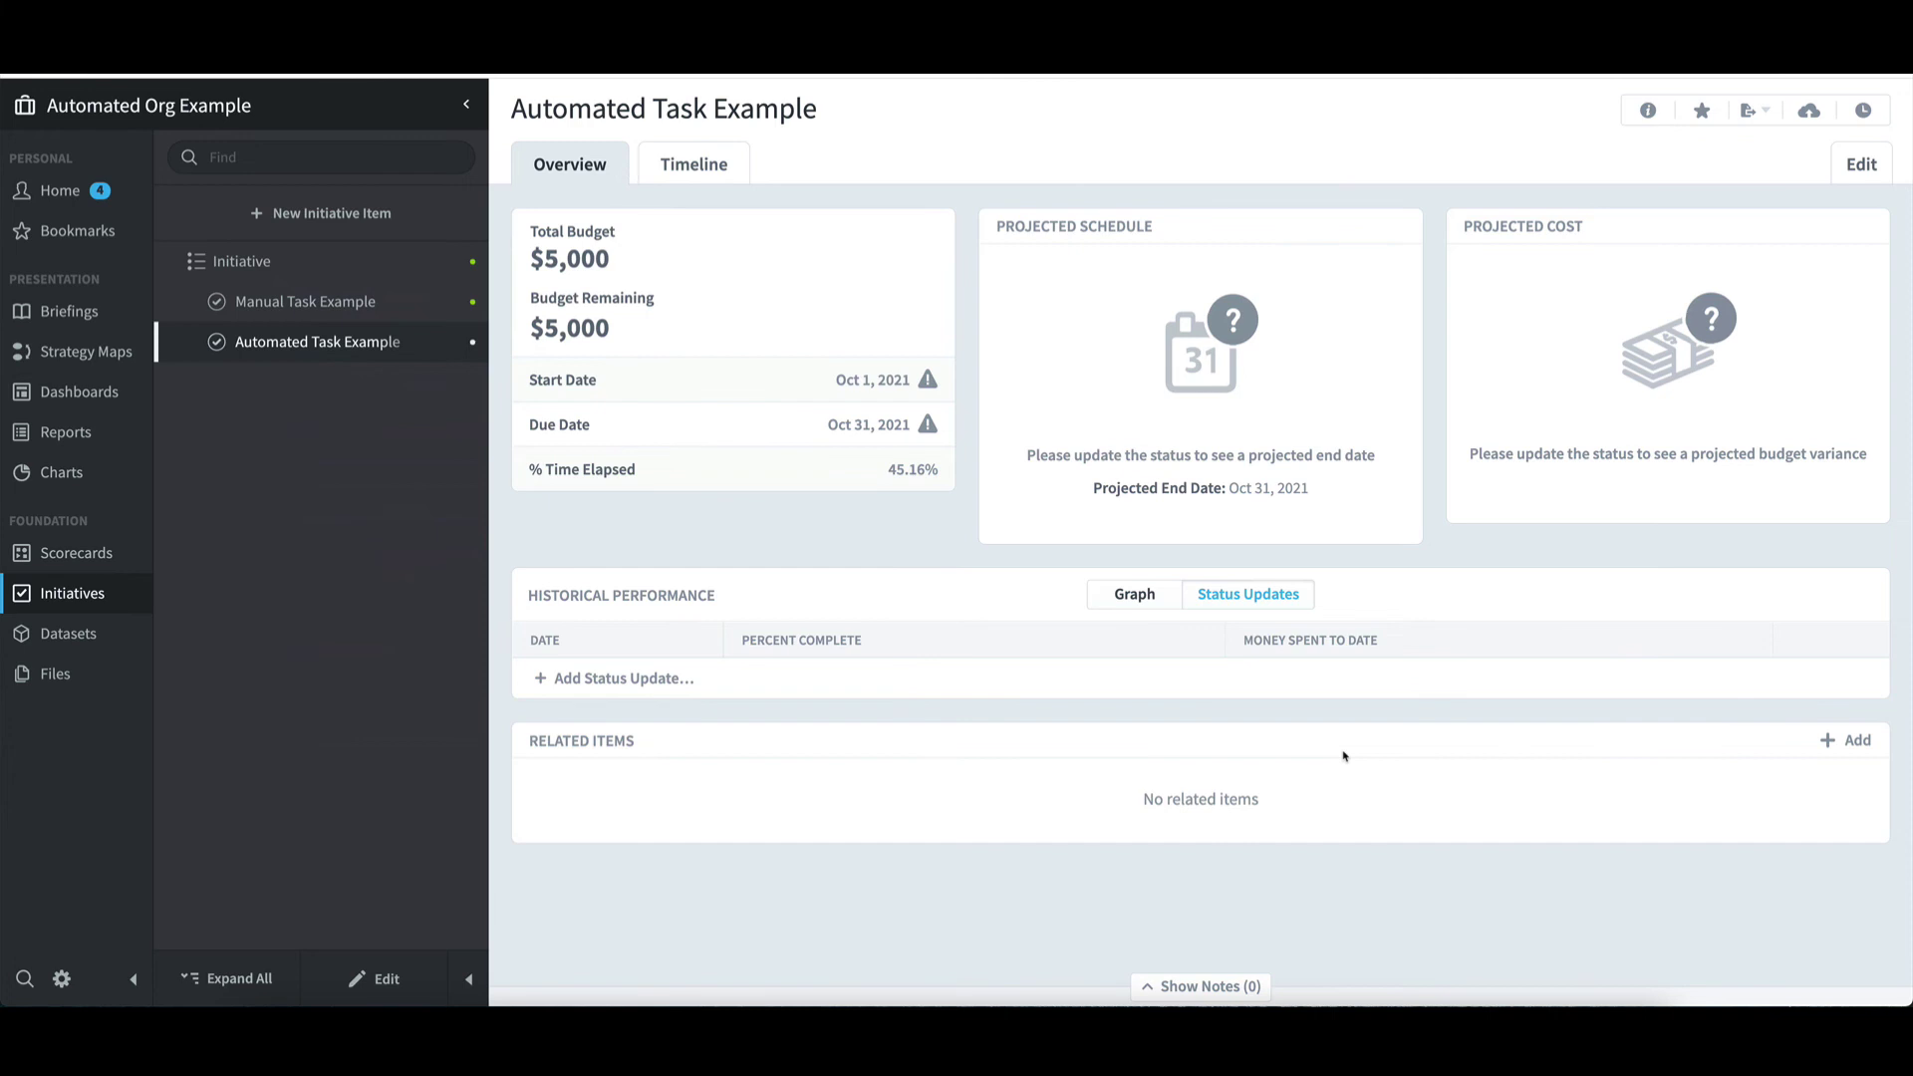
- Start a simple initiative status import for Automated Task Example, and download and open the example file
left_click(1810, 111)
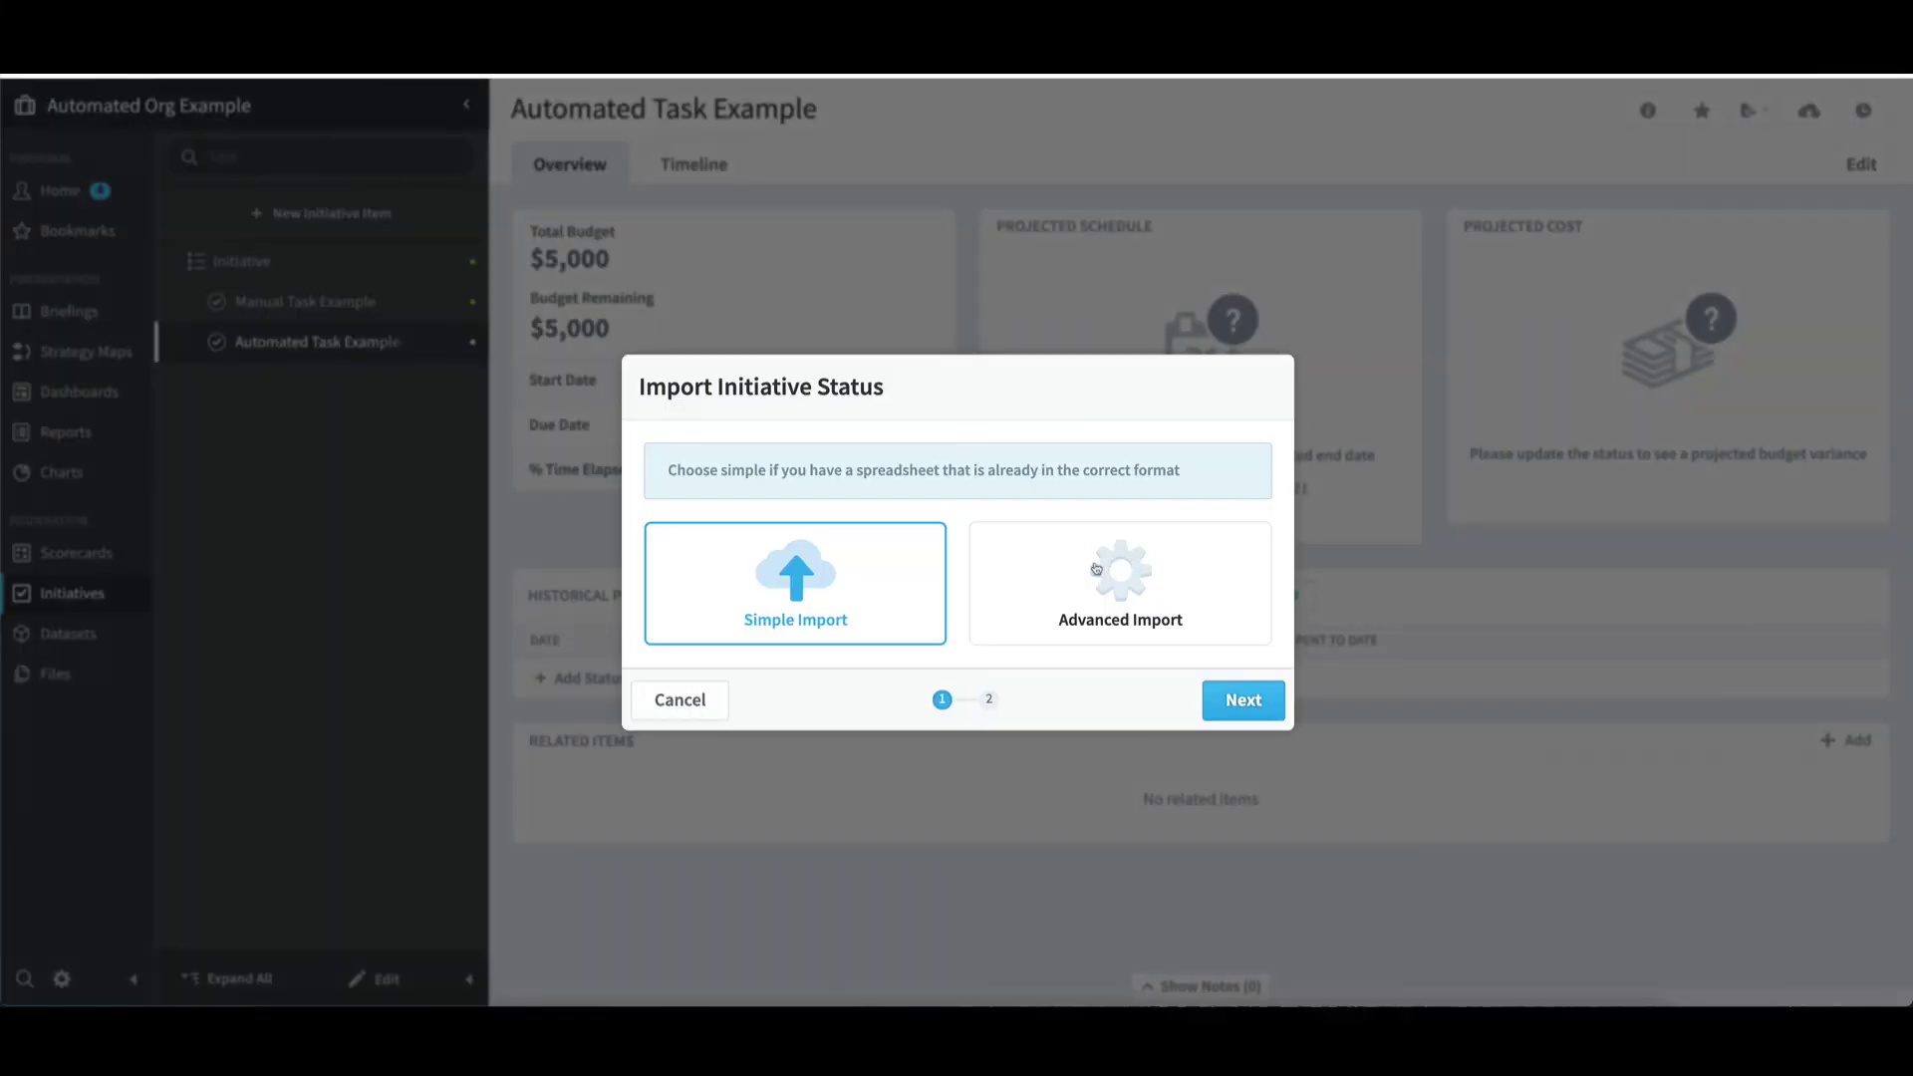
left_click(1234, 709)
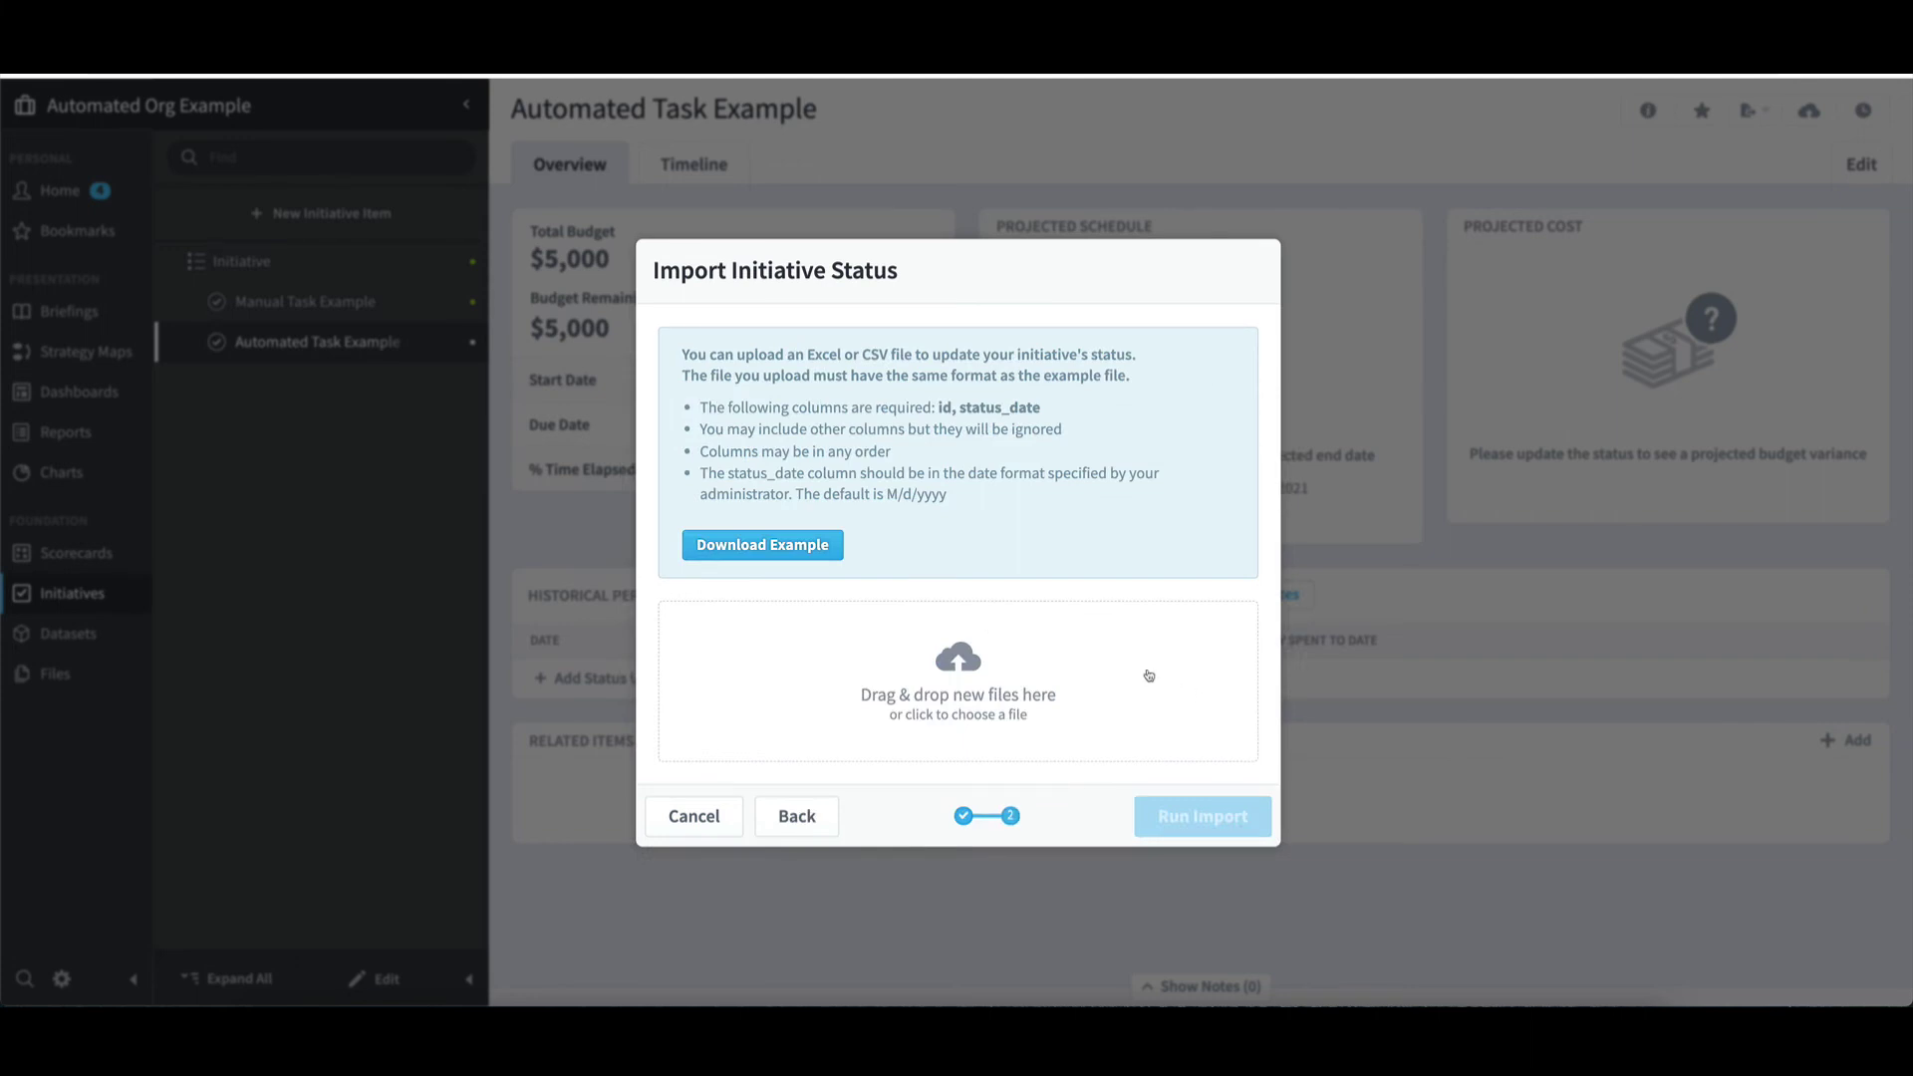
left_click(819, 555)
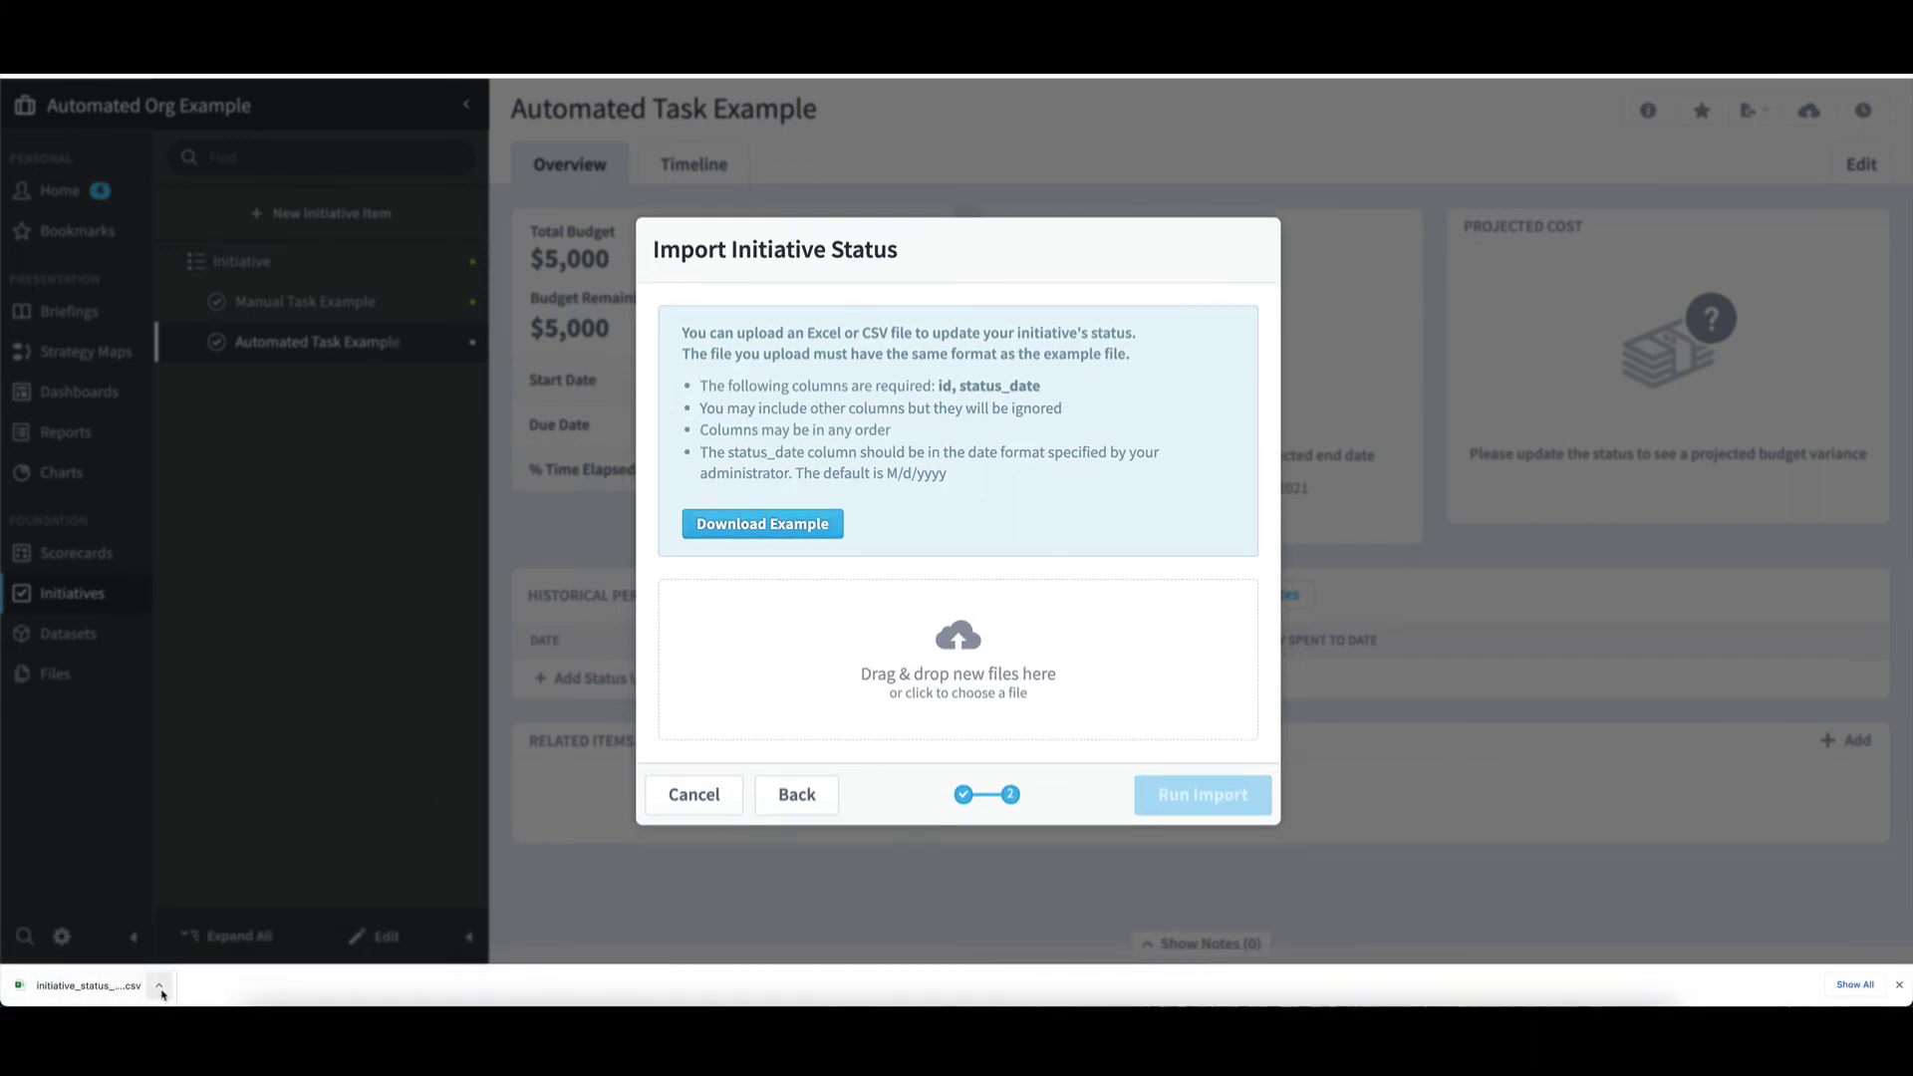
left_click(161, 993)
left_click(189, 922)
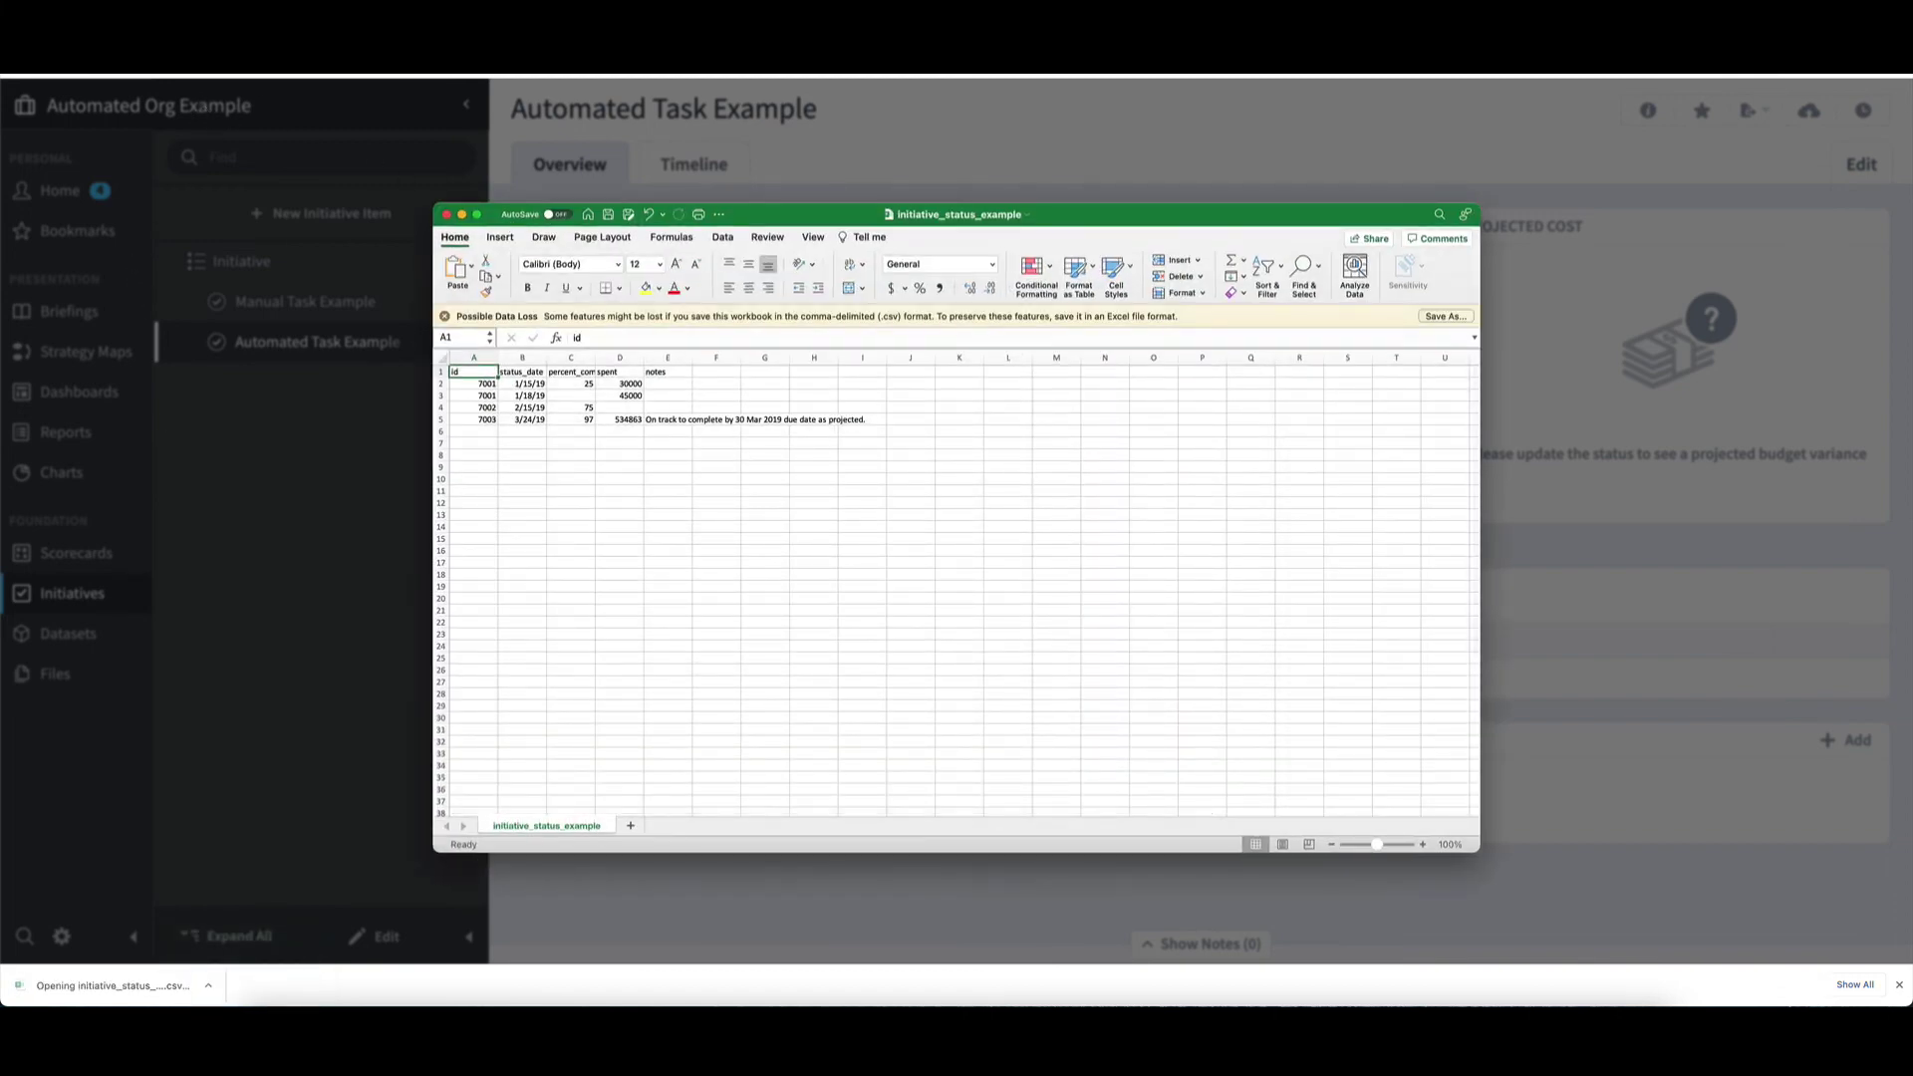
- Zoom the initiative_status_example sheet to 150% and fit all column widths to their contents
left_click(149, 72)
left_click(204, 199)
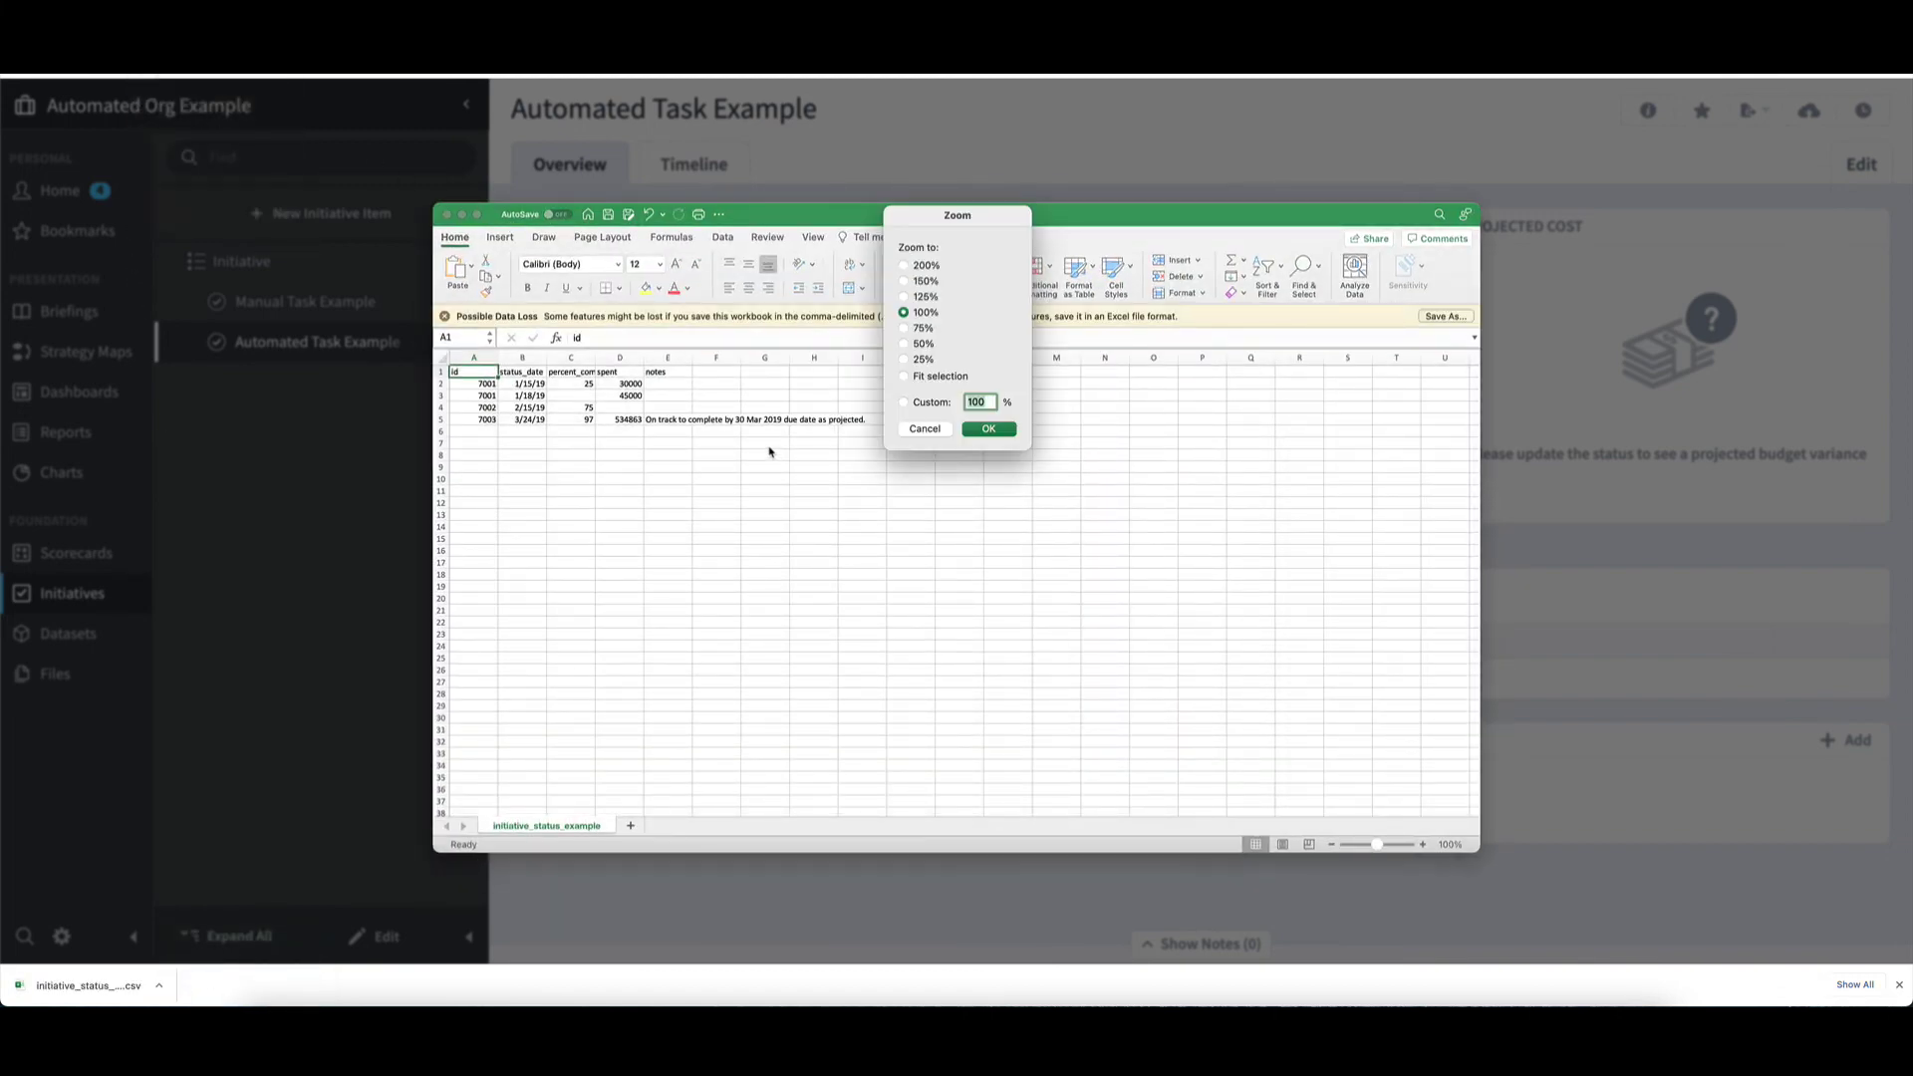
left_click(905, 281)
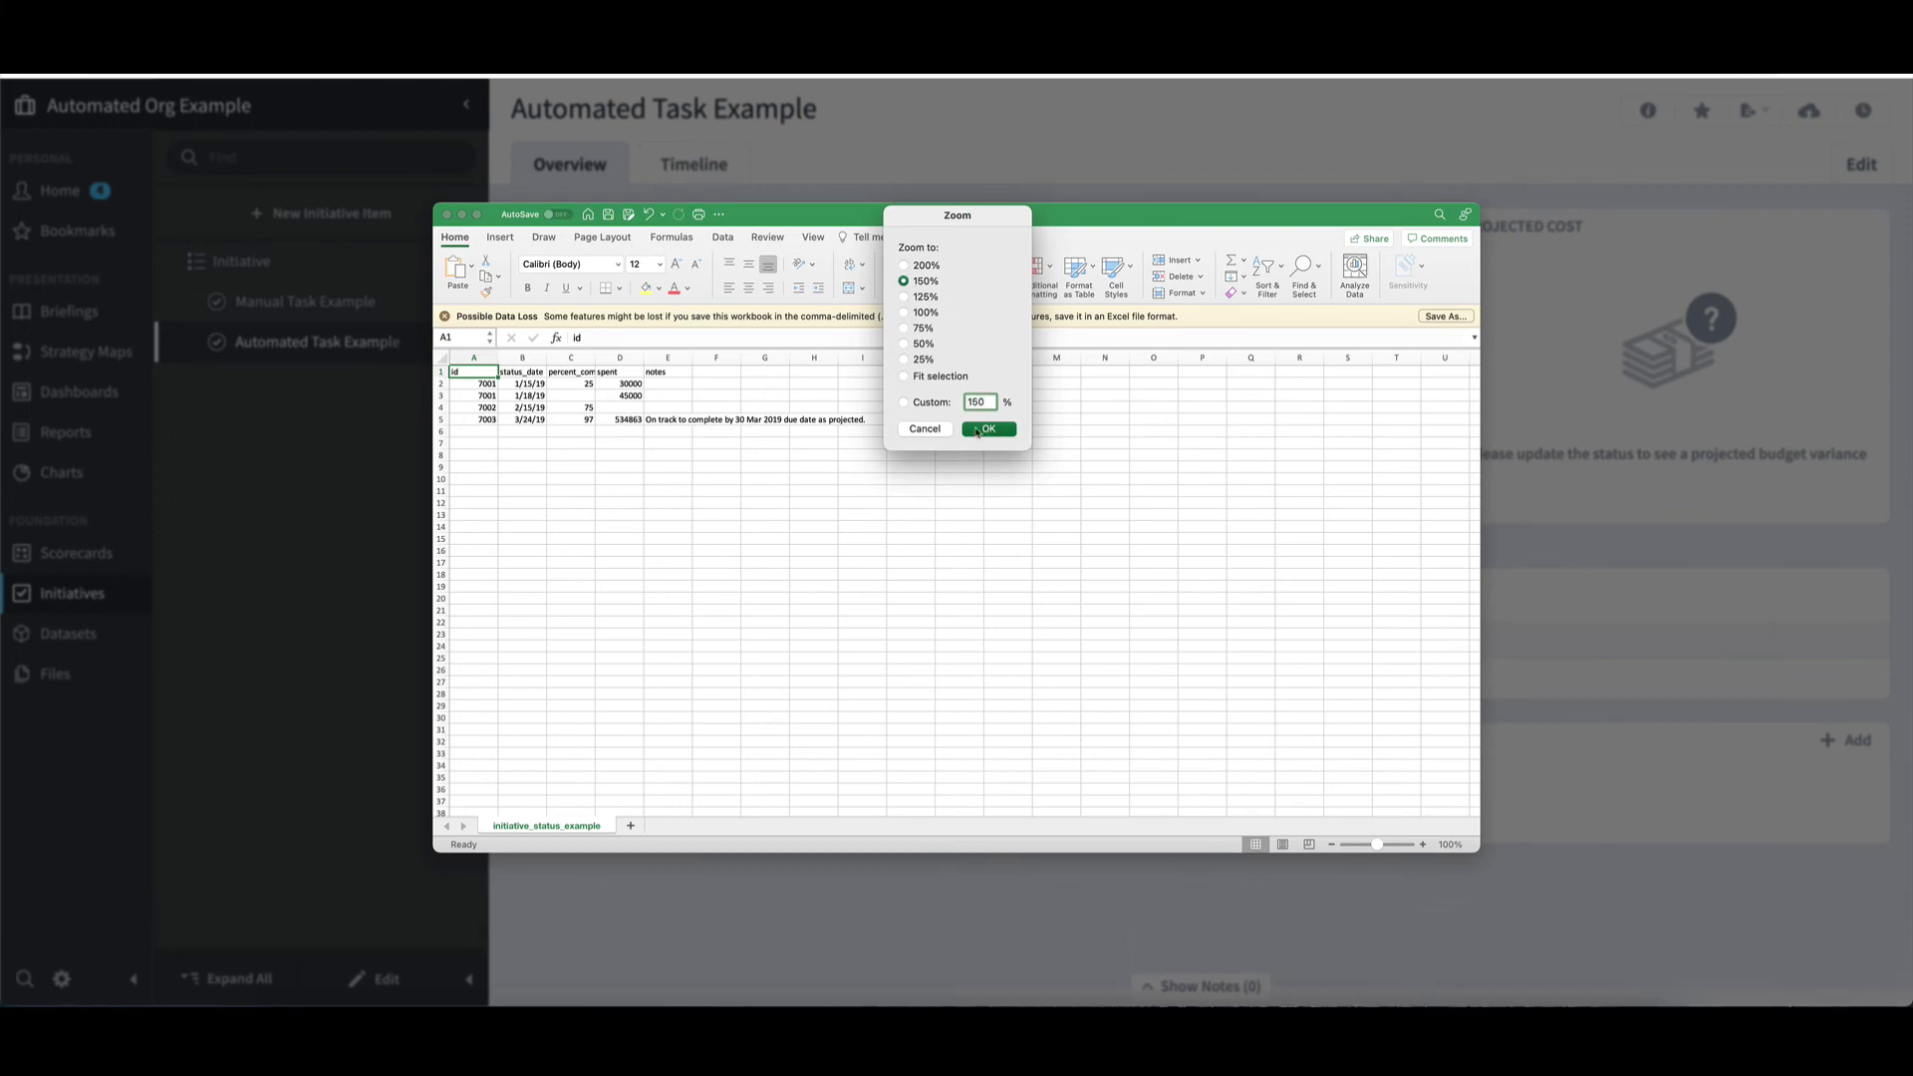
left_click(978, 431)
left_click(446, 361)
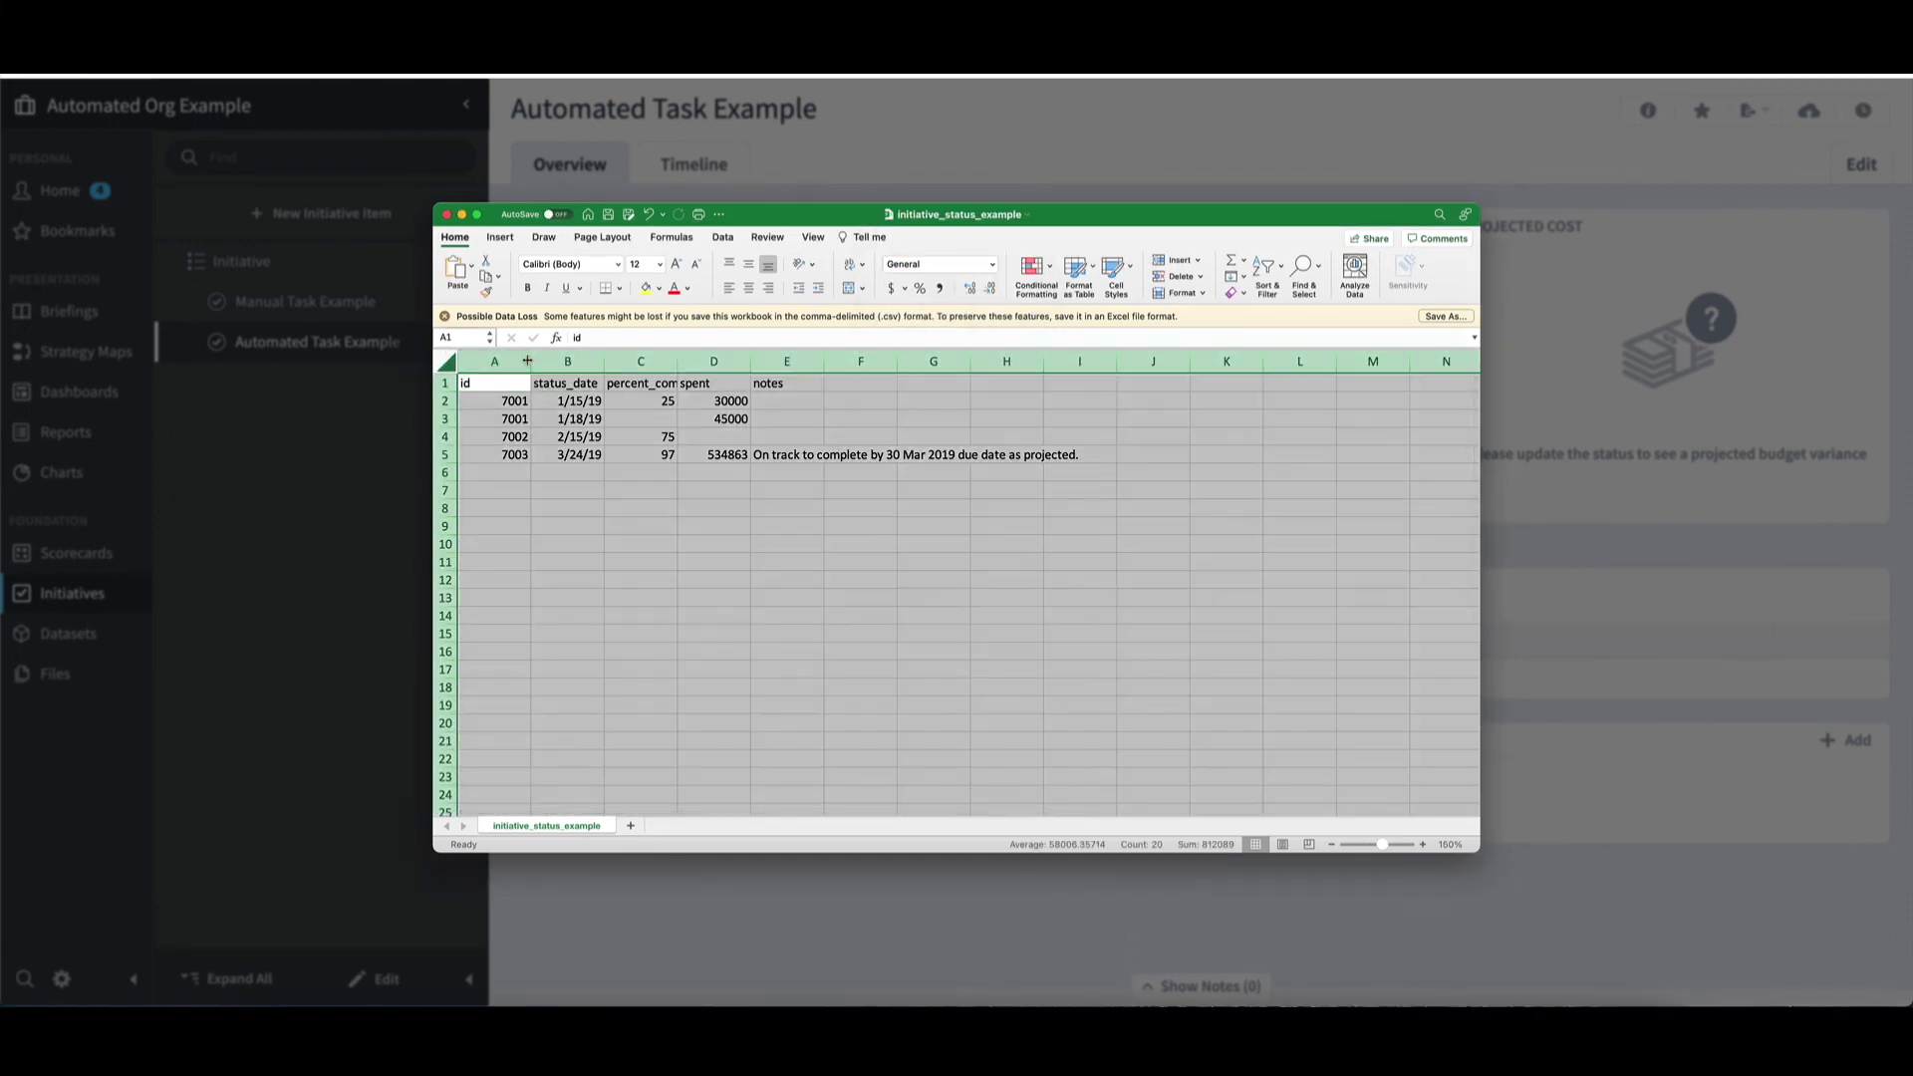
double_click(528, 361)
left_click(529, 474)
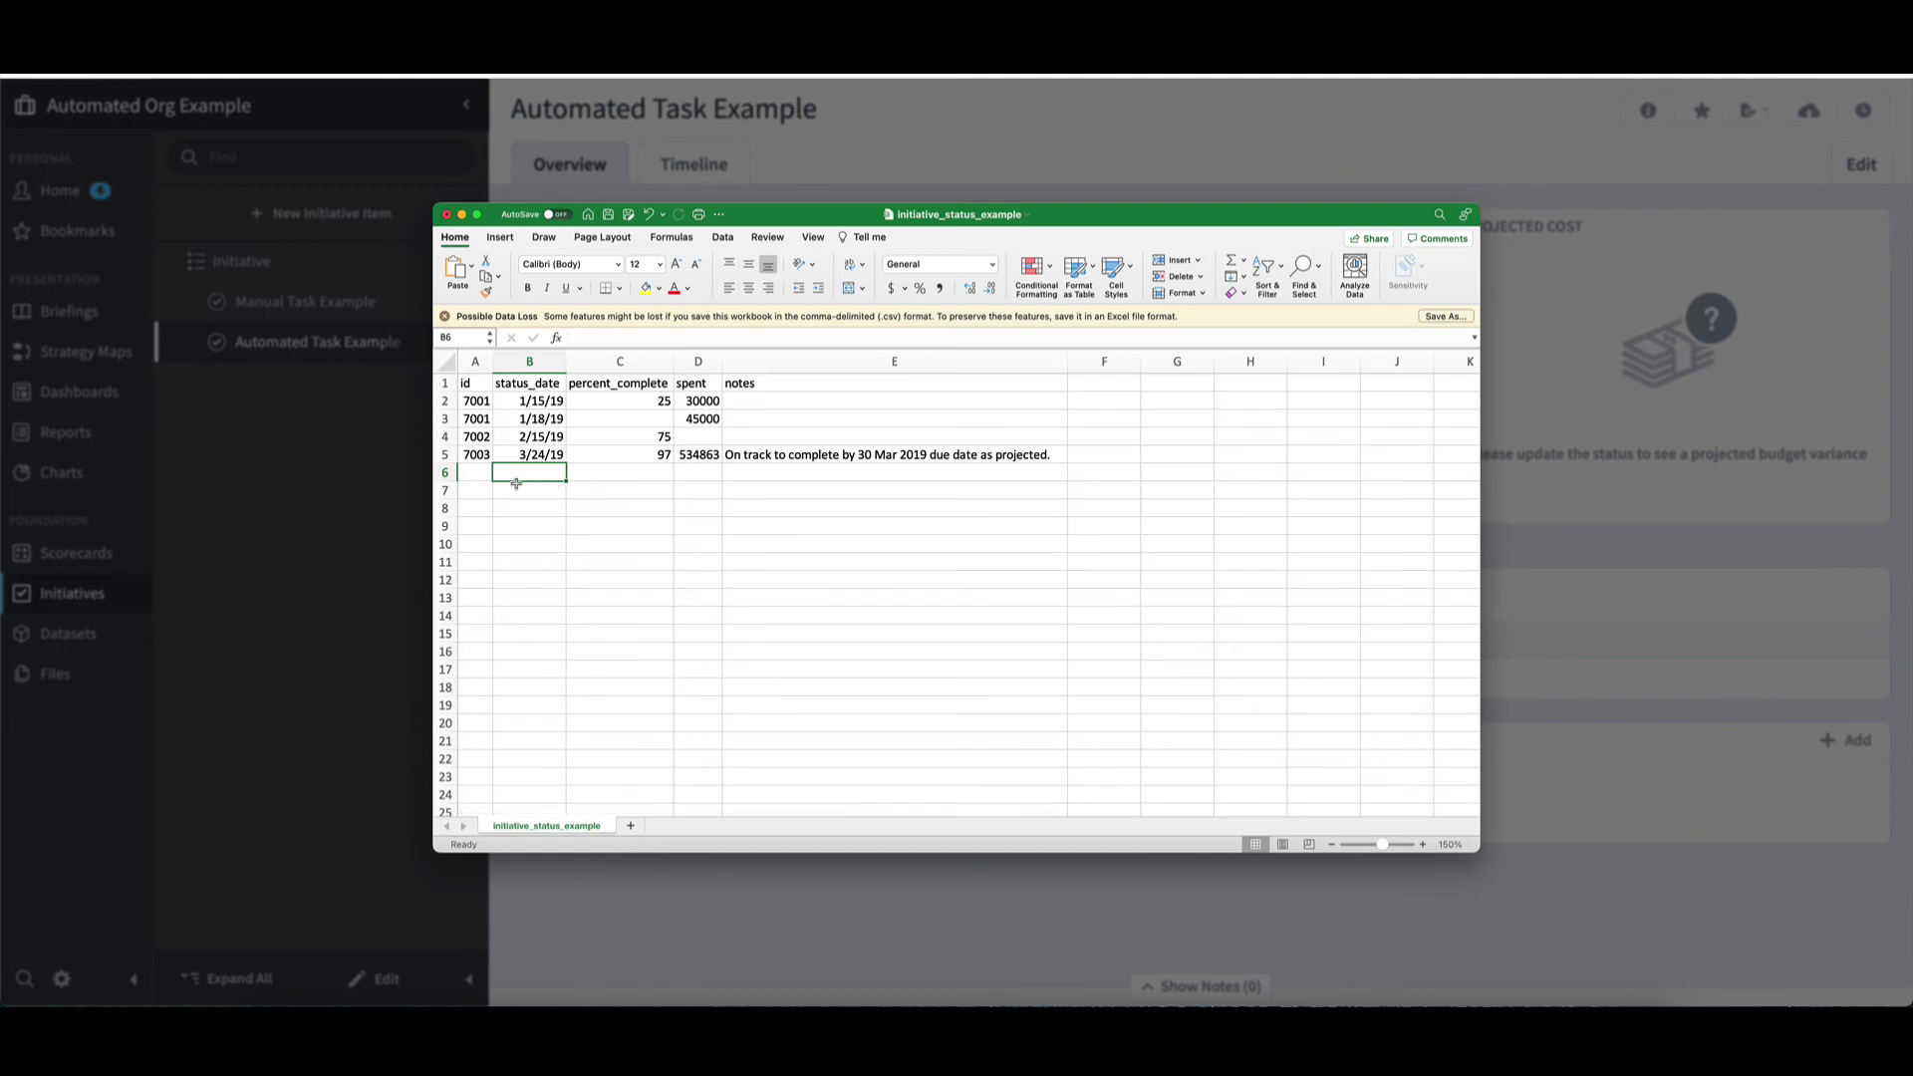
- Delete example rows 3 to 5 from the initiative status sheet
left_click_drag(446, 419, 445, 455)
right_click(529, 437)
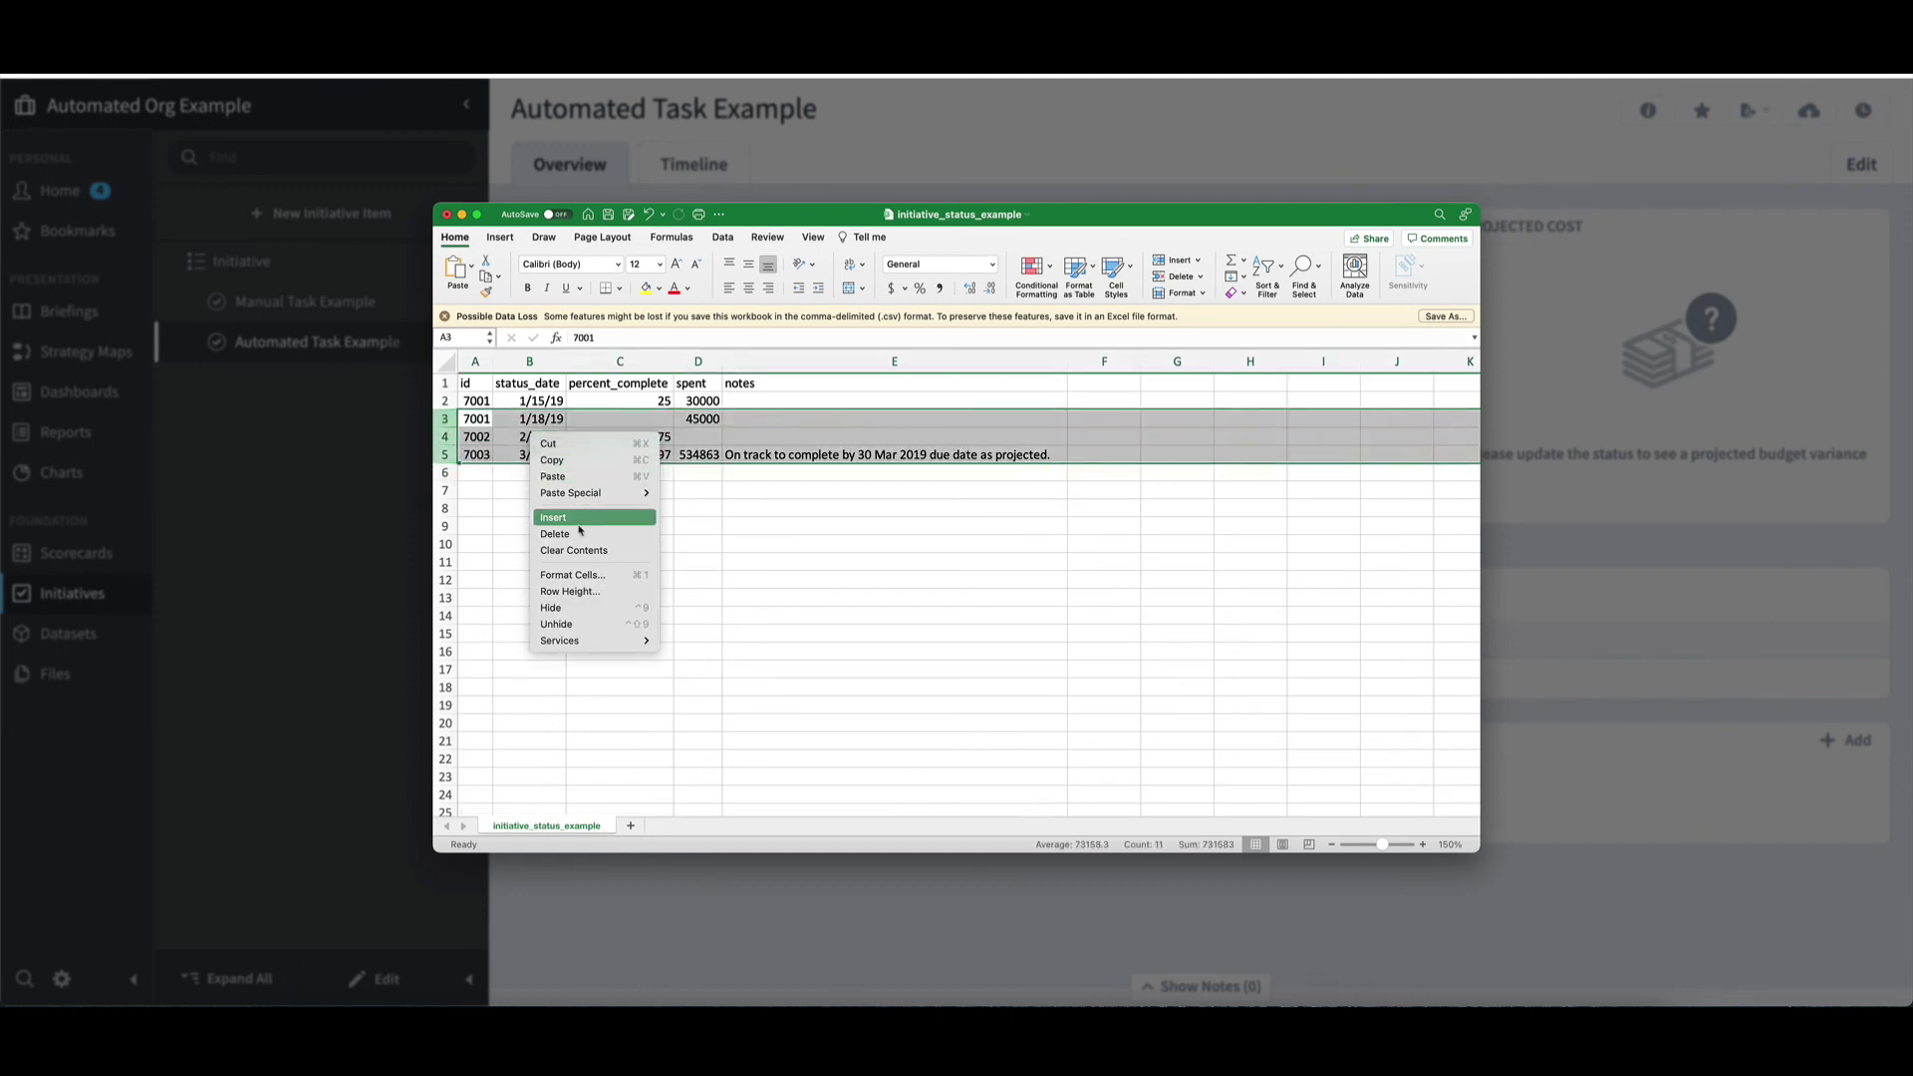
left_click(554, 530)
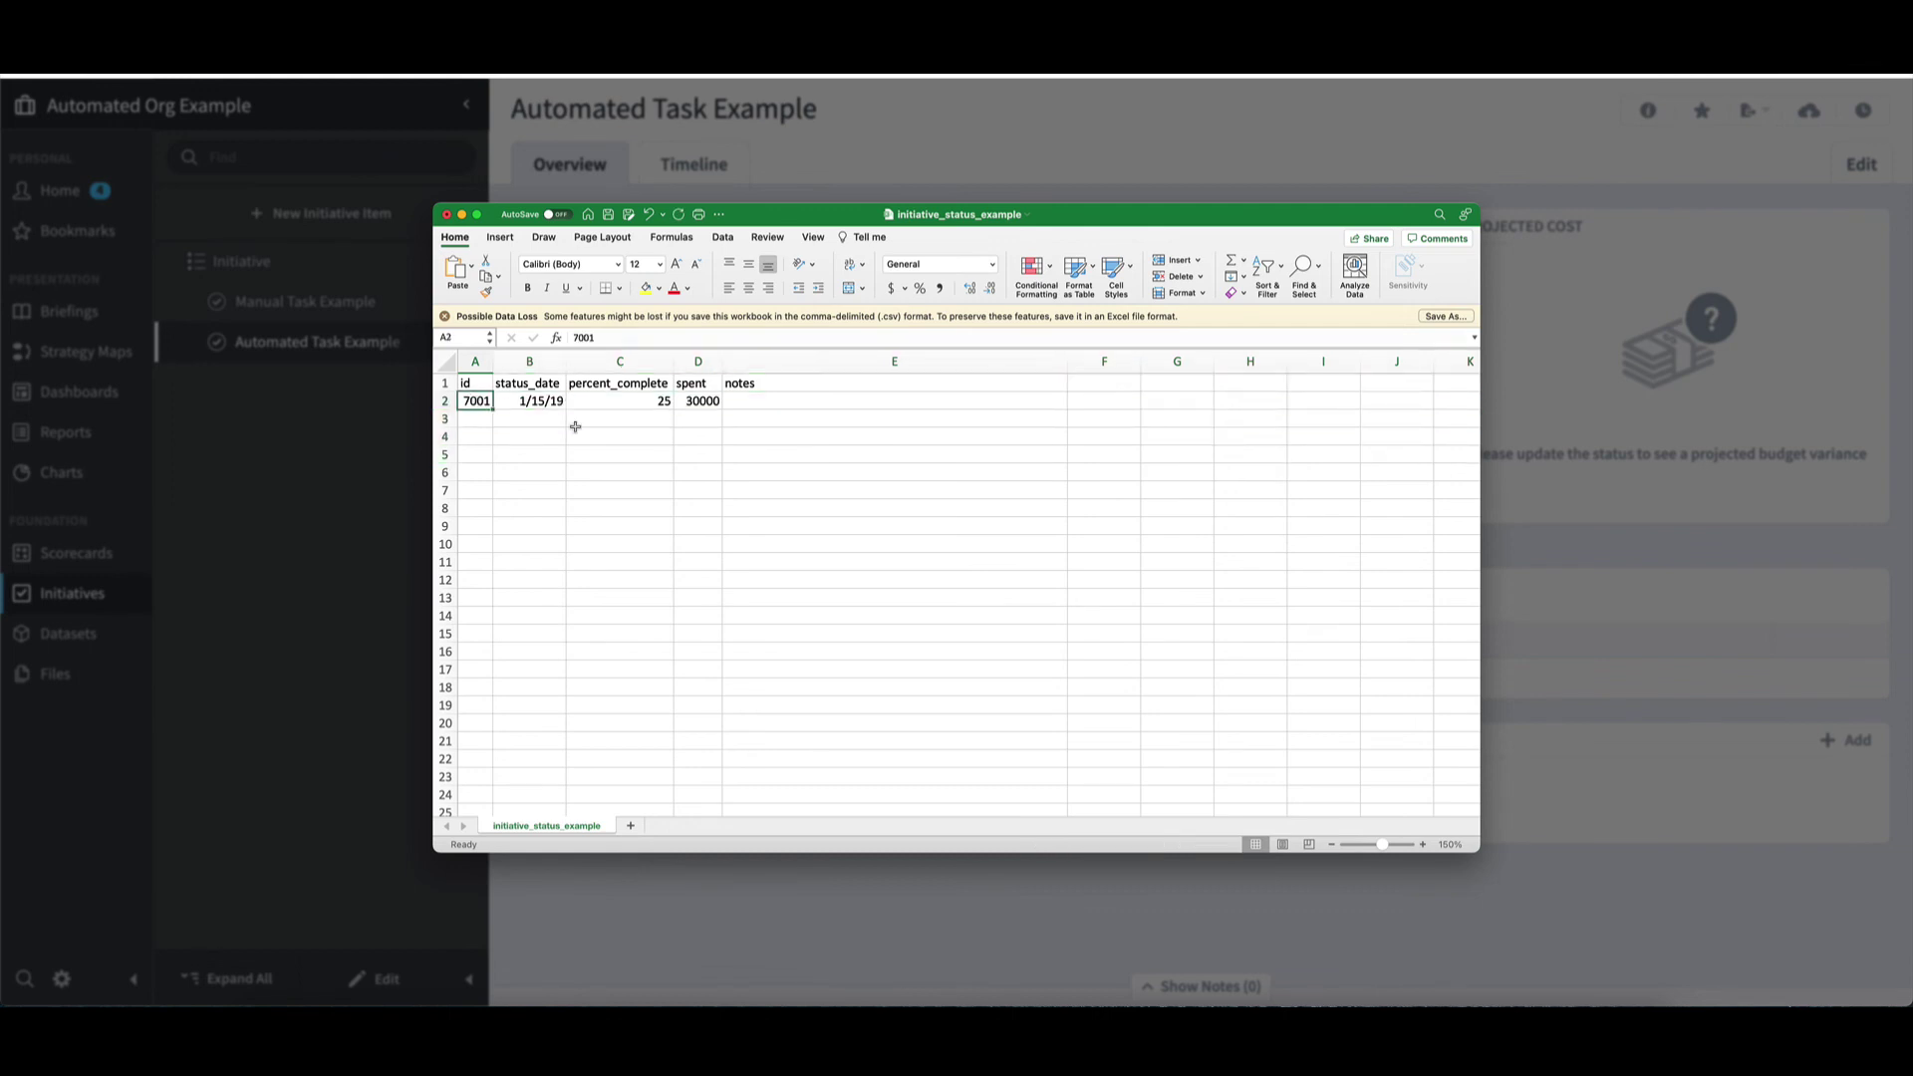
- Fill row 2 with id 18023, status_date 10/15/21, percent_complete 50 and spent 2500, save the file, and return to the import dialog
type("18023")
key("Tab")
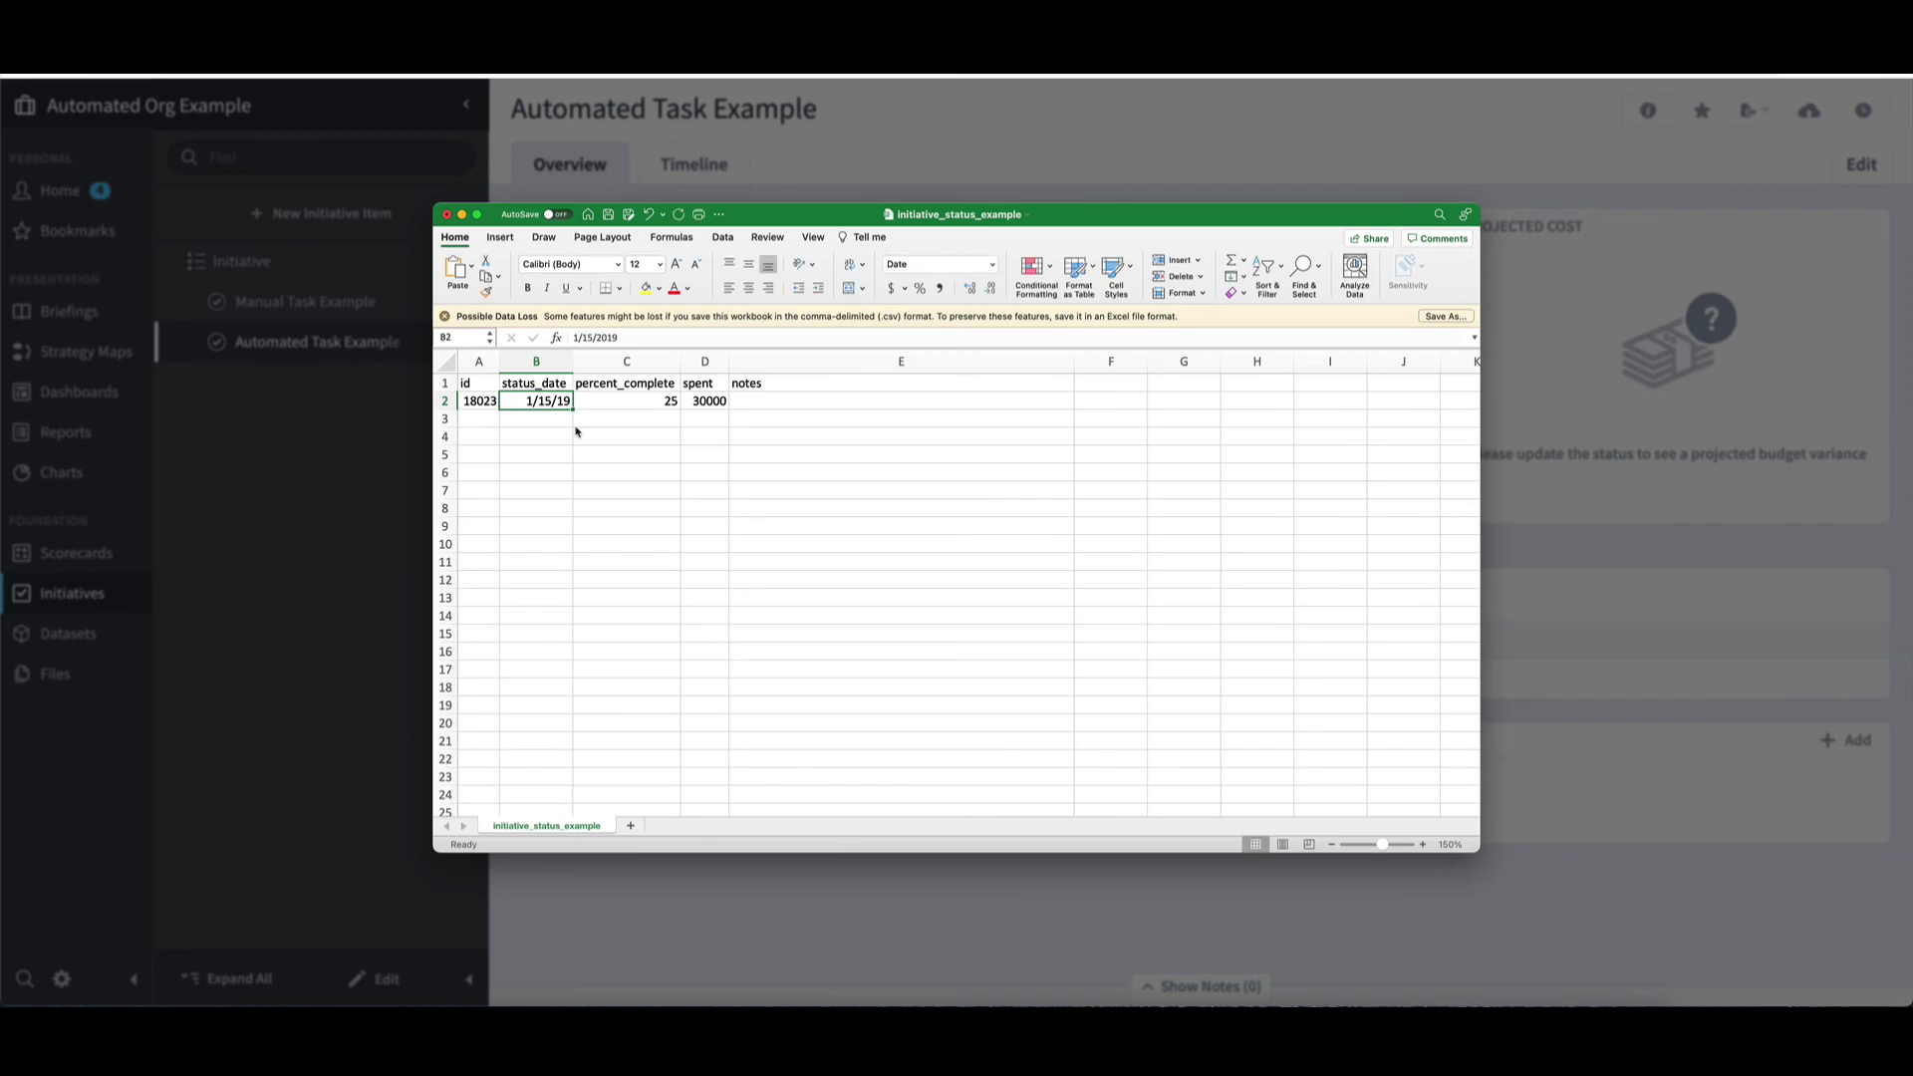
type("10/15/21")
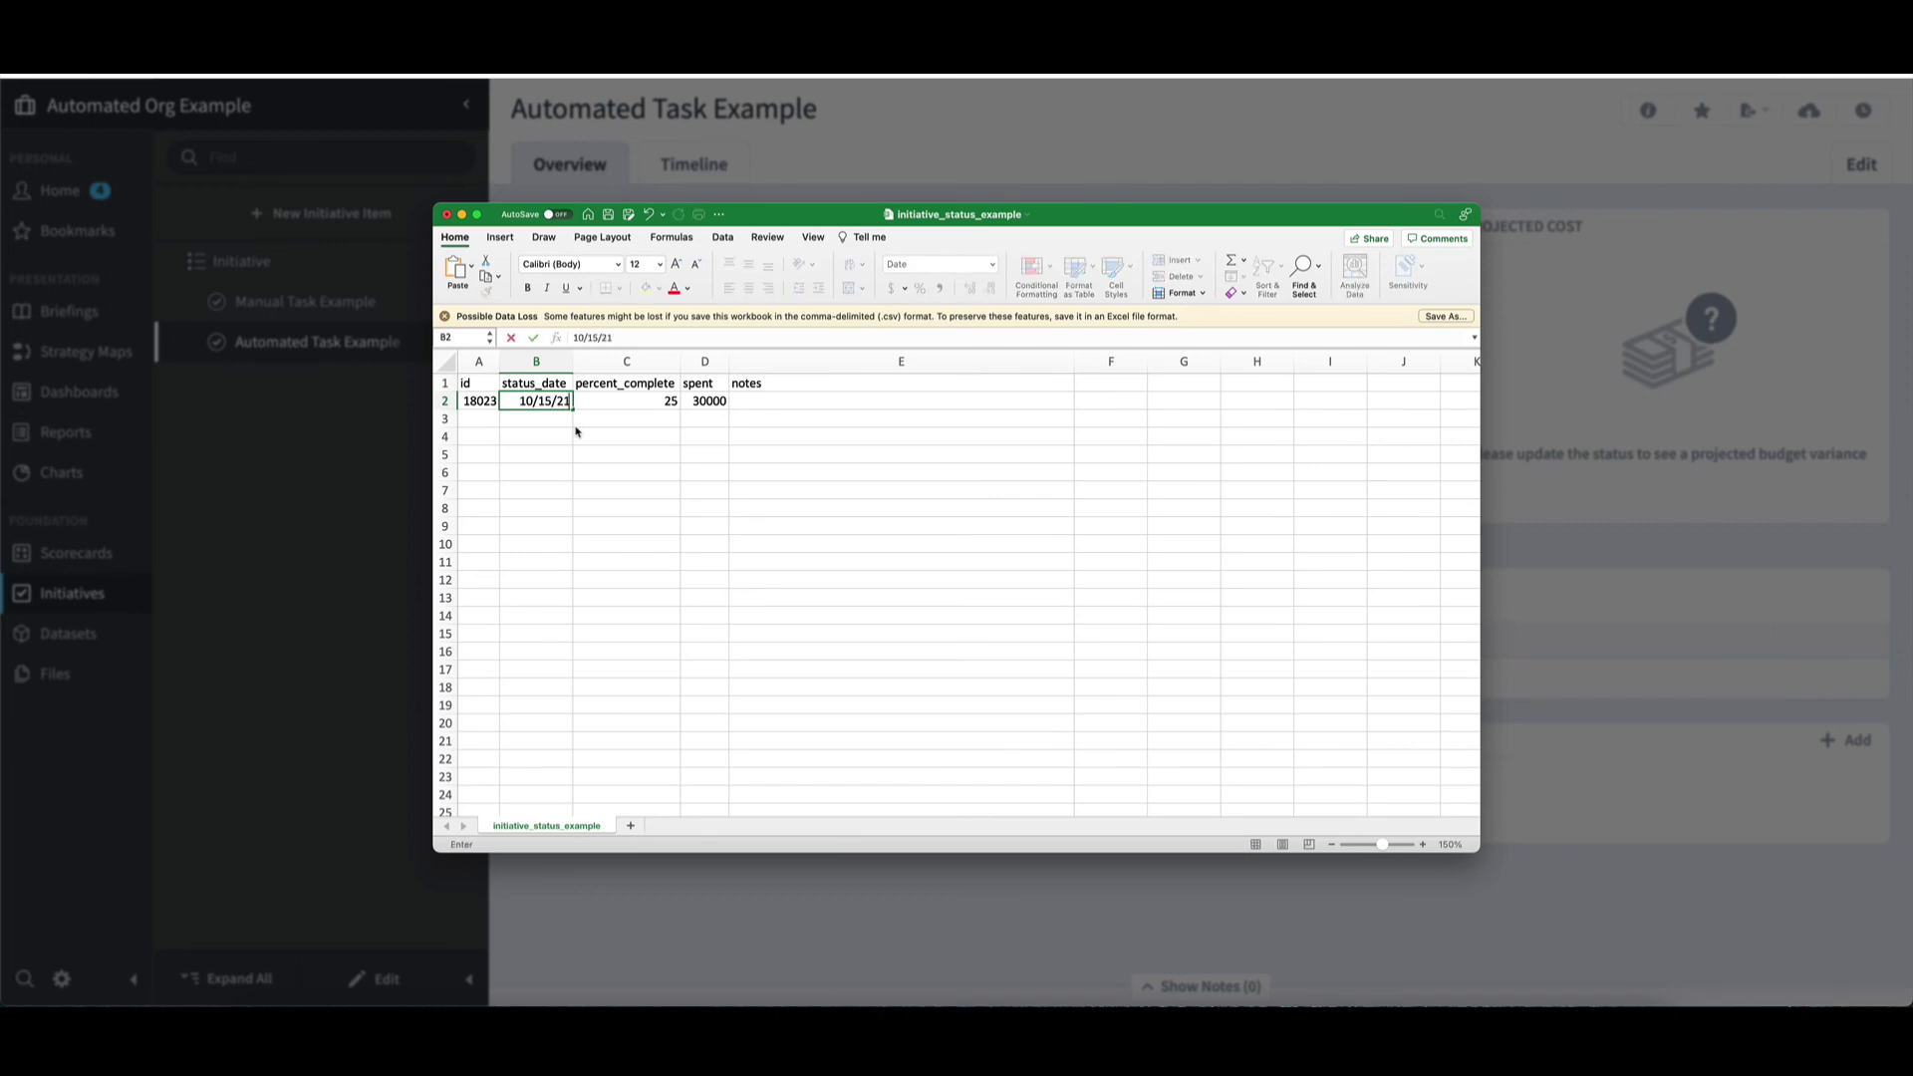
key("Tab")
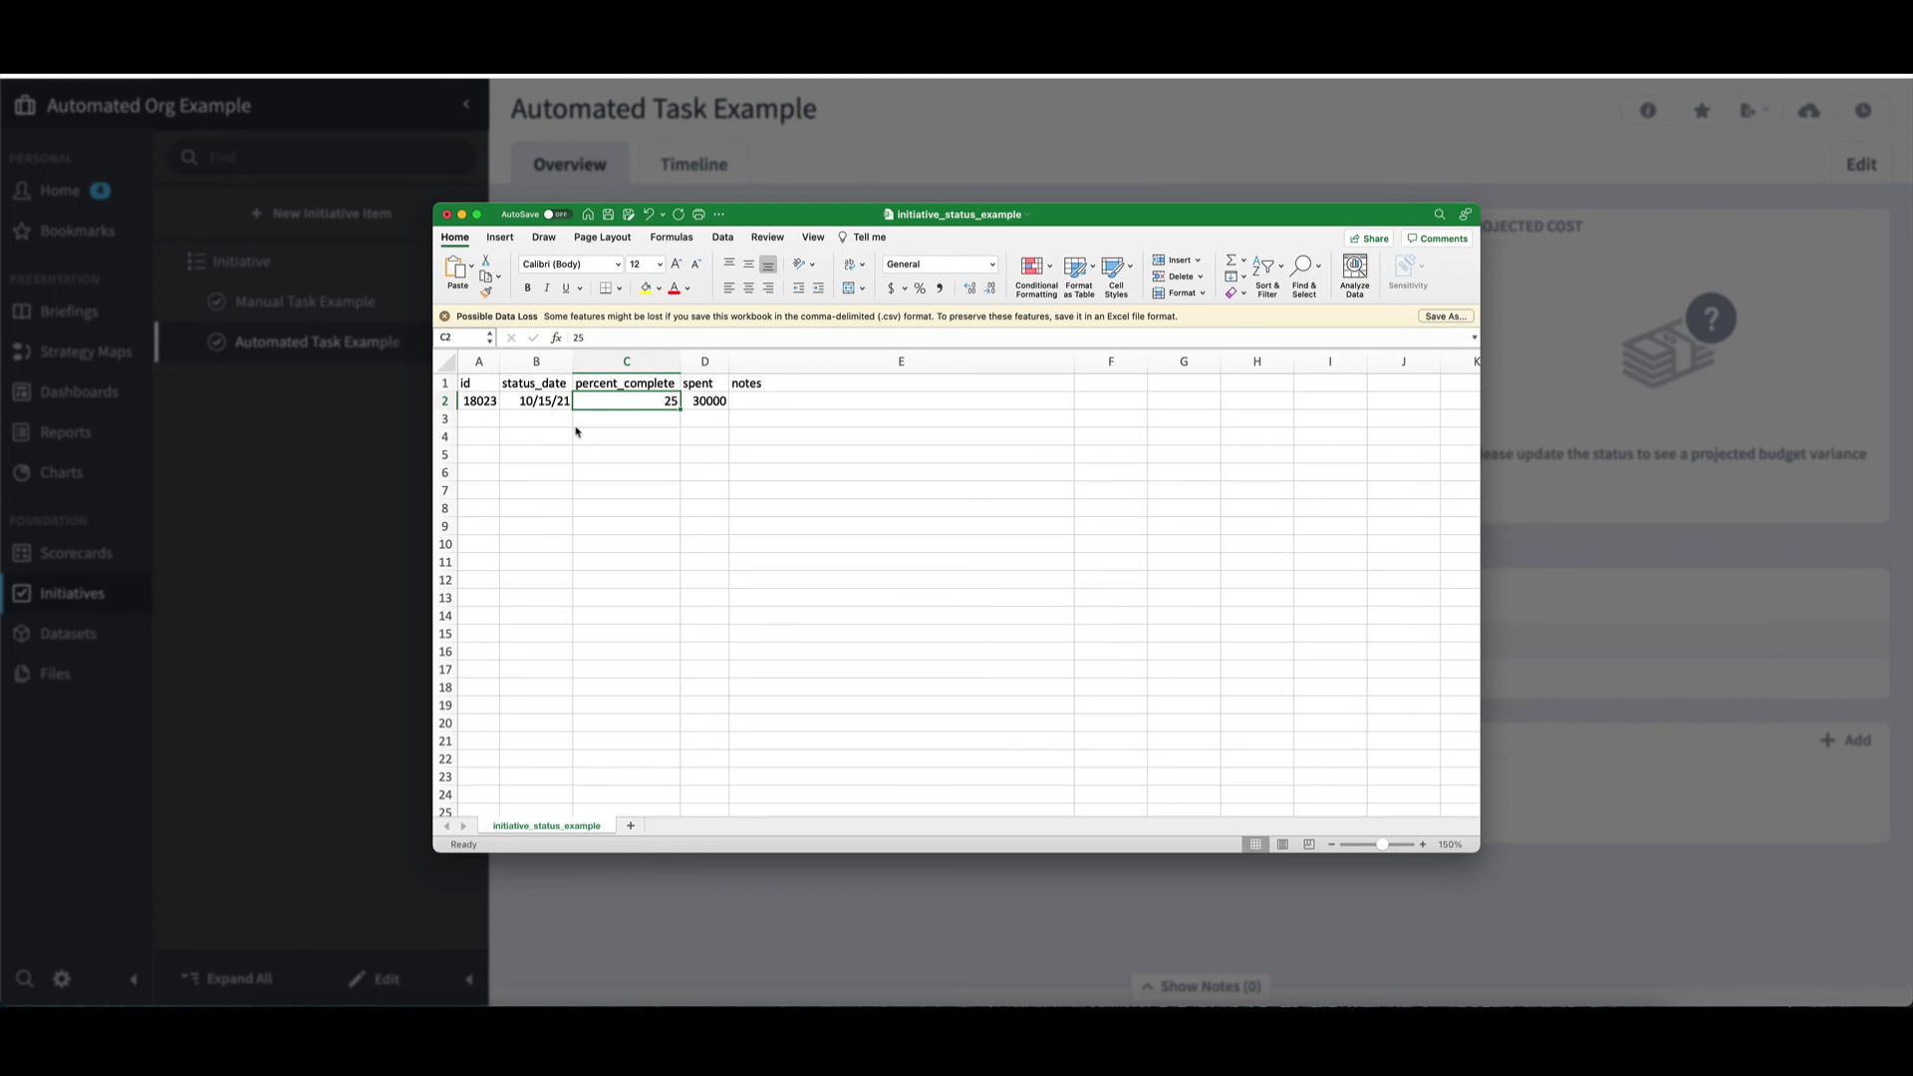
type("50")
key("Tab")
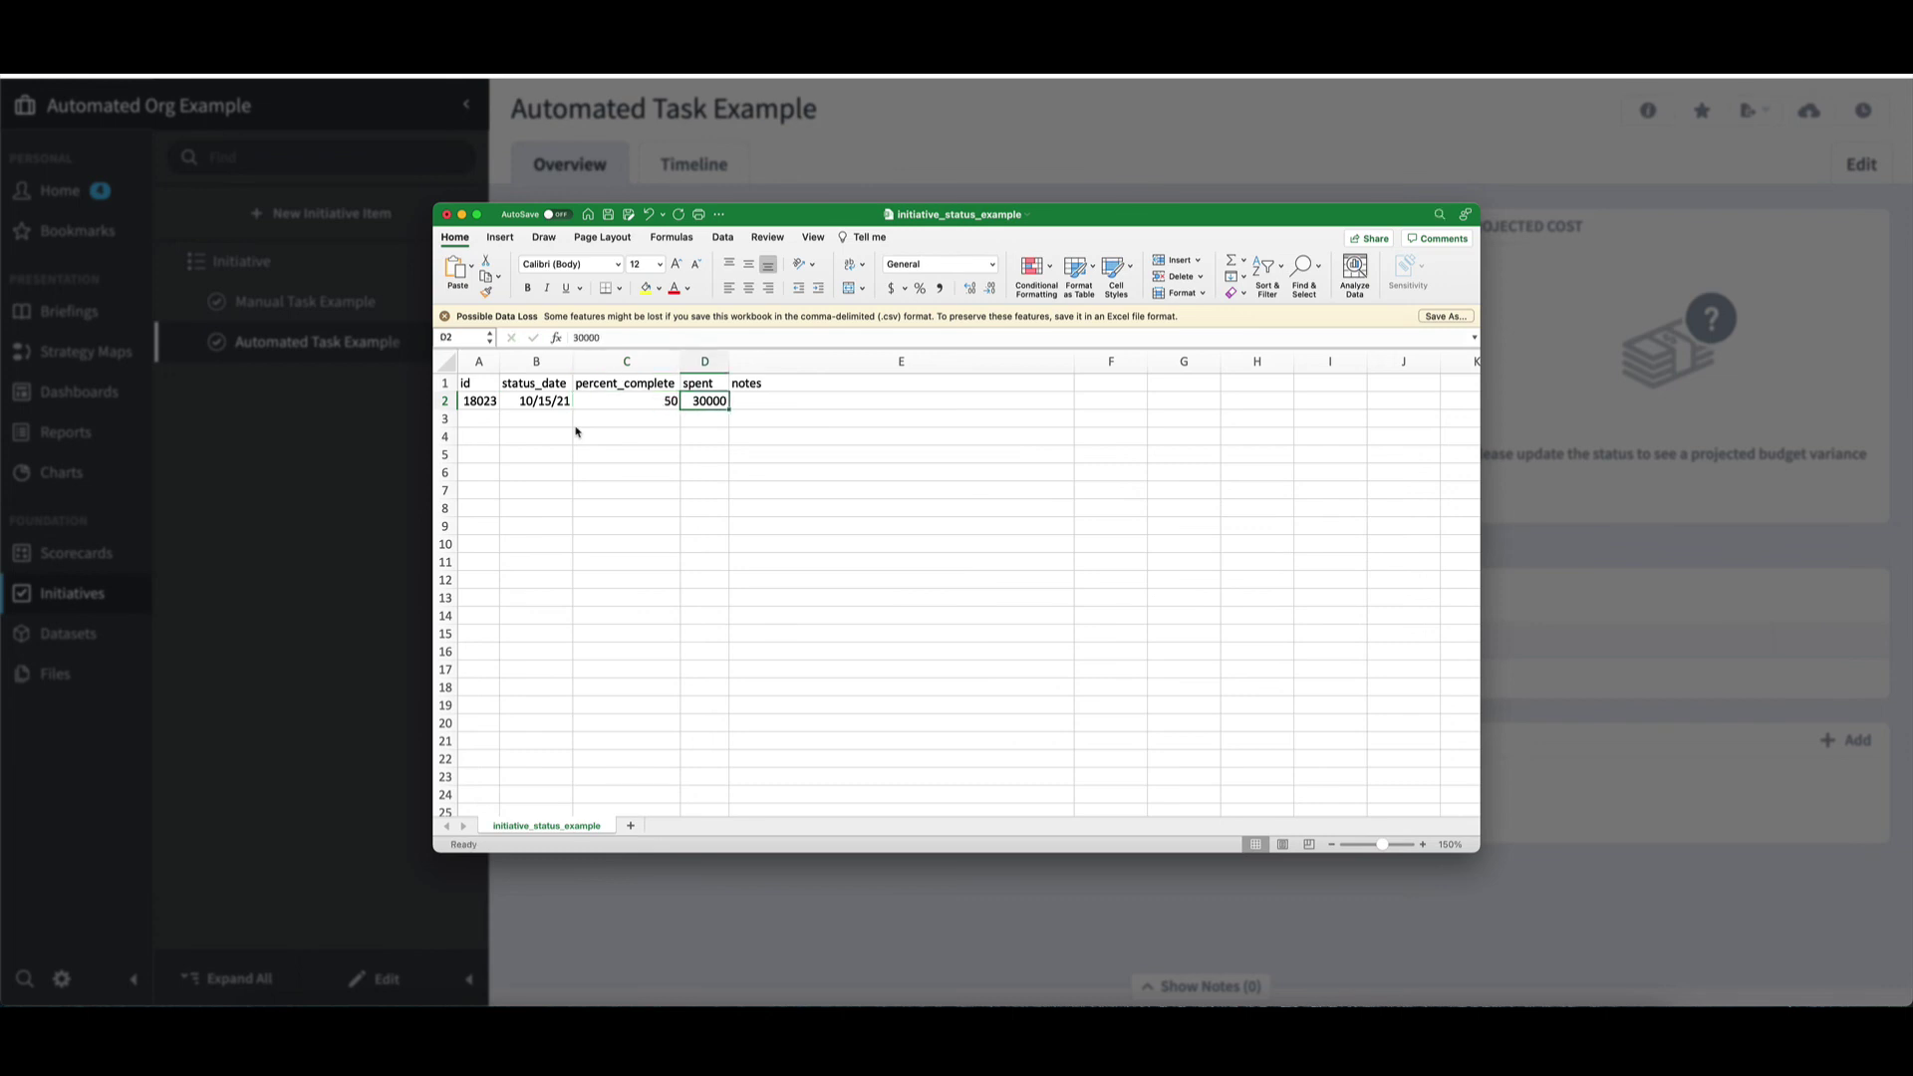
type("2500")
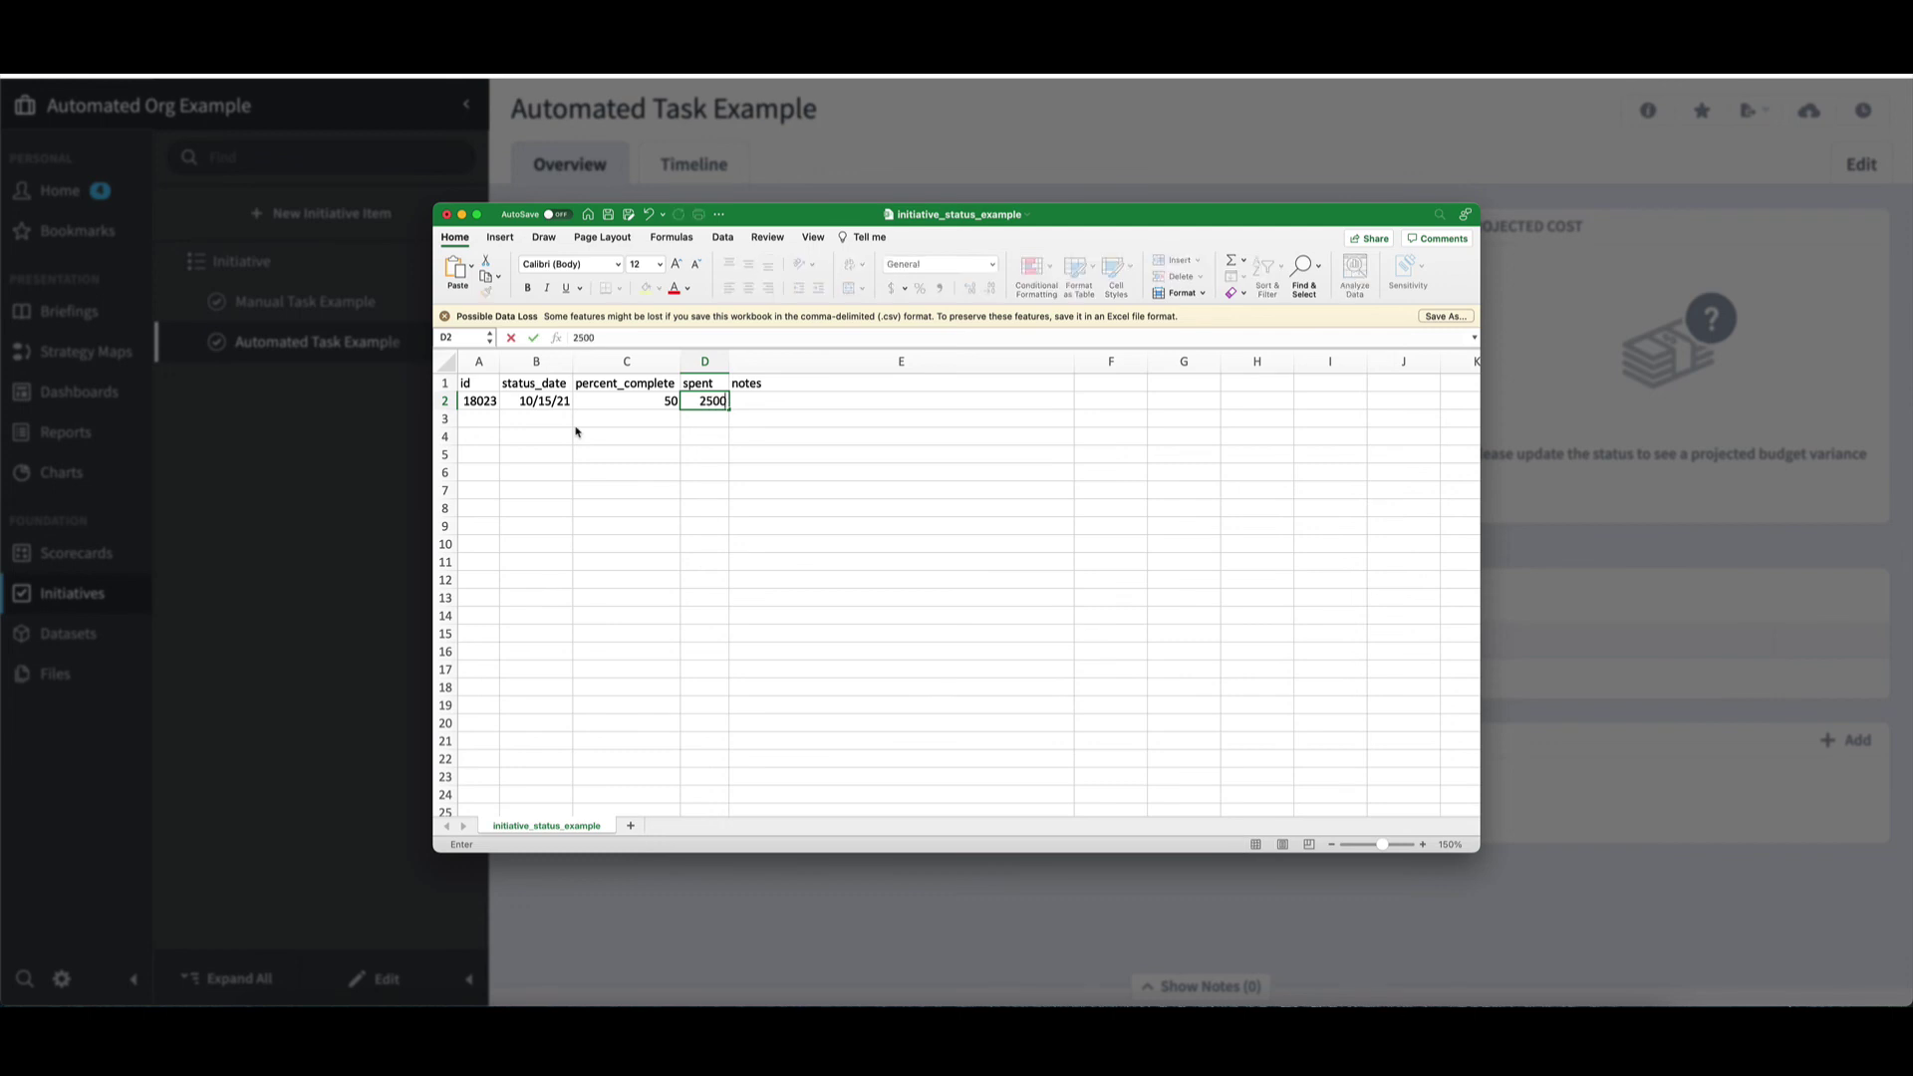
left_click(632, 476)
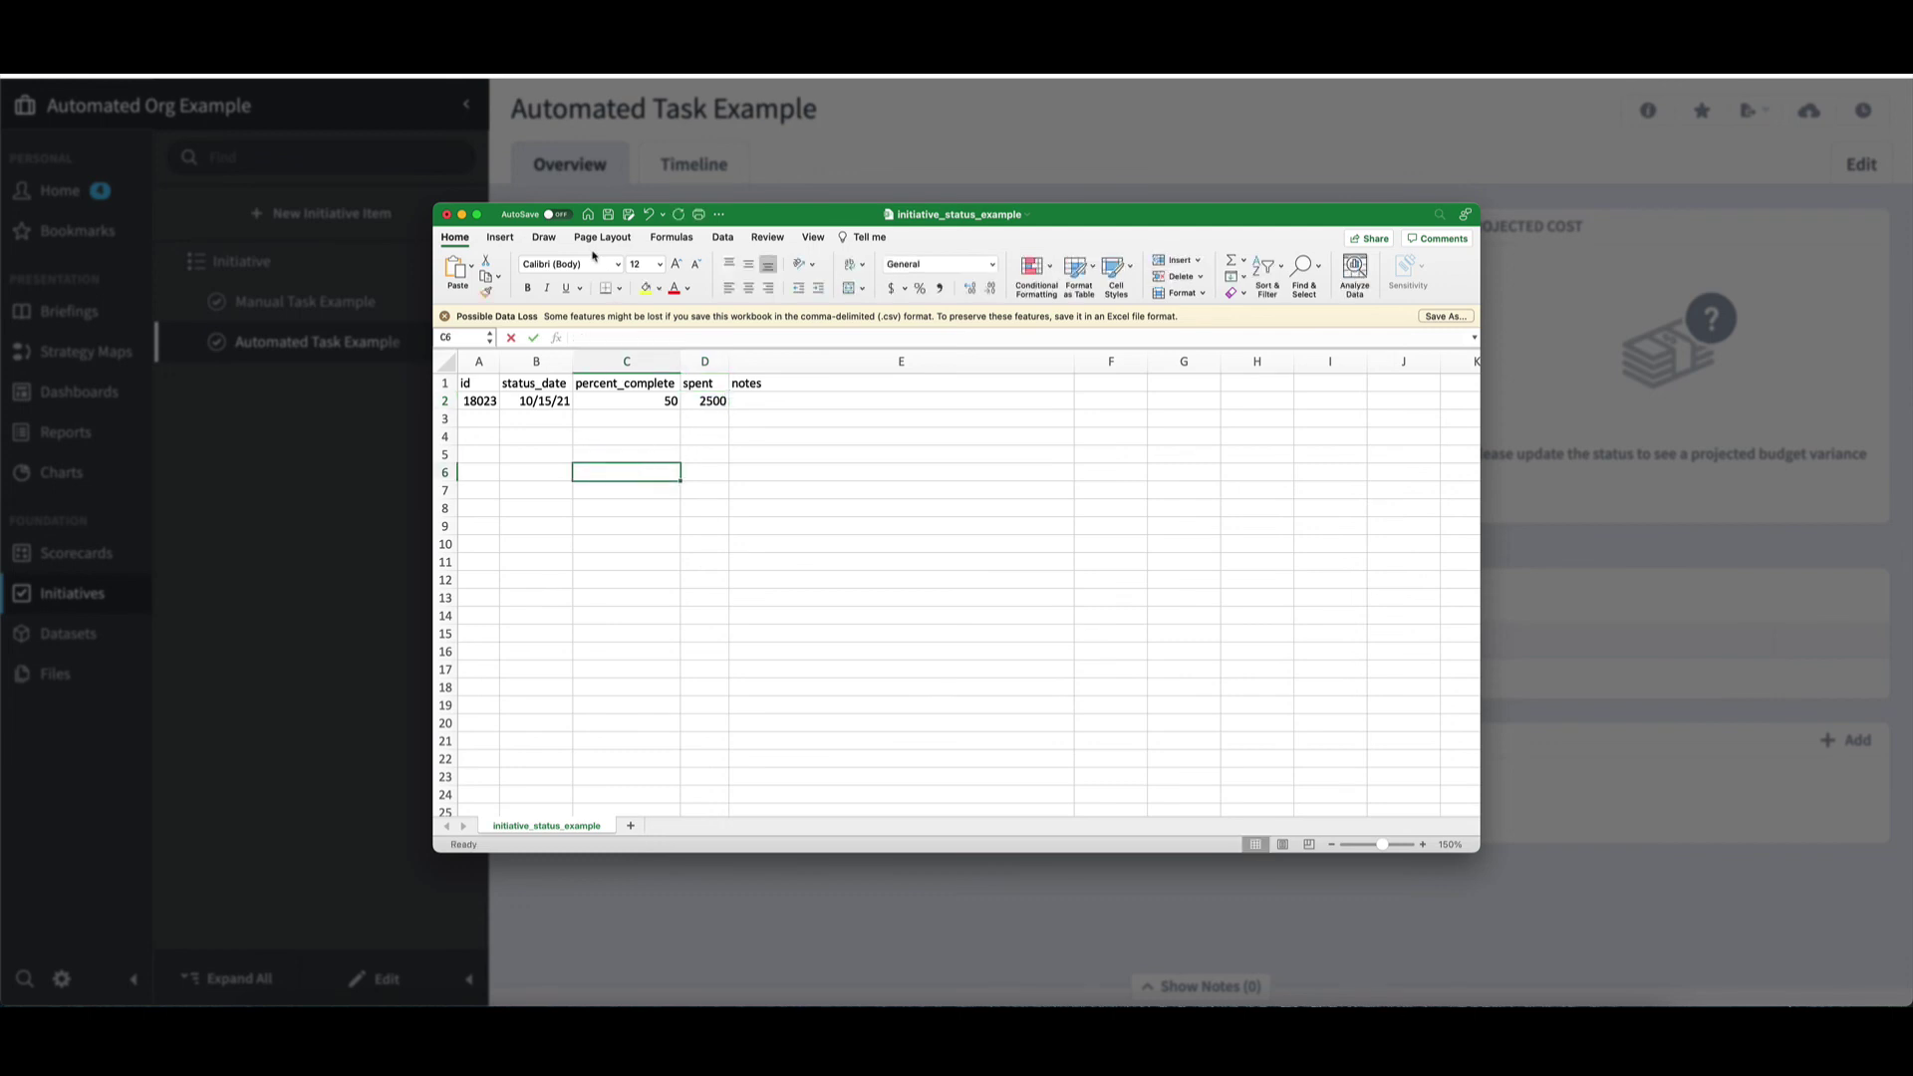
left_click(608, 216)
left_click(867, 136)
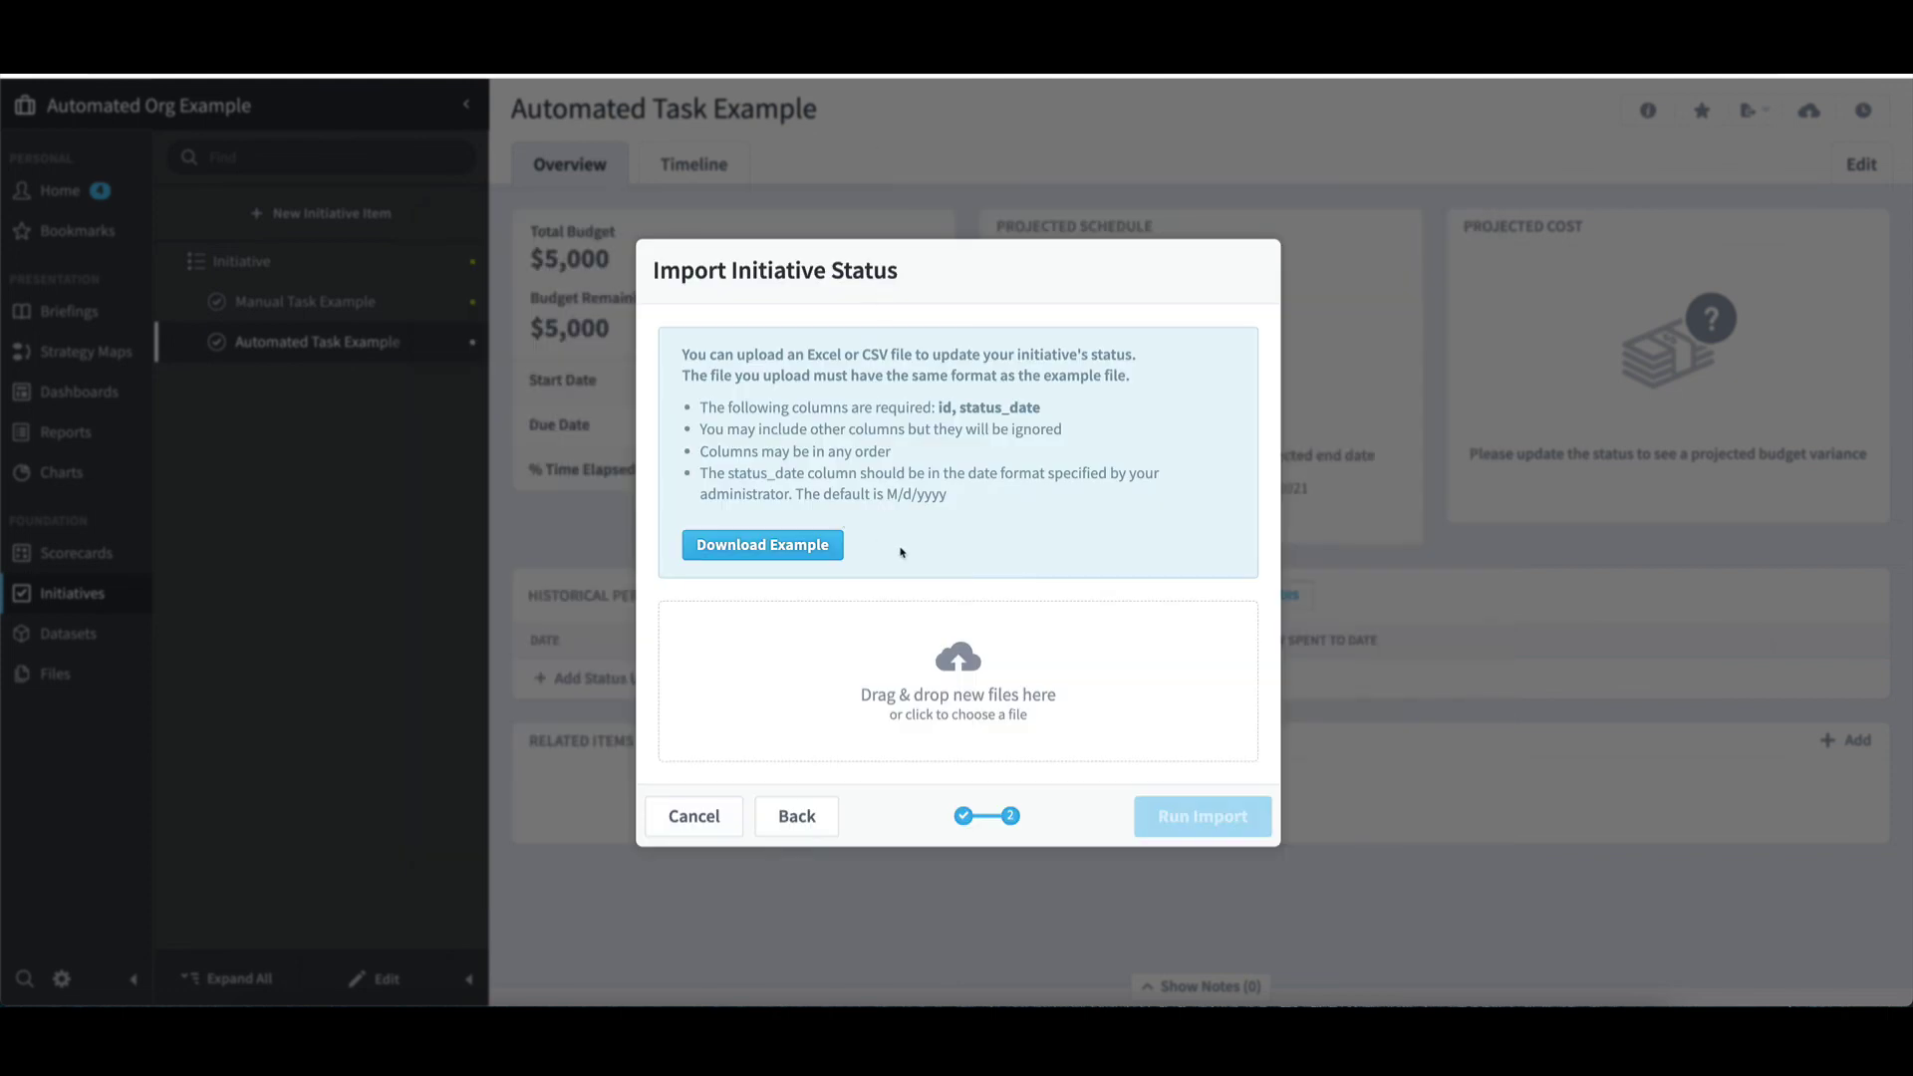
- Upload initiative_status_example.csv from Downloads to the Import Initiative Status dialog, run the import, and close the finished dialog
left_click(958, 673)
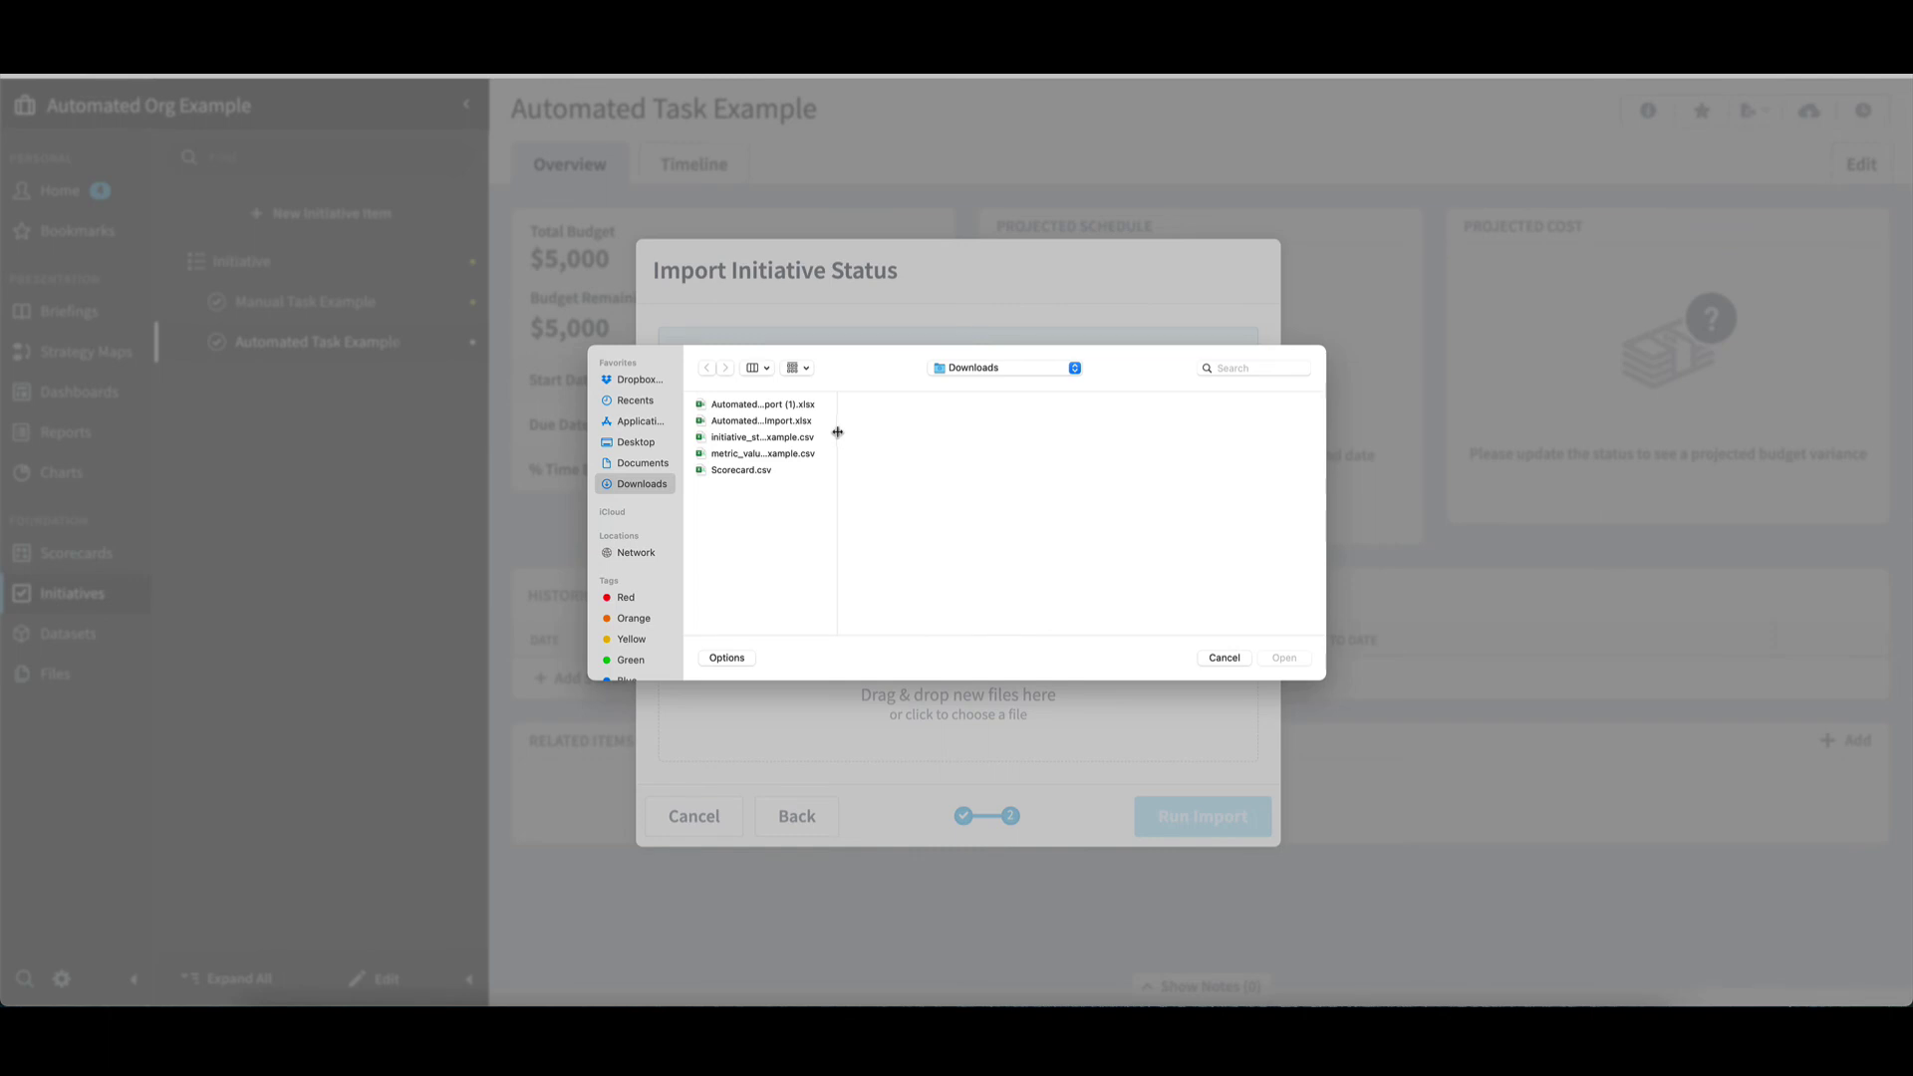
left_click_drag(838, 432, 925, 431)
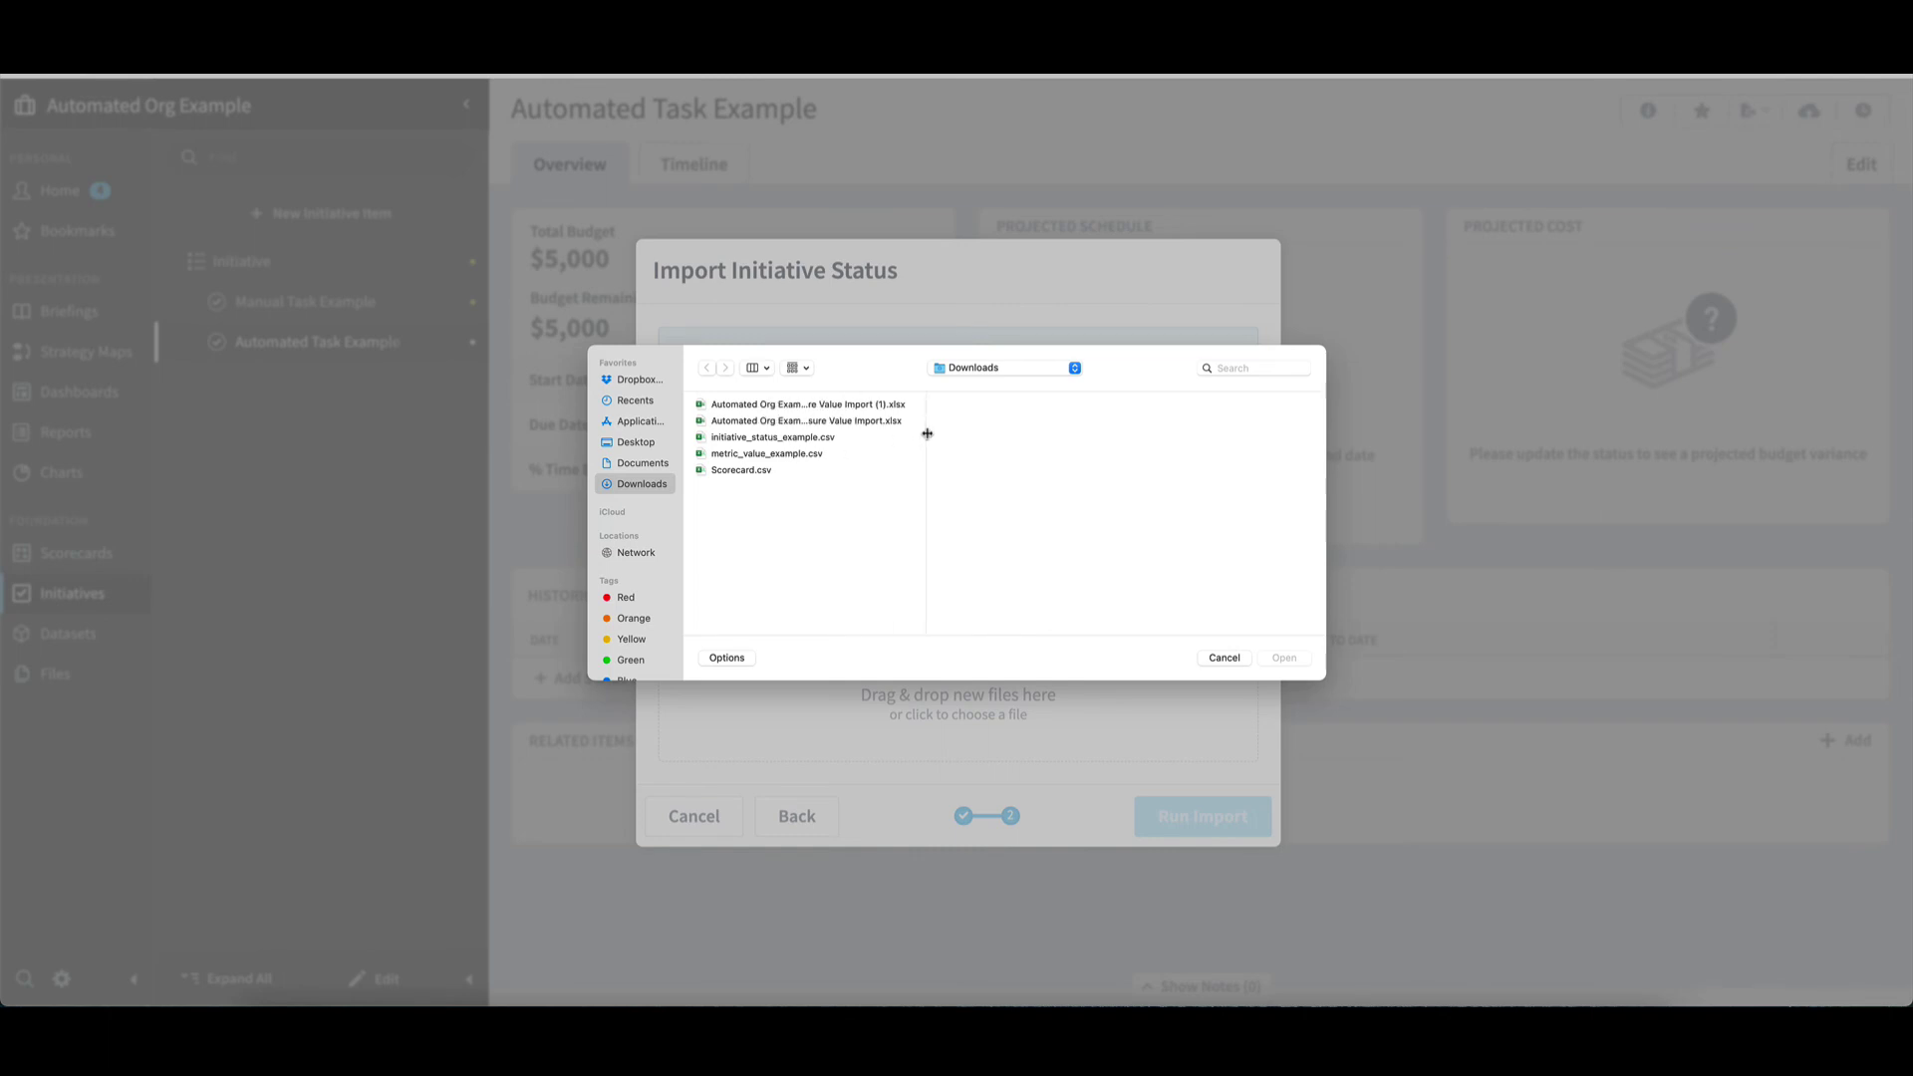
left_click(822, 439)
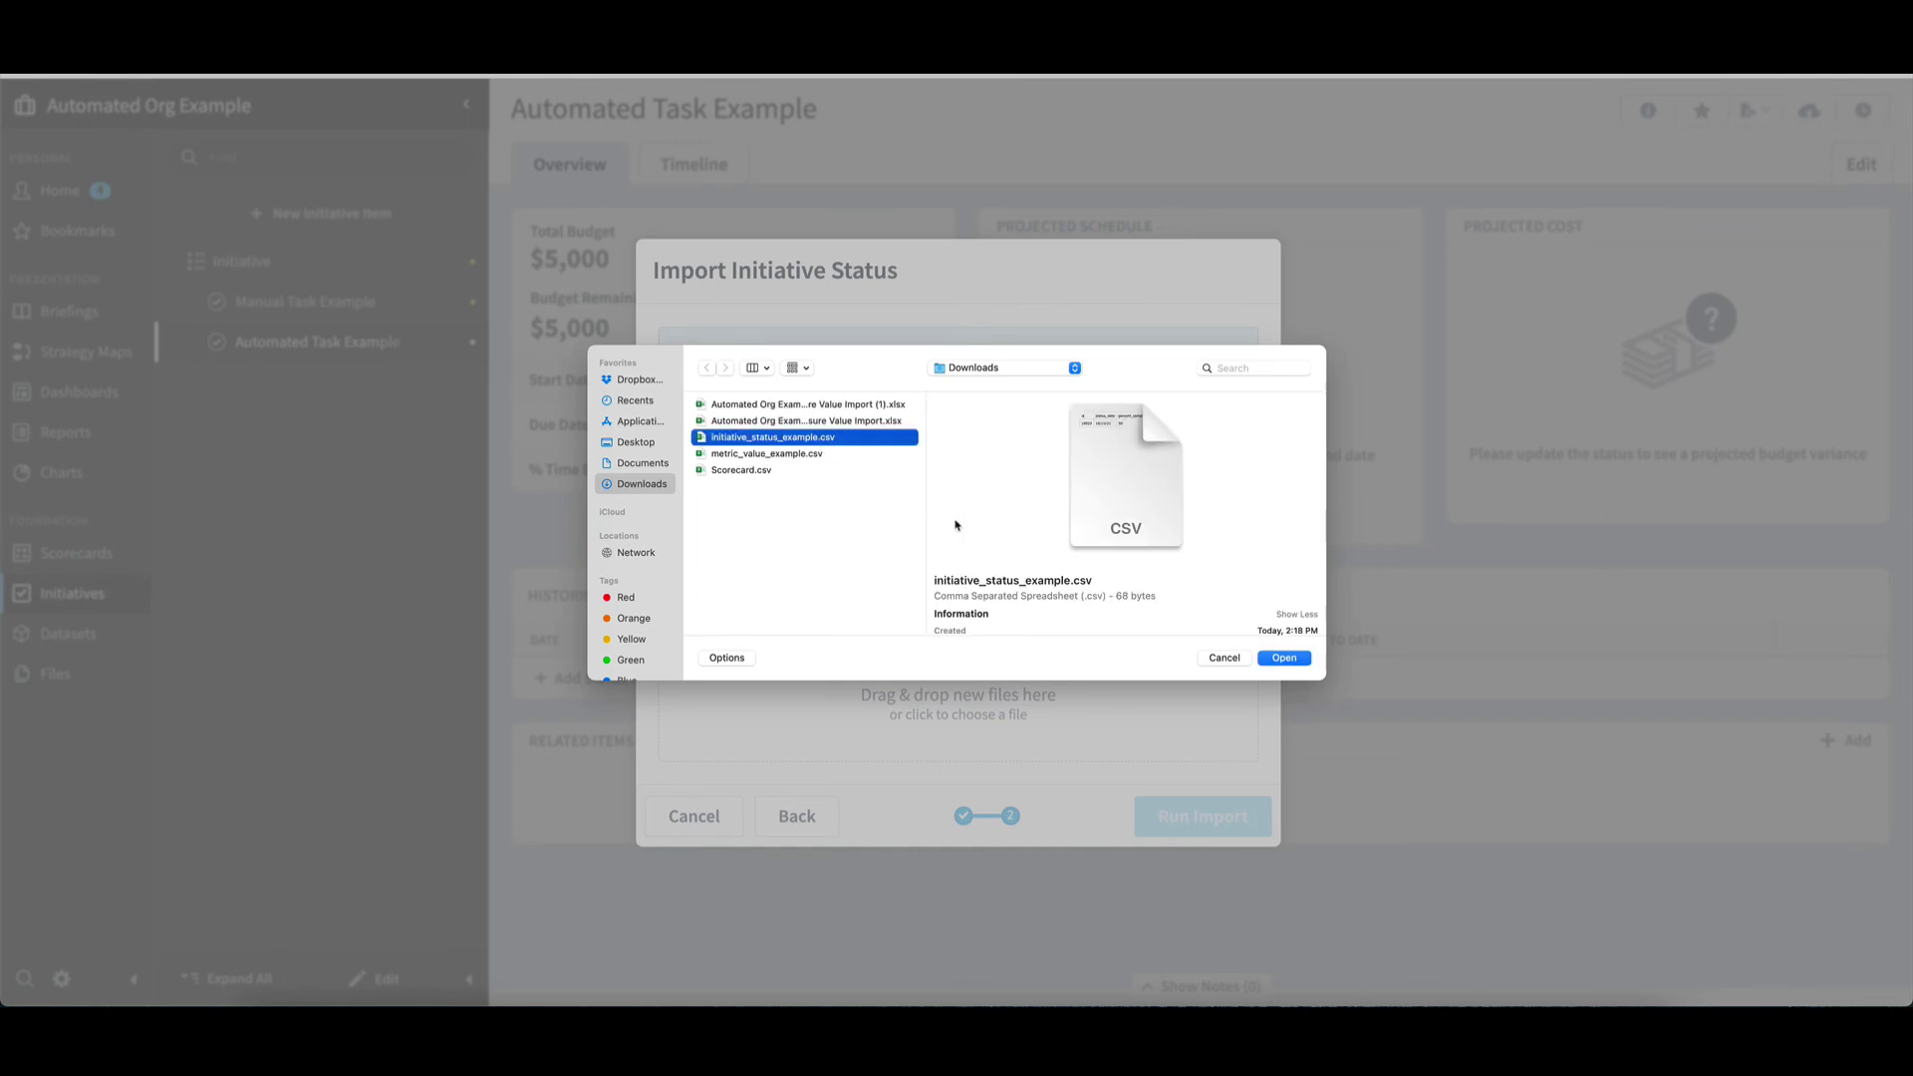
left_click(1285, 659)
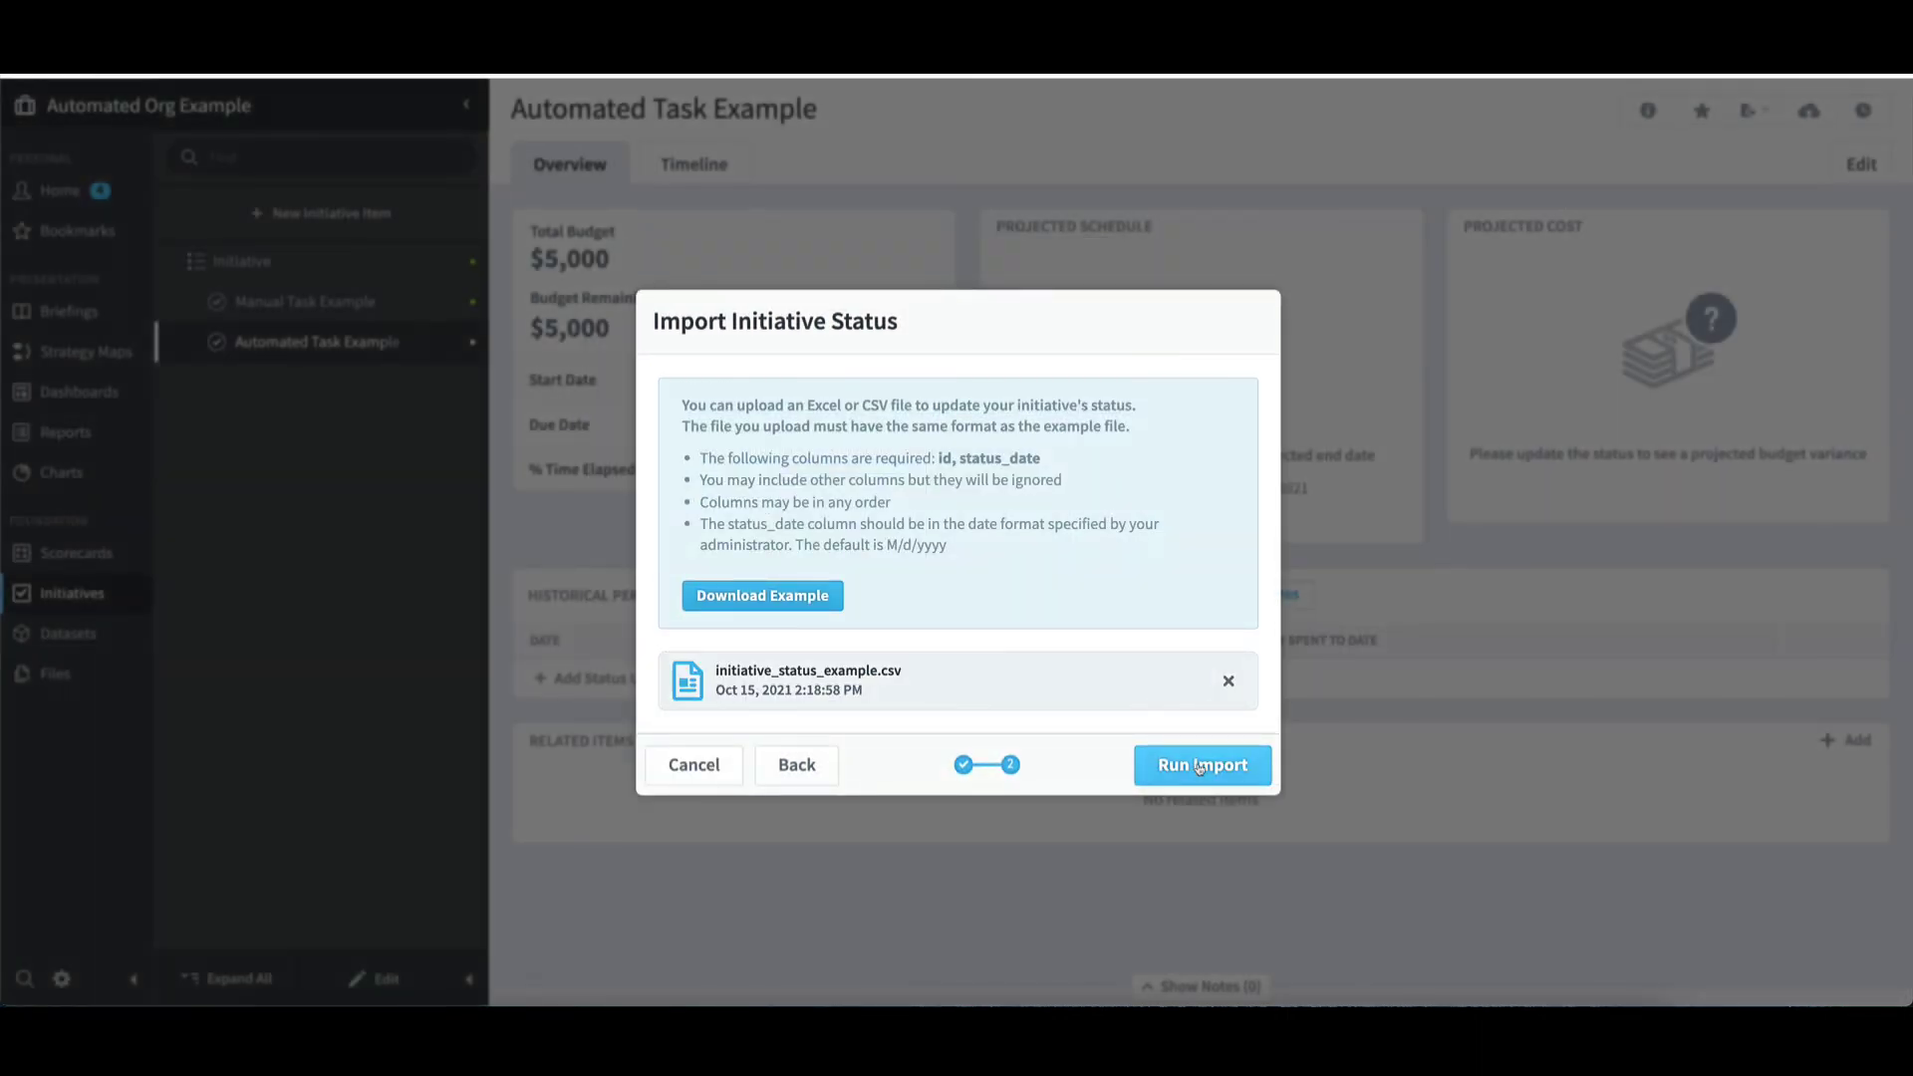
left_click(1200, 766)
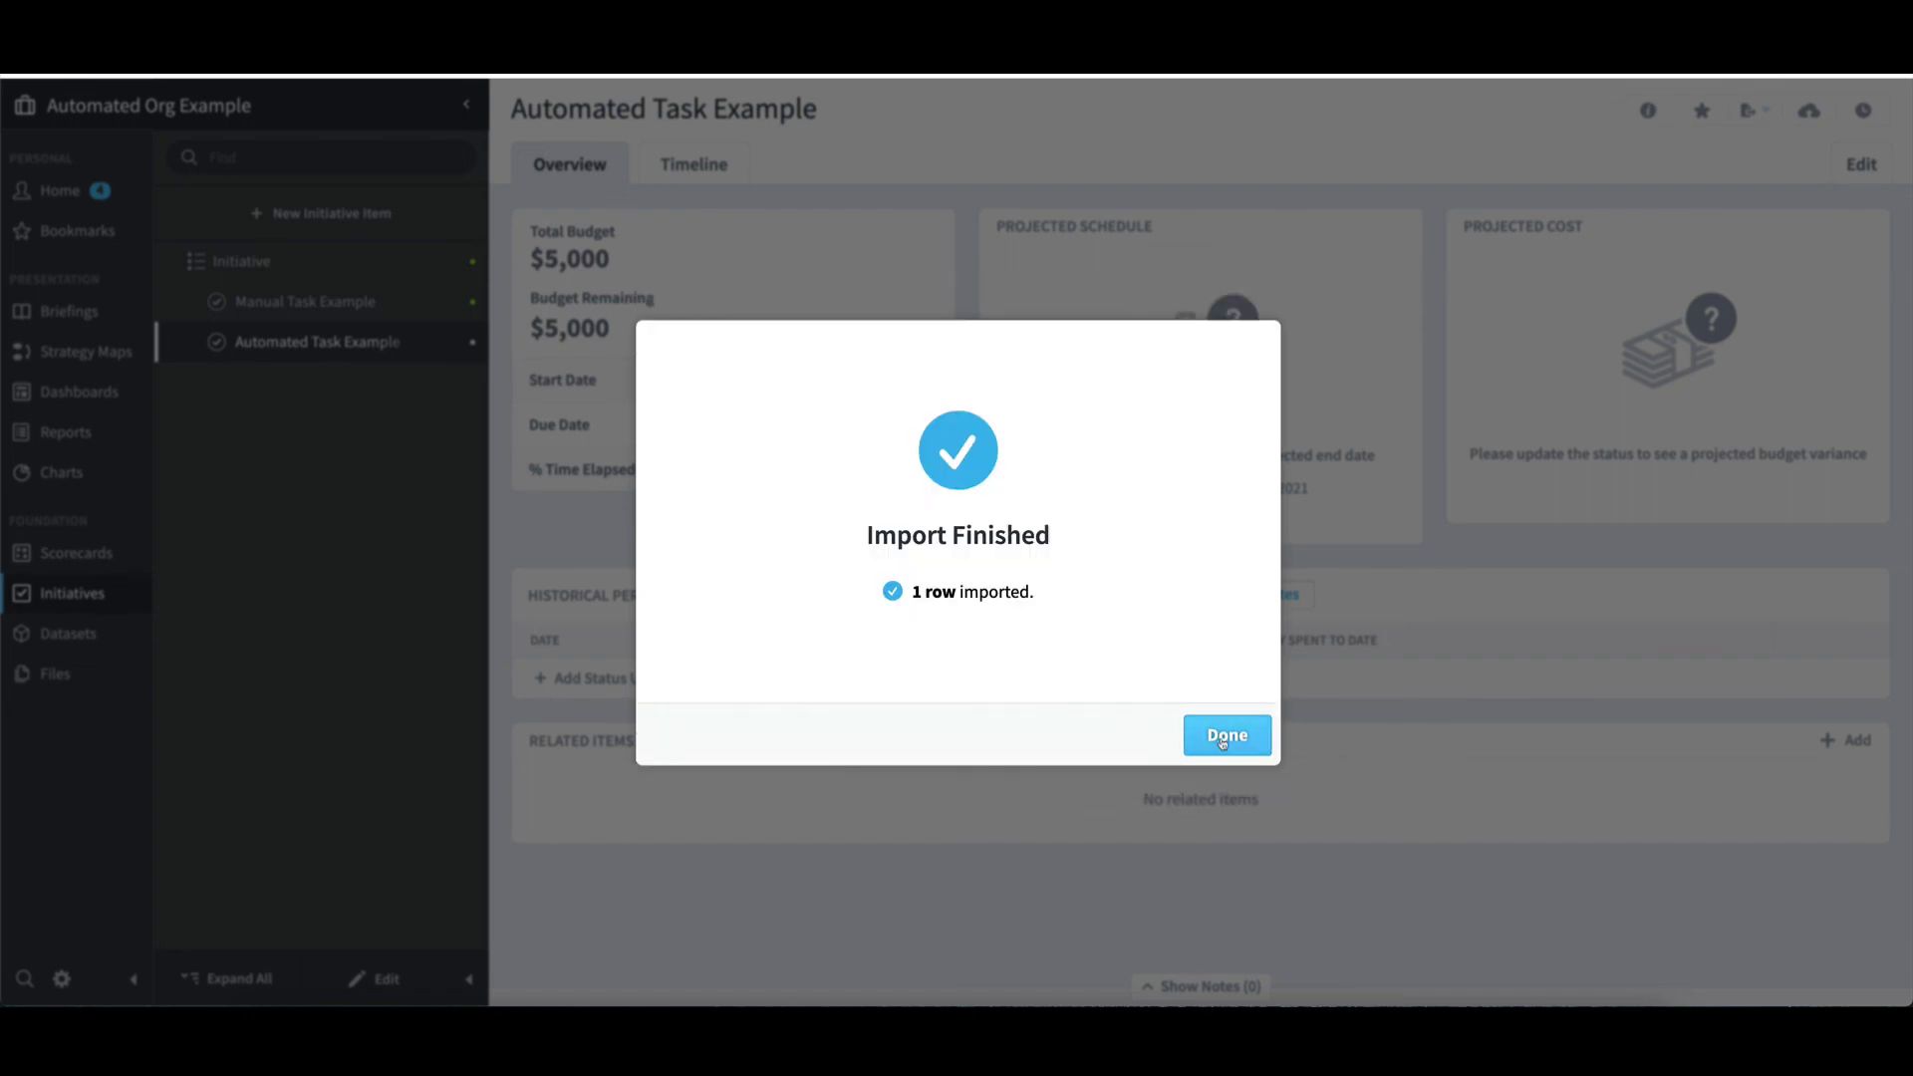
left_click(1224, 740)
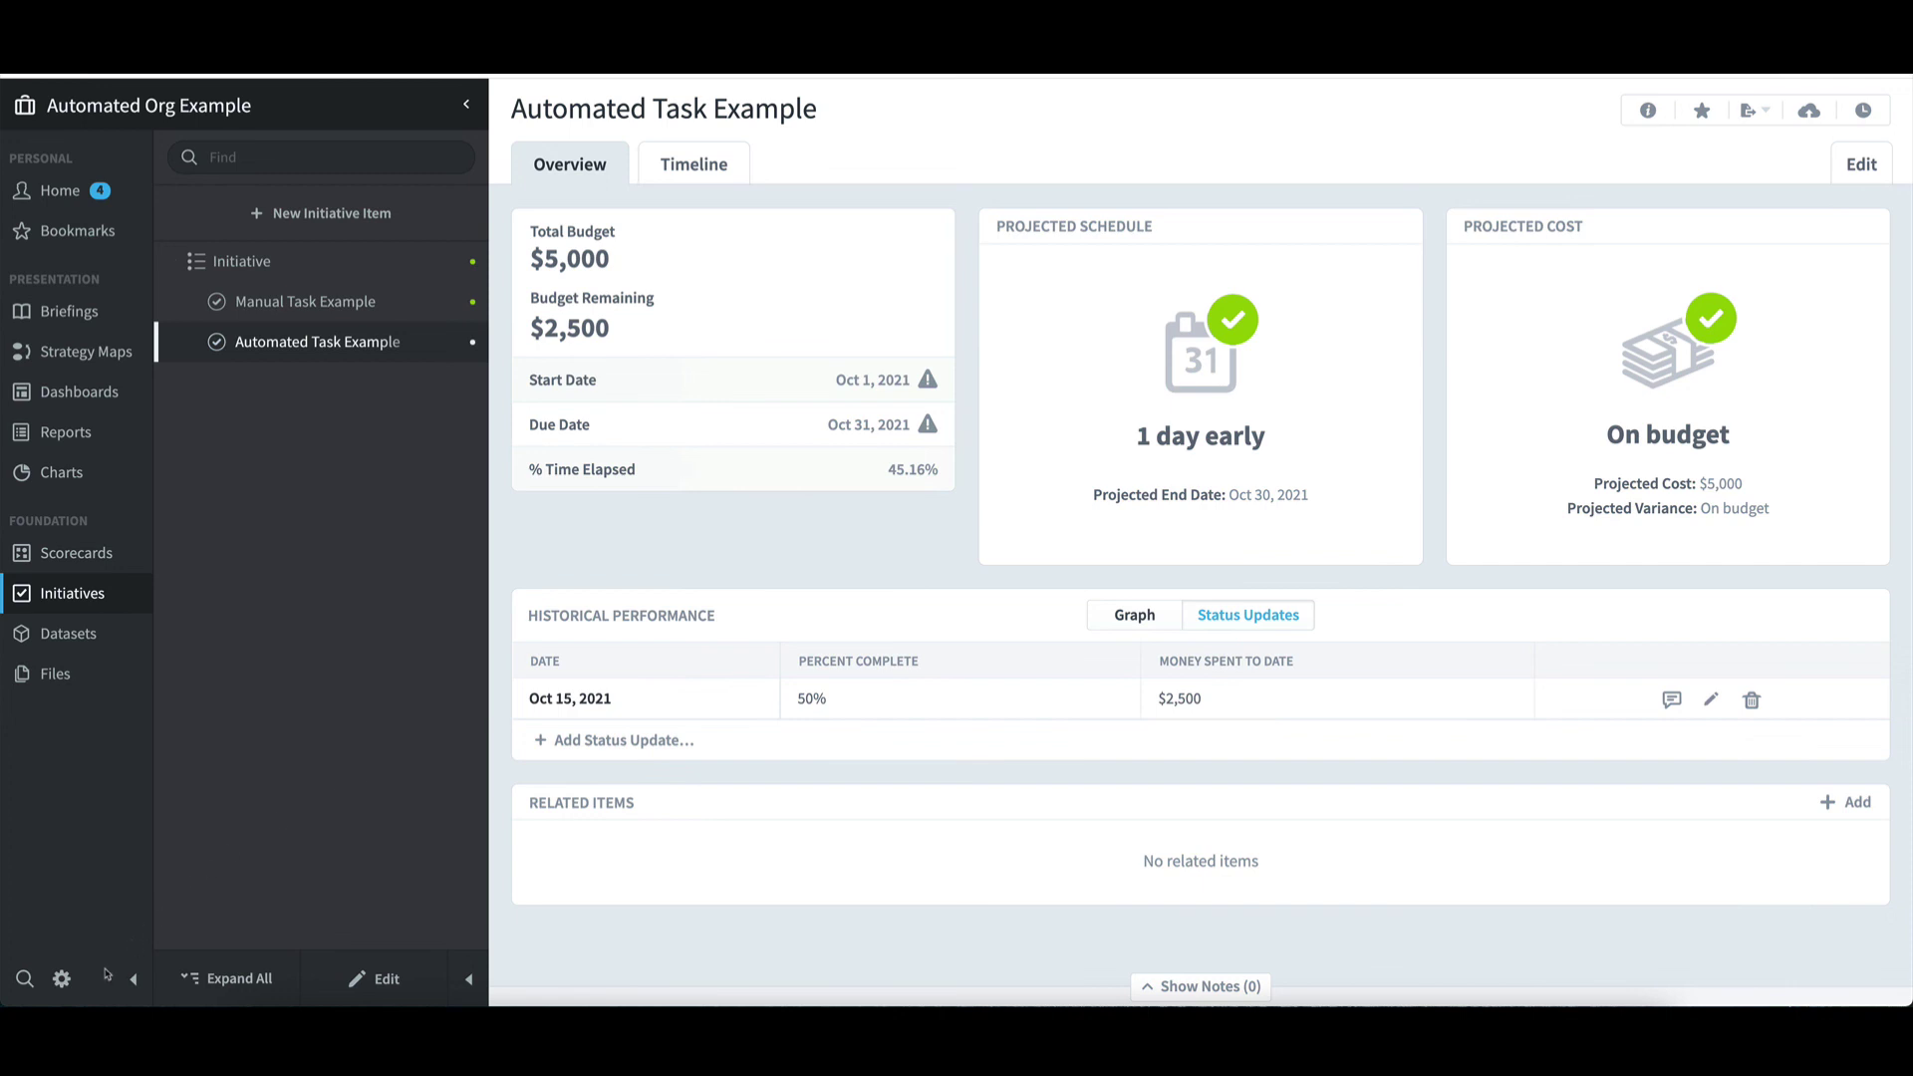
- Examine the database types and settings for adding a database connection in Administration's Import Connections, and cancel without adding one
left_click(65, 980)
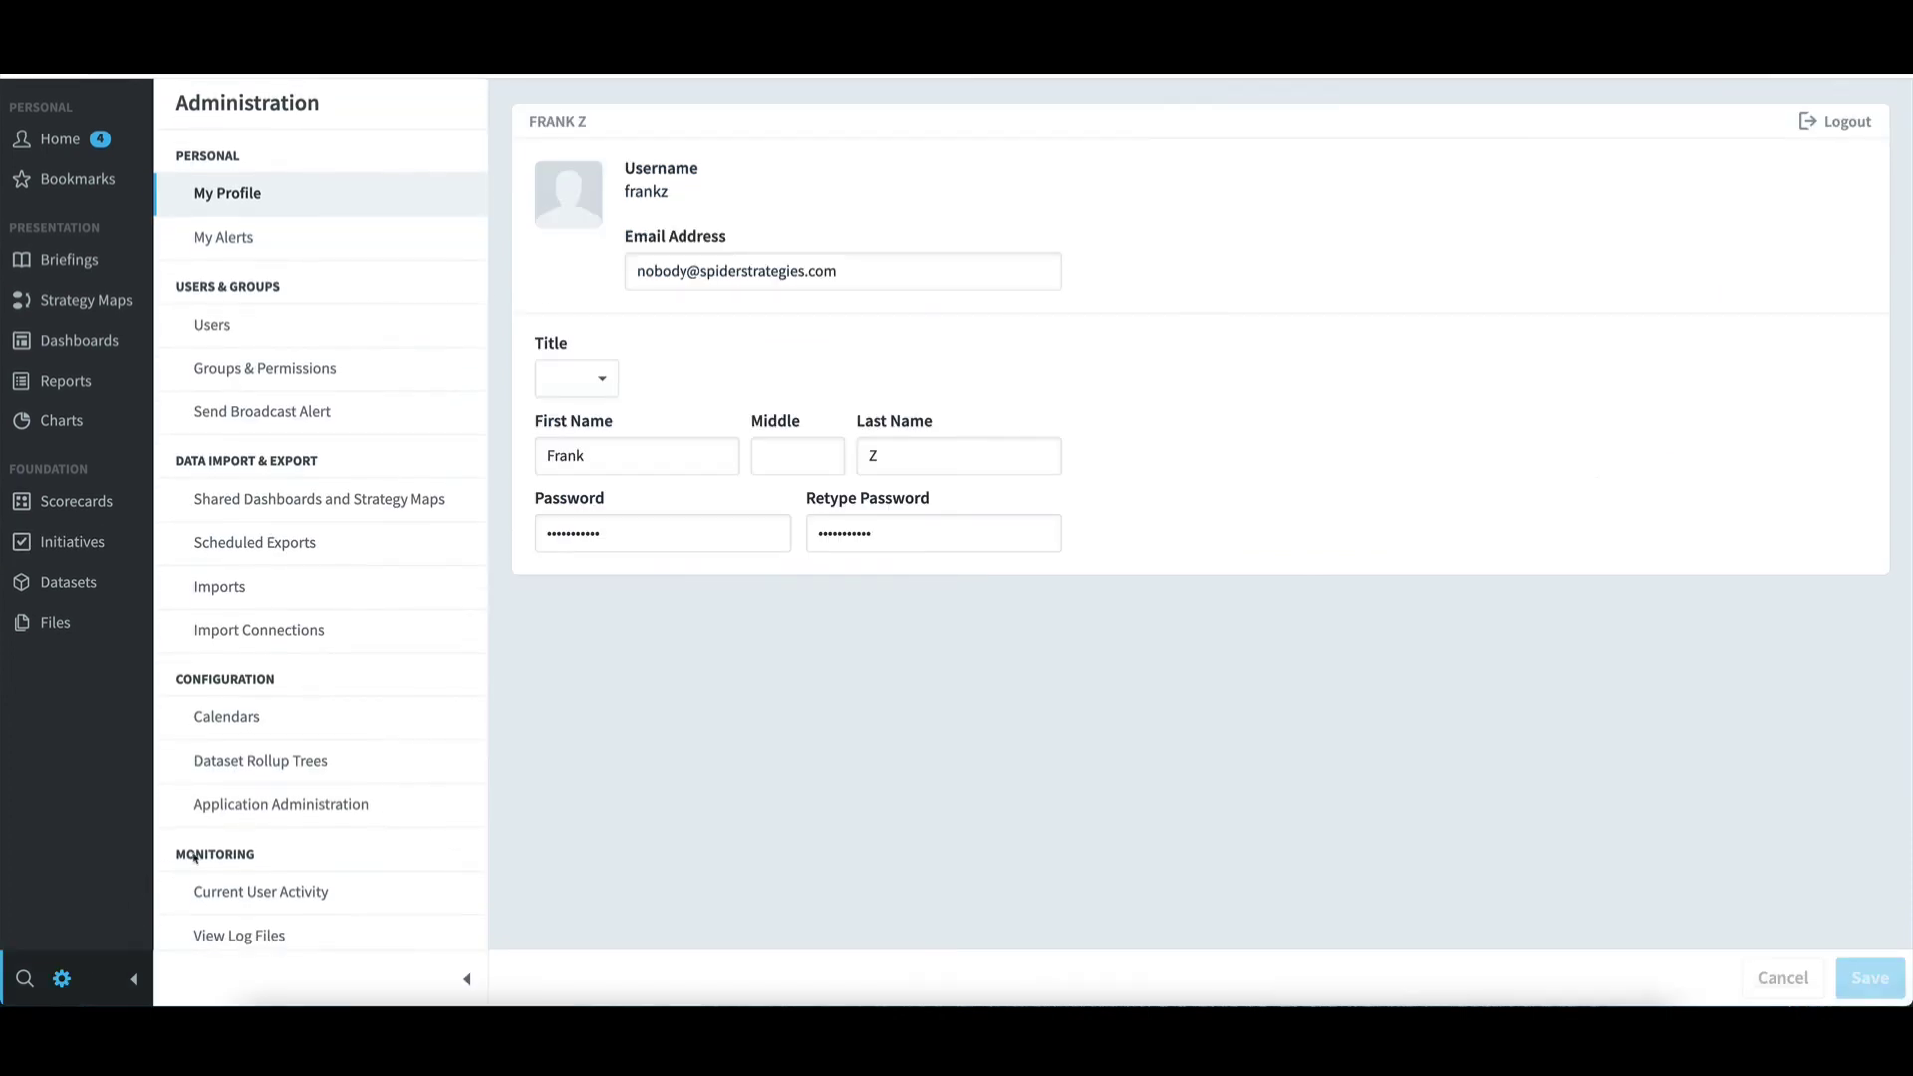
left_click(314, 636)
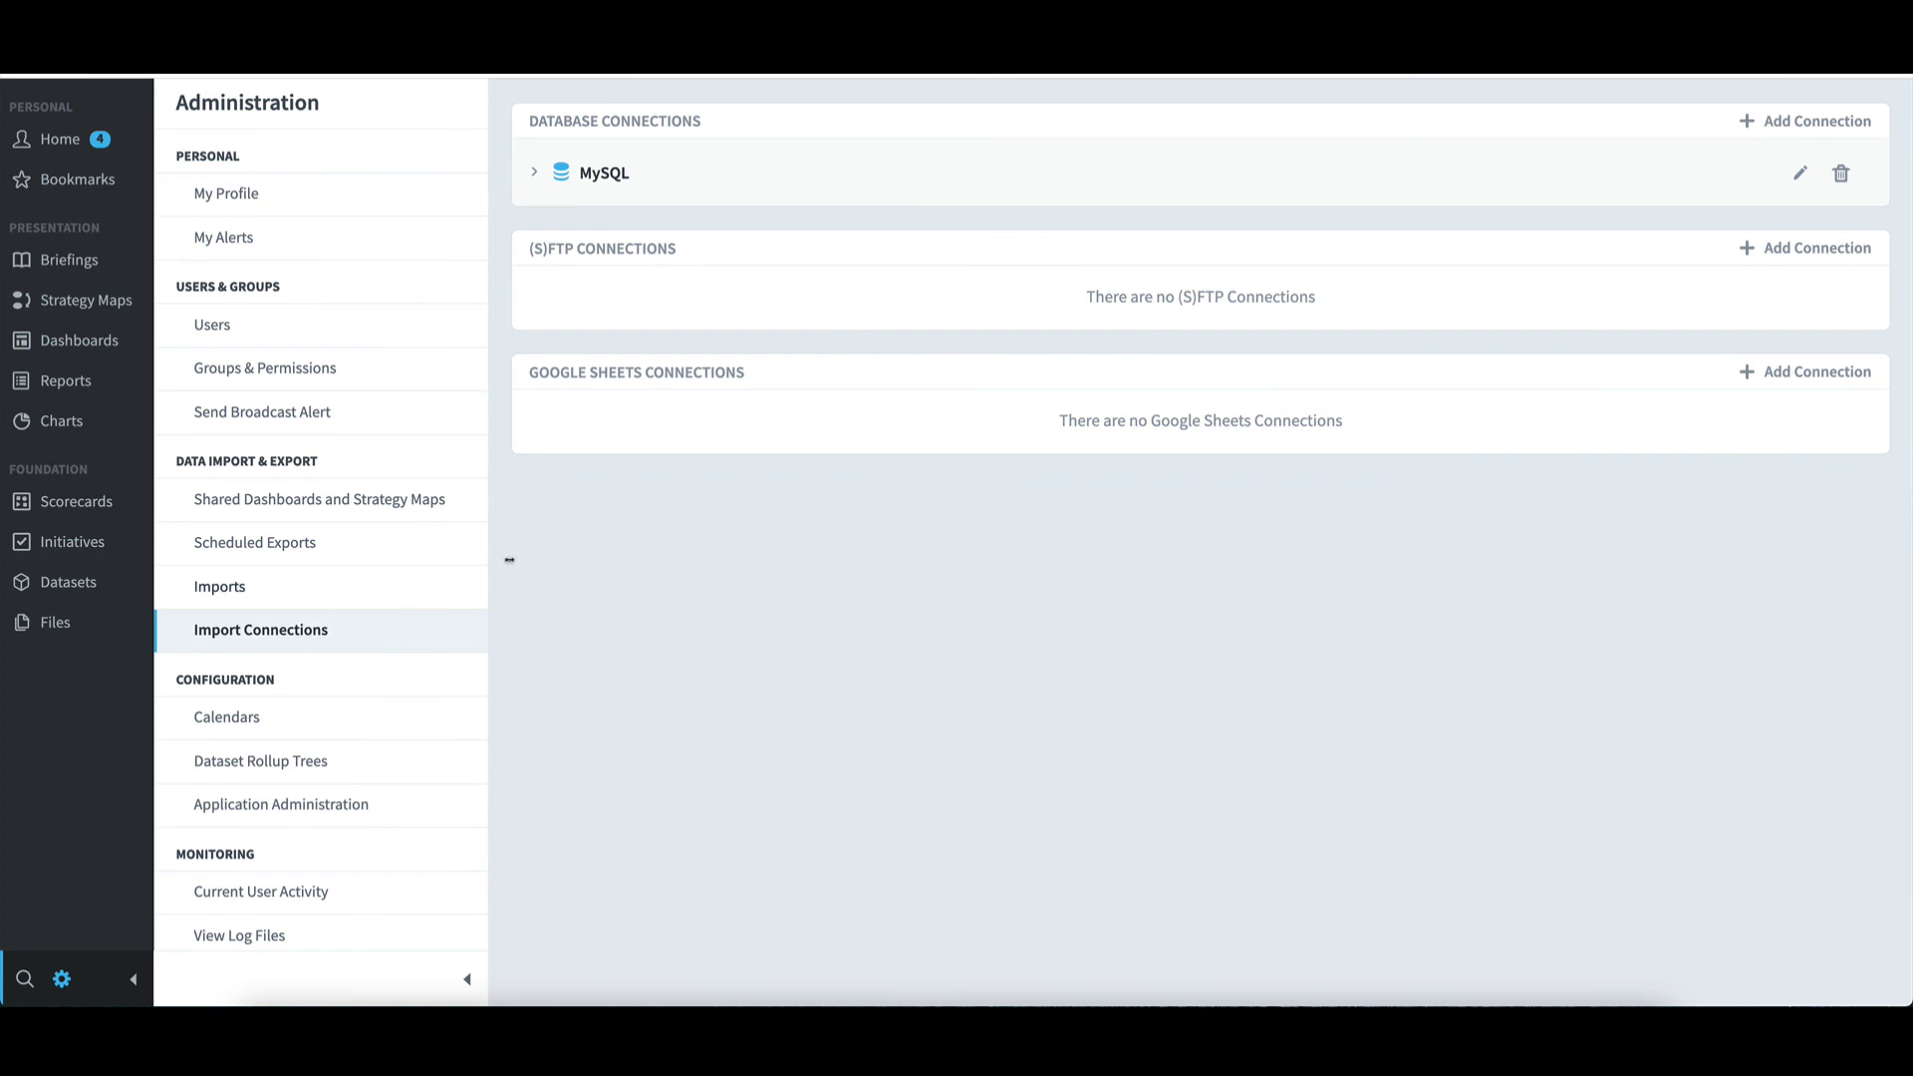
left_click(1776, 131)
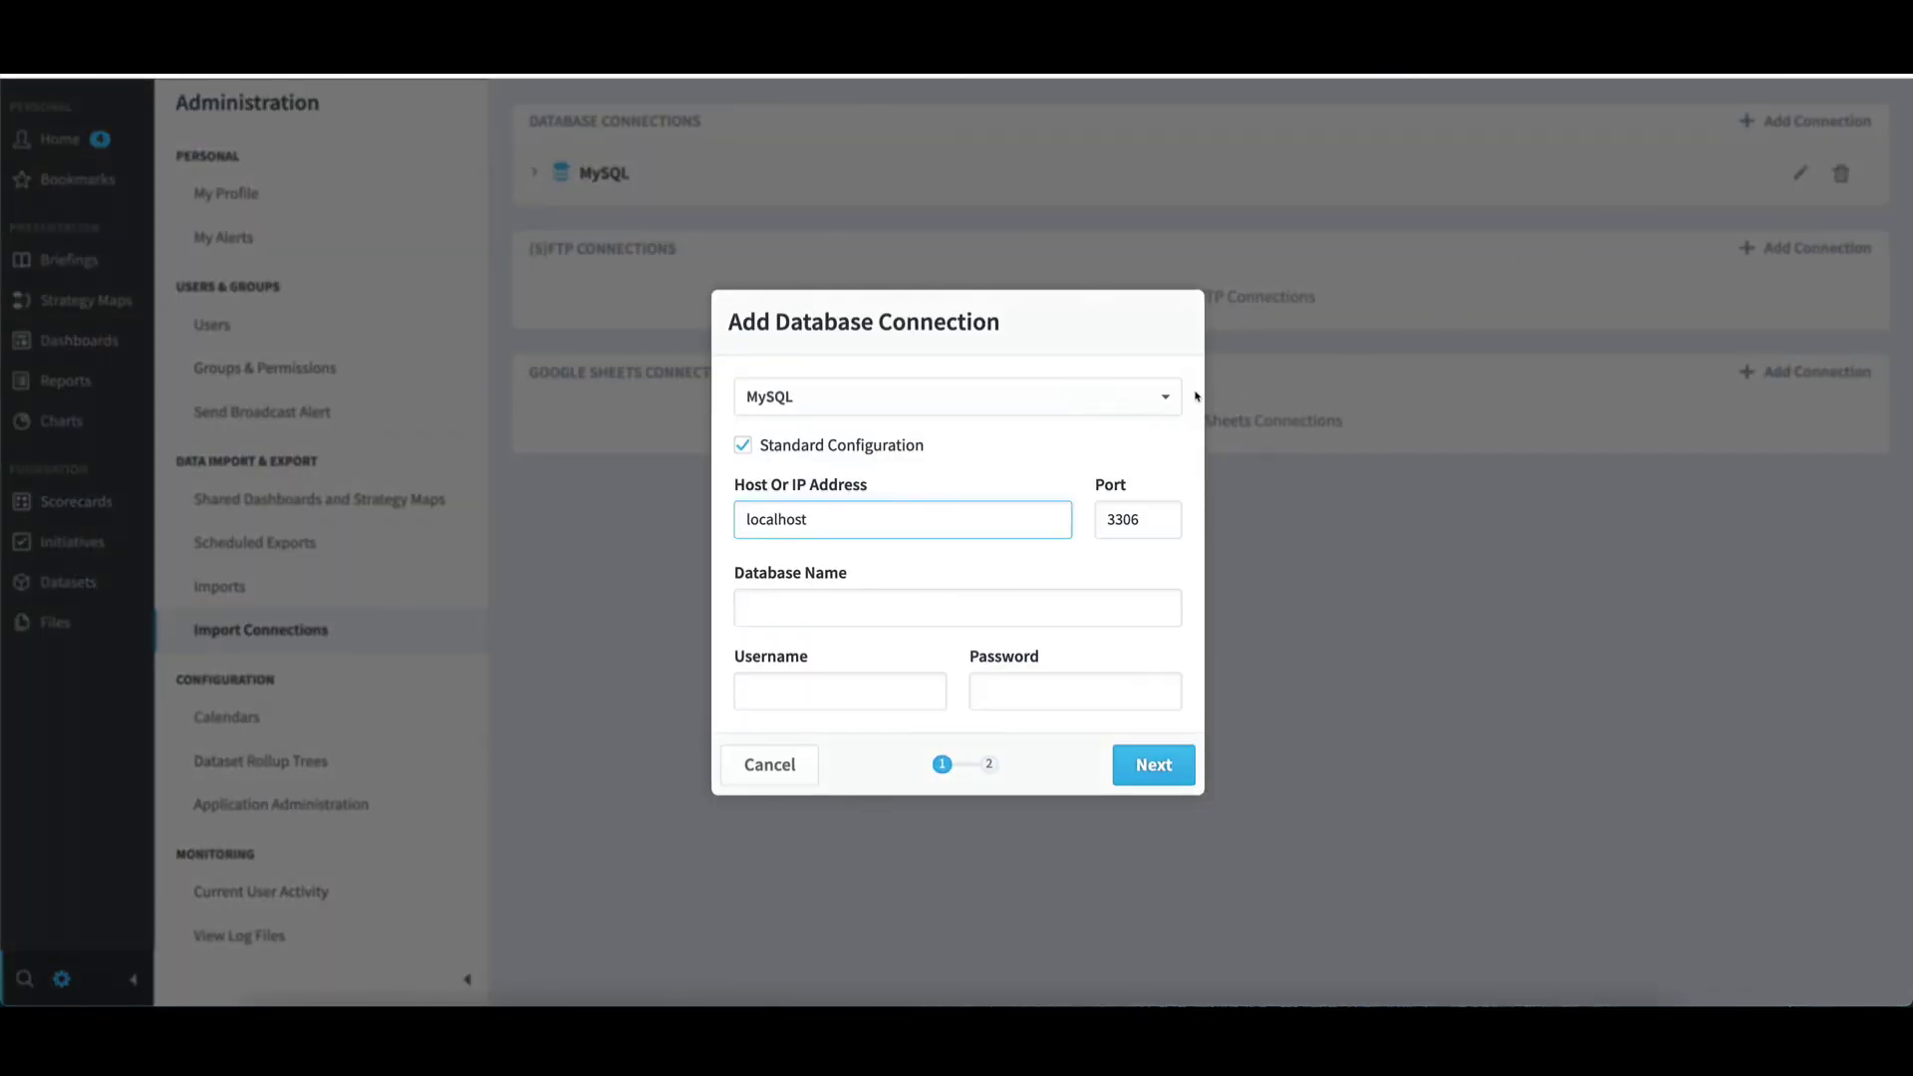
left_click(1098, 401)
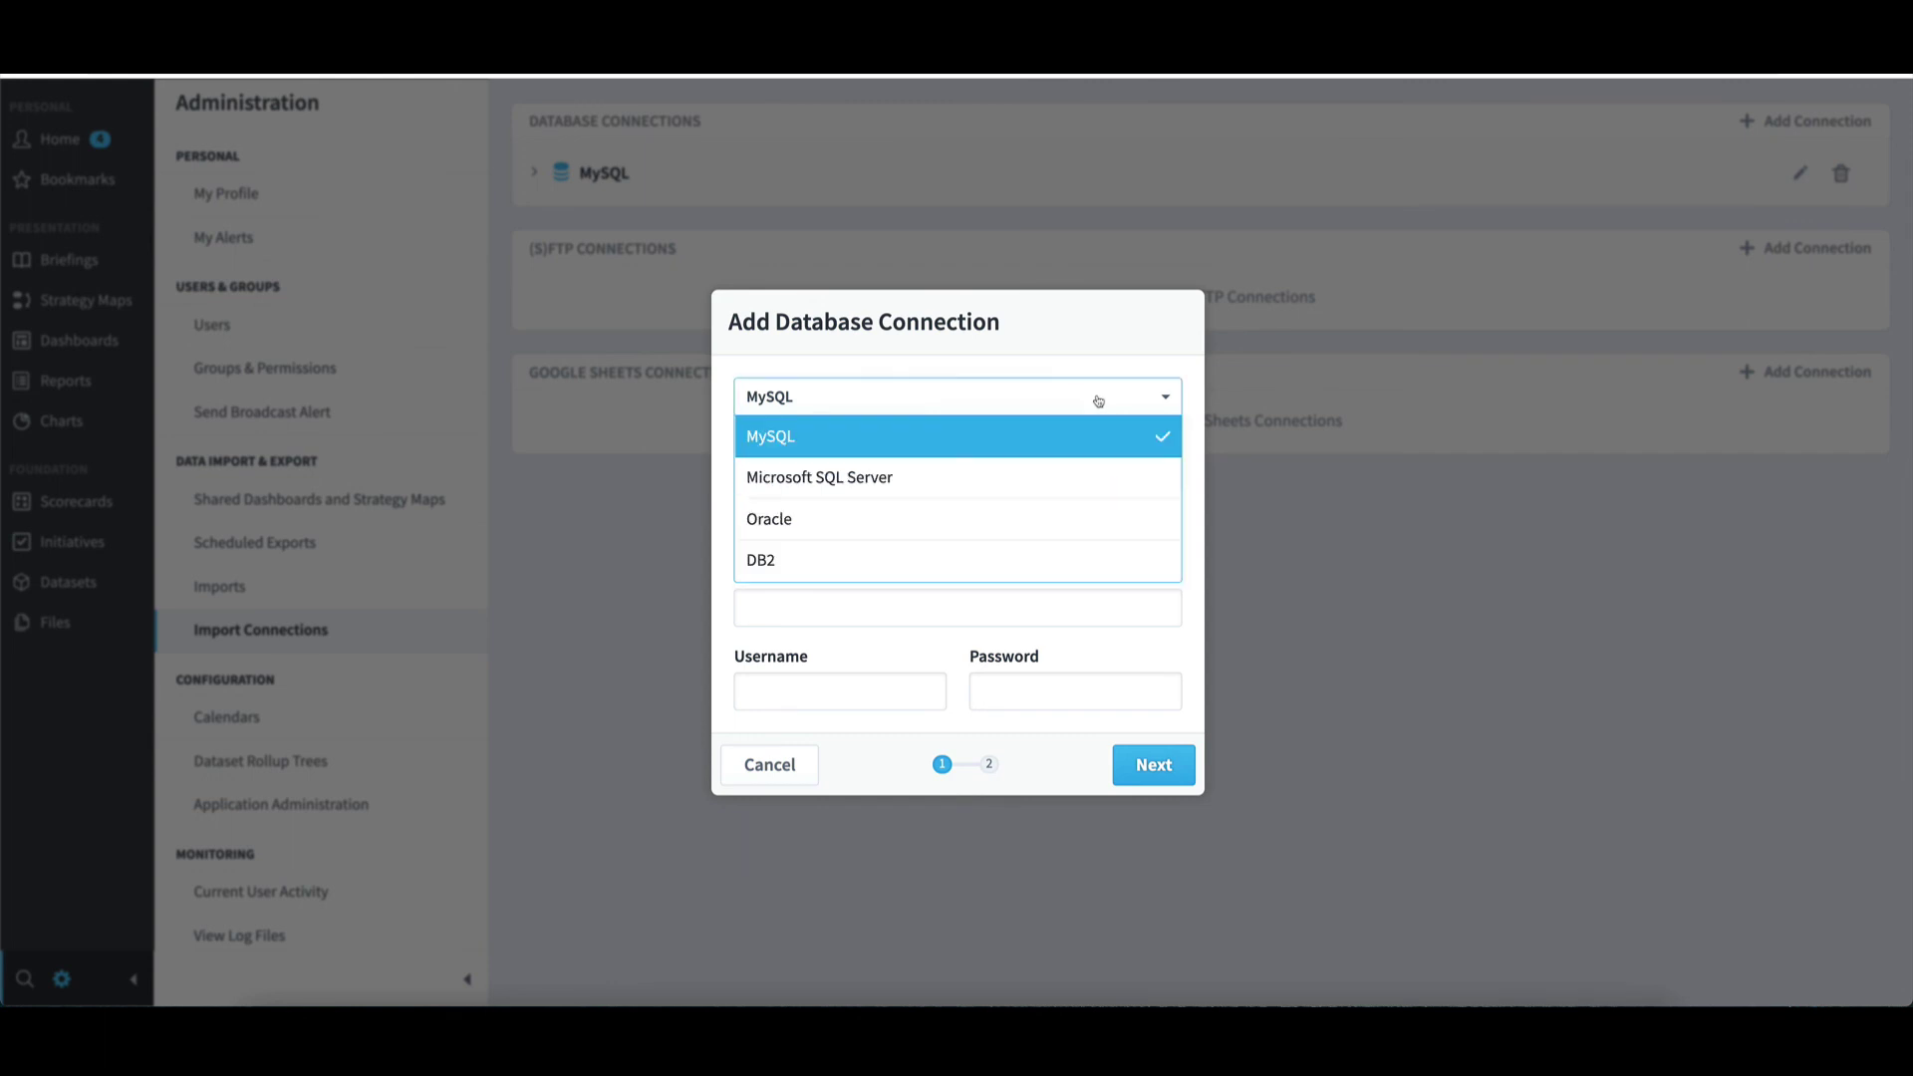
left_click(1100, 323)
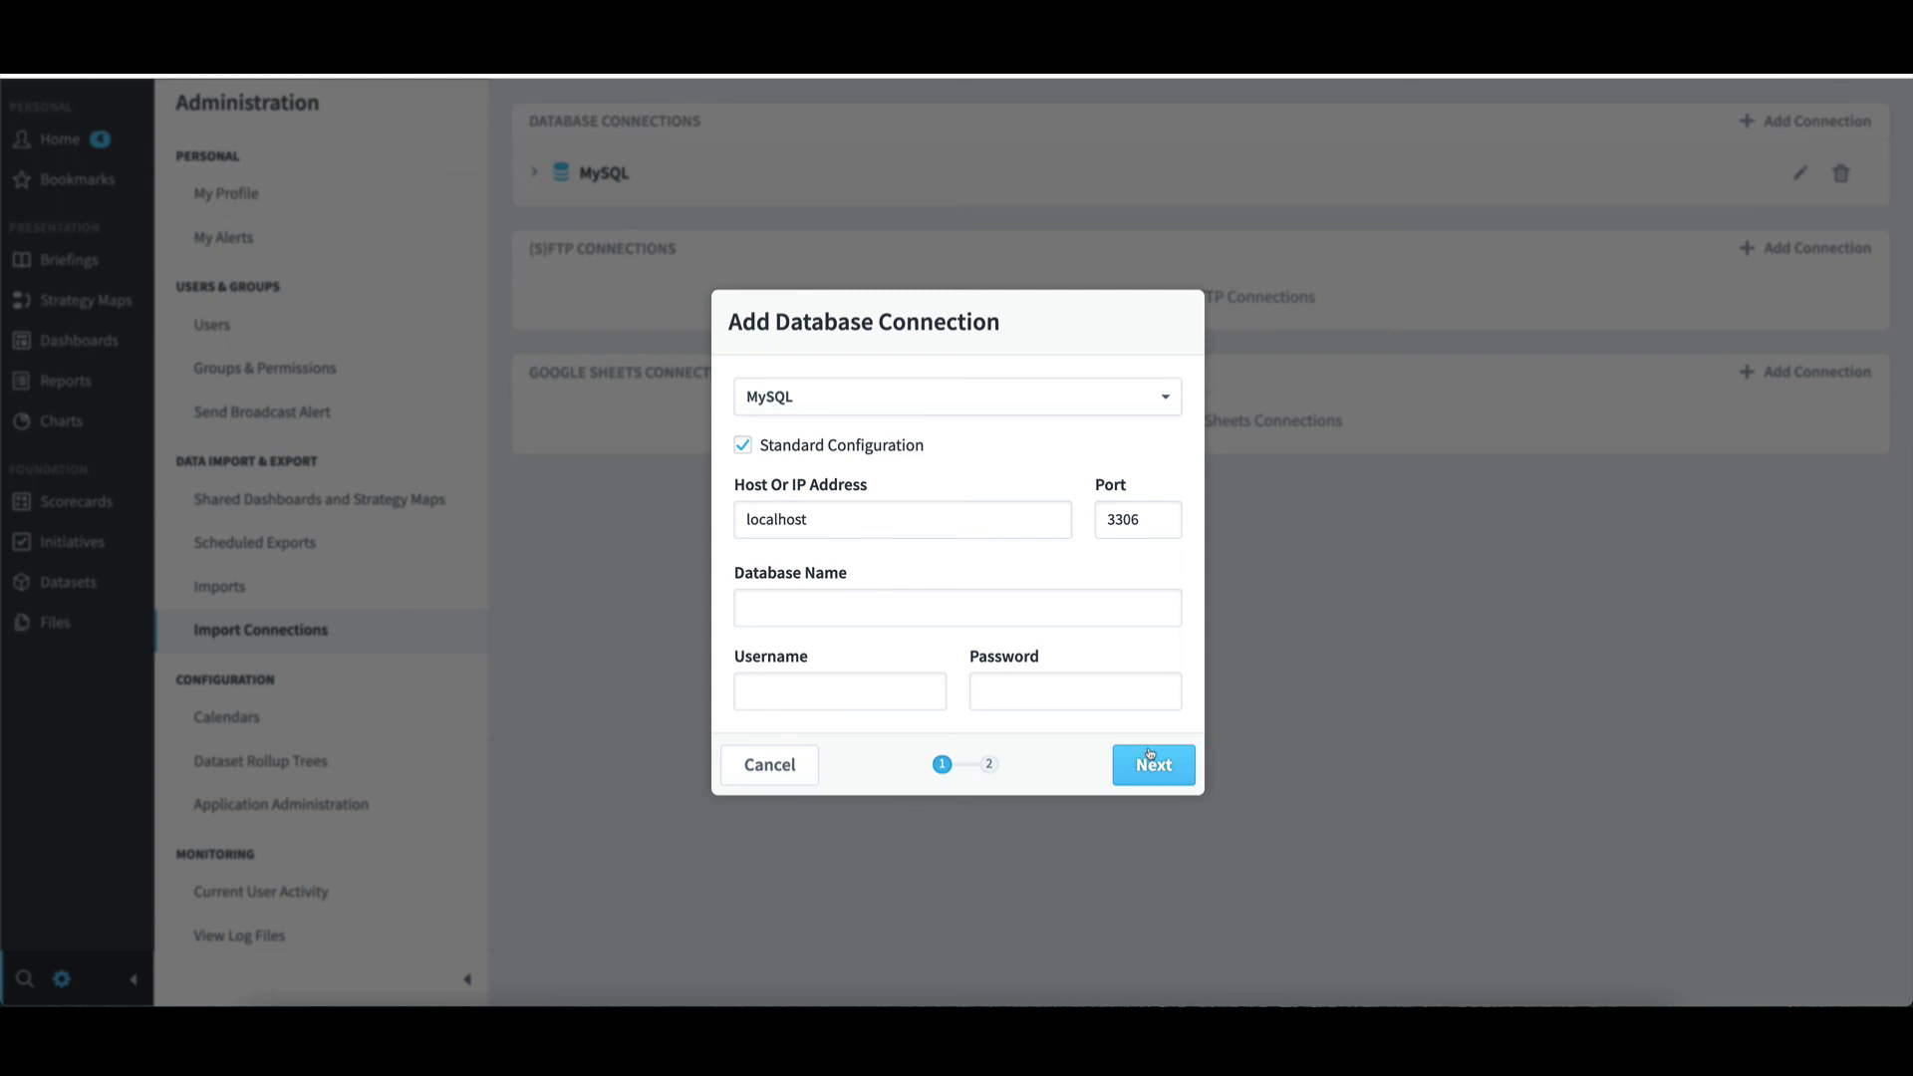
left_click(812, 775)
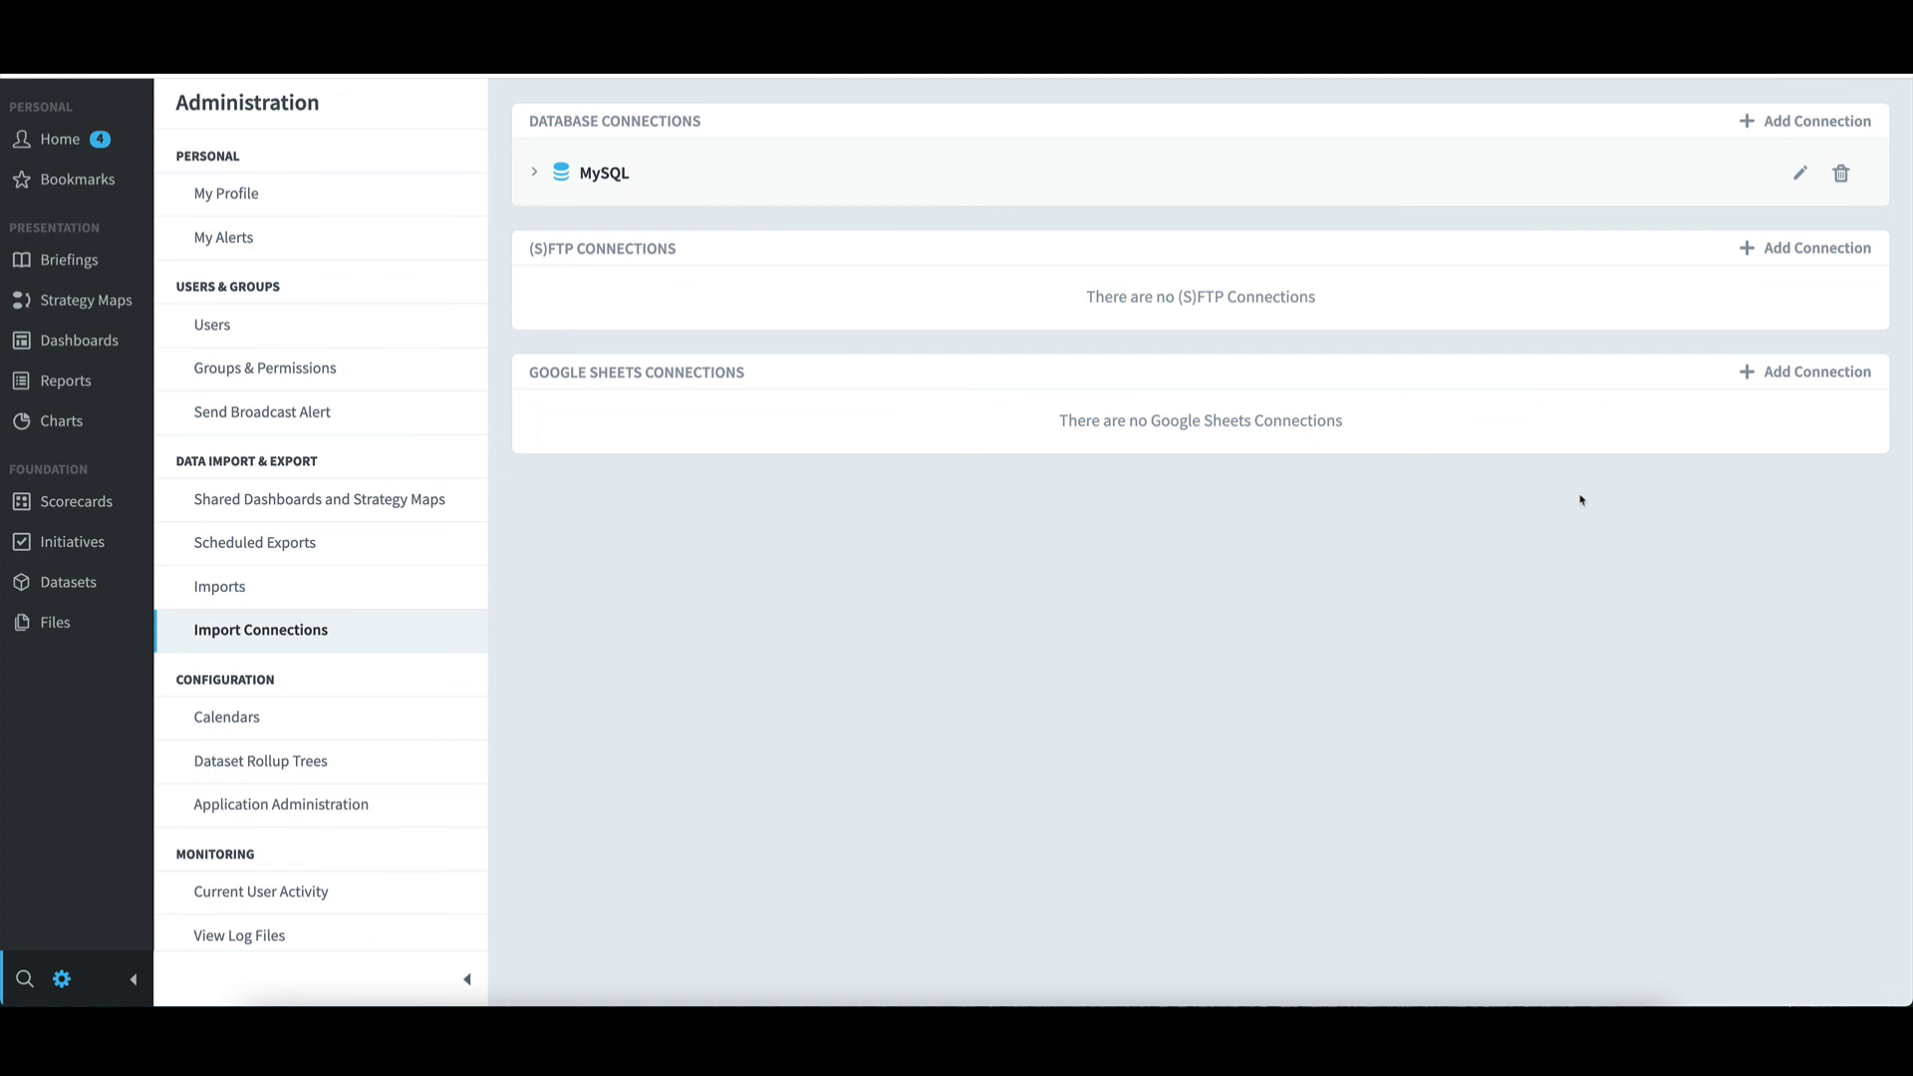
- Start a new advanced Measure Values import from Administration's Imports page, with Database as the data source
left_click(236, 590)
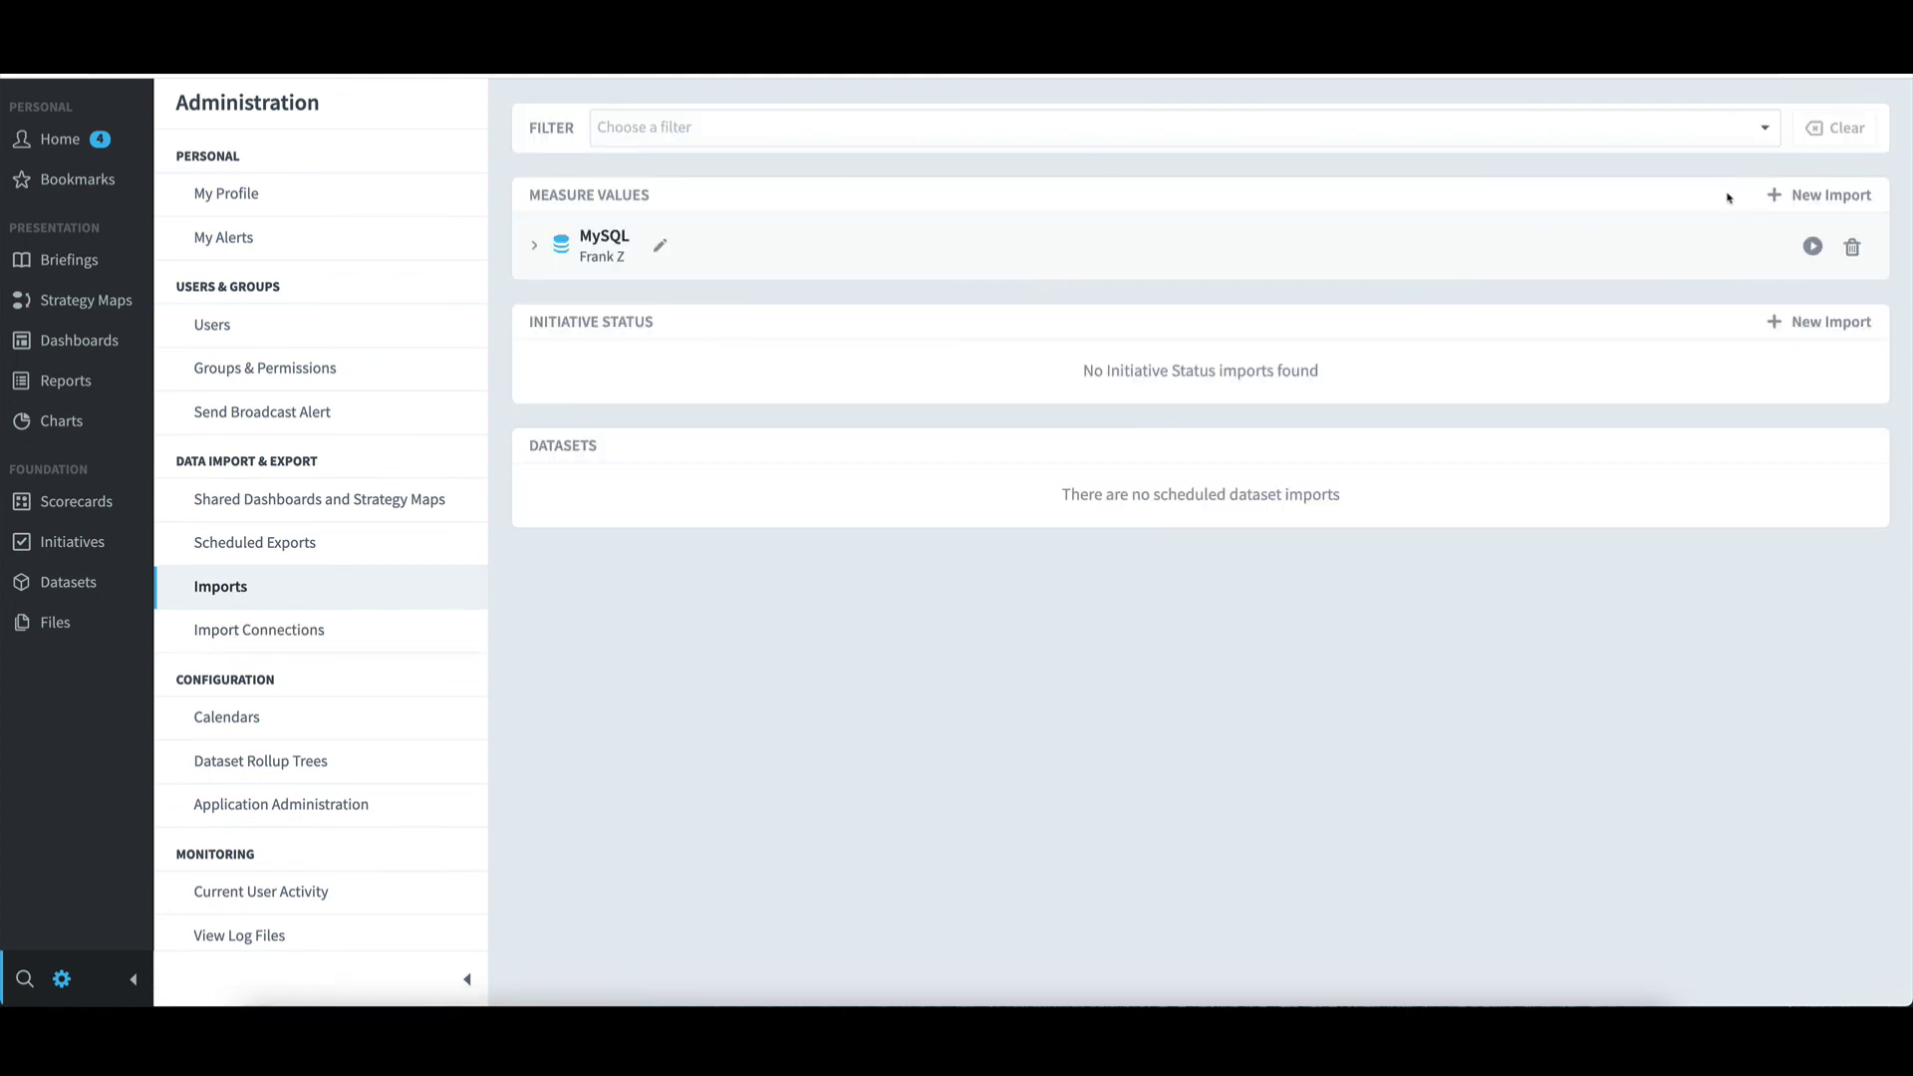
left_click(1846, 199)
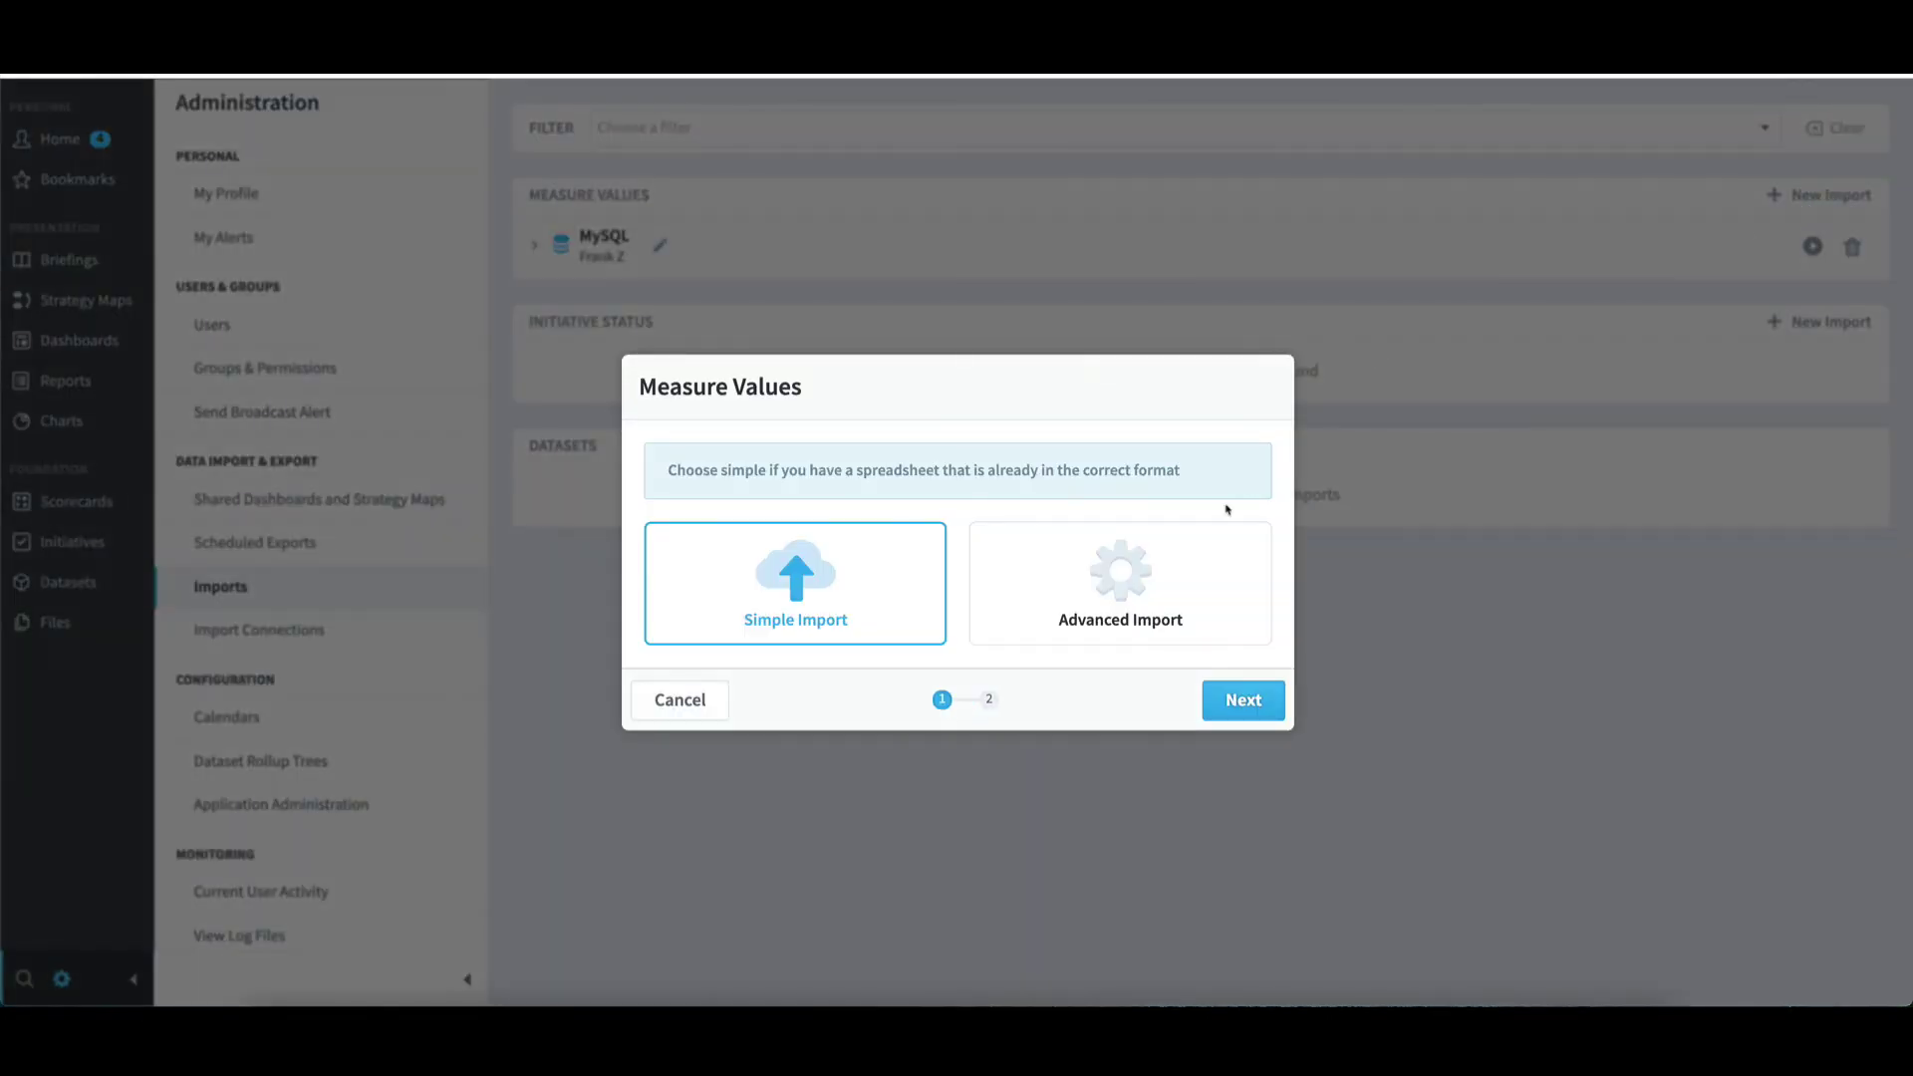
left_click(1138, 578)
left_click(1213, 687)
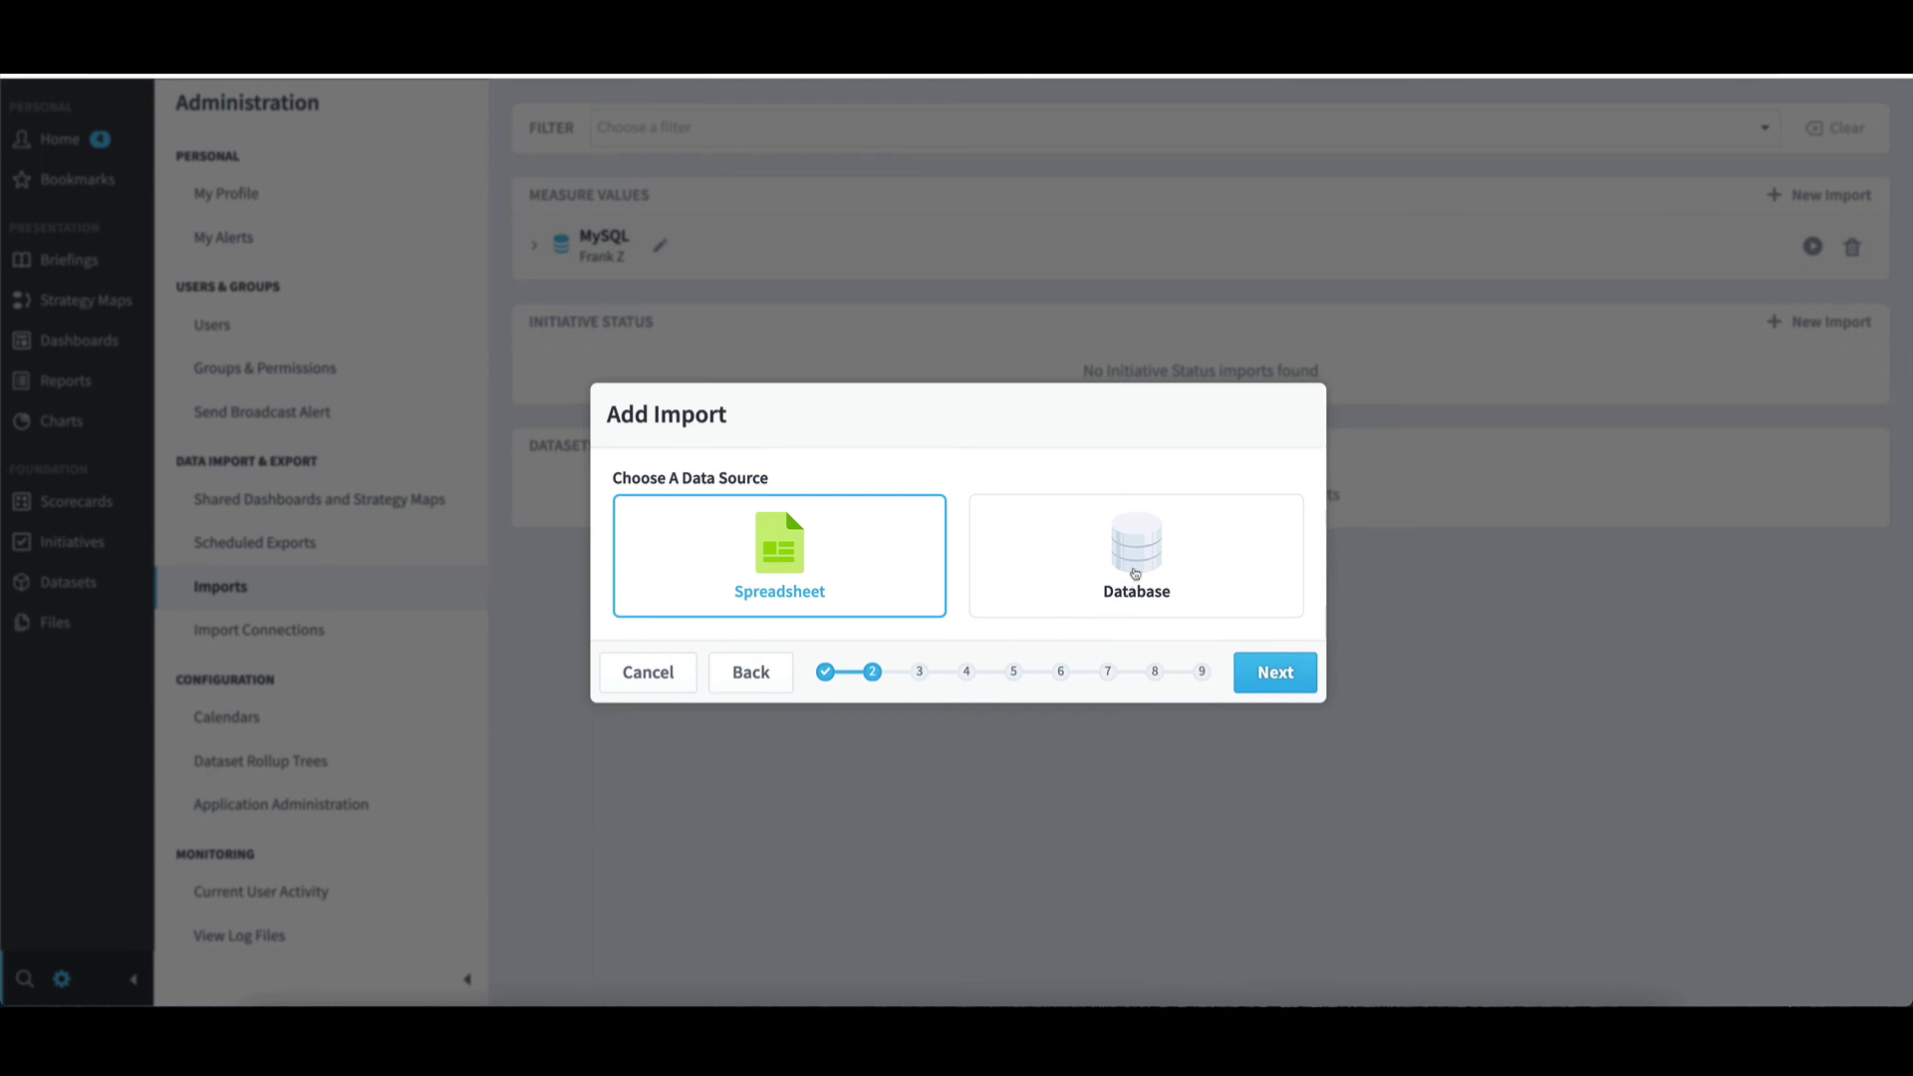
left_click(1135, 574)
left_click(1264, 684)
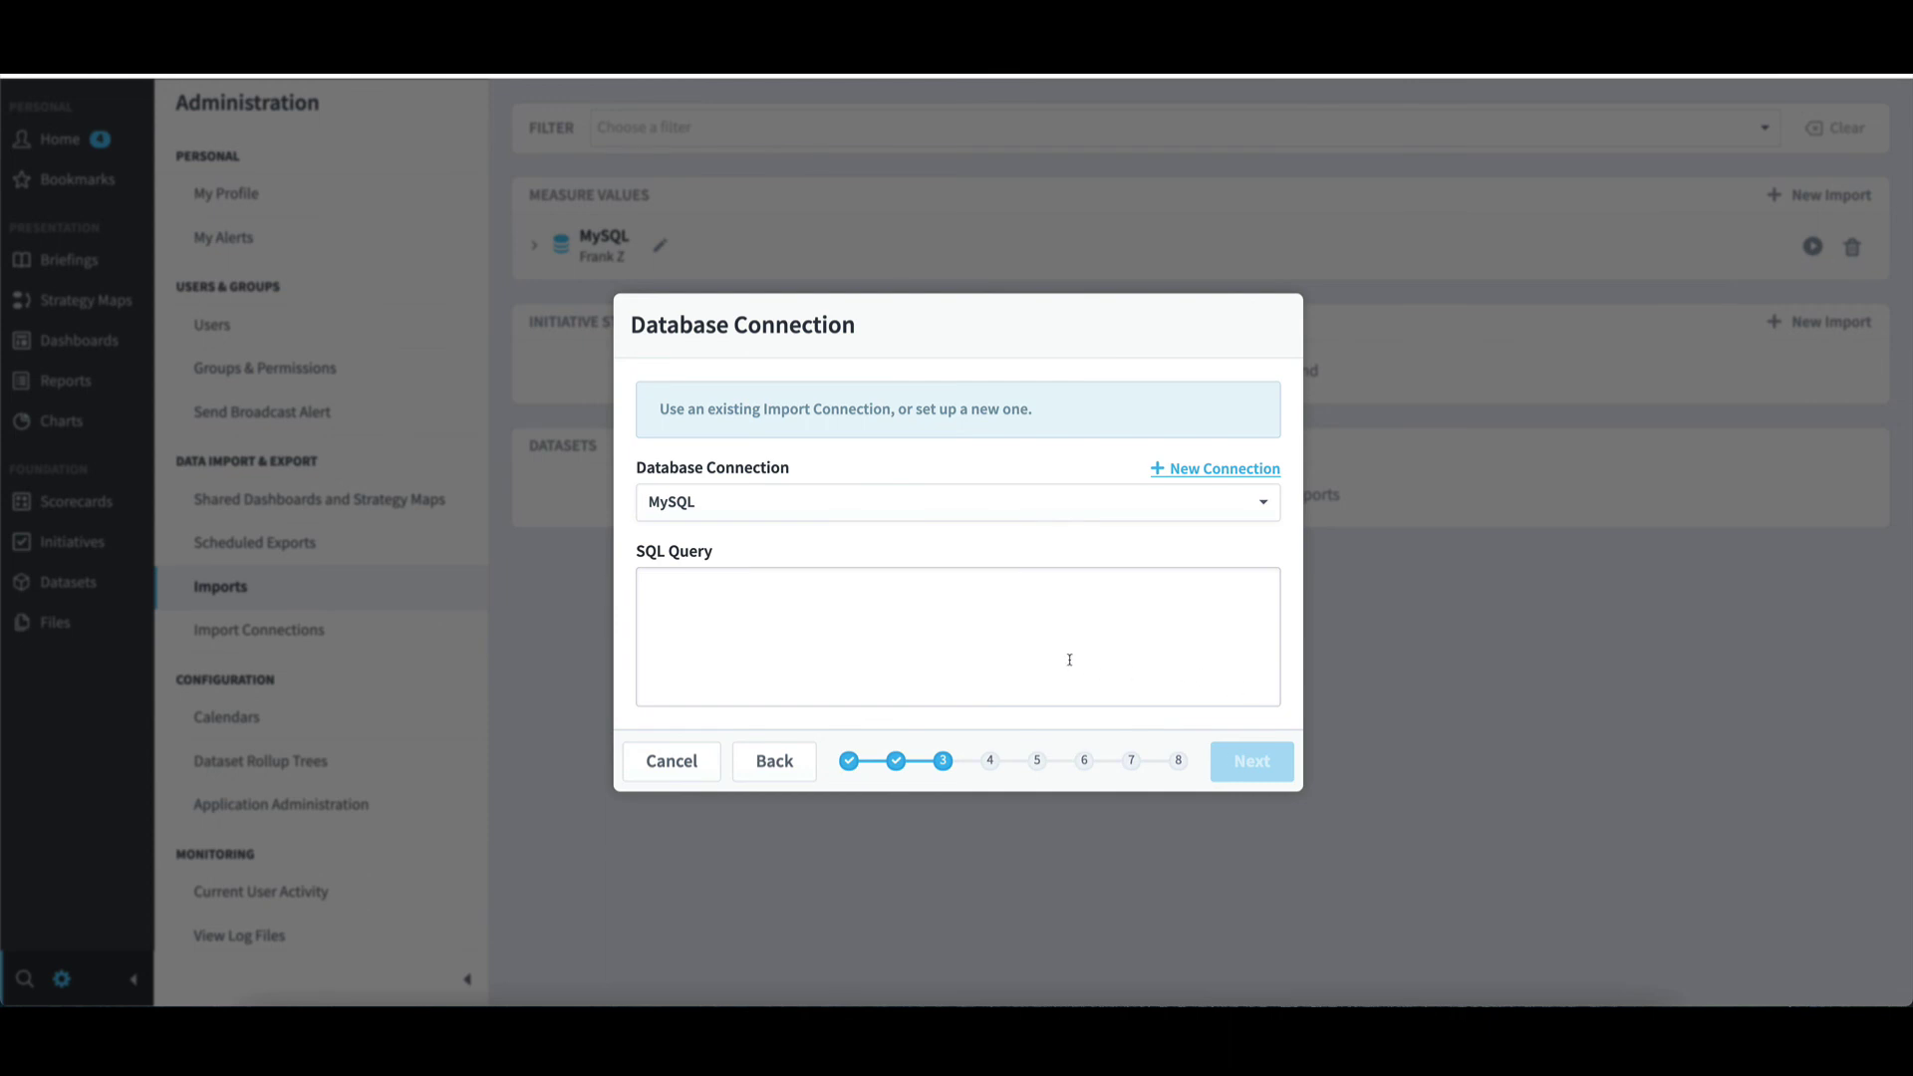
- Enter the SQL query "select * from socialsentiment" for the MySQL connection and continue to the data transformations
left_click(917, 648)
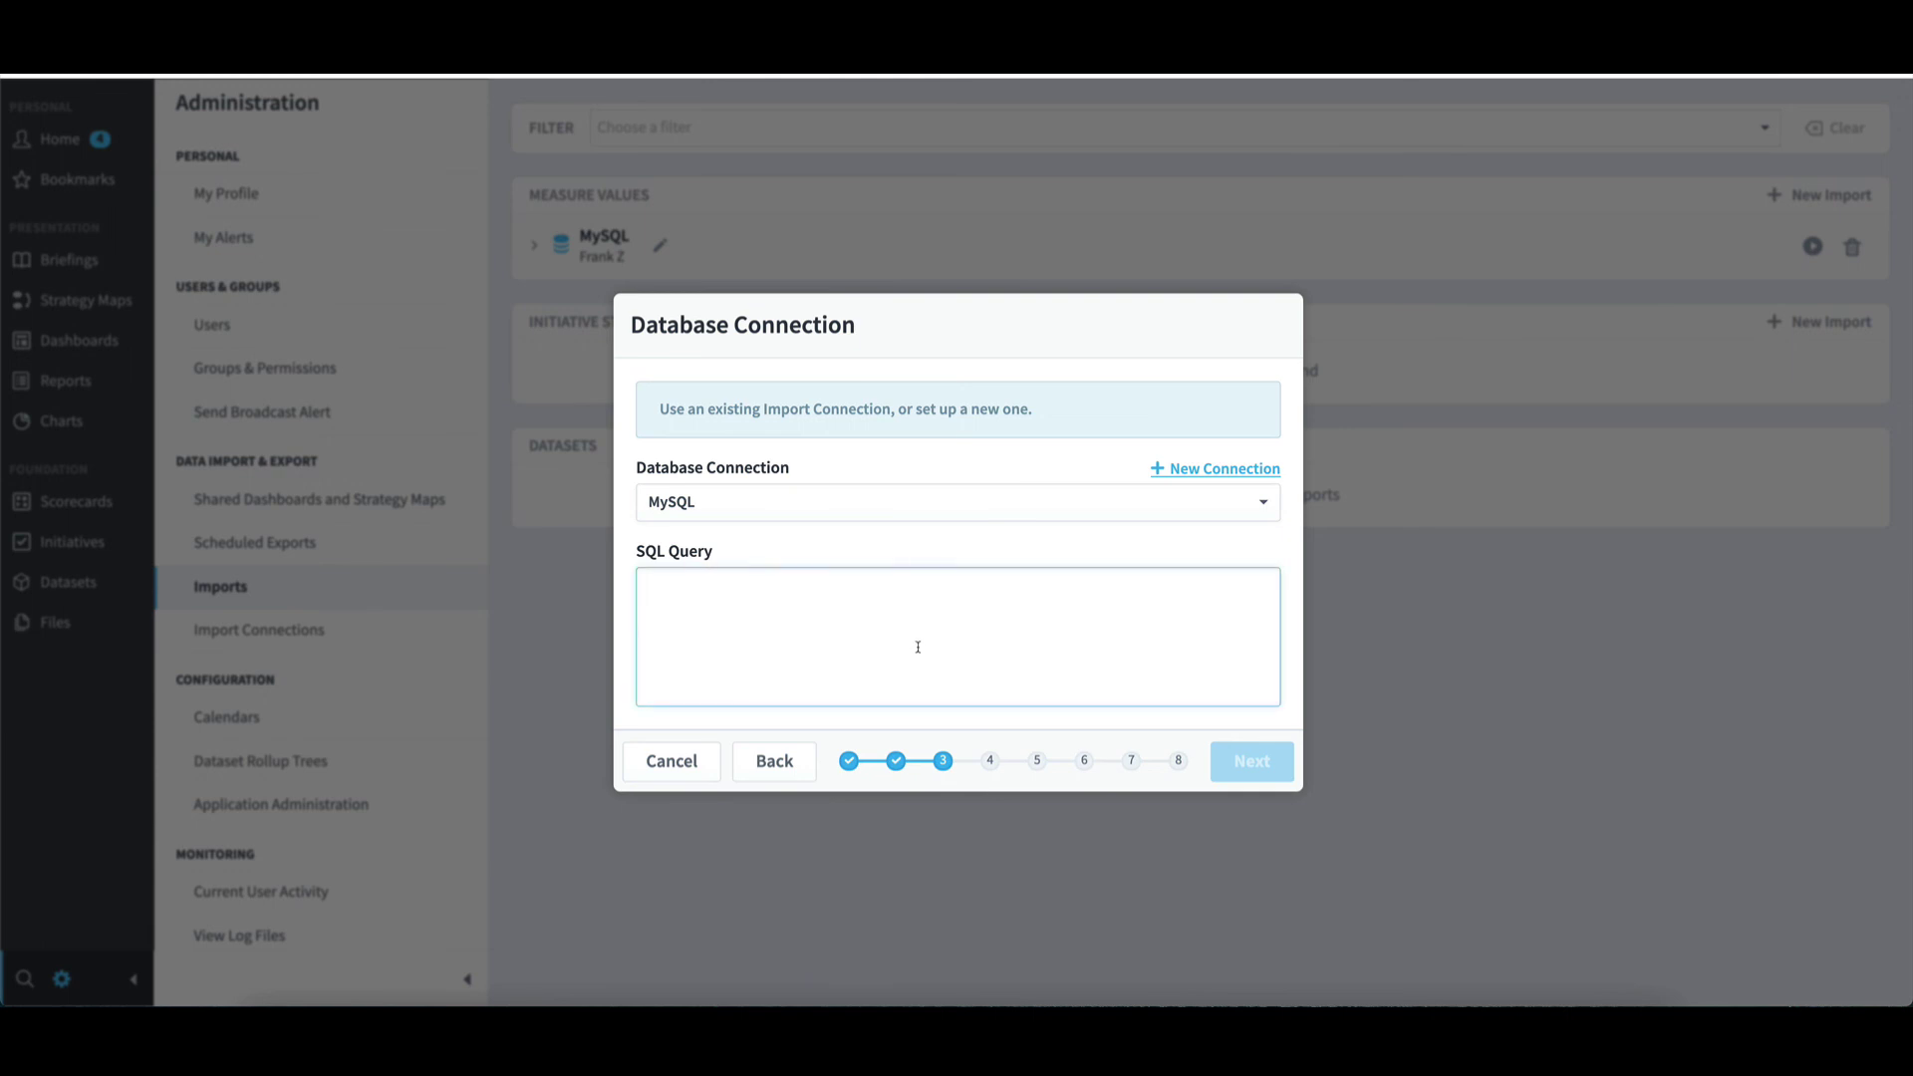
type("select ")
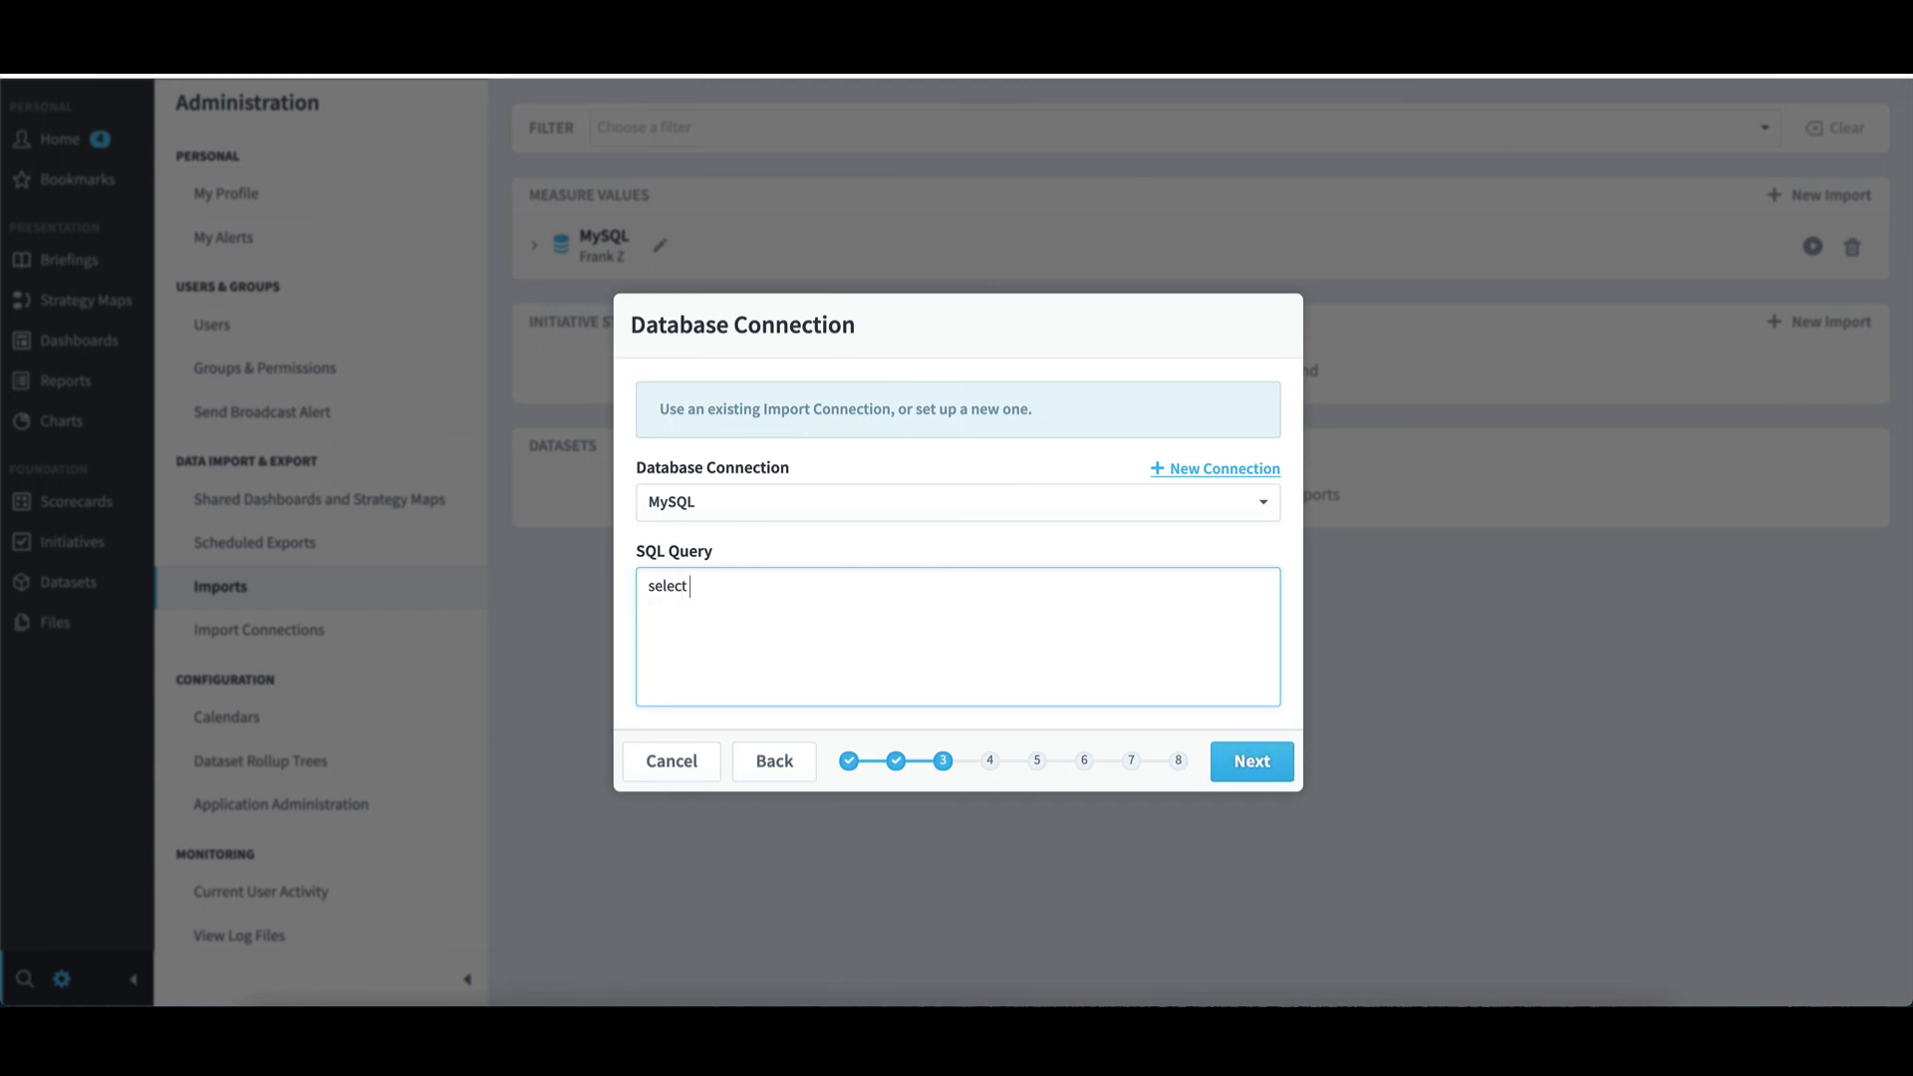
type("* from socialsentiment")
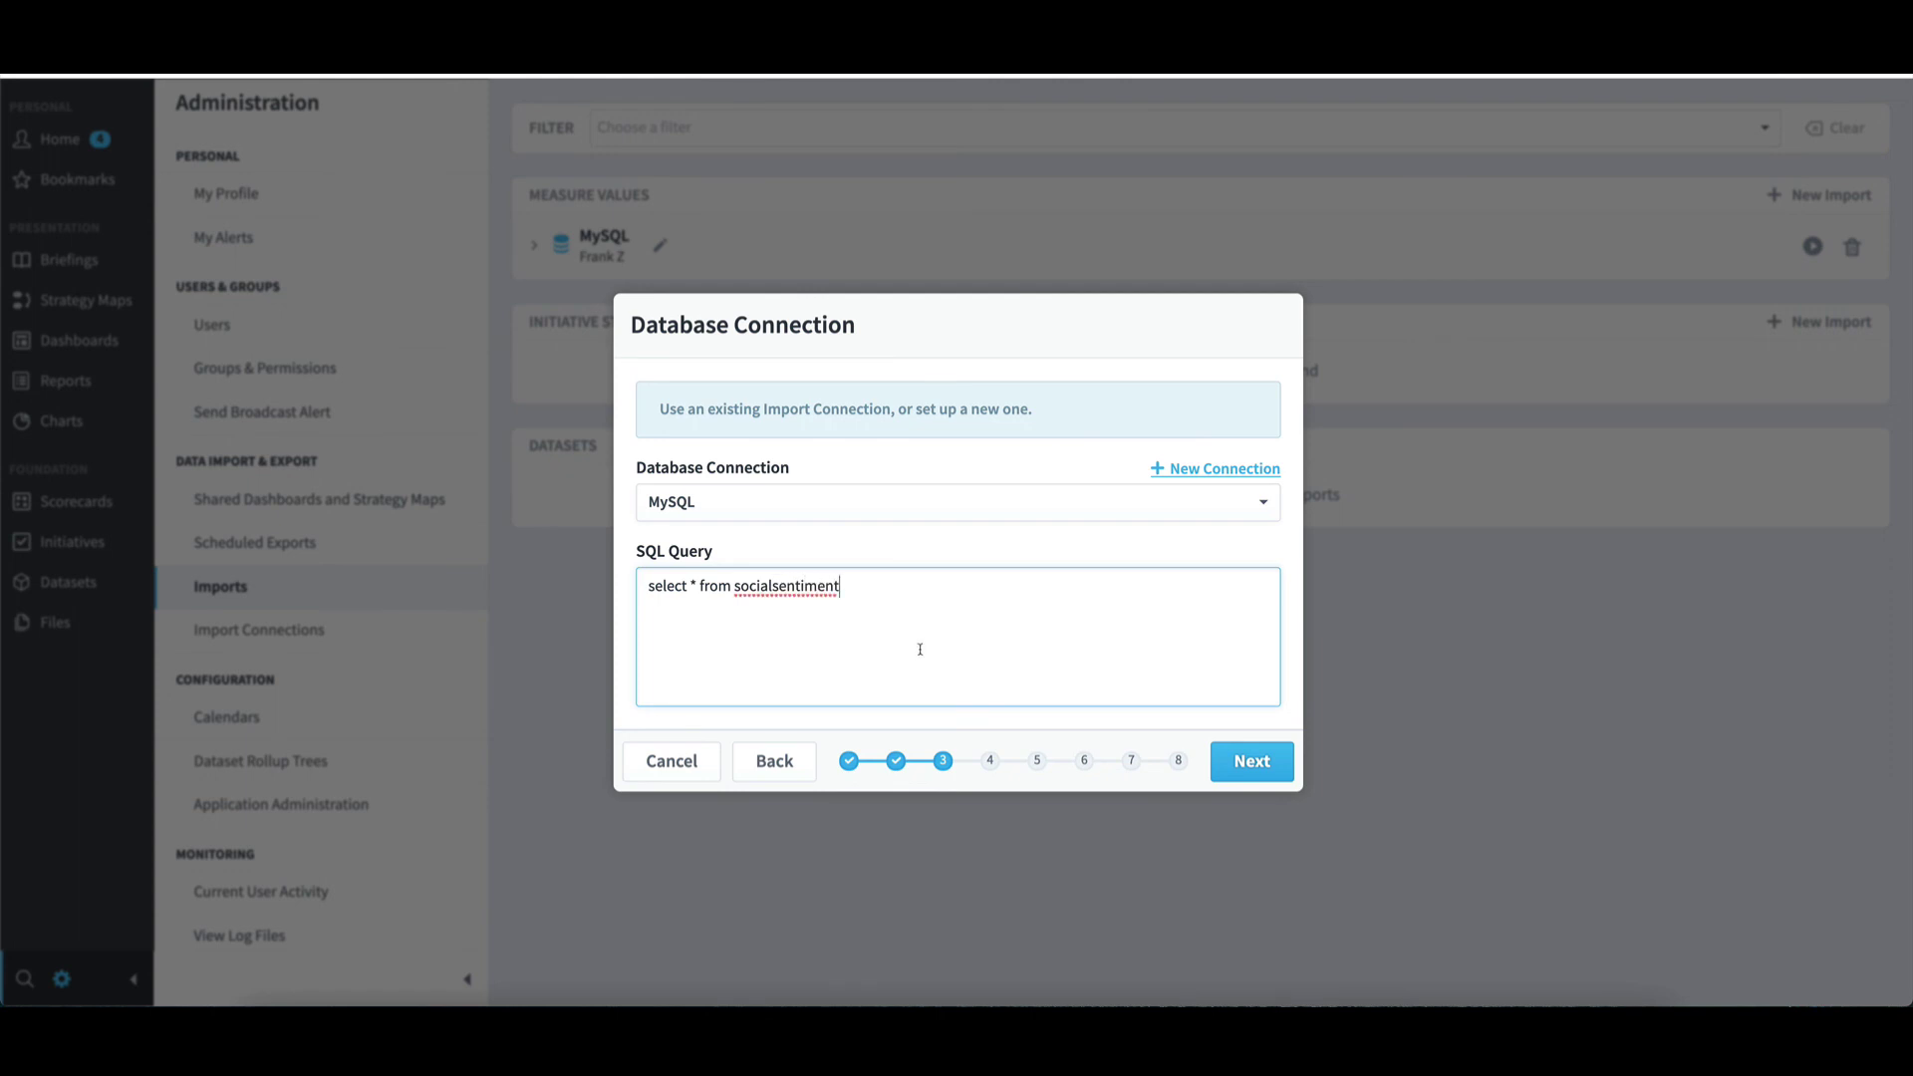
left_click(1253, 761)
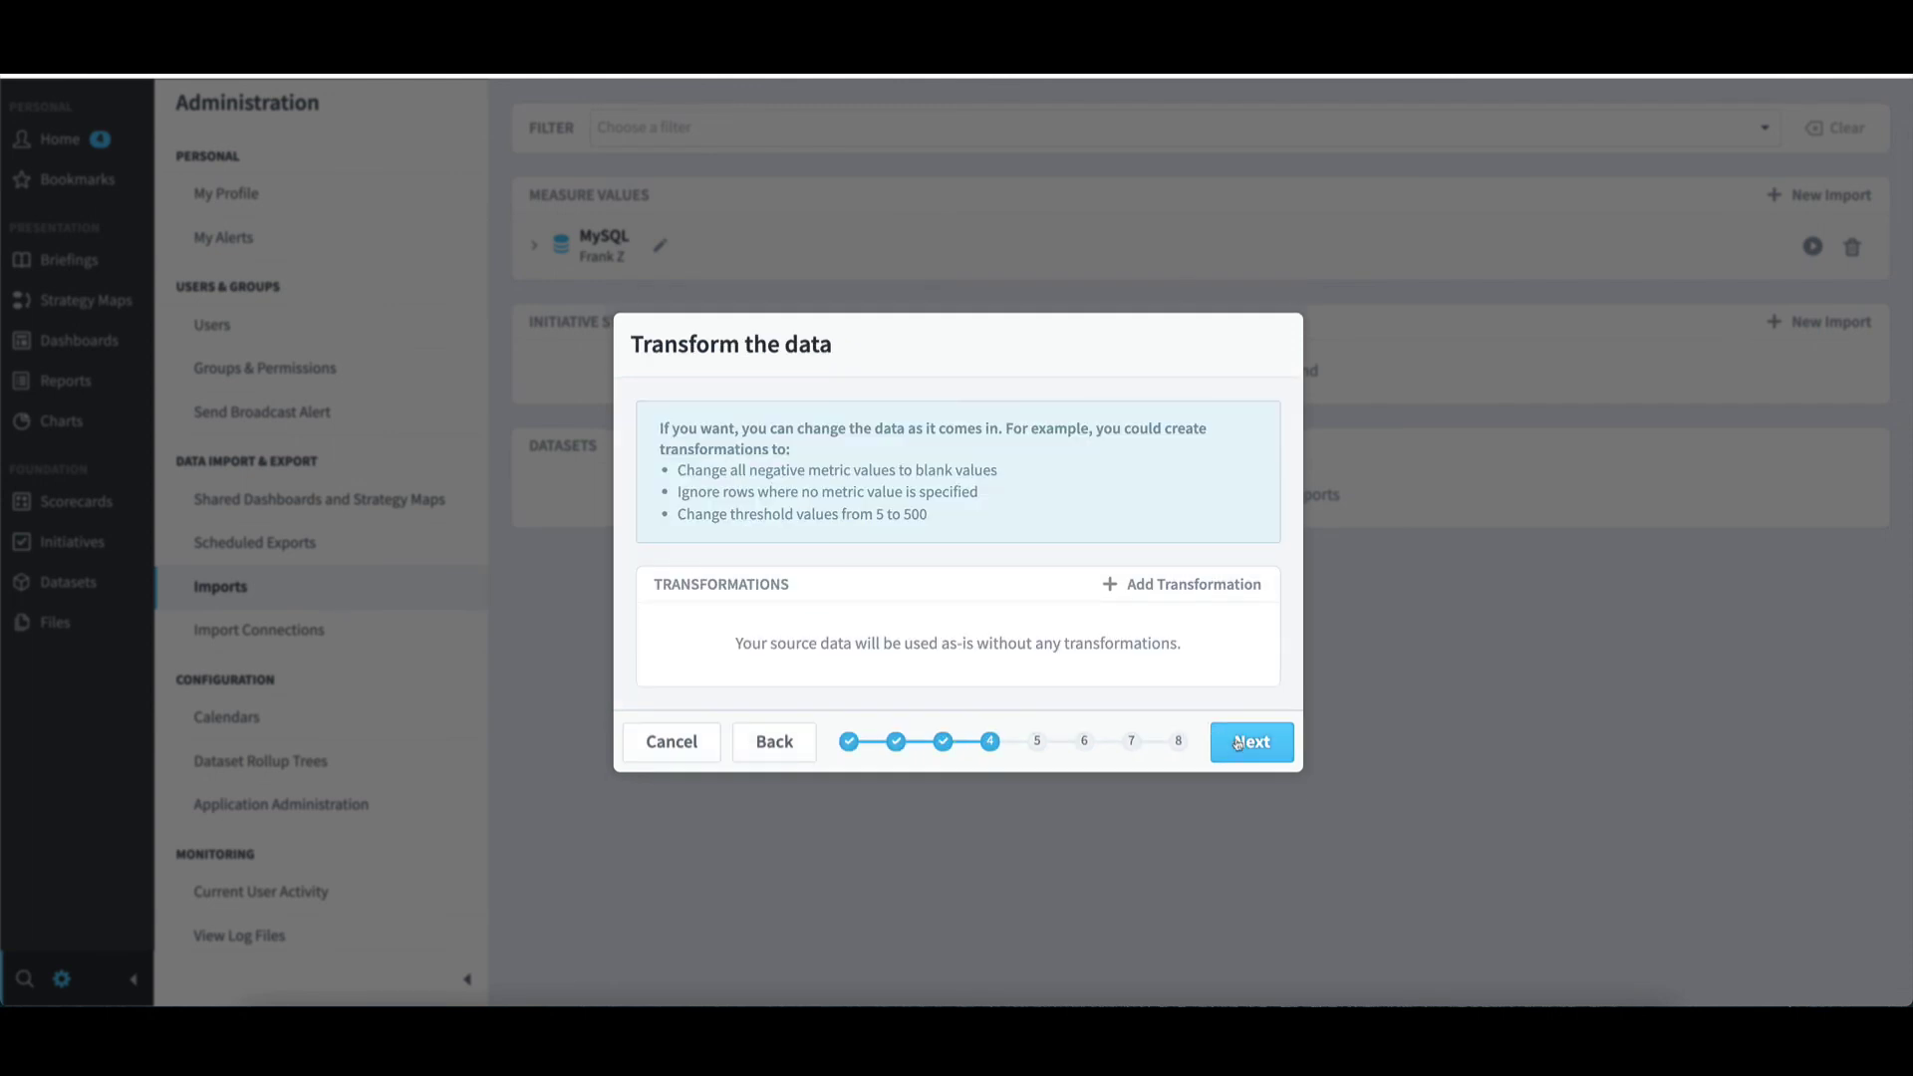
- Continue without transformations, assign the Measure Id/Name (1) label to the itemtype column, and proceed to the destination measures
left_click(1238, 743)
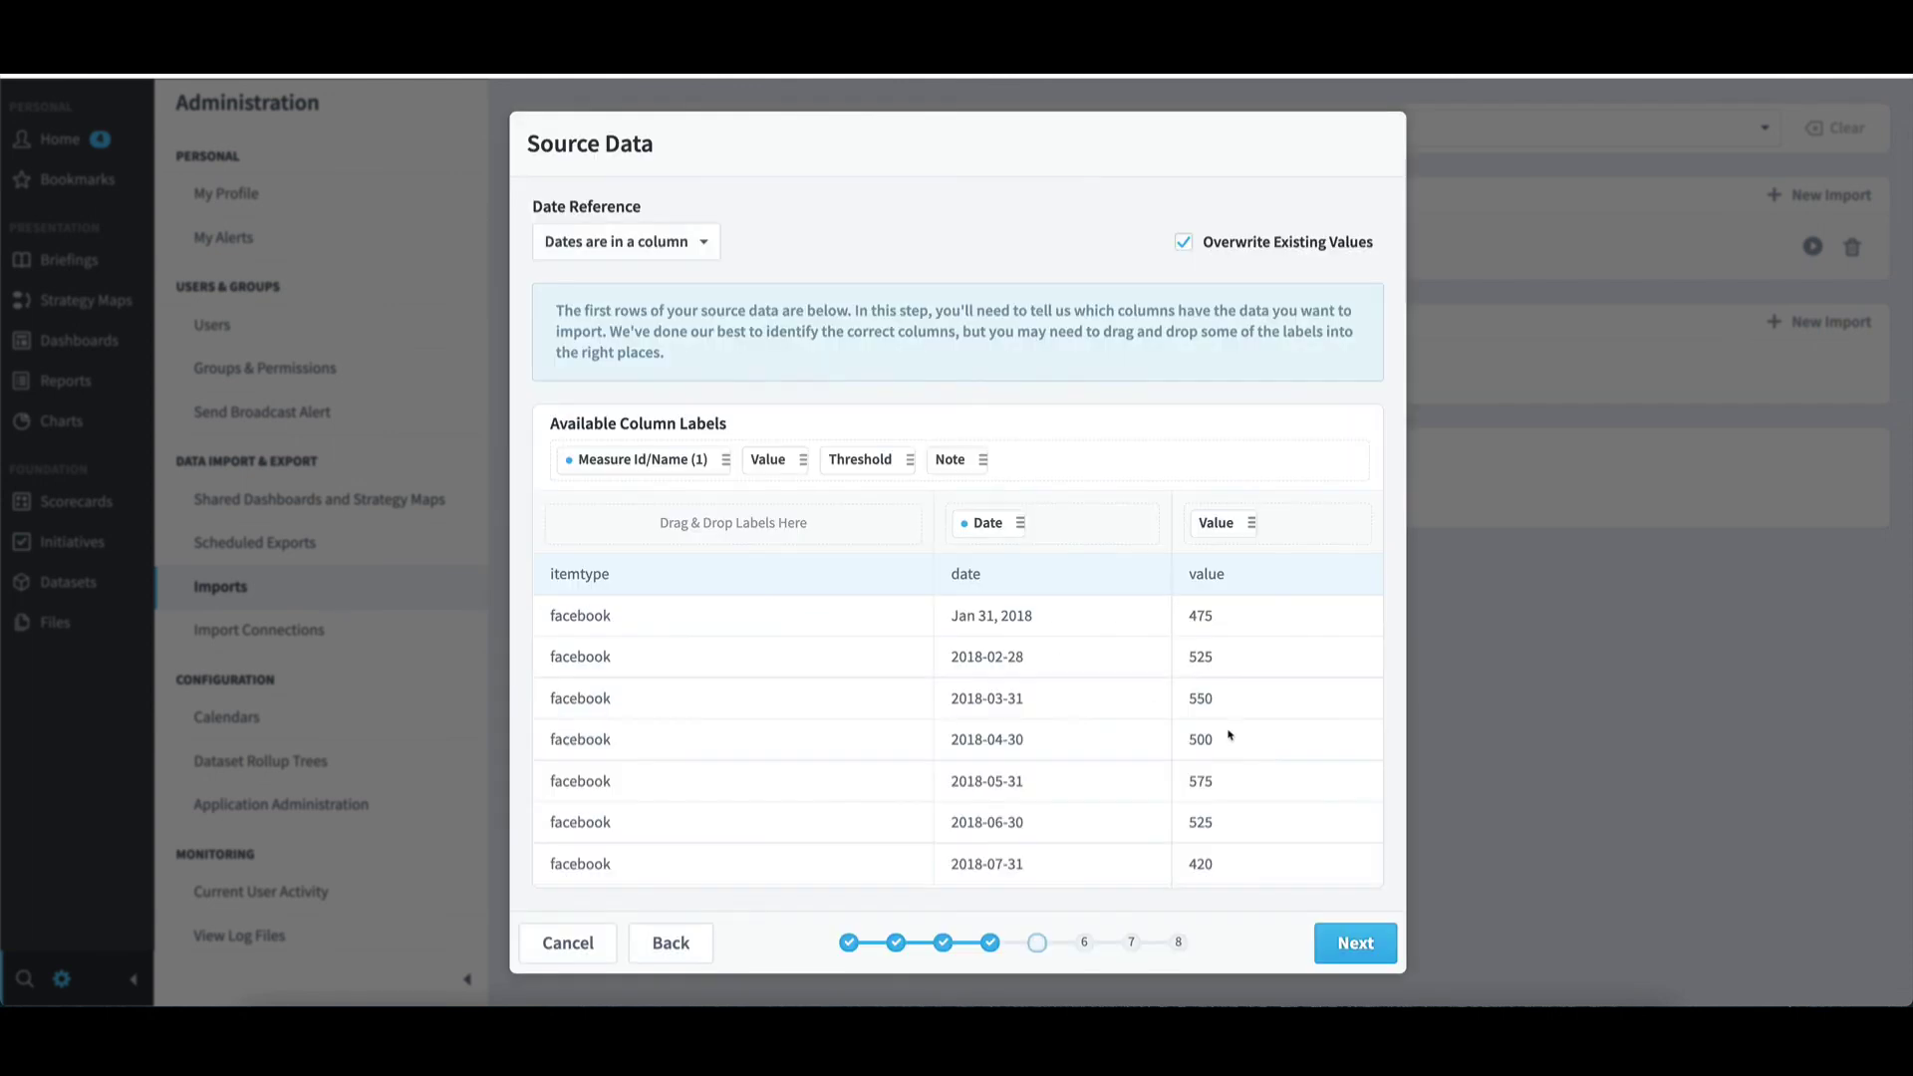
left_click_drag(645, 463, 657, 520)
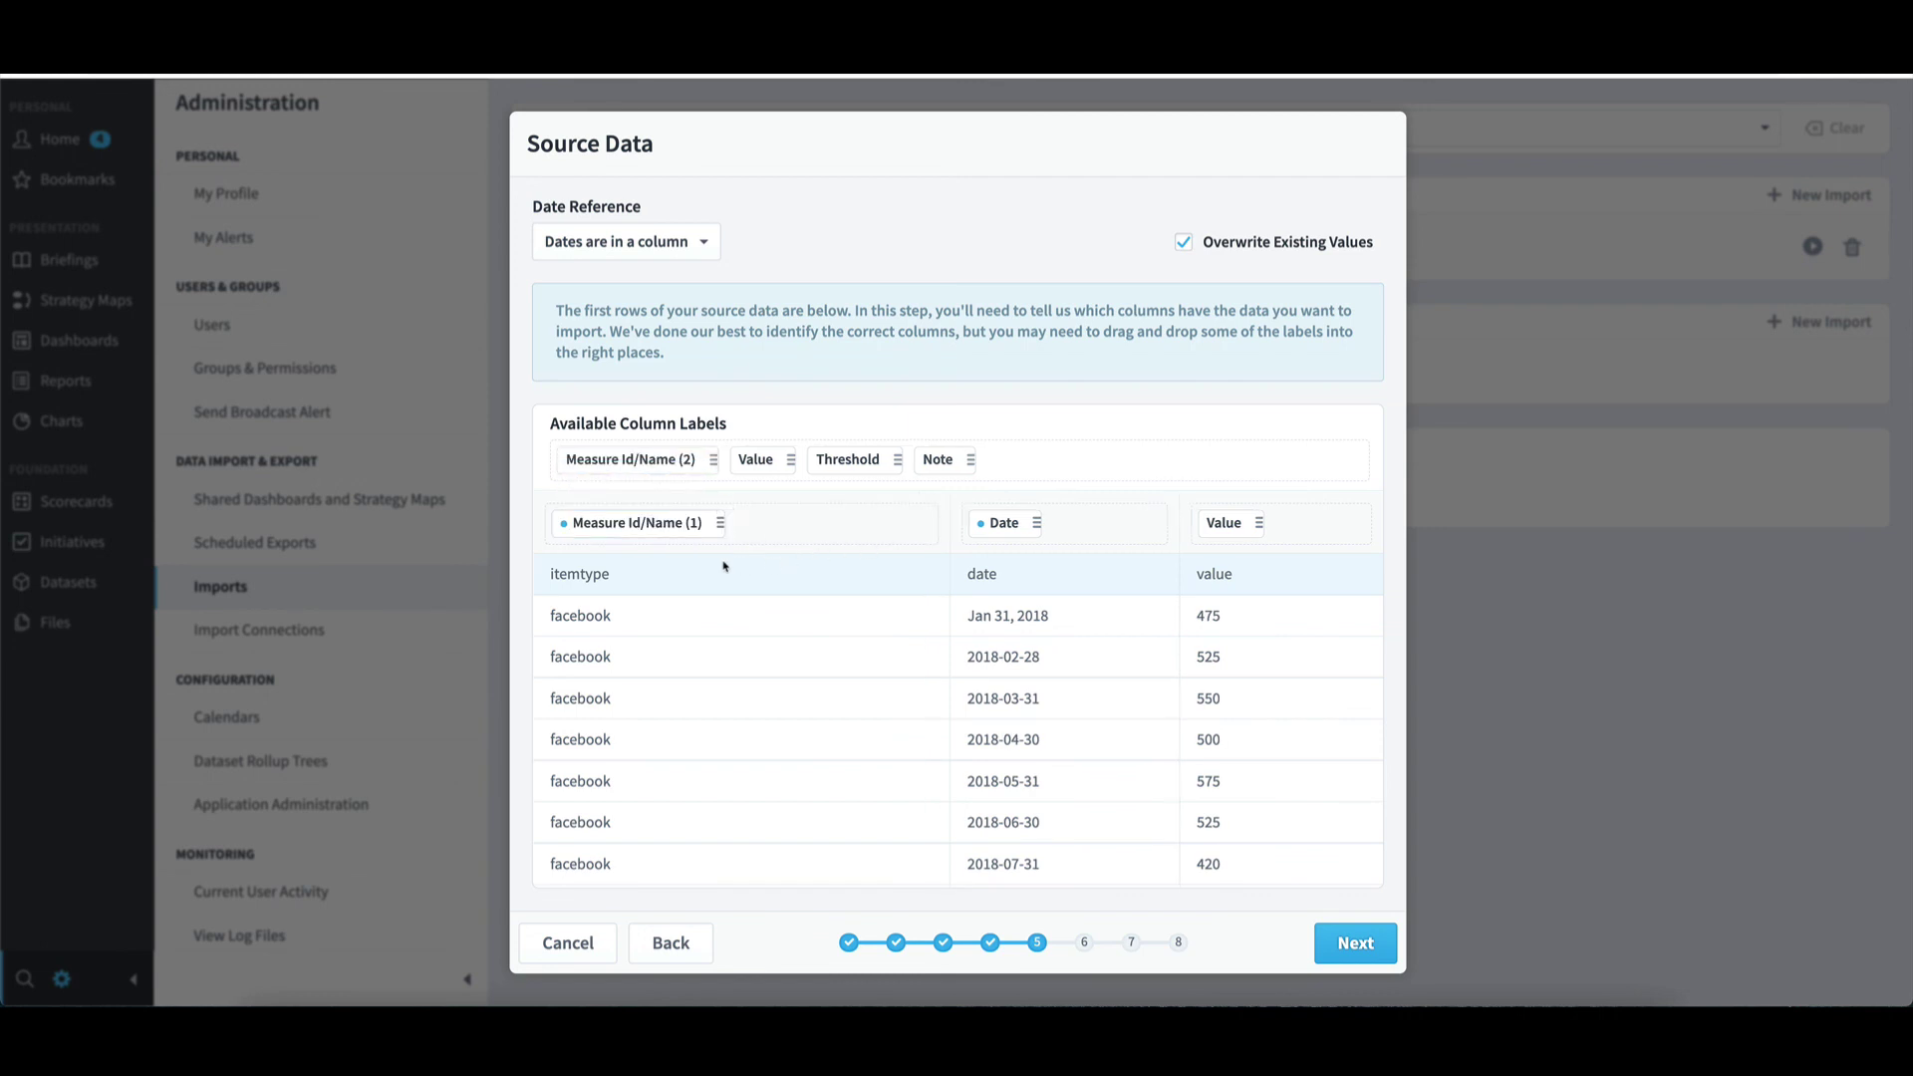
left_click(1352, 945)
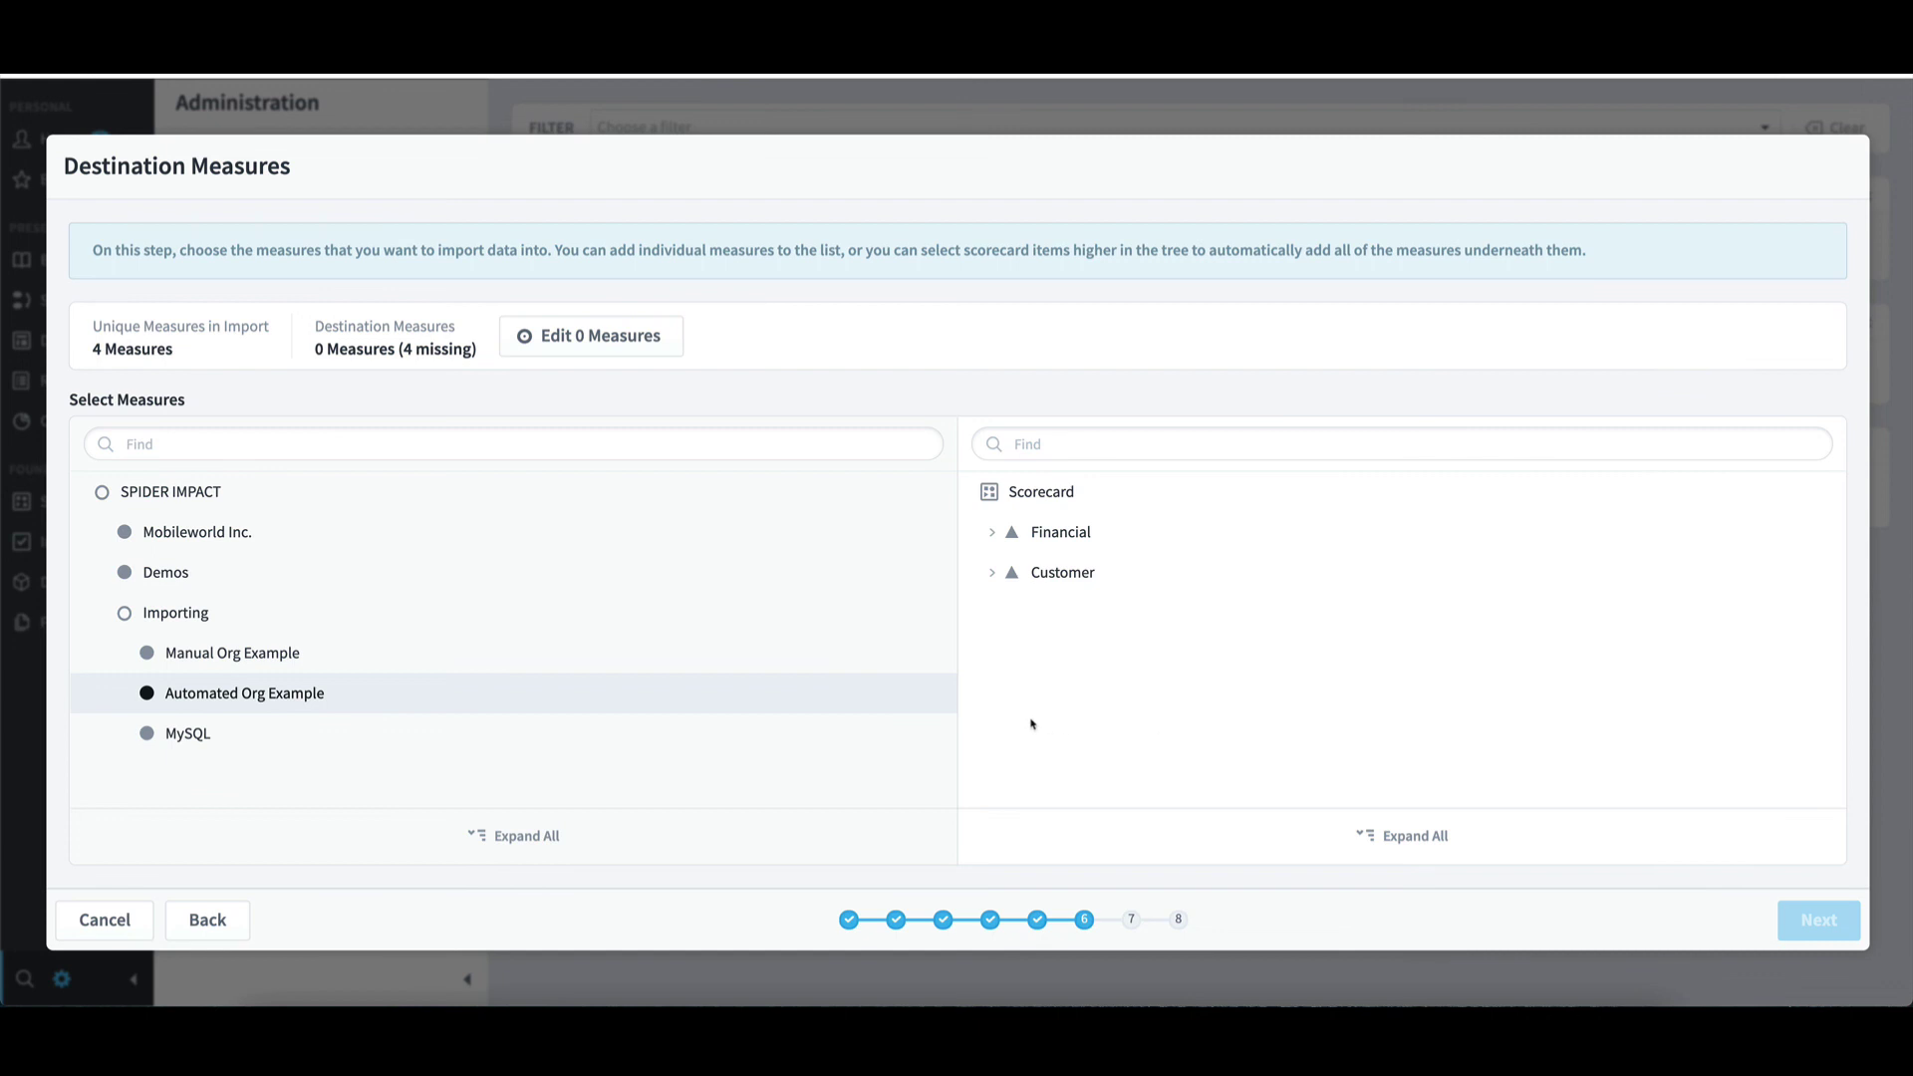
- Add all measures under Improve Brand Awareness in the MySQL organization as import destinations and continue to the mapping
left_click(194, 738)
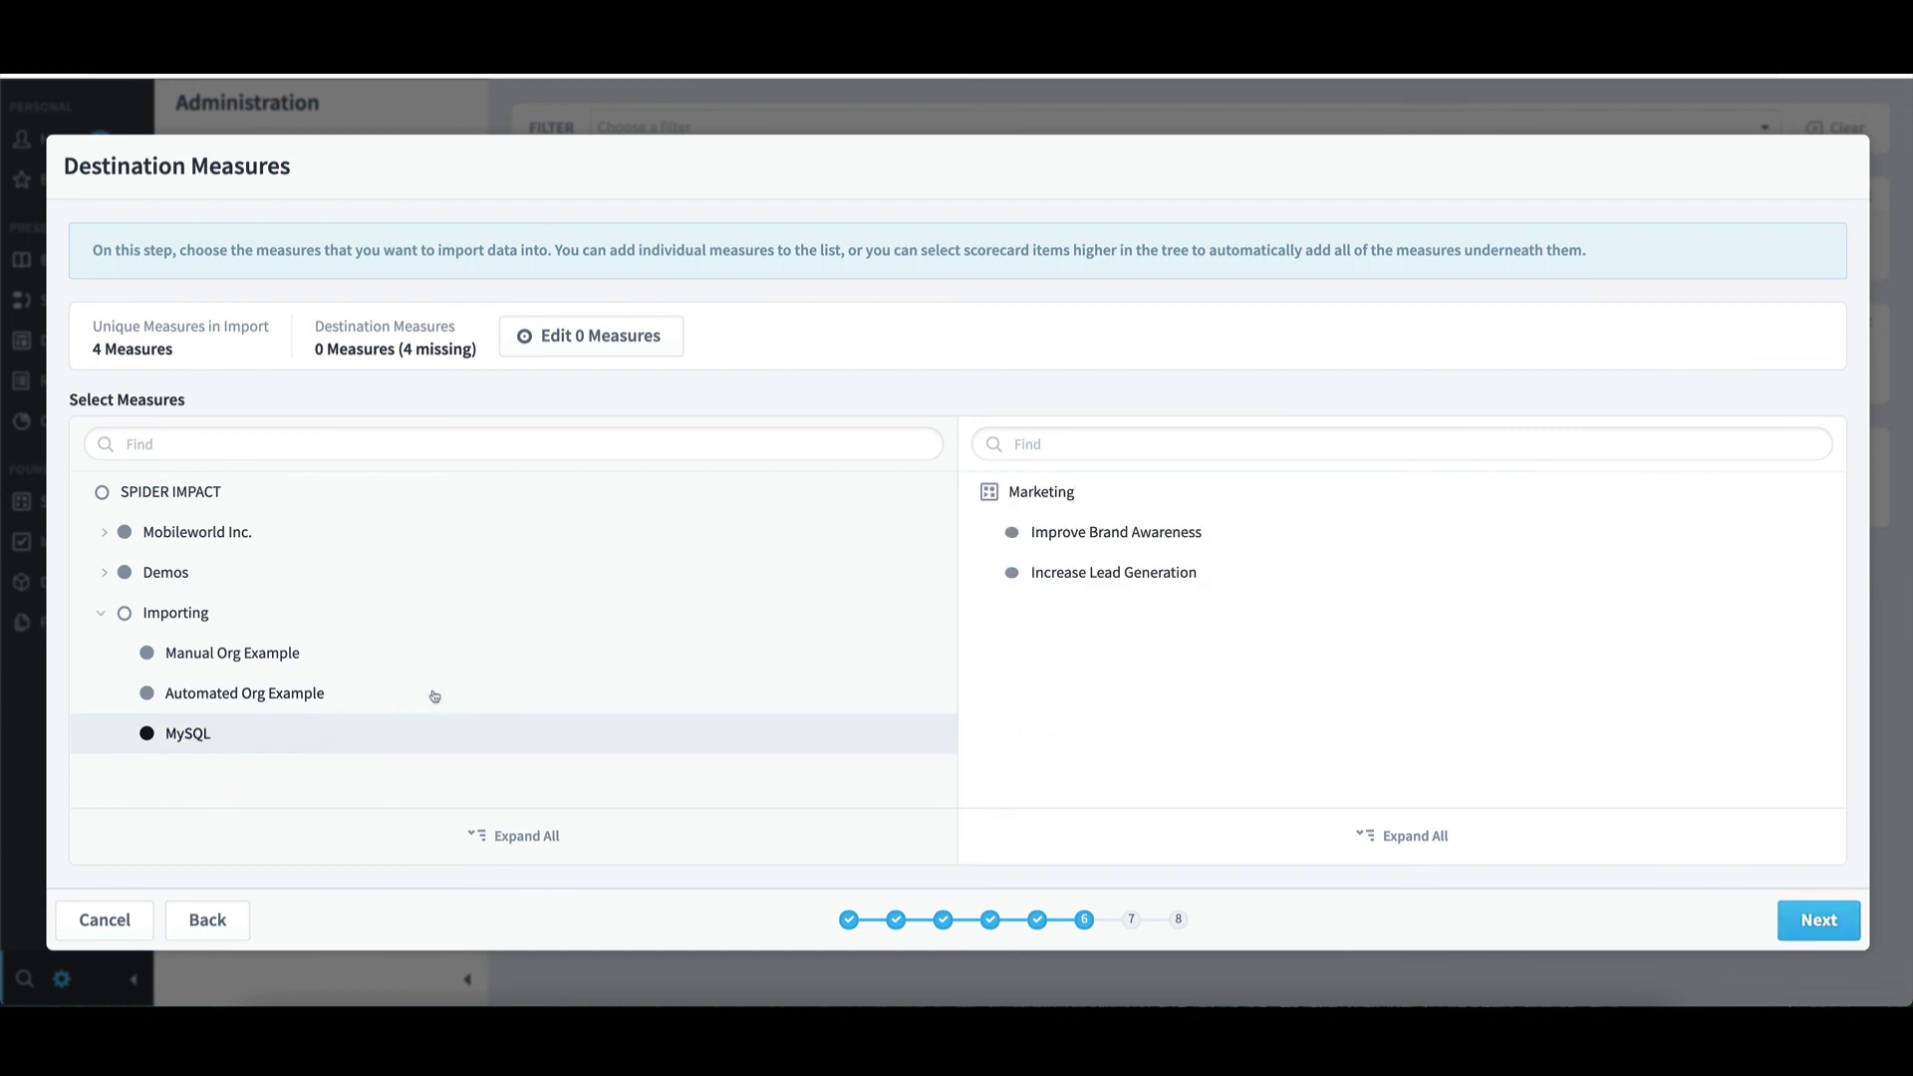
left_click(1072, 536)
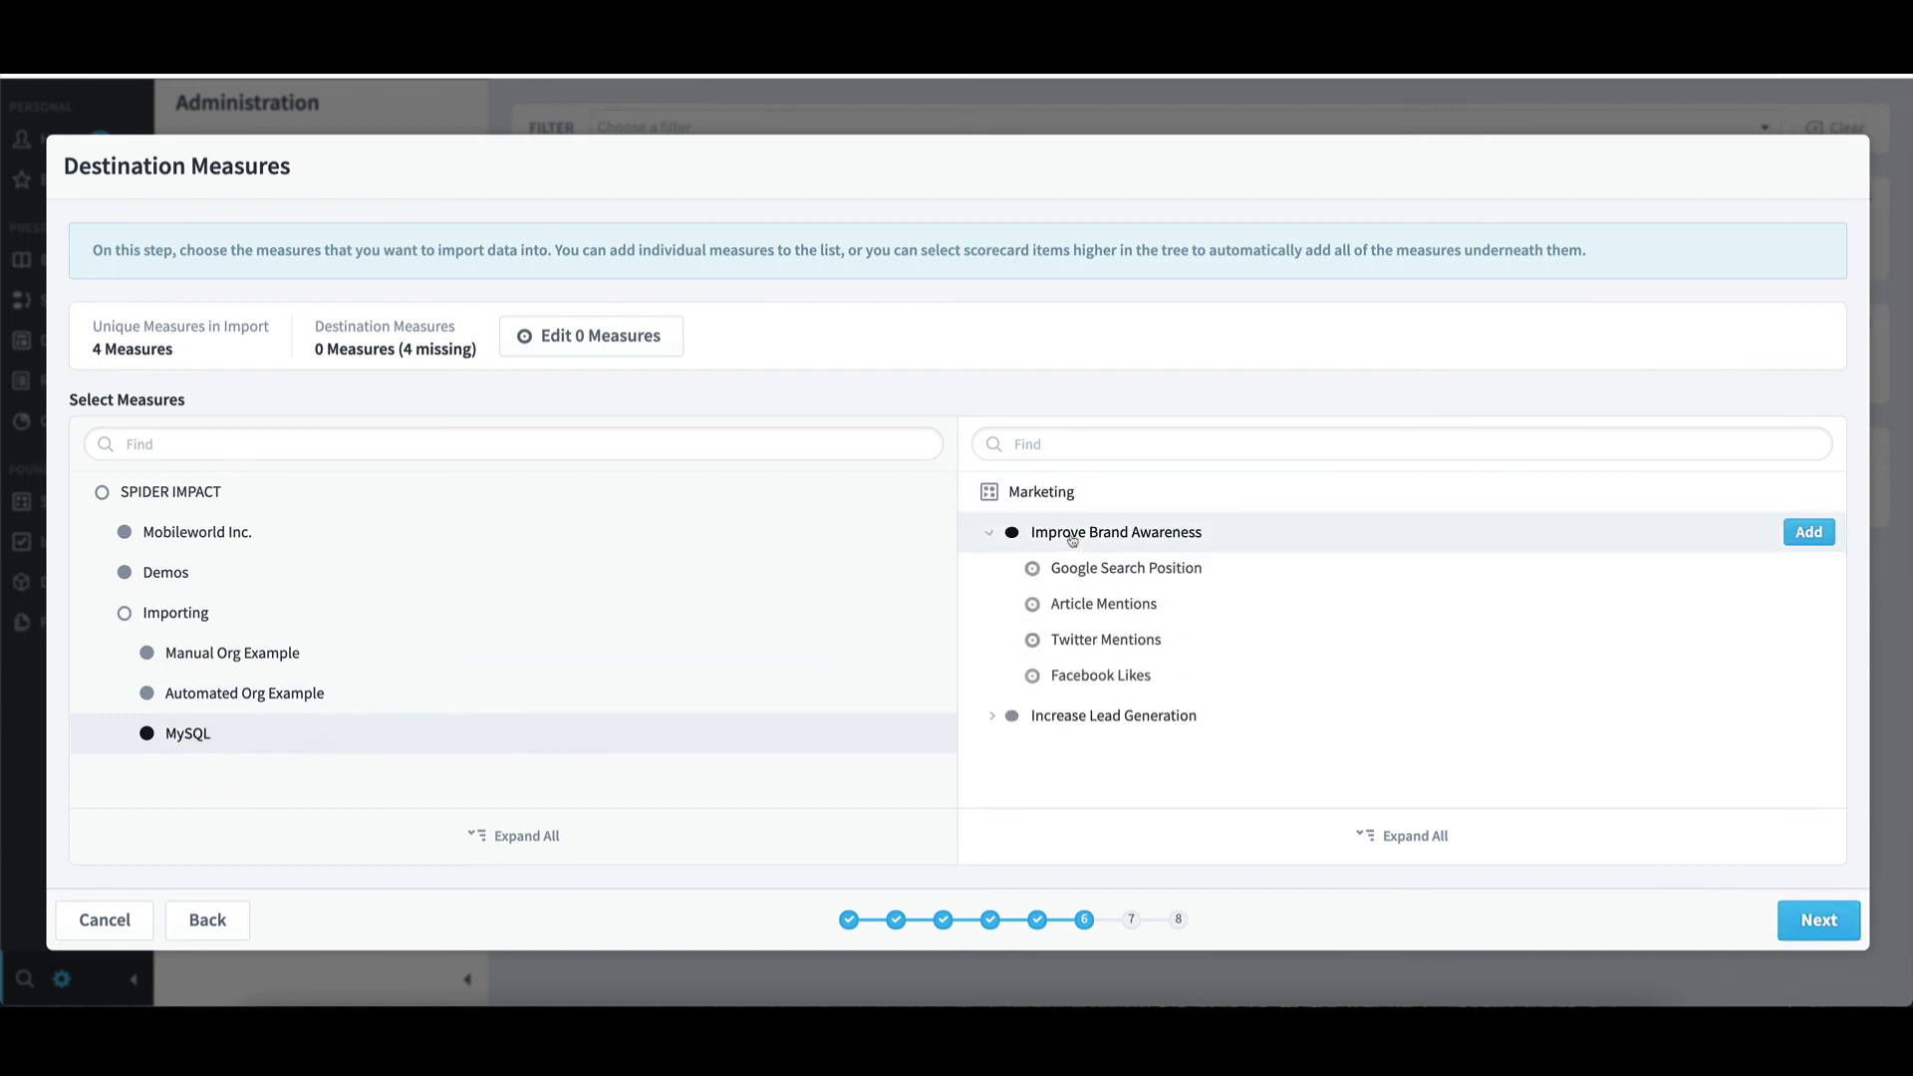
left_click(1803, 533)
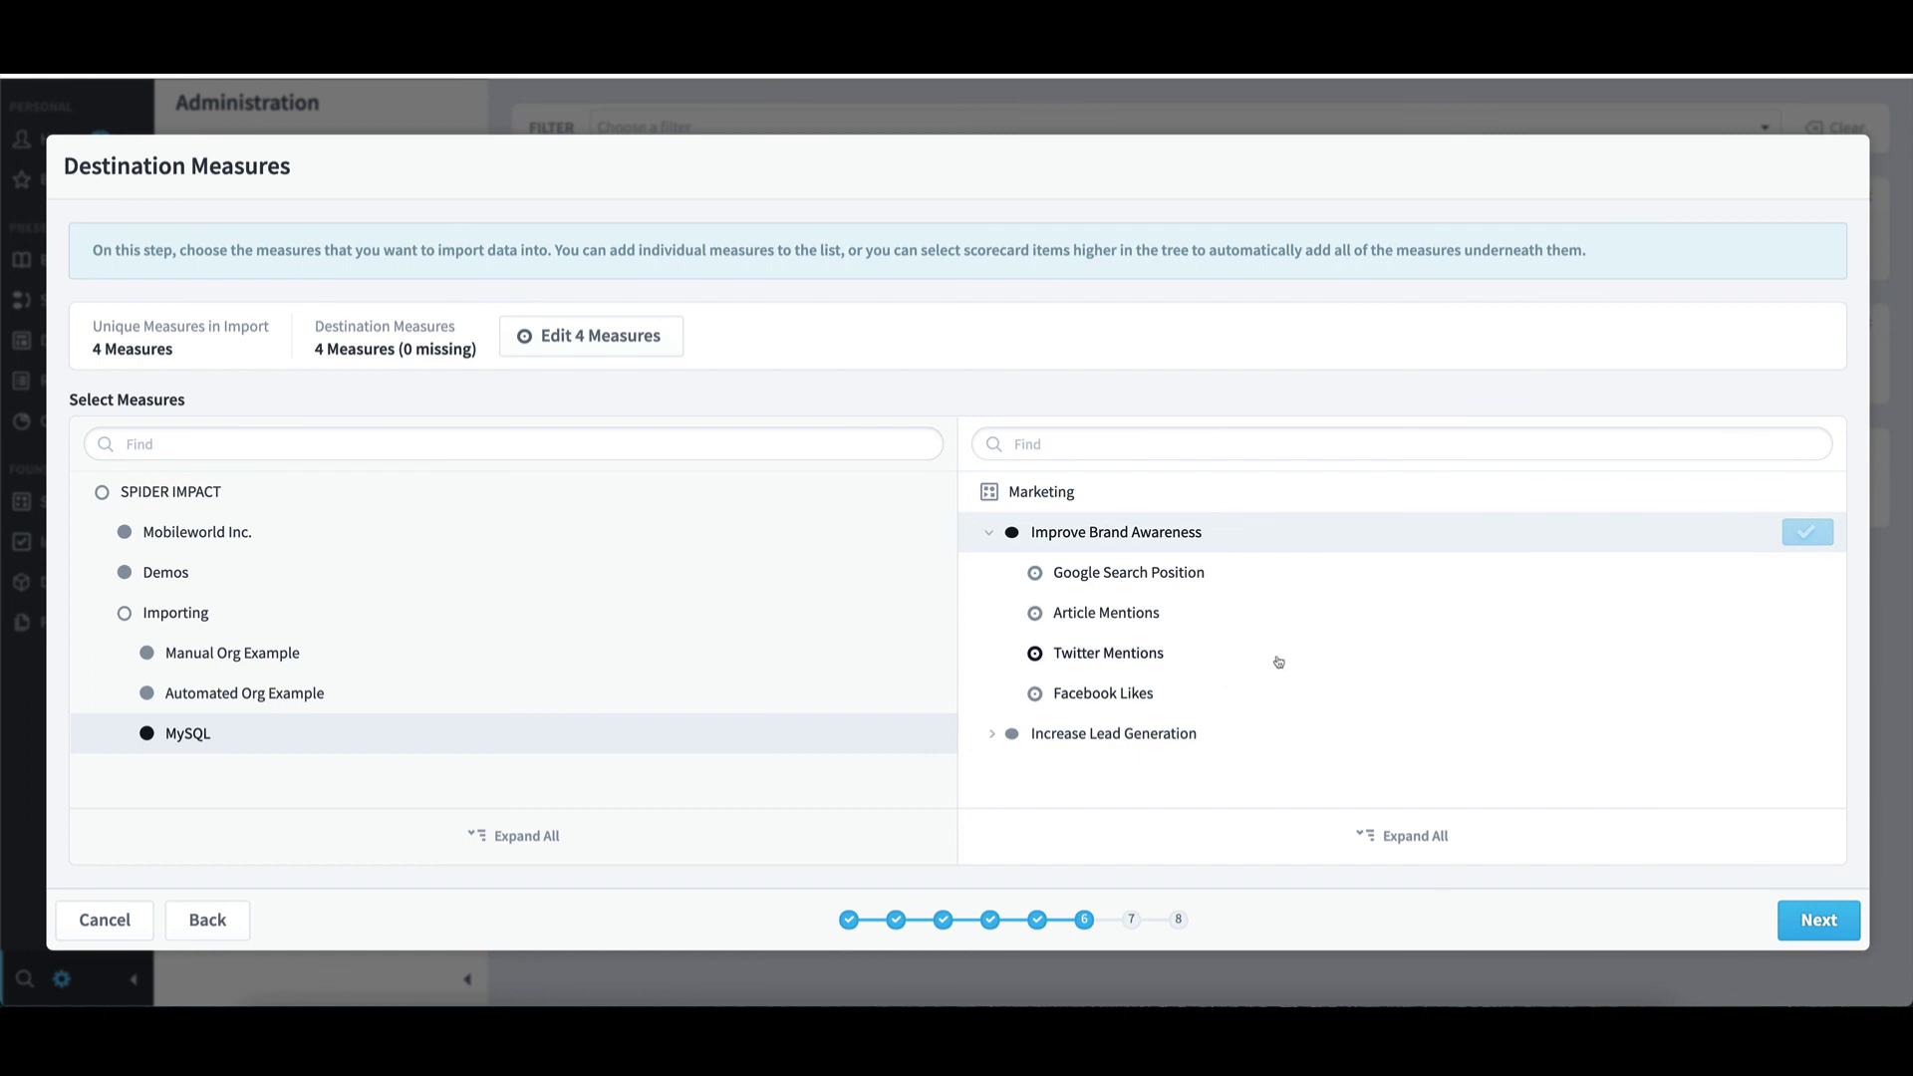
left_click(1780, 919)
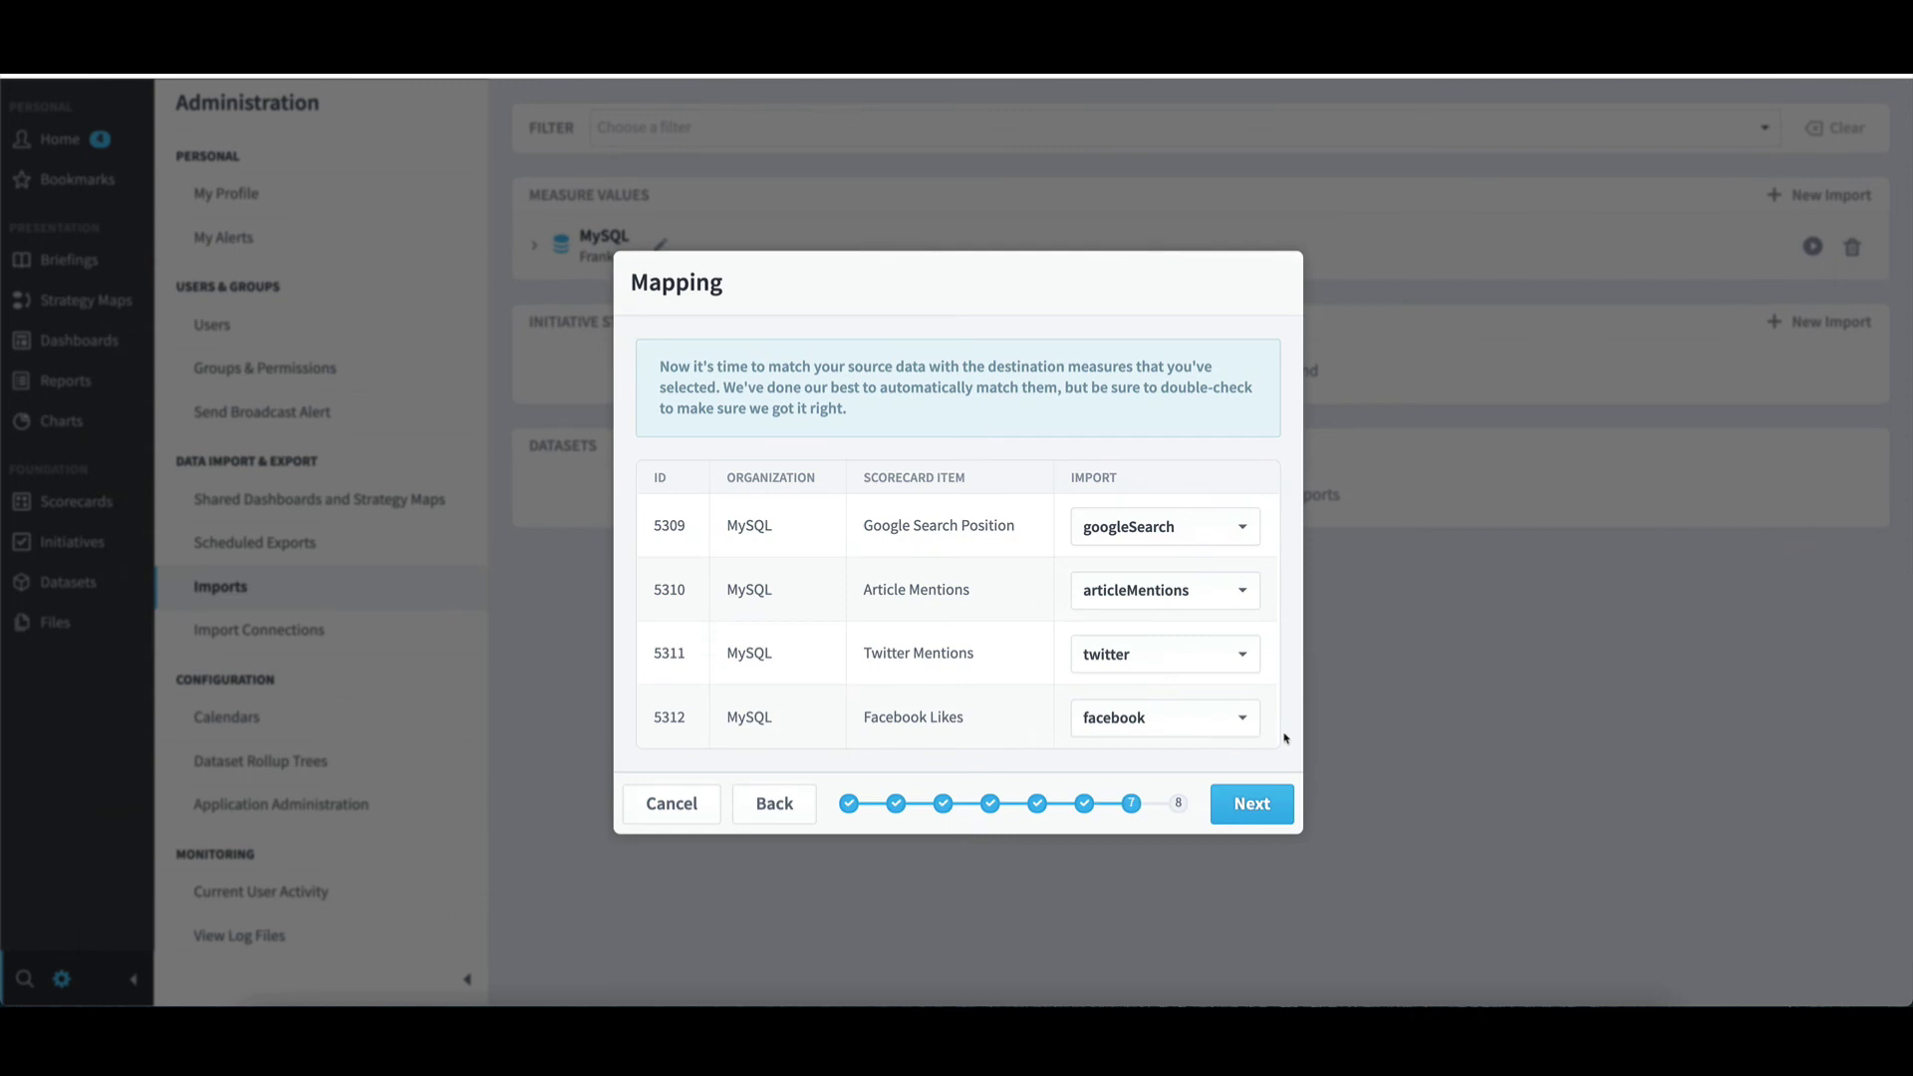
- Accept the suggested measure mapping, run the import without saving or scheduling it, and close the finished dialog
left_click(1274, 806)
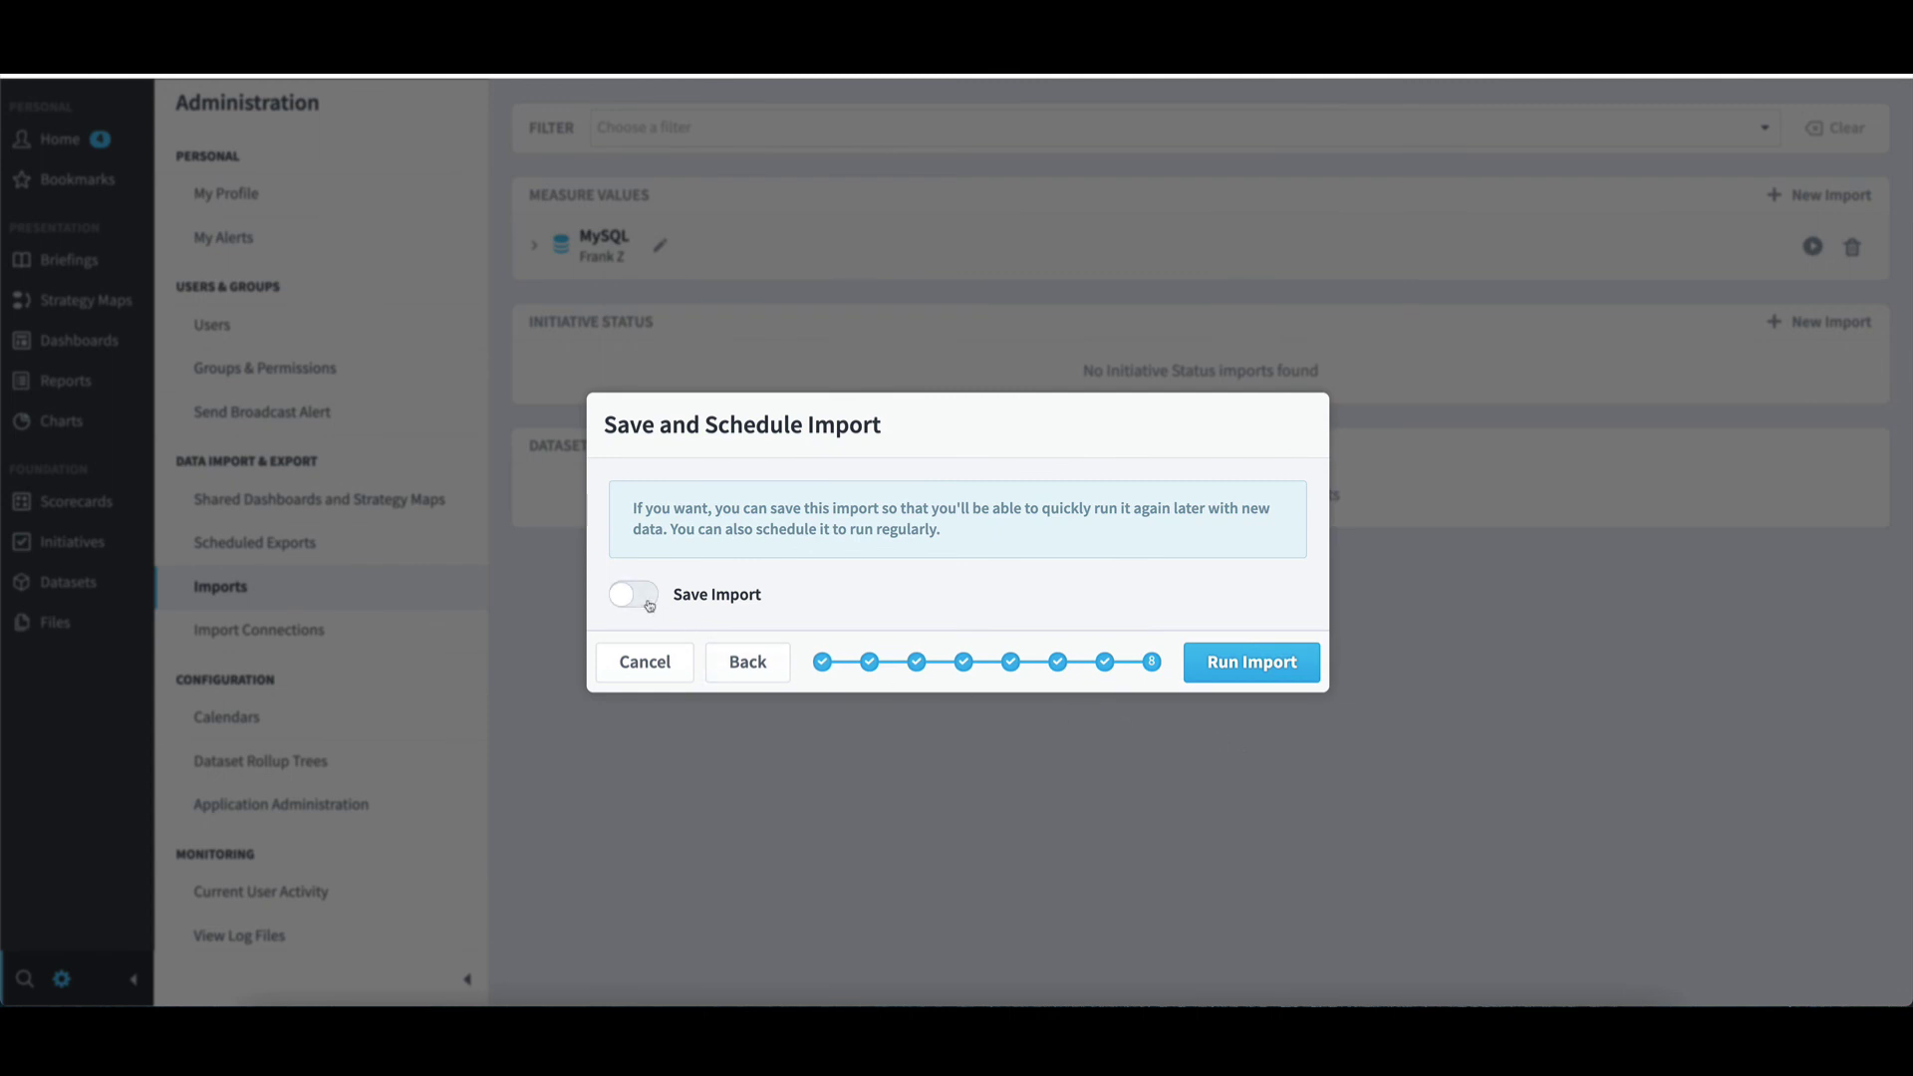
left_click(1261, 677)
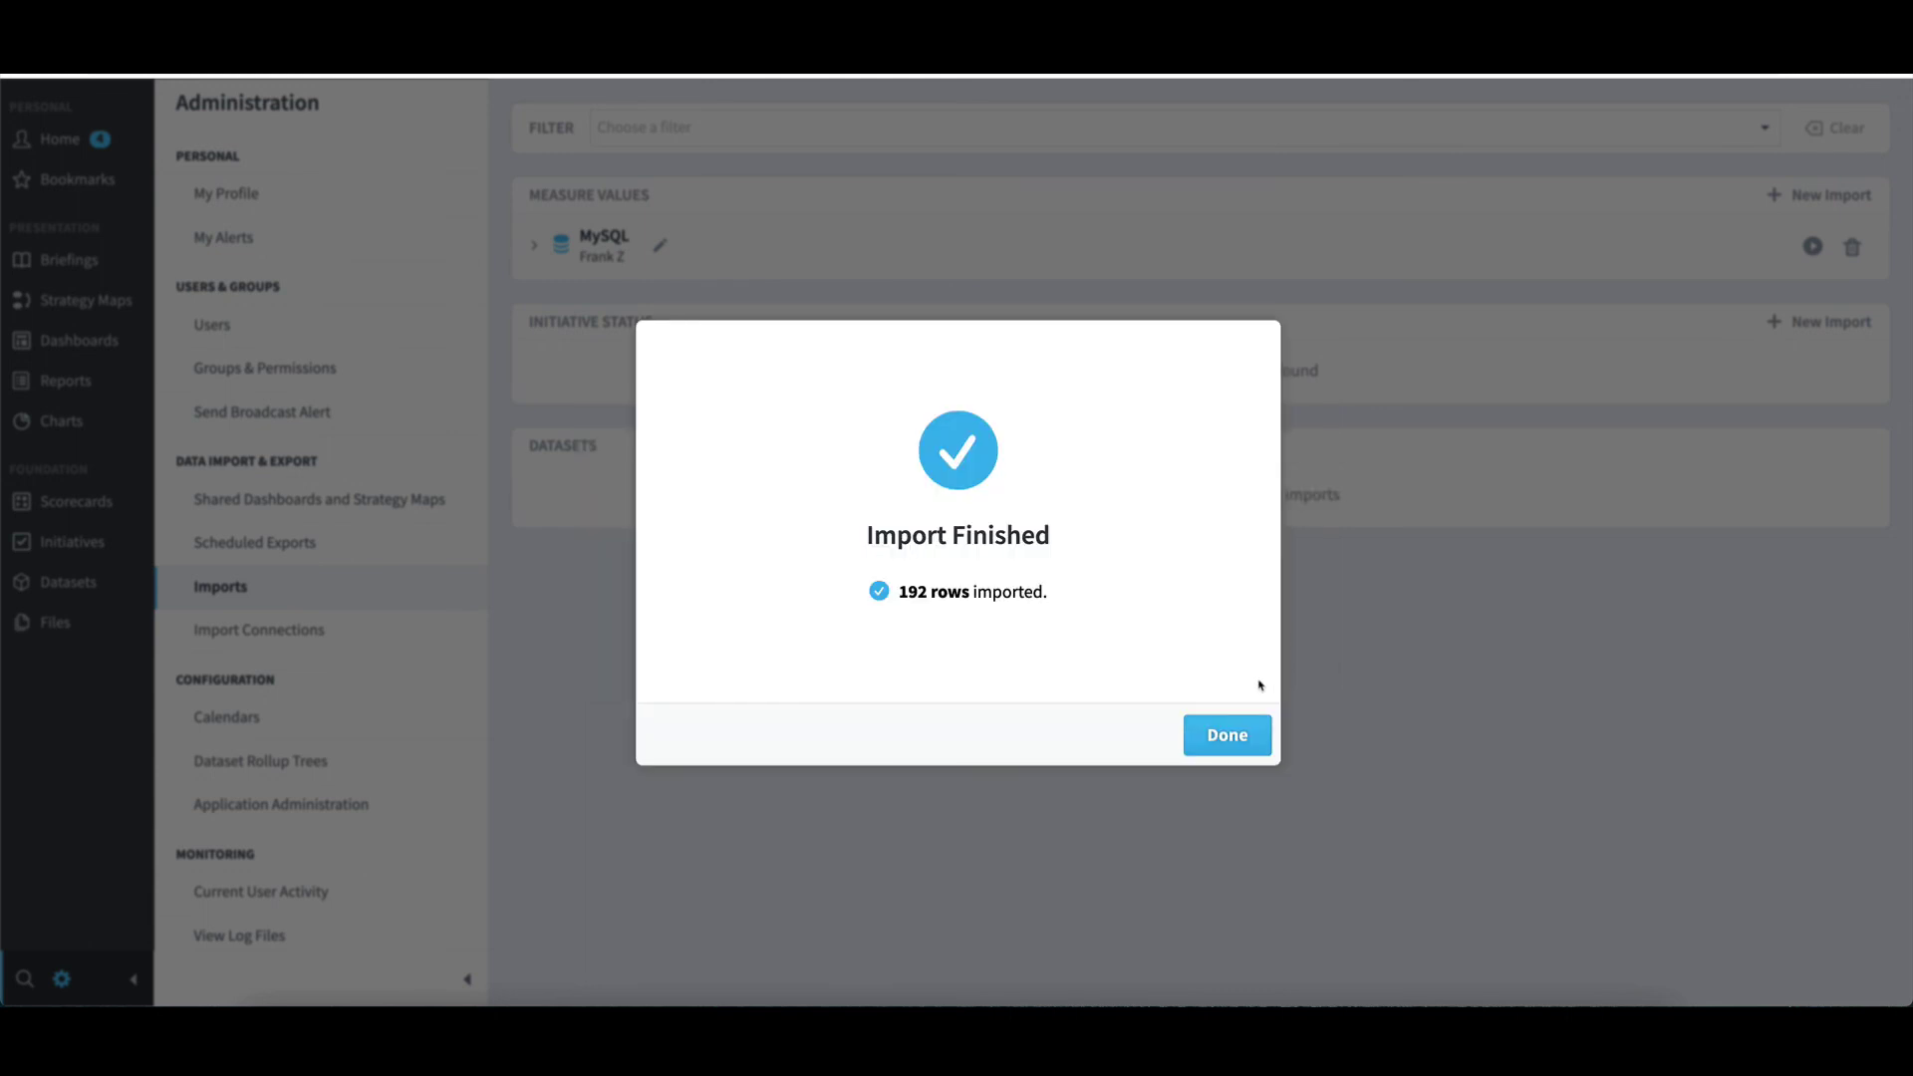
left_click(1248, 736)
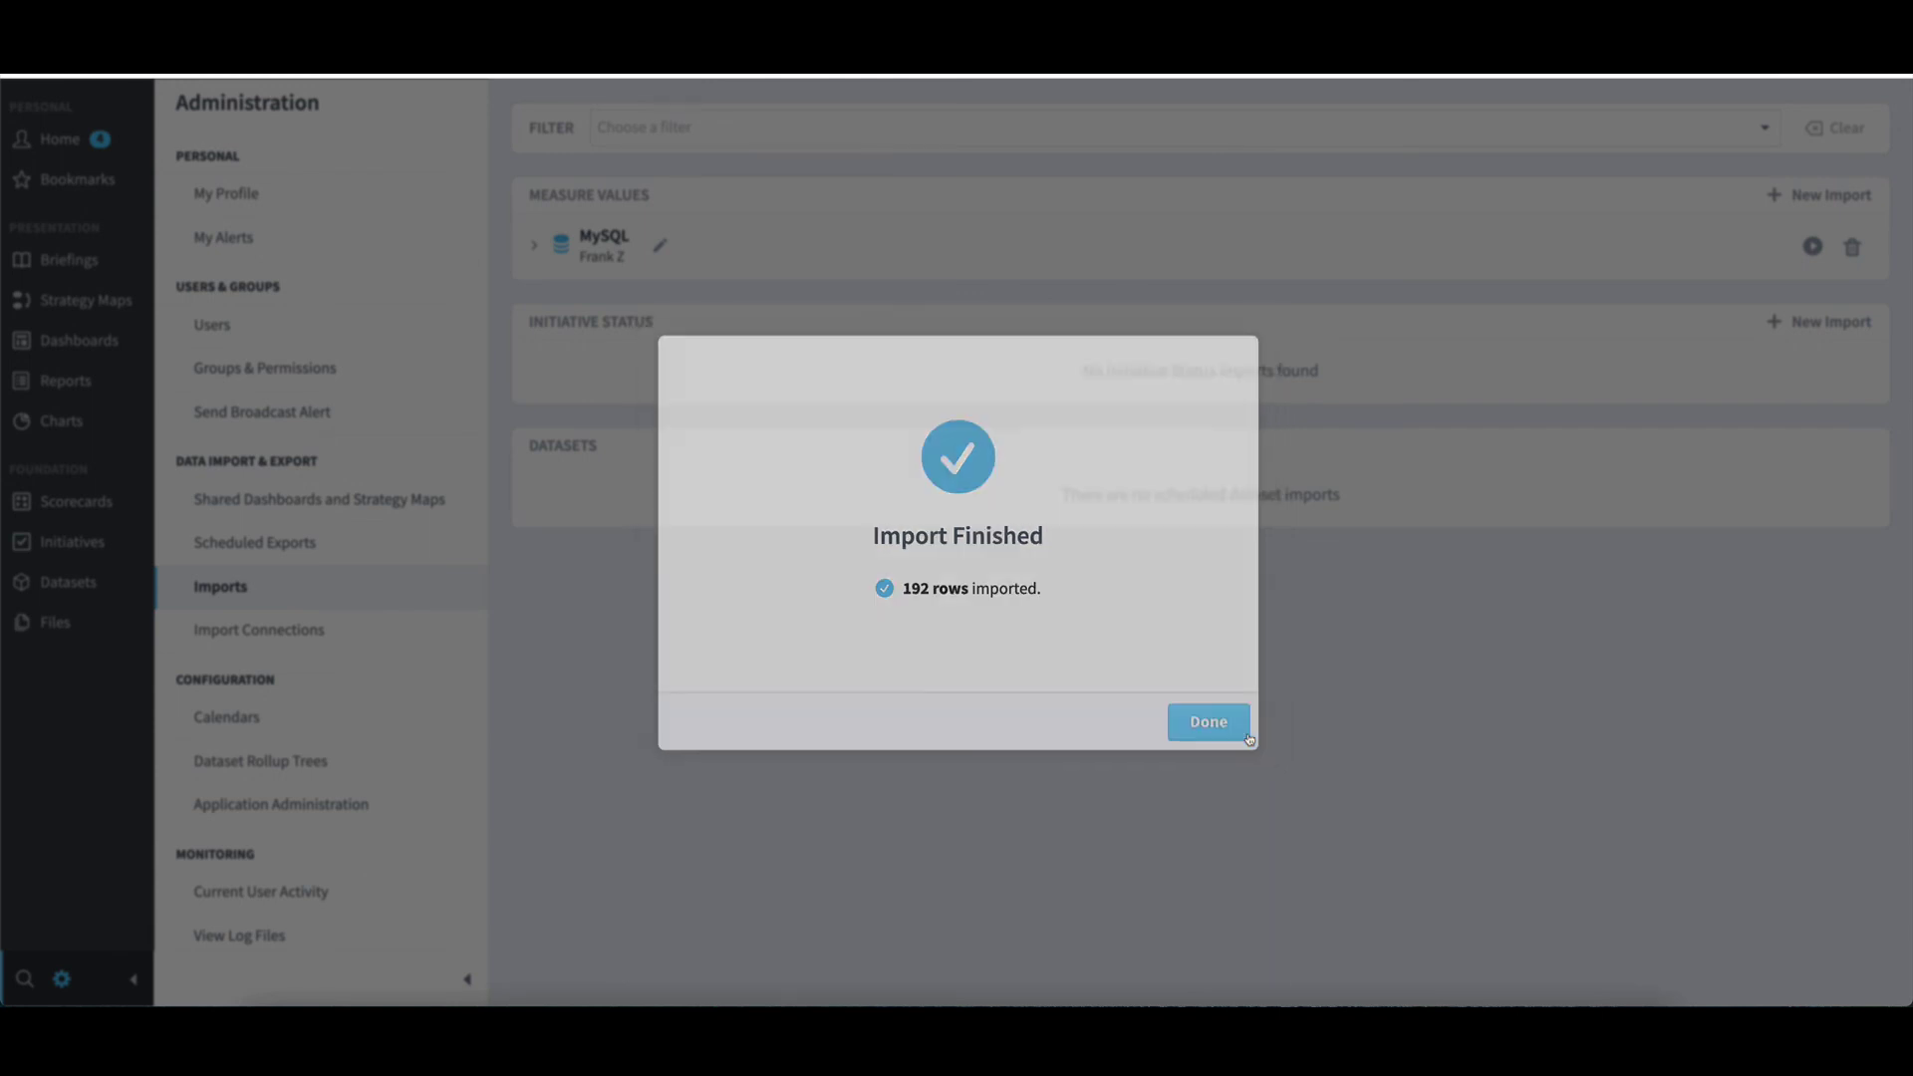